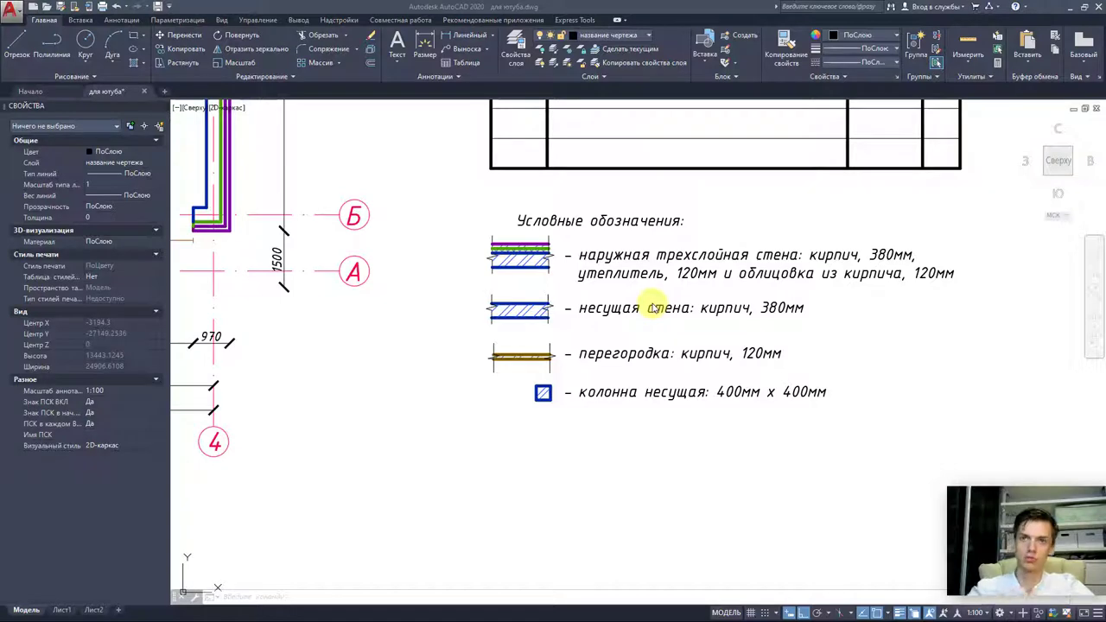
- Use Layer Off (СЛОЙОТКЛ) to turn off the room explication table's layer
{"action": "scroll", "coordinate": [553, 447], "scroll_direction": "down", "scroll_amount": 2}
{"action": "scroll", "coordinate": [403, 308], "scroll_direction": "down", "scroll_amount": 2}
{"action": "scroll", "coordinate": [506, 395], "scroll_direction": "down", "scroll_amount": 1}
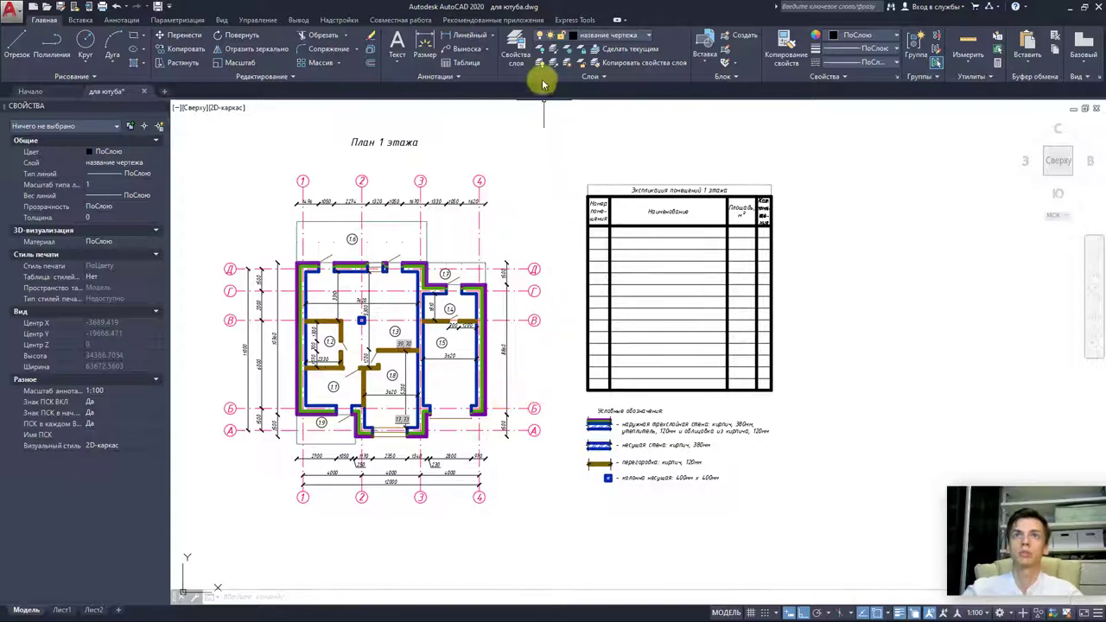
{"action": "scroll", "coordinate": [735, 446], "scroll_direction": "up", "scroll_amount": 4}
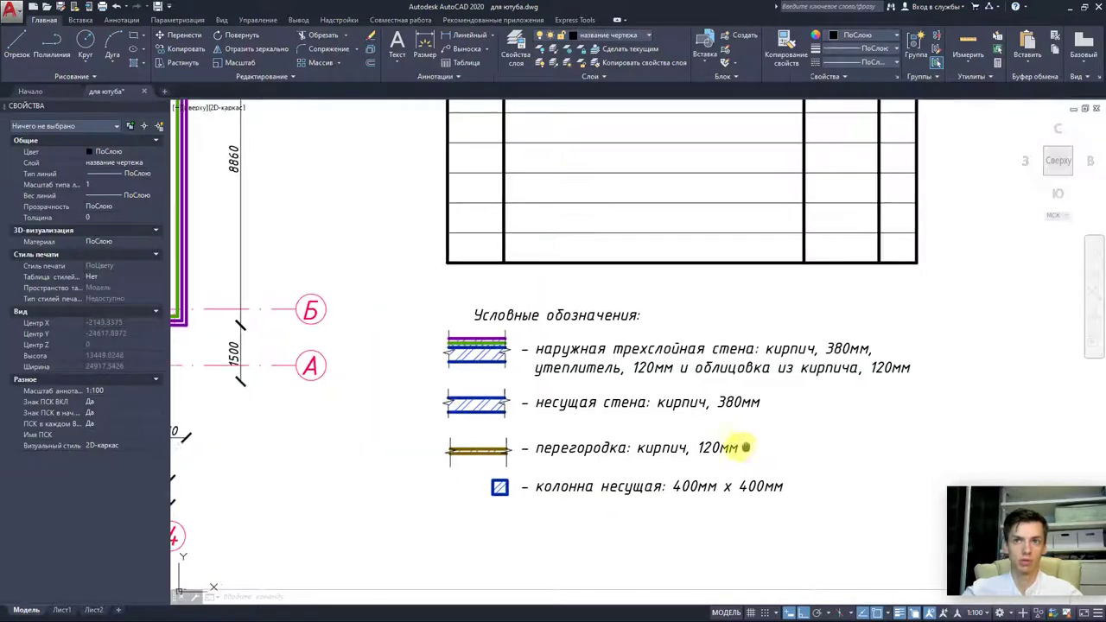
{"action": "middle_click_drag", "start_coordinate": [745, 446], "coordinate": [710, 446]}
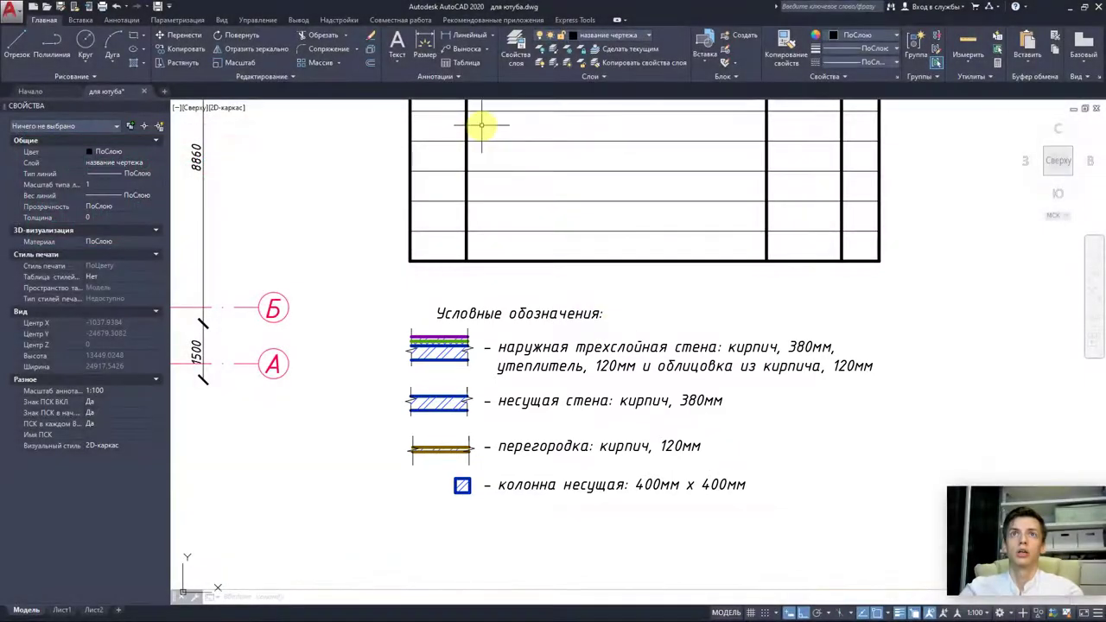
{"action": "scroll", "coordinate": [482, 125], "scroll_direction": "down", "scroll_amount": 4}
{"action": "left_click", "coordinate": [539, 48]}
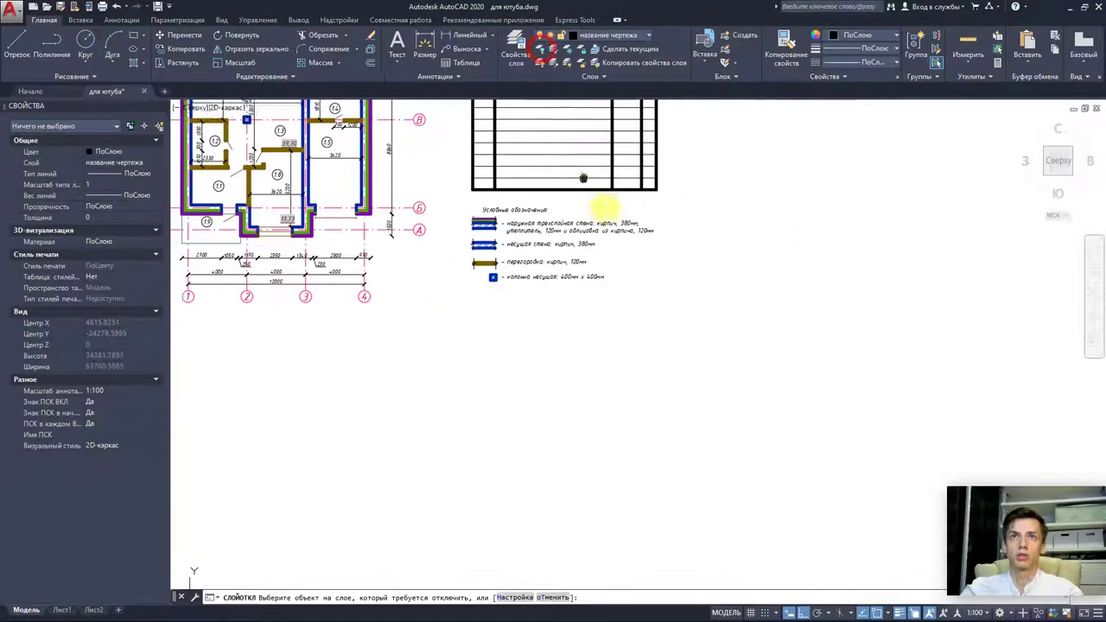
{"action": "middle_click_drag", "start_coordinate": [600, 210], "coordinate": [649, 261]}
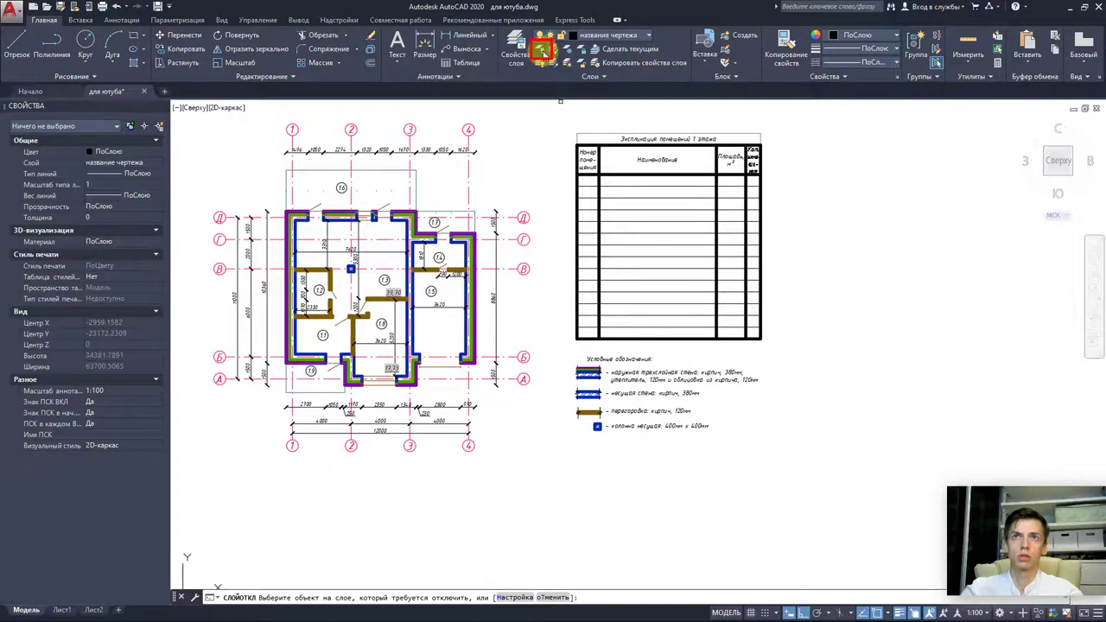
{"action": "left_click", "coordinate": [617, 171]}
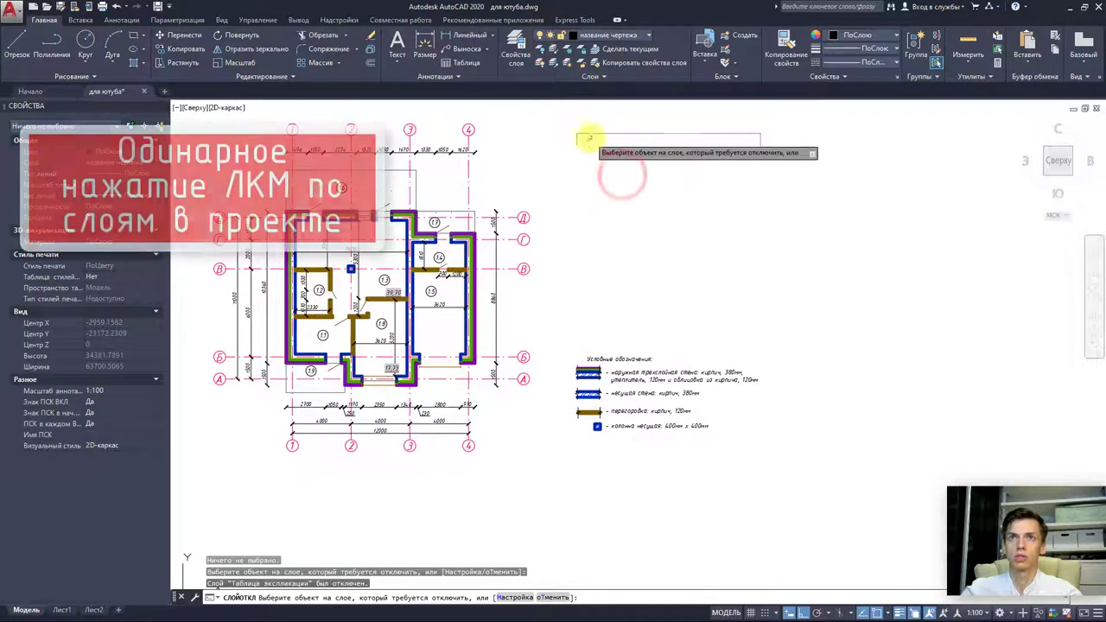
- Turn off the plan's dimensions layer, then end the Layer Off command
{"action": "middle_click_drag", "start_coordinate": [510, 173], "coordinate": [646, 198]}
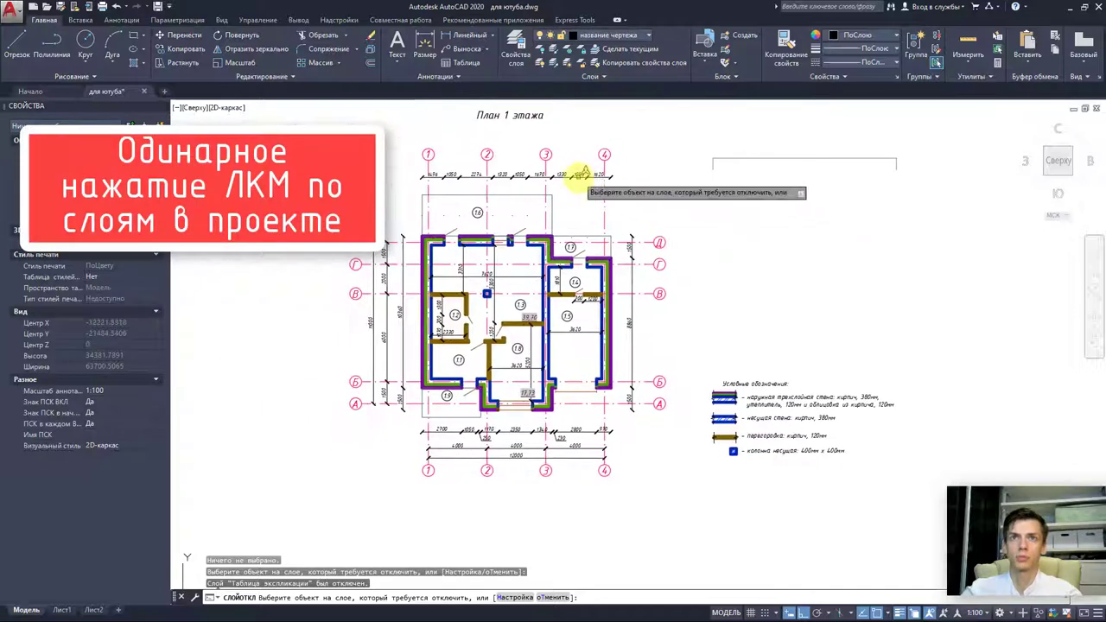
{"action": "left_click", "coordinate": [578, 177]}
{"action": "scroll", "coordinate": [573, 309], "scroll_direction": "up", "scroll_amount": 2}
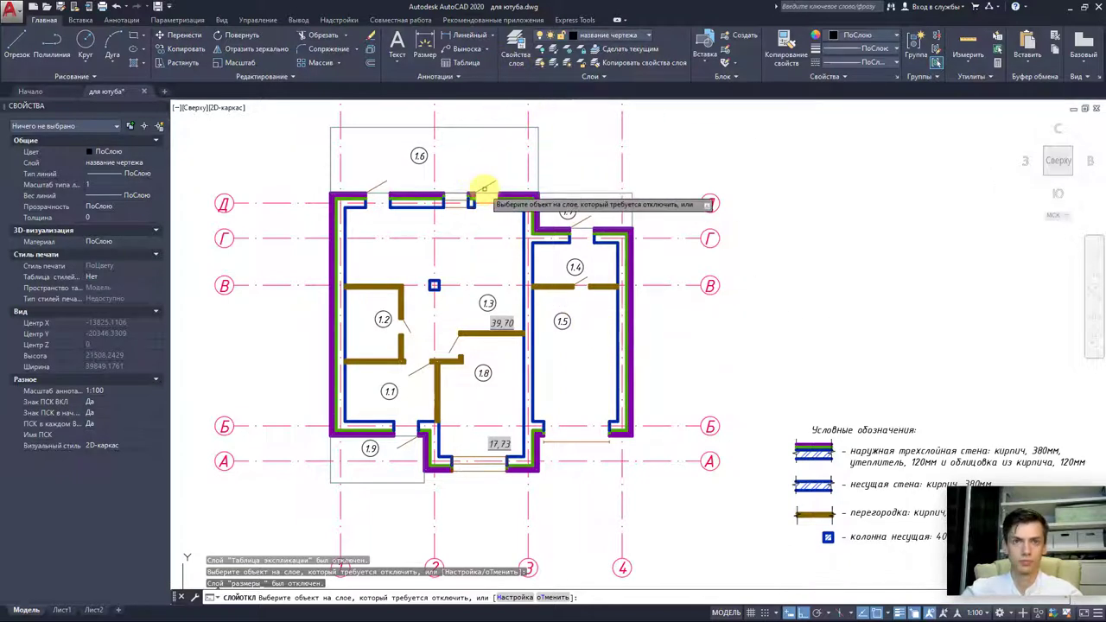
{"action": "scroll", "coordinate": [484, 188], "scroll_direction": "up", "scroll_amount": 5}
{"action": "scroll", "coordinate": [346, 316], "scroll_direction": "down", "scroll_amount": 3}
{"action": "scroll", "coordinate": [573, 338], "scroll_direction": "down", "scroll_amount": 3}
{"action": "scroll", "coordinate": [696, 363], "scroll_direction": "down", "scroll_amount": 2}
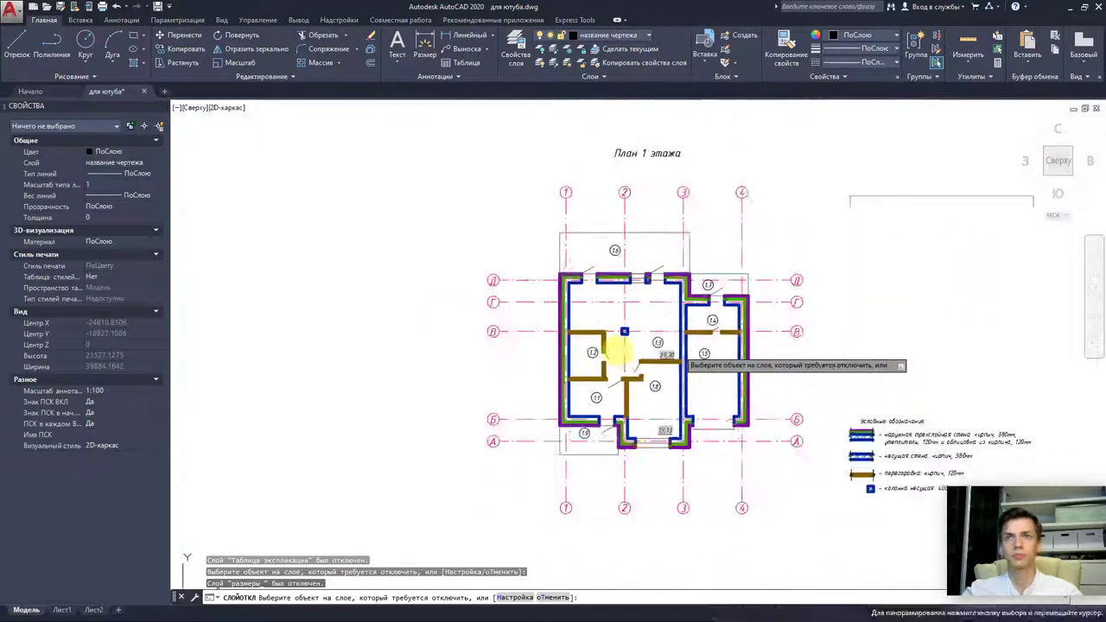
{"action": "scroll", "coordinate": [620, 349], "scroll_direction": "down", "scroll_amount": 2}
{"action": "key", "text": "Escape"}
- Copy the whole first-floor plan from an axis top and place the duplicate to the right
{"action": "left_click", "coordinate": [490, 190]}
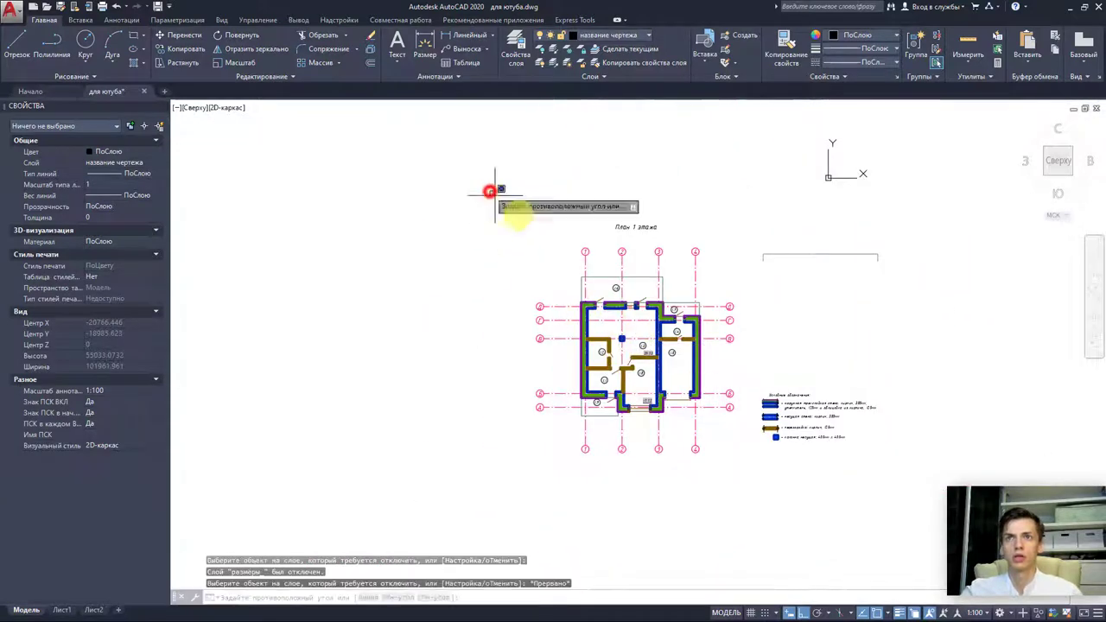
{"action": "left_click", "coordinate": [748, 461]}
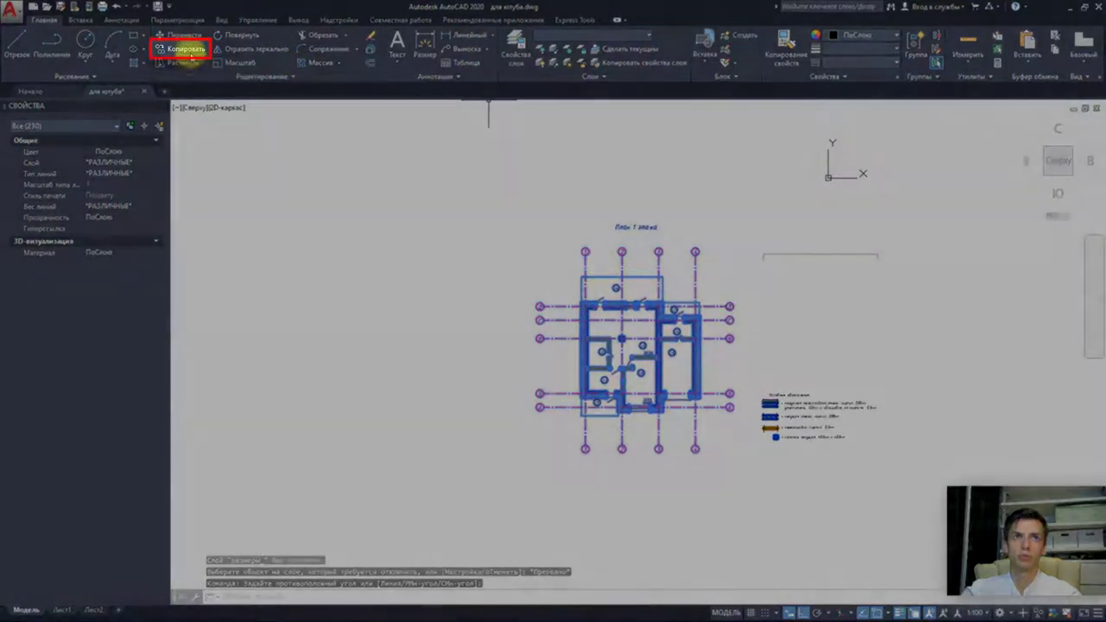
{"action": "left_click", "coordinate": [185, 50]}
{"action": "left_click", "coordinate": [585, 251]}
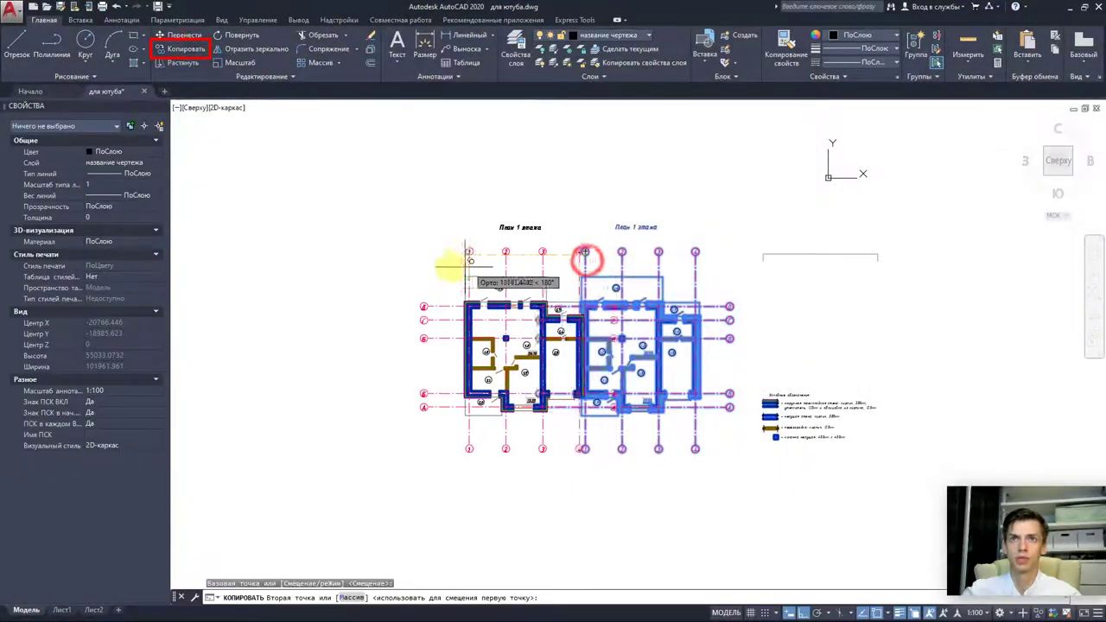
{"action": "middle_click_drag", "start_coordinate": [788, 254], "coordinate": [611, 260]}
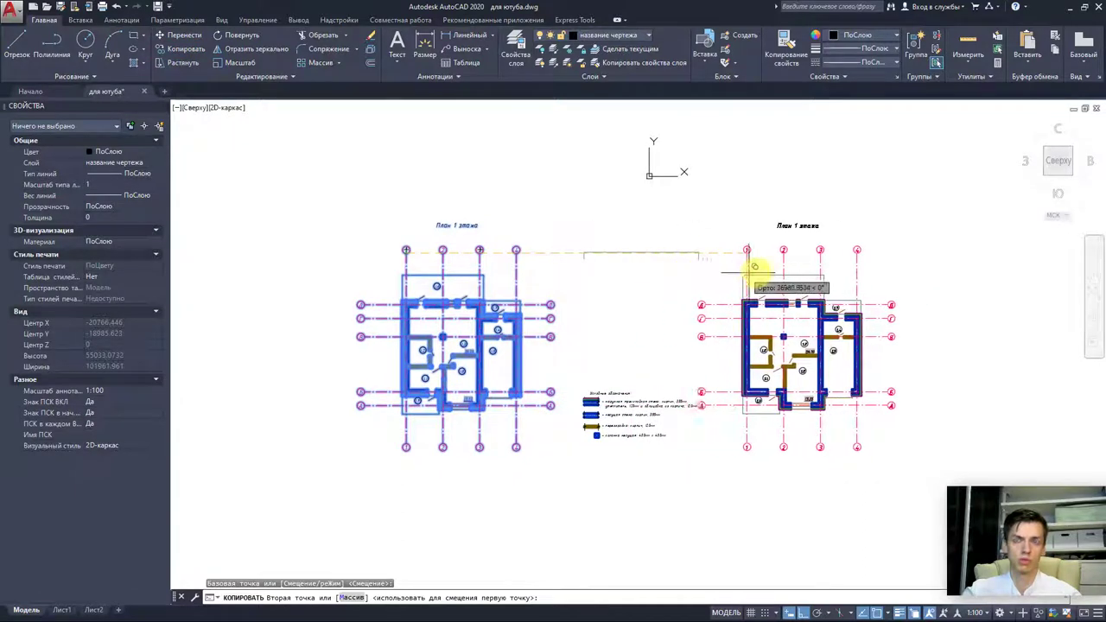
{"action": "middle_click_drag", "start_coordinate": [815, 259], "coordinate": [654, 267]}
{"action": "left_click", "coordinate": [647, 269]}
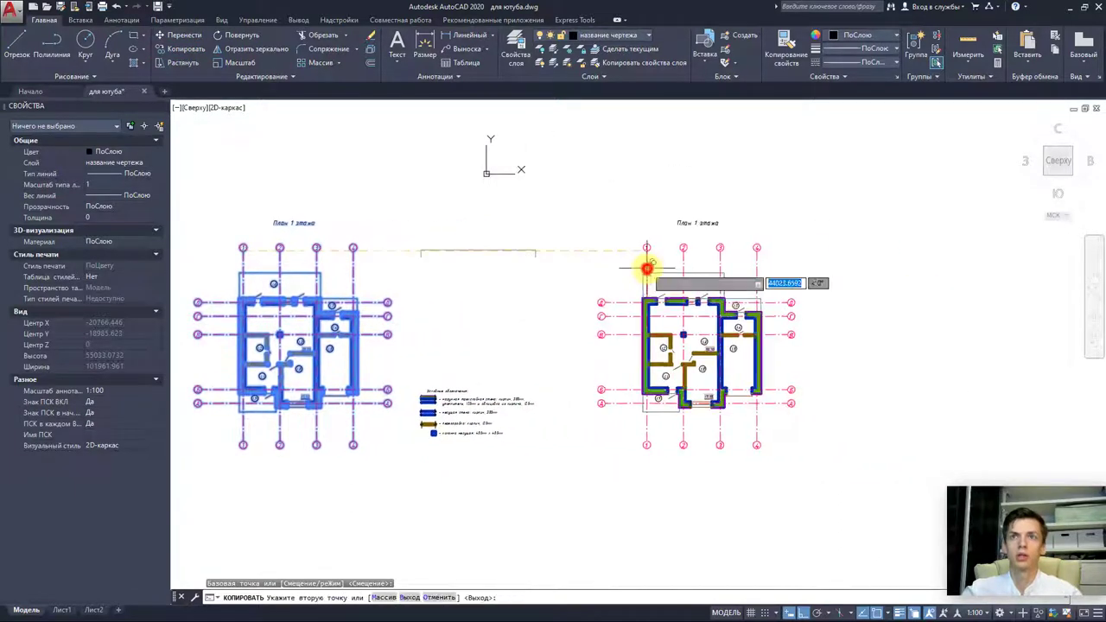
{"action": "key", "text": "Escape"}
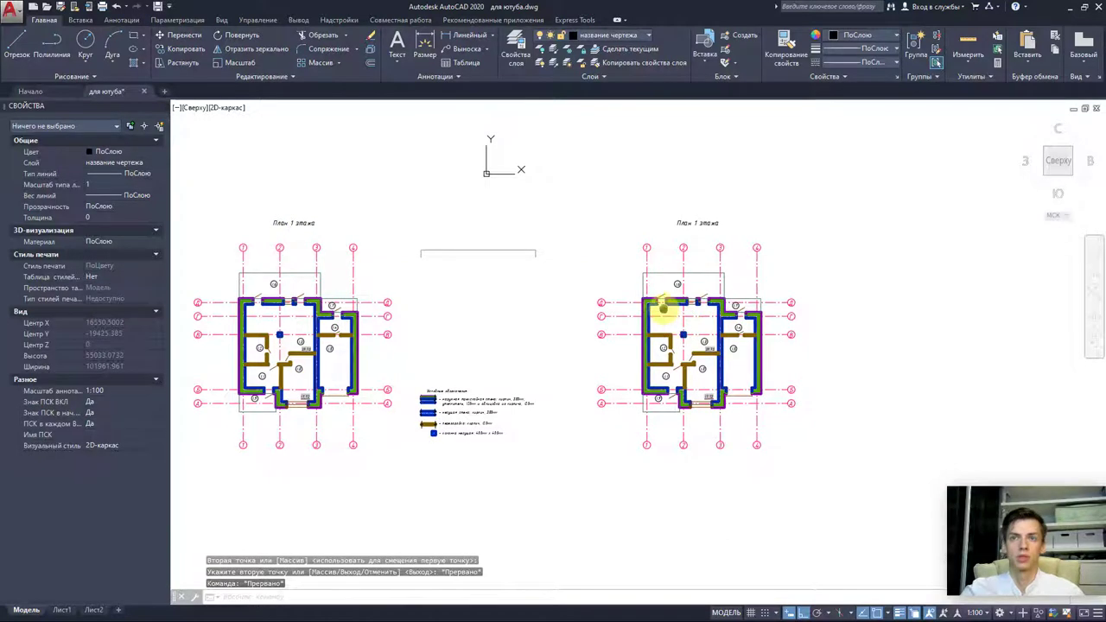
{"action": "middle_click_drag", "start_coordinate": [663, 308], "coordinate": [628, 274]}
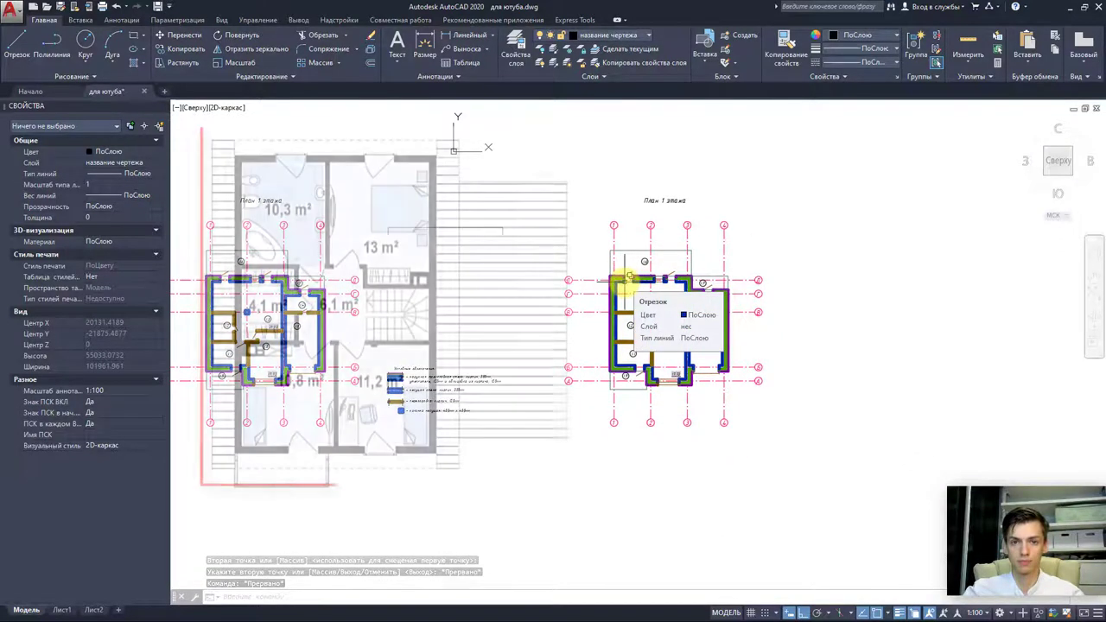
{"action": "scroll", "coordinate": [626, 304], "scroll_direction": "up", "scroll_amount": 2}
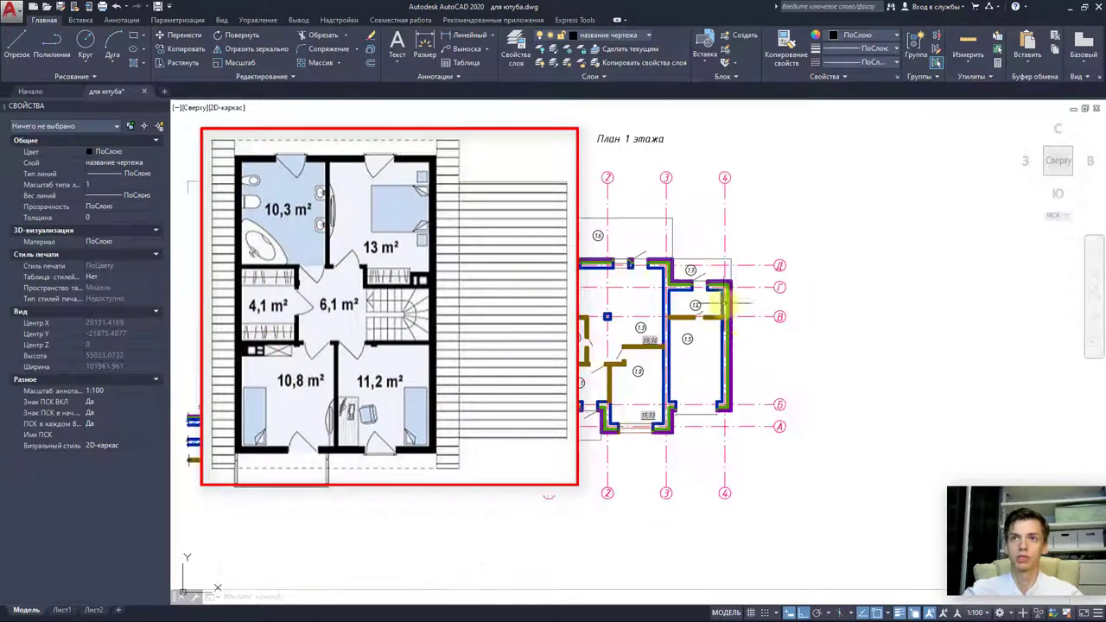
{"action": "middle_click_drag", "start_coordinate": [748, 332], "coordinate": [740, 336]}
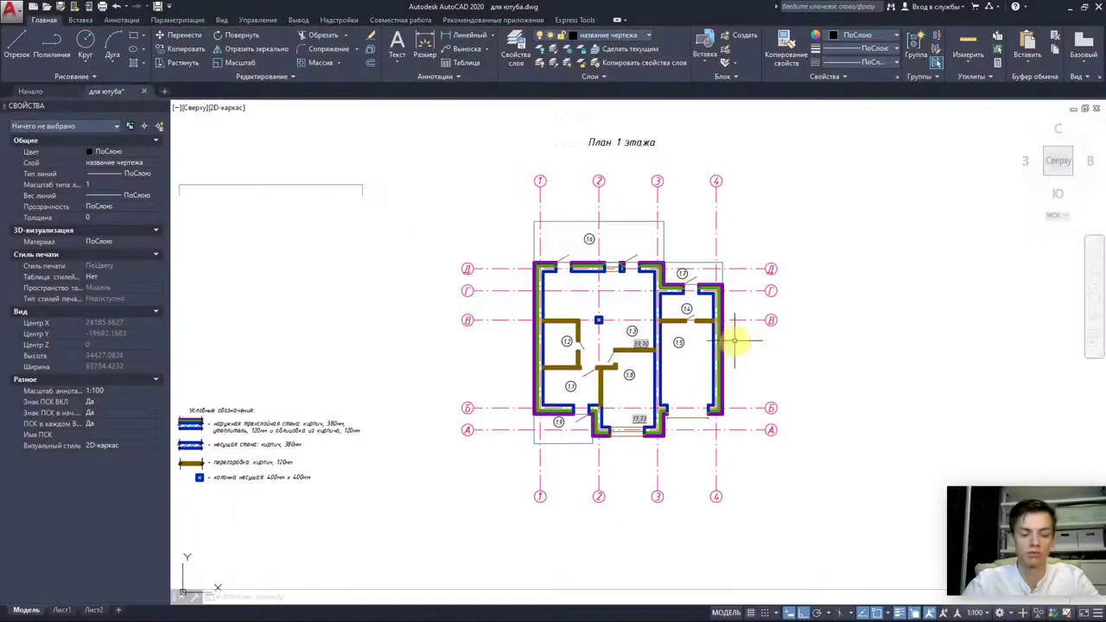
- Erase axis 4 together with its top and bottom bubbles
{"action": "middle_click_drag", "start_coordinate": [735, 341], "coordinate": [747, 367]}
{"action": "left_click", "coordinate": [753, 543]}
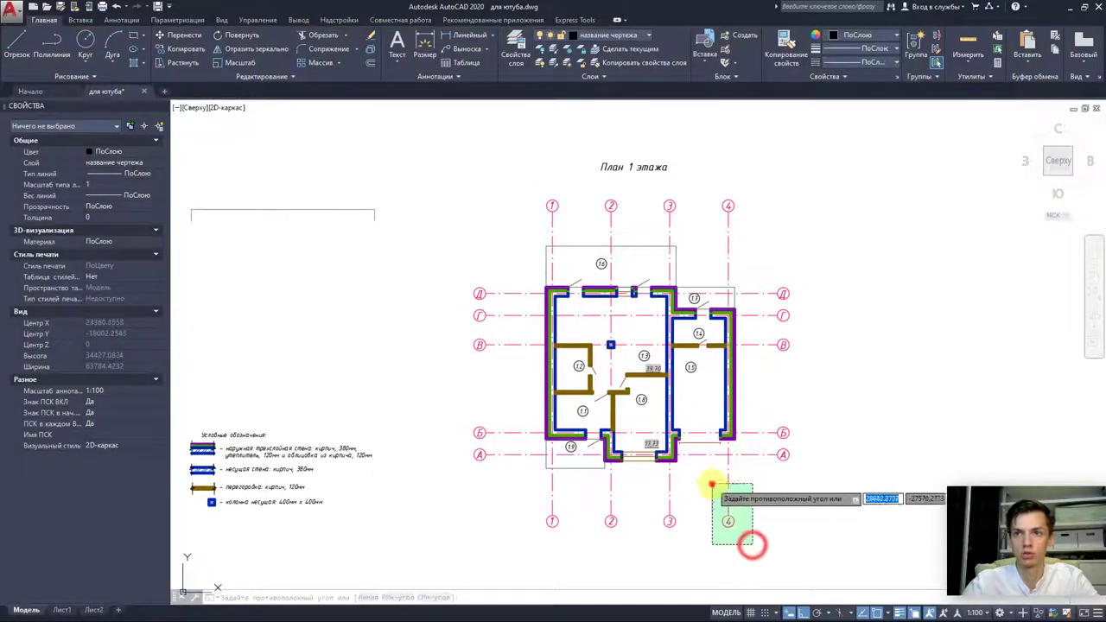
{"action": "left_click", "coordinate": [712, 485]}
{"action": "key", "text": "Delete"}
{"action": "left_click", "coordinate": [746, 246]}
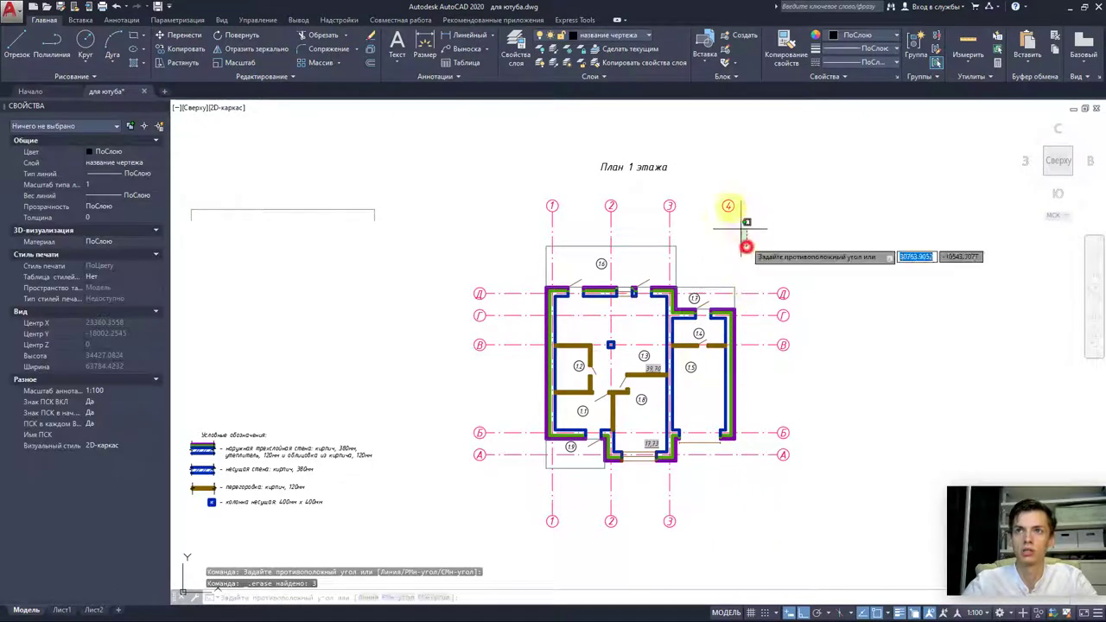
{"action": "left_click", "coordinate": [708, 170]}
{"action": "key", "text": "Delete"}
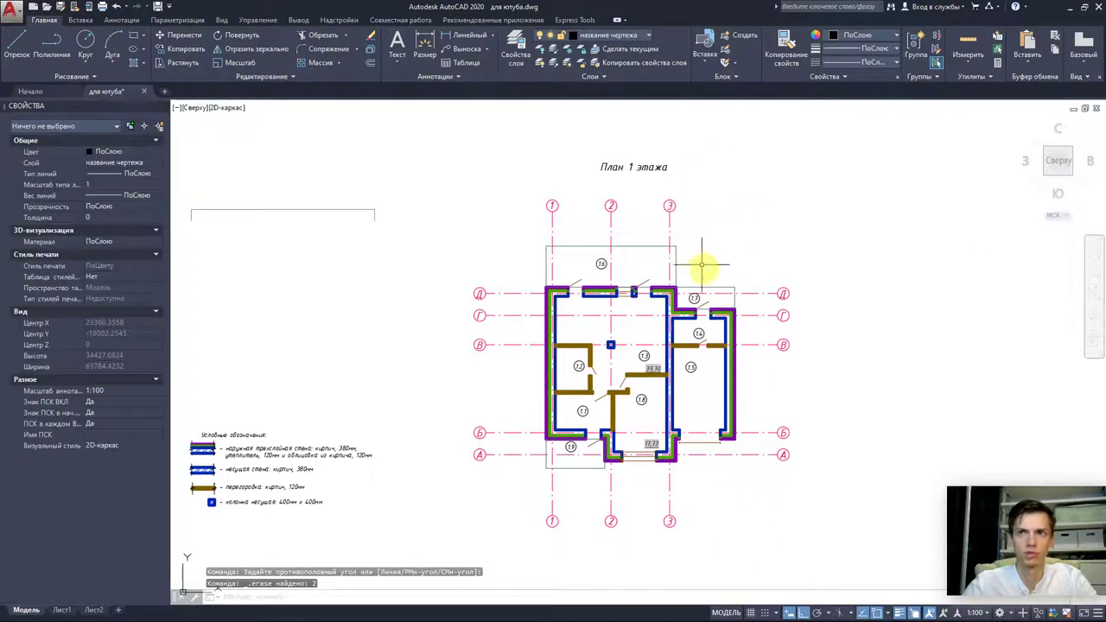
- Erase rooms 1.4, 1.5 and 1.7 with their walls and the right-side axis bubbles
{"action": "scroll", "coordinate": [705, 300], "scroll_direction": "up", "scroll_amount": 4}
{"action": "scroll", "coordinate": [705, 300], "scroll_direction": "down", "scroll_amount": 4}
{"action": "left_click", "coordinate": [776, 523]}
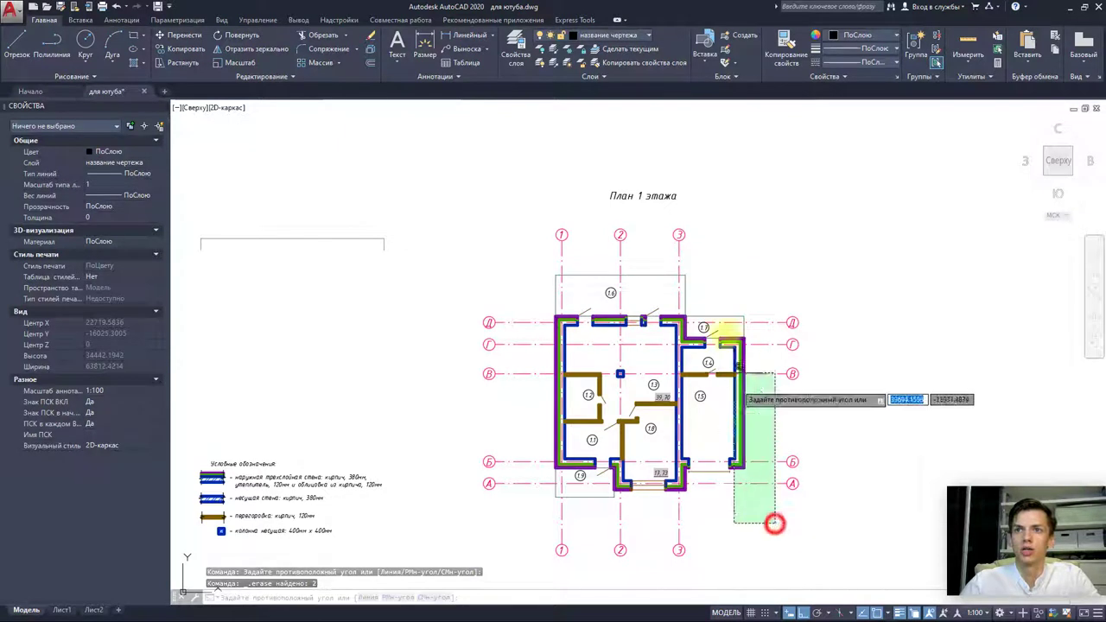
{"action": "left_click", "coordinate": [889, 383]}
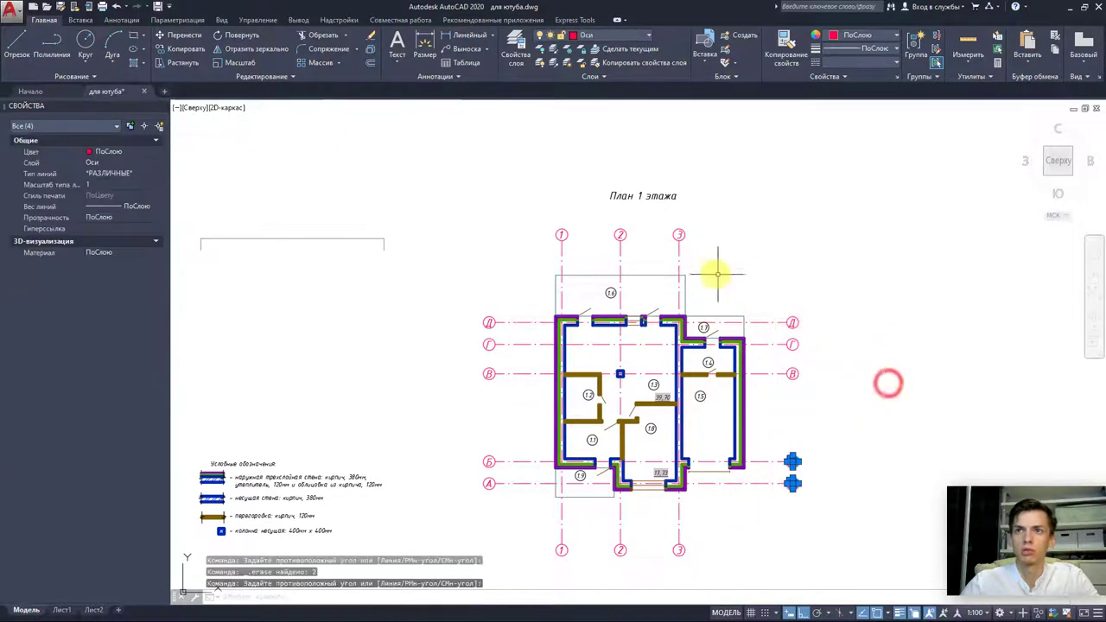
{"action": "left_click", "coordinate": [672, 261]}
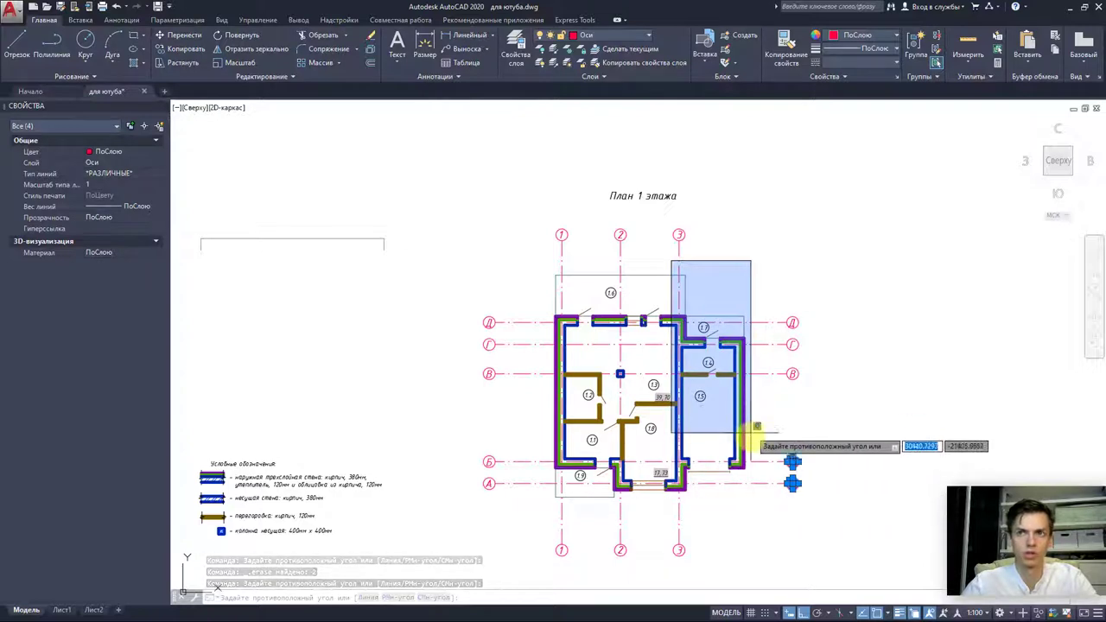
{"action": "key", "text": "Escape"}
{"action": "scroll", "coordinate": [742, 393], "scroll_direction": "up", "scroll_amount": 4}
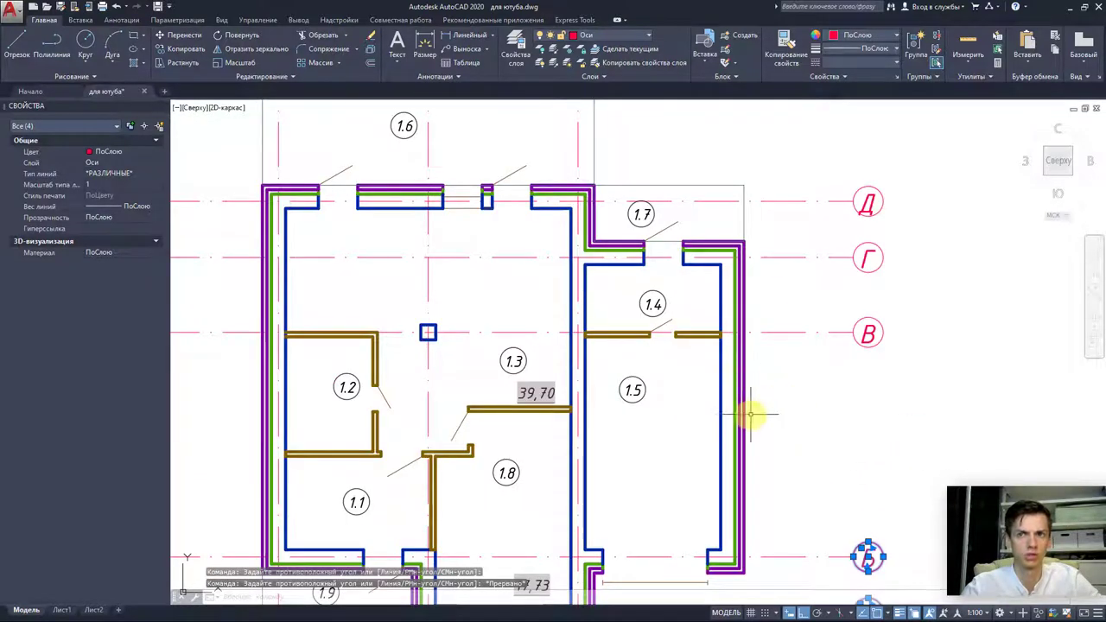
{"action": "scroll", "coordinate": [750, 412], "scroll_direction": "down", "scroll_amount": 2}
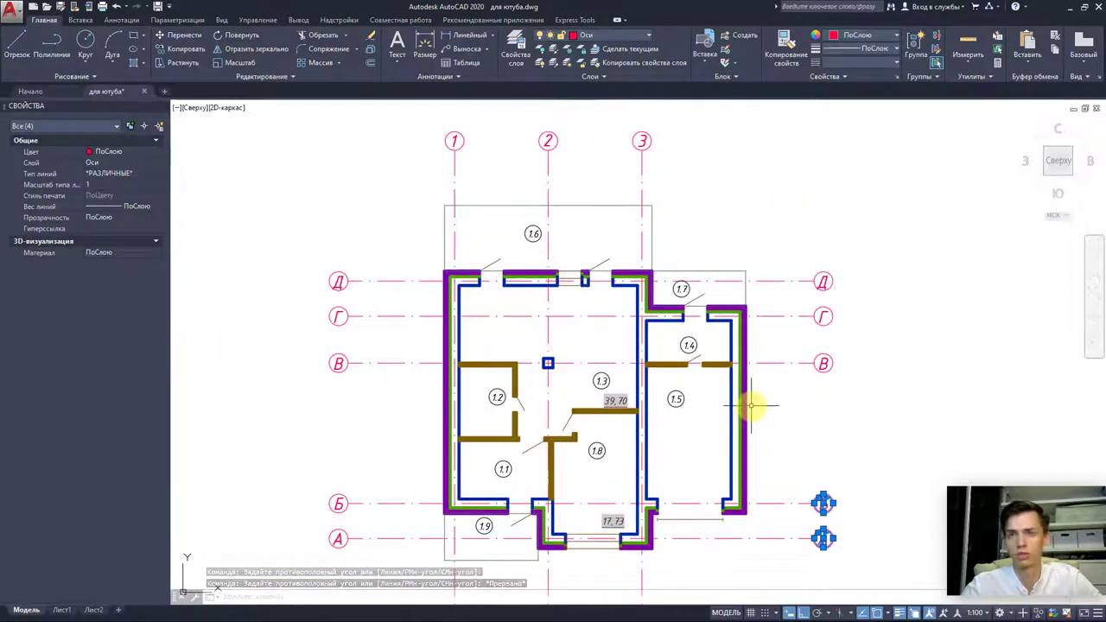
{"action": "left_click", "coordinate": [629, 210]}
{"action": "left_click", "coordinate": [780, 558]}
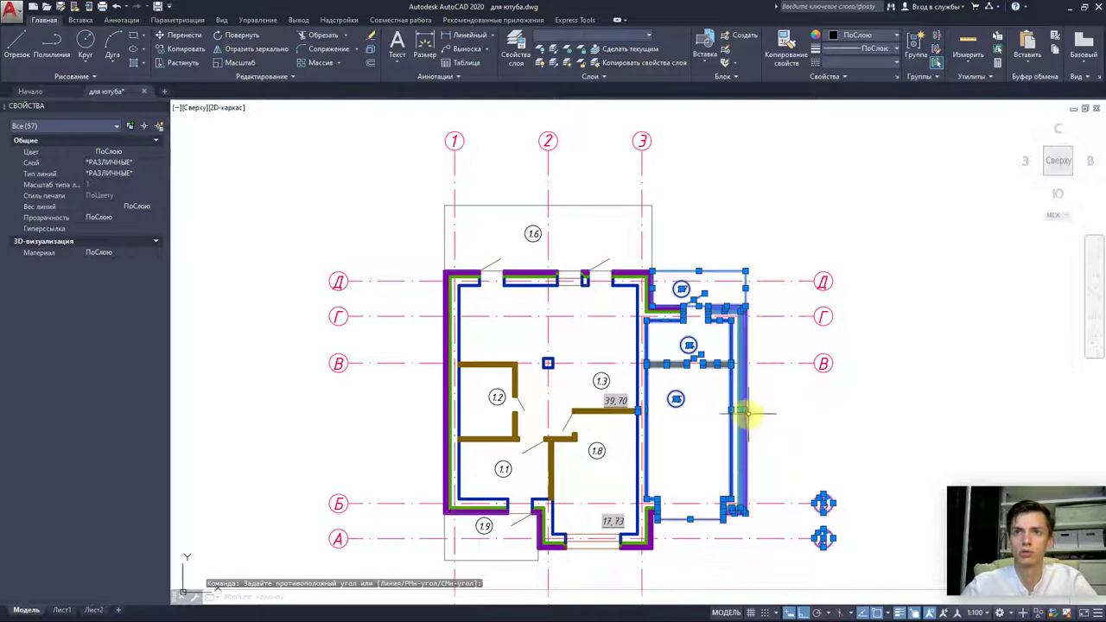
{"action": "middle_click_drag", "start_coordinate": [743, 413], "coordinate": [701, 397]}
{"action": "key", "text": "Delete"}
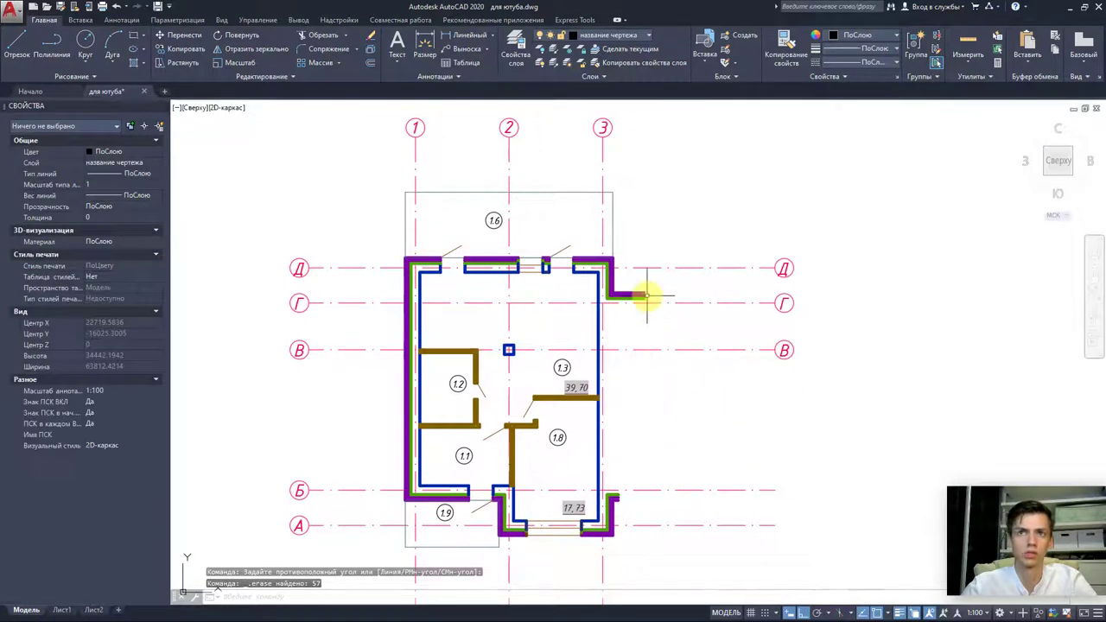
- Stretch the green insulation line's end below room 1.8 into a straight line
{"action": "scroll", "coordinate": [642, 358], "scroll_direction": "up", "scroll_amount": 4}
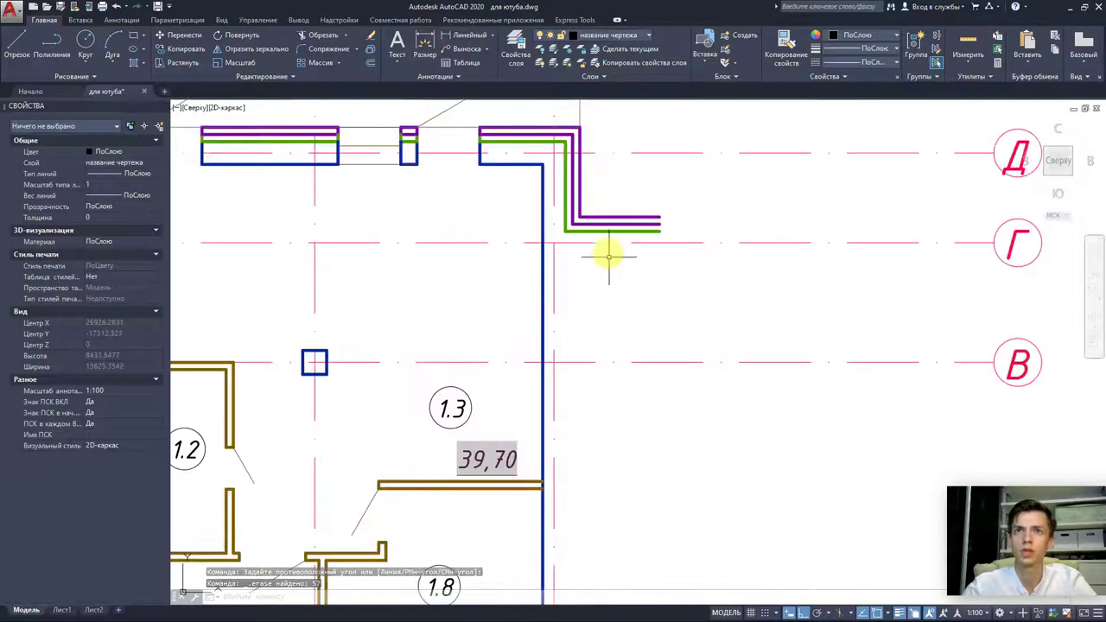
{"action": "left_click", "coordinate": [609, 225]}
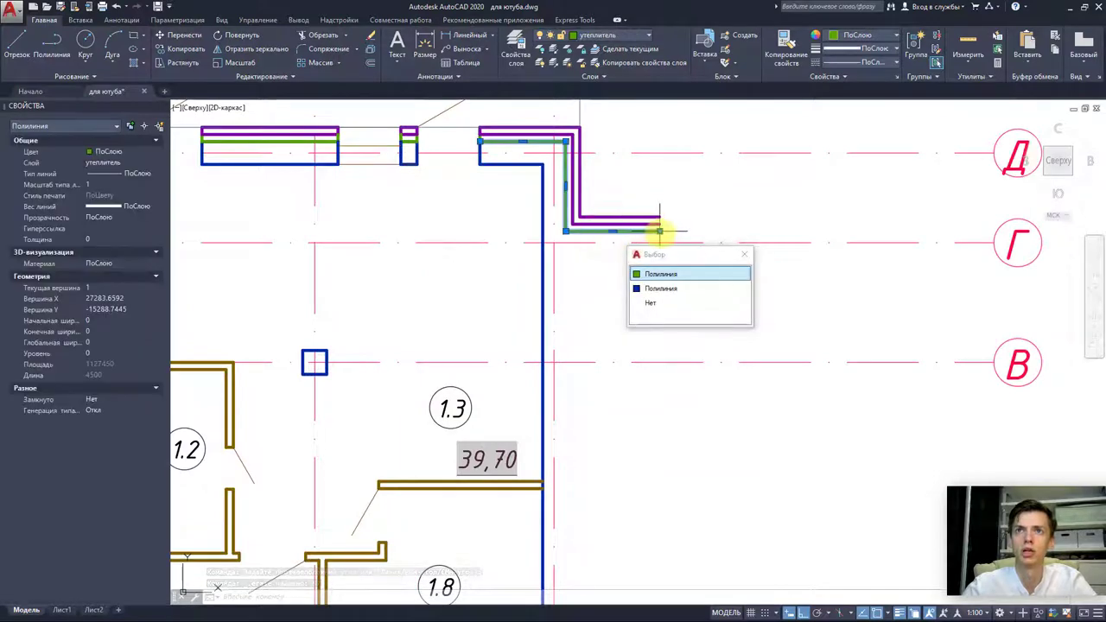
{"action": "left_click", "coordinate": [659, 233]}
{"action": "scroll", "coordinate": [565, 439], "scroll_direction": "down", "scroll_amount": 4}
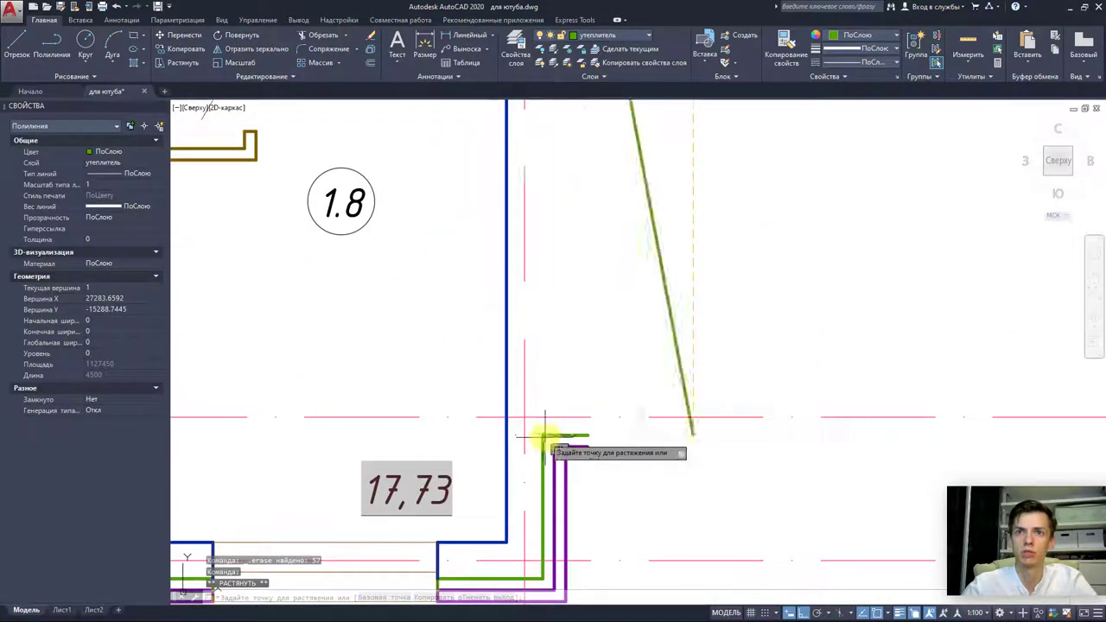
{"action": "left_click", "coordinate": [543, 436]}
{"action": "key", "text": "Escape"}
{"action": "left_click", "coordinate": [579, 435]}
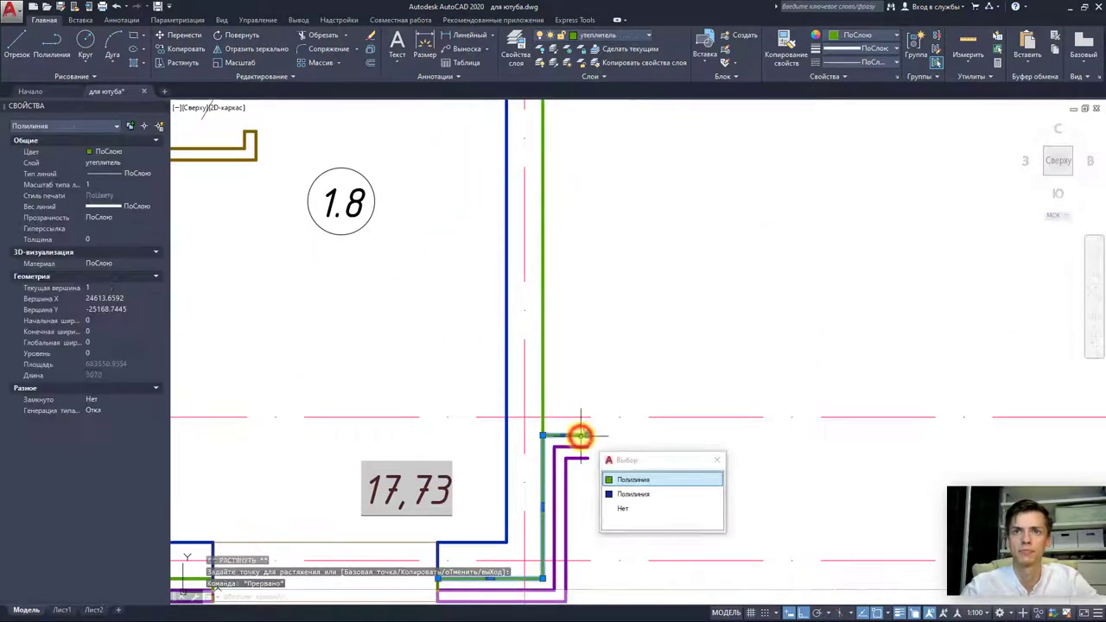
{"action": "key", "text": "Escape"}
{"action": "key", "text": "Escape"}
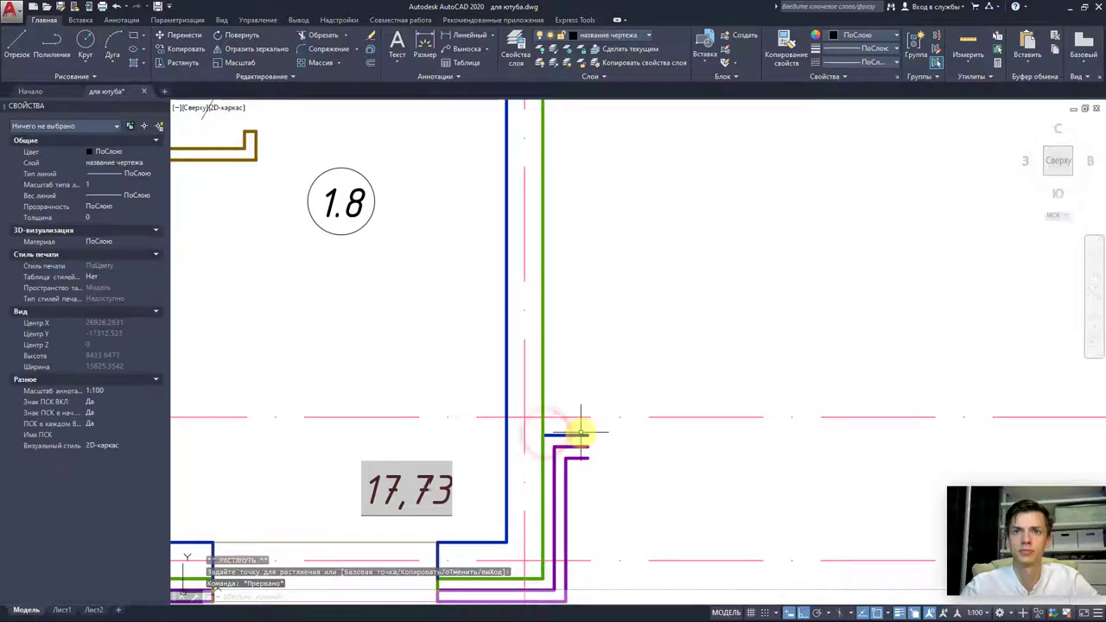
- Check the wall line at the corner and pan the plan up to room 1.6
{"action": "left_click", "coordinate": [579, 435]}
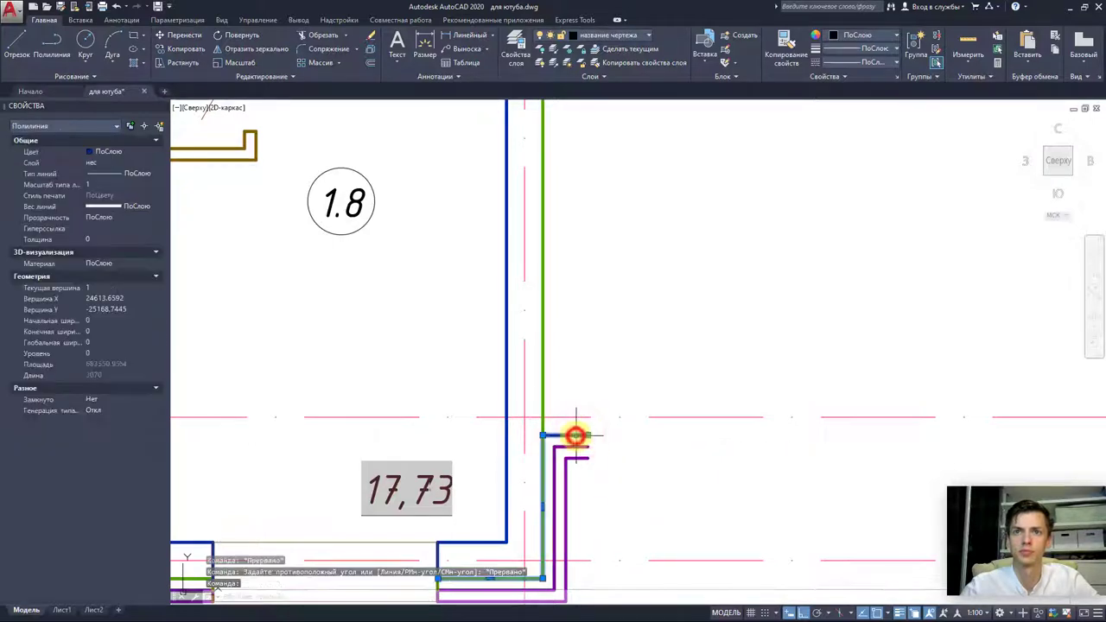
{"action": "scroll", "coordinate": [606, 421], "scroll_direction": "down", "scroll_amount": 4}
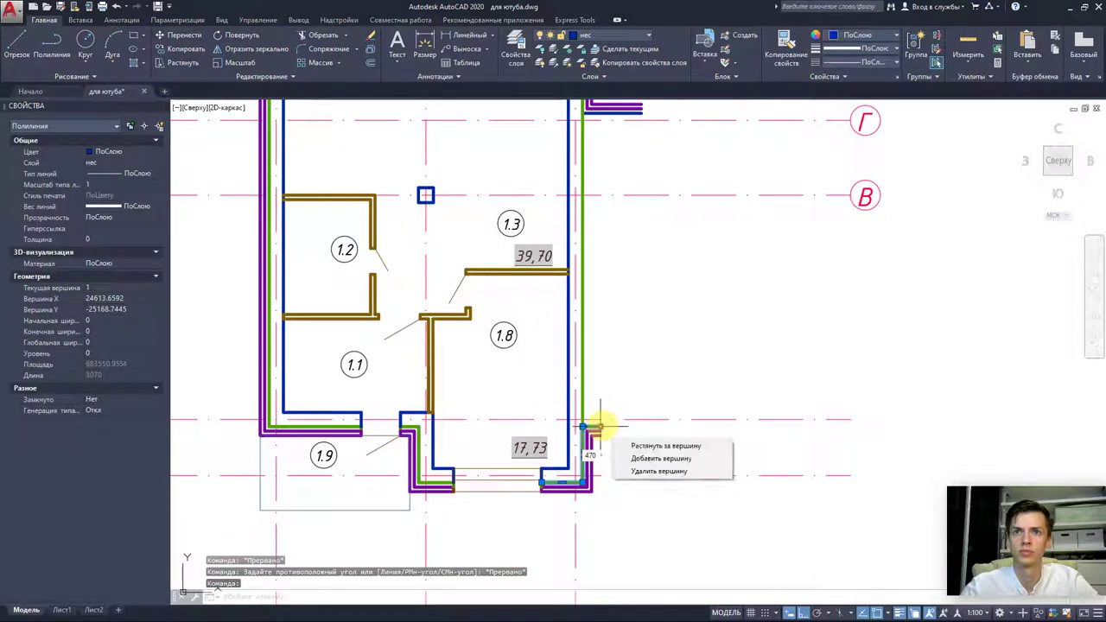
{"action": "middle_click_drag", "start_coordinate": [597, 337], "coordinate": [621, 378]}
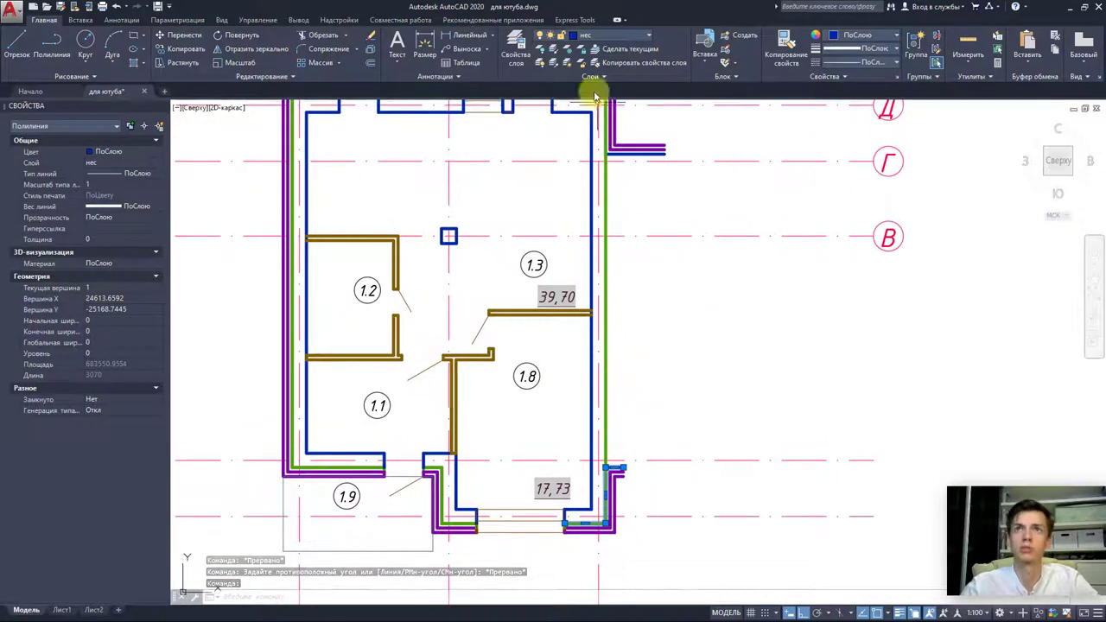
{"action": "scroll", "coordinate": [622, 195], "scroll_direction": "down", "scroll_amount": 2}
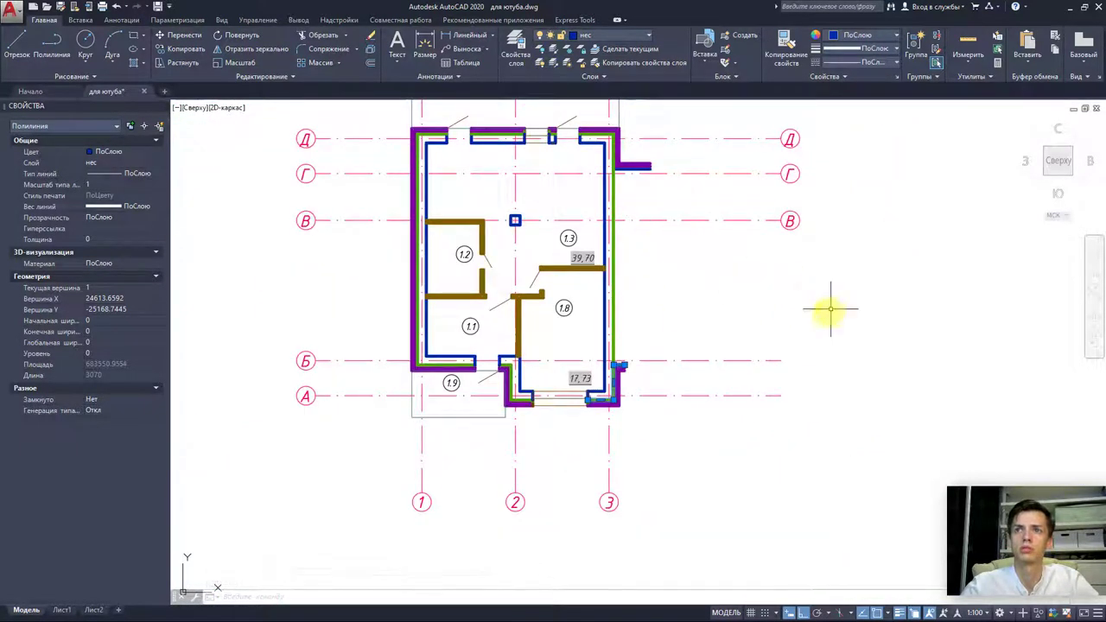
{"action": "middle_click_drag", "start_coordinate": [647, 274], "coordinate": [636, 275]}
{"action": "middle_click_drag", "start_coordinate": [642, 314], "coordinate": [630, 381]}
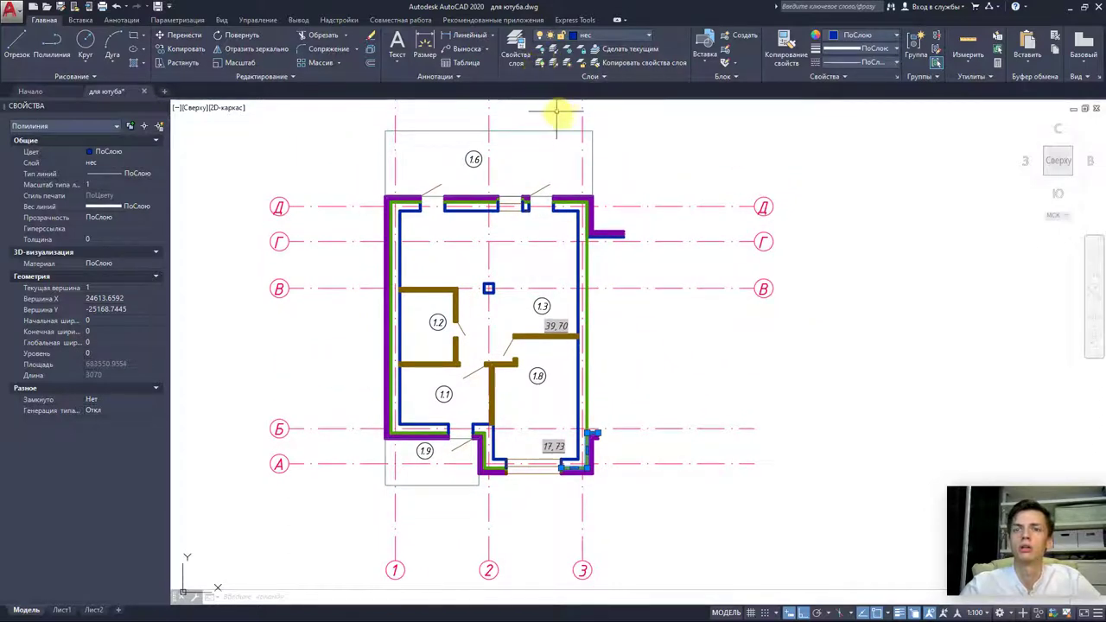
{"action": "key", "text": "Escape"}
- Turn off the green insulation and purple cladding layers with Layer Off
{"action": "left_click", "coordinate": [544, 63]}
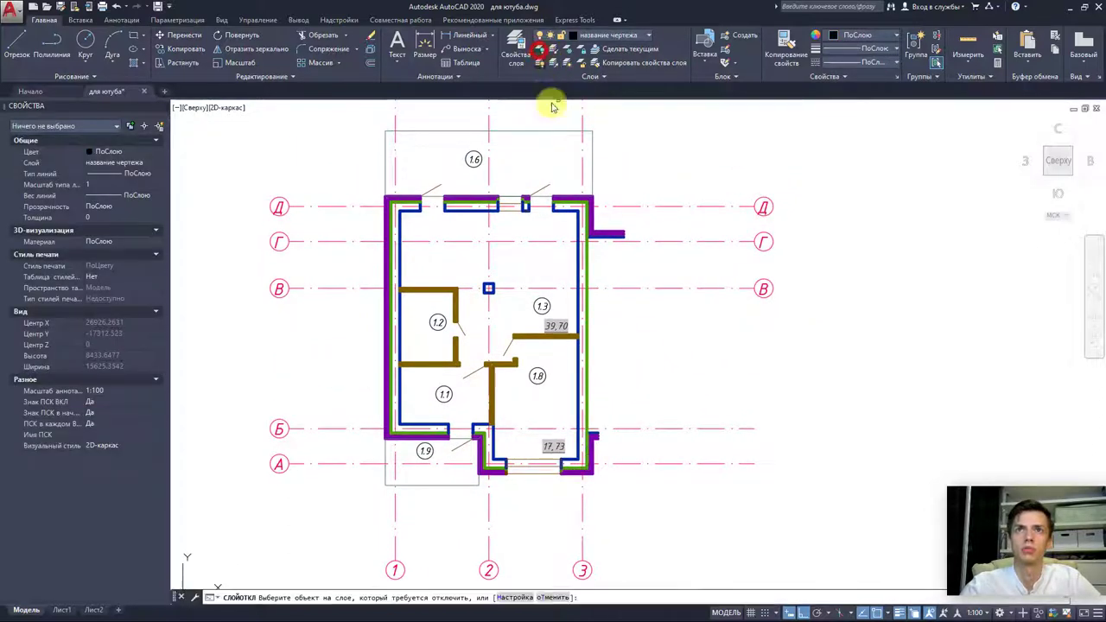
{"action": "scroll", "coordinate": [578, 280], "scroll_direction": "up", "scroll_amount": 3}
{"action": "scroll", "coordinate": [568, 264], "scroll_direction": "up", "scroll_amount": 2}
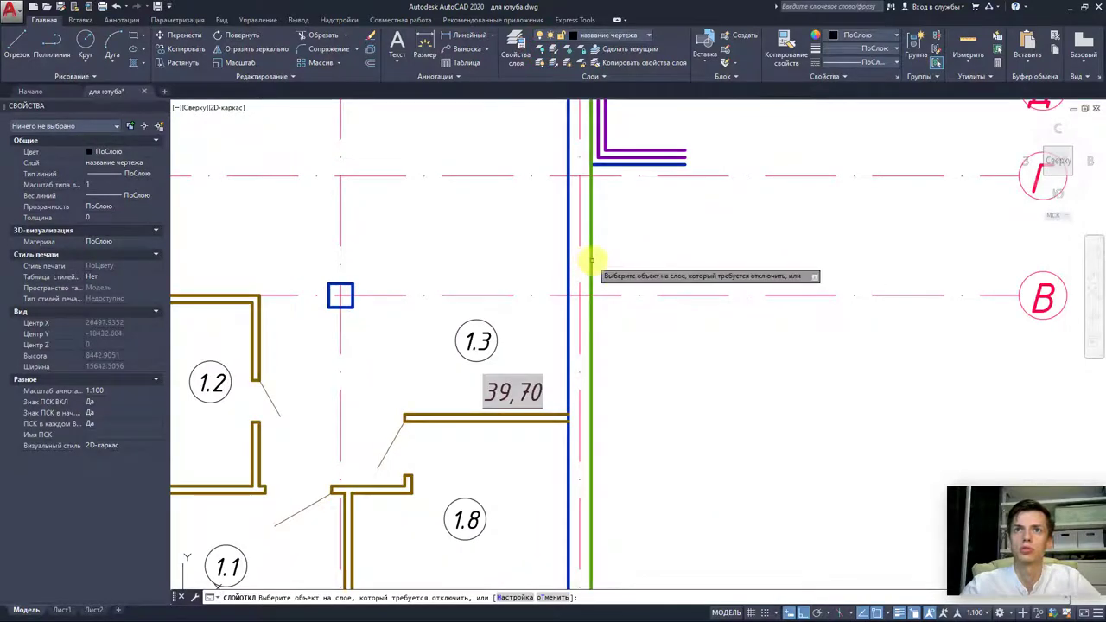
{"action": "left_click", "coordinate": [591, 260]}
{"action": "left_click", "coordinate": [652, 158]}
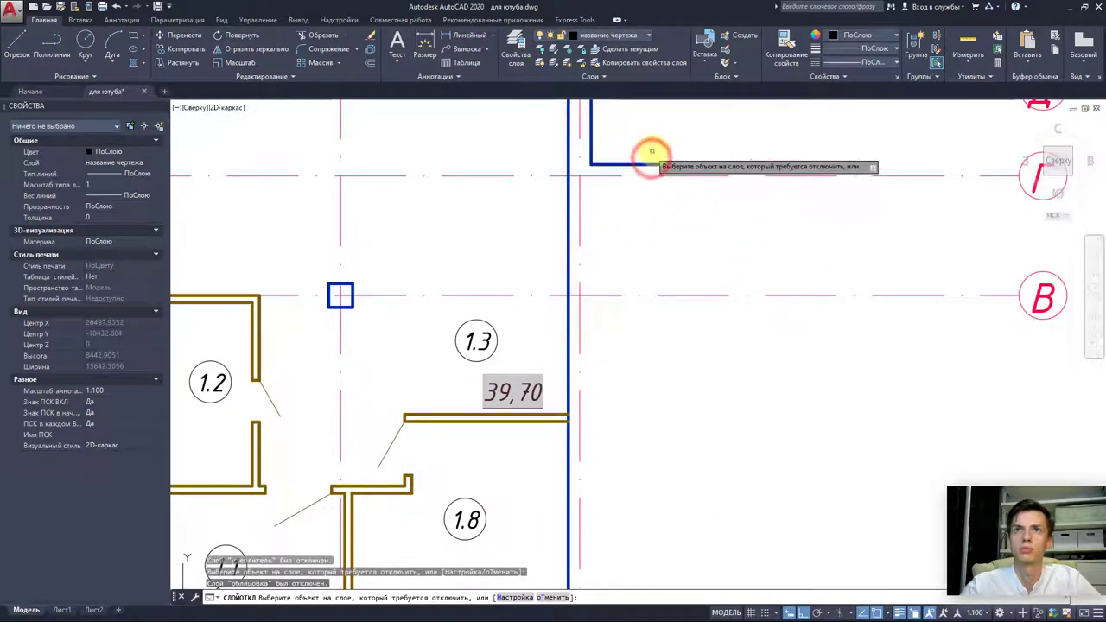
{"action": "scroll", "coordinate": [648, 160], "scroll_direction": "down", "scroll_amount": 5}
{"action": "key", "text": "Escape"}
- With Ortho on, stretch the right exterior wall's end point to the wall corner
{"action": "left_click", "coordinate": [633, 378]}
{"action": "key", "text": "Escape"}
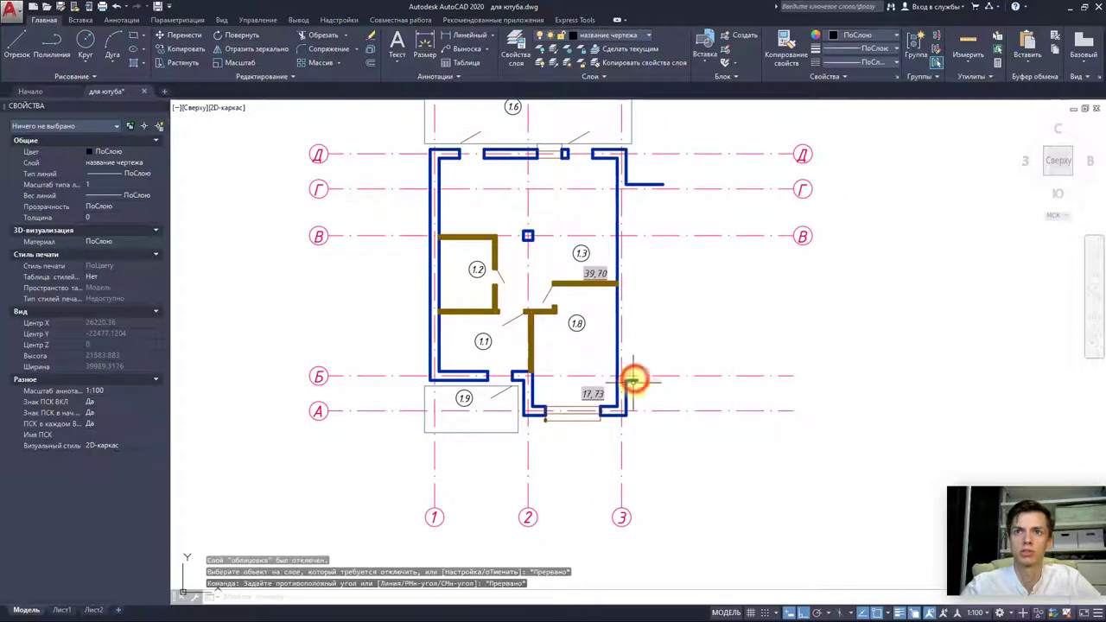
{"action": "key", "text": "Escape"}
{"action": "left_click", "coordinate": [633, 381]}
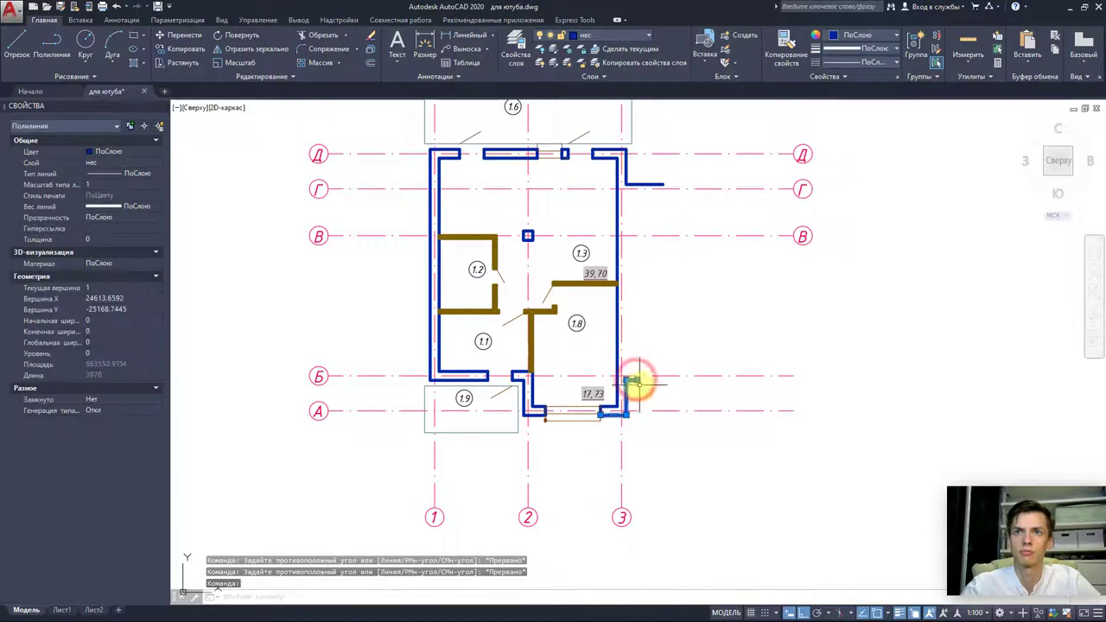
{"action": "left_click", "coordinate": [631, 380]}
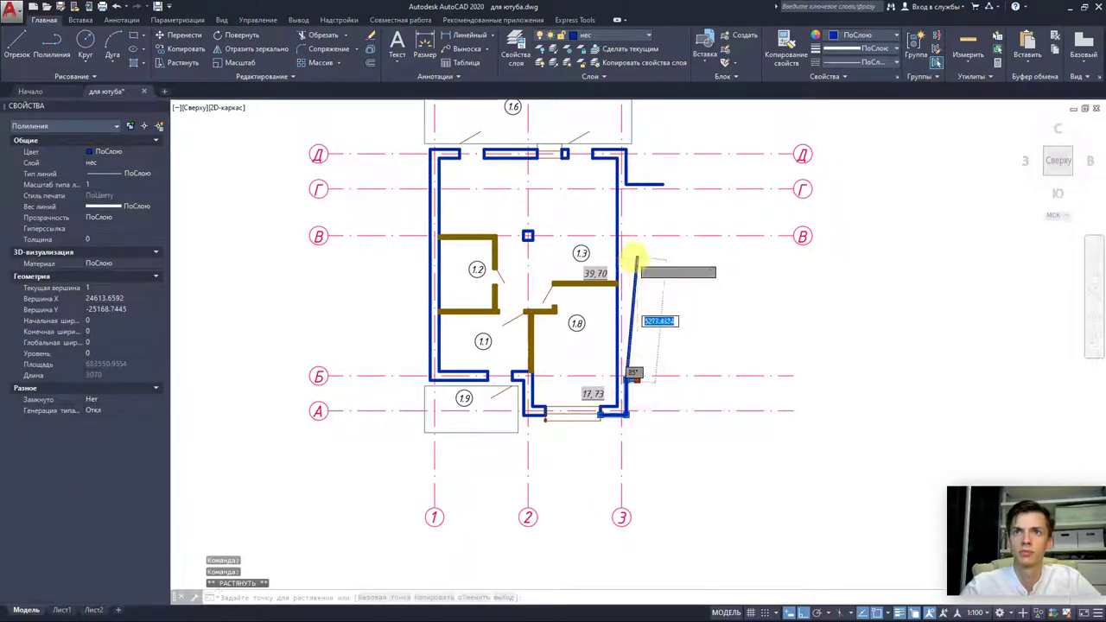
{"action": "scroll", "coordinate": [578, 248], "scroll_direction": "up", "scroll_amount": 8}
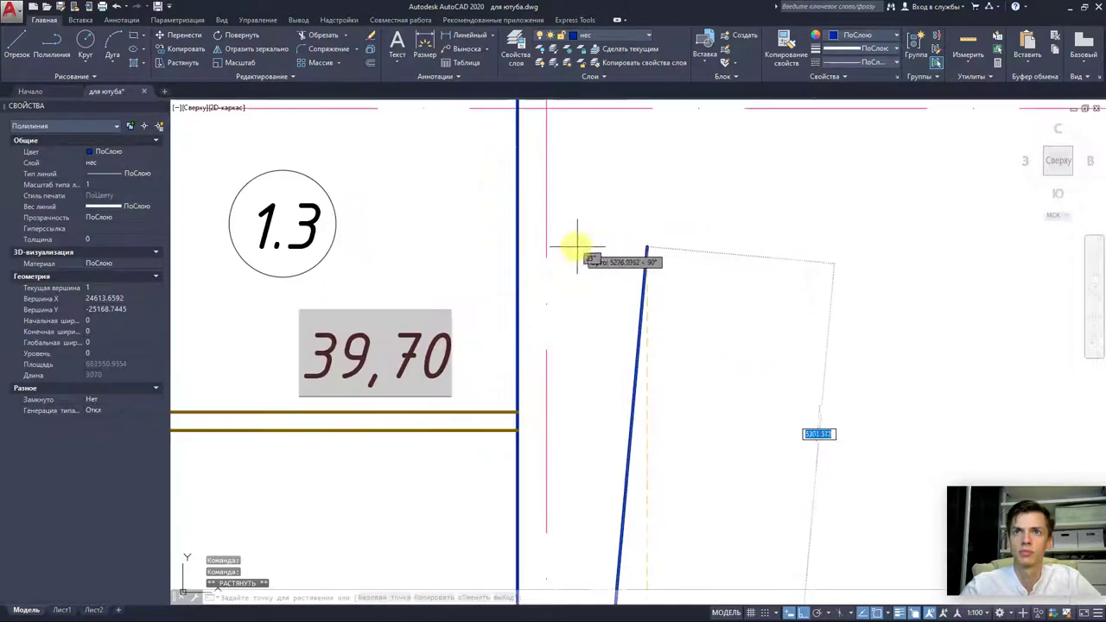
{"action": "left_click", "coordinate": [803, 612]}
{"action": "scroll", "coordinate": [613, 296], "scroll_direction": "down", "scroll_amount": 5}
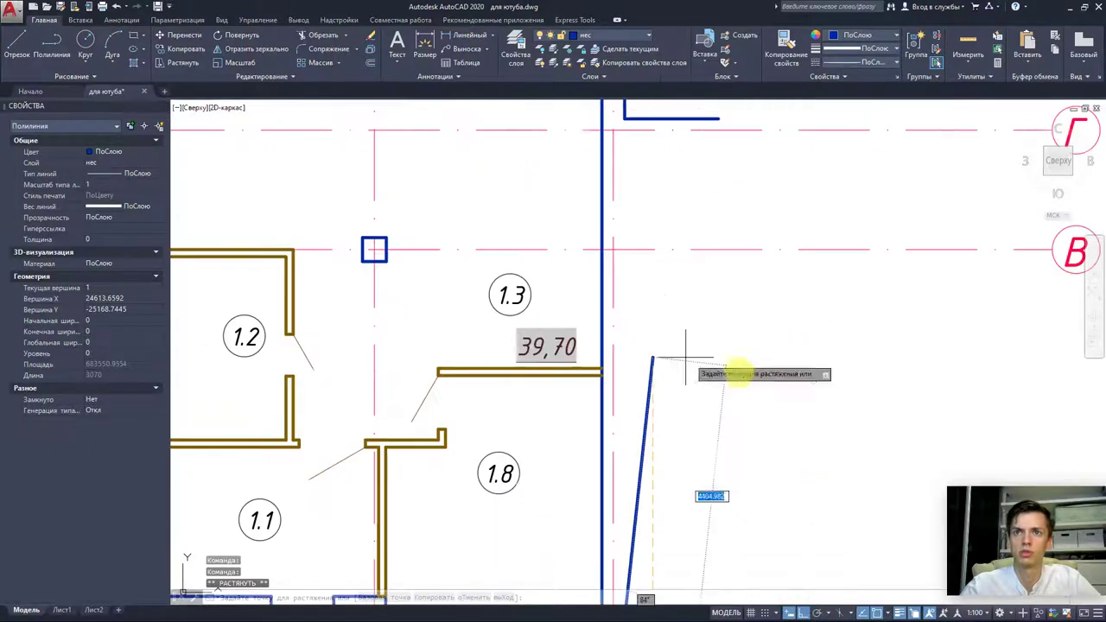
{"action": "scroll", "coordinate": [735, 366], "scroll_direction": "down", "scroll_amount": 3}
{"action": "scroll", "coordinate": [661, 232], "scroll_direction": "up", "scroll_amount": 5}
{"action": "left_click", "coordinate": [658, 303]}
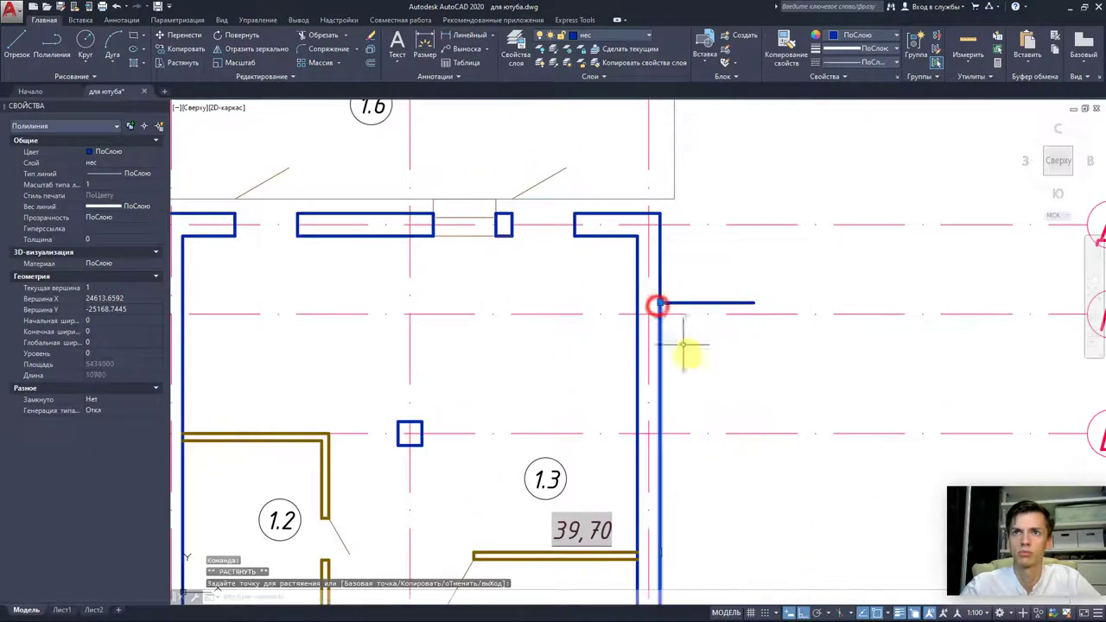
{"action": "key", "text": "Escape"}
- Pull the spur end at axis Г back onto the right wall
{"action": "middle_click_drag", "start_coordinate": [721, 391], "coordinate": [686, 317]}
{"action": "left_click", "coordinate": [699, 230]}
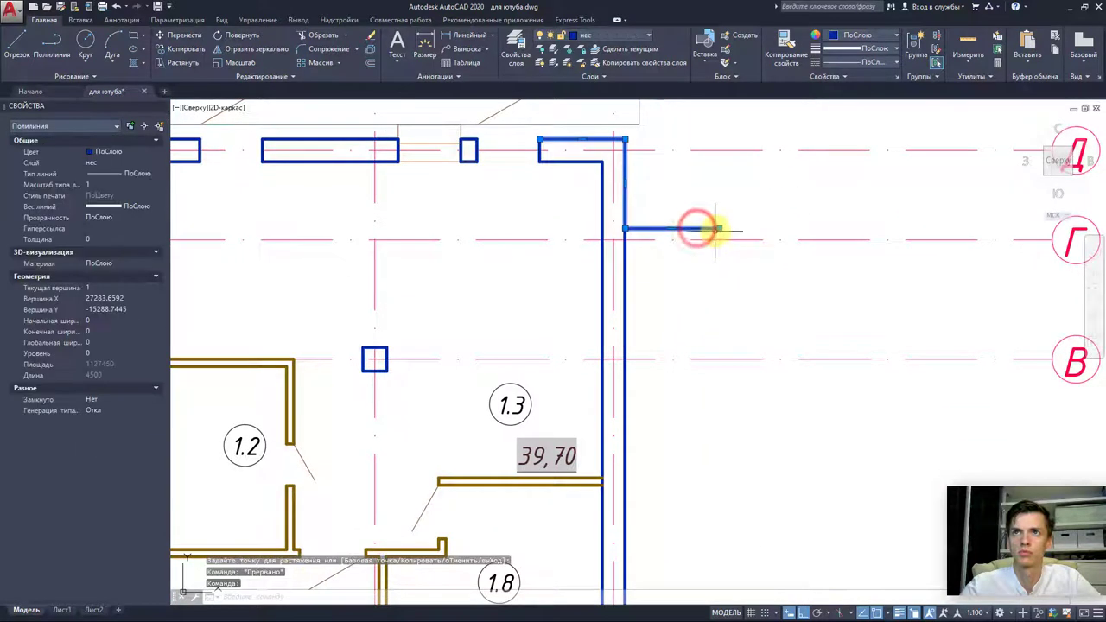
{"action": "left_click", "coordinate": [718, 229]}
{"action": "left_click", "coordinate": [625, 230]}
{"action": "key", "text": "Escape"}
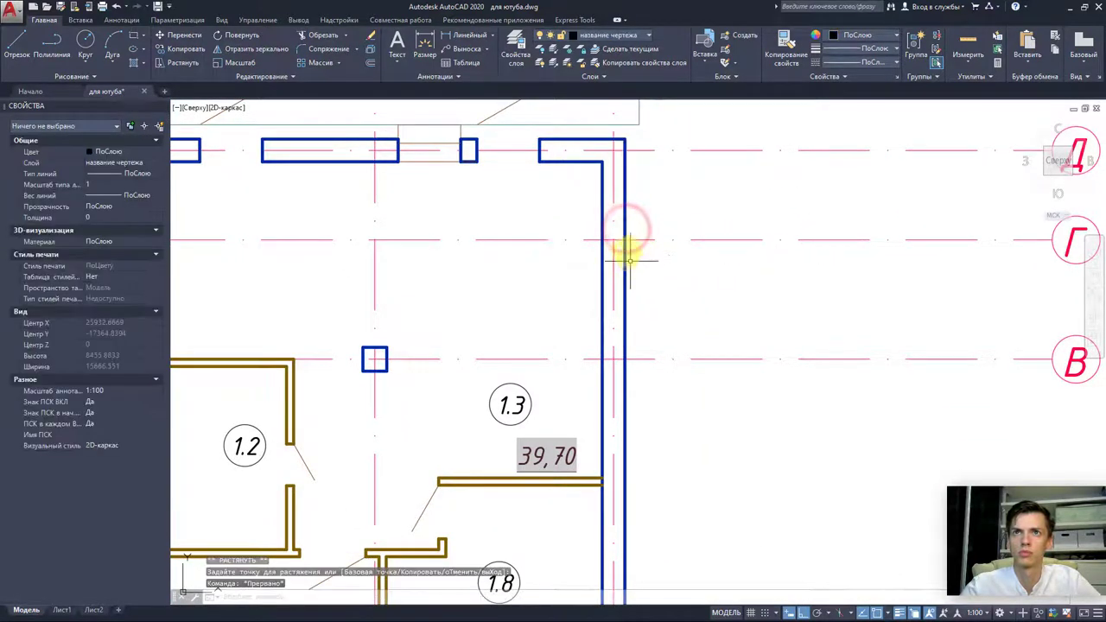
- Reselect the right wall polylines and apply an expanded Modify panel tool to one of them
{"action": "scroll", "coordinate": [631, 232], "scroll_direction": "up", "scroll_amount": 6}
{"action": "left_click", "coordinate": [622, 235]}
{"action": "left_click", "coordinate": [563, 178]}
{"action": "scroll", "coordinate": [587, 207], "scroll_direction": "down", "scroll_amount": 6}
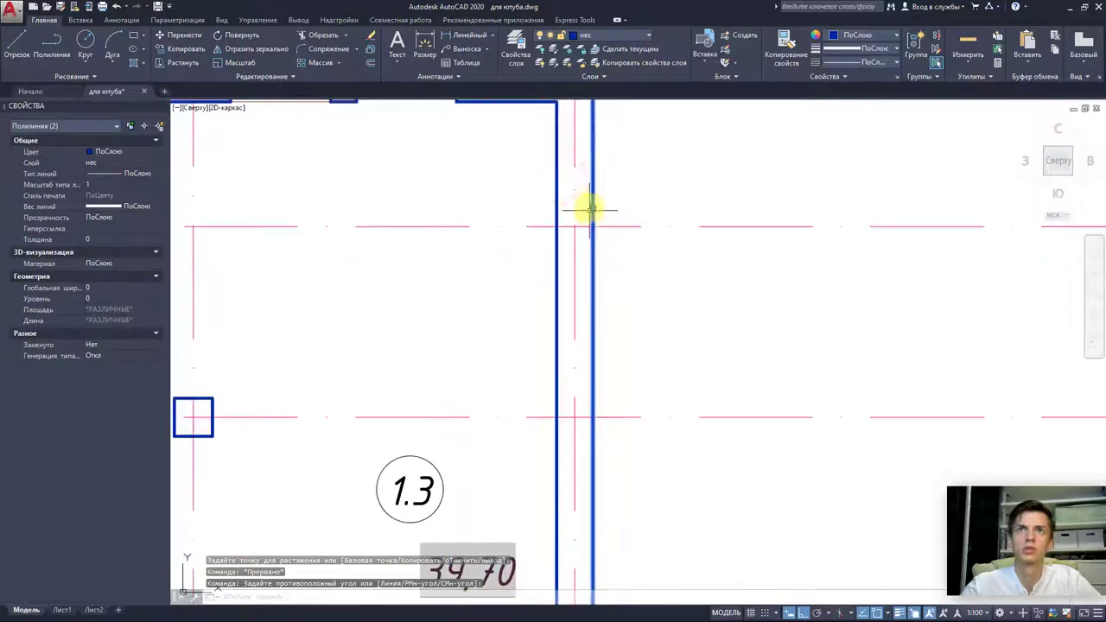
{"action": "scroll", "coordinate": [598, 192], "scroll_direction": "down", "scroll_amount": 5}
{"action": "key", "text": "Escape"}
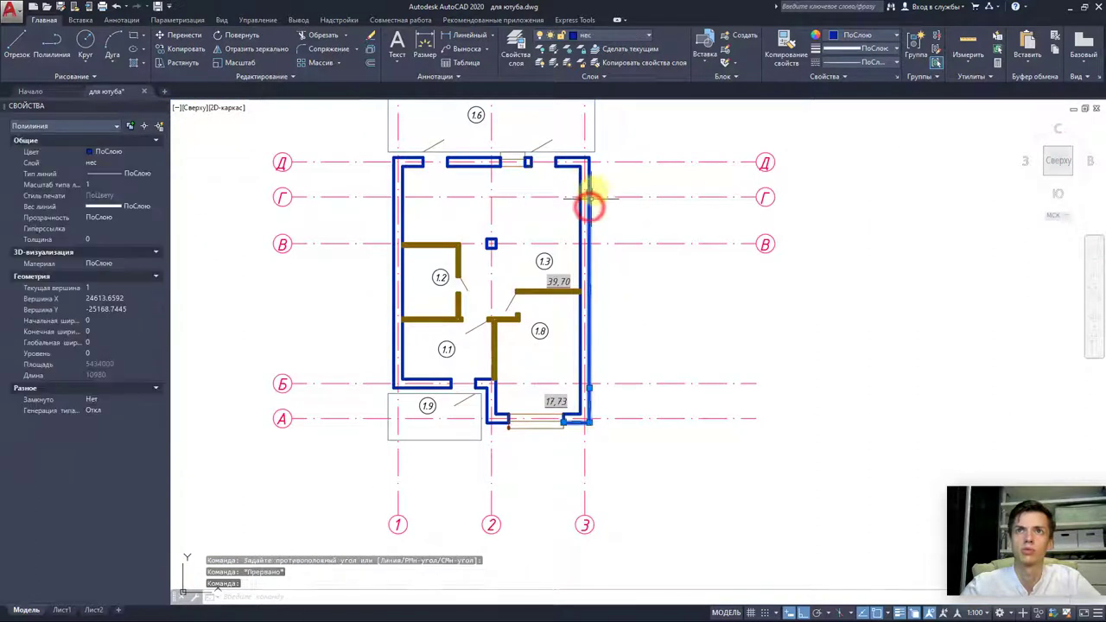
{"action": "scroll", "coordinate": [596, 198], "scroll_direction": "up", "scroll_amount": 5}
{"action": "scroll", "coordinate": [592, 207], "scroll_direction": "up", "scroll_amount": 6}
{"action": "left_click", "coordinate": [516, 277]}
{"action": "left_click", "coordinate": [345, 167]}
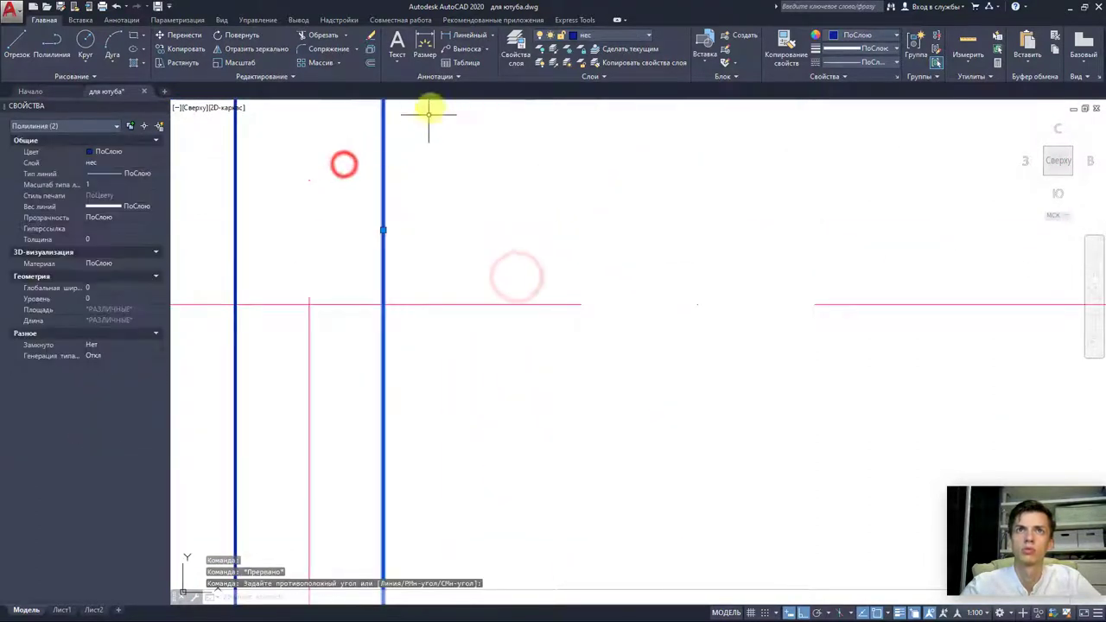
{"action": "left_click", "coordinate": [311, 77]}
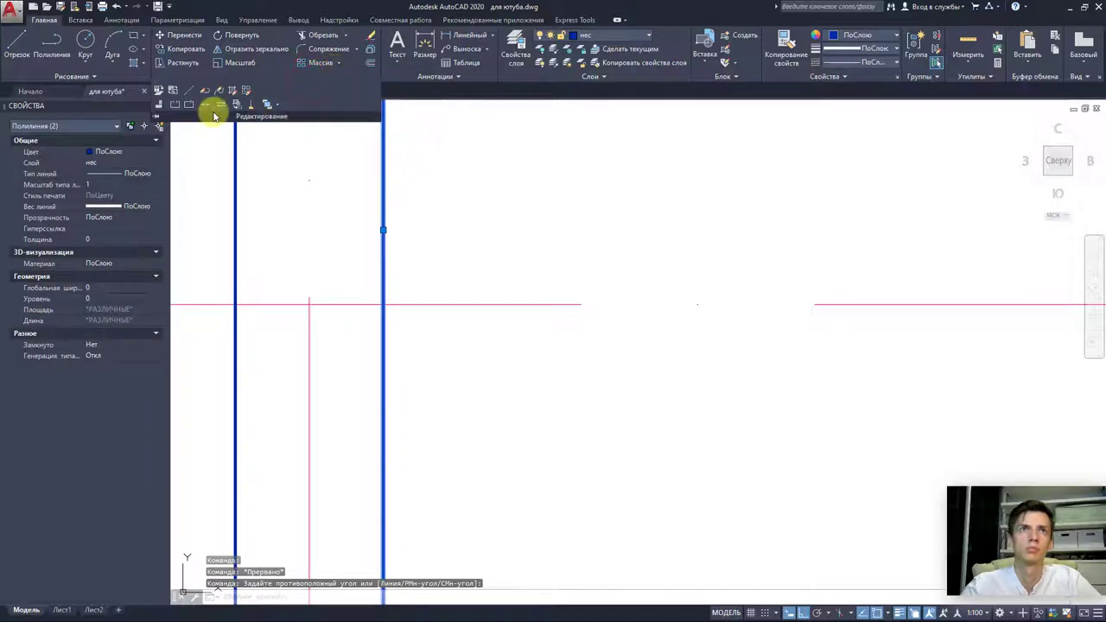
{"action": "left_click", "coordinate": [215, 110]}
{"action": "left_click", "coordinate": [383, 219]}
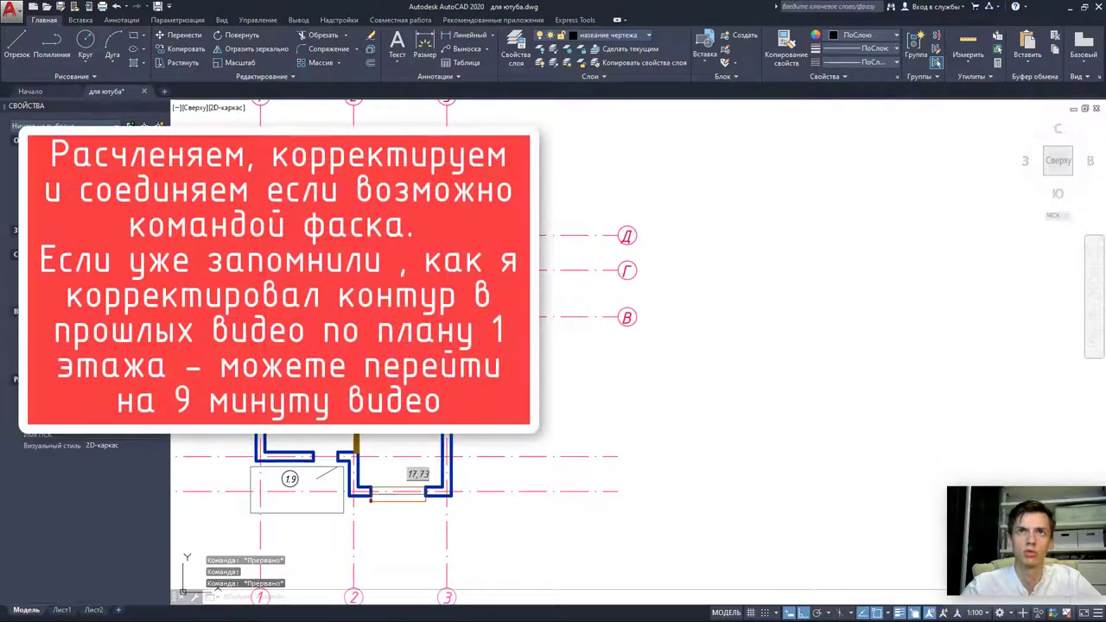
- Turn the hidden layers back on, keeping only the purple cladding layer off
{"action": "left_click", "coordinate": [540, 63]}
{"action": "scroll", "coordinate": [474, 264], "scroll_direction": "up", "scroll_amount": 3}
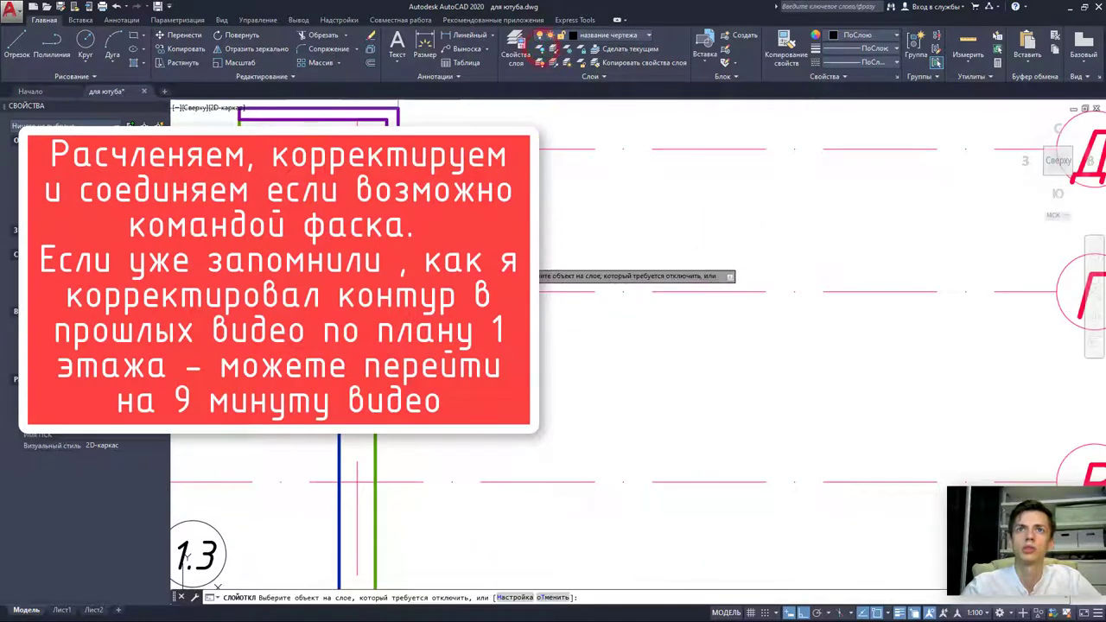
{"action": "left_click", "coordinate": [482, 264]}
{"action": "key", "text": "Escape"}
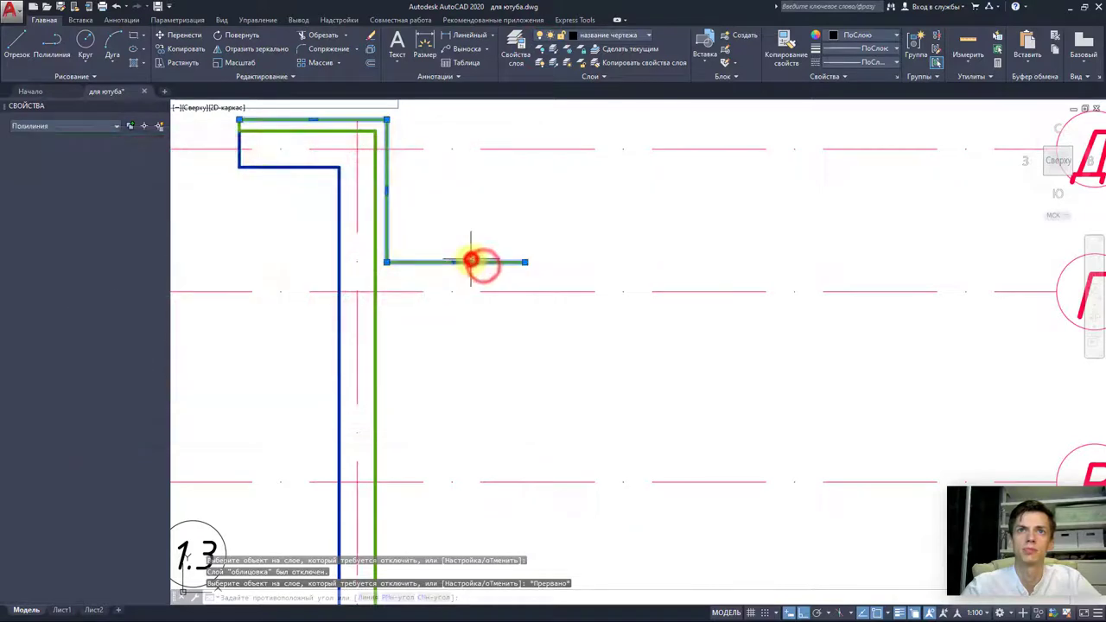
- Stretch the insulation segment vertical along the east wall and collapse its short end below room 1.8
{"action": "left_click", "coordinate": [475, 261]}
{"action": "left_click", "coordinate": [521, 261]}
{"action": "middle_click_drag", "start_coordinate": [379, 438], "coordinate": [421, 383]}
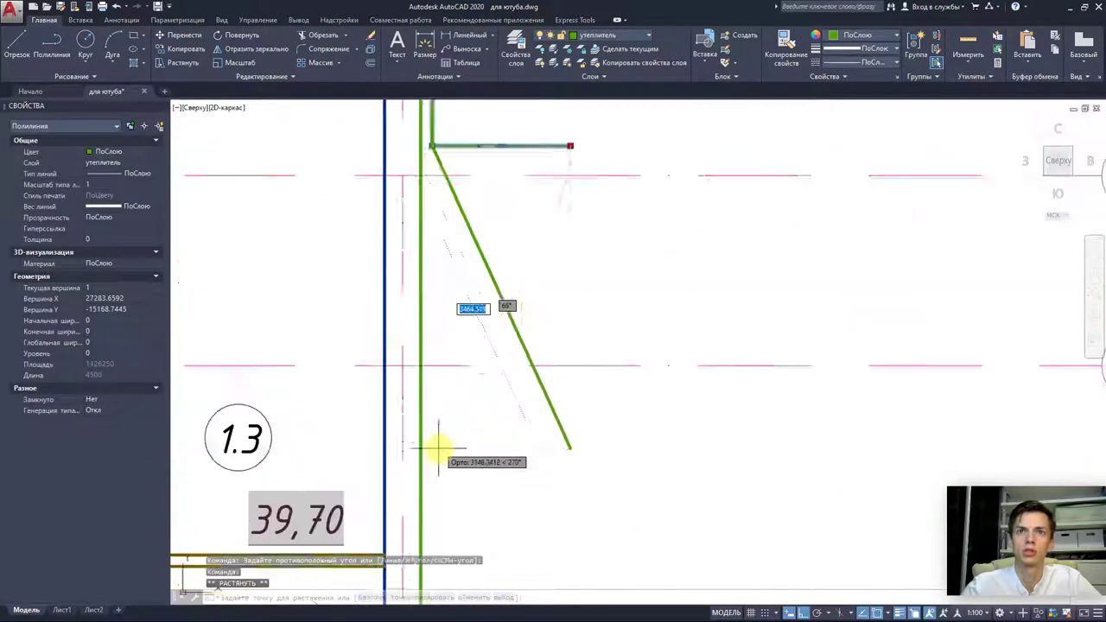
{"action": "scroll", "coordinate": [518, 272], "scroll_direction": "down", "scroll_amount": 4}
{"action": "scroll", "coordinate": [501, 388], "scroll_direction": "up", "scroll_amount": 4}
{"action": "left_click", "coordinate": [490, 397]}
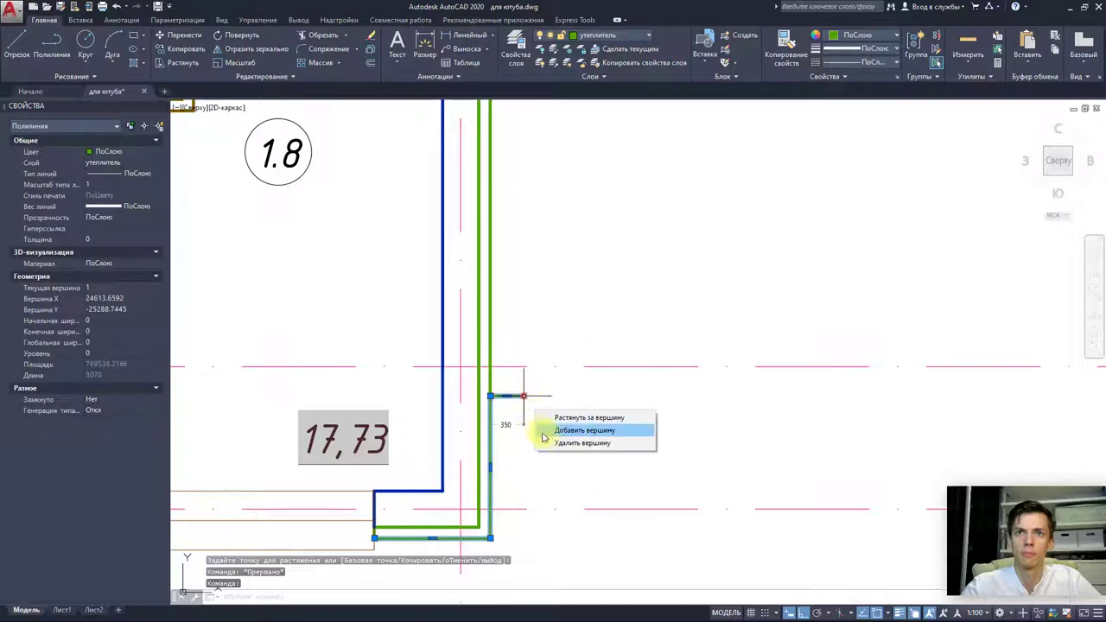
{"action": "key", "text": "Escape"}
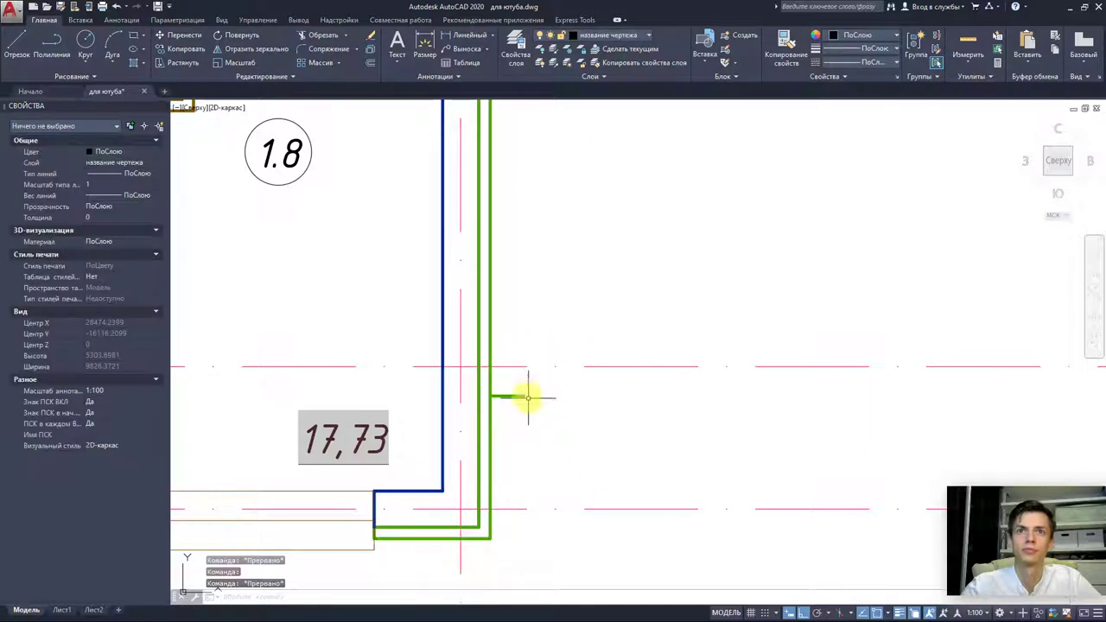
{"action": "left_click", "coordinate": [524, 397]}
{"action": "left_click", "coordinate": [524, 396]}
{"action": "left_click", "coordinate": [490, 397]}
{"action": "key", "text": "Escape"}
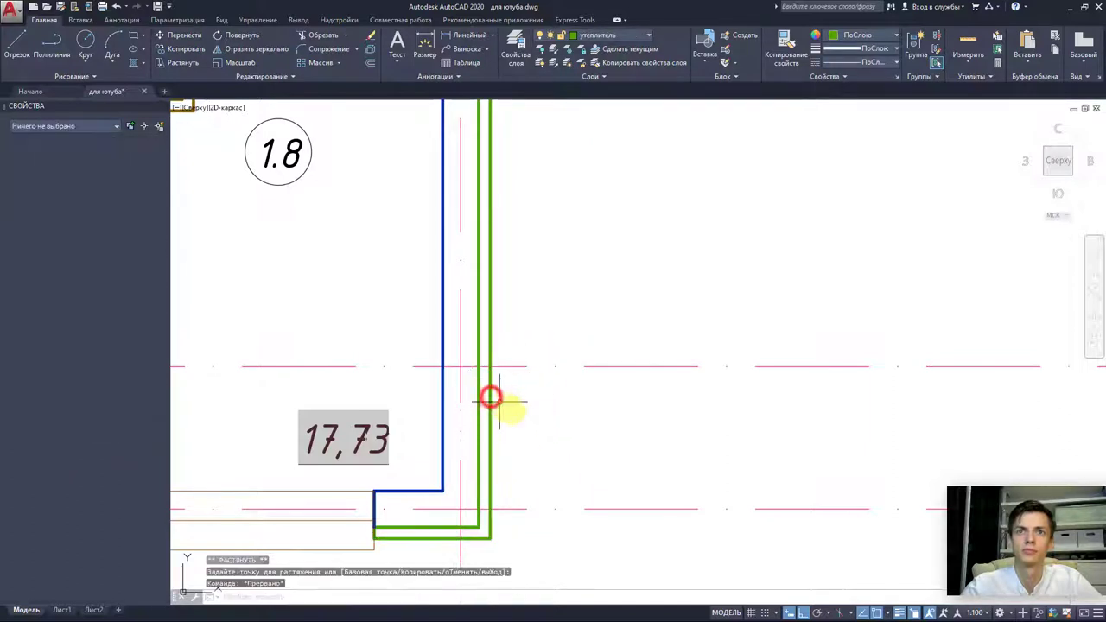
- Join the three insulation segments into a single polyline
{"action": "left_click", "coordinate": [517, 417]}
{"action": "left_click", "coordinate": [488, 379]}
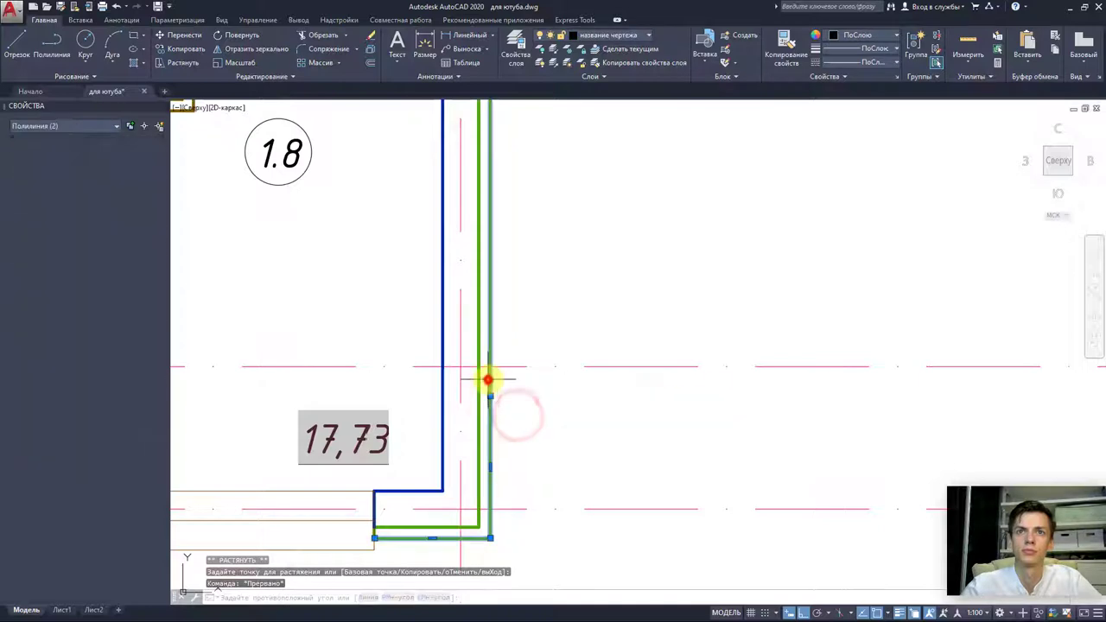
{"action": "left_click", "coordinate": [276, 78]}
{"action": "left_click", "coordinate": [210, 105]}
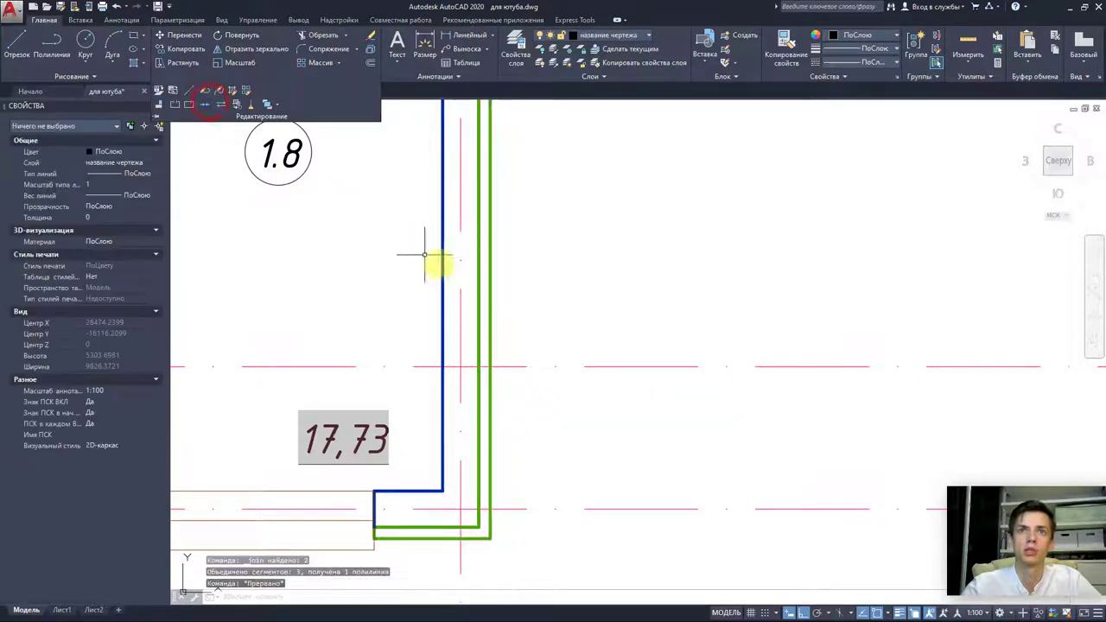
{"action": "left_click", "coordinate": [490, 277]}
{"action": "scroll", "coordinate": [532, 365], "scroll_direction": "down", "scroll_amount": 2}
{"action": "scroll", "coordinate": [525, 375], "scroll_direction": "down", "scroll_amount": 2}
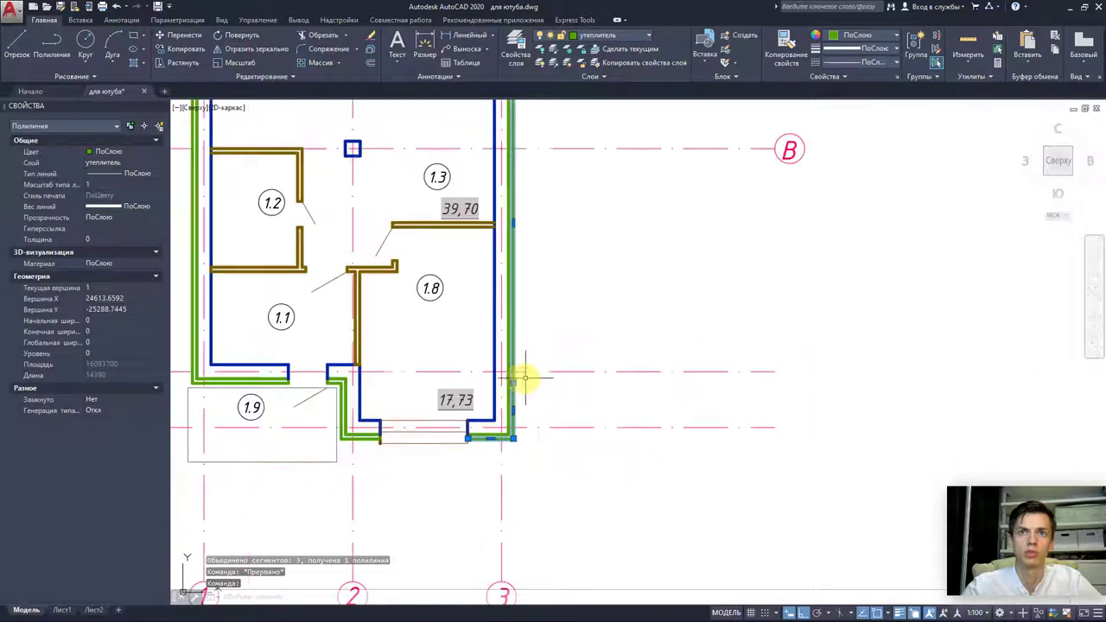
{"action": "scroll", "coordinate": [526, 375], "scroll_direction": "up", "scroll_amount": 5}
{"action": "scroll", "coordinate": [493, 388], "scroll_direction": "up", "scroll_amount": 4}
- Try a grip stretch on the joined insulation line, cancel it, and pan to rooms 1.3 and 1.8
{"action": "left_click", "coordinate": [459, 435]}
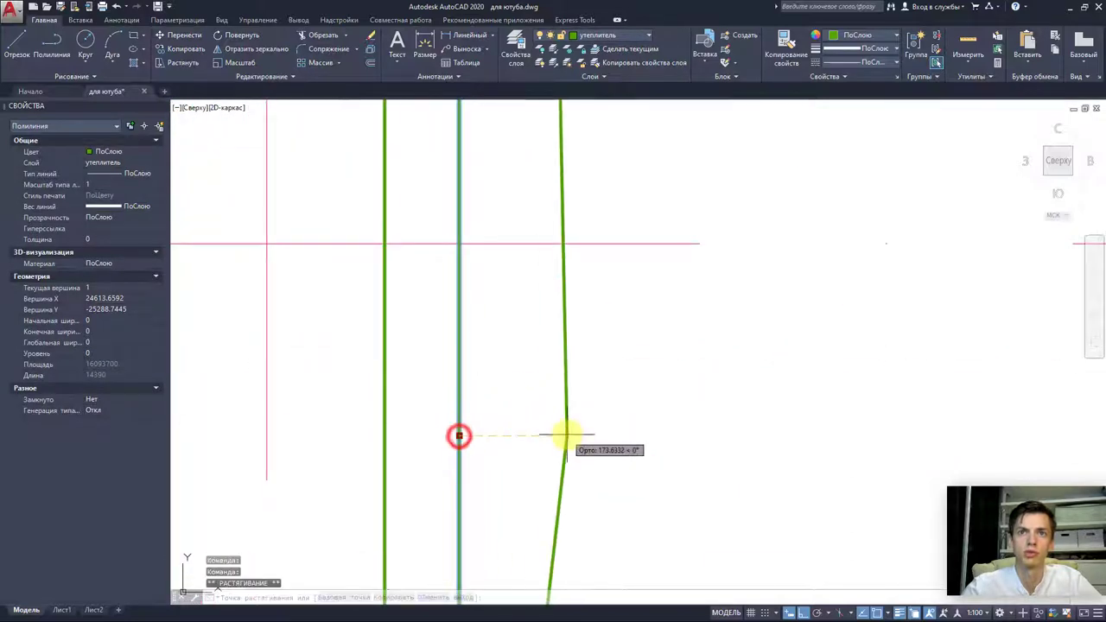
{"action": "key", "text": "Escape"}
{"action": "scroll", "coordinate": [548, 316], "scroll_direction": "down", "scroll_amount": 5}
{"action": "scroll", "coordinate": [572, 286], "scroll_direction": "down", "scroll_amount": 3}
{"action": "key", "text": "Escape"}
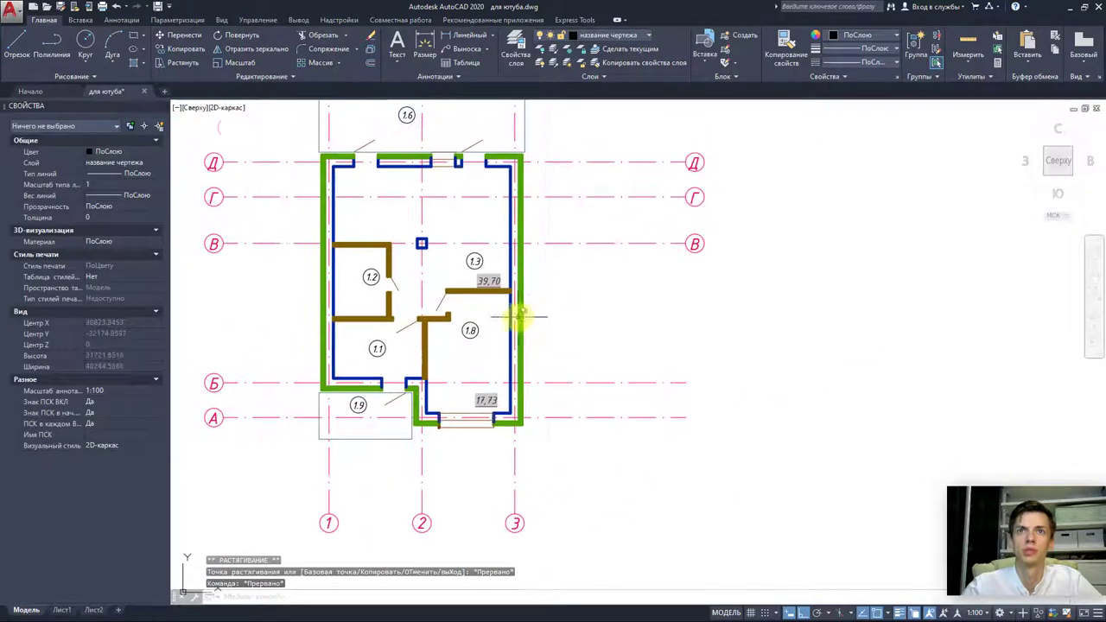
{"action": "scroll", "coordinate": [514, 308], "scroll_direction": "up", "scroll_amount": 4}
{"action": "middle_click_drag", "start_coordinate": [567, 302], "coordinate": [553, 363]}
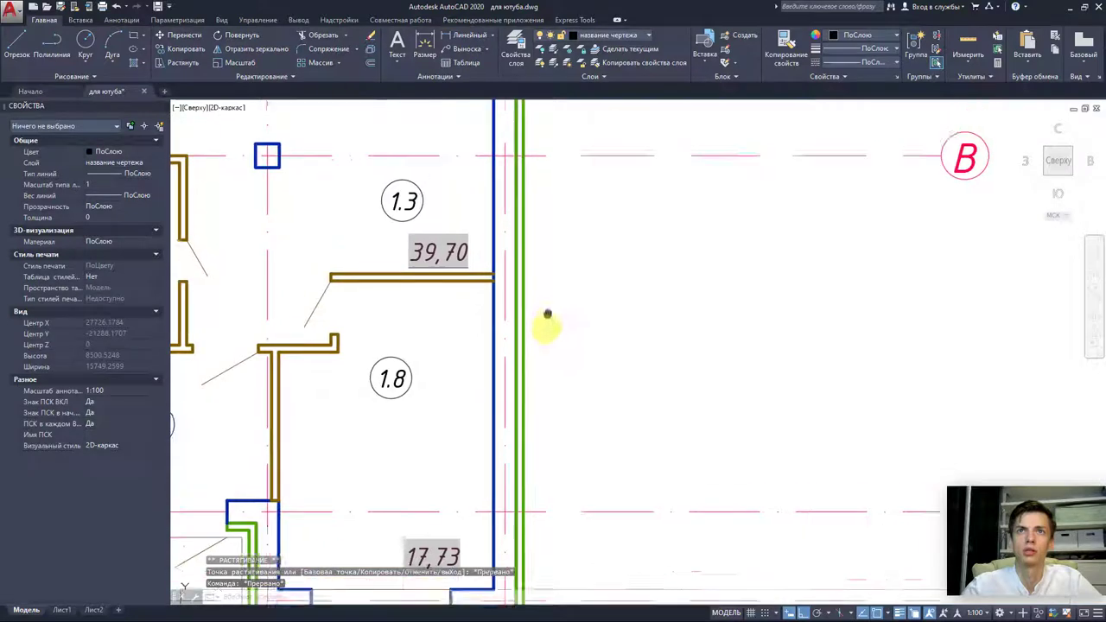
- Turn all layers back on, then hide the green insulation and blue bearing-wall layers
{"action": "left_click", "coordinate": [540, 65]}
{"action": "scroll", "coordinate": [552, 328], "scroll_direction": "down", "scroll_amount": 2}
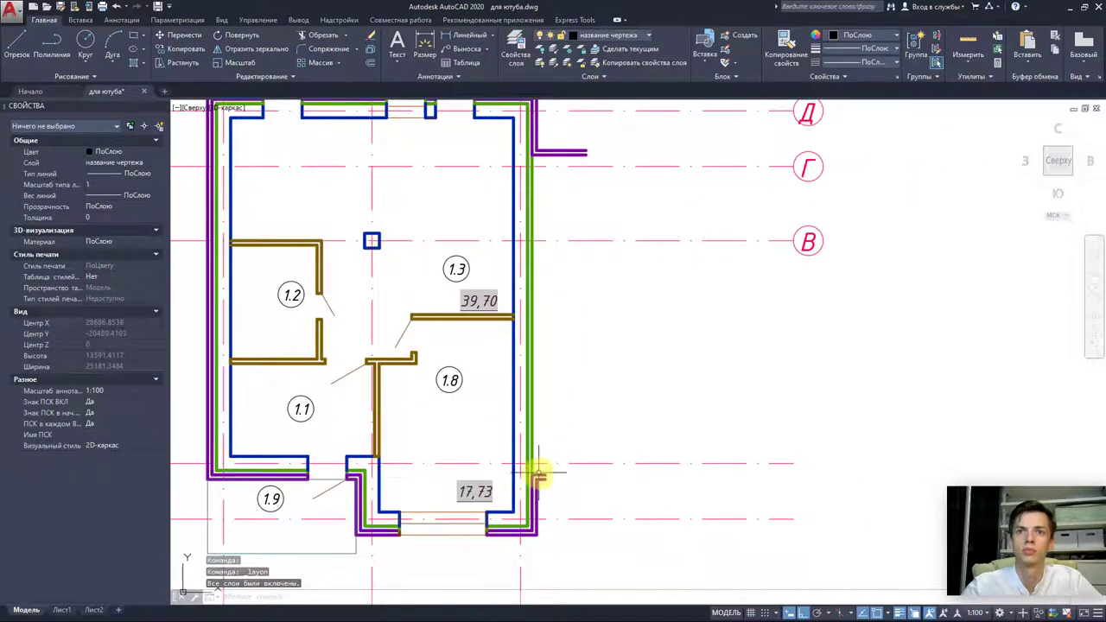
{"action": "left_click", "coordinate": [538, 475]}
{"action": "scroll", "coordinate": [538, 477], "scroll_direction": "up", "scroll_amount": 4}
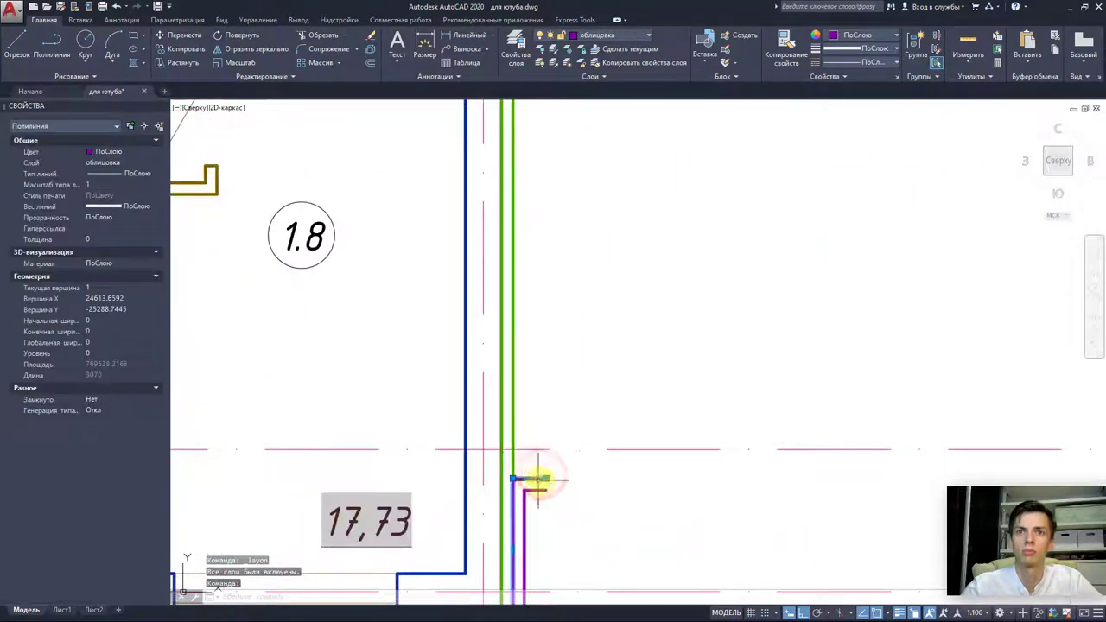
{"action": "key", "text": "Escape"}
{"action": "left_click", "coordinate": [538, 55]}
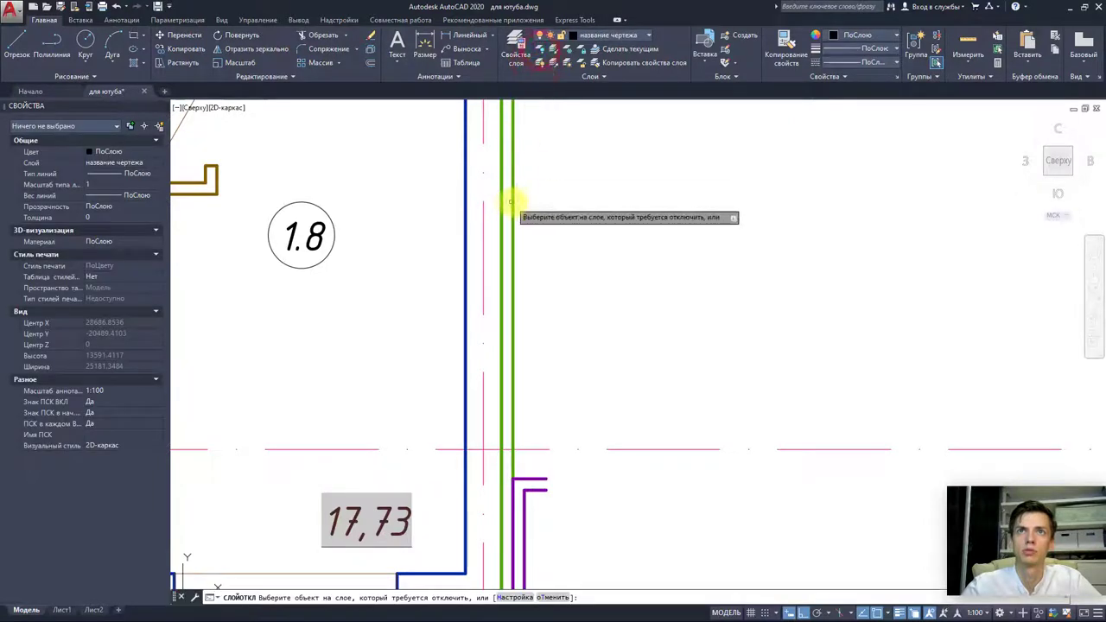
{"action": "left_click", "coordinate": [514, 202]}
{"action": "left_click", "coordinate": [501, 219]}
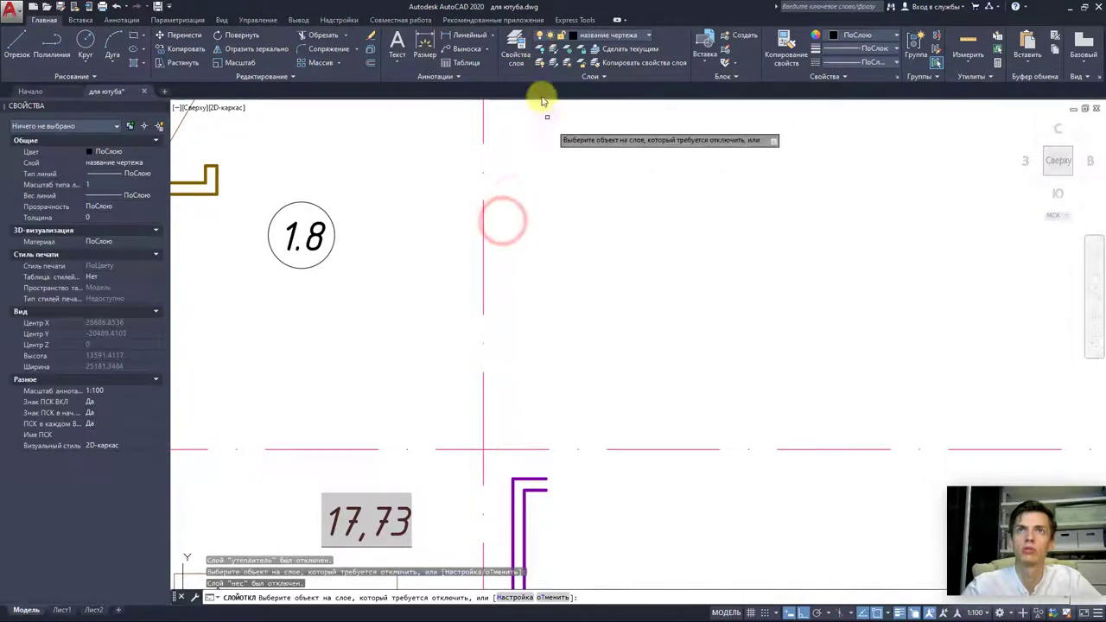
{"action": "key", "text": "Escape"}
- Grip-stretch the purple cladding end across the east-wall opening onto the wall
{"action": "left_click", "coordinate": [544, 477]}
{"action": "left_click", "coordinate": [546, 477]}
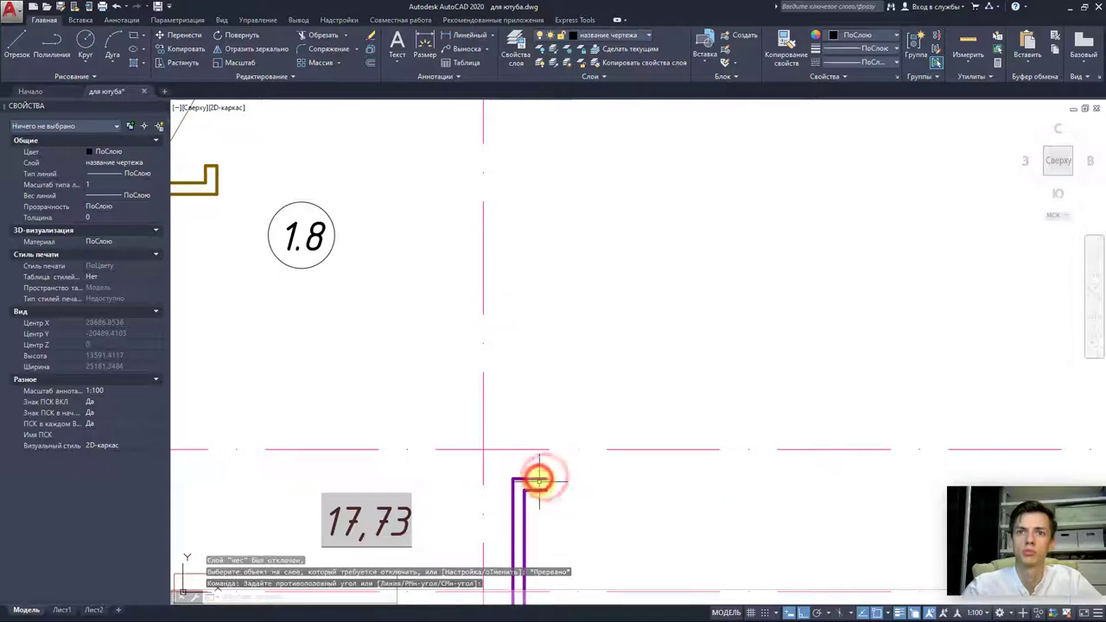
{"action": "left_click", "coordinate": [546, 478]}
{"action": "scroll", "coordinate": [530, 291], "scroll_direction": "down", "scroll_amount": 5}
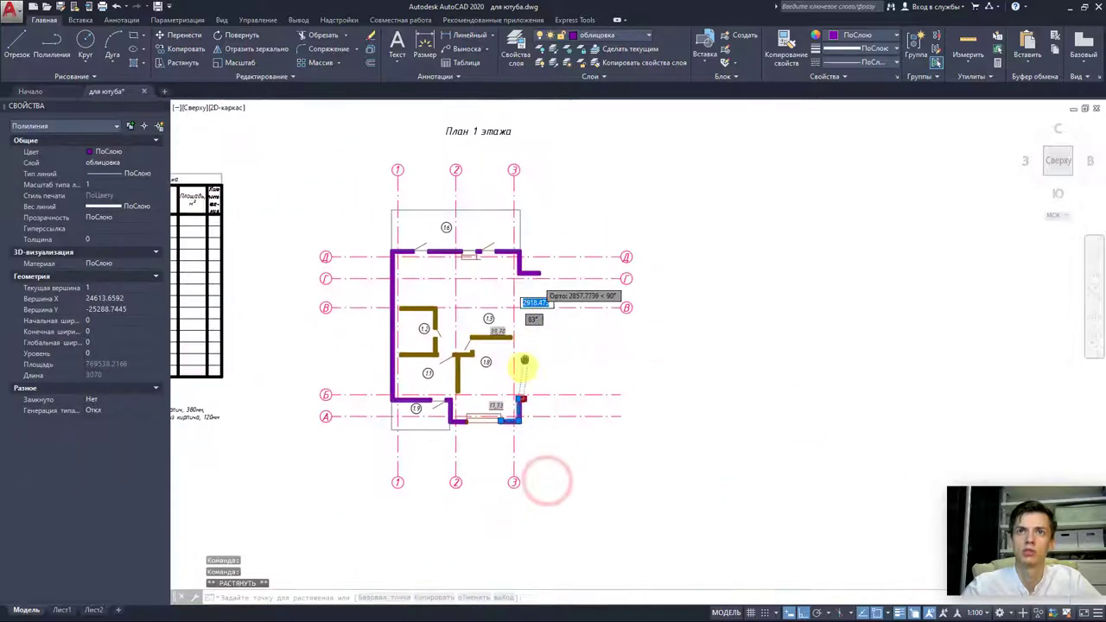
{"action": "scroll", "coordinate": [523, 366], "scroll_direction": "up", "scroll_amount": 6}
{"action": "left_click", "coordinate": [507, 229]}
{"action": "key", "text": "Escape"}
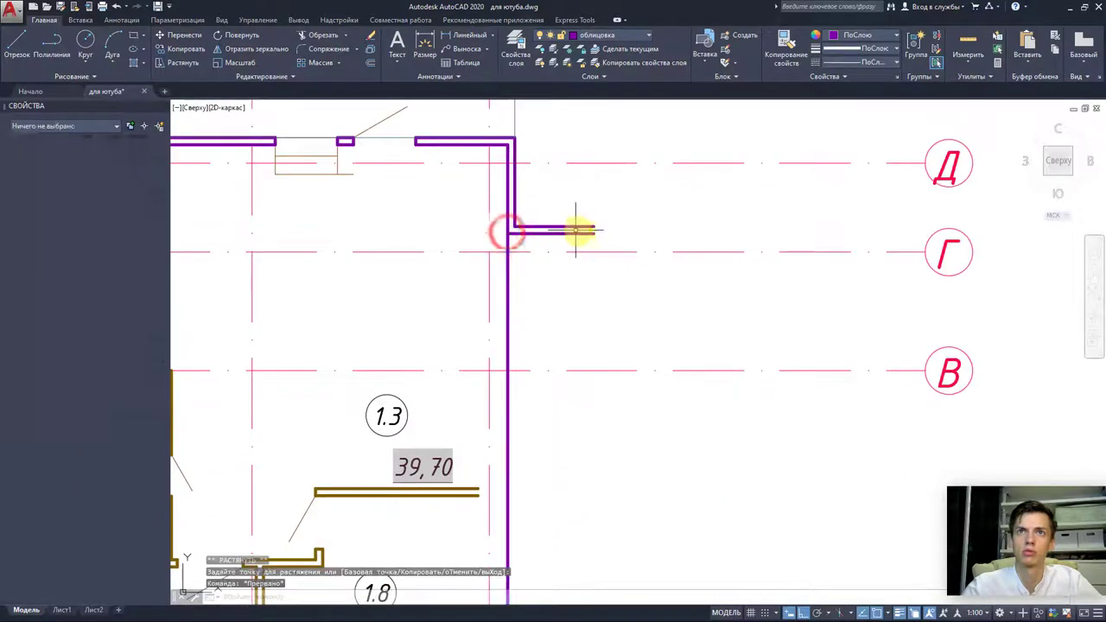
- Reposition the end of the short cladding stub near axis Г
{"action": "left_click", "coordinate": [587, 233]}
{"action": "left_click", "coordinate": [594, 233]}
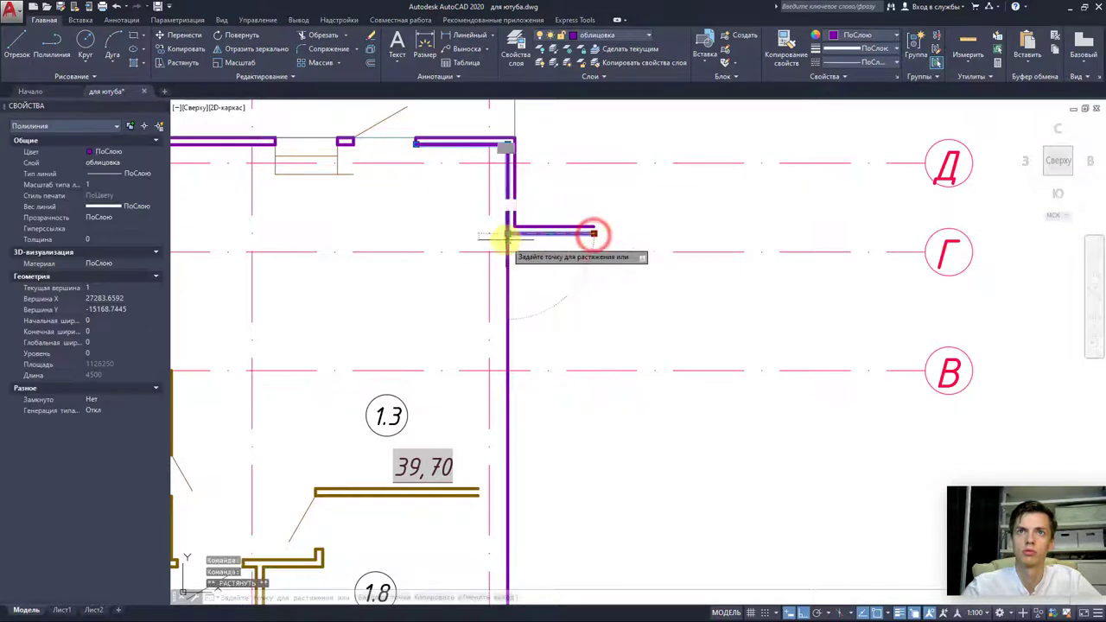
{"action": "left_click", "coordinate": [587, 227]}
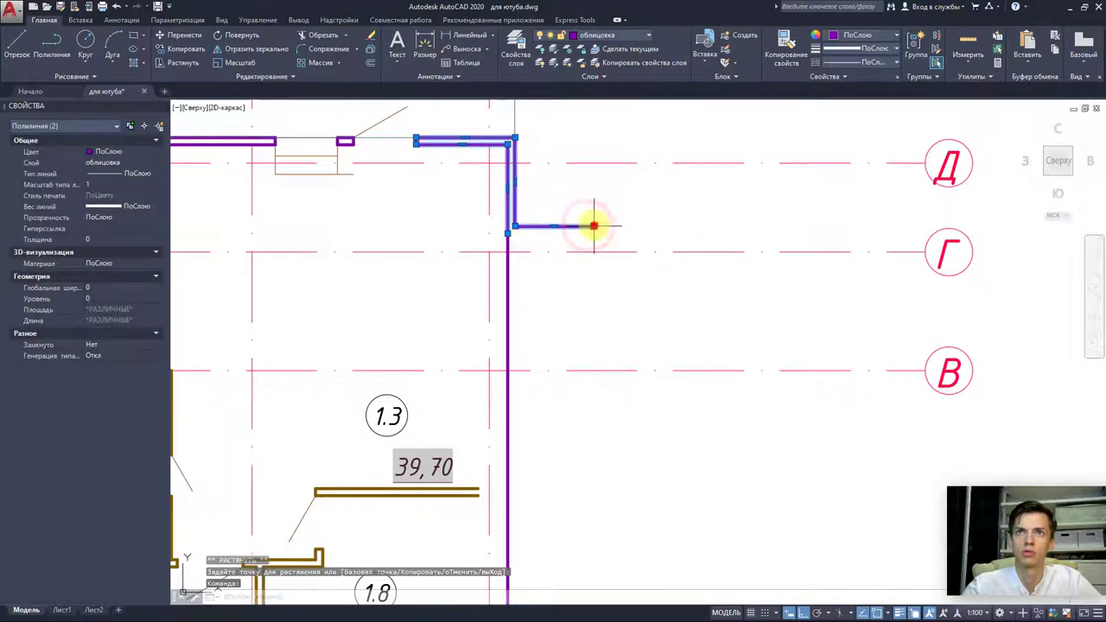
{"action": "middle_click_drag", "start_coordinate": [538, 383], "coordinate": [529, 156]}
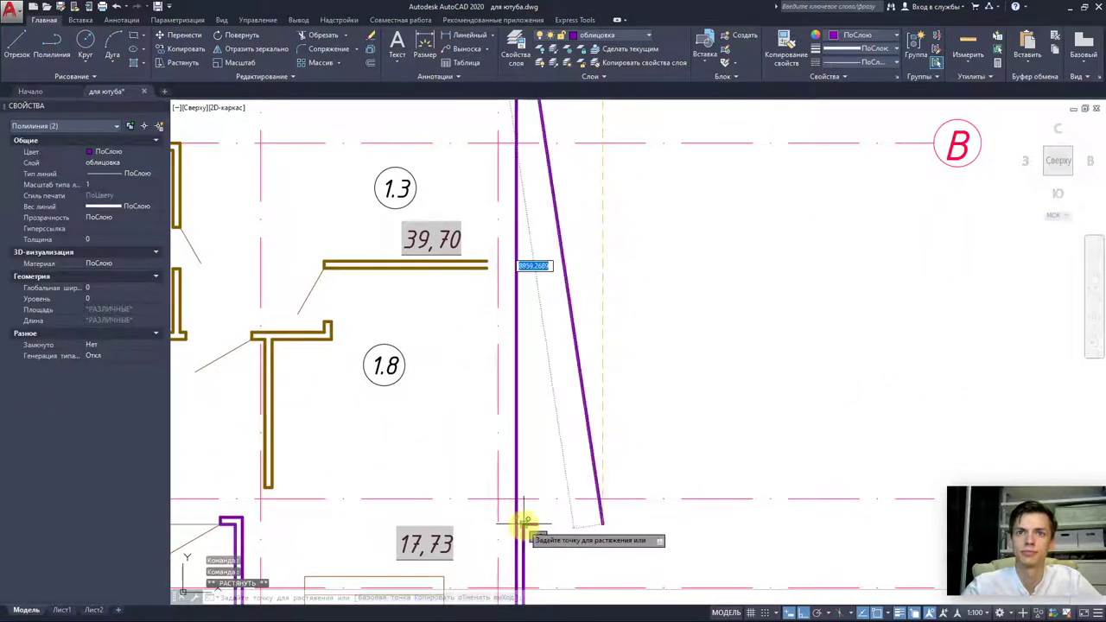
{"action": "key", "text": "Escape"}
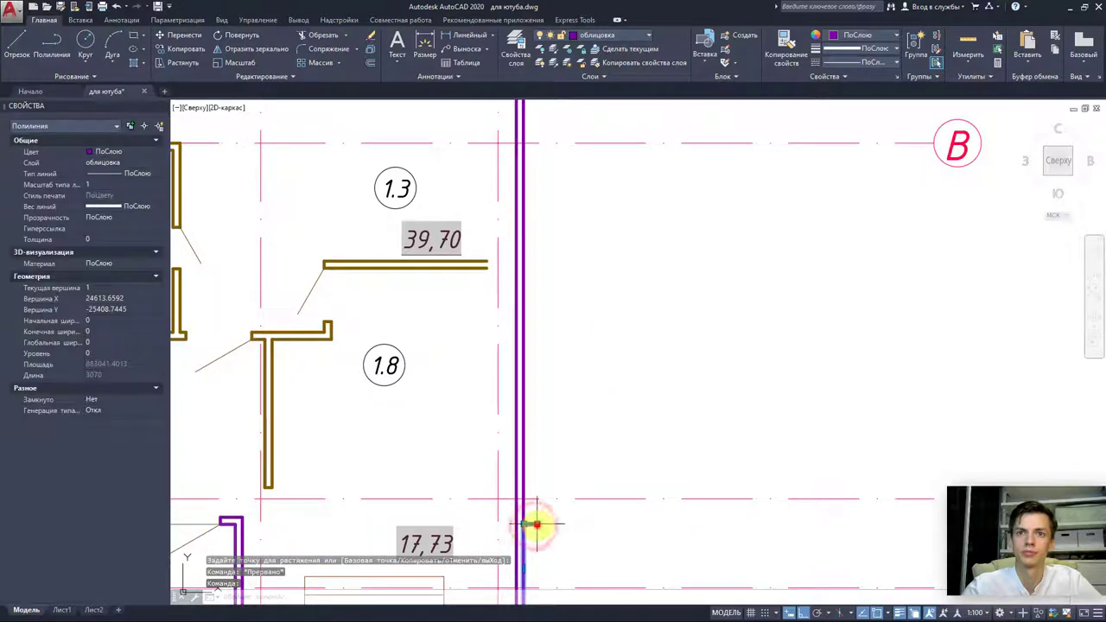
- Join the three east-wall cladding pieces into a single polyline
{"action": "left_click", "coordinate": [547, 545]}
{"action": "left_click", "coordinate": [523, 523]}
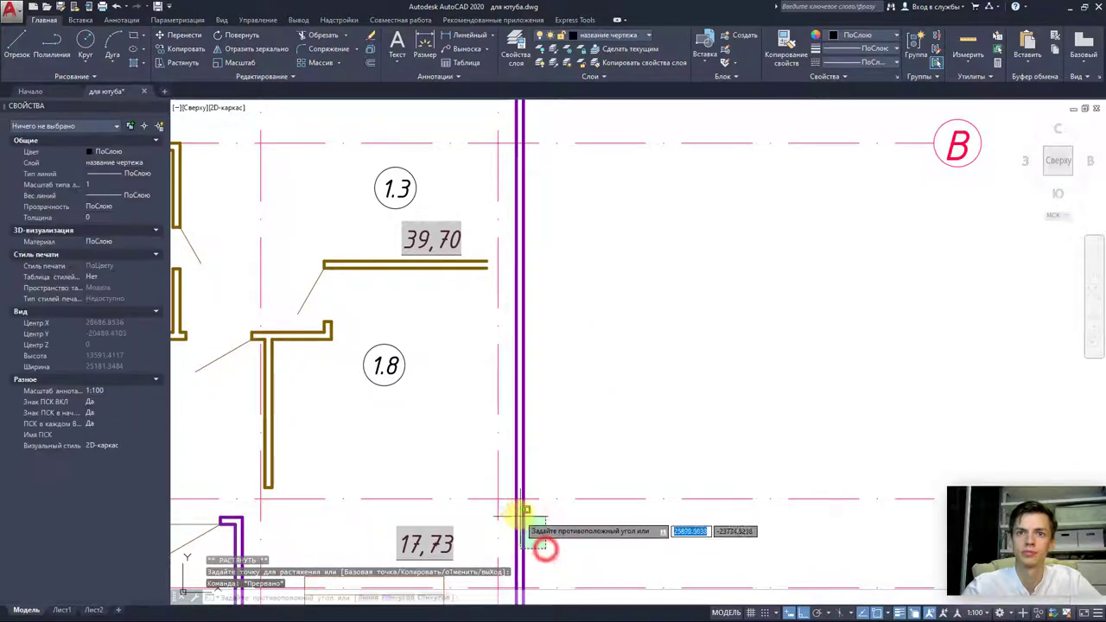
{"action": "left_click", "coordinate": [510, 516]}
{"action": "left_click", "coordinate": [253, 75]}
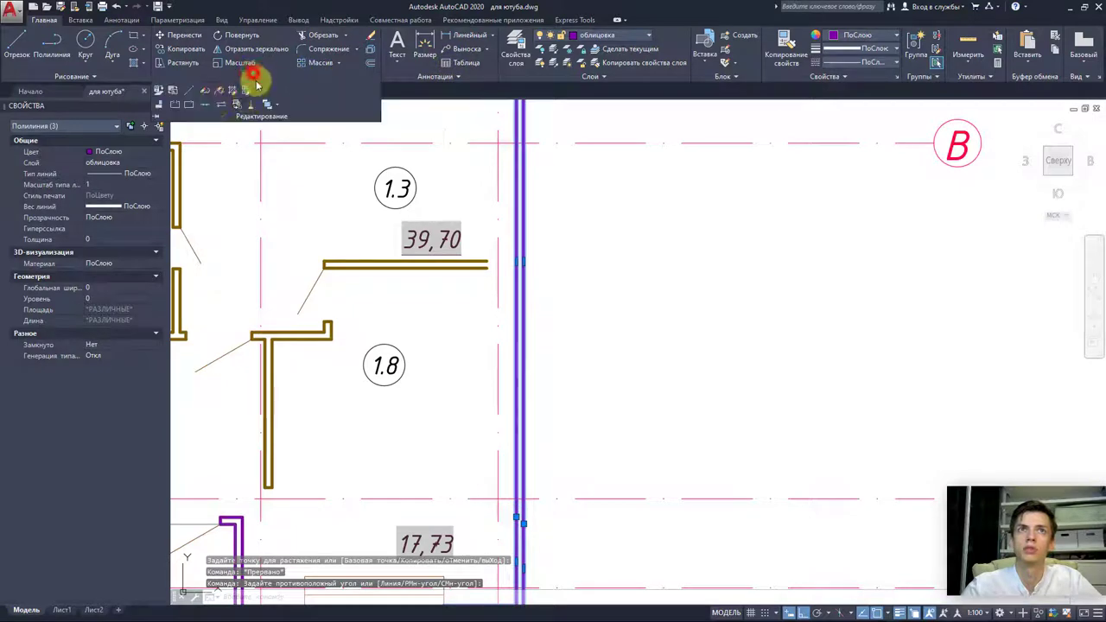
{"action": "left_click", "coordinate": [204, 105]}
- Turn all layers back on and delete the porch lines above the plan
{"action": "scroll", "coordinate": [548, 306], "scroll_direction": "down", "scroll_amount": 5}
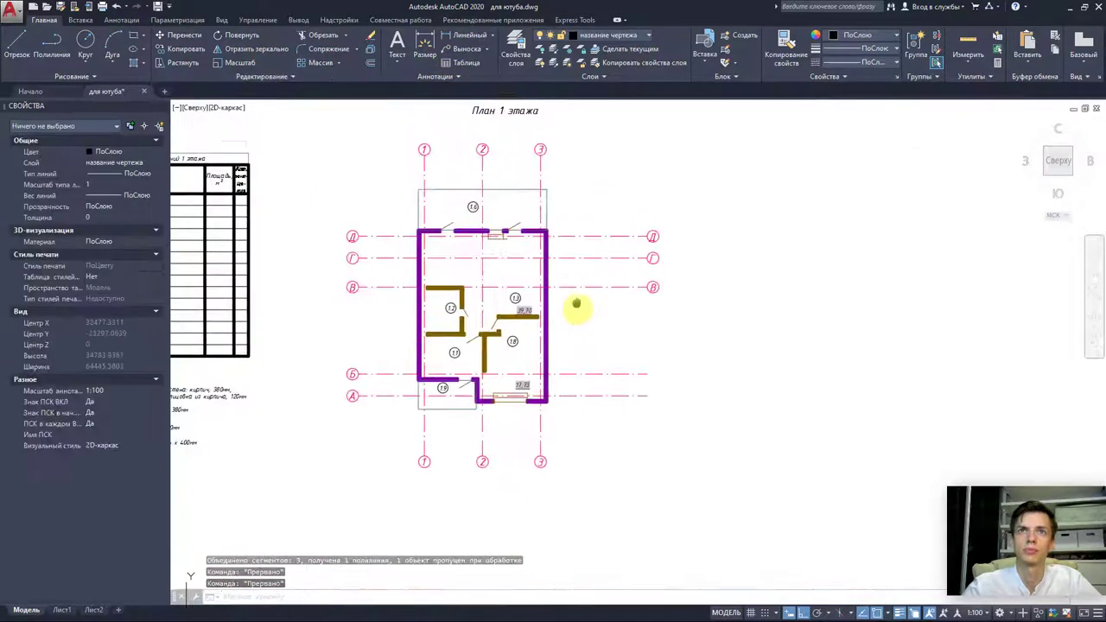
{"action": "left_click", "coordinate": [541, 63]}
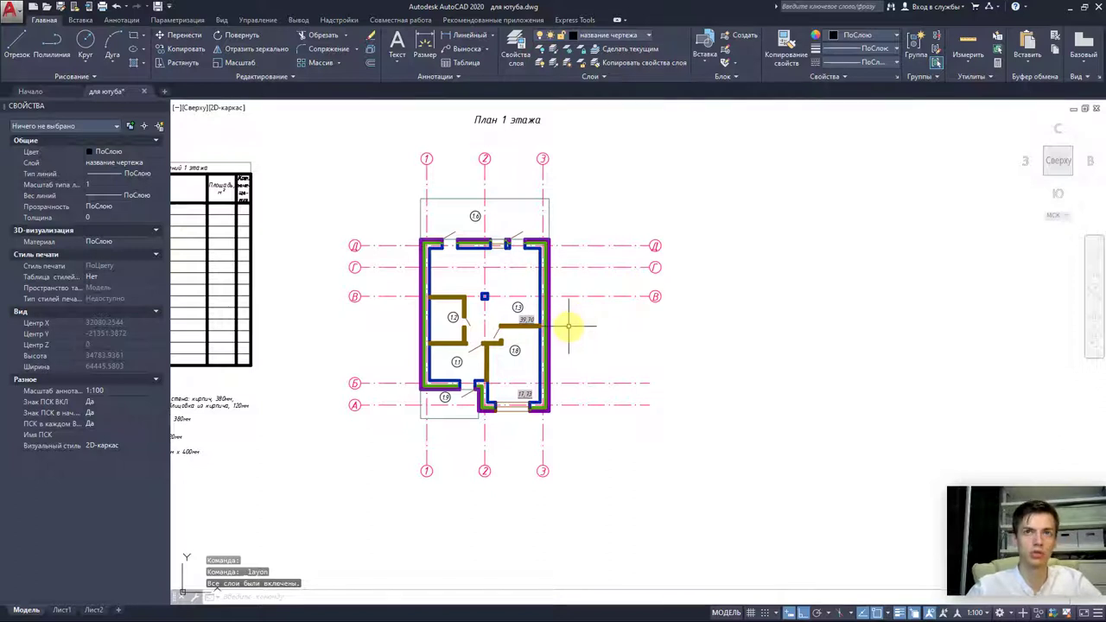
{"action": "left_click", "coordinate": [548, 209]}
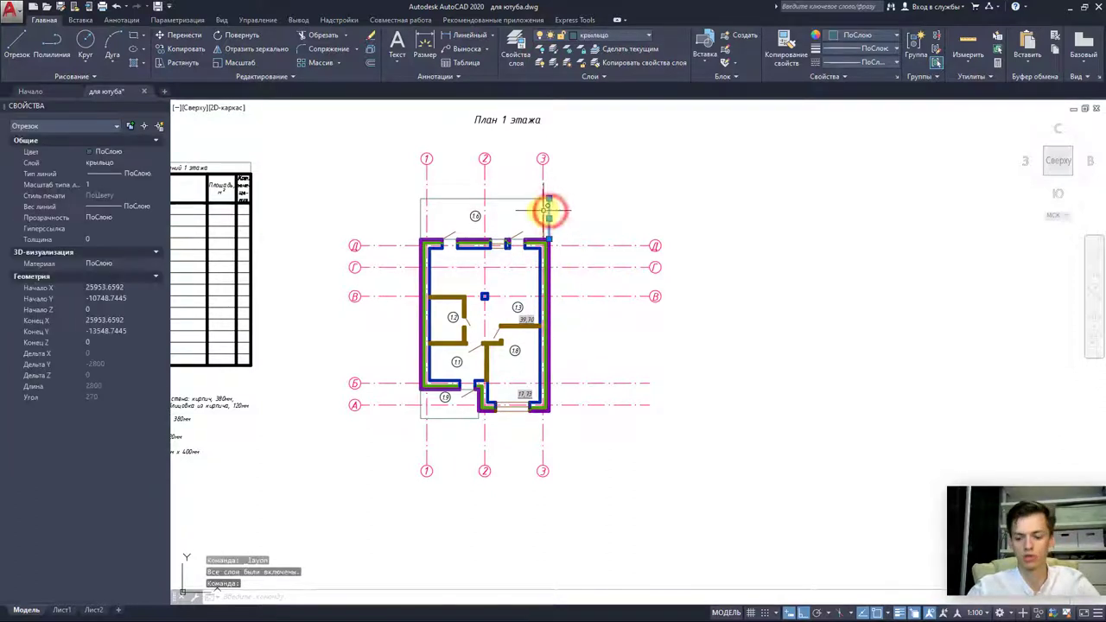
{"action": "key", "text": "Delete"}
{"action": "left_click", "coordinate": [506, 198]}
{"action": "key", "text": "Delete"}
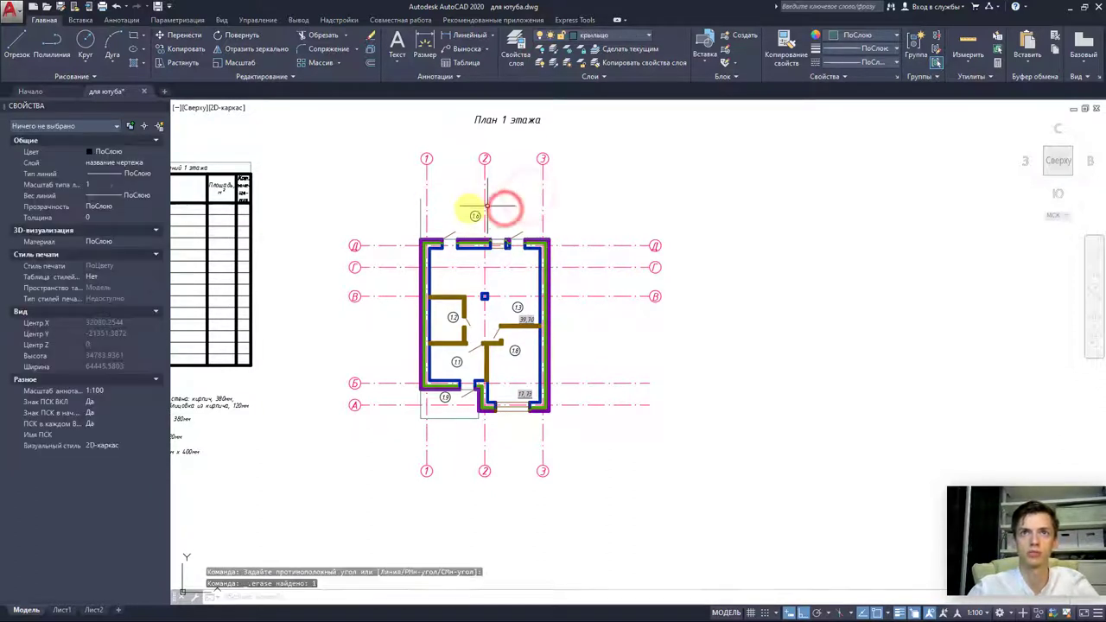
{"action": "left_click", "coordinate": [467, 212]}
{"action": "left_click", "coordinate": [472, 214]}
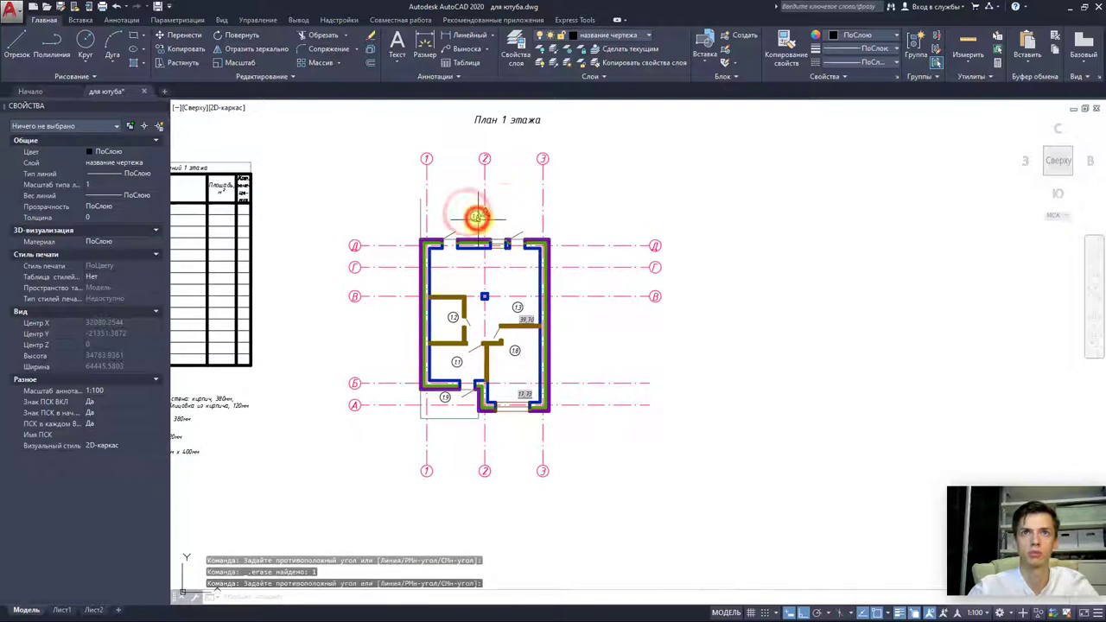
{"action": "left_click", "coordinate": [421, 213]}
{"action": "key", "text": "Delete"}
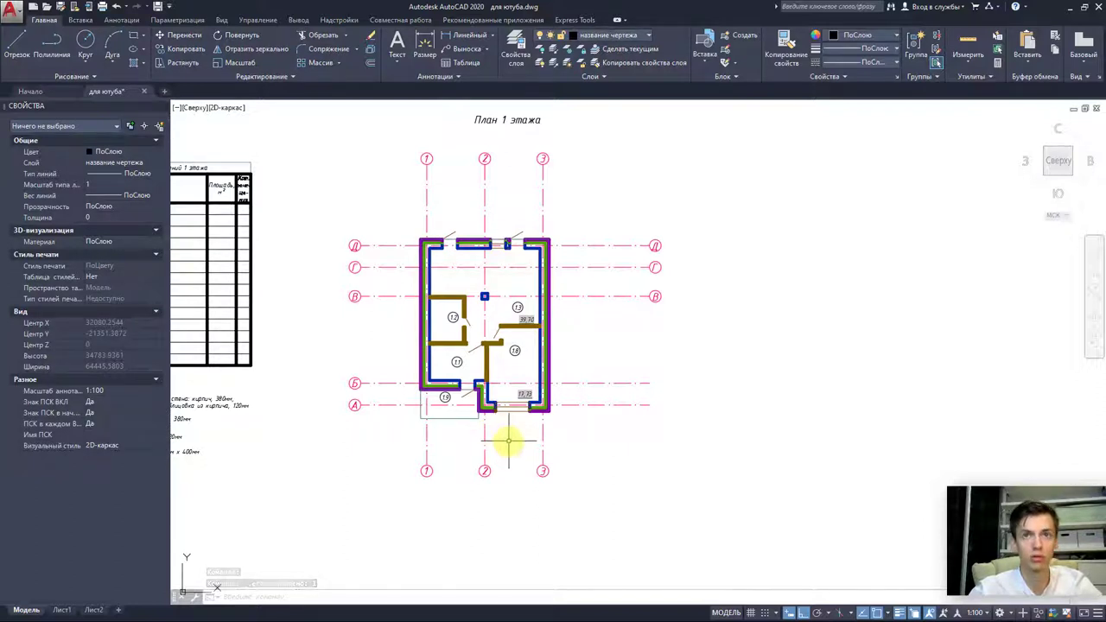
- Delete the horizontal axis line and nearby objects with a crossing window
{"action": "scroll", "coordinate": [478, 396], "scroll_direction": "up", "scroll_amount": 3}
{"action": "left_click", "coordinate": [336, 394]}
{"action": "left_click", "coordinate": [287, 363]}
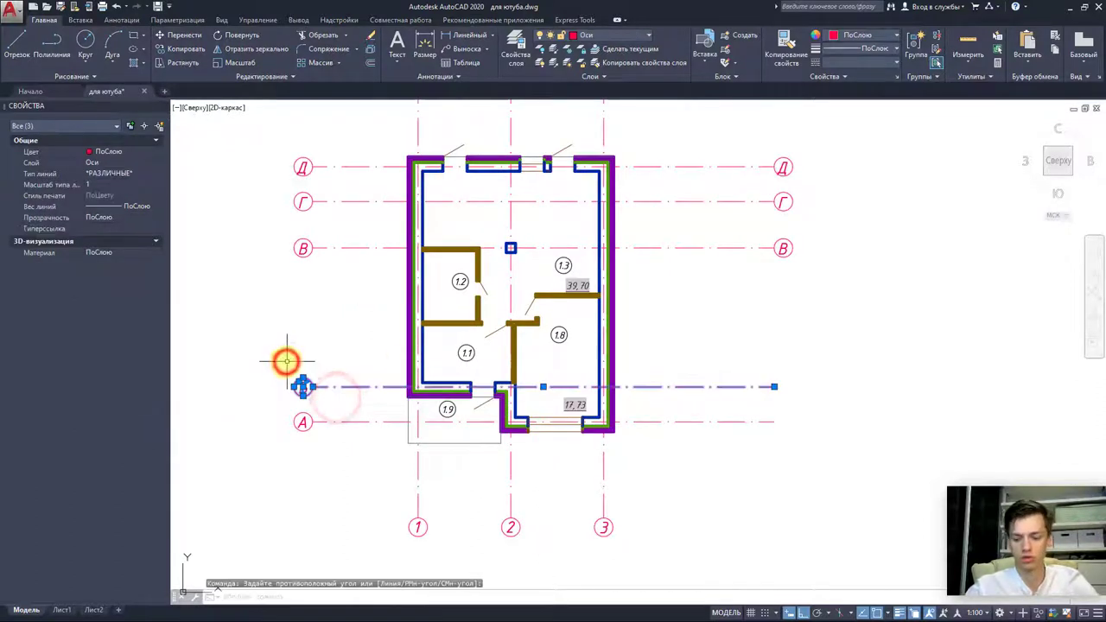
{"action": "key", "text": "Delete"}
- Erase the door-opening line and room 1.9's bottom and left lines, then clear the selection
{"action": "scroll", "coordinate": [464, 395], "scroll_direction": "up", "scroll_amount": 2}
{"action": "scroll", "coordinate": [464, 395], "scroll_direction": "up", "scroll_amount": 2}
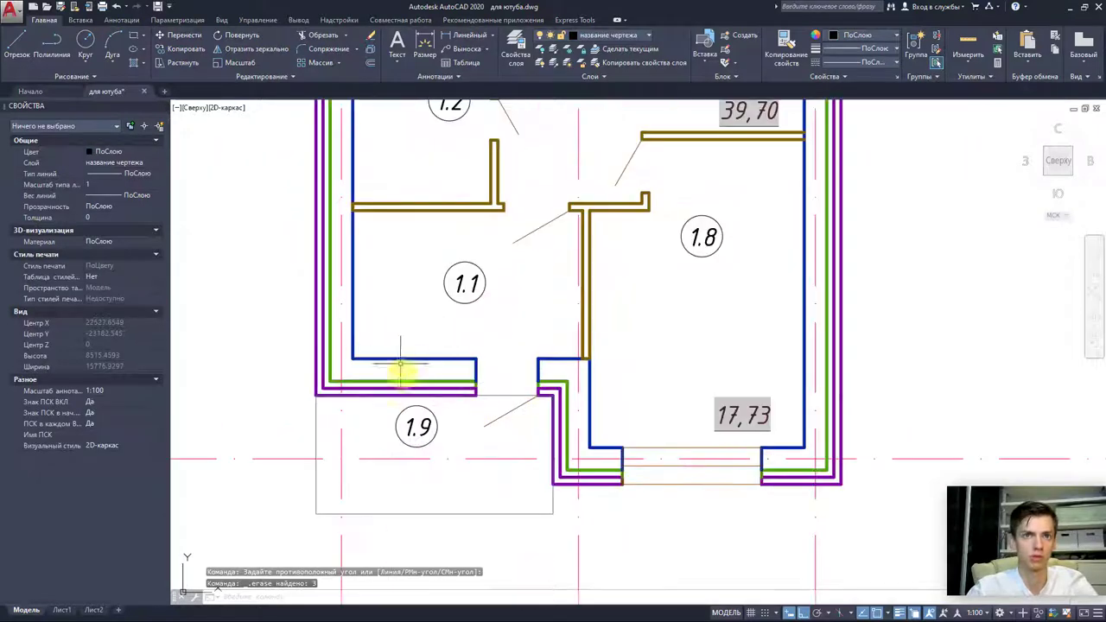
{"action": "left_click", "coordinate": [496, 396]}
{"action": "key", "text": "Delete"}
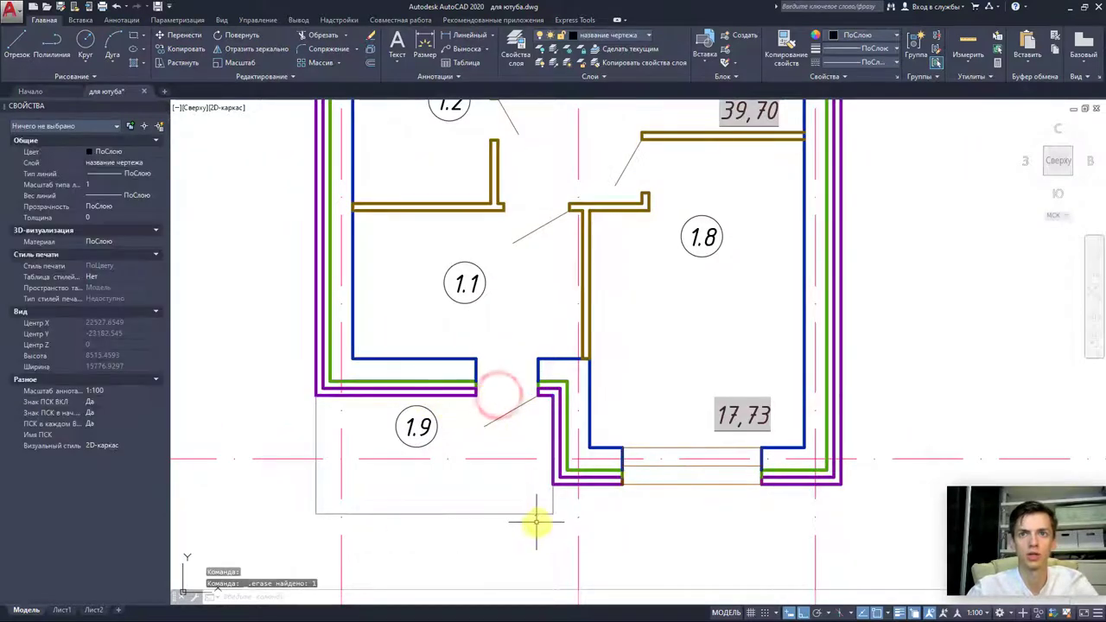
{"action": "left_click", "coordinate": [551, 510]}
{"action": "key", "text": "Delete"}
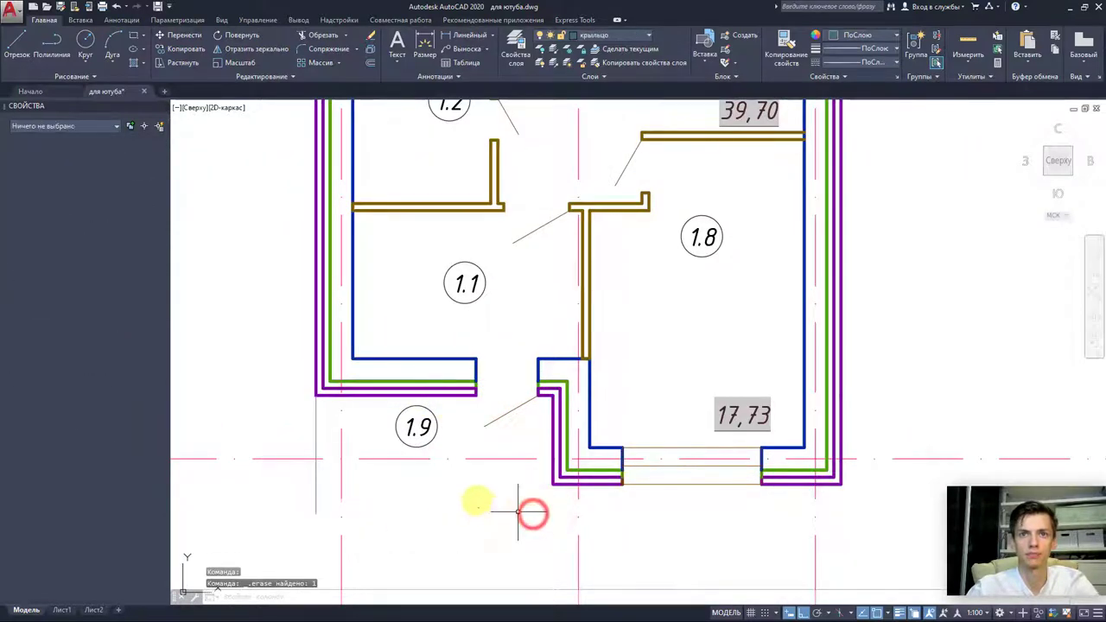
{"action": "left_click", "coordinate": [316, 435]}
{"action": "key", "text": "Delete"}
{"action": "left_click", "coordinate": [383, 437]}
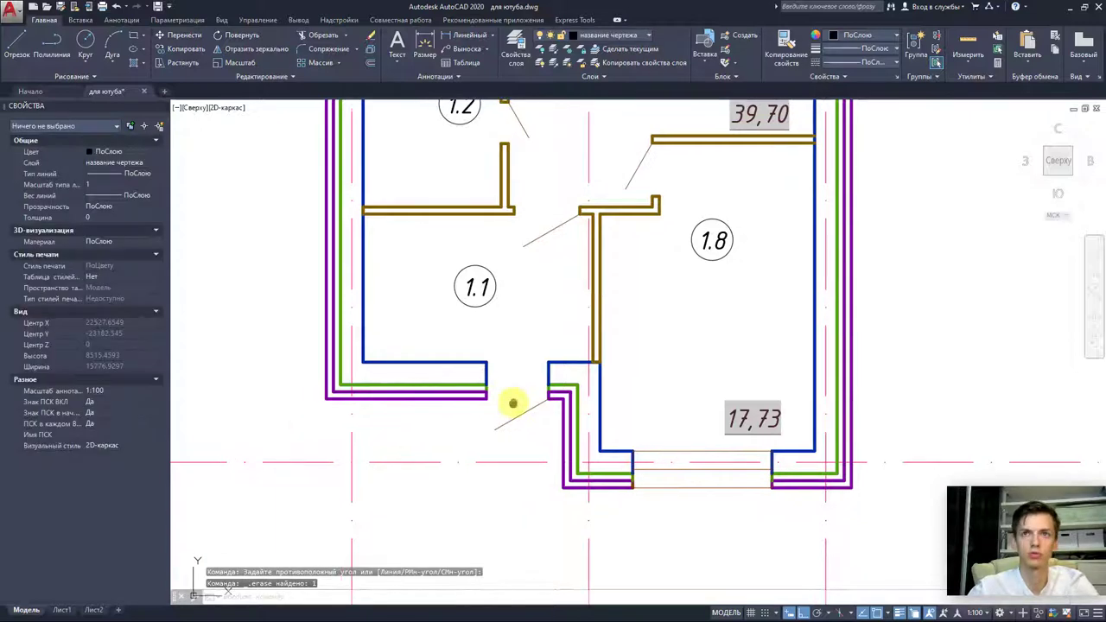
{"action": "scroll", "coordinate": [513, 401], "scroll_direction": "down", "scroll_amount": 2}
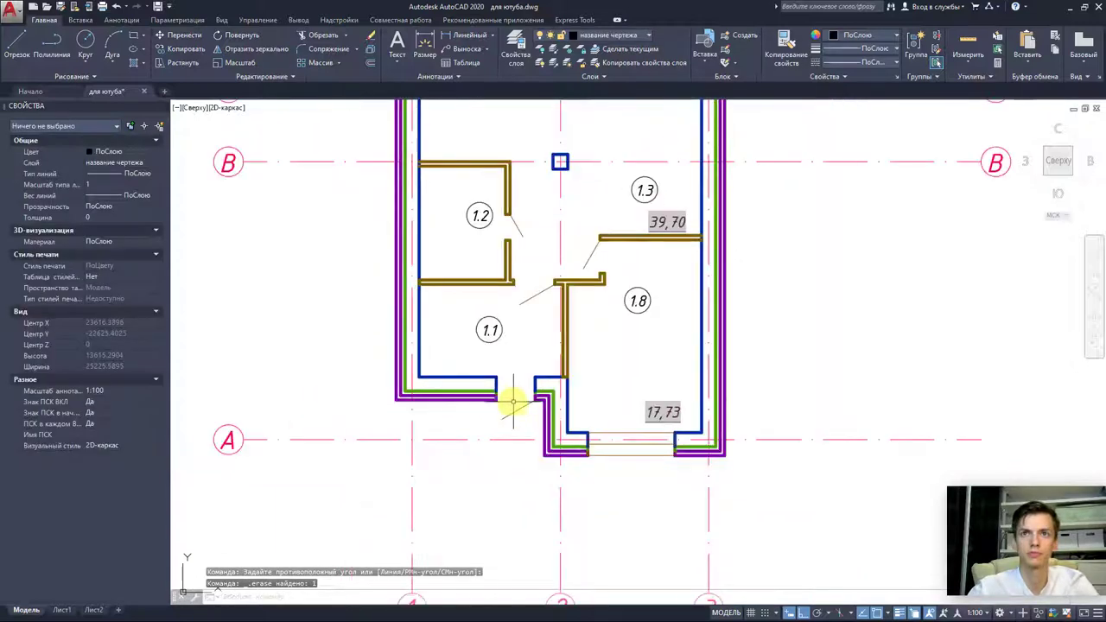
{"action": "left_click", "coordinate": [442, 378]}
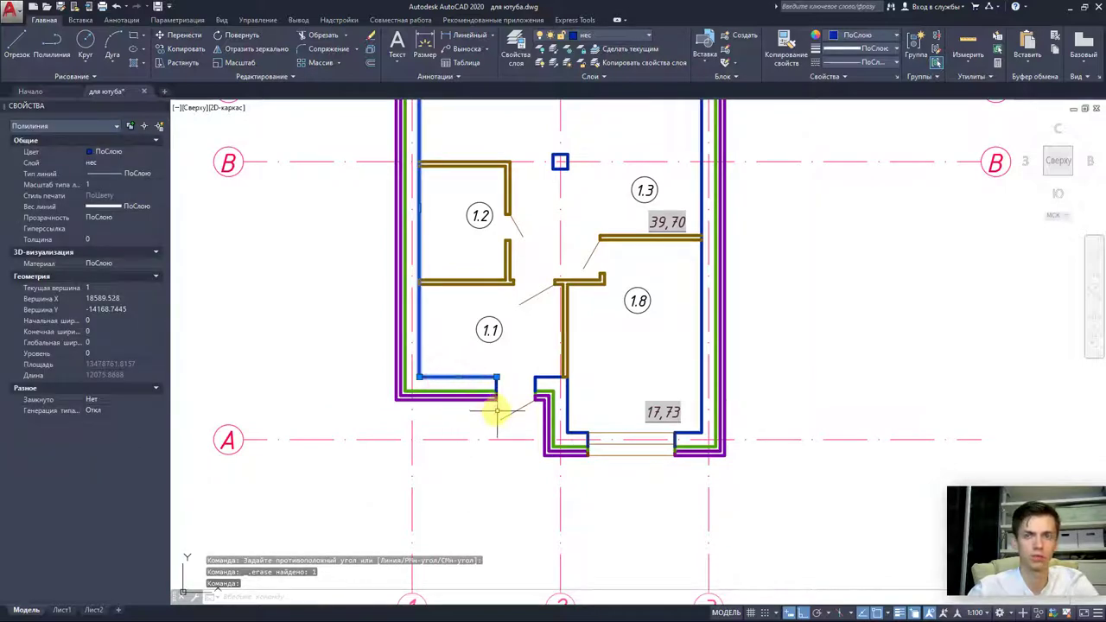
{"action": "key", "text": "Escape"}
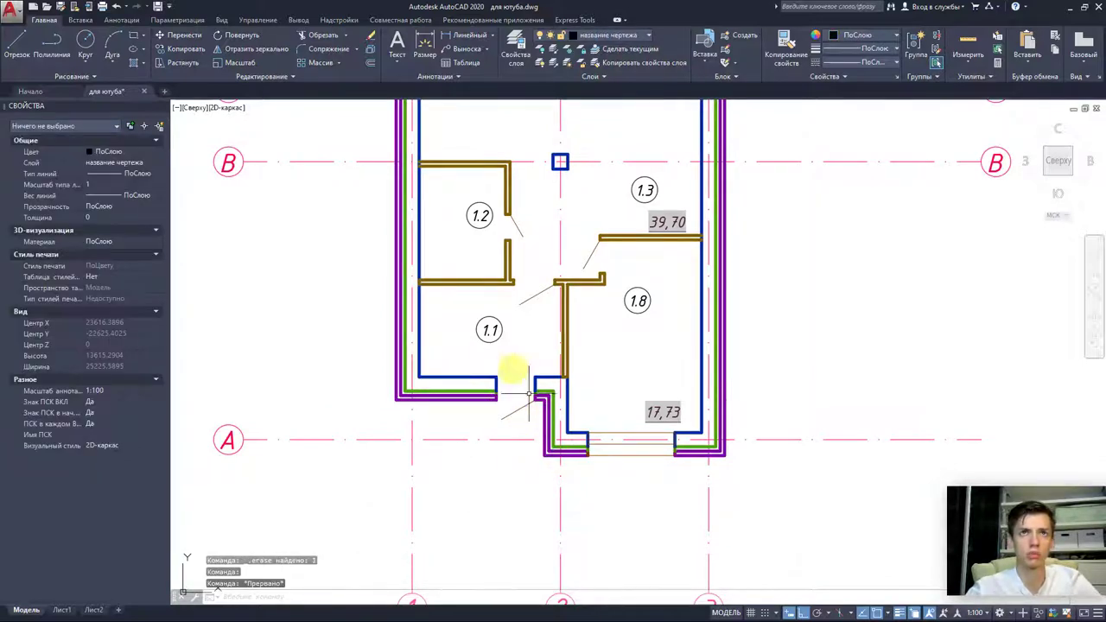
- Turn off the purple cladding and green insulation layers
{"action": "left_click", "coordinate": [547, 55]}
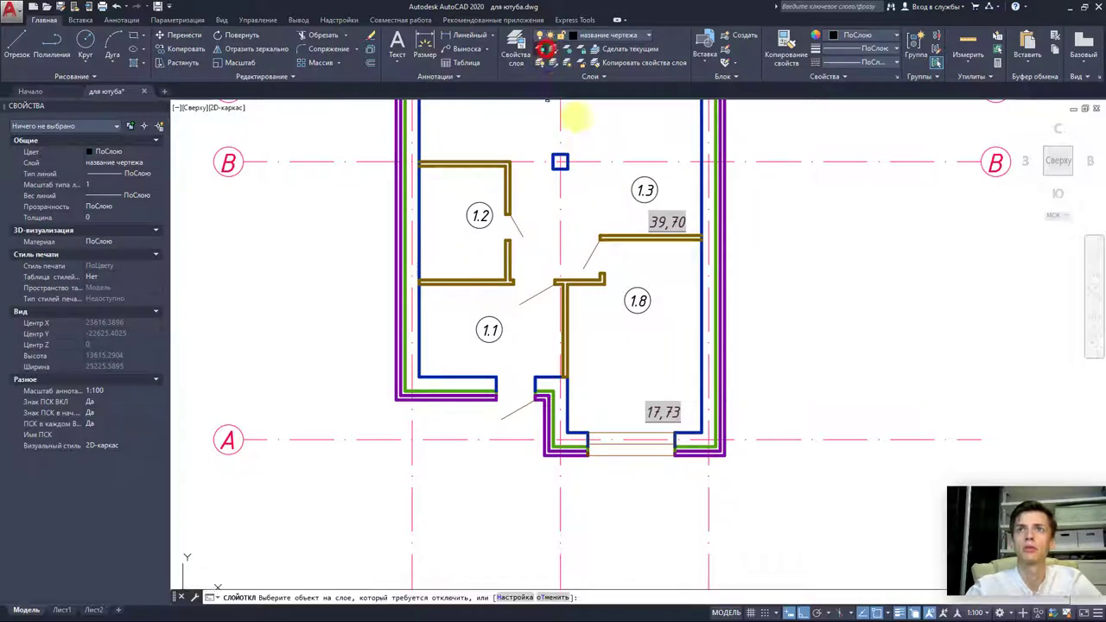
{"action": "left_click", "coordinate": [723, 345]}
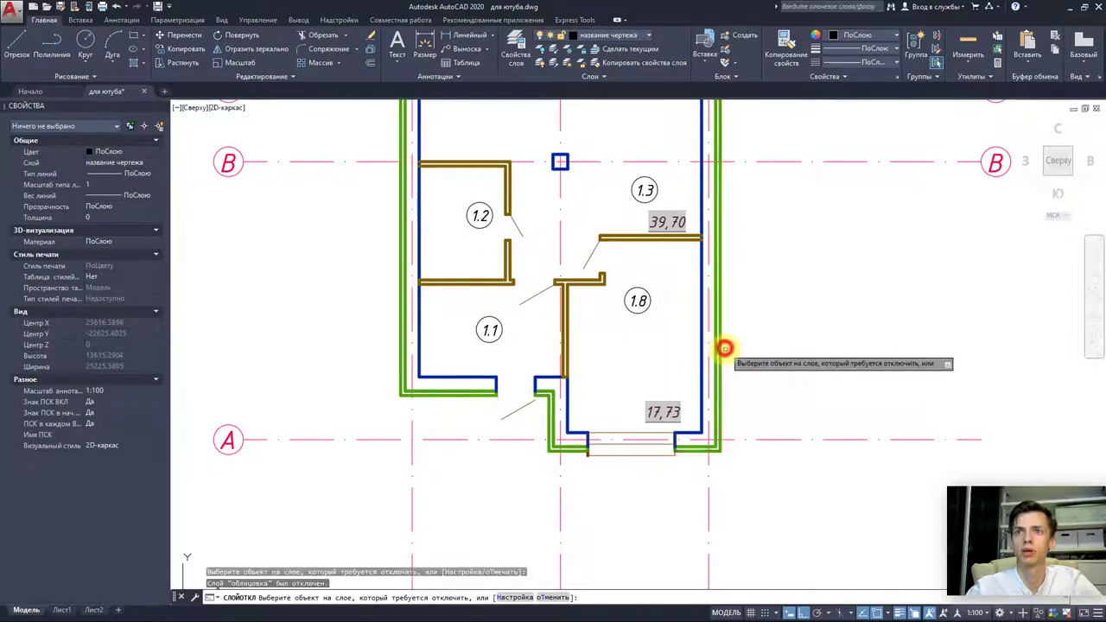
{"action": "left_click", "coordinate": [721, 346]}
{"action": "key", "text": "Escape"}
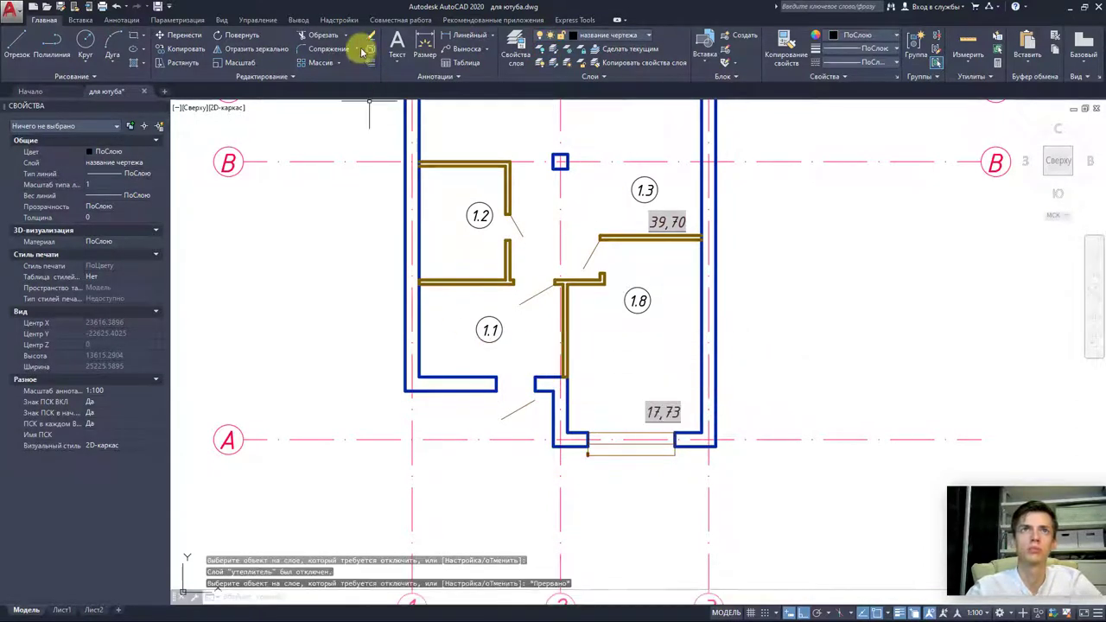
{"action": "left_click", "coordinate": [357, 54]}
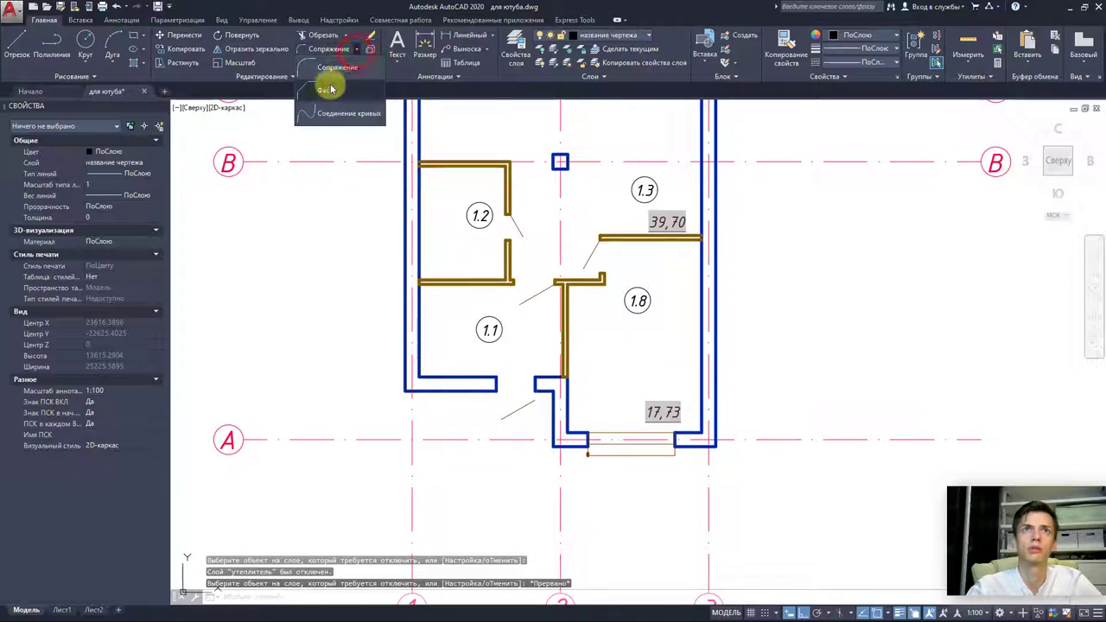
{"action": "left_click", "coordinate": [326, 98]}
{"action": "key", "text": "Escape"}
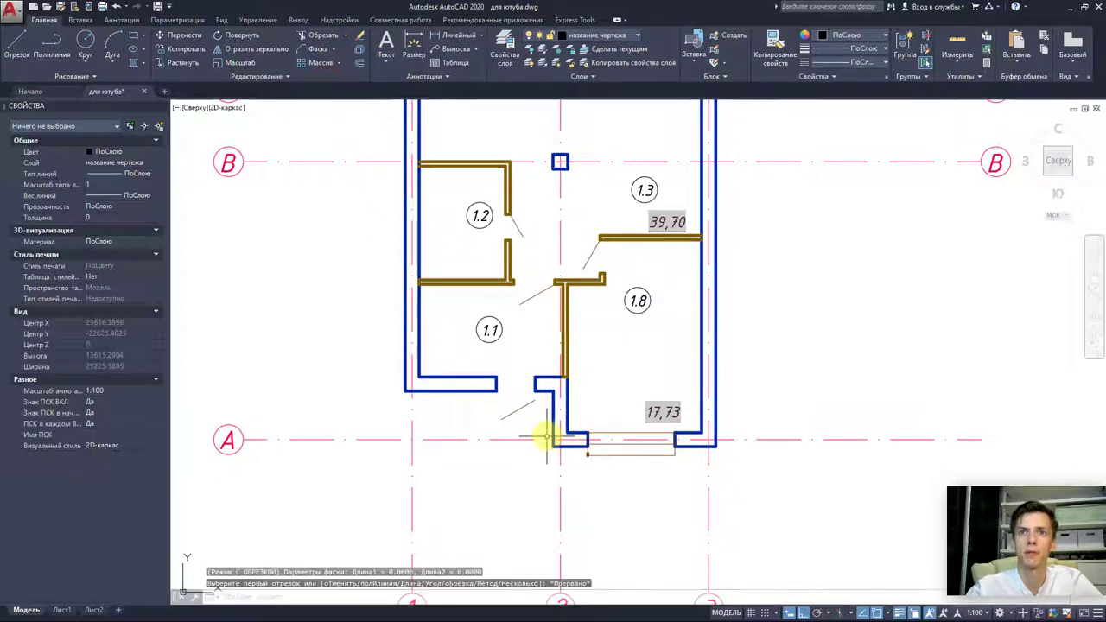
- Explode the wall polyline beside room 1.1's opening into separate lines
{"action": "left_click", "coordinate": [540, 435]}
{"action": "key", "text": "Escape"}
{"action": "left_click", "coordinate": [552, 424]}
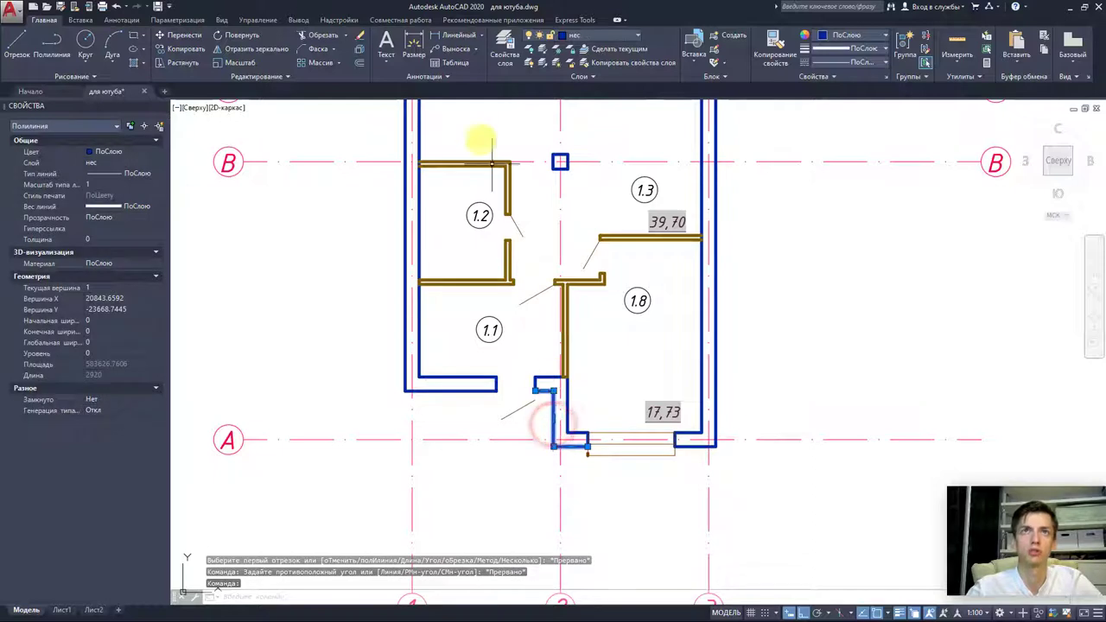
{"action": "left_click", "coordinate": [361, 50]}
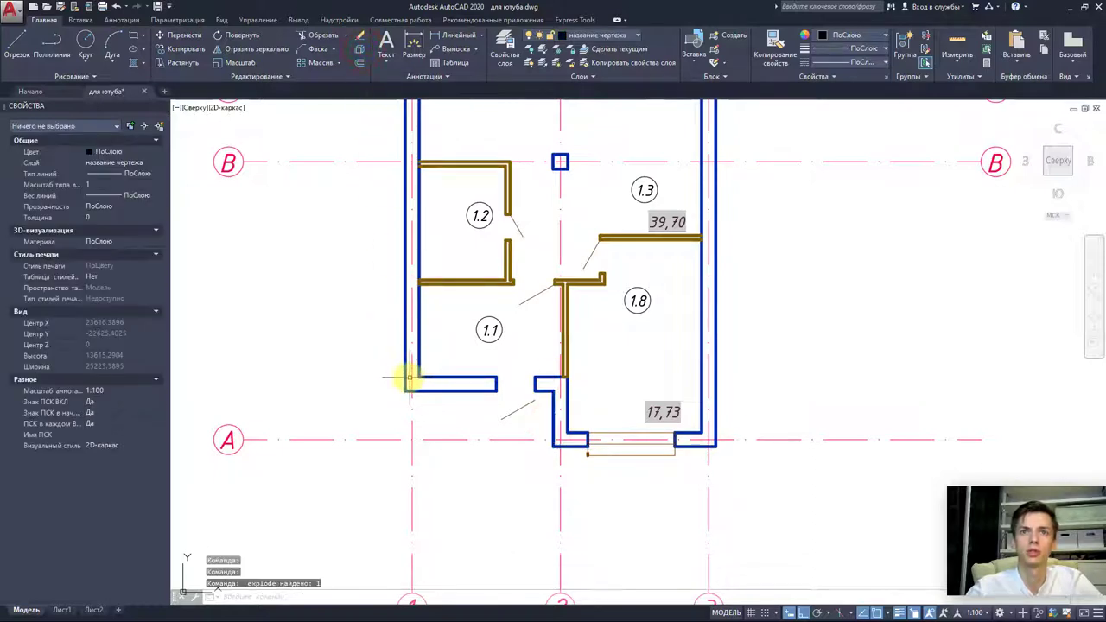
- Explode the left wall and the remaining wall pieces around the opening
{"action": "left_click", "coordinate": [405, 378]}
{"action": "left_click", "coordinate": [465, 374]}
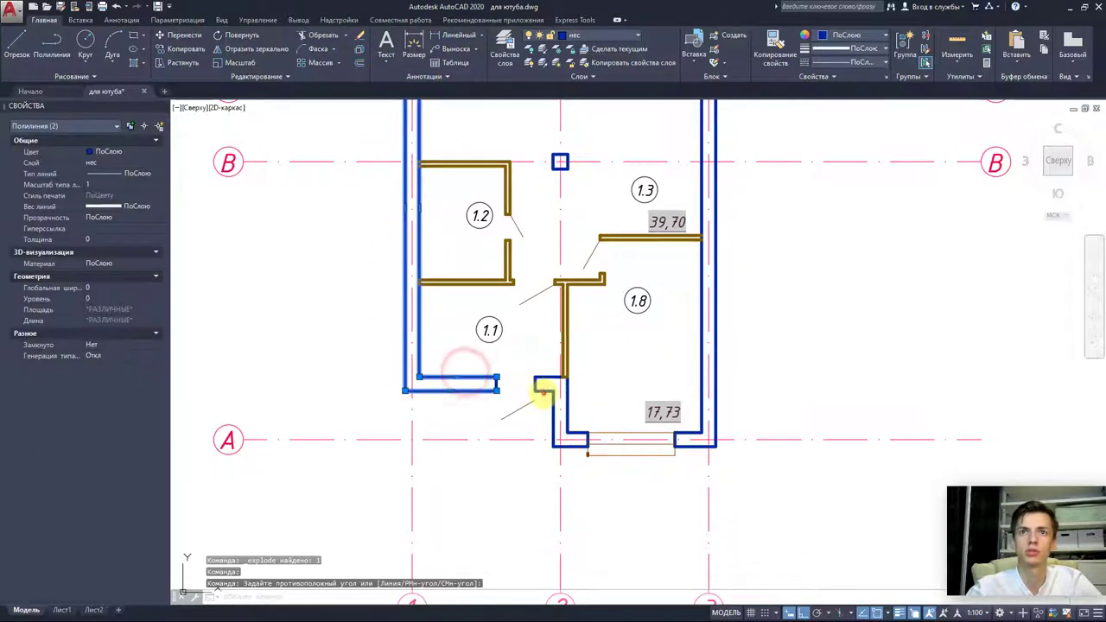
{"action": "key", "text": "Escape"}
{"action": "key", "text": "Escape"}
{"action": "left_click", "coordinate": [543, 379]}
{"action": "left_click", "coordinate": [473, 377]}
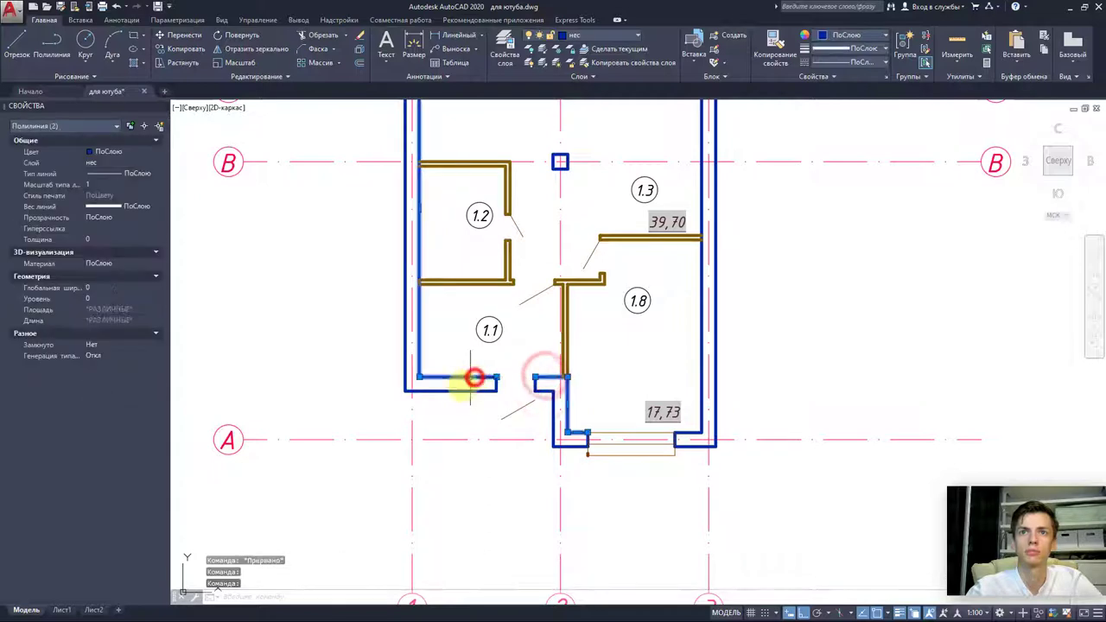
{"action": "left_click", "coordinate": [493, 383]}
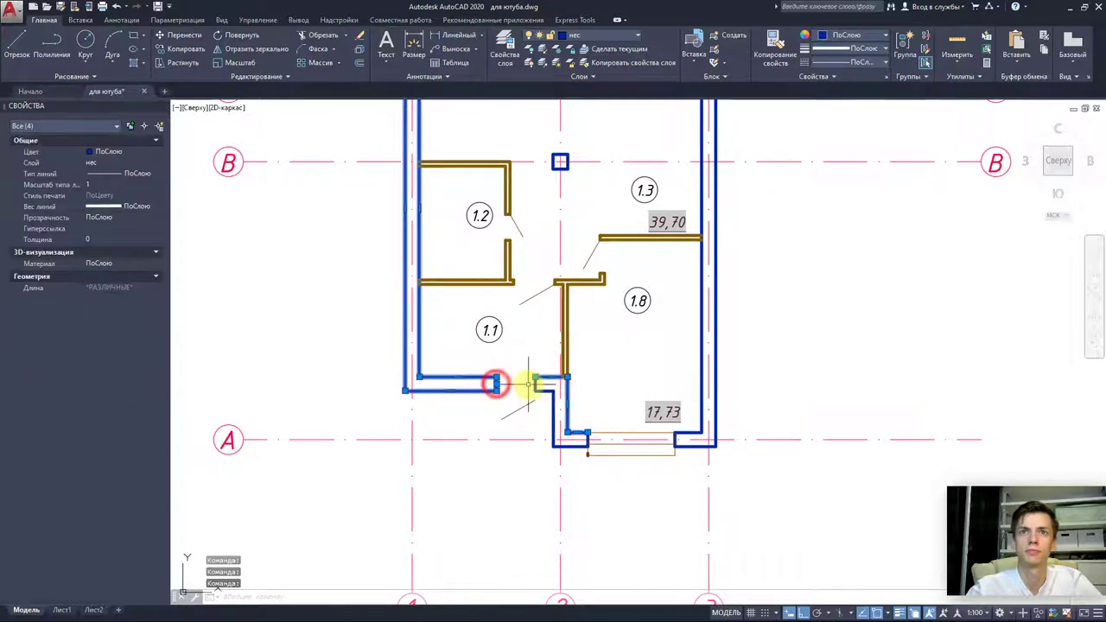
{"action": "left_click", "coordinate": [528, 383]}
{"action": "left_click", "coordinate": [348, 53]}
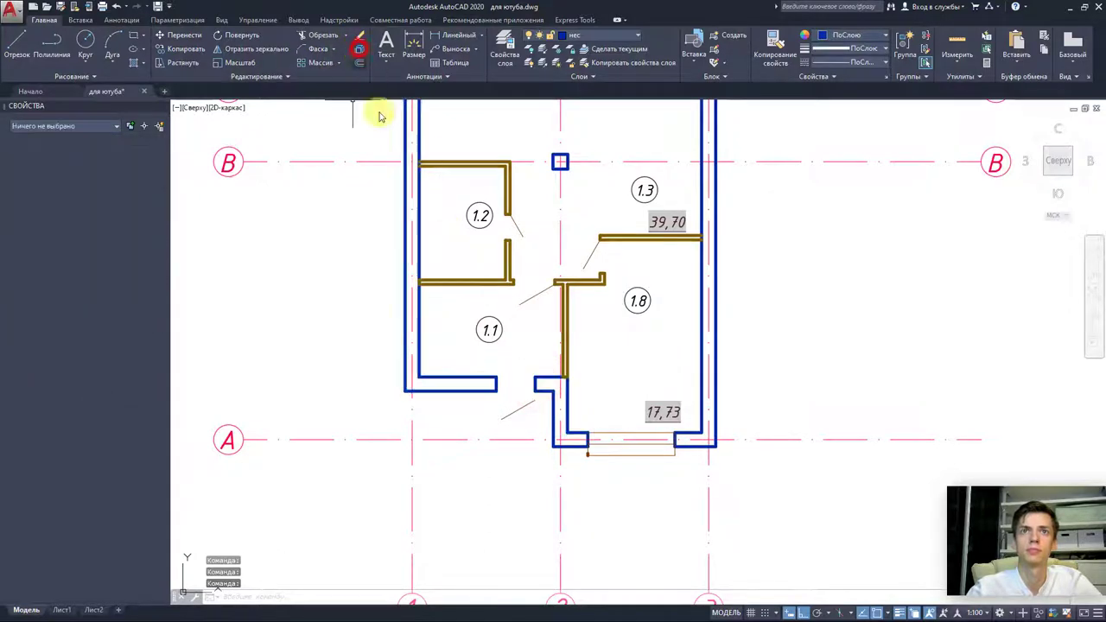
{"action": "key", "text": "Escape"}
- Chamfer the left and bottom walls to close room 1.1's outer corner
{"action": "left_click", "coordinate": [324, 51]}
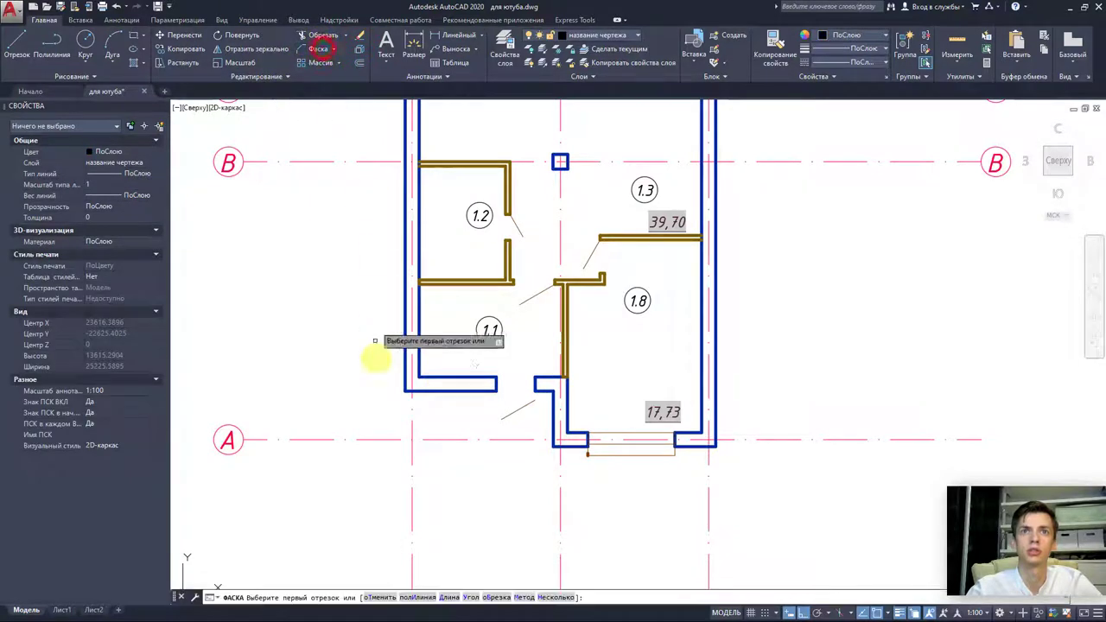
{"action": "left_click", "coordinate": [404, 377]}
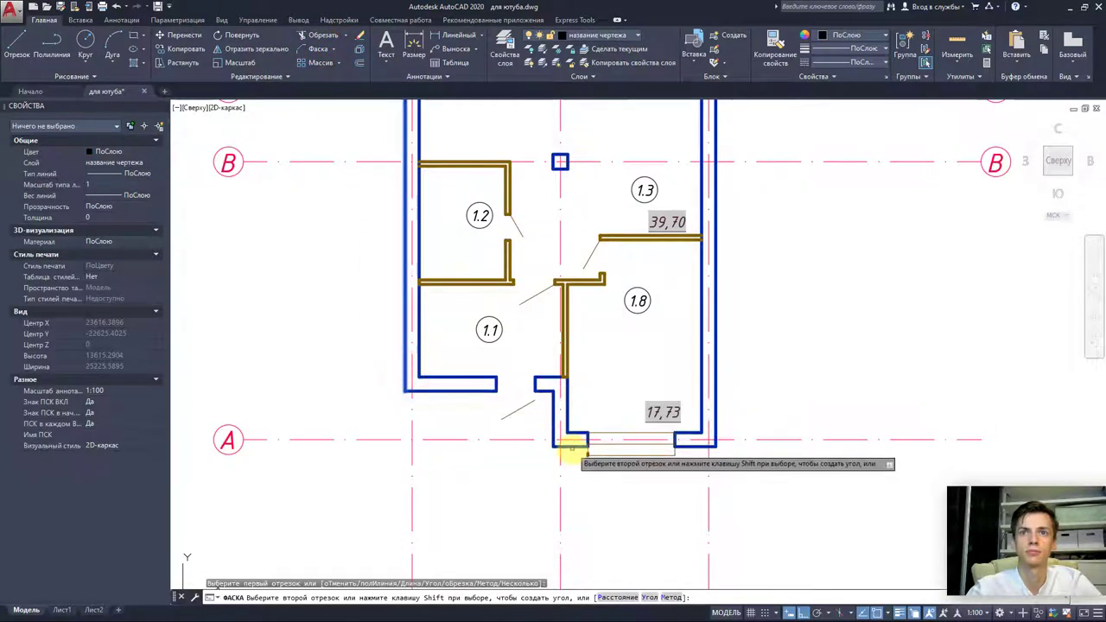
{"action": "left_click", "coordinate": [572, 450]}
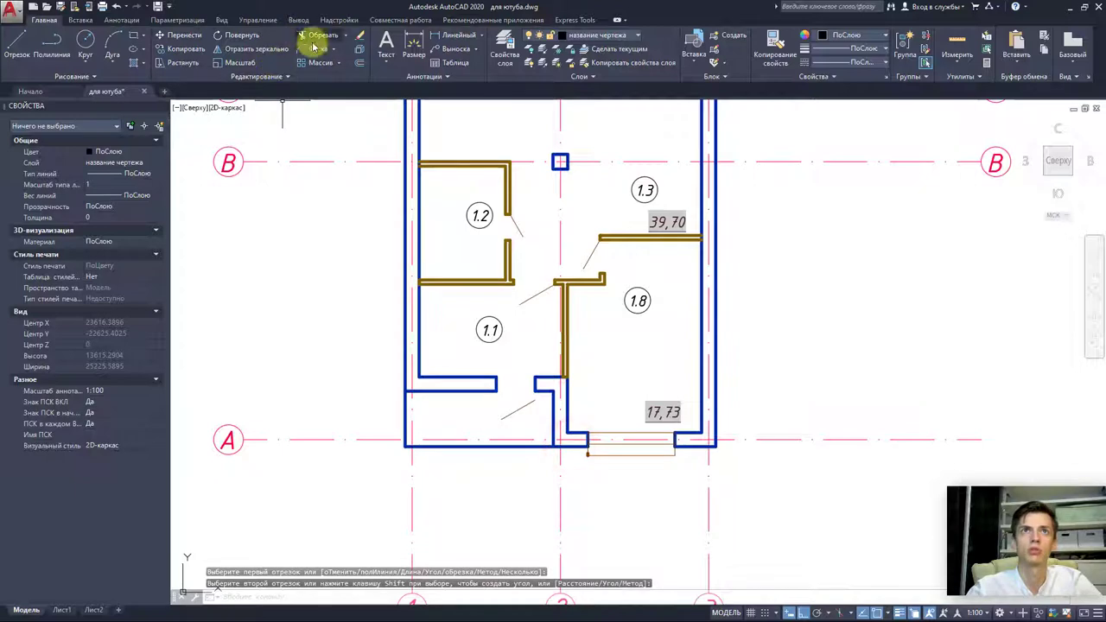
{"action": "left_click", "coordinate": [315, 49]}
{"action": "left_click", "coordinate": [577, 432]}
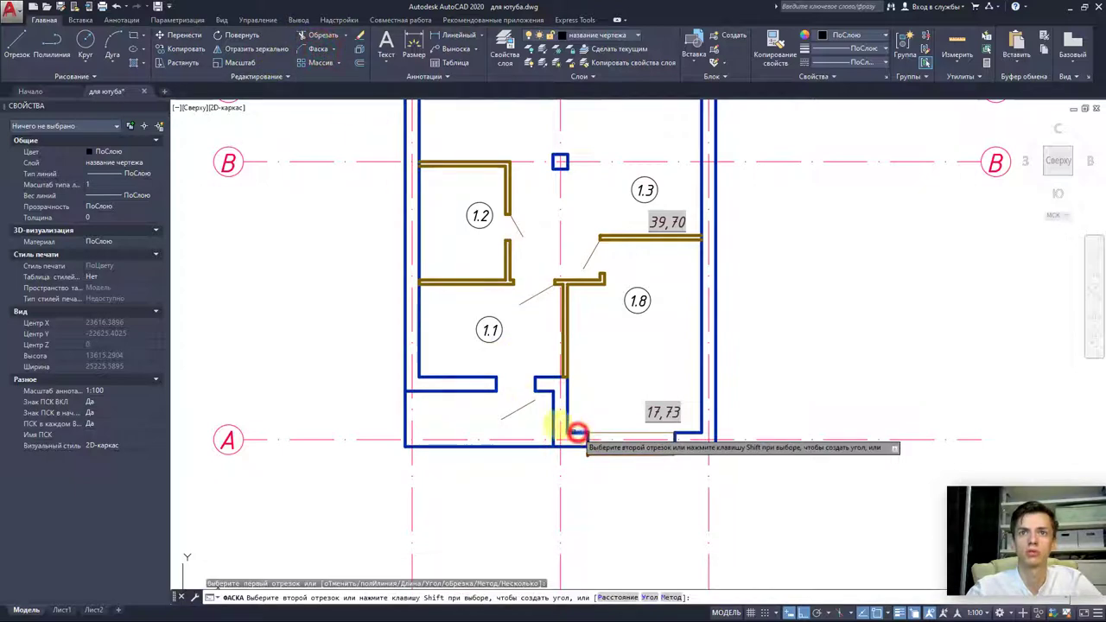
{"action": "key", "text": "Escape"}
- Erase the short wall stubs and leftover lines at the old opening
{"action": "left_click", "coordinate": [474, 405]}
{"action": "left_click", "coordinate": [456, 367]}
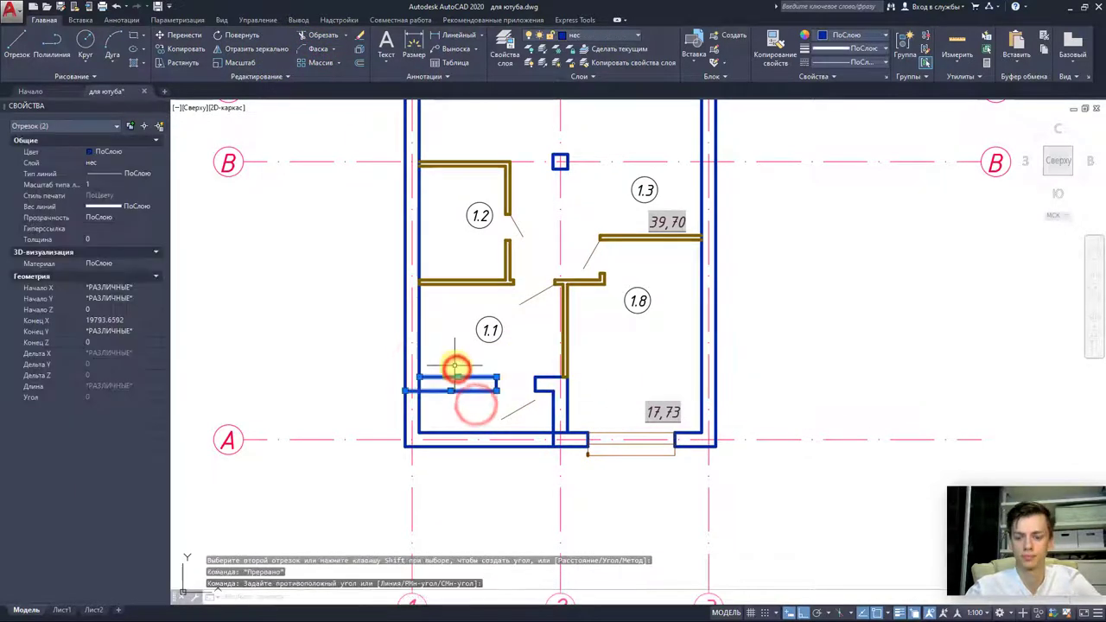
{"action": "key", "text": "Delete"}
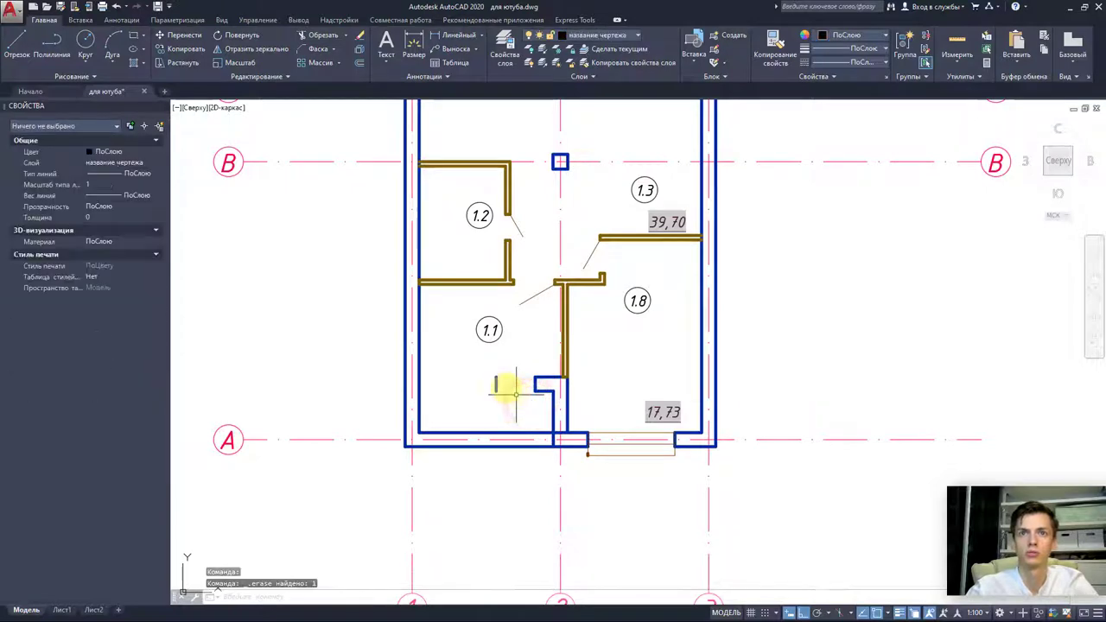
{"action": "left_click", "coordinate": [502, 383]}
{"action": "left_click", "coordinate": [481, 375]}
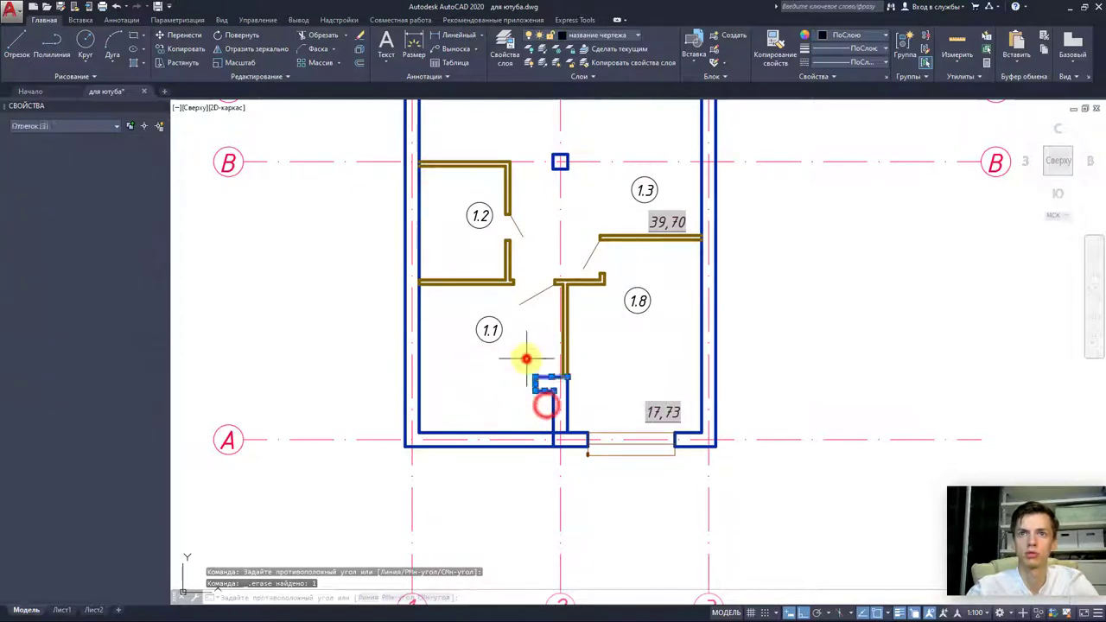
{"action": "key", "text": "Delete"}
{"action": "scroll", "coordinate": [553, 389], "scroll_direction": "up", "scroll_amount": 2}
{"action": "left_click", "coordinate": [507, 338]}
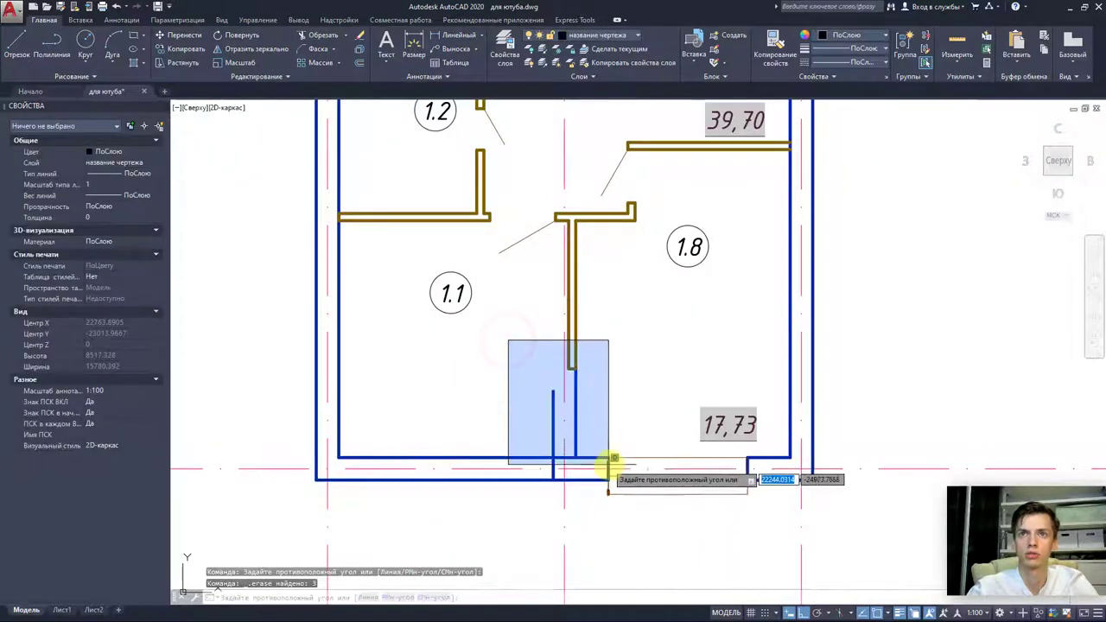
- Erase the leftover opening lines, the short vertical stub, and the bottom door-opening lines
{"action": "left_click", "coordinate": [605, 469]}
{"action": "key", "text": "Delete"}
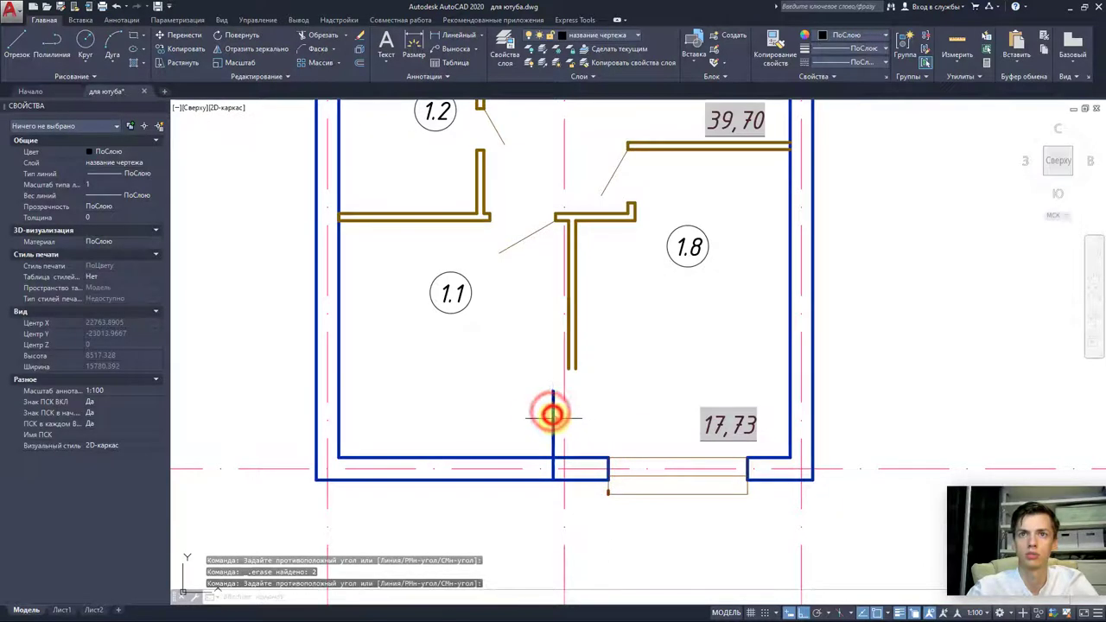
{"action": "left_click", "coordinate": [553, 412]}
{"action": "key", "text": "Delete"}
{"action": "middle_click_drag", "start_coordinate": [600, 424], "coordinate": [569, 417]}
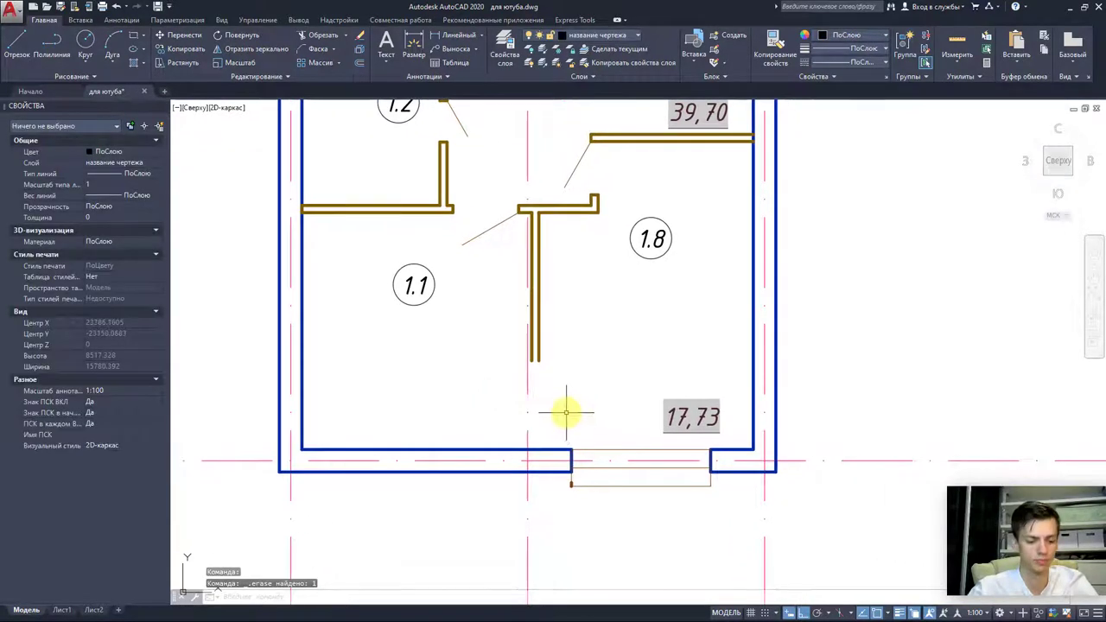
{"action": "left_click", "coordinate": [719, 520]}
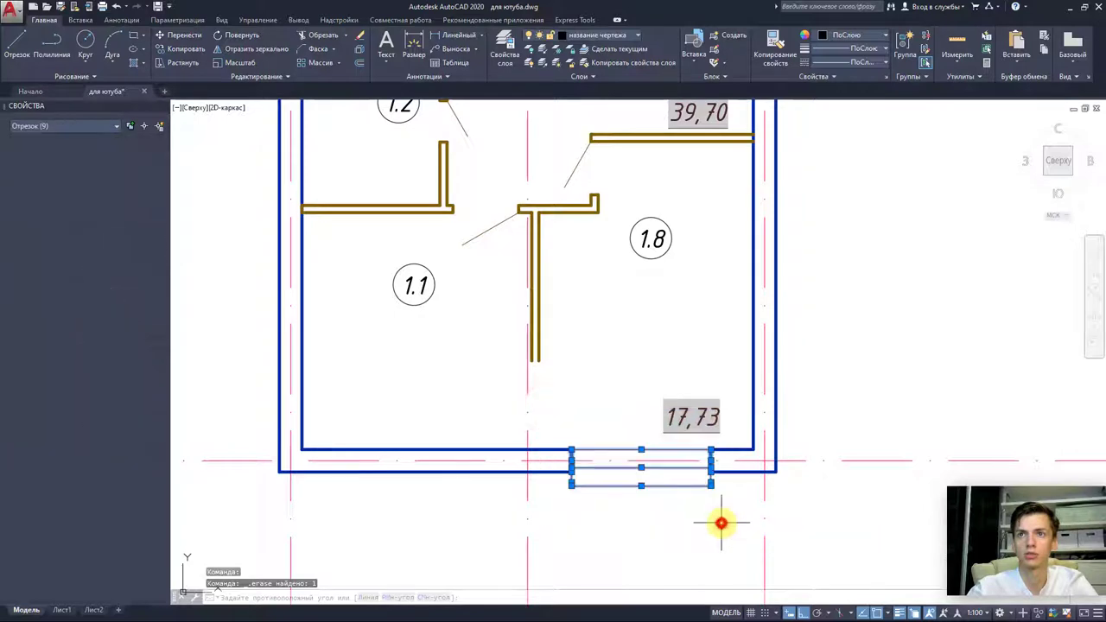
{"action": "key", "text": "Delete"}
- Grip-stretch room 1.8's inner and outer wall ends left across the gap
{"action": "left_click", "coordinate": [711, 449]}
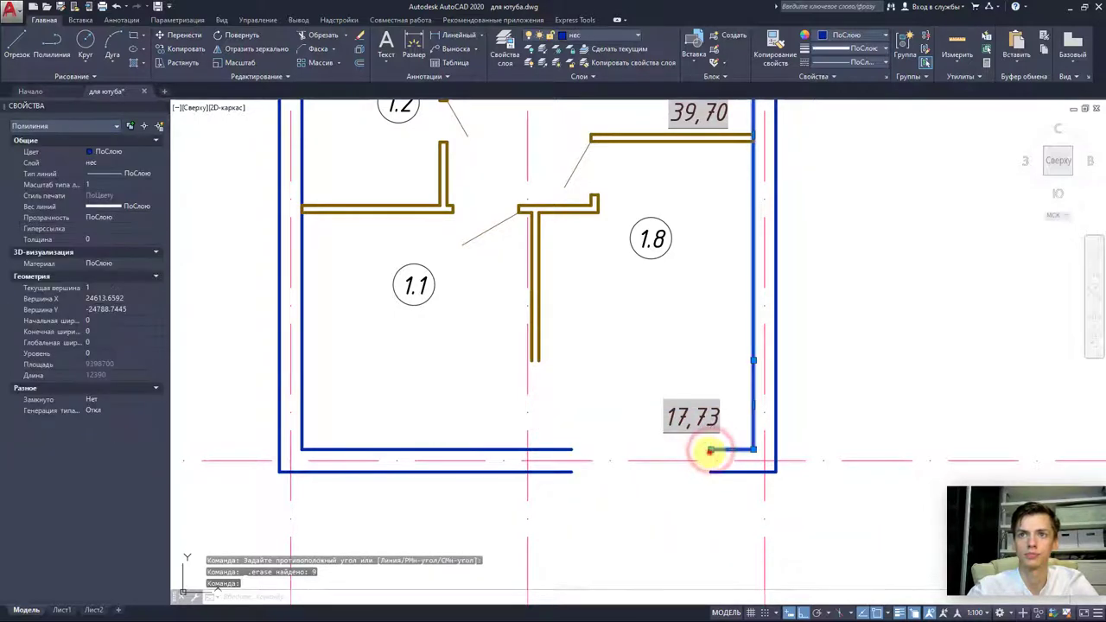
{"action": "left_click", "coordinate": [571, 449]}
{"action": "left_click", "coordinate": [710, 471]}
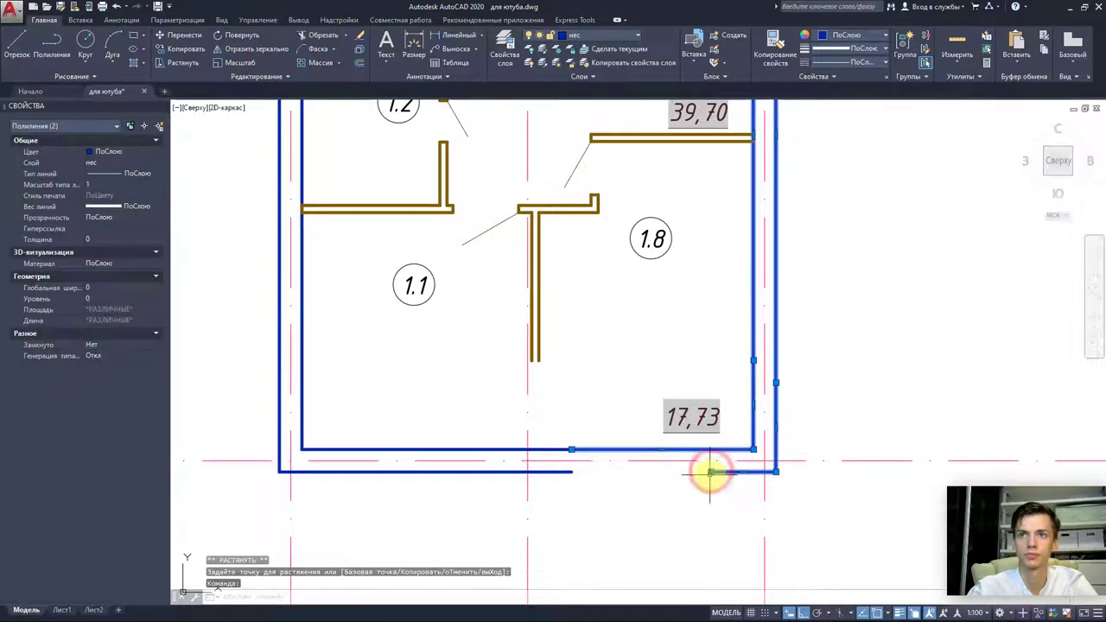
{"action": "left_click", "coordinate": [711, 471]}
{"action": "left_click", "coordinate": [571, 471]}
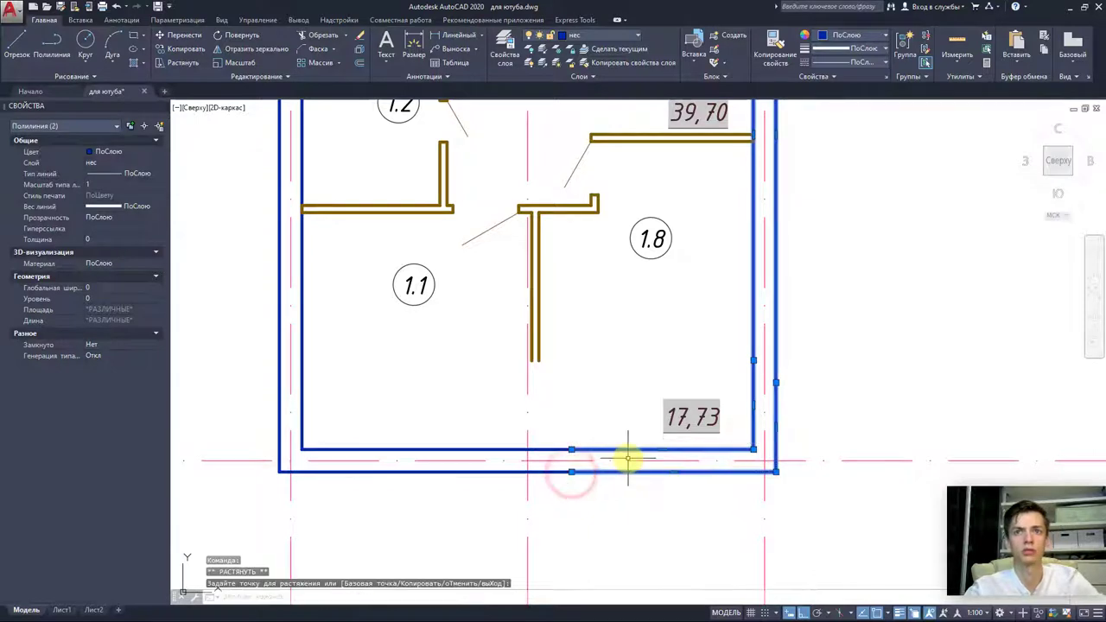
{"action": "key", "text": "Escape"}
- Join the bottom wall segments along axis А into continuous polylines
{"action": "left_click", "coordinate": [607, 507]}
{"action": "left_click", "coordinate": [548, 413]}
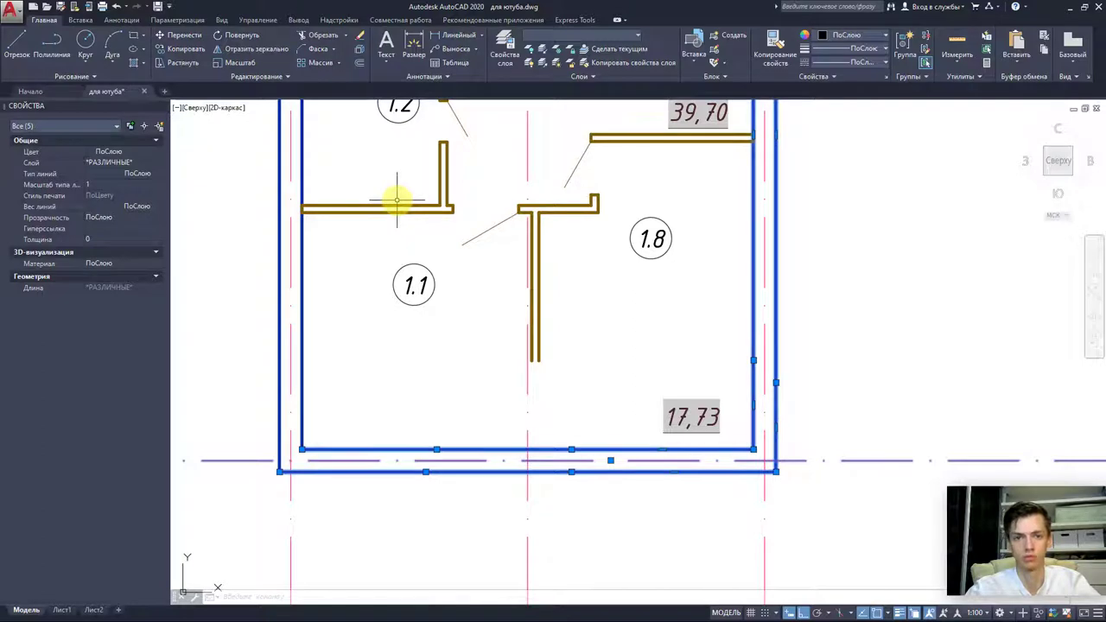
{"action": "left_click", "coordinate": [251, 80]}
{"action": "left_click", "coordinate": [208, 106]}
- Turn off the blue нес bearing-wall layer and the green insulation layer, leaving the cladding visible
{"action": "key", "text": "Escape"}
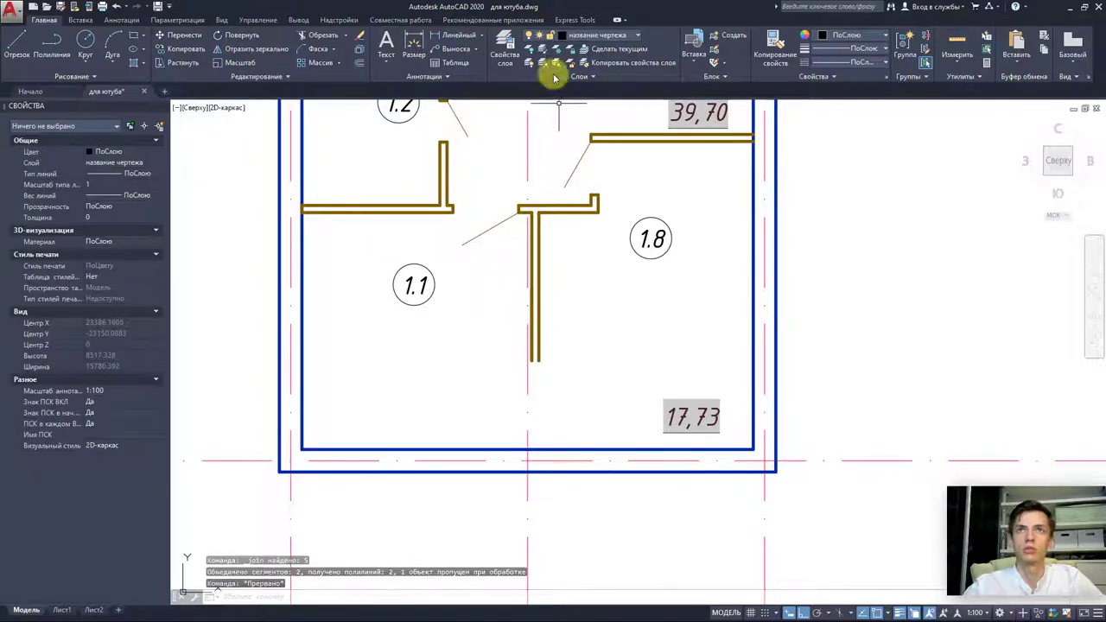
{"action": "left_click", "coordinate": [531, 62]}
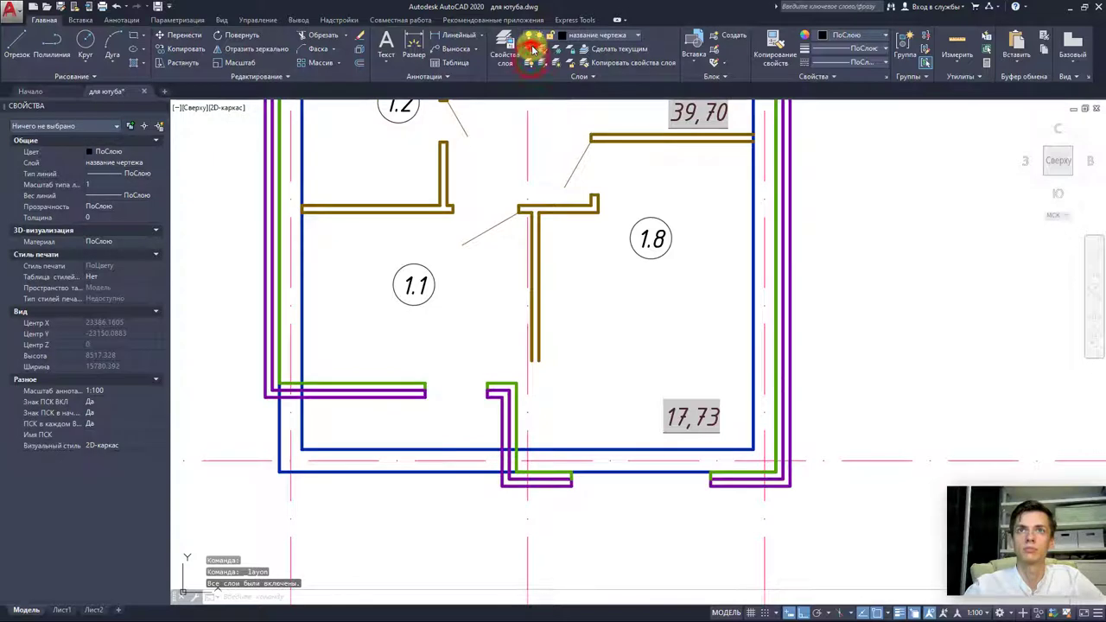
{"action": "left_click", "coordinate": [569, 448]}
{"action": "key", "text": "Escape"}
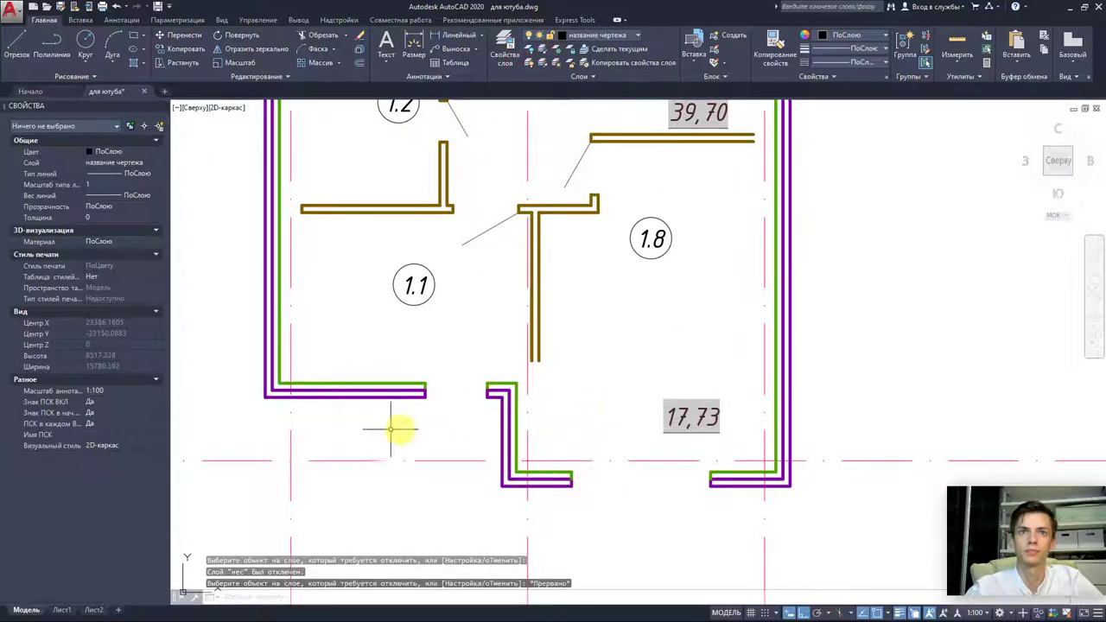
{"action": "left_click", "coordinate": [400, 423]}
{"action": "key", "text": "Escape"}
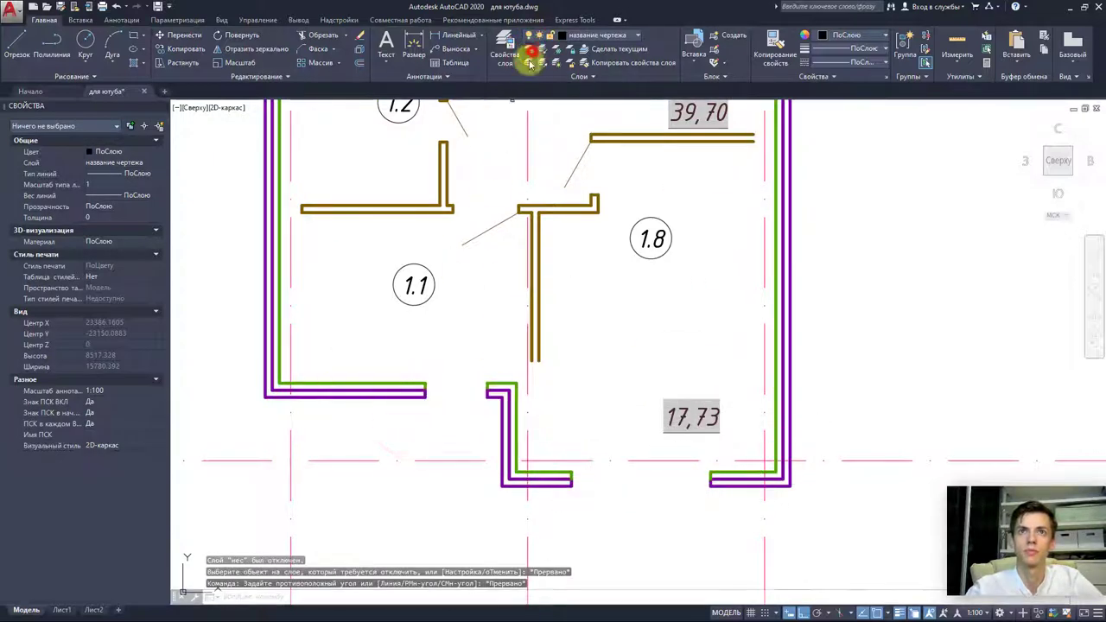
{"action": "left_click", "coordinate": [531, 62]}
{"action": "left_click", "coordinate": [414, 384]}
{"action": "key", "text": "Escape"}
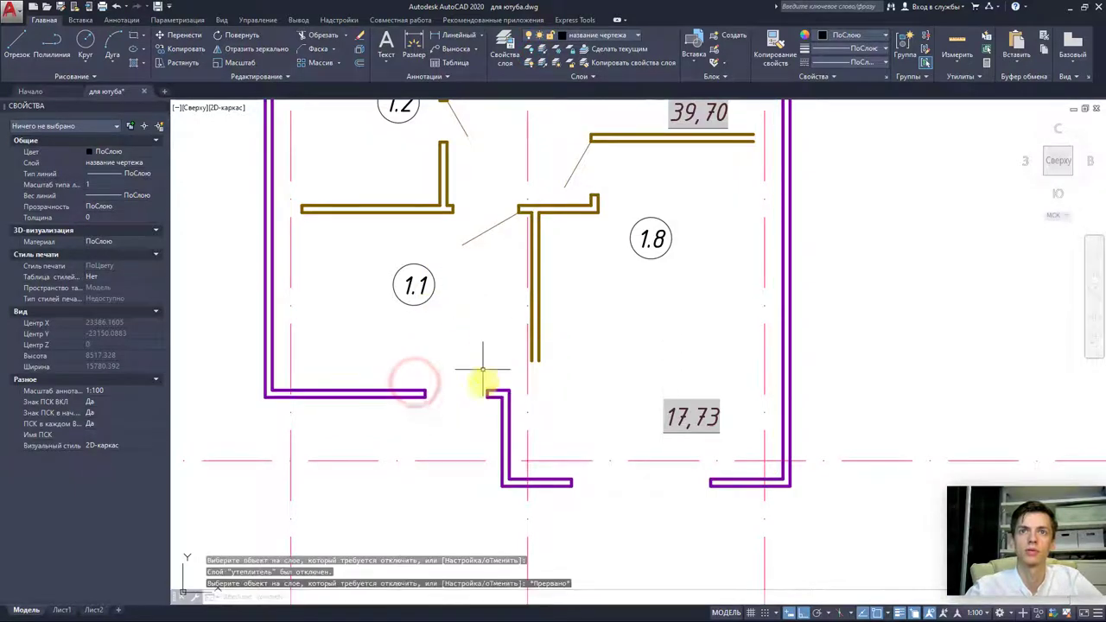
- Explode the purple cladding around the bottom opening into separate lines
{"action": "left_click", "coordinate": [365, 321]}
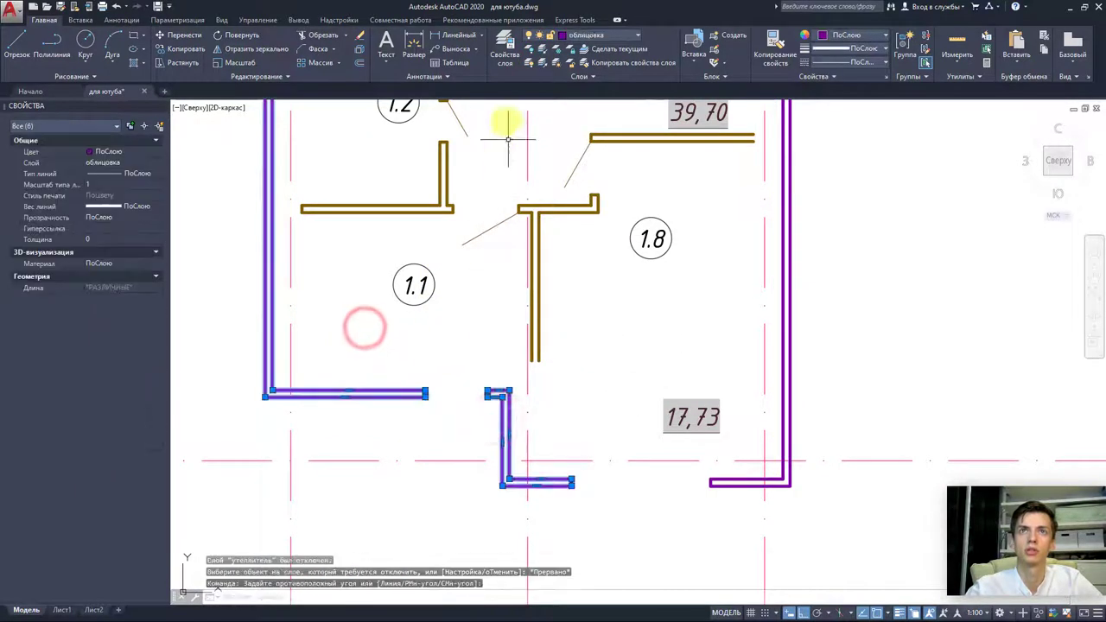
{"action": "left_click", "coordinate": [360, 49]}
{"action": "key", "text": "Escape"}
{"action": "left_click", "coordinate": [271, 325]}
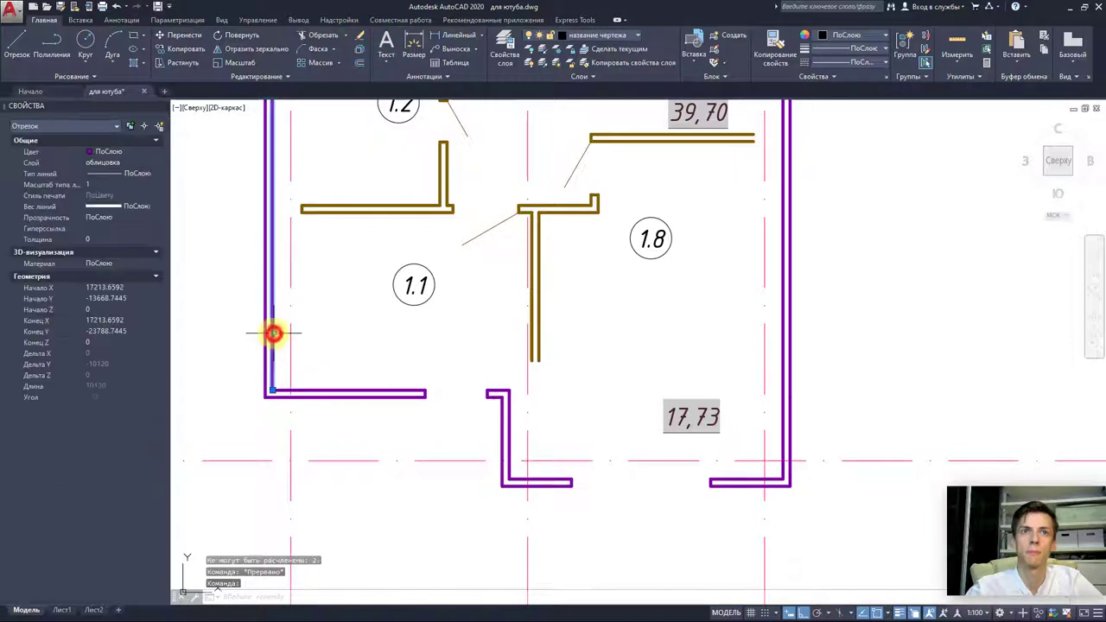
{"action": "key", "text": "Escape"}
- Chamfer the inner and outer bottom-left cladding corners to close them sharply
{"action": "left_click", "coordinate": [308, 50]}
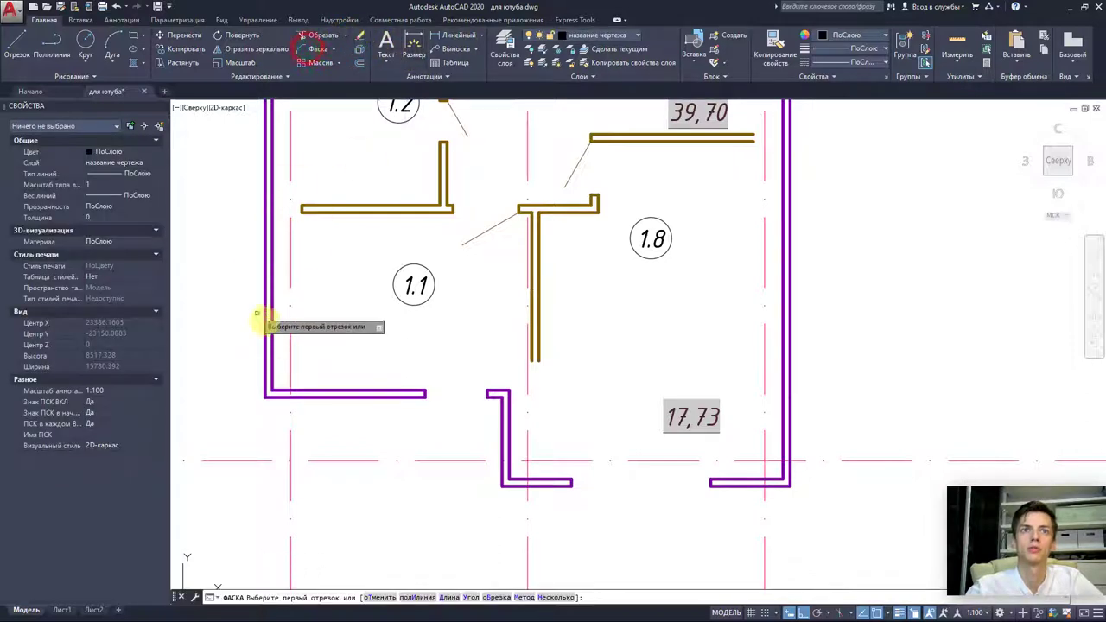
{"action": "left_click", "coordinate": [270, 339]}
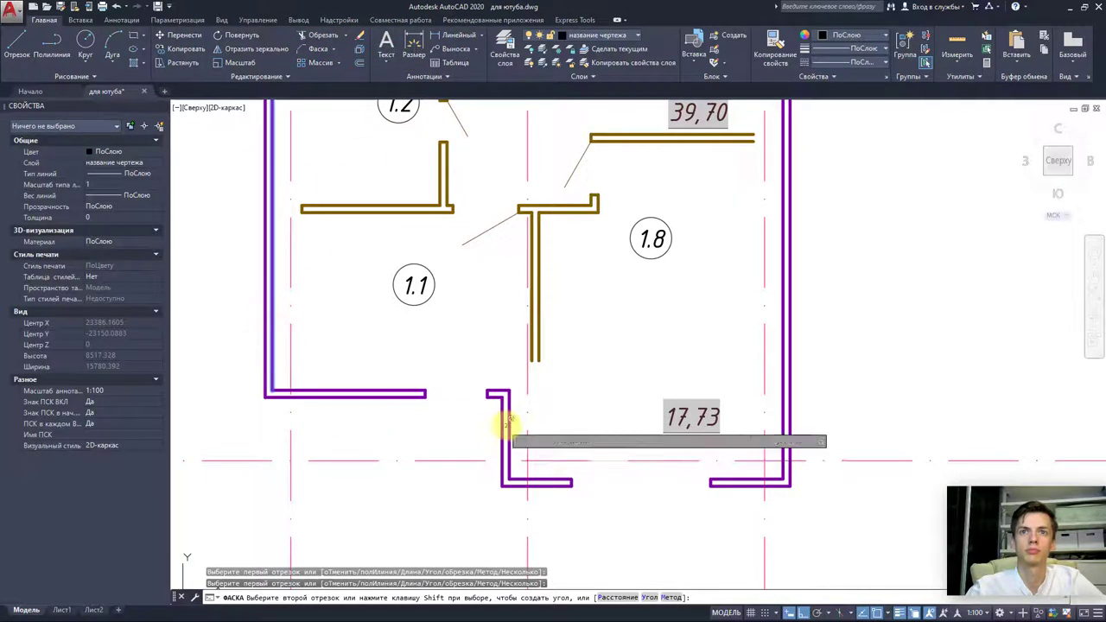
{"action": "left_click", "coordinate": [518, 477]}
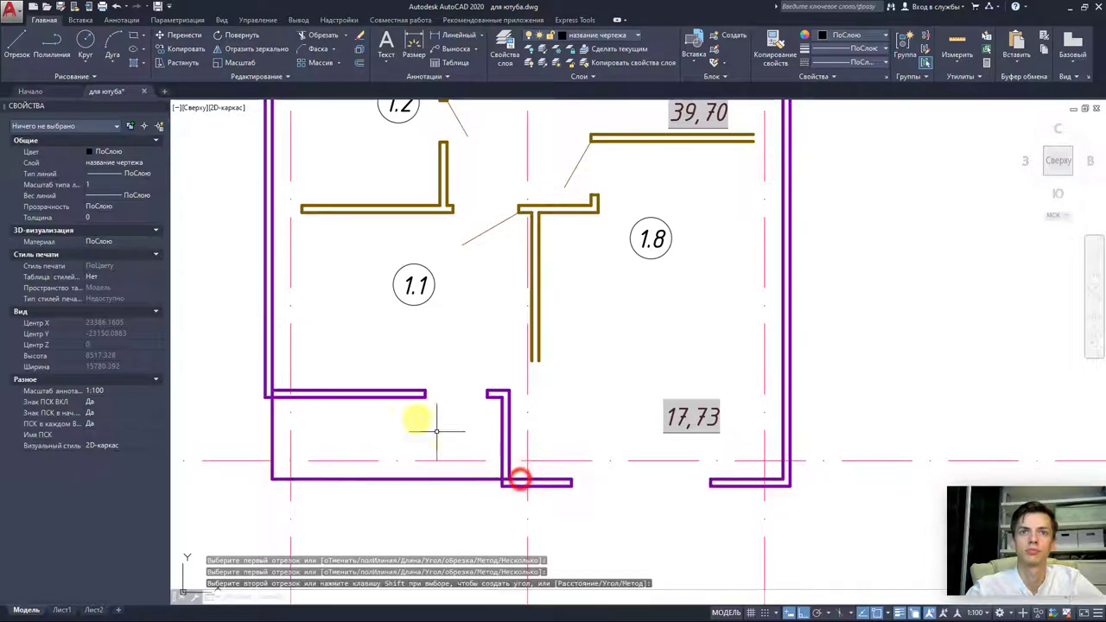
{"action": "key", "text": "Return"}
{"action": "left_click", "coordinate": [264, 368]}
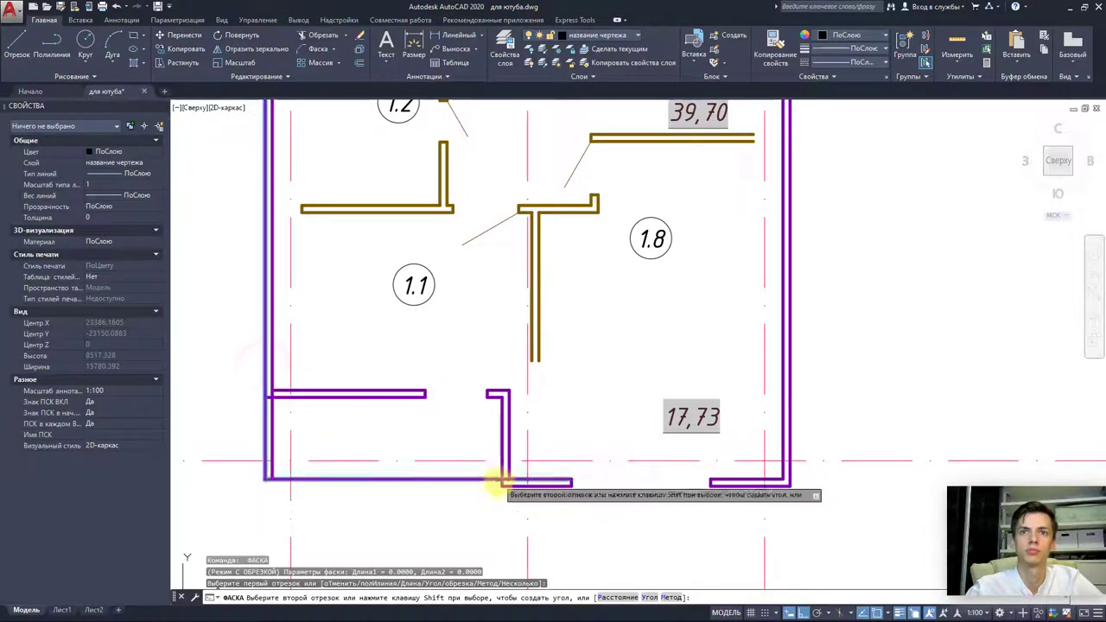
{"action": "left_click", "coordinate": [512, 490]}
{"action": "key", "text": "Escape"}
- Erase the bottom opening's cladding segments, the short vertical piece and the right end piece
{"action": "left_click", "coordinate": [234, 346]}
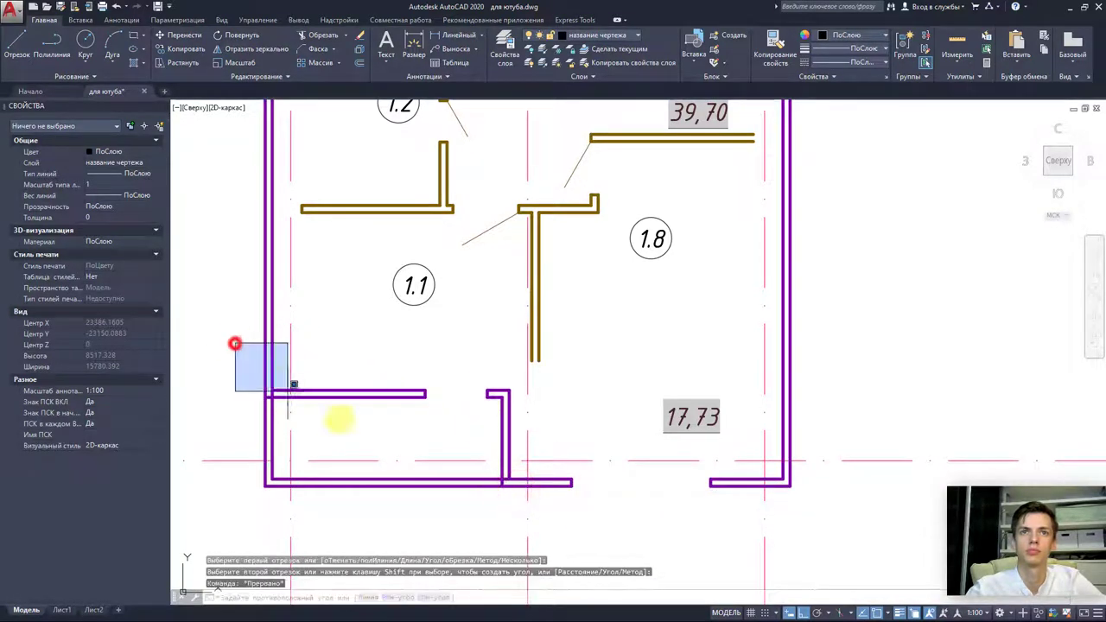
{"action": "left_click", "coordinate": [458, 415]}
{"action": "key", "text": "Delete"}
{"action": "left_click", "coordinate": [440, 371]}
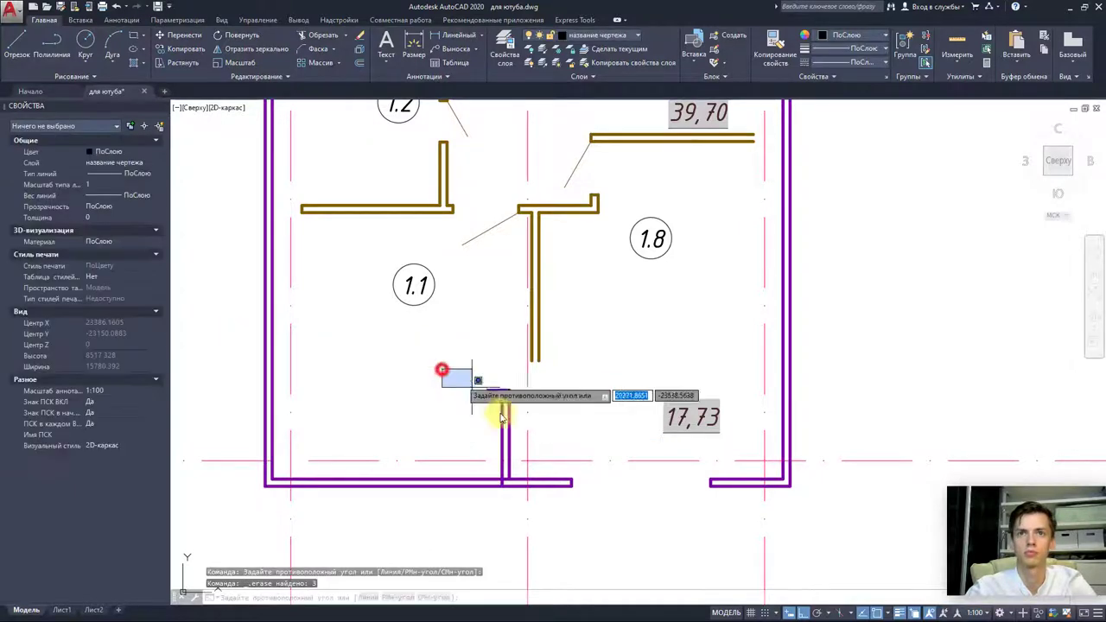
{"action": "left_click", "coordinate": [519, 493]}
{"action": "key", "text": "Delete"}
{"action": "left_click", "coordinate": [710, 482]}
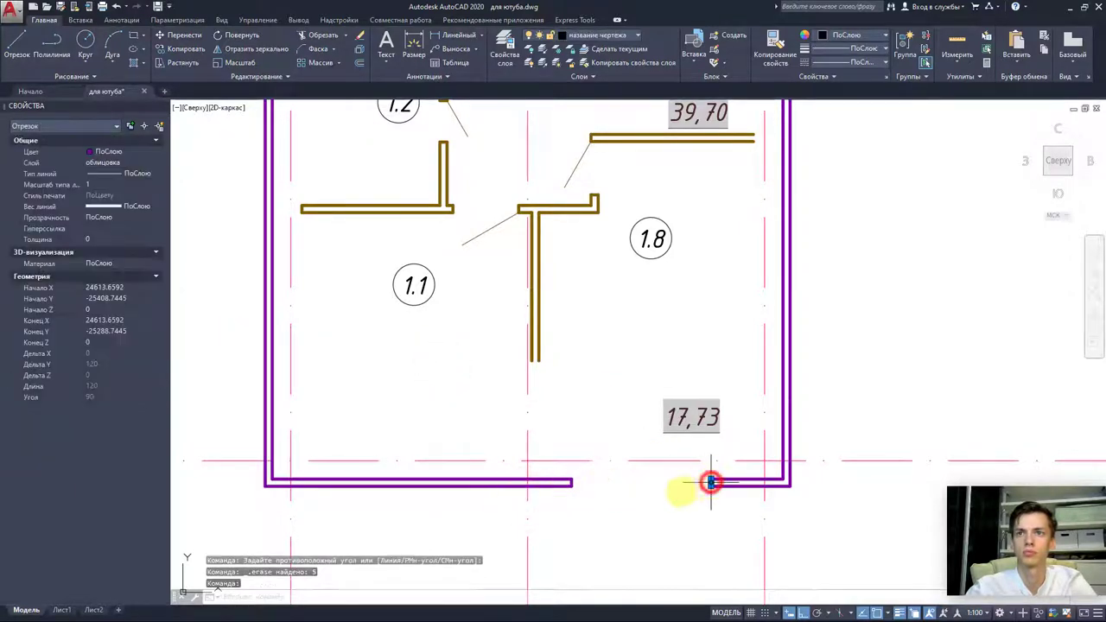
{"action": "key", "text": "Delete"}
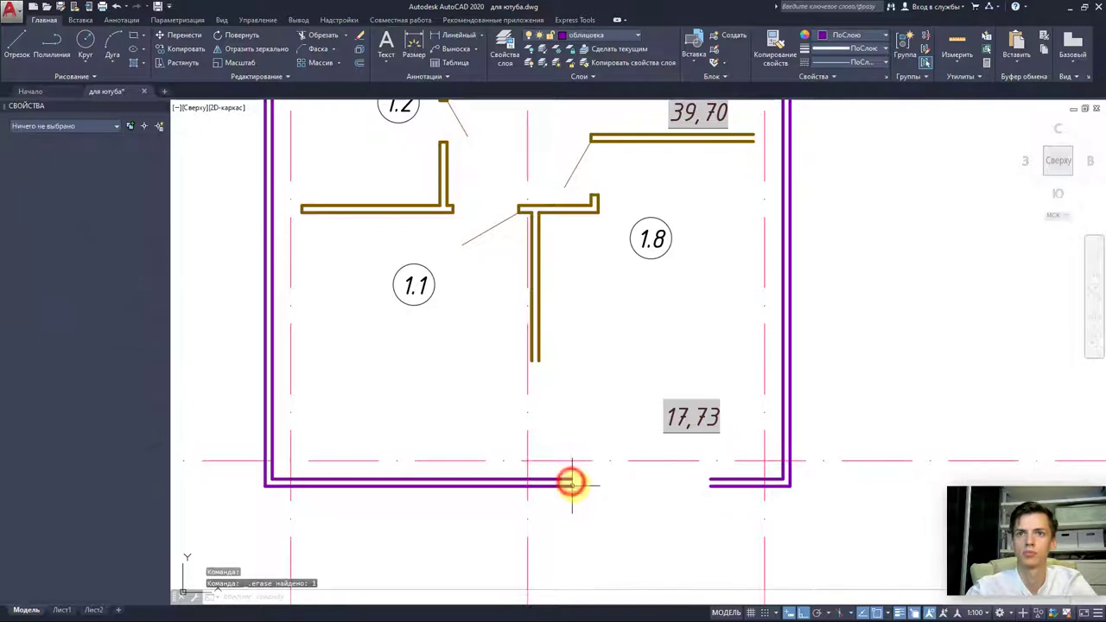
- Grip-stretch the inner bottom cladding line across the former opening to the right wall
{"action": "left_click", "coordinate": [569, 481]}
{"action": "left_click_drag", "start_coordinate": [572, 479], "coordinate": [710, 481]}
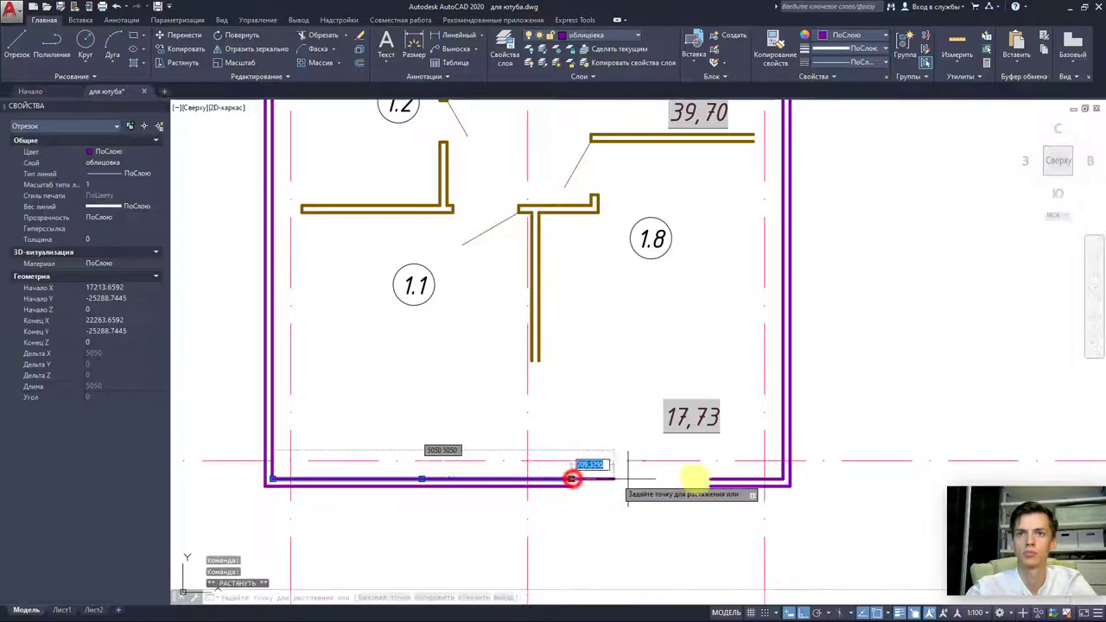
{"action": "left_click", "coordinate": [784, 432]}
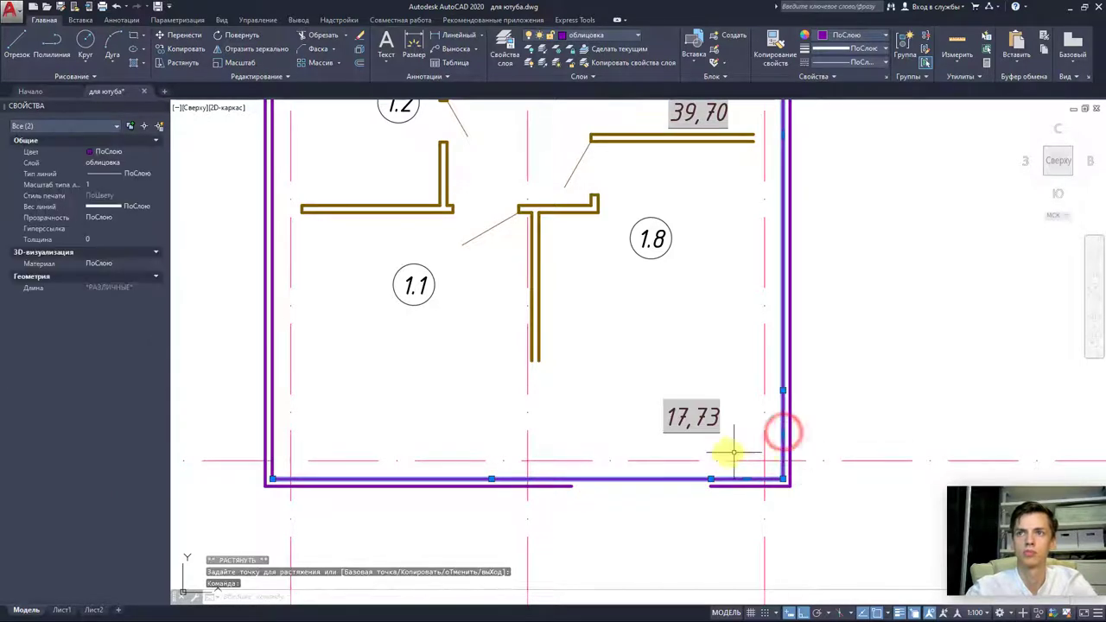
{"action": "scroll", "coordinate": [718, 451], "scroll_direction": "down", "scroll_amount": 3}
{"action": "scroll", "coordinate": [730, 457], "scroll_direction": "up", "scroll_amount": 4}
{"action": "key", "text": "Escape"}
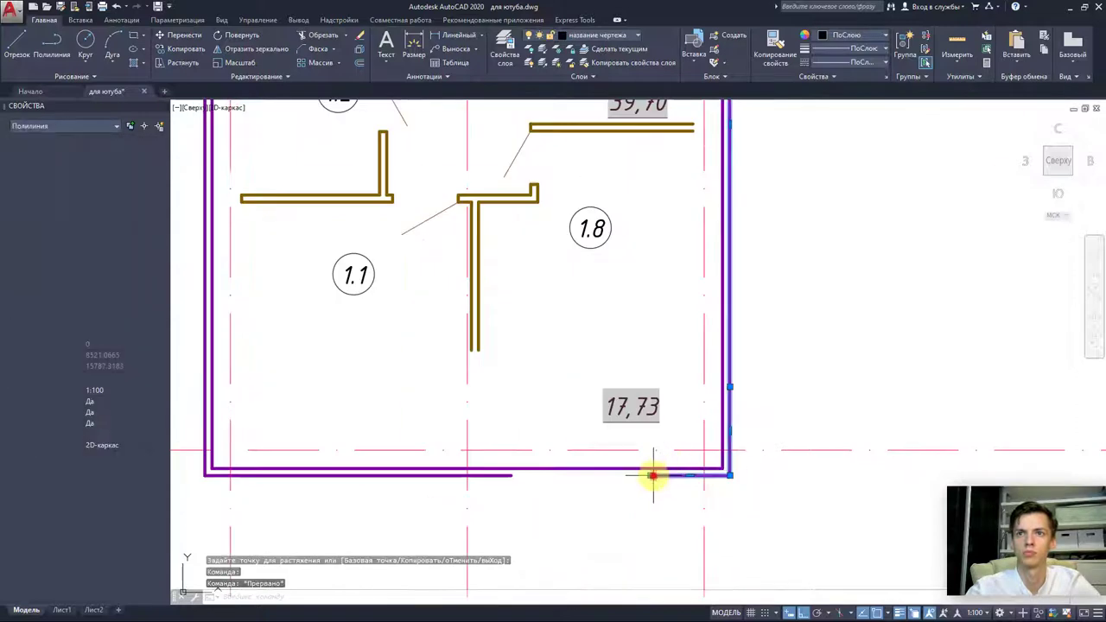
{"action": "left_click", "coordinate": [654, 475]}
{"action": "left_click", "coordinate": [650, 475]}
{"action": "key", "text": "Escape"}
{"action": "key", "text": "Escape"}
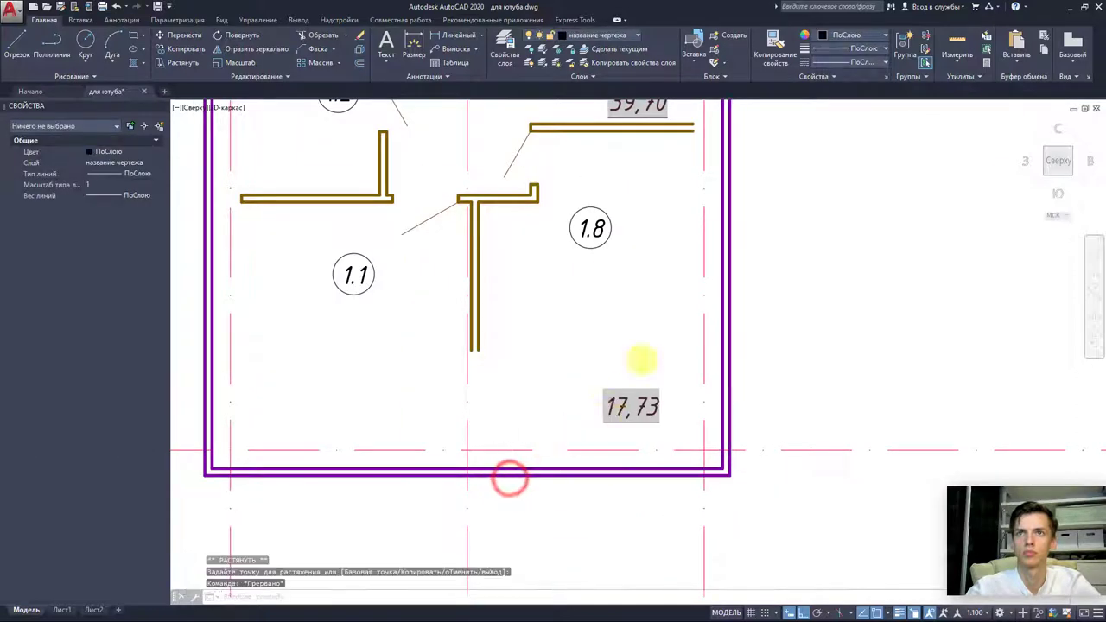
{"action": "scroll", "coordinate": [605, 380], "scroll_direction": "down", "scroll_amount": 5}
- Select the purple cladding lines at the top-right corner of the plan
{"action": "scroll", "coordinate": [582, 369], "scroll_direction": "up", "scroll_amount": 5}
{"action": "left_click", "coordinate": [560, 348]}
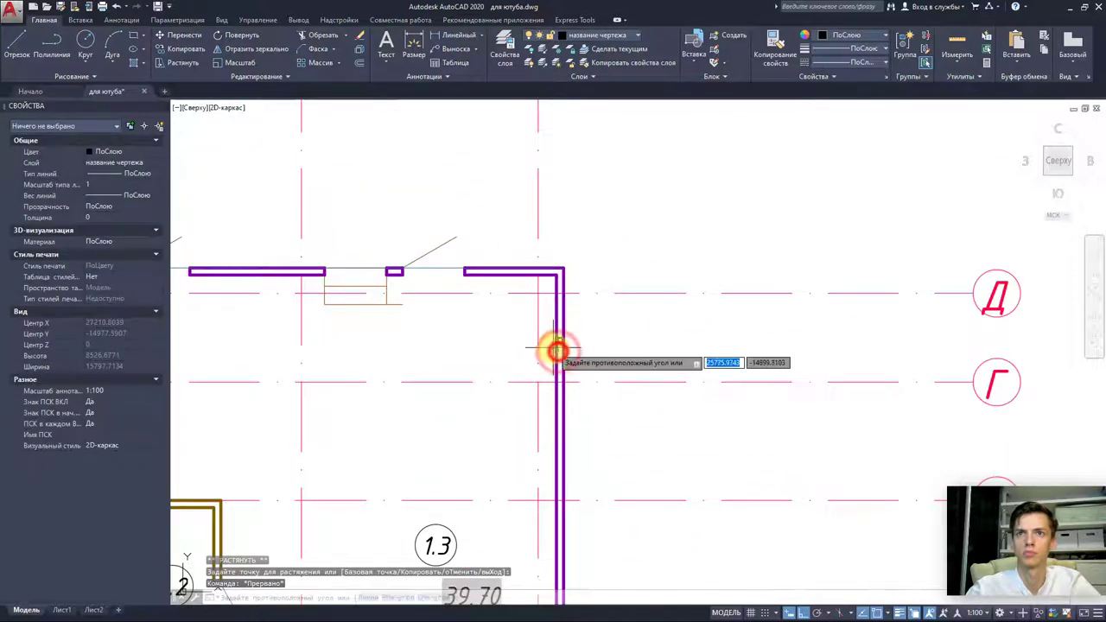
{"action": "key", "text": "Escape"}
{"action": "left_click", "coordinate": [593, 361]}
{"action": "left_click", "coordinate": [544, 326]}
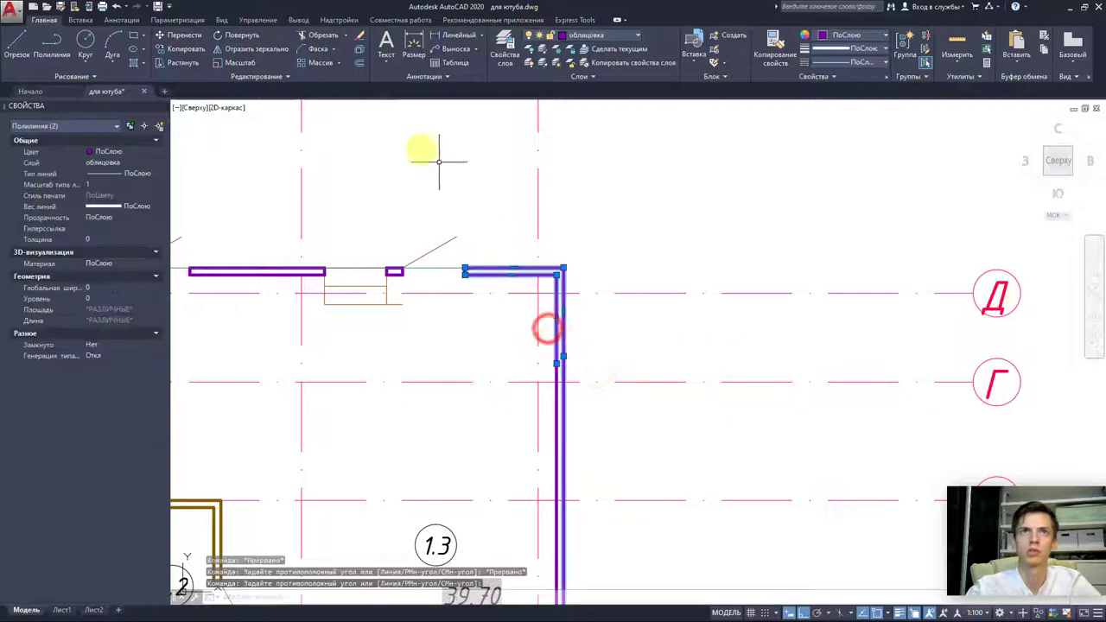
{"action": "scroll", "coordinate": [548, 374], "scroll_direction": "up", "scroll_amount": 2}
{"action": "left_click", "coordinate": [561, 377]}
{"action": "left_click", "coordinate": [531, 345]}
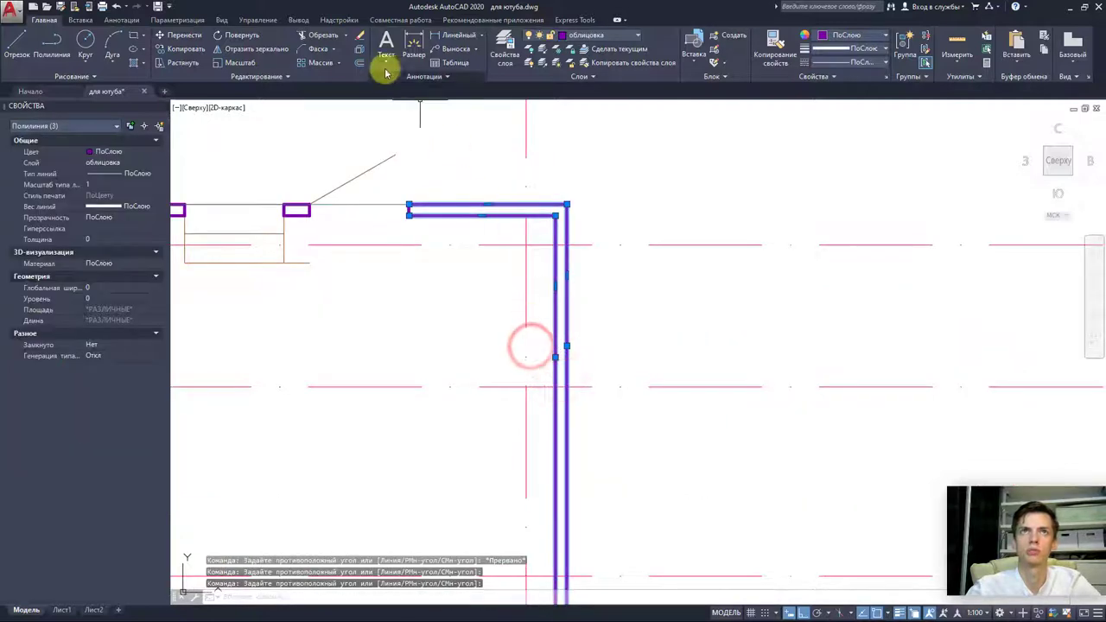
{"action": "scroll", "coordinate": [432, 294], "scroll_direction": "down", "scroll_amount": 5}
{"action": "key", "text": "Escape"}
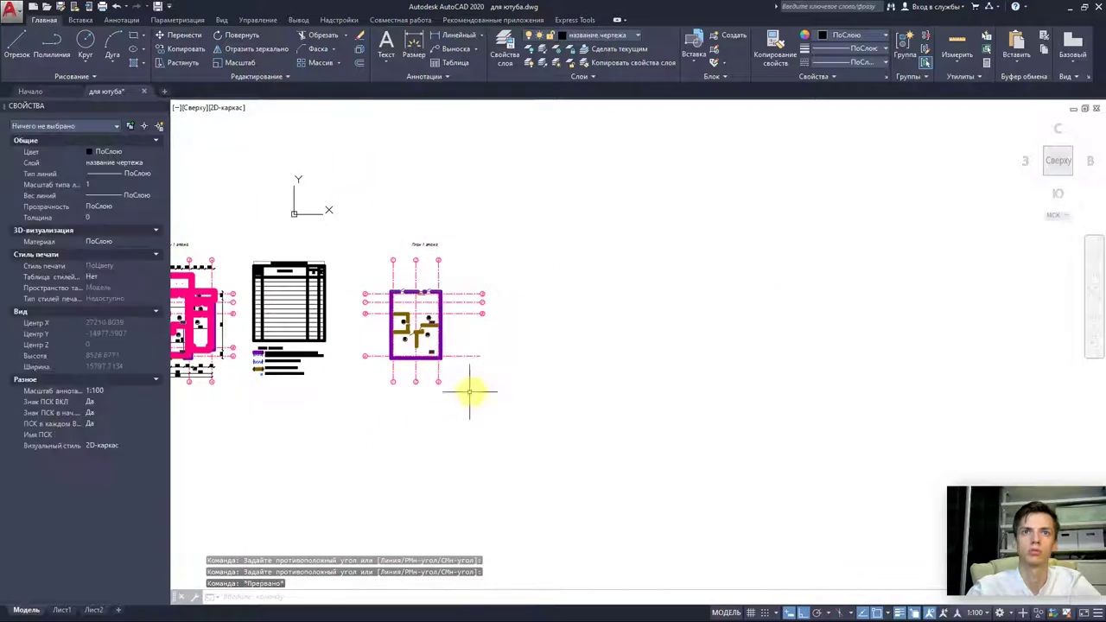
- Window-select the whole plan and convert its lines to polylines from the expanded Modify panel
{"action": "left_click", "coordinate": [508, 395]}
{"action": "left_click", "coordinate": [369, 249]}
{"action": "left_click", "coordinate": [318, 76]}
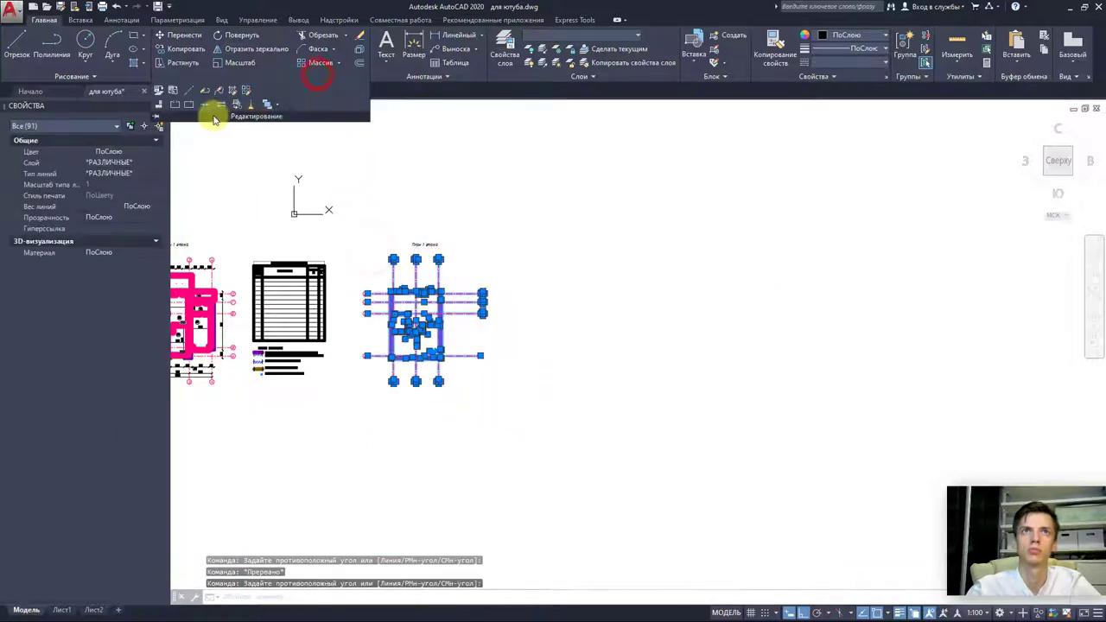
{"action": "left_click", "coordinate": [205, 105]}
{"action": "scroll", "coordinate": [558, 369], "scroll_direction": "up", "scroll_amount": 5}
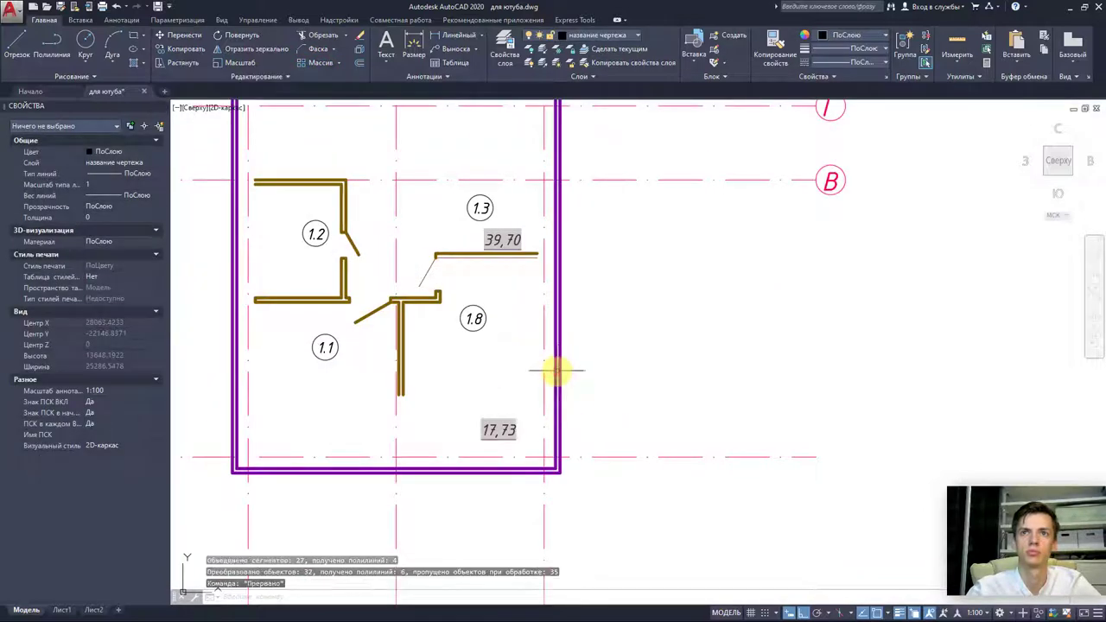
- Join the two cladding polylines at the bottom-left corner into one polyline
{"action": "left_click", "coordinate": [554, 372]}
{"action": "key", "text": "Escape"}
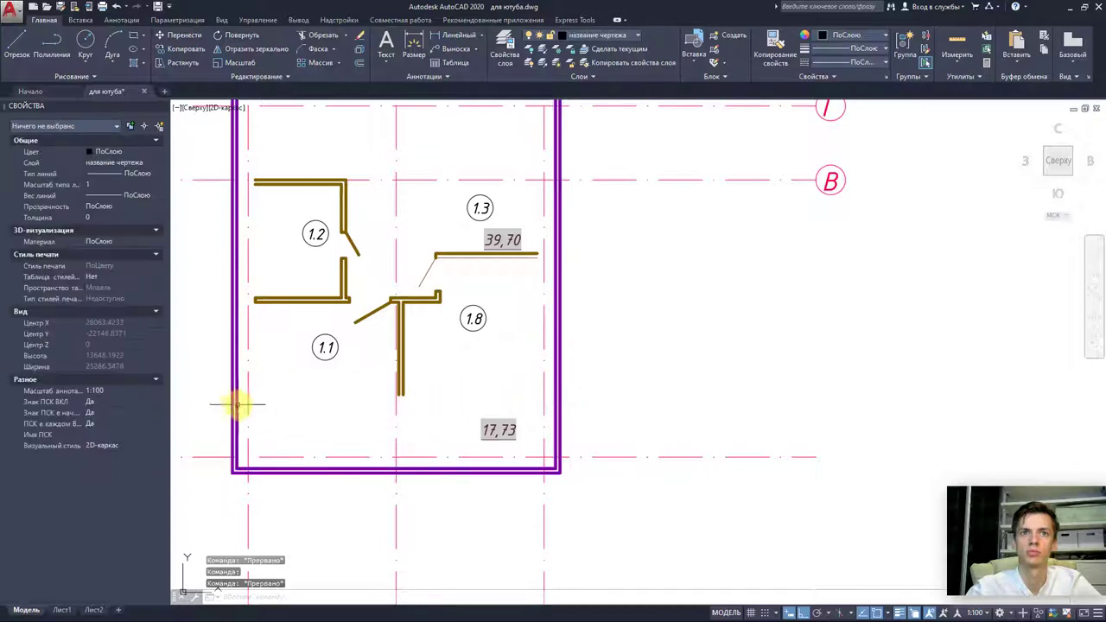
{"action": "left_click", "coordinate": [237, 402]}
{"action": "scroll", "coordinate": [239, 476], "scroll_direction": "up", "scroll_amount": 8}
{"action": "left_click", "coordinate": [234, 433]}
{"action": "left_click", "coordinate": [181, 380]}
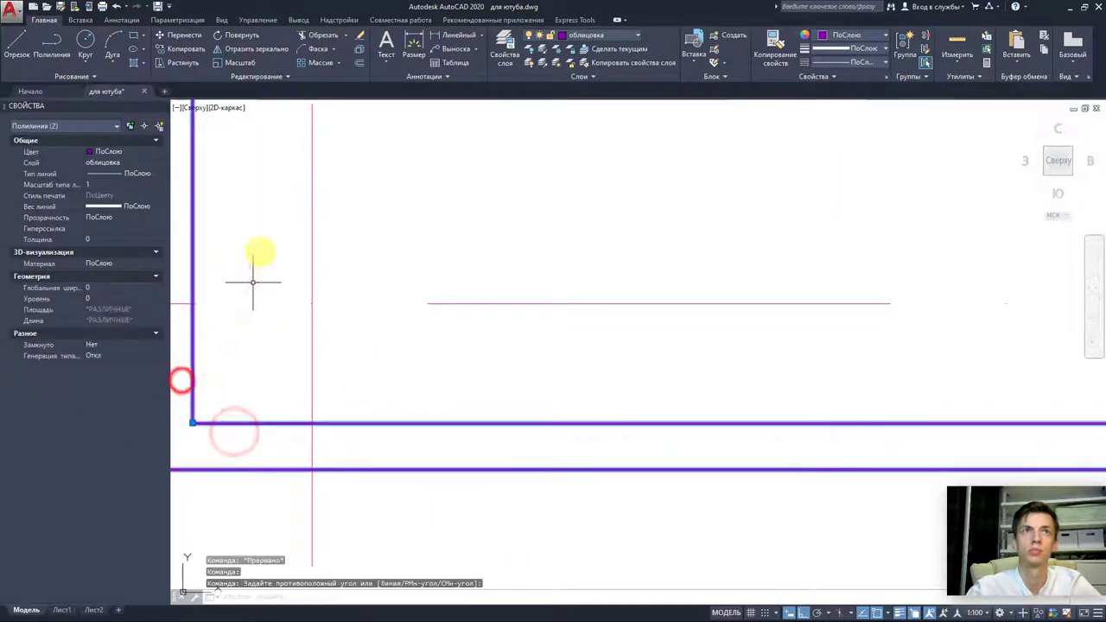
{"action": "left_click", "coordinate": [249, 78]}
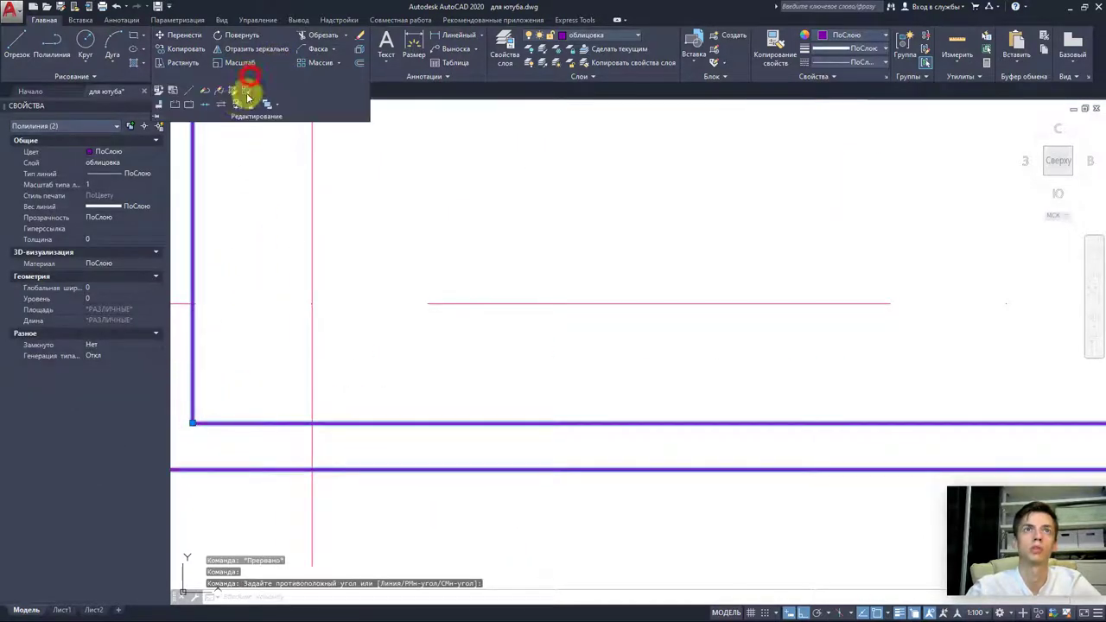
{"action": "left_click", "coordinate": [205, 106]}
{"action": "middle_click_drag", "start_coordinate": [316, 351], "coordinate": [395, 458]}
{"action": "left_click", "coordinate": [406, 465]}
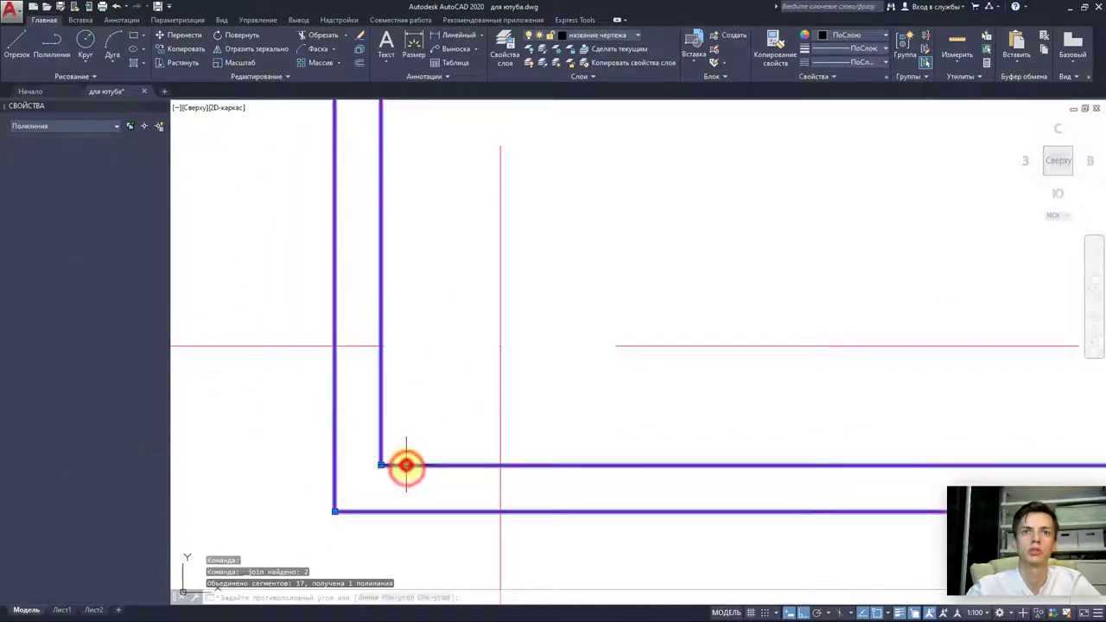
{"action": "key", "text": "Escape"}
{"action": "scroll", "coordinate": [450, 415], "scroll_direction": "down", "scroll_amount": 4}
{"action": "scroll", "coordinate": [378, 389], "scroll_direction": "down", "scroll_amount": 3}
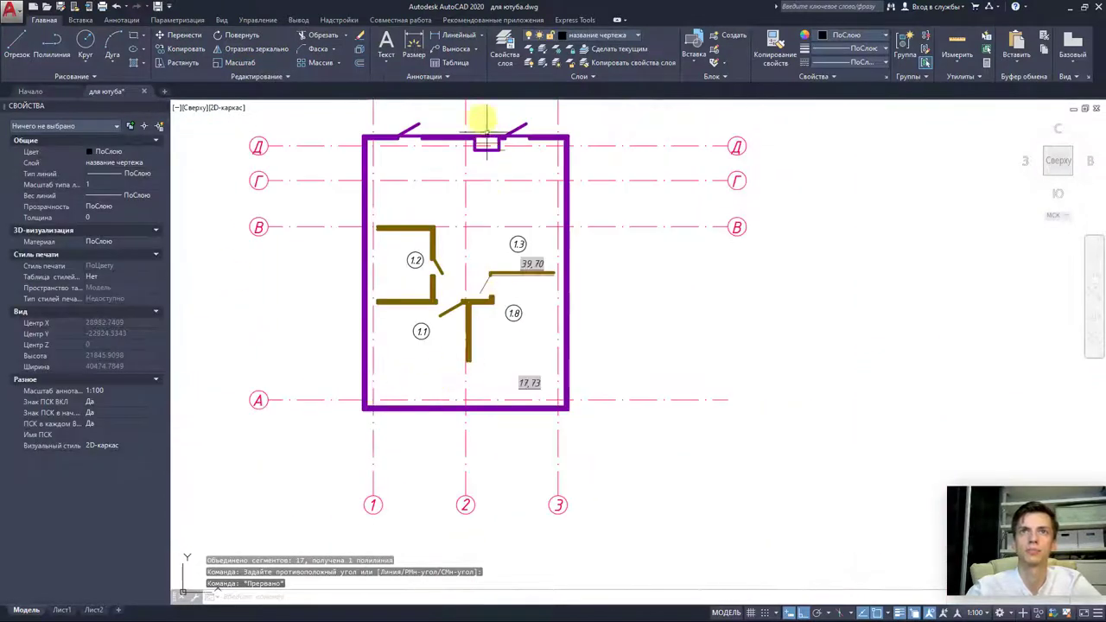
- Turn all hidden layers back on
{"action": "left_click", "coordinate": [528, 65]}
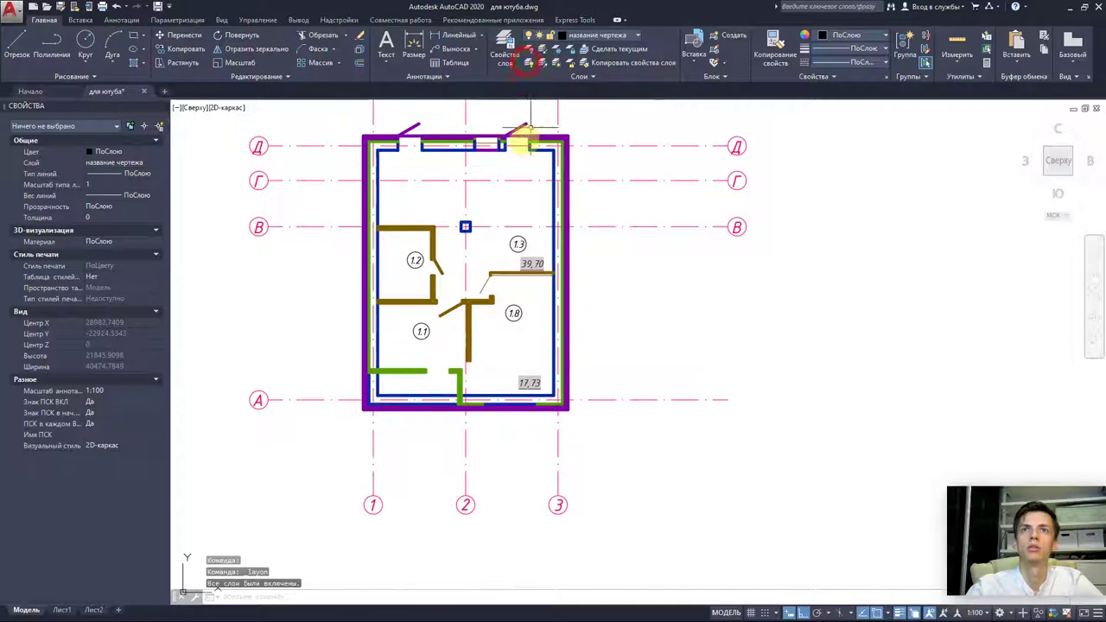
{"action": "scroll", "coordinate": [534, 125], "scroll_direction": "up", "scroll_amount": 4}
{"action": "scroll", "coordinate": [513, 216], "scroll_direction": "down", "scroll_amount": 4}
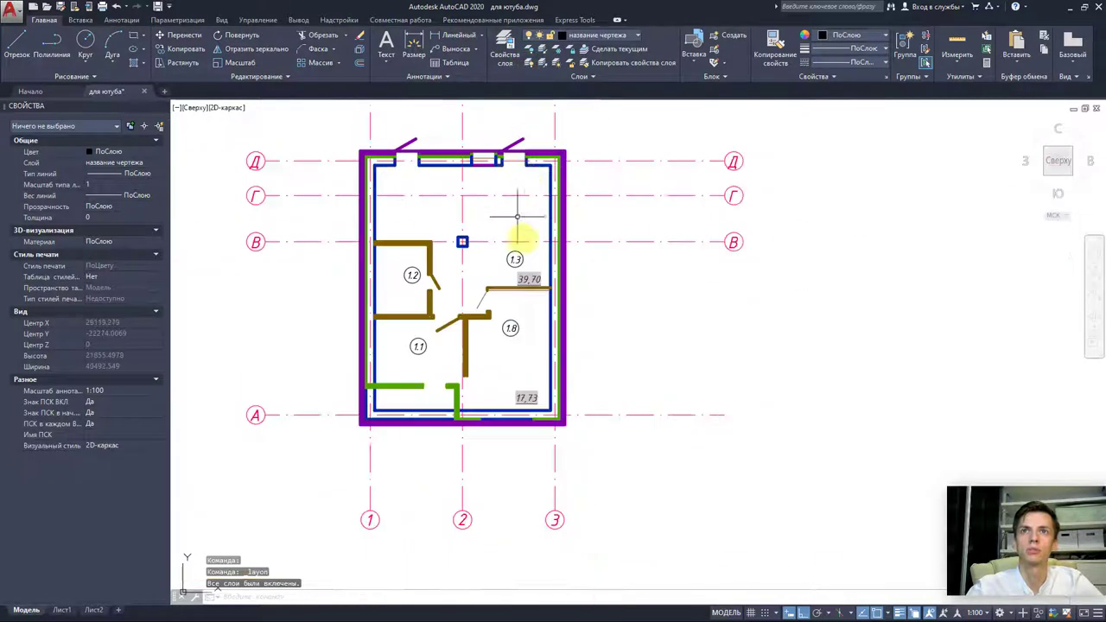
{"action": "scroll", "coordinate": [518, 383], "scroll_direction": "up", "scroll_amount": 4}
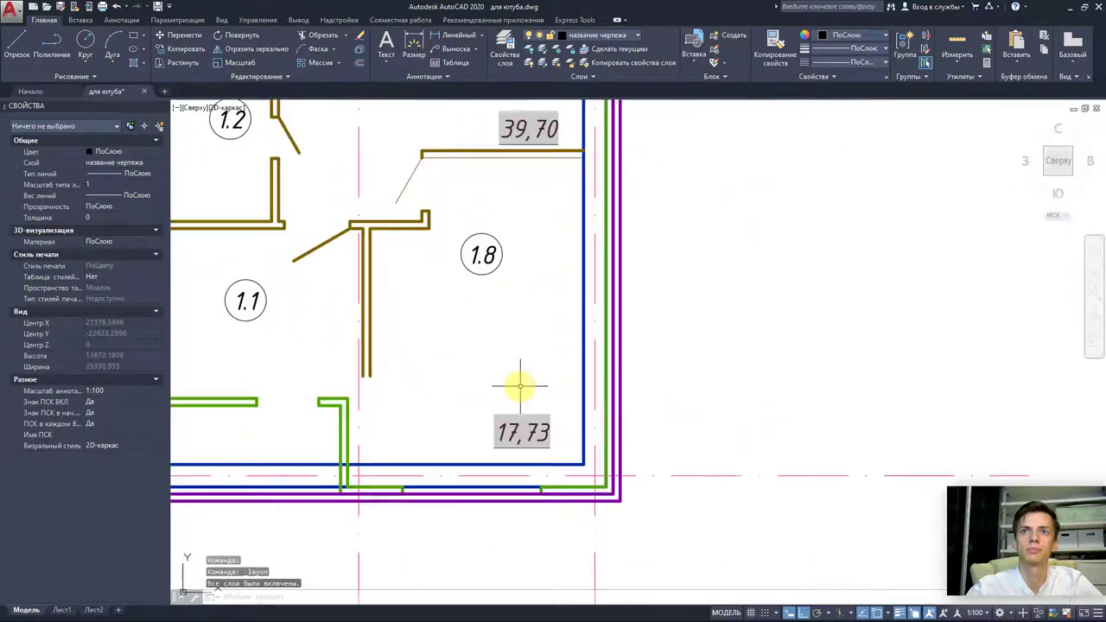
- Turn off the blue load-bearing wall layer and the purple облицовка cladding layer
{"action": "left_click", "coordinate": [531, 53]}
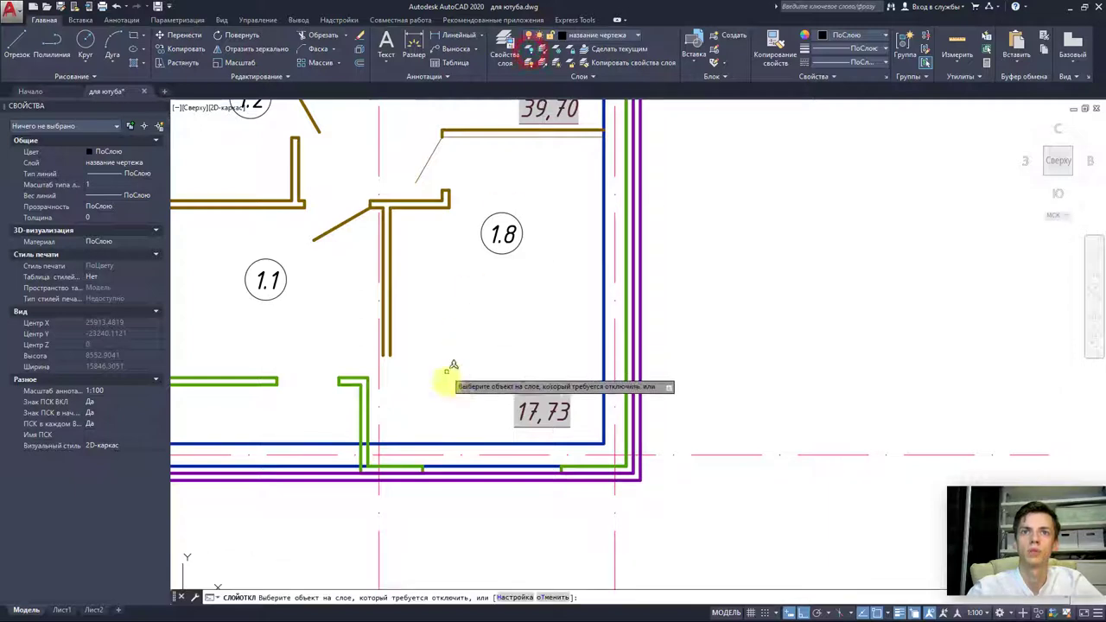
{"action": "left_click", "coordinate": [471, 444]}
{"action": "left_click", "coordinate": [457, 468]}
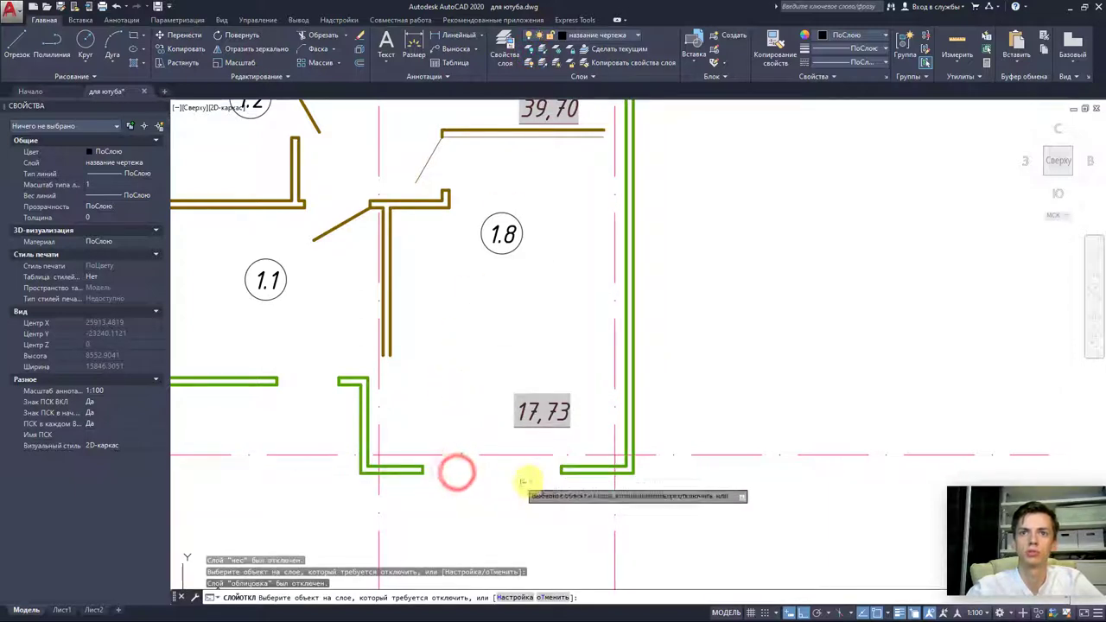
{"action": "key", "text": "Escape"}
{"action": "left_click", "coordinate": [573, 486]}
{"action": "key", "text": "Escape"}
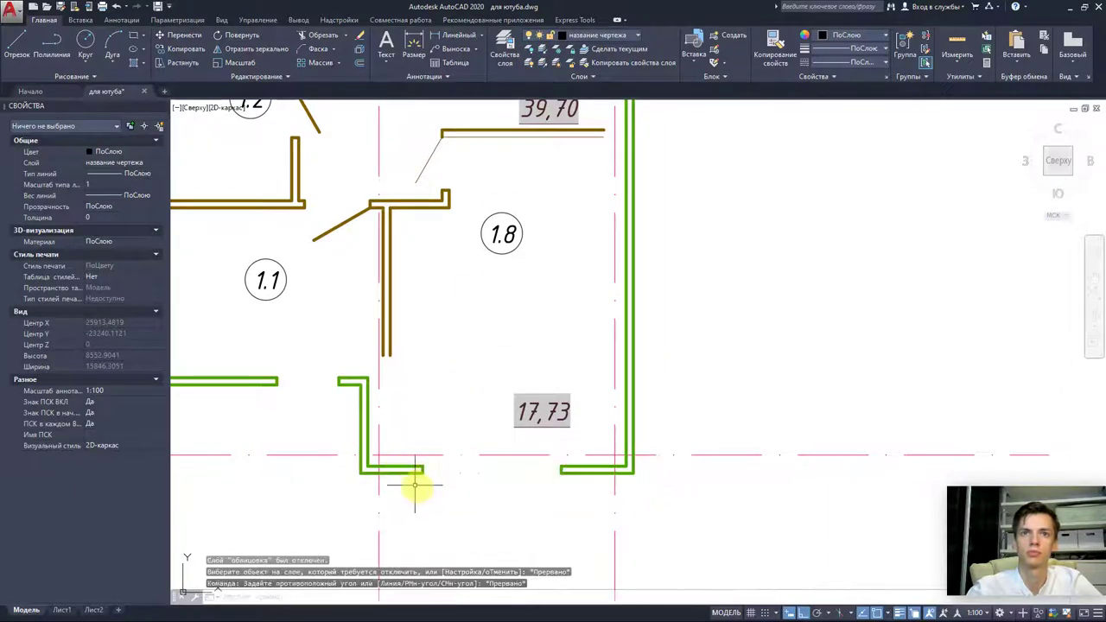
{"action": "left_click", "coordinate": [416, 471]}
{"action": "middle_click_drag", "start_coordinate": [415, 481], "coordinate": [546, 469]}
{"action": "left_click", "coordinate": [440, 433]}
- Explode the left and L-shaped insulation walls and chamfer both bottom-left corners
{"action": "left_click", "coordinate": [388, 357]}
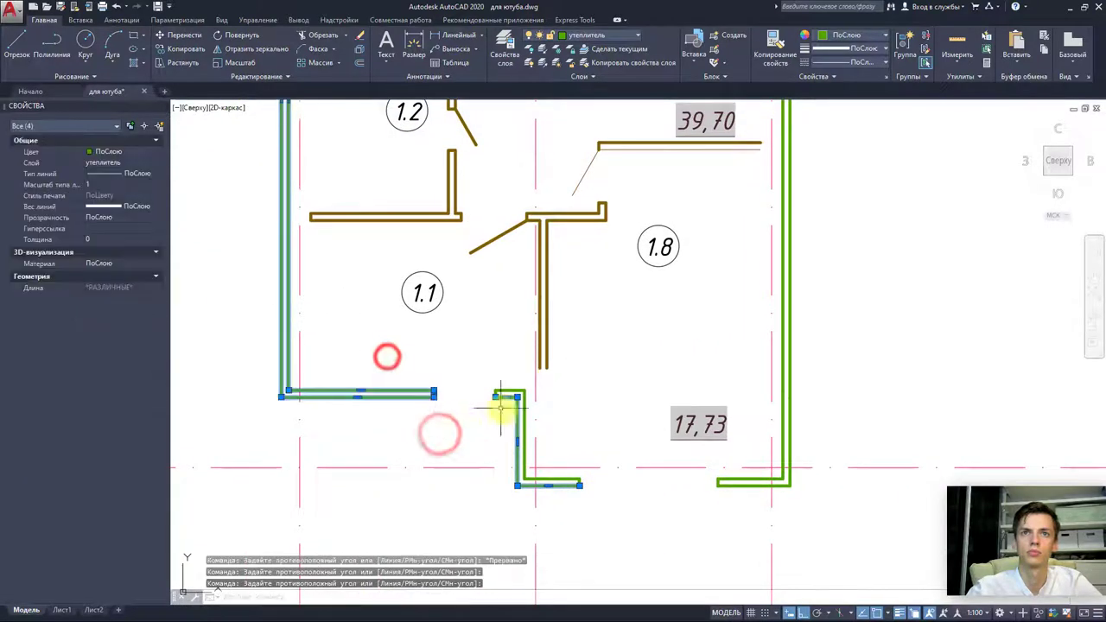
{"action": "left_click", "coordinate": [483, 363]}
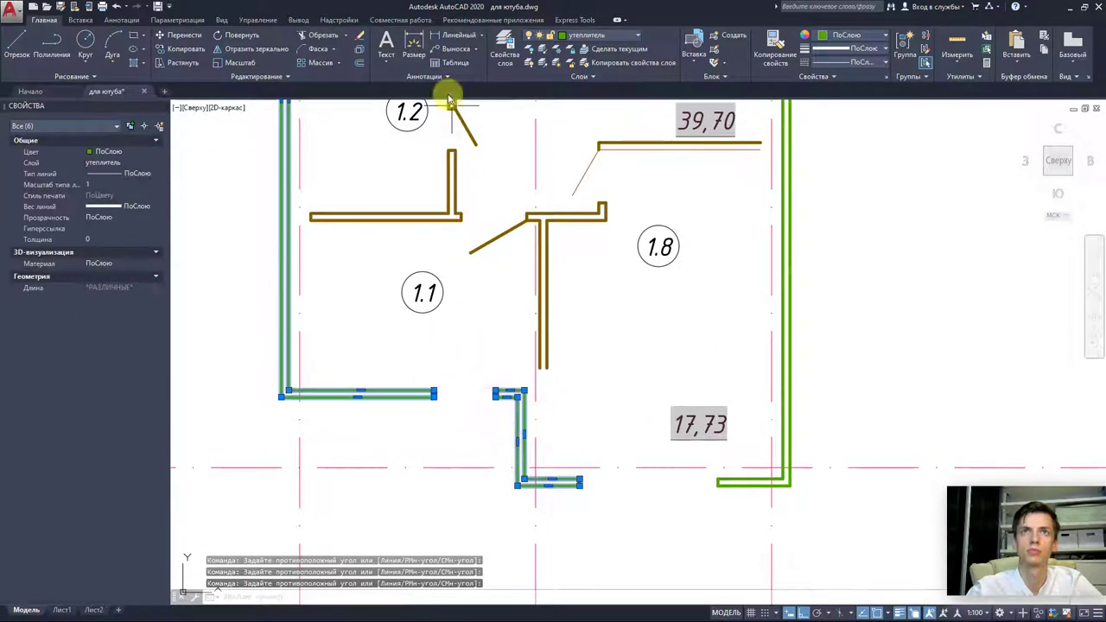
{"action": "left_click", "coordinate": [360, 50]}
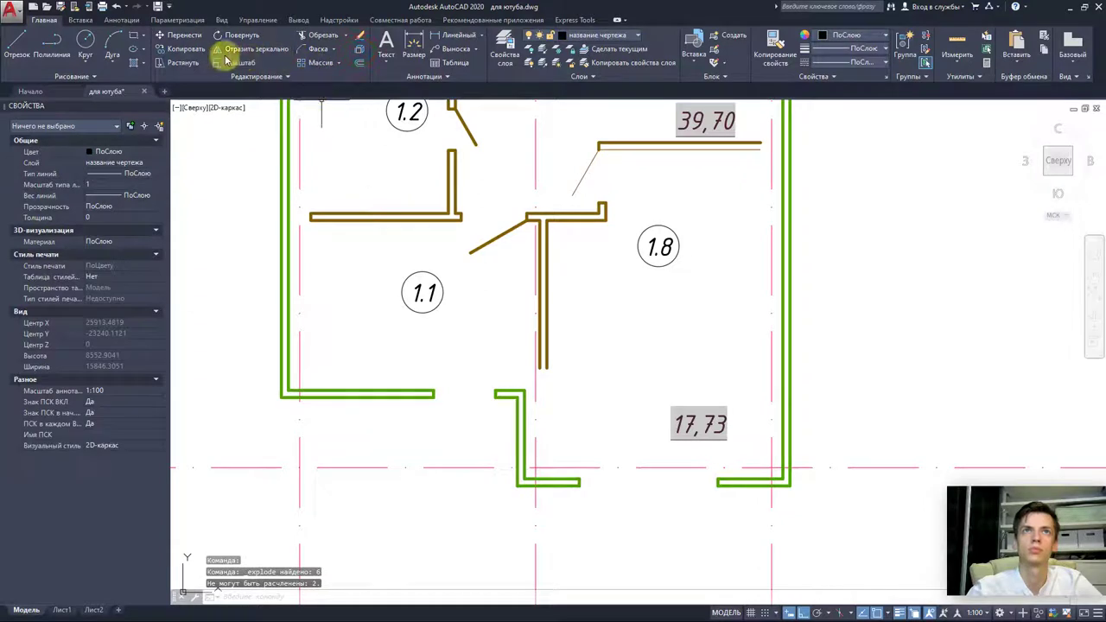
{"action": "left_click", "coordinate": [318, 50]}
{"action": "left_click", "coordinate": [287, 380]}
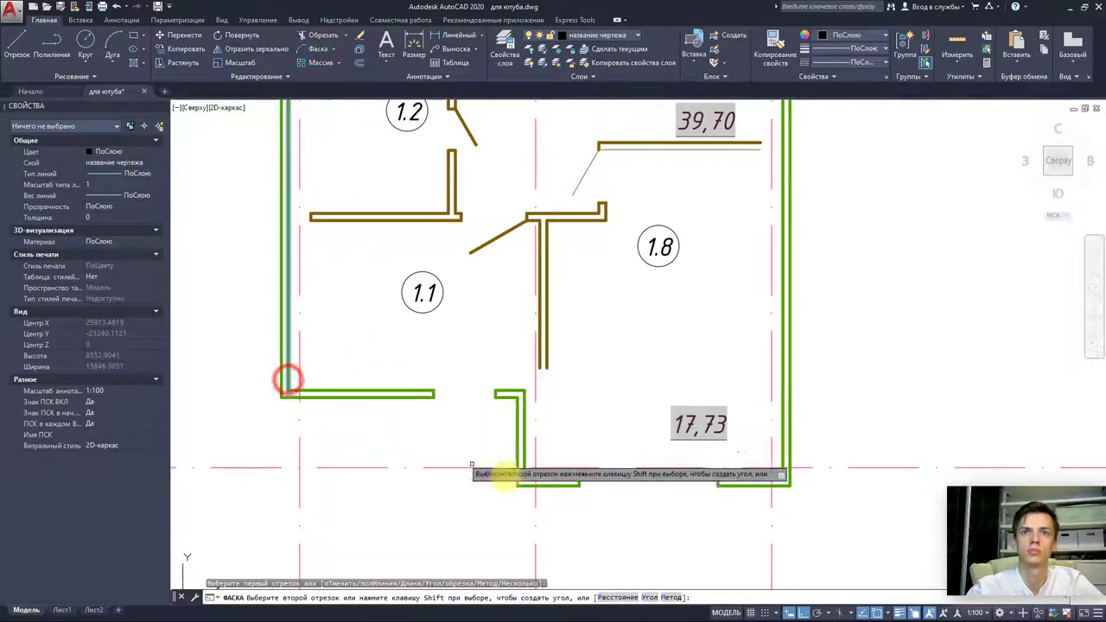
{"action": "left_click", "coordinate": [548, 477]}
{"action": "key", "text": "Return"}
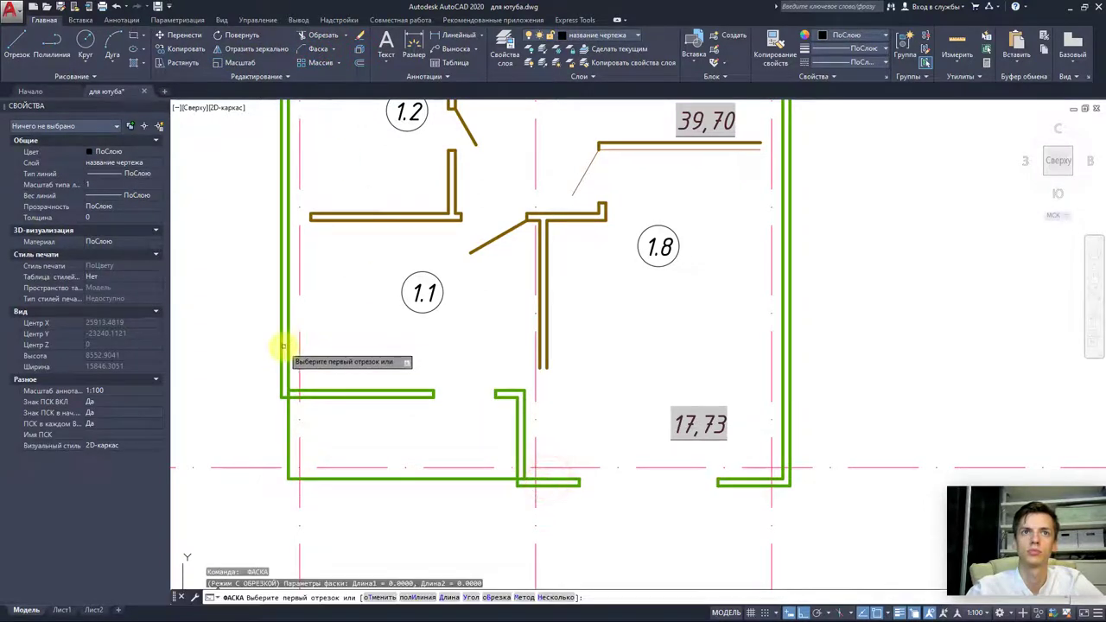
{"action": "left_click", "coordinate": [282, 346]}
{"action": "left_click", "coordinate": [548, 484]}
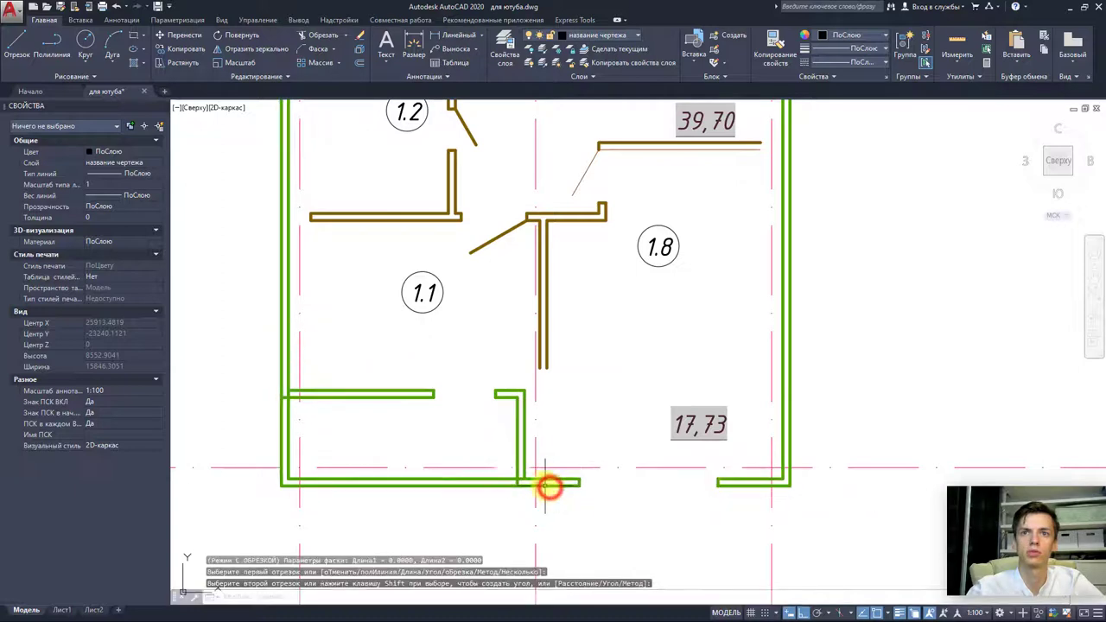
{"action": "key", "text": "Escape"}
- Erase the short leftover insulation segment at the bottom right
{"action": "left_click", "coordinate": [580, 481]}
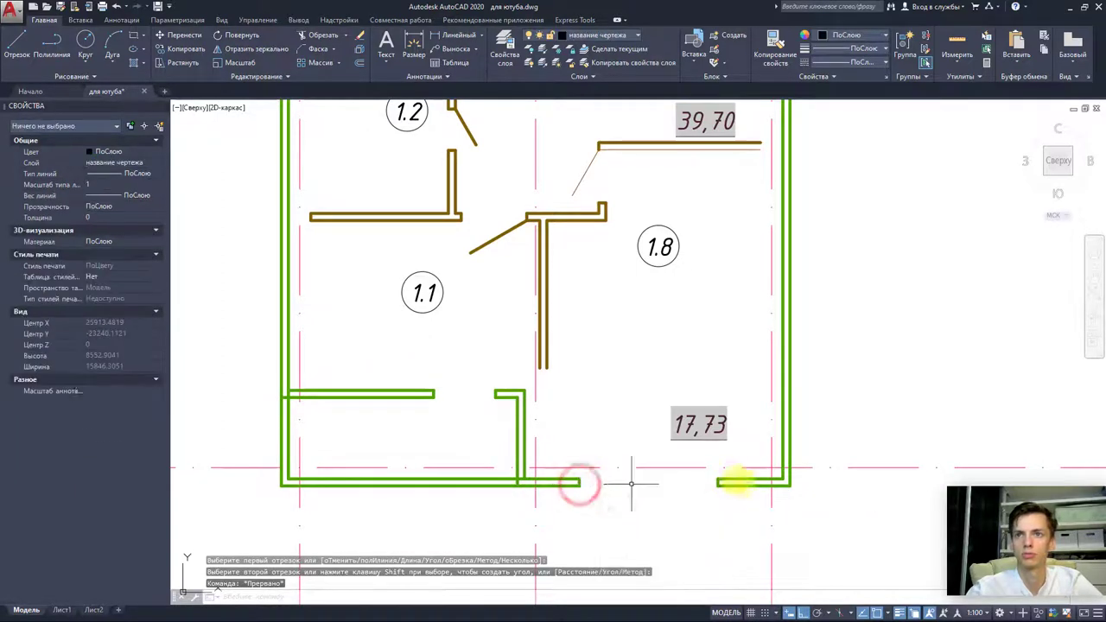
{"action": "left_click", "coordinate": [719, 484]}
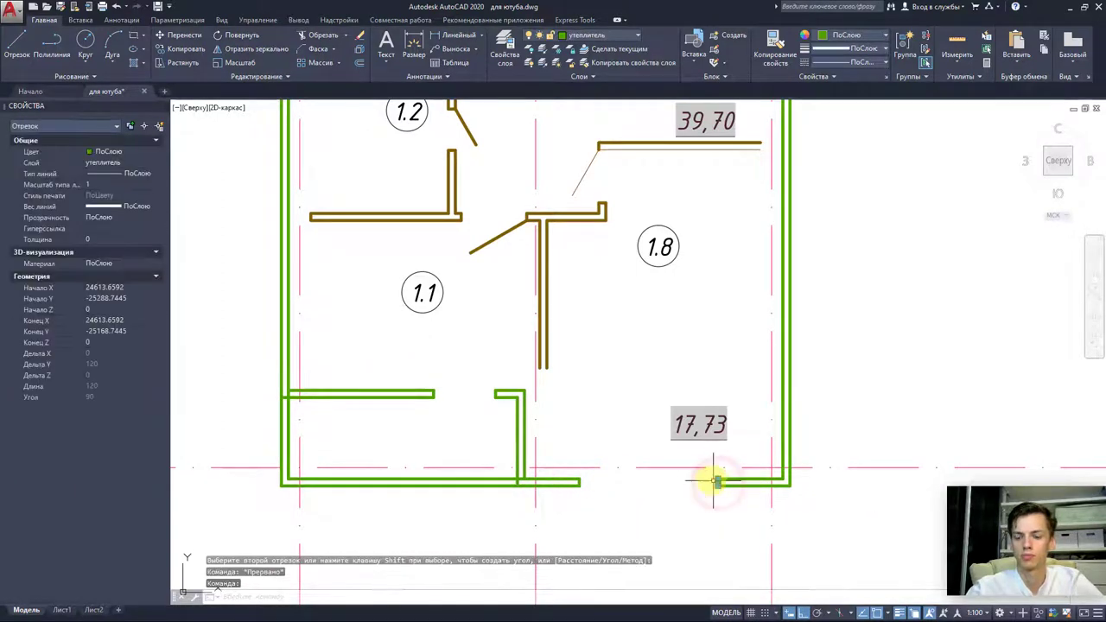
{"action": "key", "text": "Delete"}
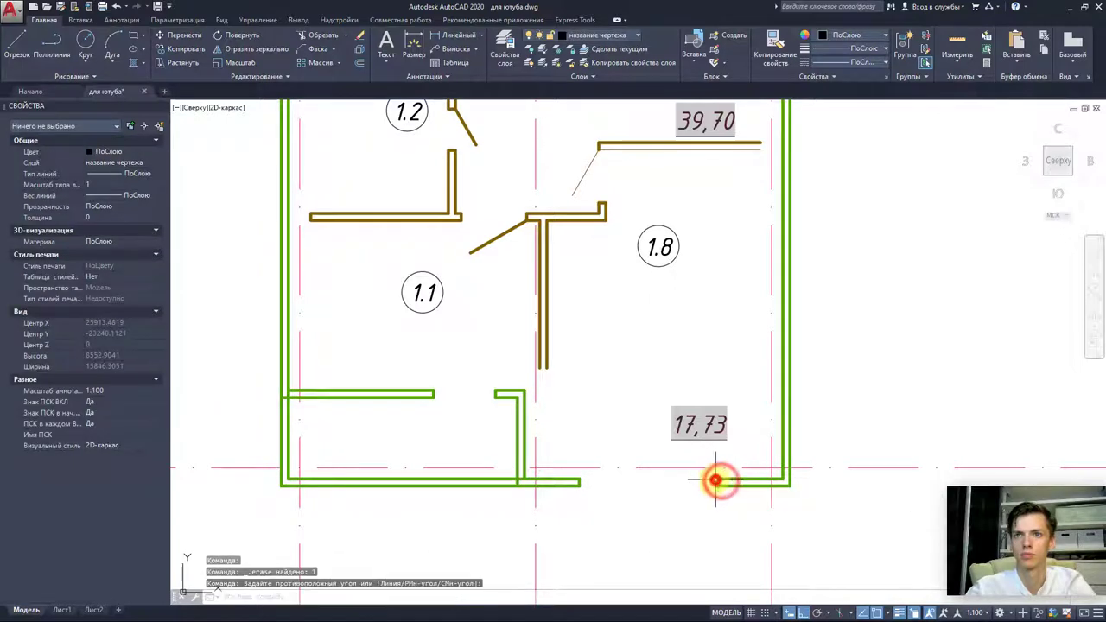
- Grip-stretch the outer bottom insulation line across the gap to close it
{"action": "left_click", "coordinate": [720, 480]}
{"action": "left_click", "coordinate": [719, 479]}
{"action": "left_click", "coordinate": [578, 480]}
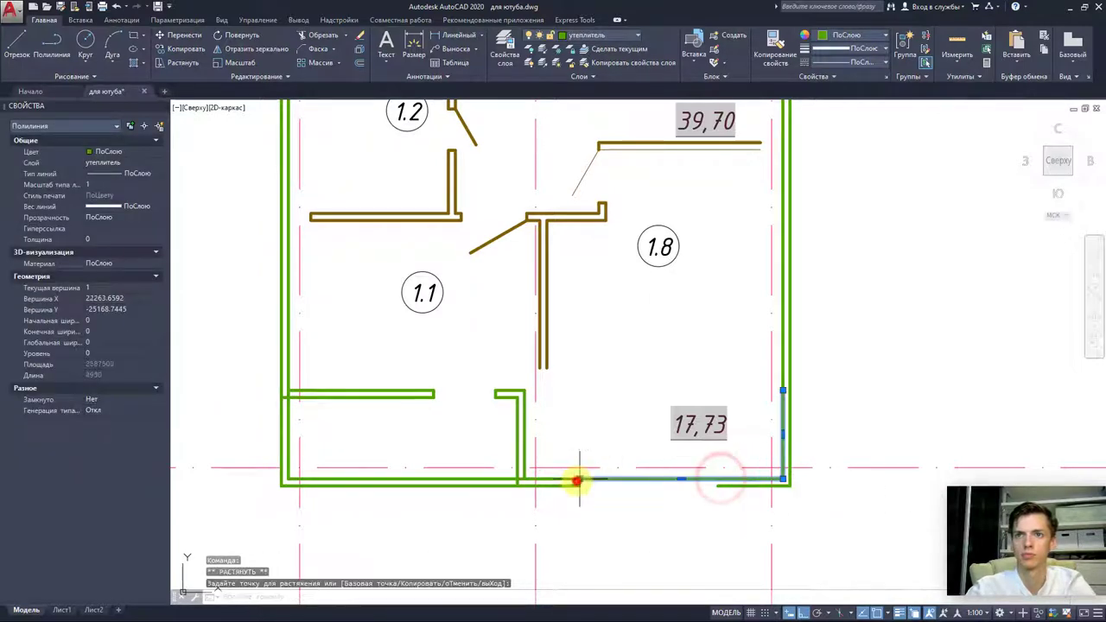
{"action": "scroll", "coordinate": [578, 480], "scroll_direction": "up", "scroll_amount": 5}
{"action": "scroll", "coordinate": [596, 475], "scroll_direction": "up", "scroll_amount": 1}
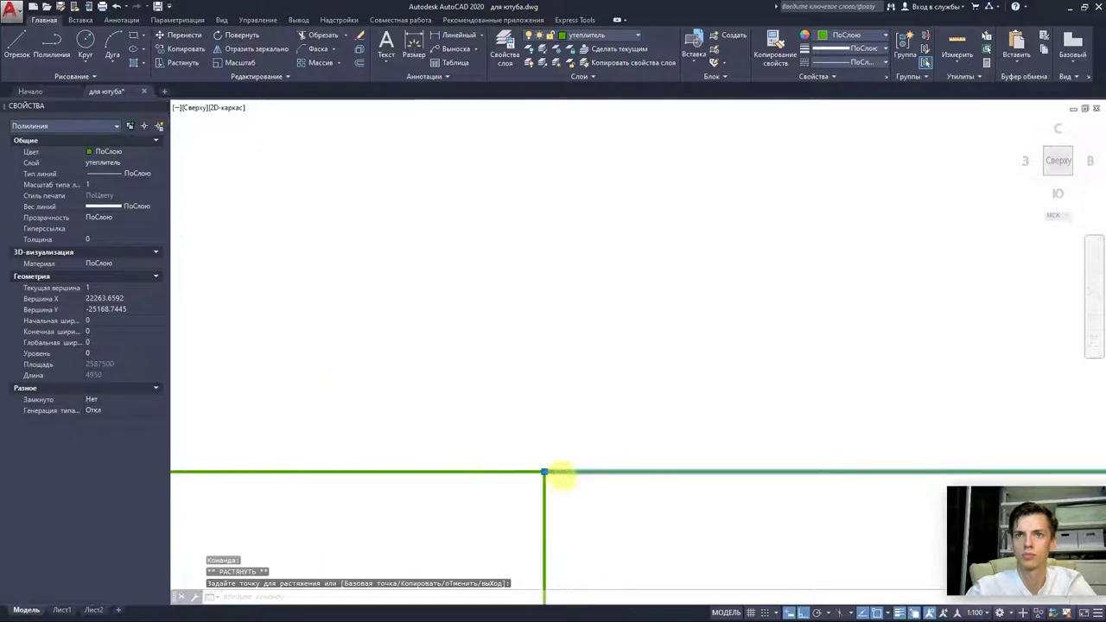
{"action": "scroll", "coordinate": [484, 457], "scroll_direction": "down", "scroll_amount": 2}
{"action": "scroll", "coordinate": [563, 464], "scroll_direction": "down", "scroll_amount": 3}
{"action": "scroll", "coordinate": [666, 486], "scroll_direction": "up", "scroll_amount": 3}
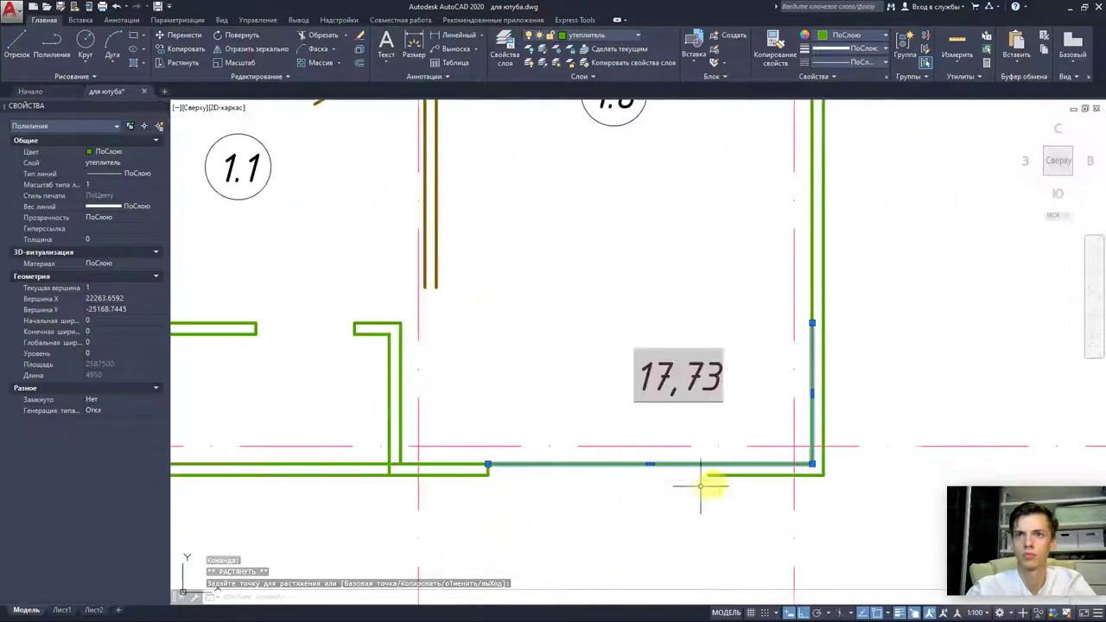
{"action": "left_click", "coordinate": [717, 477]}
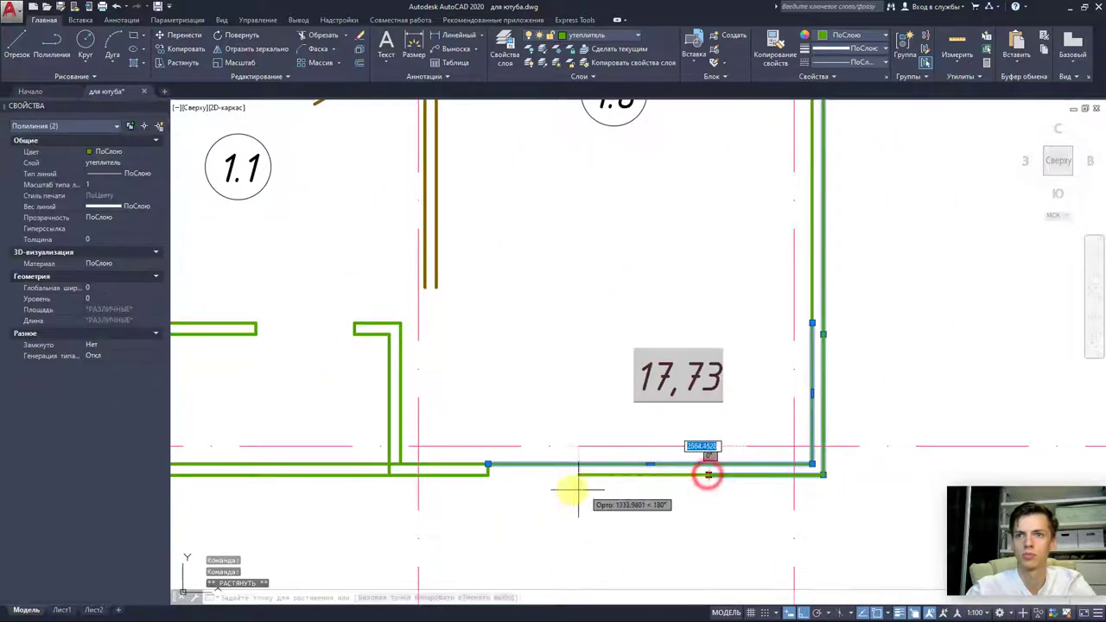
{"action": "left_click", "coordinate": [489, 465]}
{"action": "scroll", "coordinate": [488, 471], "scroll_direction": "down", "scroll_amount": 3}
{"action": "key", "text": "Escape"}
- Erase the small partition's wall pieces and the short lower-left wall stub
{"action": "middle_click_drag", "start_coordinate": [417, 416], "coordinate": [489, 420]}
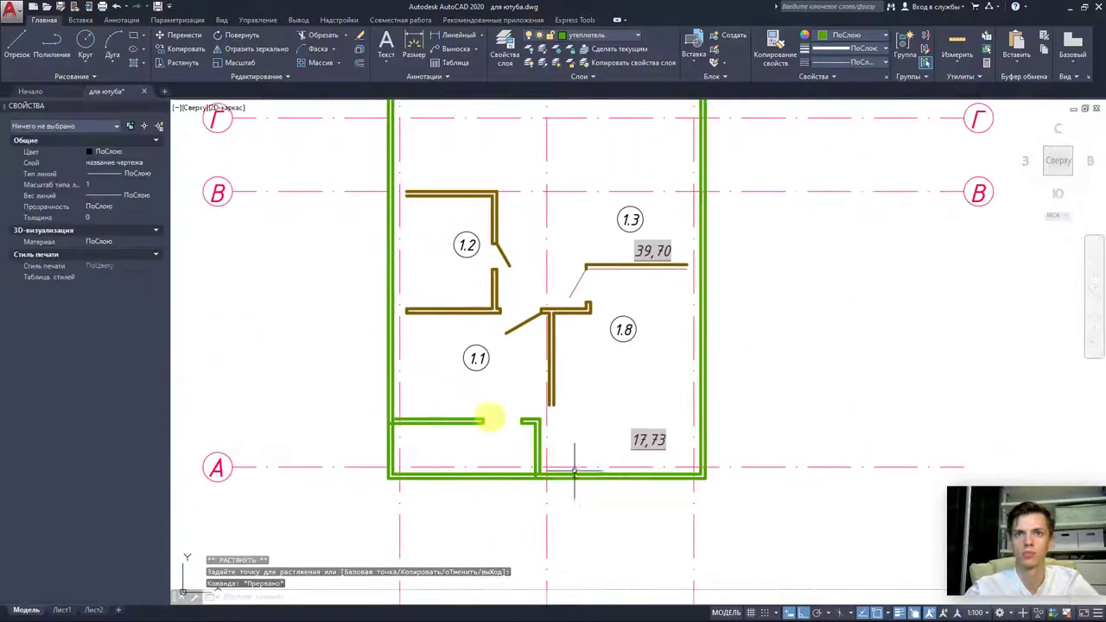
{"action": "left_click", "coordinate": [496, 395]}
{"action": "left_click", "coordinate": [563, 515]}
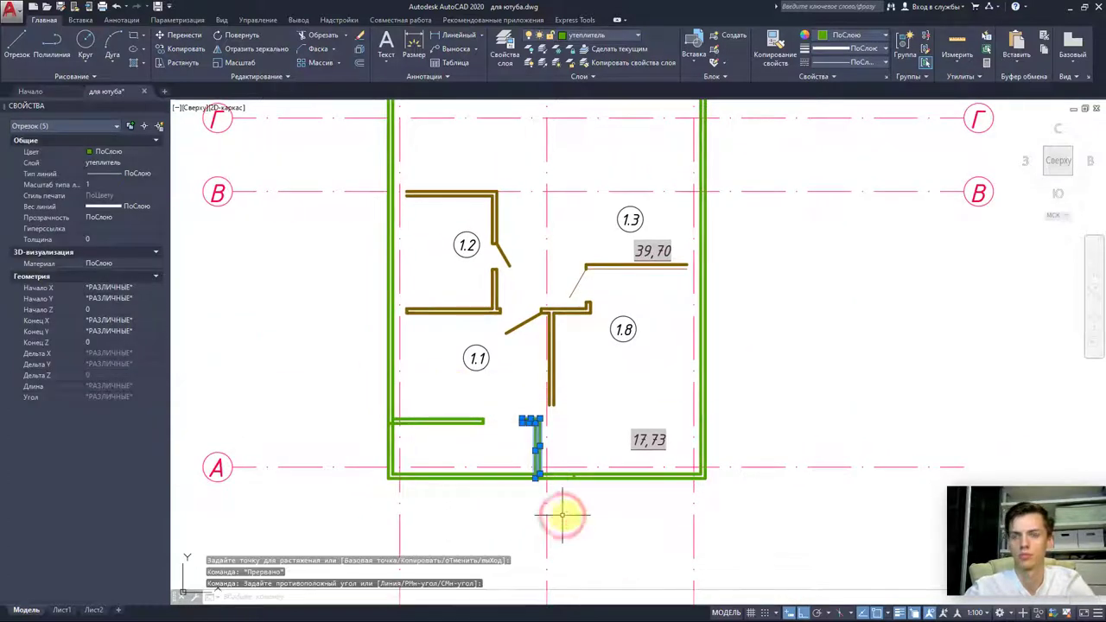
{"action": "key", "text": "Delete"}
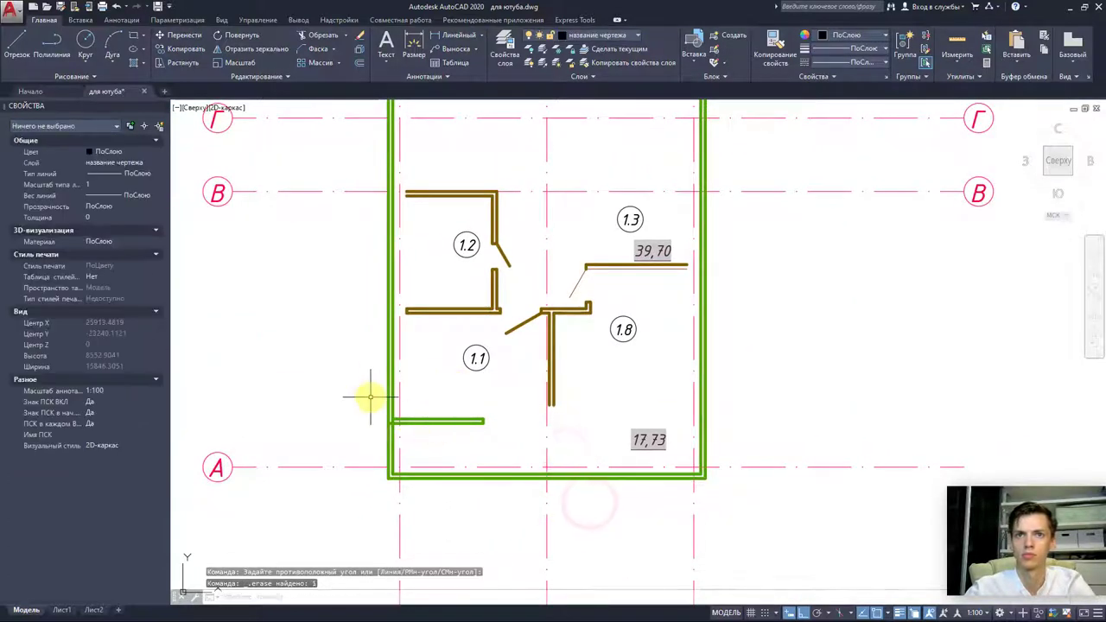
{"action": "left_click", "coordinate": [370, 397]}
{"action": "left_click", "coordinate": [516, 445]}
{"action": "key", "text": "Delete"}
- Select the whole plan and Join its 23 loose segments into 3 polylines
{"action": "scroll", "coordinate": [568, 410], "scroll_direction": "down", "scroll_amount": 2}
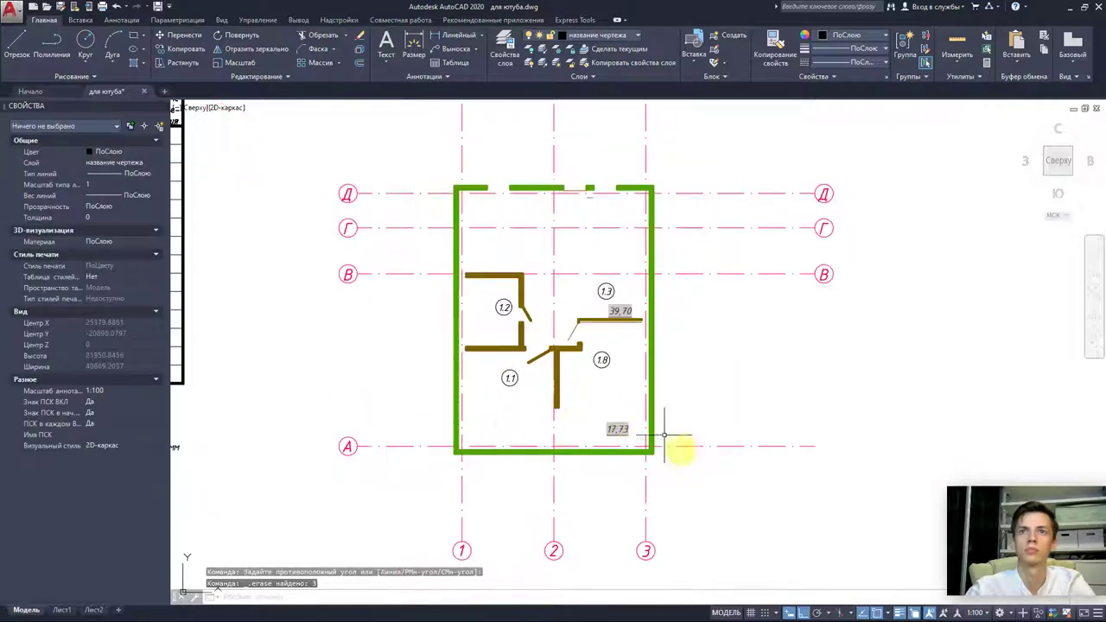
{"action": "left_click", "coordinate": [711, 494]}
{"action": "left_click", "coordinate": [414, 102]}
{"action": "scroll", "coordinate": [592, 383], "scroll_direction": "up", "scroll_amount": 4}
{"action": "scroll", "coordinate": [638, 397], "scroll_direction": "up", "scroll_amount": 2}
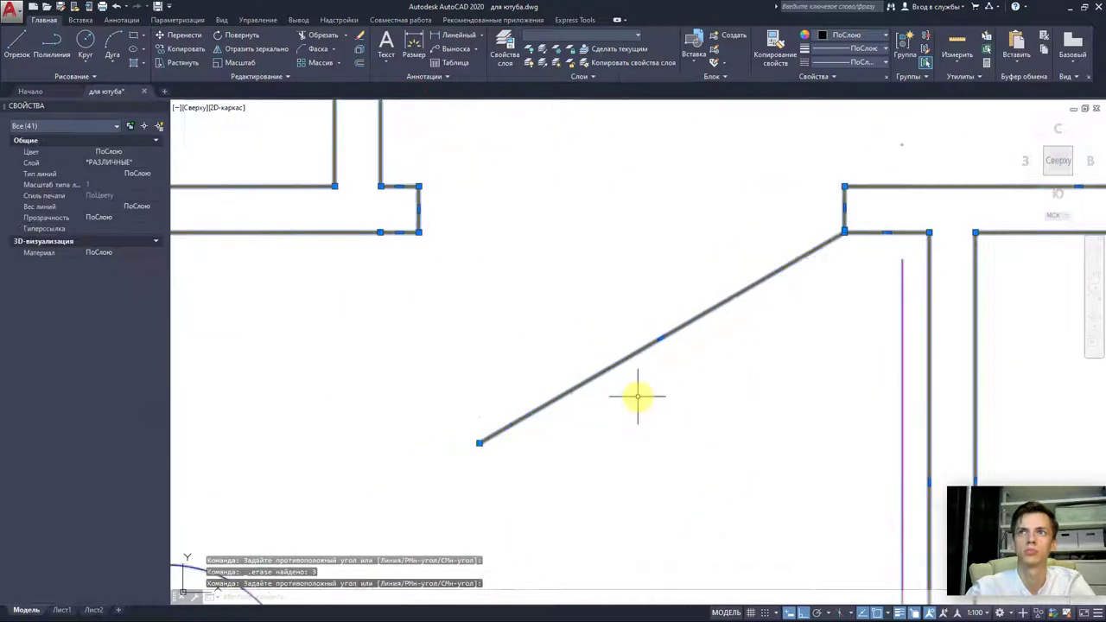
{"action": "scroll", "coordinate": [638, 397], "scroll_direction": "down", "scroll_amount": 3}
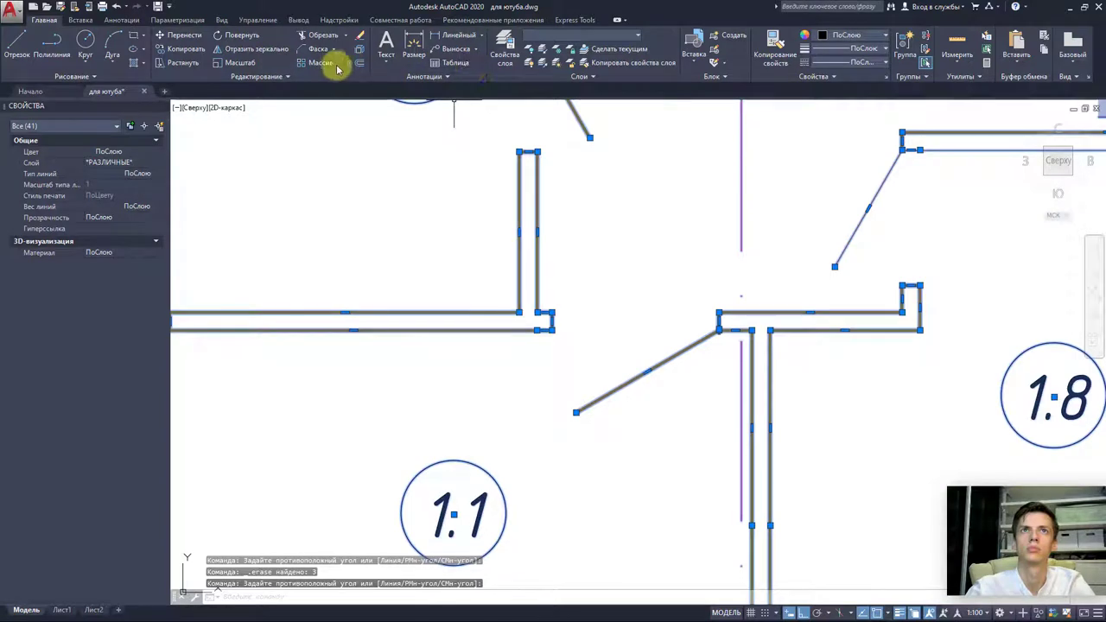
{"action": "left_click", "coordinate": [299, 75]}
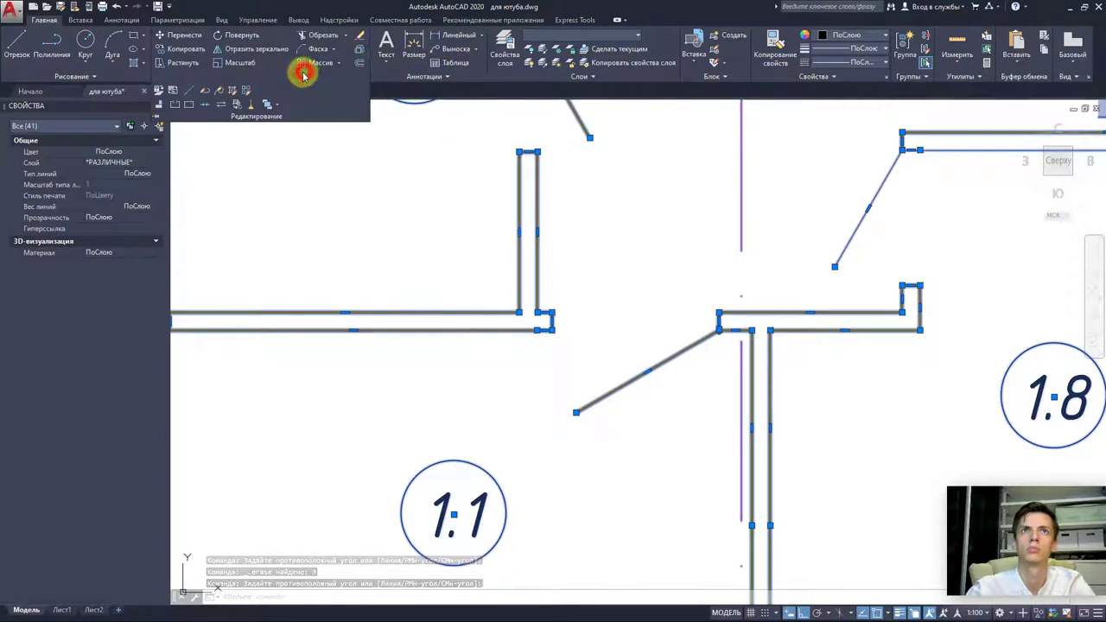
{"action": "left_click", "coordinate": [208, 104]}
{"action": "scroll", "coordinate": [698, 320], "scroll_direction": "down", "scroll_amount": 3}
{"action": "key", "text": "Escape"}
{"action": "key", "text": "Escape"}
- Check that the T-shaped partition and the room 1.2 partition are single polylines
{"action": "left_click", "coordinate": [686, 334]}
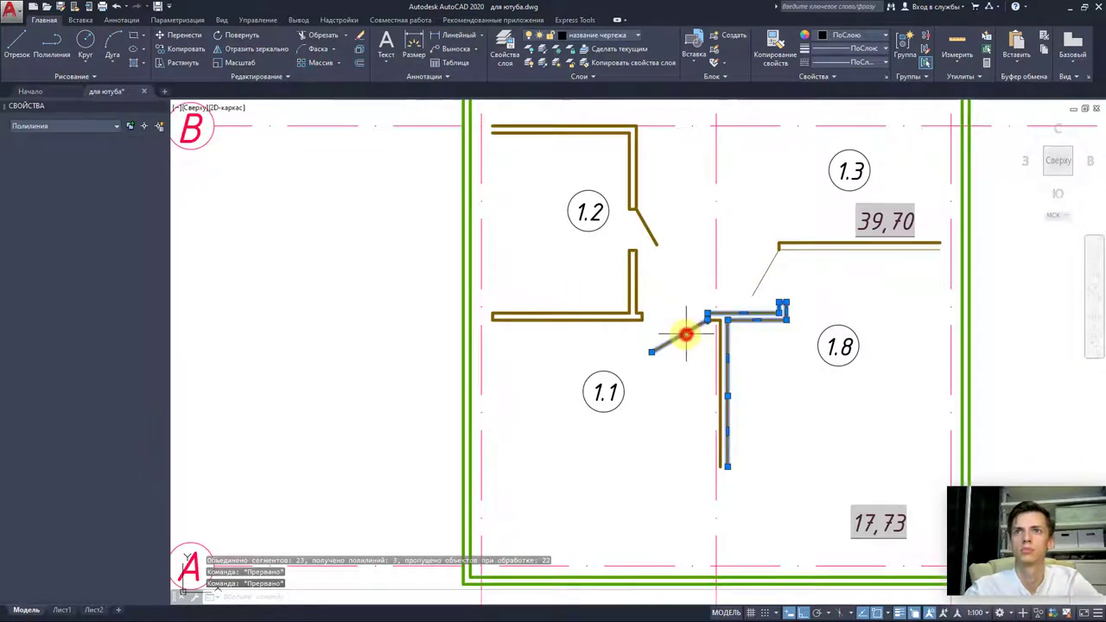
{"action": "key", "text": "Escape"}
{"action": "middle_click_drag", "start_coordinate": [652, 197], "coordinate": [600, 247]}
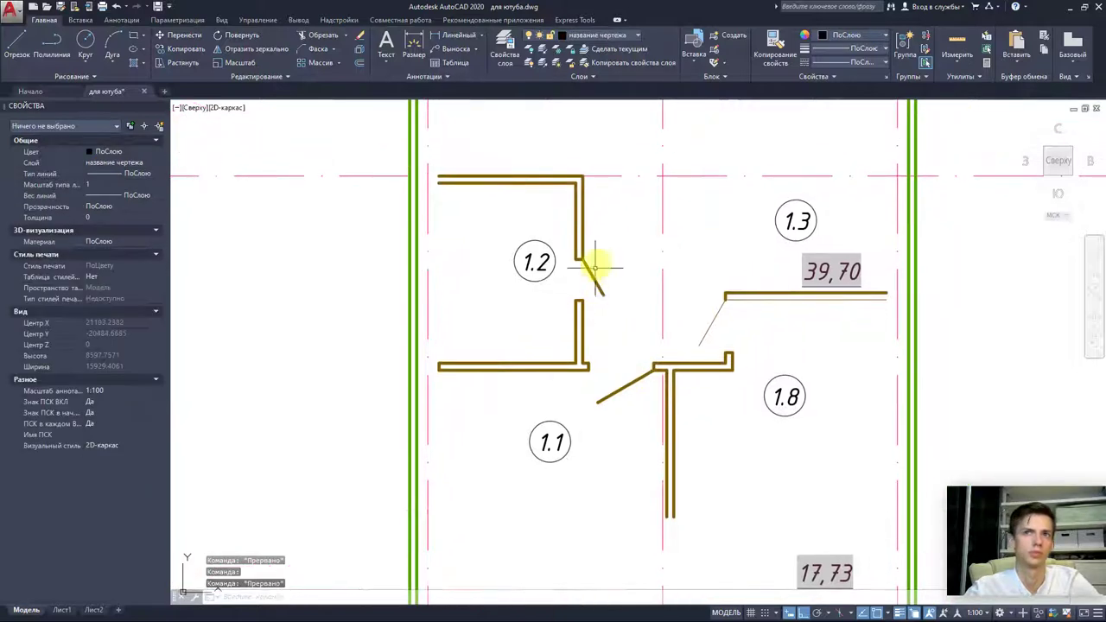
{"action": "left_click", "coordinate": [595, 279]}
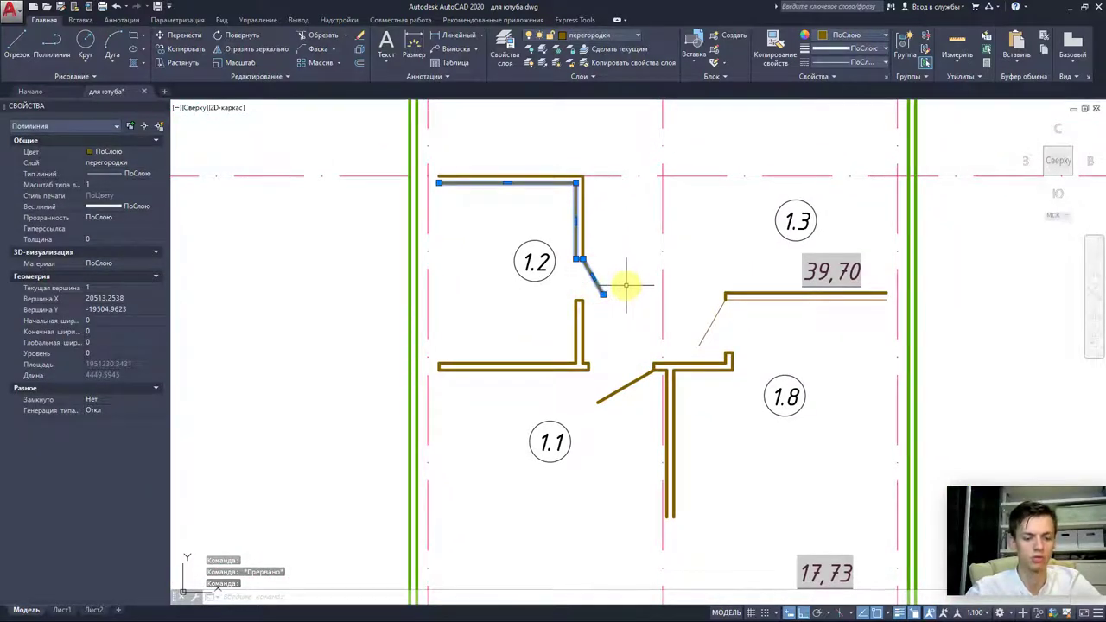
{"action": "scroll", "coordinate": [627, 285], "scroll_direction": "down", "scroll_amount": 2}
{"action": "middle_click_drag", "start_coordinate": [625, 292], "coordinate": [535, 309]}
- Explode the T-shaped partition by room 1.8 and delete the diagonal door line
{"action": "key", "text": "Escape"}
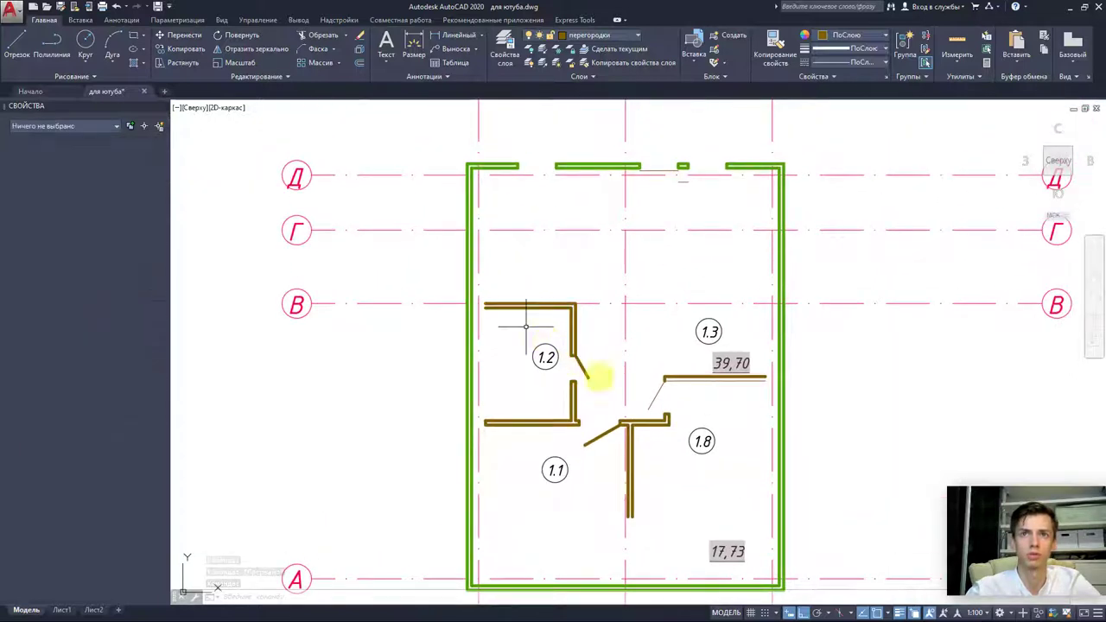
{"action": "scroll", "coordinate": [678, 389], "scroll_direction": "up", "scroll_amount": 5}
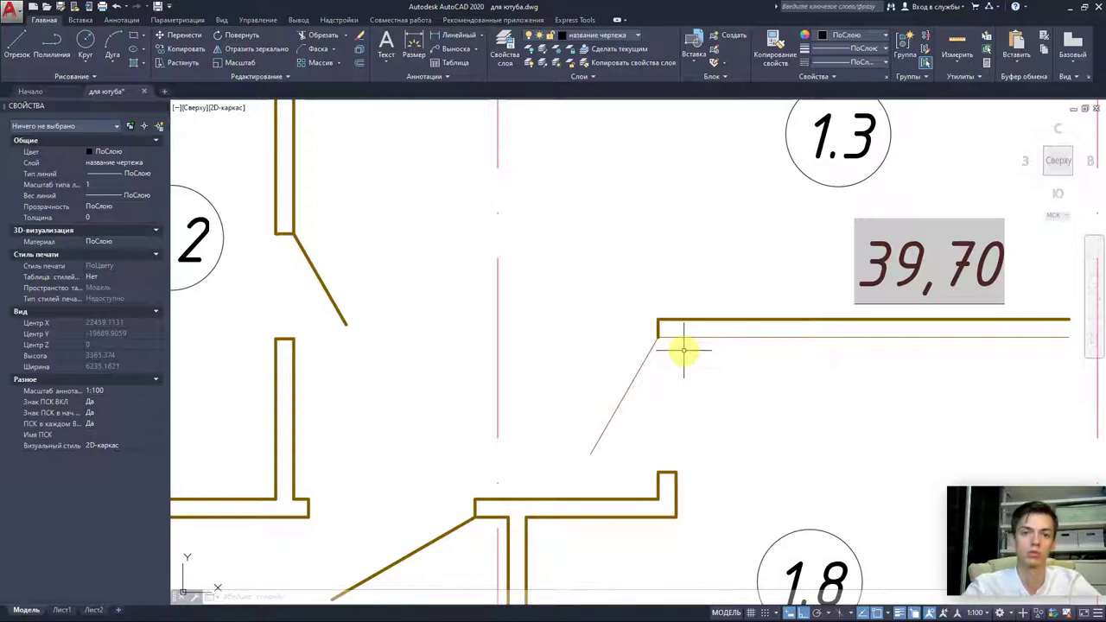
{"action": "scroll", "coordinate": [648, 355], "scroll_direction": "down", "scroll_amount": 5}
{"action": "scroll", "coordinate": [605, 381], "scroll_direction": "up", "scroll_amount": 1}
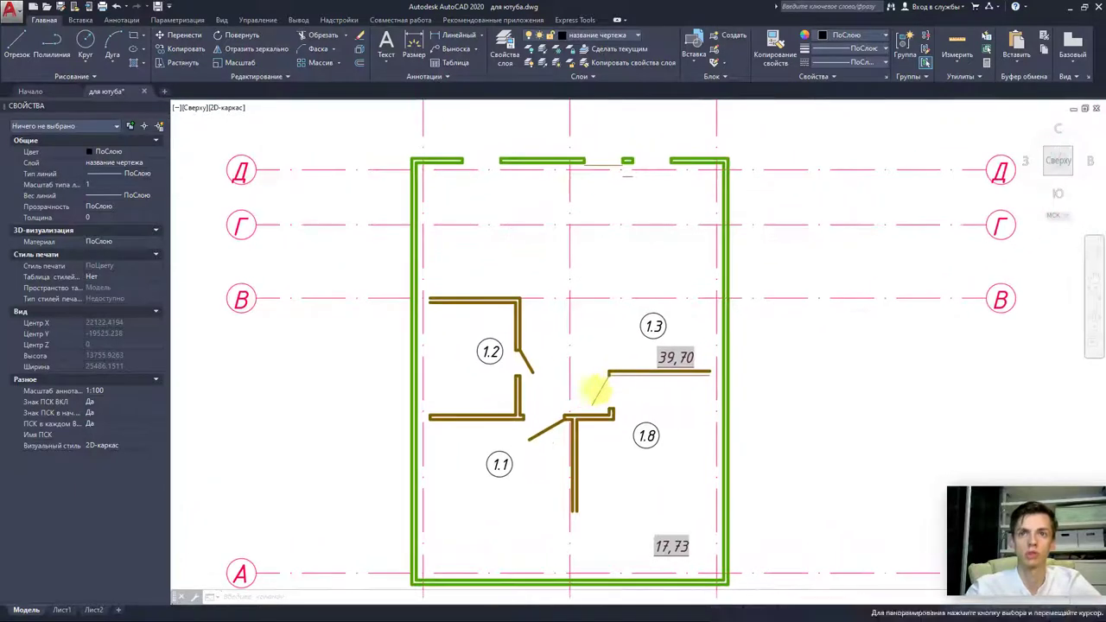
{"action": "scroll", "coordinate": [558, 423], "scroll_direction": "up", "scroll_amount": 1}
{"action": "left_click", "coordinate": [558, 429]}
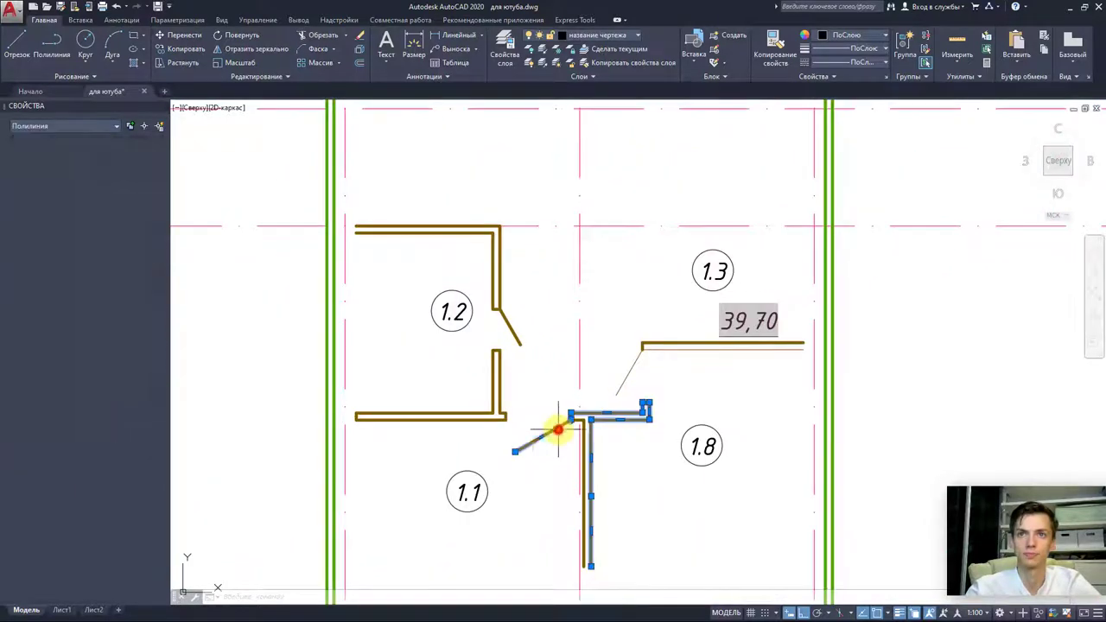
{"action": "left_click", "coordinate": [359, 49]}
{"action": "scroll", "coordinate": [554, 442], "scroll_direction": "up", "scroll_amount": 3}
{"action": "left_click", "coordinate": [548, 397]}
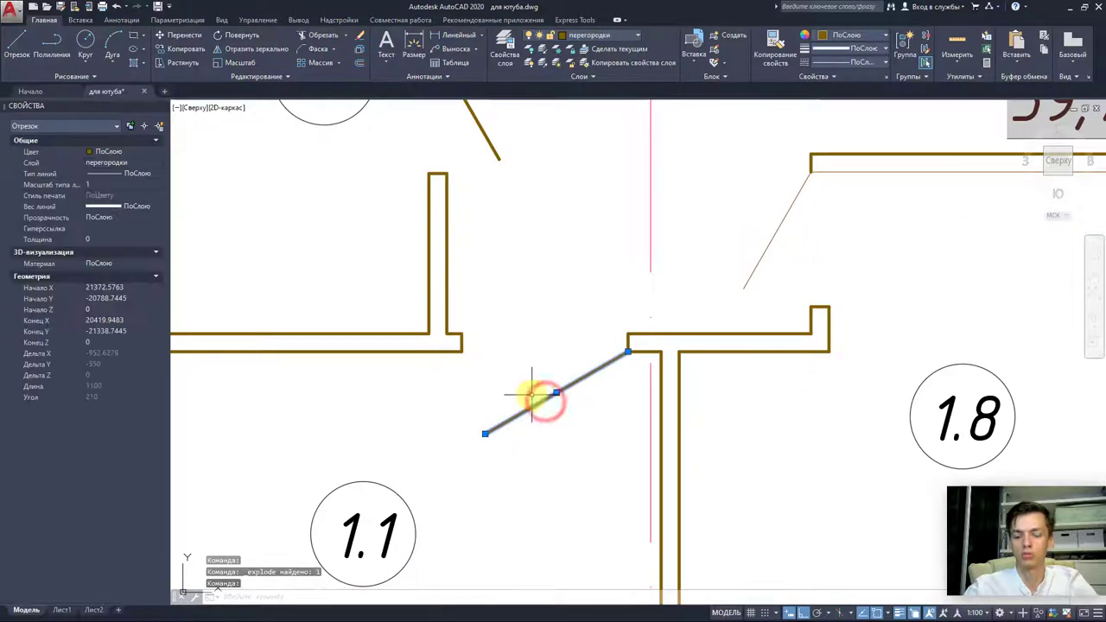
{"action": "key", "text": "Delete"}
- Explode the thin polyline near room 1.3 and erase its small diagonal segment
{"action": "middle_click_drag", "start_coordinate": [792, 262], "coordinate": [637, 344]}
{"action": "left_click", "coordinate": [613, 324]}
{"action": "scroll", "coordinate": [605, 326], "scroll_direction": "down", "scroll_amount": 2}
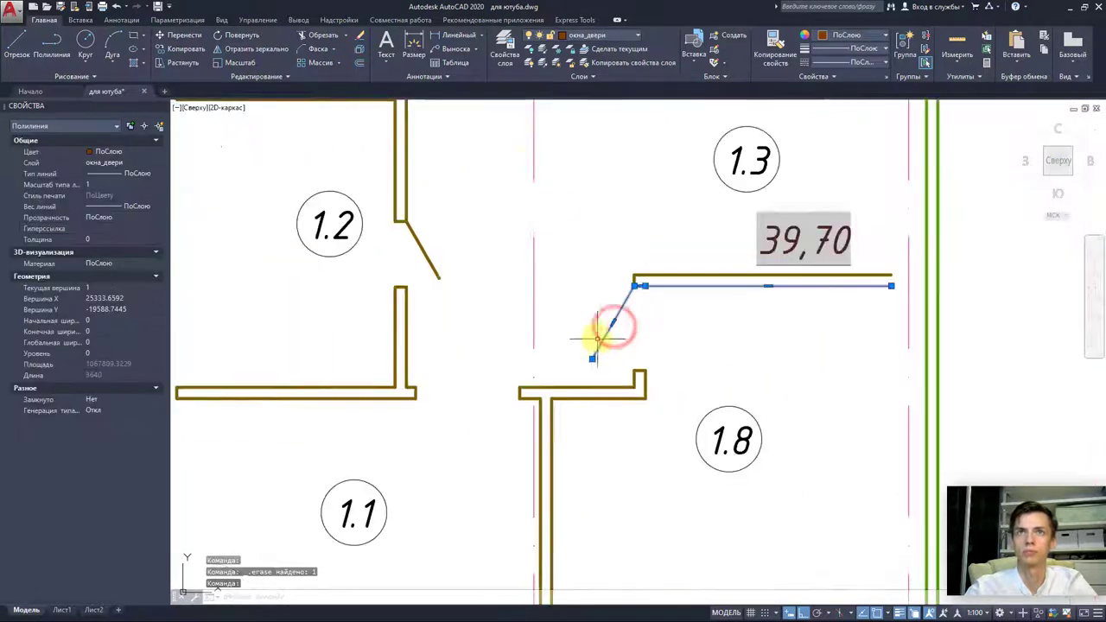
{"action": "left_click", "coordinate": [359, 63]}
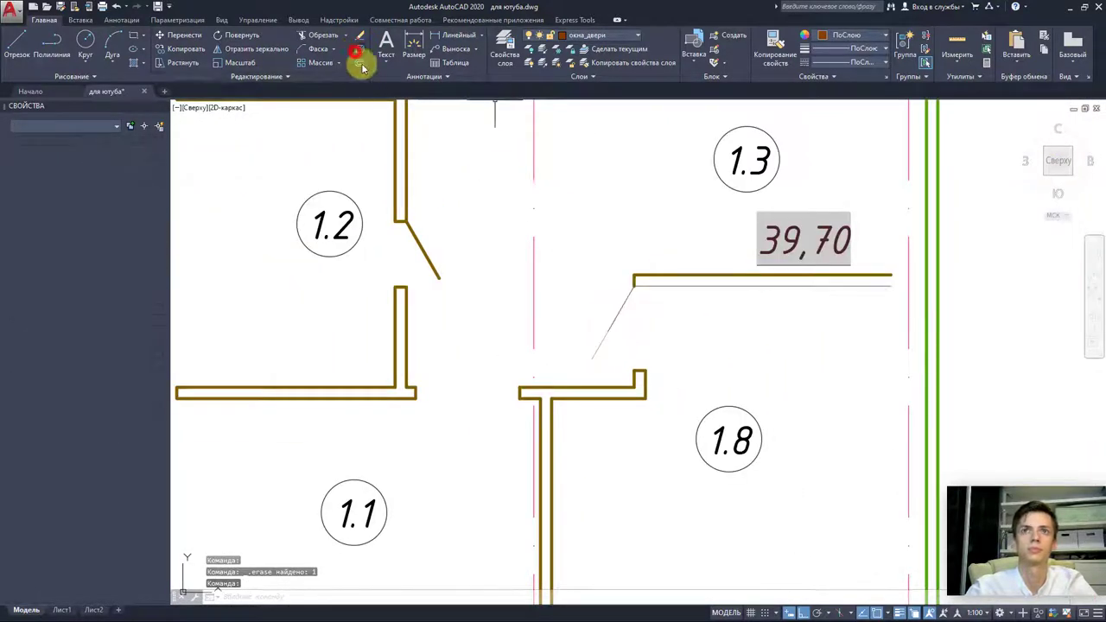
{"action": "left_click", "coordinate": [614, 313]}
{"action": "left_click", "coordinate": [596, 346]}
{"action": "key", "text": "Delete"}
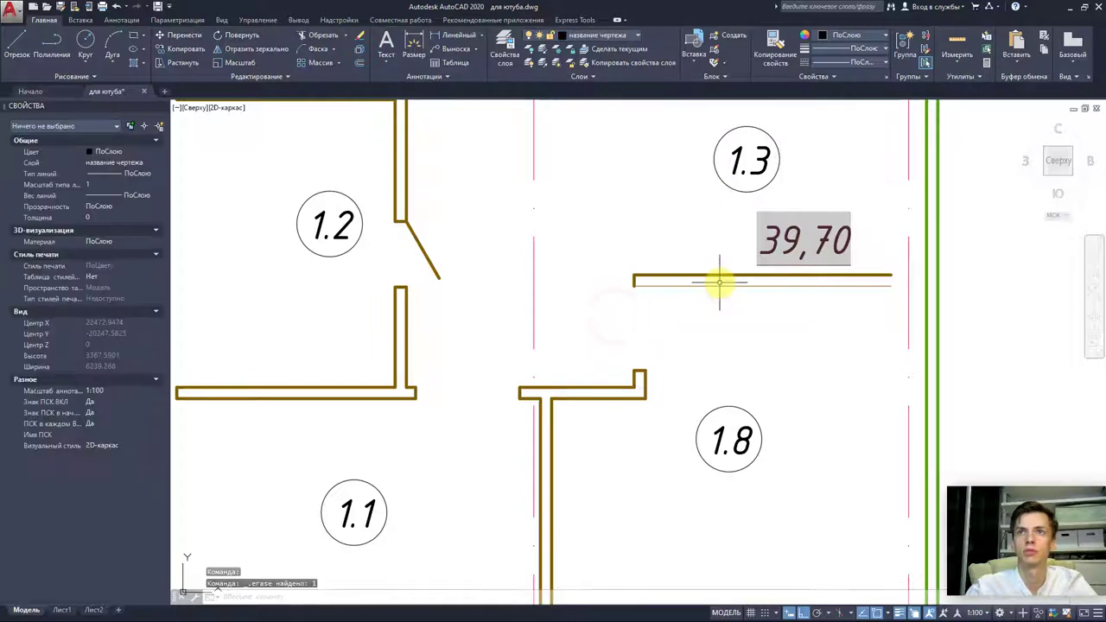
- Move the two short wall line segments beside room 1.3 onto the перегородки layer
{"action": "left_click", "coordinate": [720, 285]}
{"action": "scroll", "coordinate": [648, 286], "scroll_direction": "up", "scroll_amount": 3}
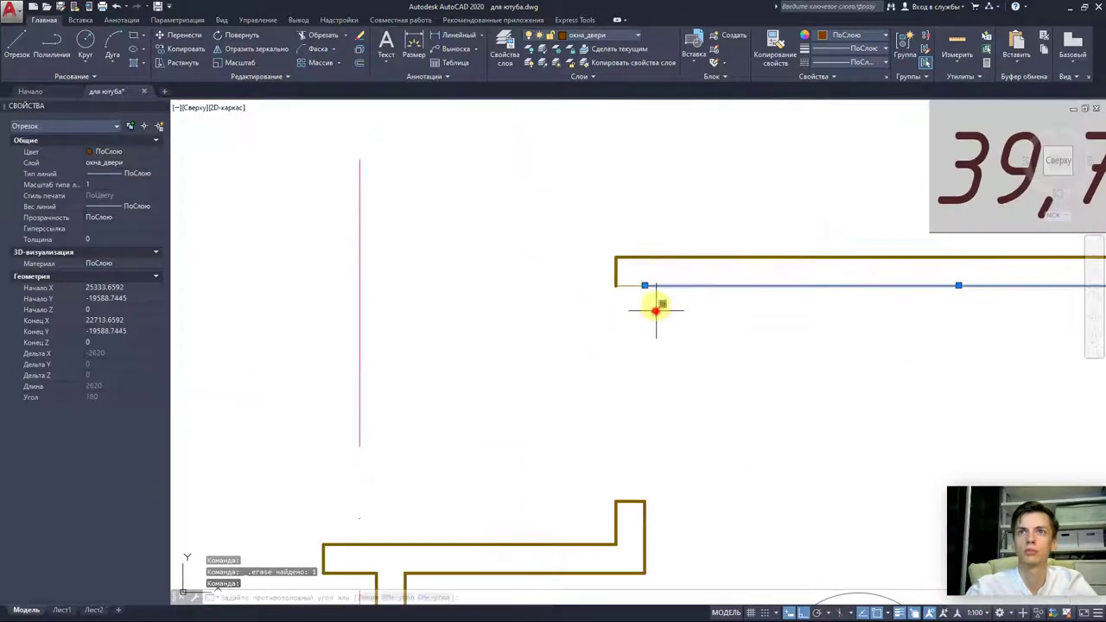
{"action": "left_click", "coordinate": [654, 309]}
{"action": "left_click", "coordinate": [630, 272]}
{"action": "left_click", "coordinate": [605, 35]}
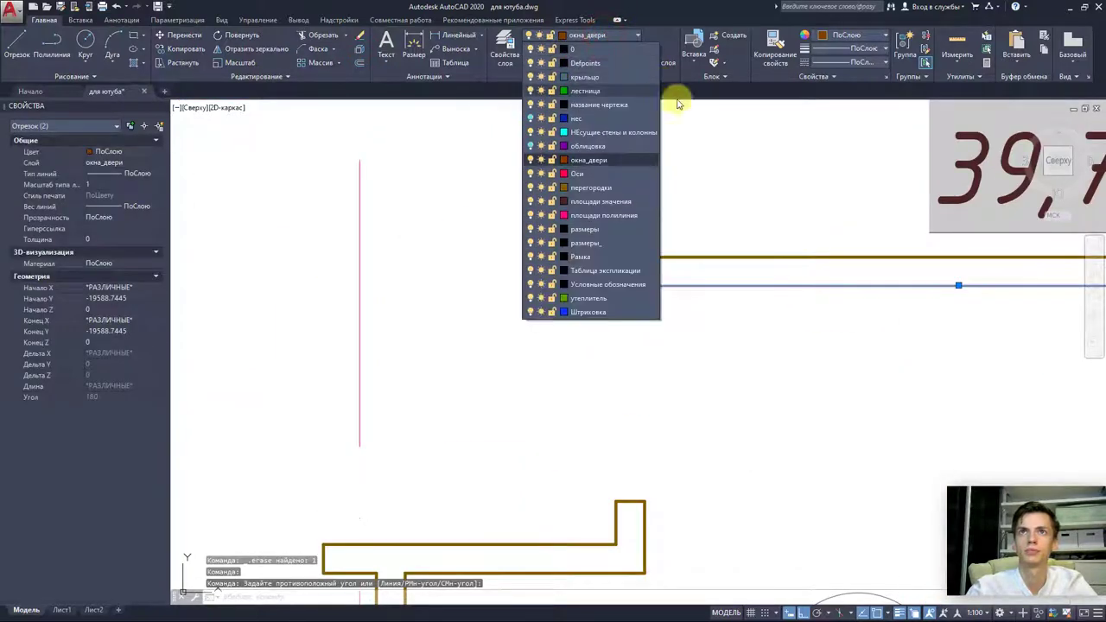
{"action": "left_click", "coordinate": [602, 187]}
- Explode the door polyline beside room 1.2 and delete its diagonal swing segment
{"action": "scroll", "coordinate": [625, 234], "scroll_direction": "down", "scroll_amount": 5}
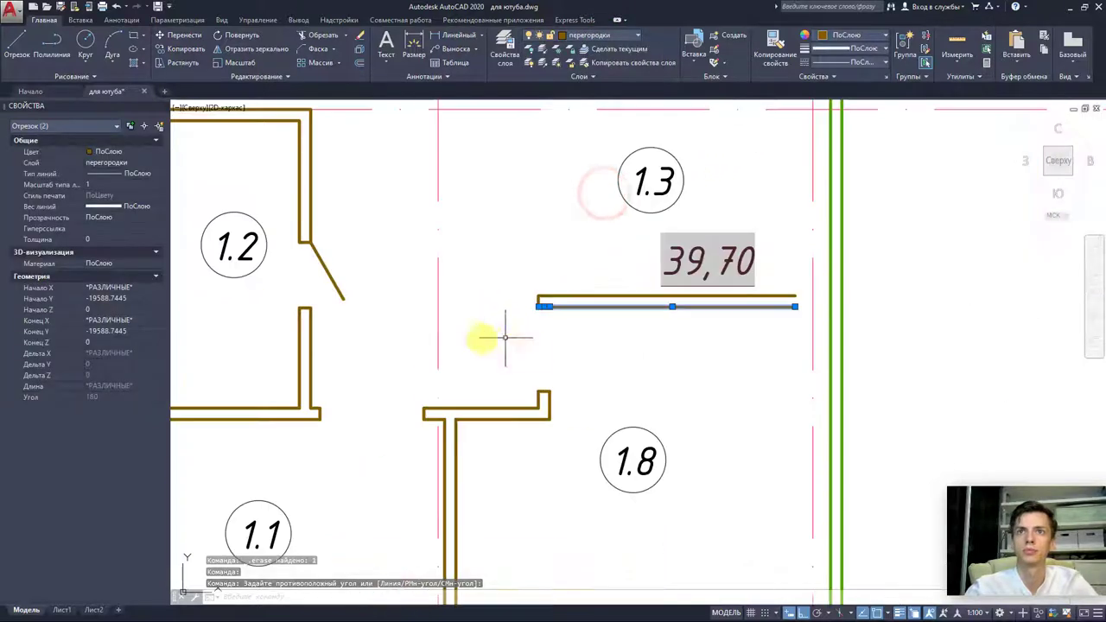
{"action": "middle_click_drag", "start_coordinate": [501, 338], "coordinate": [620, 299]}
{"action": "key", "text": "Escape"}
{"action": "left_click", "coordinate": [564, 237]}
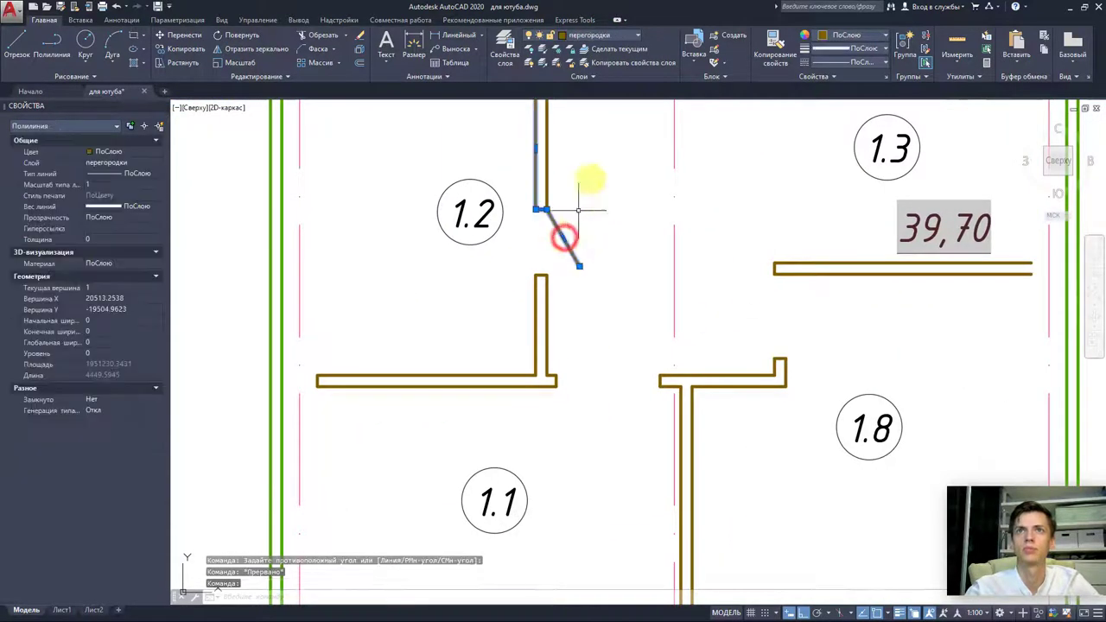
{"action": "left_click", "coordinate": [360, 50]}
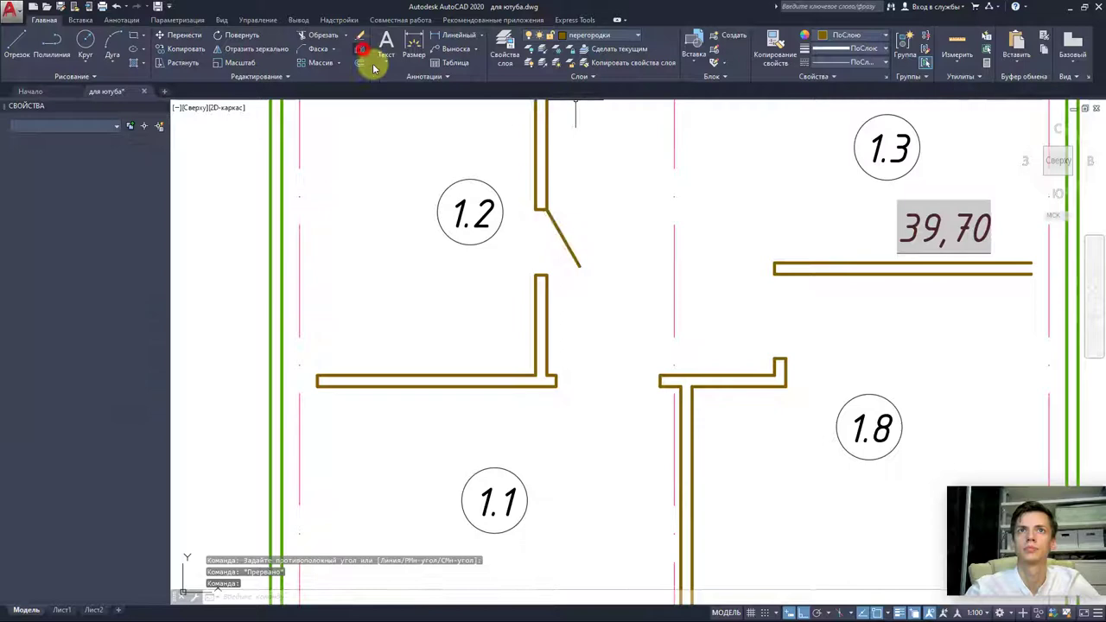
{"action": "left_click", "coordinate": [570, 248]}
{"action": "key", "text": "Delete"}
{"action": "scroll", "coordinate": [587, 257], "scroll_direction": "down", "scroll_amount": 4}
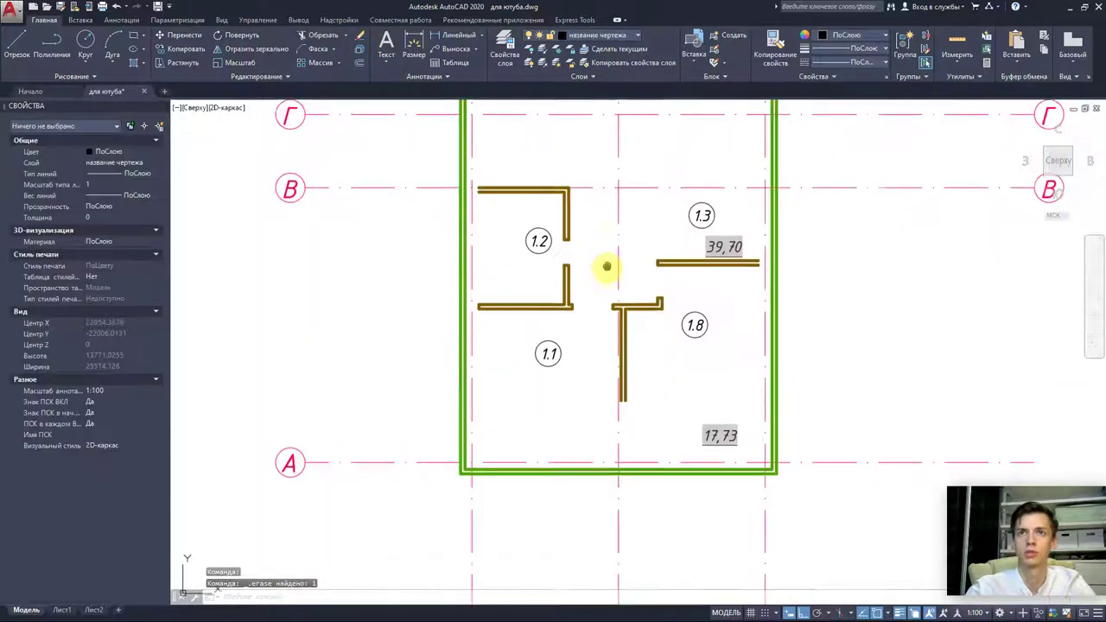
{"action": "middle_click_drag", "start_coordinate": [607, 267], "coordinate": [615, 300]}
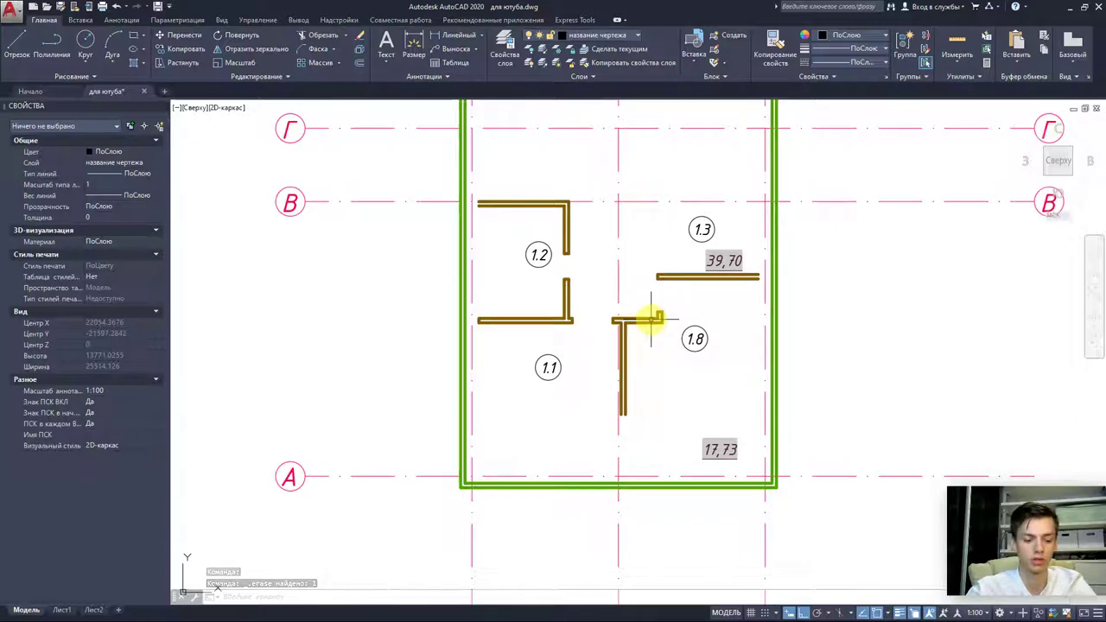
- Insert the лестница block into room 1.3 of the reference plan
{"action": "scroll", "coordinate": [667, 300], "scroll_direction": "down", "scroll_amount": 1}
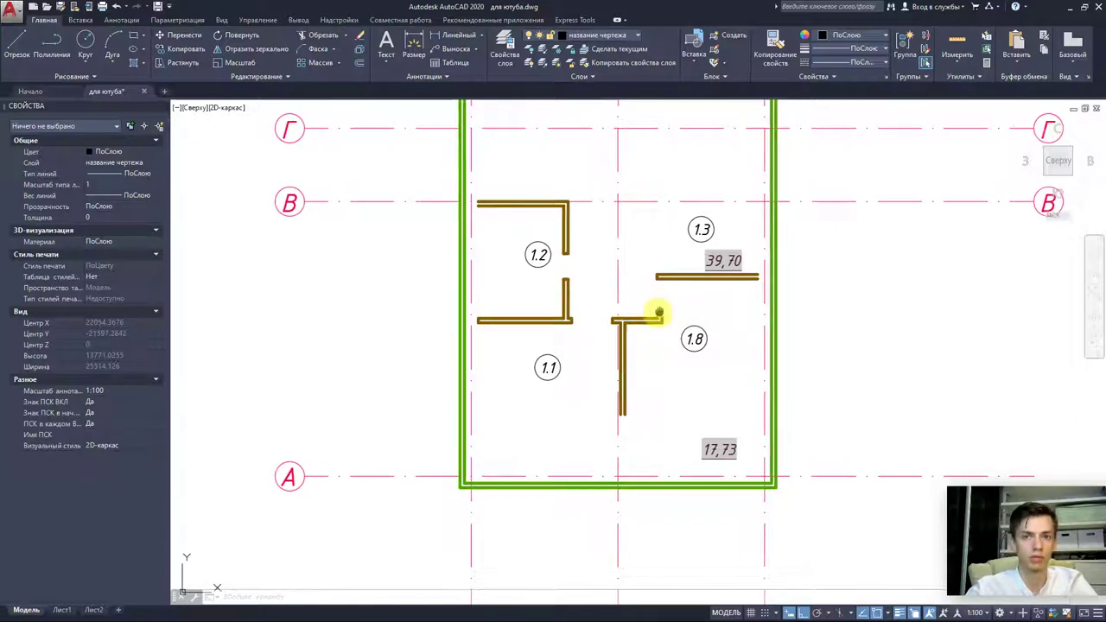
{"action": "scroll", "coordinate": [648, 317], "scroll_direction": "down", "scroll_amount": 1}
{"action": "scroll", "coordinate": [640, 321], "scroll_direction": "down", "scroll_amount": 5}
{"action": "scroll", "coordinate": [255, 302], "scroll_direction": "up", "scroll_amount": 6}
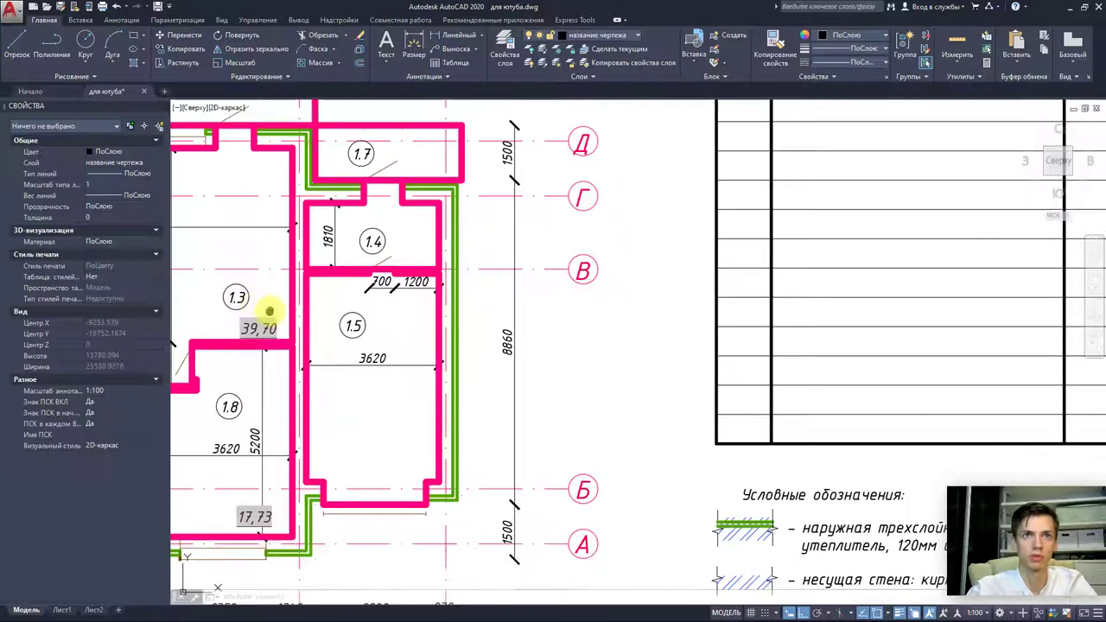
{"action": "middle_click_drag", "start_coordinate": [310, 291], "coordinate": [413, 243]}
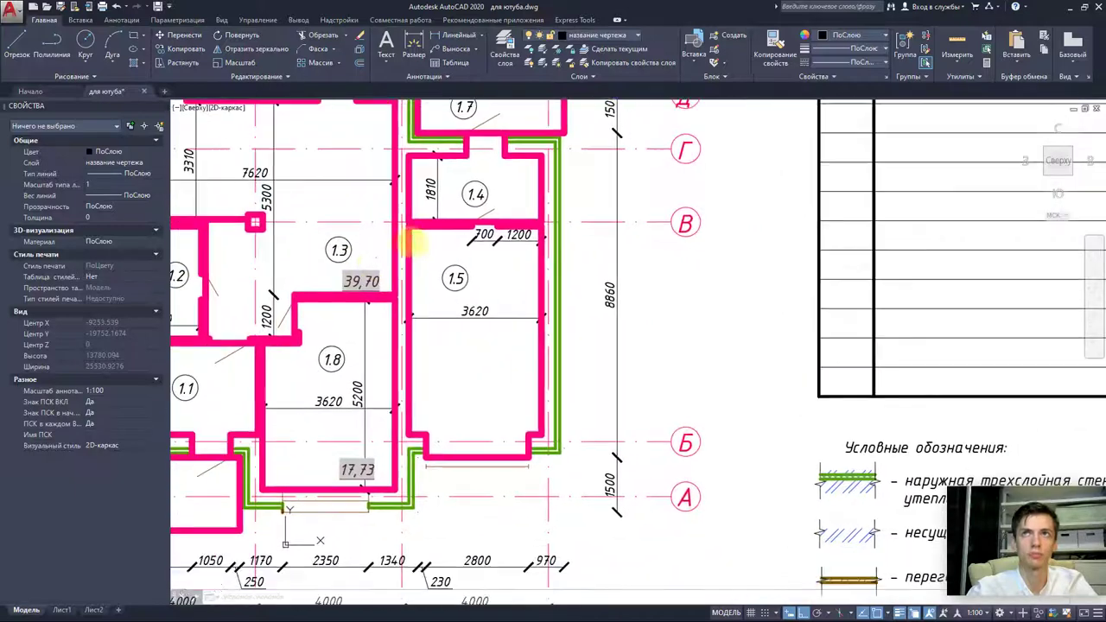
{"action": "left_click", "coordinate": [696, 52]}
{"action": "left_click", "coordinate": [713, 131]}
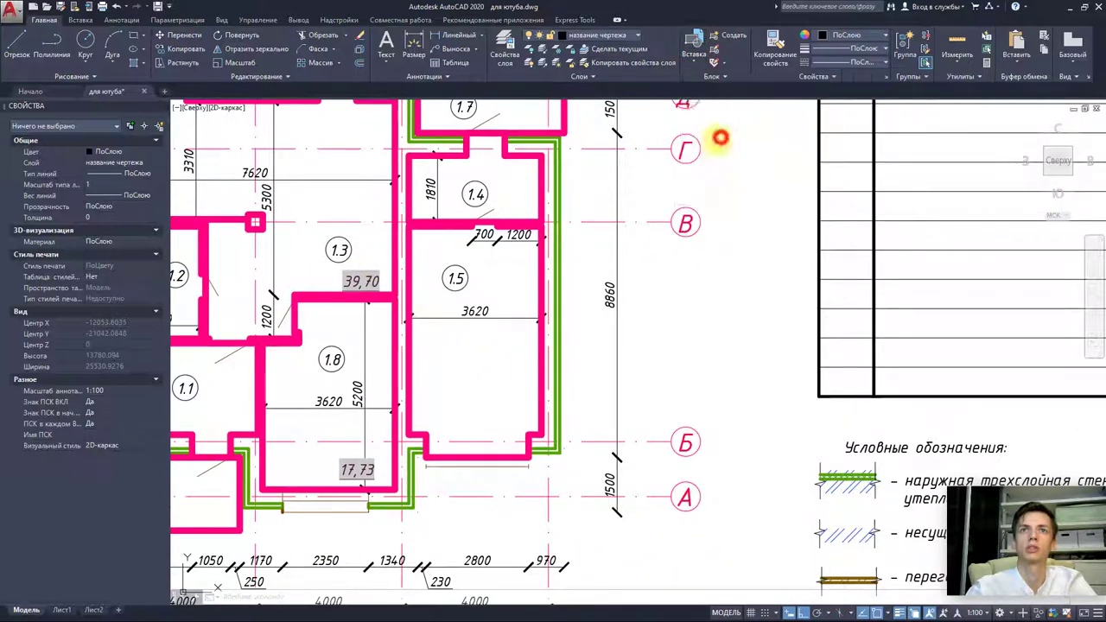
{"action": "scroll", "coordinate": [380, 294], "scroll_direction": "up", "scroll_amount": 5}
{"action": "left_click", "coordinate": [401, 292]}
- Select just the inserted лестница stair block
{"action": "scroll", "coordinate": [413, 300], "scroll_direction": "down", "scroll_amount": 3}
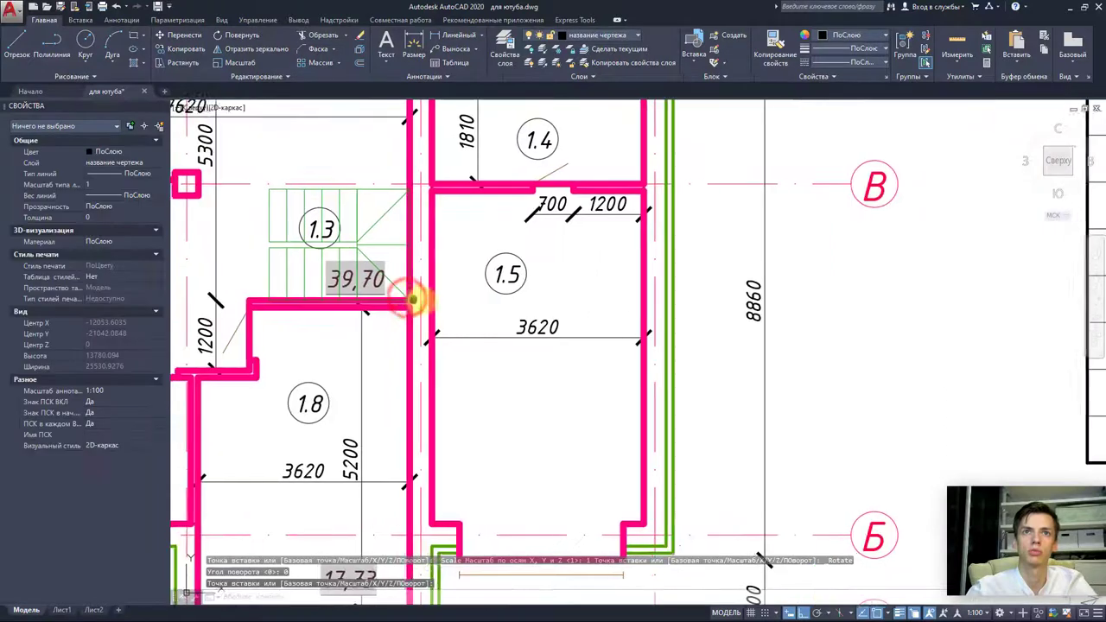
{"action": "middle_click_drag", "start_coordinate": [413, 300], "coordinate": [490, 296]}
{"action": "left_click", "coordinate": [353, 166]}
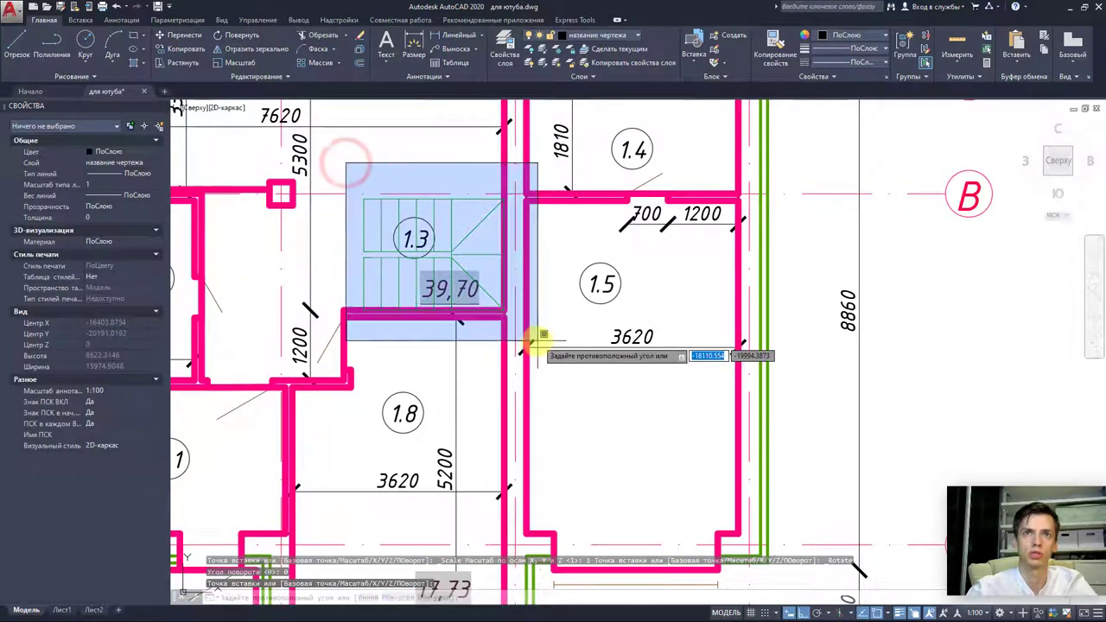
{"action": "left_click", "coordinate": [520, 331]}
{"action": "scroll", "coordinate": [434, 296], "scroll_direction": "up", "scroll_amount": 4}
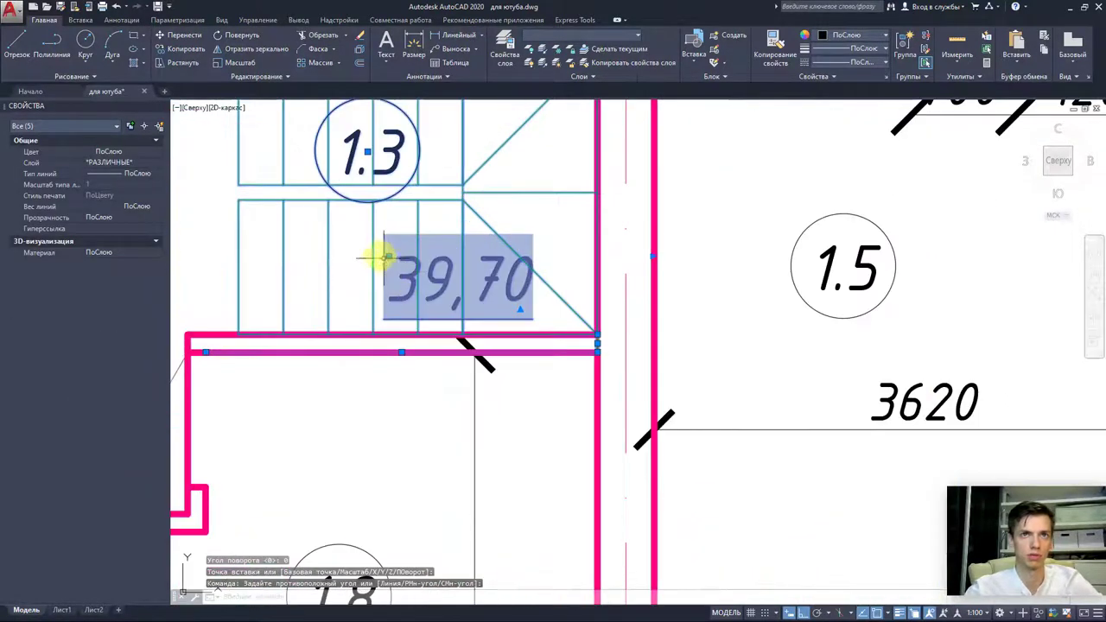
{"action": "scroll", "coordinate": [372, 251], "scroll_direction": "down", "scroll_amount": 4}
{"action": "key", "text": "Escape"}
{"action": "left_click", "coordinate": [335, 231]}
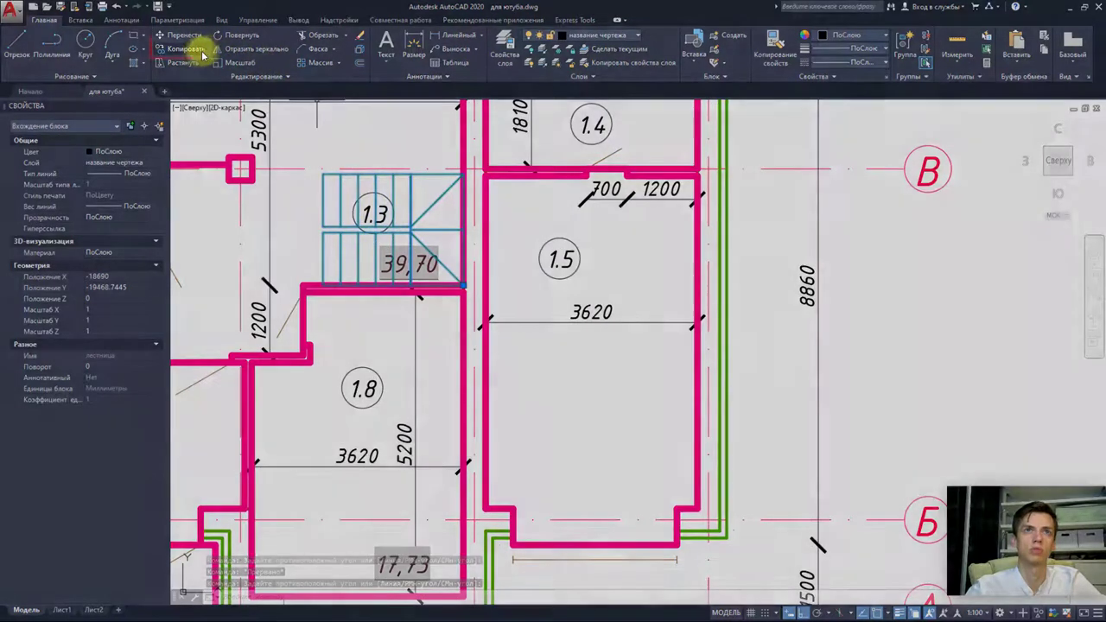
- Copy the stair from the wall corner to the matching corner of room 1.3 in the new plan
{"action": "left_click", "coordinate": [183, 49]}
{"action": "scroll", "coordinate": [310, 189], "scroll_direction": "down", "scroll_amount": 2}
{"action": "scroll", "coordinate": [419, 182], "scroll_direction": "up", "scroll_amount": 4}
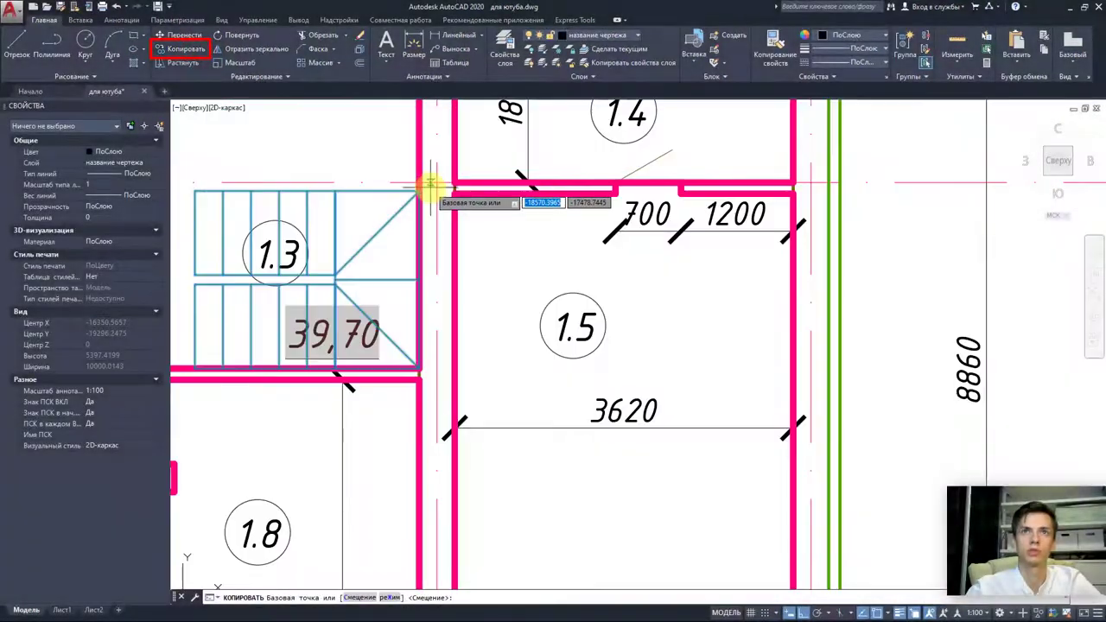
{"action": "left_click", "coordinate": [437, 182]}
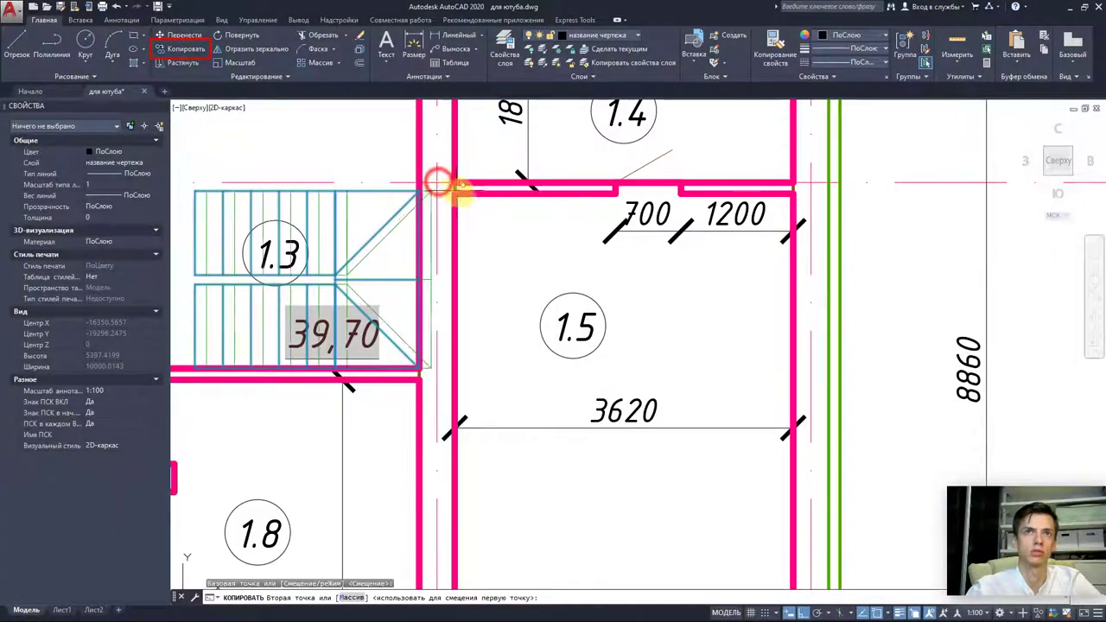
{"action": "scroll", "coordinate": [437, 181], "scroll_direction": "down", "scroll_amount": 5}
{"action": "middle_click_drag", "start_coordinate": [714, 240], "coordinate": [681, 250]}
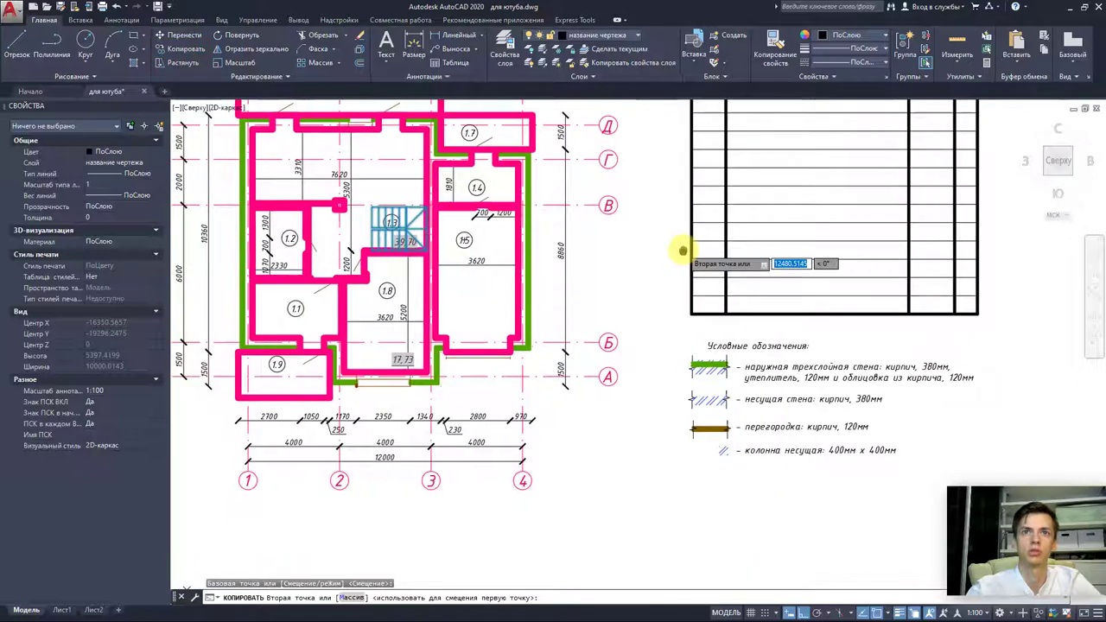
{"action": "scroll", "coordinate": [656, 259], "scroll_direction": "down", "scroll_amount": 6}
{"action": "scroll", "coordinate": [821, 268], "scroll_direction": "up", "scroll_amount": 6}
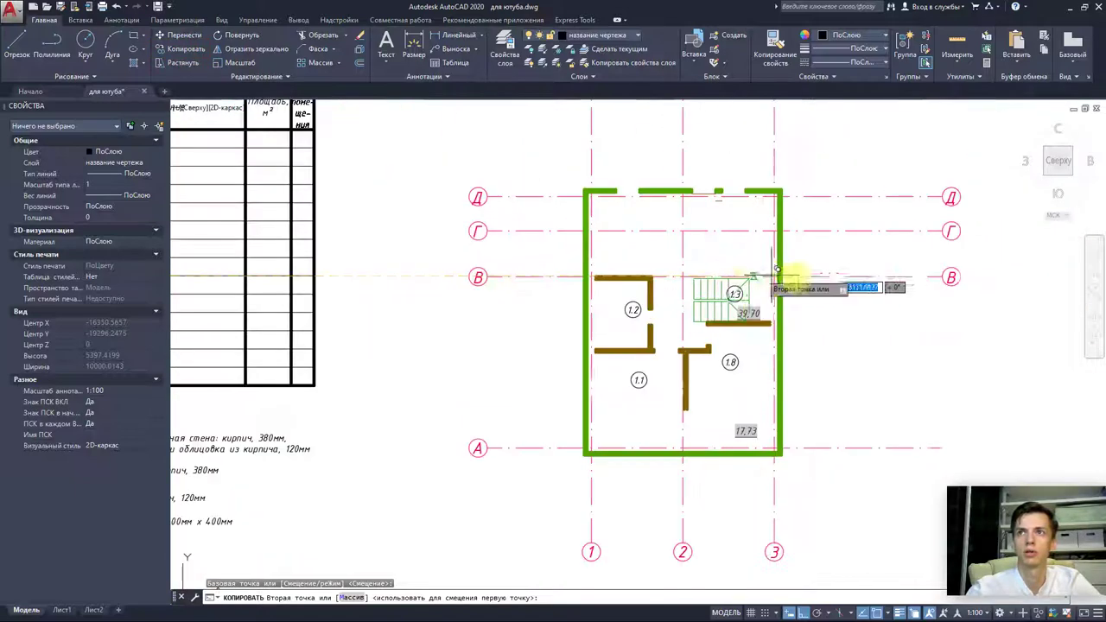
{"action": "scroll", "coordinate": [782, 287], "scroll_direction": "up", "scroll_amount": 2}
{"action": "scroll", "coordinate": [769, 282], "scroll_direction": "up", "scroll_amount": 3}
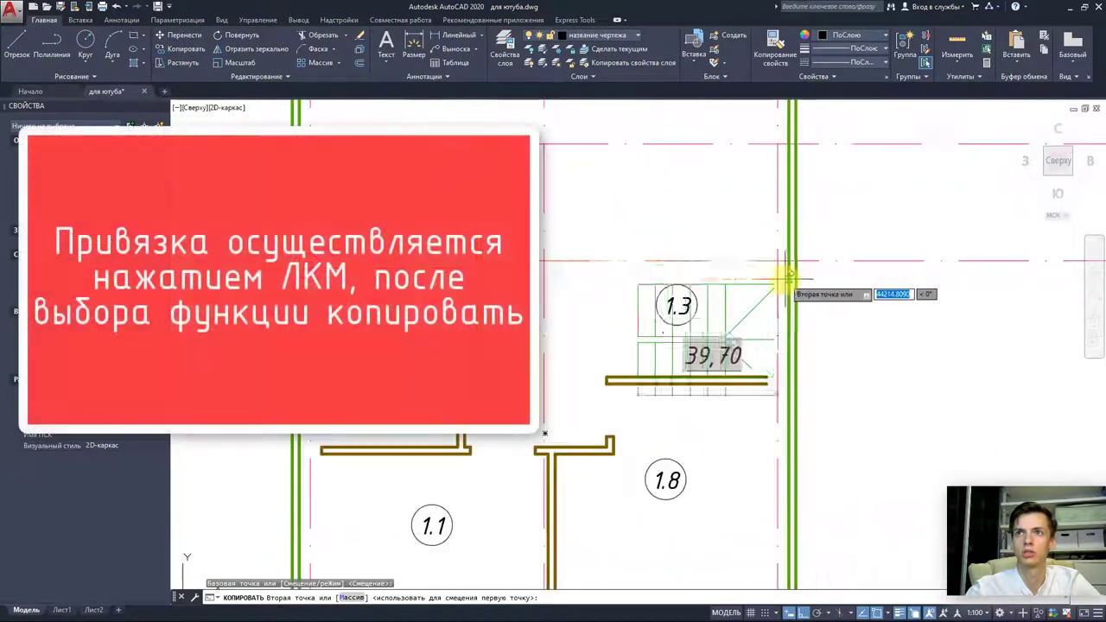
{"action": "scroll", "coordinate": [783, 279], "scroll_direction": "up", "scroll_amount": 3}
{"action": "left_click", "coordinate": [768, 230]}
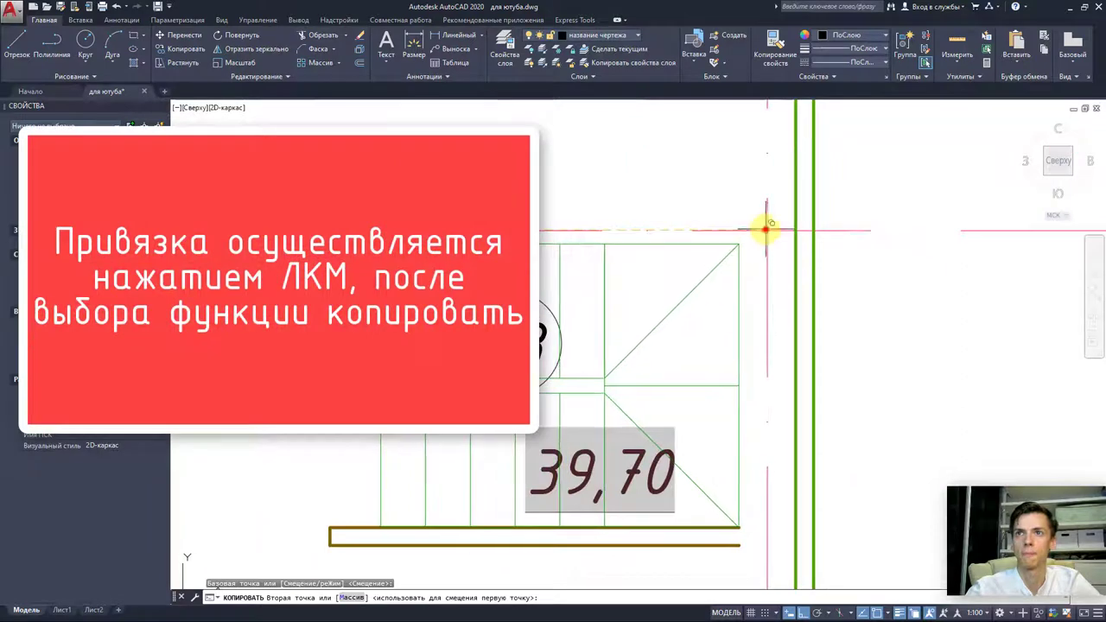
{"action": "scroll", "coordinate": [773, 259], "scroll_direction": "down", "scroll_amount": 5}
{"action": "key", "text": "Escape"}
- Turn all drawing layers back on with Layer On All
{"action": "middle_click_drag", "start_coordinate": [750, 331], "coordinate": [723, 329]}
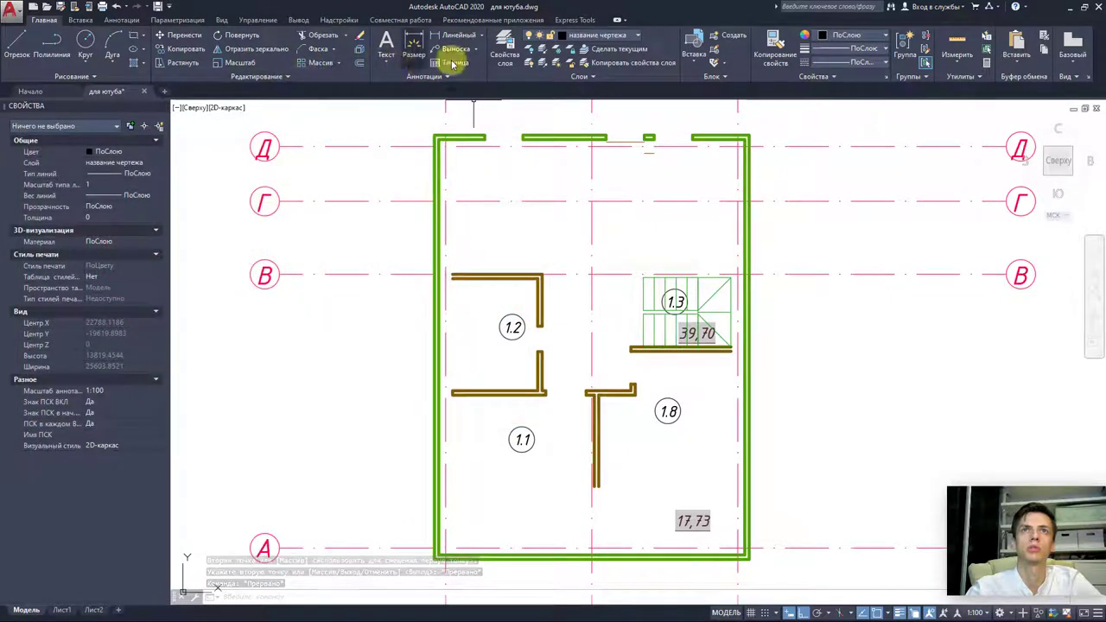
{"action": "left_click", "coordinate": [534, 62]}
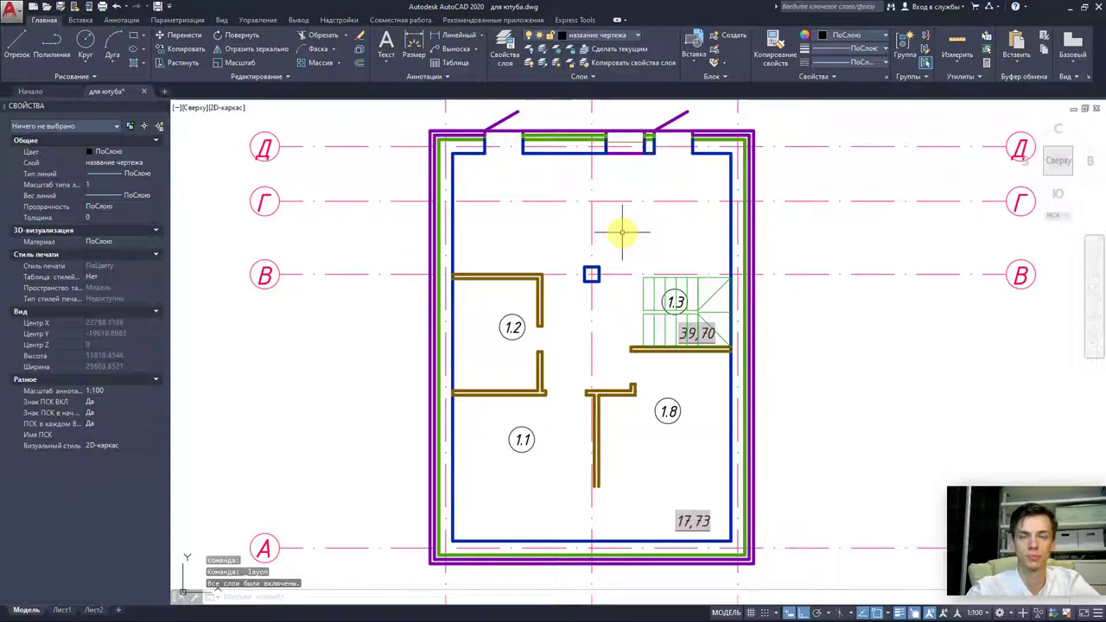
{"action": "scroll", "coordinate": [593, 203], "scroll_direction": "up", "scroll_amount": 5}
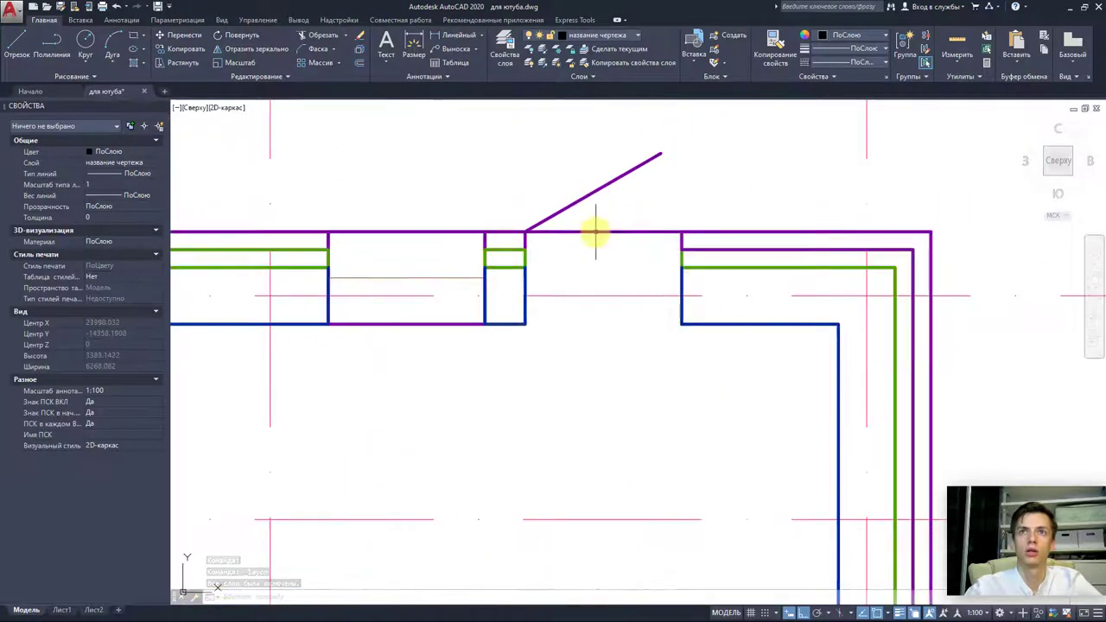
- Explode the outer purple cladding polyline and erase its top-left diagonal
{"action": "left_click", "coordinate": [595, 232]}
{"action": "scroll", "coordinate": [595, 232], "scroll_direction": "down", "scroll_amount": 4}
{"action": "key", "text": "Escape"}
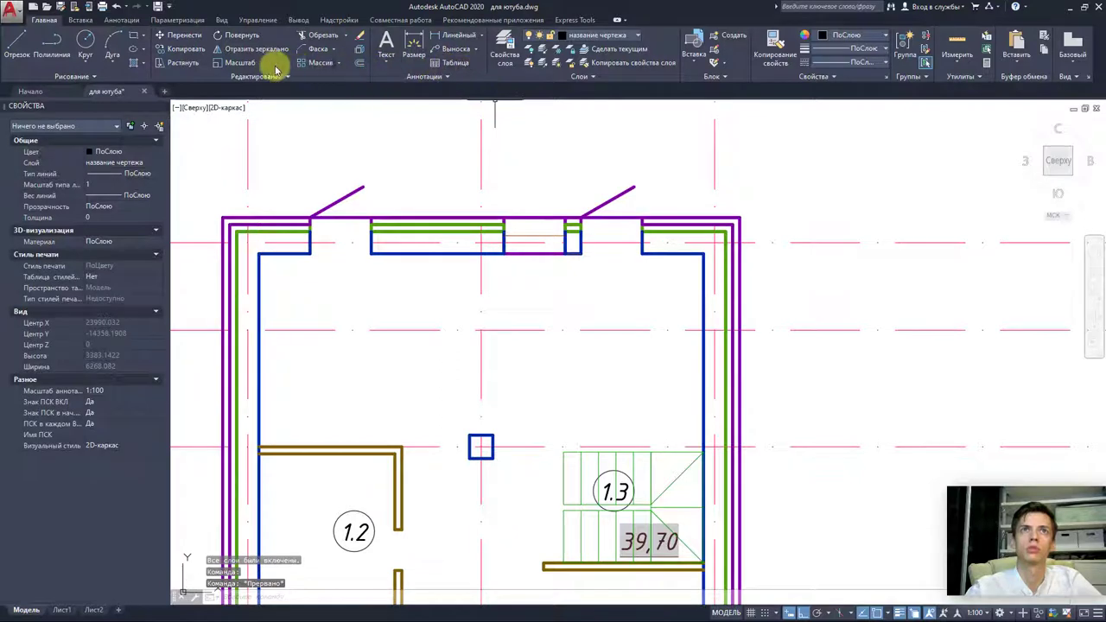
{"action": "left_click", "coordinate": [353, 188]}
{"action": "left_click", "coordinate": [519, 111]}
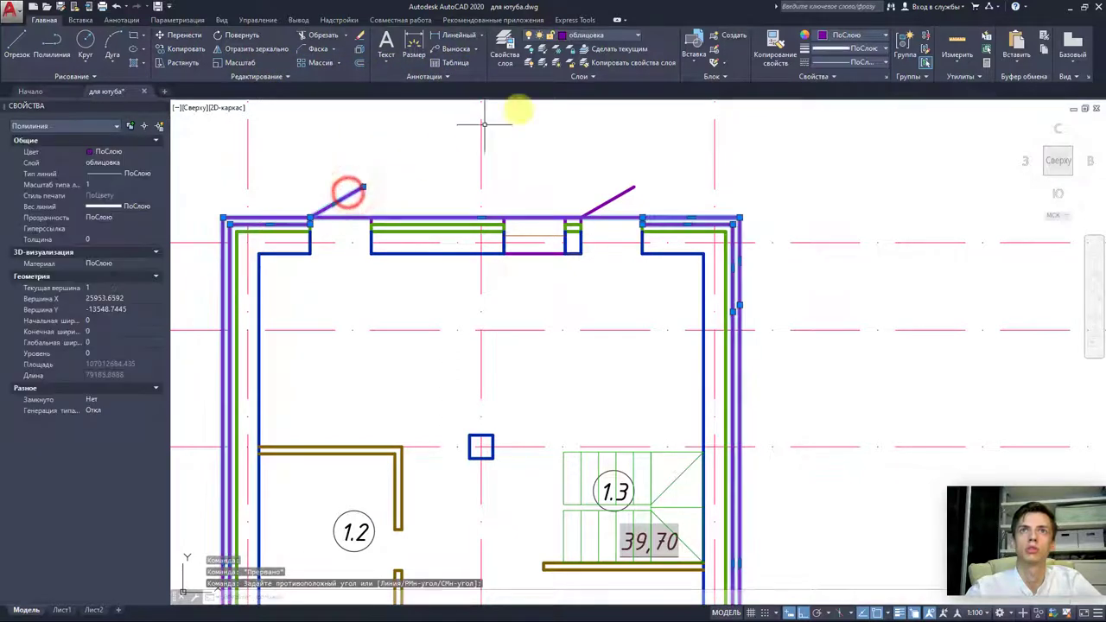
{"action": "left_click", "coordinate": [355, 45]}
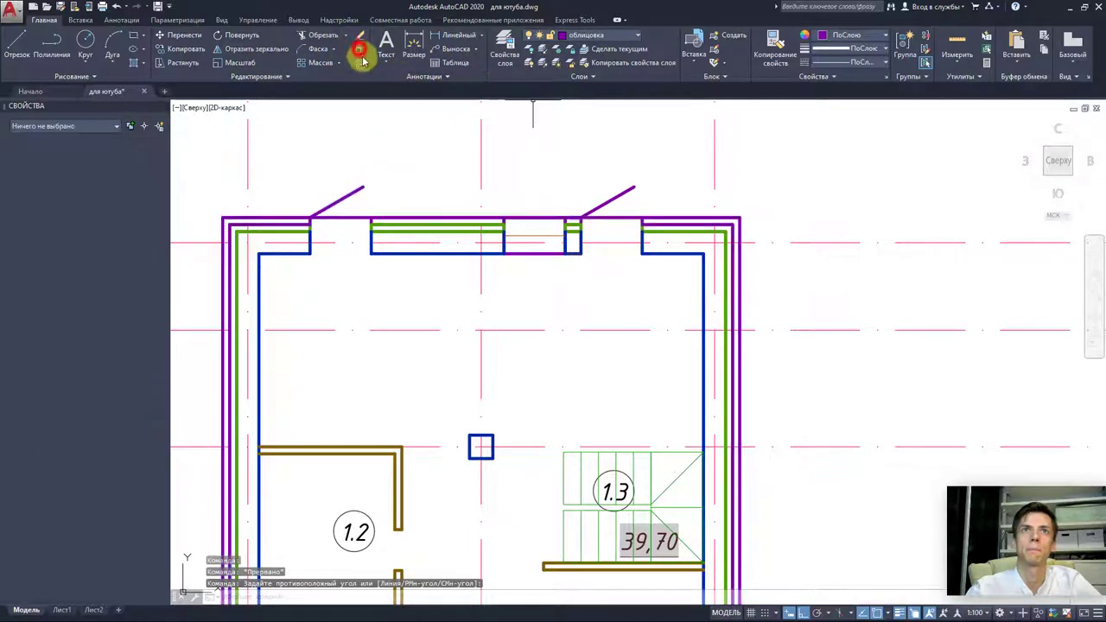
{"action": "left_click", "coordinate": [349, 192]}
{"action": "key", "text": "Delete"}
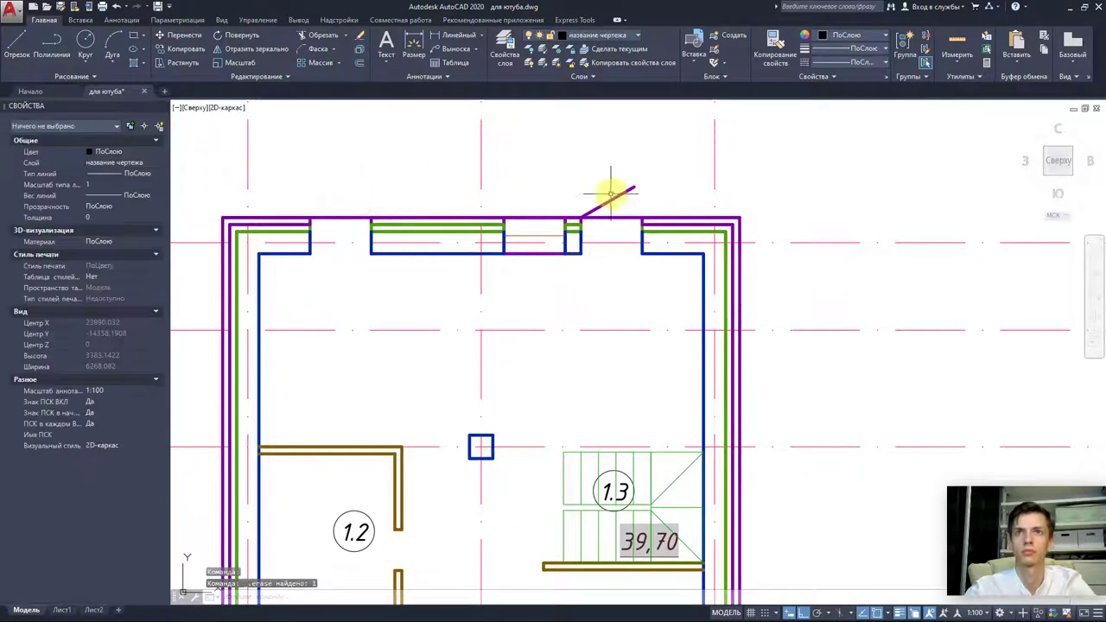
- Erase the top-right diagonal cladding polyline
{"action": "left_click", "coordinate": [616, 195]}
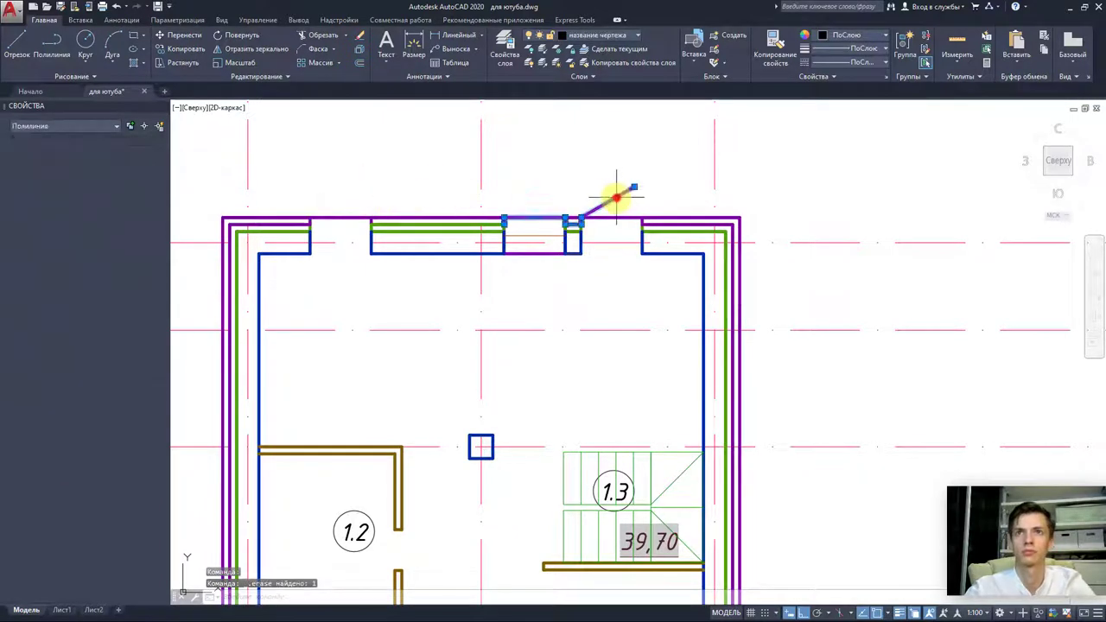
{"action": "left_click", "coordinate": [360, 49]}
{"action": "left_click", "coordinate": [601, 202]}
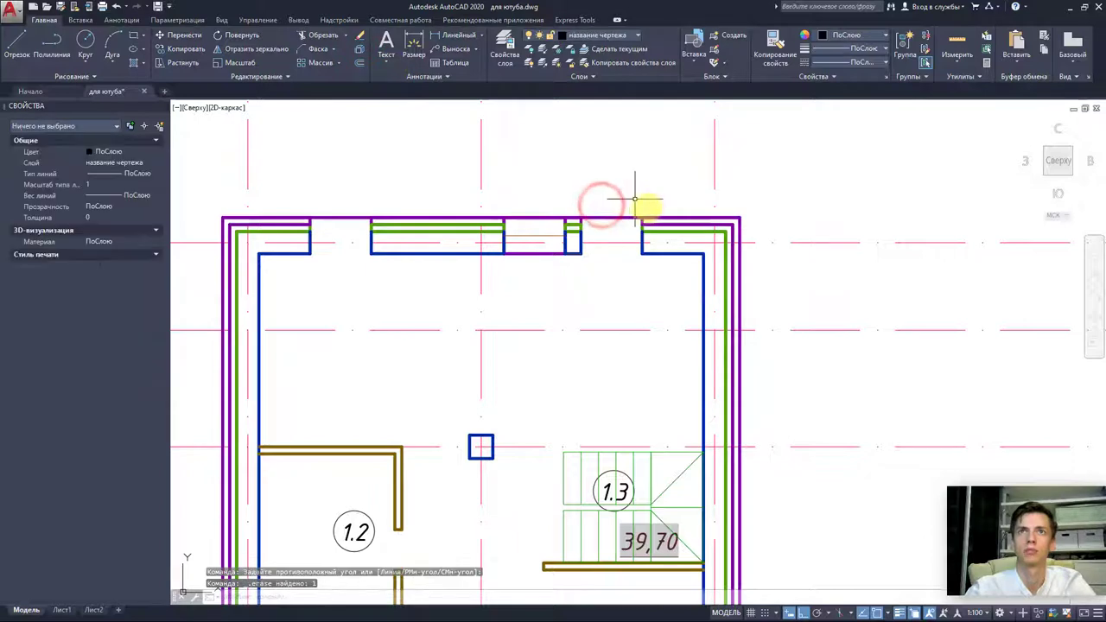
- Turn off the blue нес wall layer with Layer Off
{"action": "left_click", "coordinate": [533, 63]}
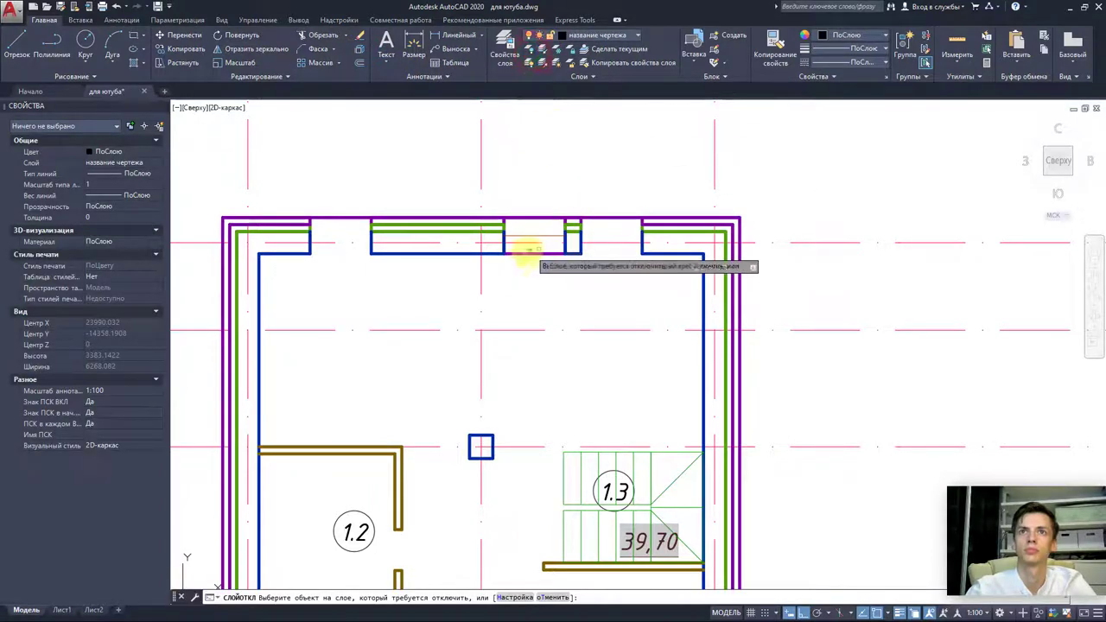
{"action": "left_click", "coordinate": [466, 253]}
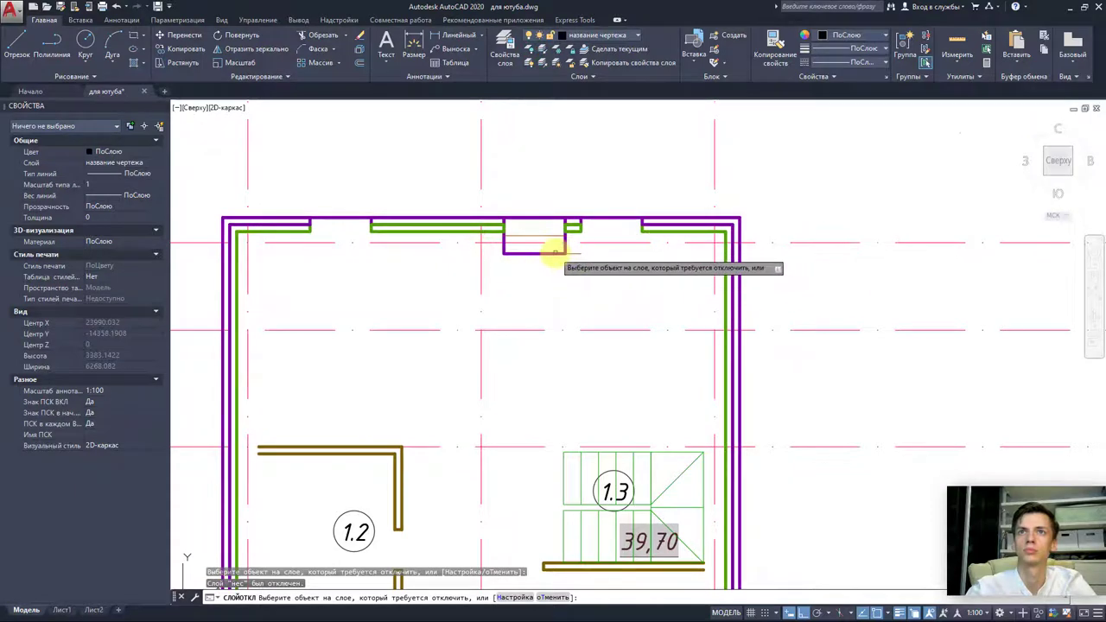
{"action": "scroll", "coordinate": [553, 250], "scroll_direction": "up", "scroll_amount": 4}
{"action": "scroll", "coordinate": [553, 252], "scroll_direction": "down", "scroll_amount": 2}
{"action": "key", "text": "Escape"}
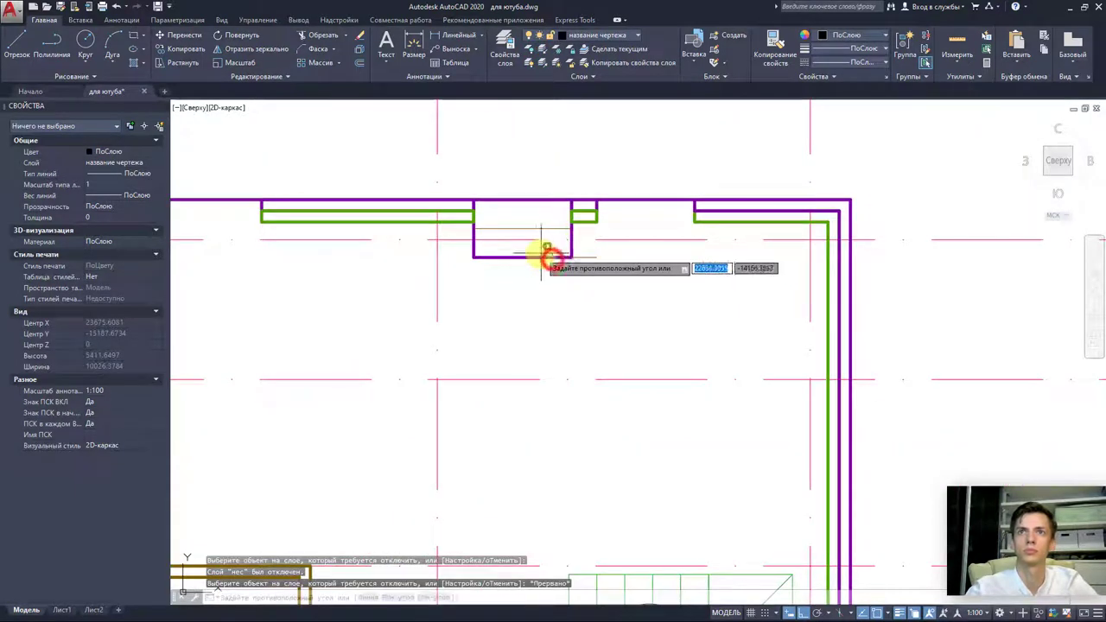
{"action": "key", "text": "Escape"}
- Explode the purple cladding notch and erase its horizontal and vertical segments
{"action": "left_click", "coordinate": [570, 244]}
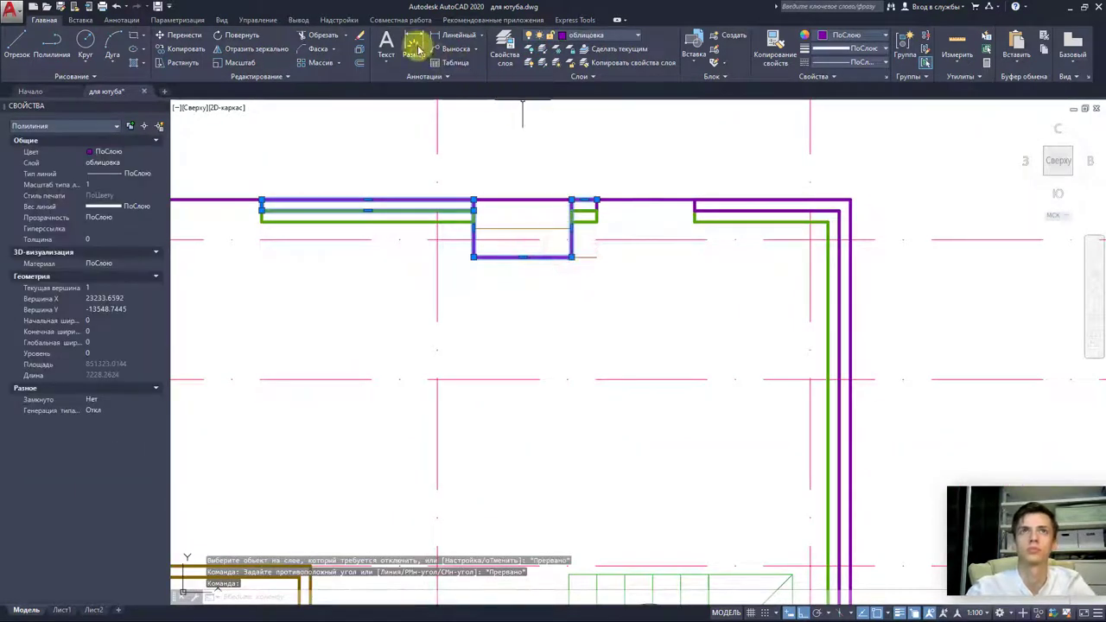
{"action": "left_click", "coordinate": [360, 53]}
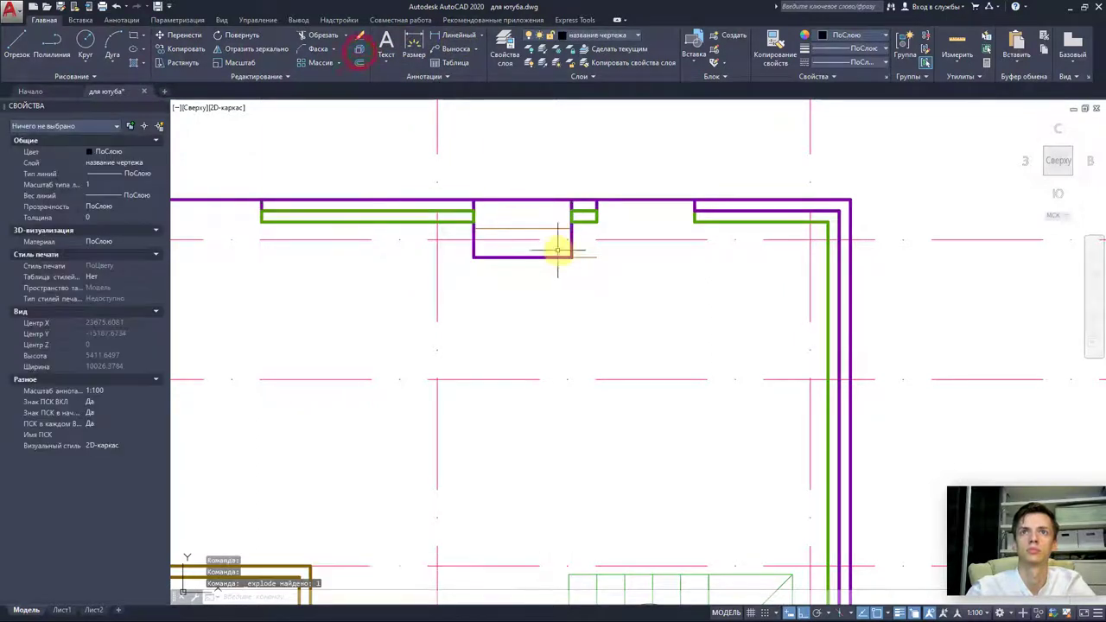
{"action": "left_click", "coordinate": [559, 256]}
{"action": "key", "text": "Delete"}
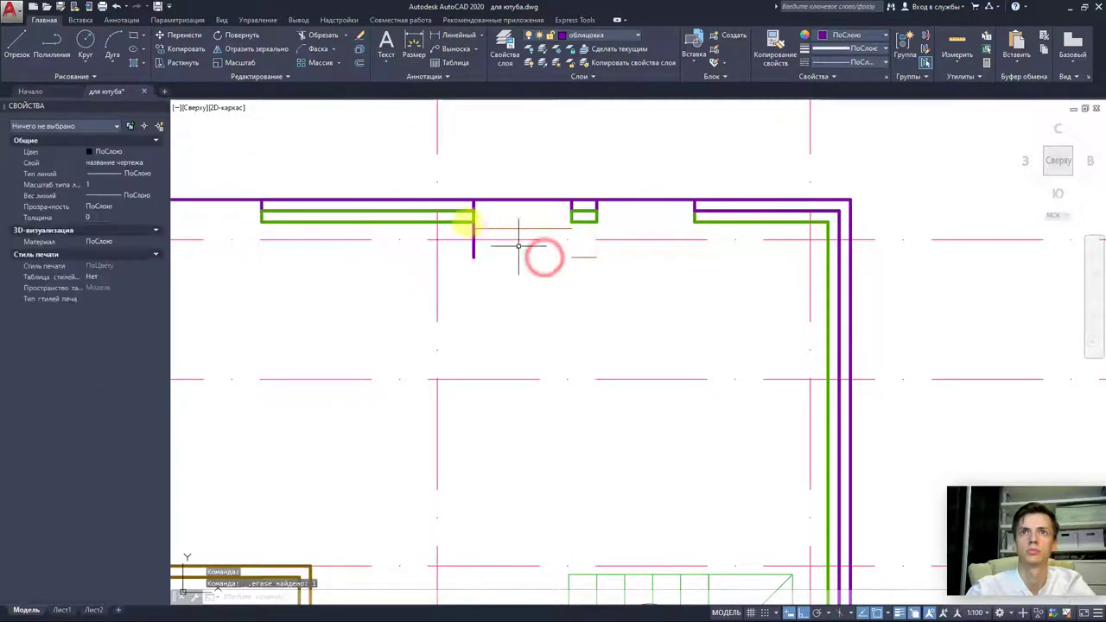
{"action": "left_click", "coordinate": [474, 250]}
{"action": "key", "text": "Delete"}
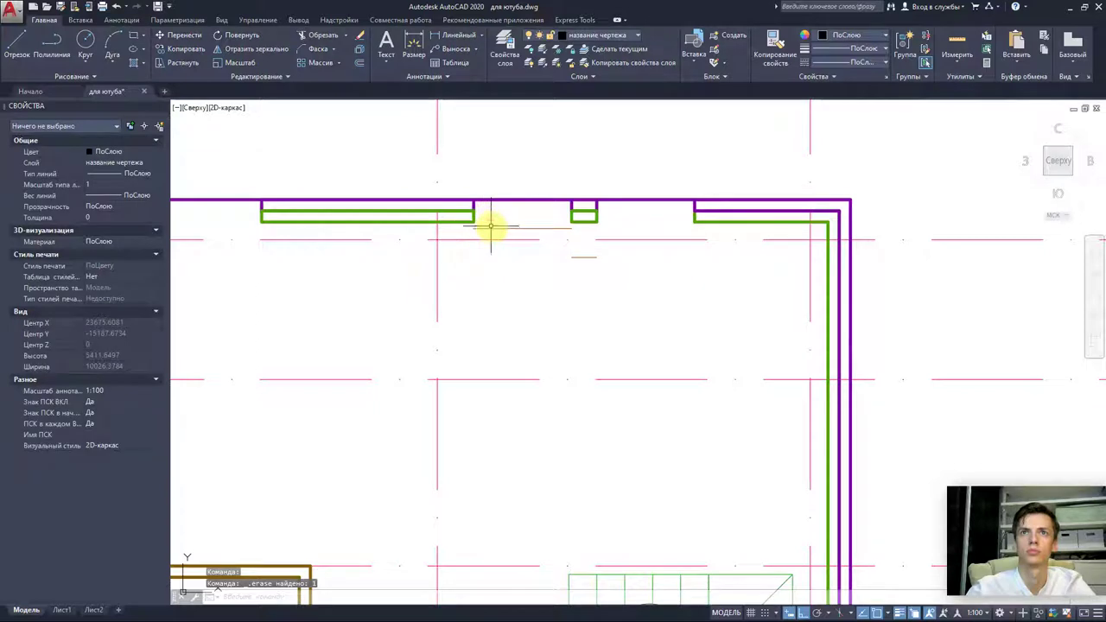
{"action": "scroll", "coordinate": [583, 216], "scroll_direction": "up", "scroll_amount": 3}
- Erase the leftover short purple cladding verticals along the top wall
{"action": "left_click", "coordinate": [594, 339]}
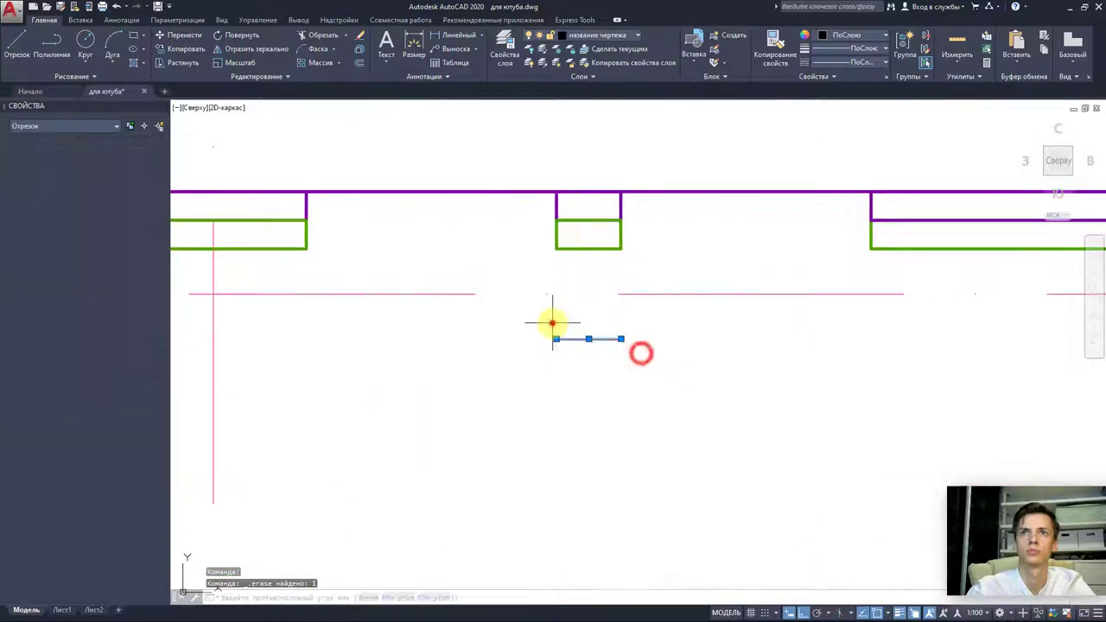
{"action": "left_click", "coordinate": [553, 321]}
{"action": "middle_click_drag", "start_coordinate": [544, 213], "coordinate": [608, 275]}
{"action": "left_click", "coordinate": [620, 266]}
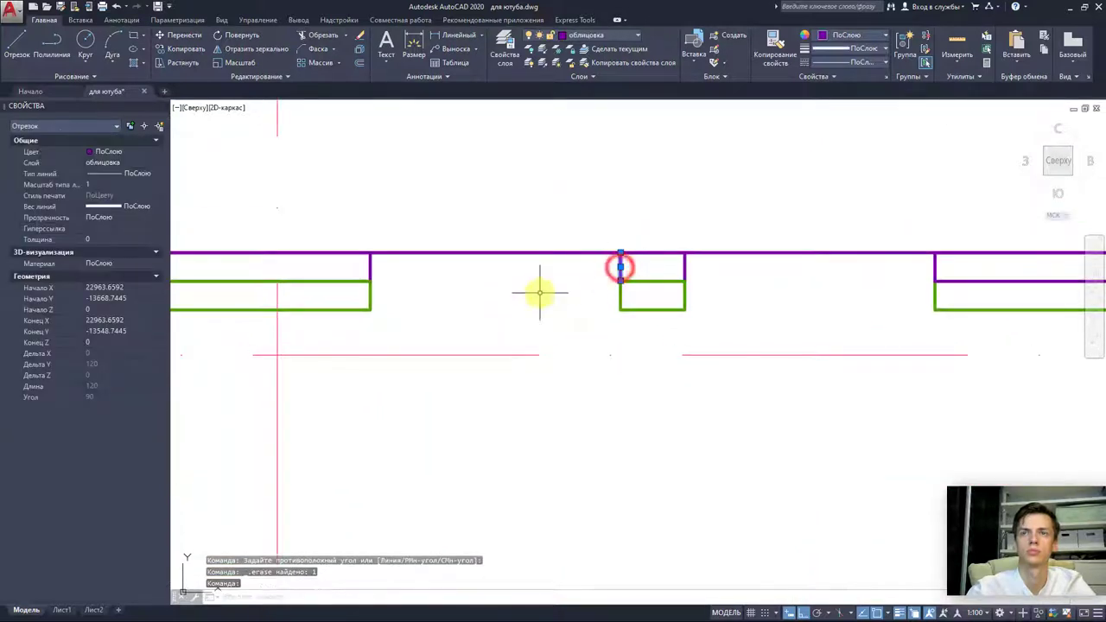
{"action": "key", "text": "Delete"}
{"action": "left_click", "coordinate": [708, 270]}
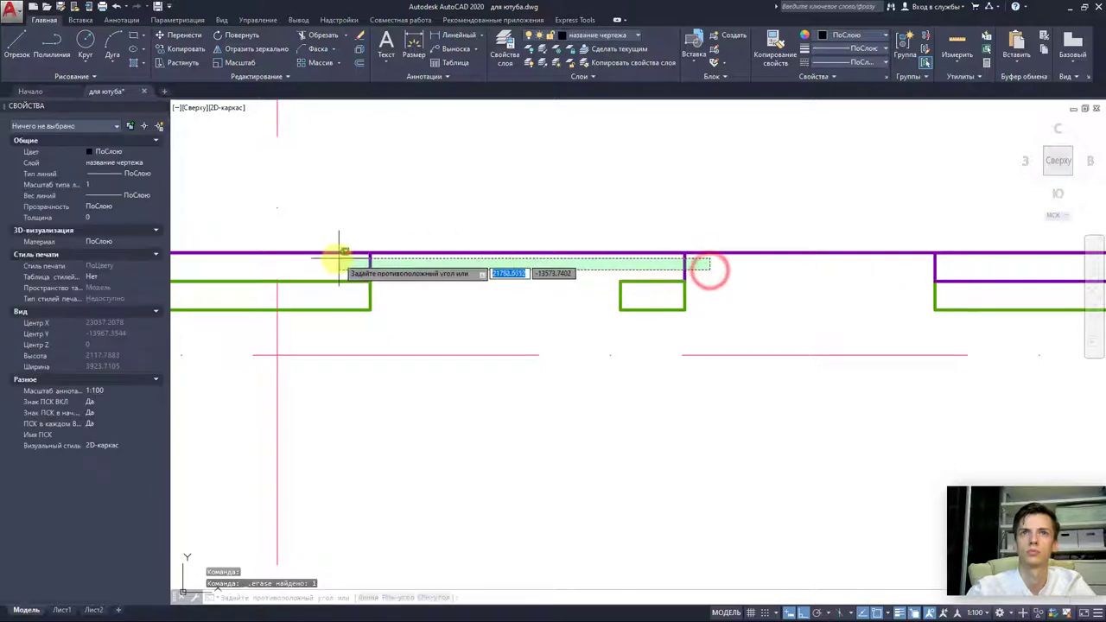
{"action": "left_click", "coordinate": [331, 260]}
{"action": "key", "text": "Delete"}
{"action": "middle_click_drag", "start_coordinate": [748, 295], "coordinate": [566, 315]}
{"action": "left_click", "coordinate": [790, 292]}
{"action": "left_click", "coordinate": [647, 280]}
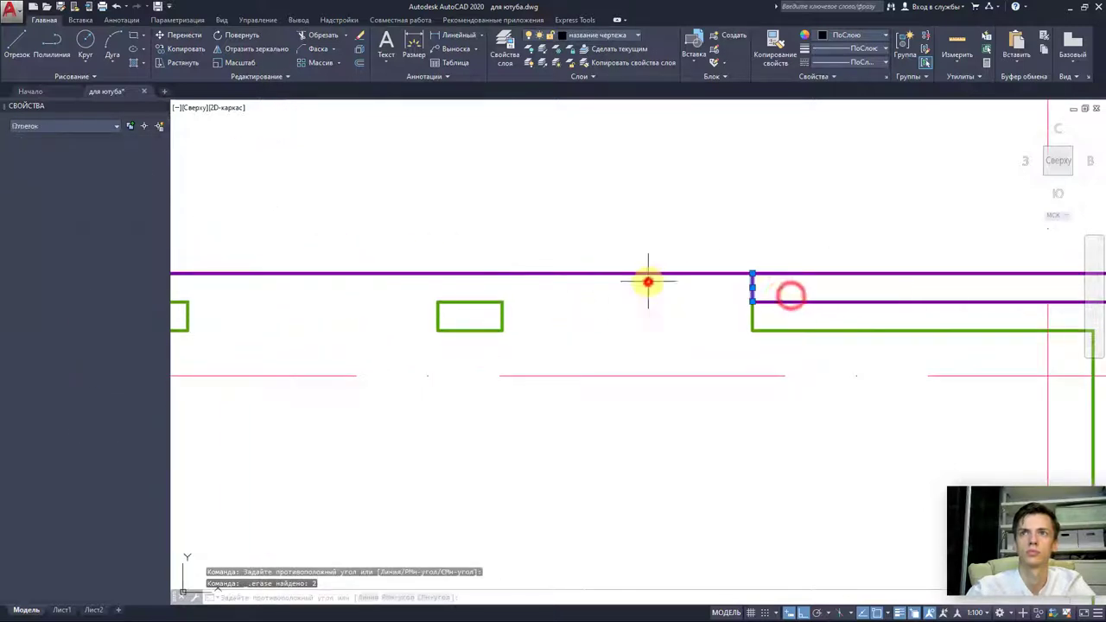
{"action": "key", "text": "Delete"}
- Stretch the inner cladding line's end to the left corner
{"action": "left_click", "coordinate": [751, 307]}
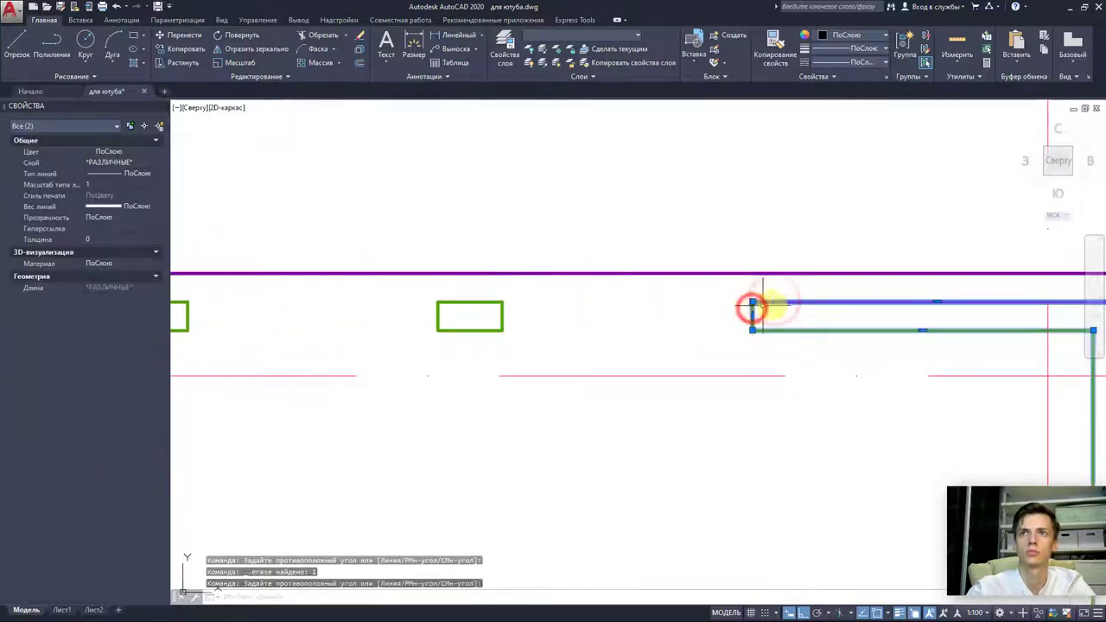
{"action": "key", "text": "Escape"}
{"action": "left_click", "coordinate": [773, 303]}
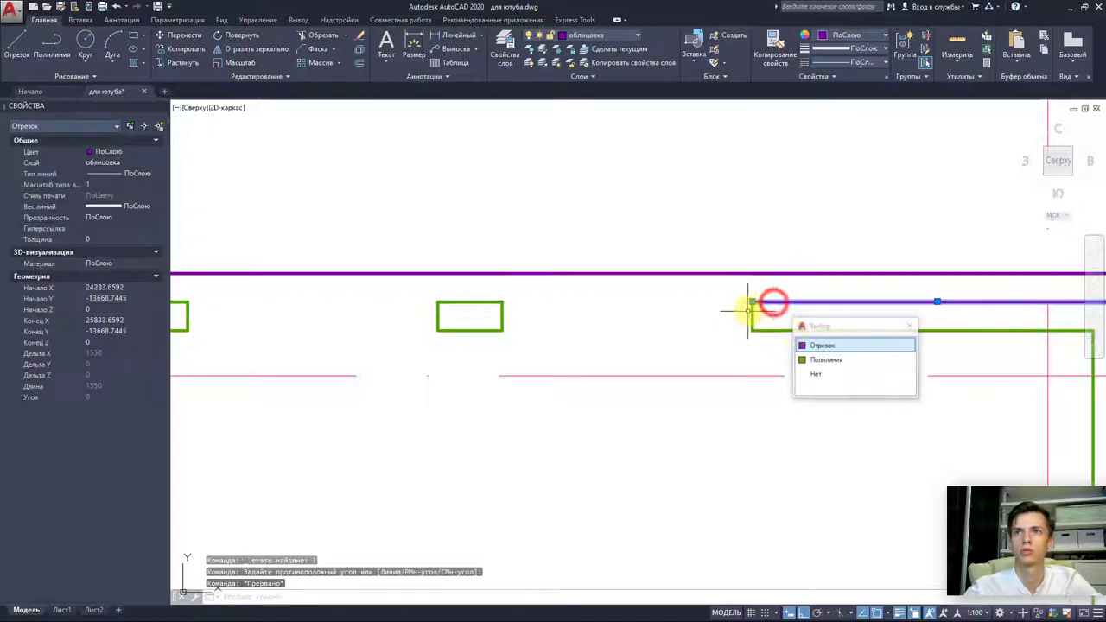
{"action": "left_click", "coordinate": [804, 346]}
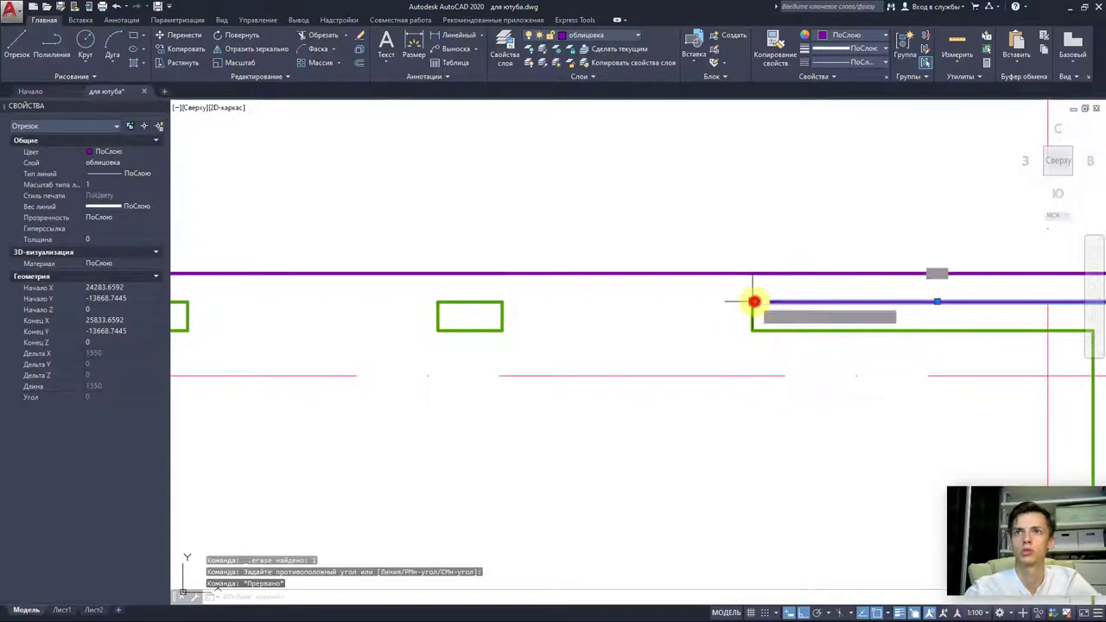
{"action": "left_click", "coordinate": [754, 301]}
{"action": "scroll", "coordinate": [753, 301], "scroll_direction": "down", "scroll_amount": 2}
{"action": "scroll", "coordinate": [538, 313], "scroll_direction": "down", "scroll_amount": 2}
{"action": "scroll", "coordinate": [407, 323], "scroll_direction": "down", "scroll_amount": 3}
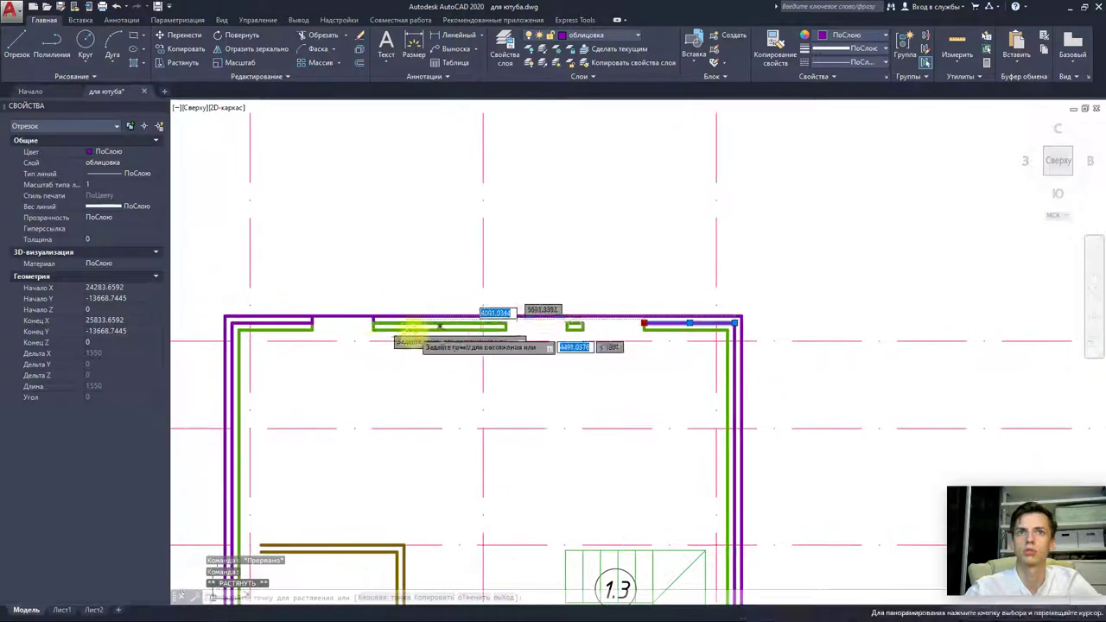
{"action": "scroll", "coordinate": [389, 330], "scroll_direction": "up", "scroll_amount": 2}
{"action": "scroll", "coordinate": [432, 335], "scroll_direction": "up", "scroll_amount": 2}
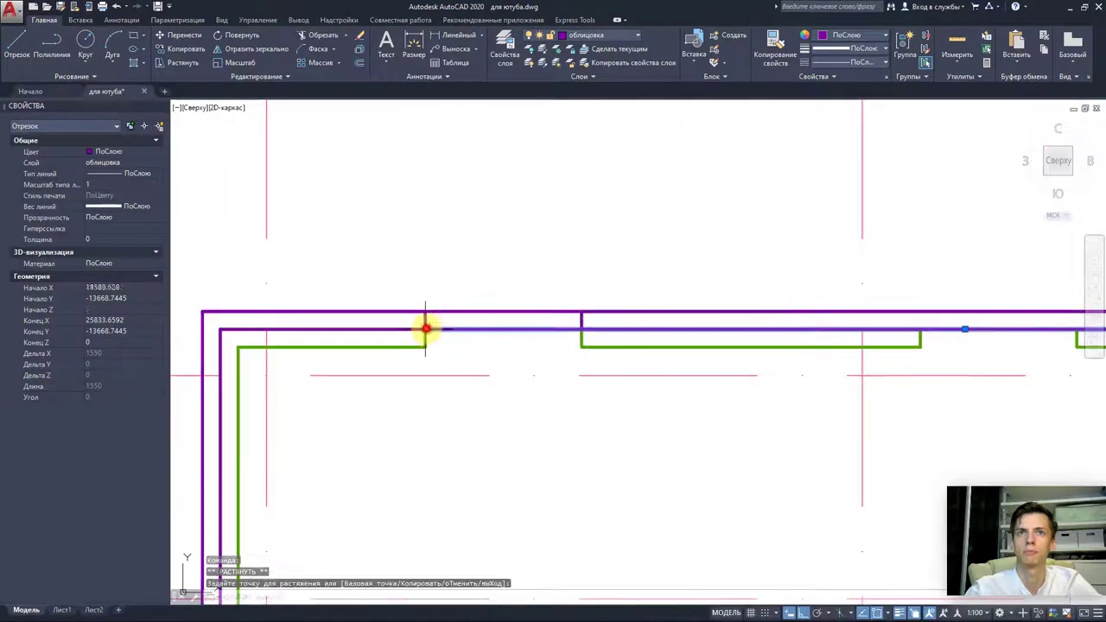
{"action": "left_click", "coordinate": [426, 328]}
- Erase the remaining purple stubs and the green insulation notch segments
{"action": "left_click", "coordinate": [363, 247]}
{"action": "left_click", "coordinate": [657, 389]}
{"action": "key", "text": "Delete"}
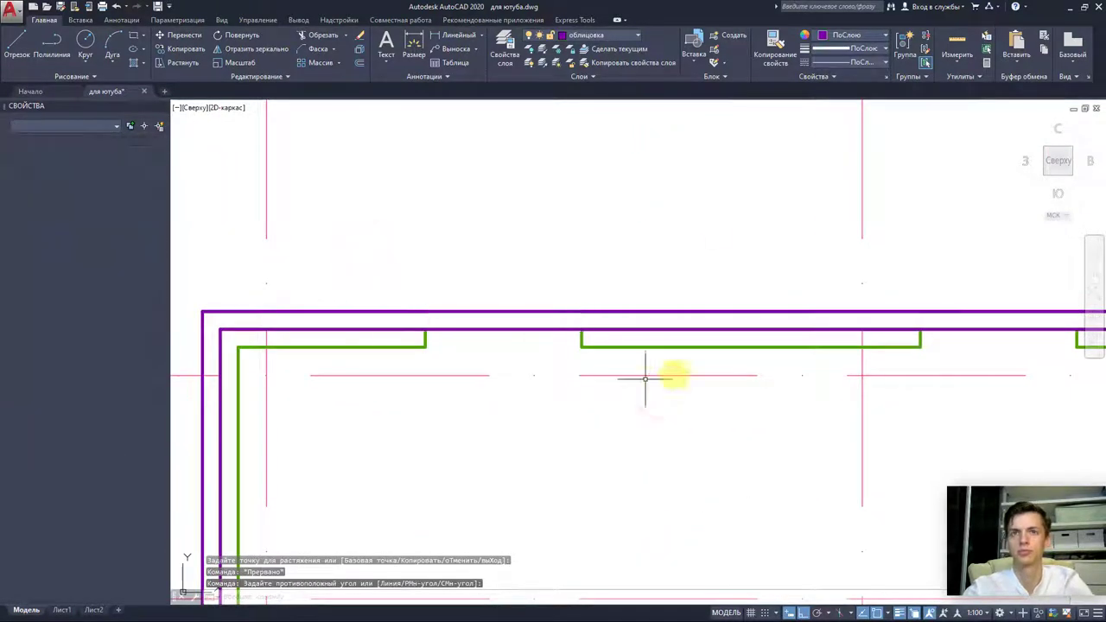
{"action": "mouse_move", "coordinate": [644, 378]}
{"action": "middle_mouse_down"}
{"action": "mouse_move", "coordinate": [518, 346]}
{"action": "mouse_move", "coordinate": [415, 338]}
{"action": "middle_mouse_up"}
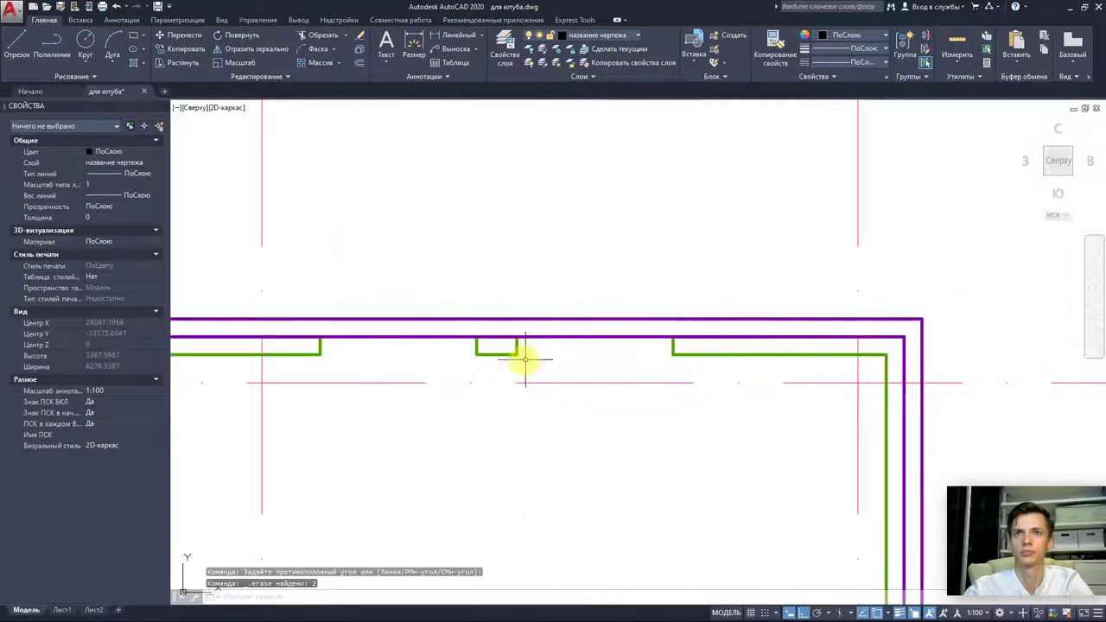
{"action": "left_click", "coordinate": [406, 277]}
{"action": "left_click", "coordinate": [581, 381]}
{"action": "key", "text": "Delete"}
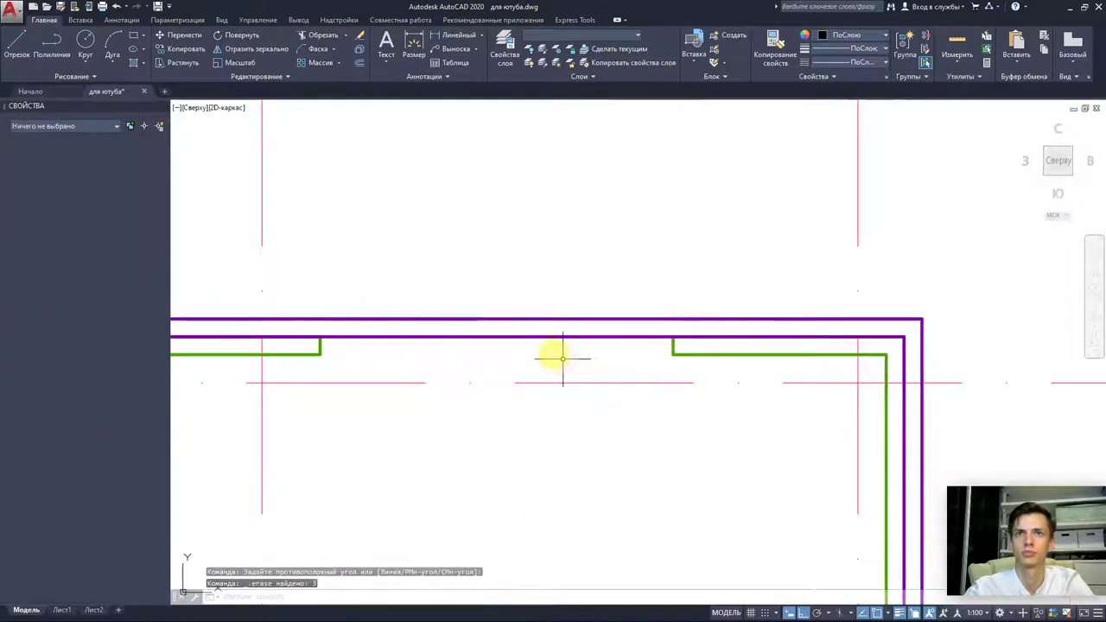
{"action": "left_click", "coordinate": [671, 346]}
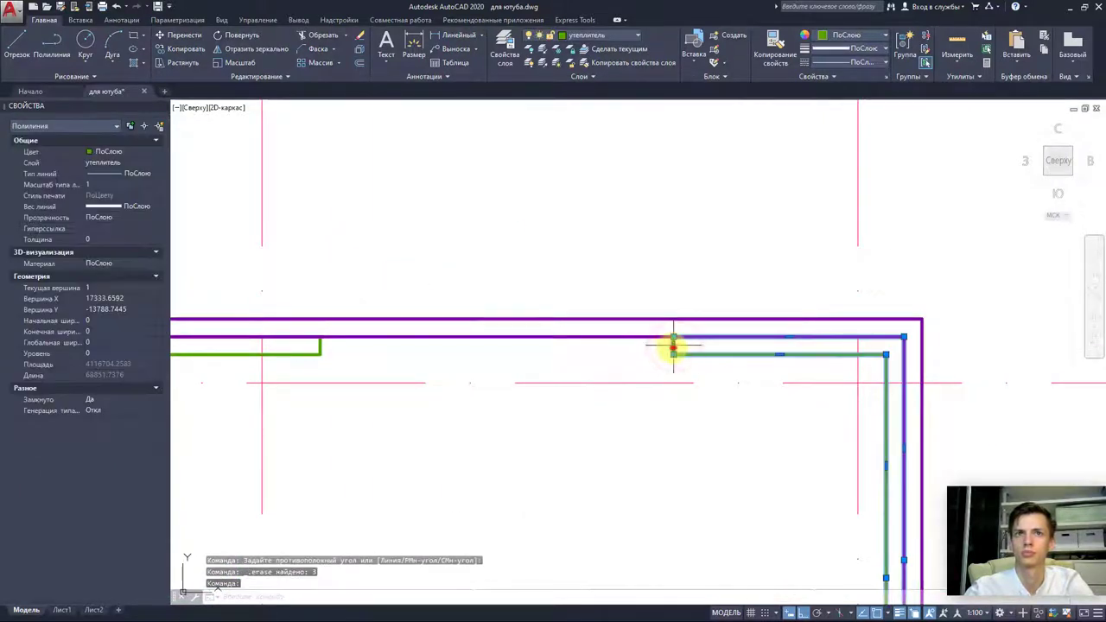
- Explode the green insulation polyline on the top wall into separate lines
{"action": "left_click", "coordinate": [673, 347]}
{"action": "middle_click_drag", "start_coordinate": [369, 358], "coordinate": [539, 366]}
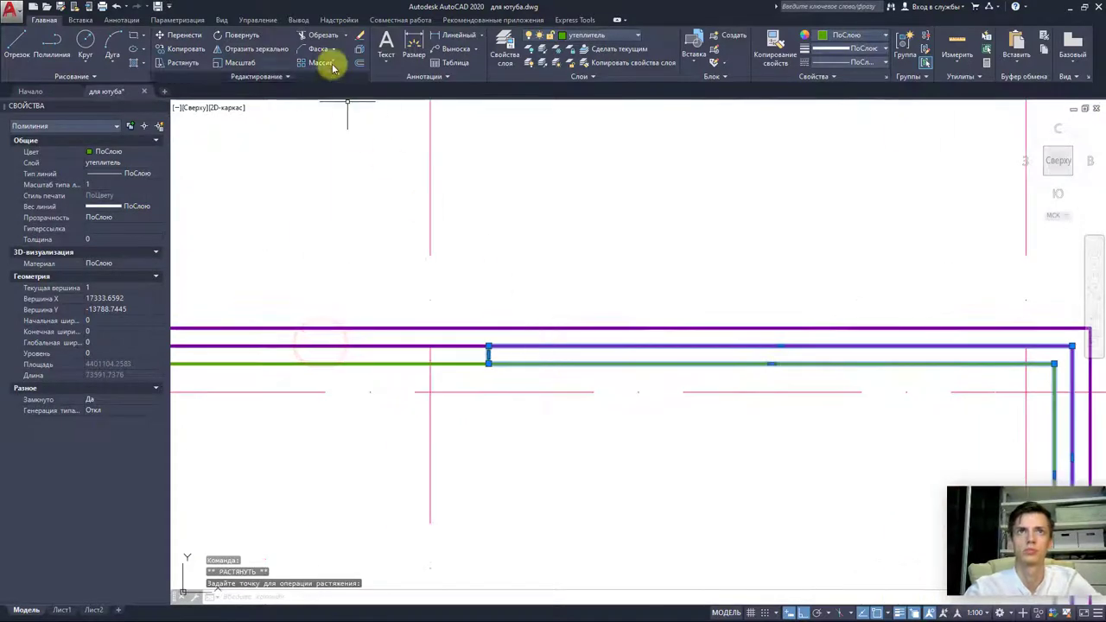
{"action": "left_click", "coordinate": [356, 54]}
{"action": "key", "text": "Escape"}
- Explode the segments at the insulation joint and delete the two joint segments
{"action": "left_click", "coordinate": [494, 362]}
{"action": "scroll", "coordinate": [493, 355], "scroll_direction": "up", "scroll_amount": 5}
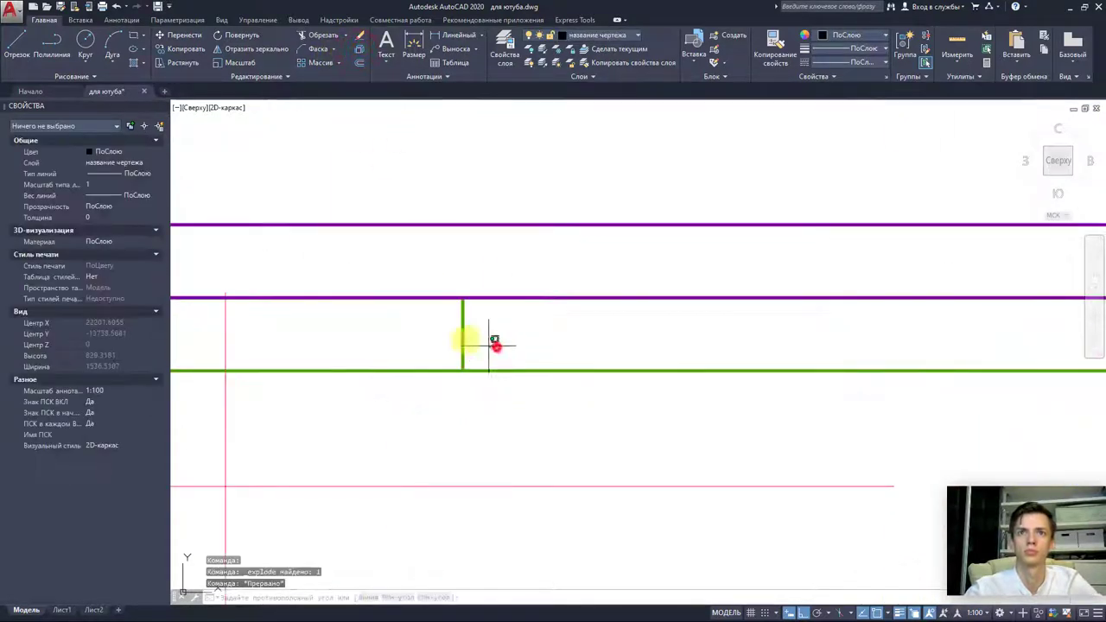
{"action": "left_click", "coordinate": [392, 329]}
{"action": "scroll", "coordinate": [406, 330], "scroll_direction": "down", "scroll_amount": 2}
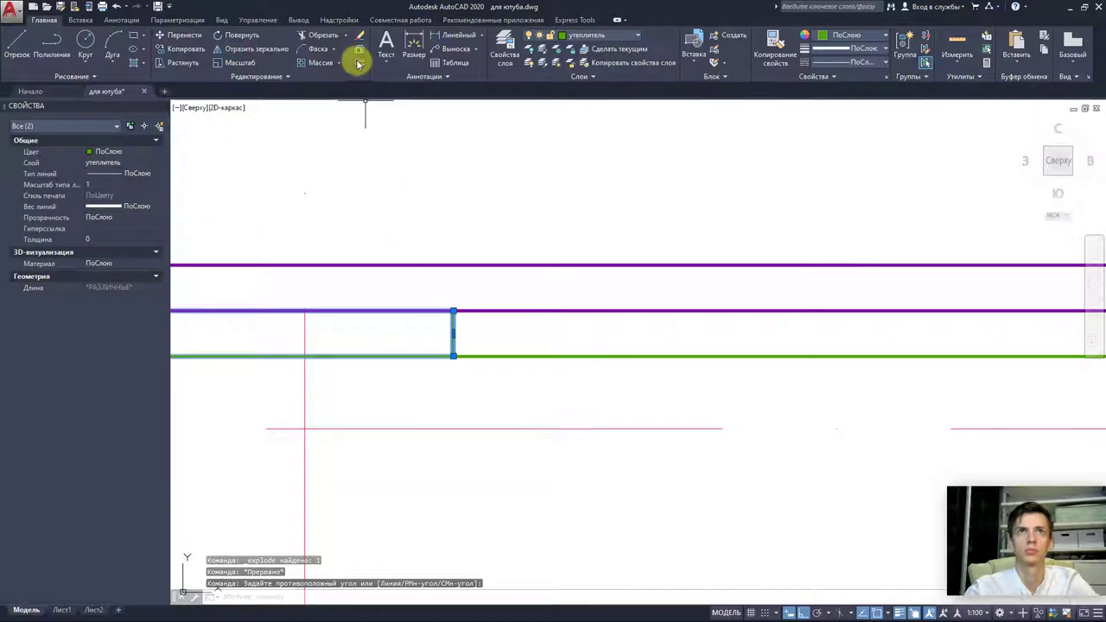
{"action": "left_click", "coordinate": [359, 63]}
{"action": "left_click", "coordinate": [486, 308]}
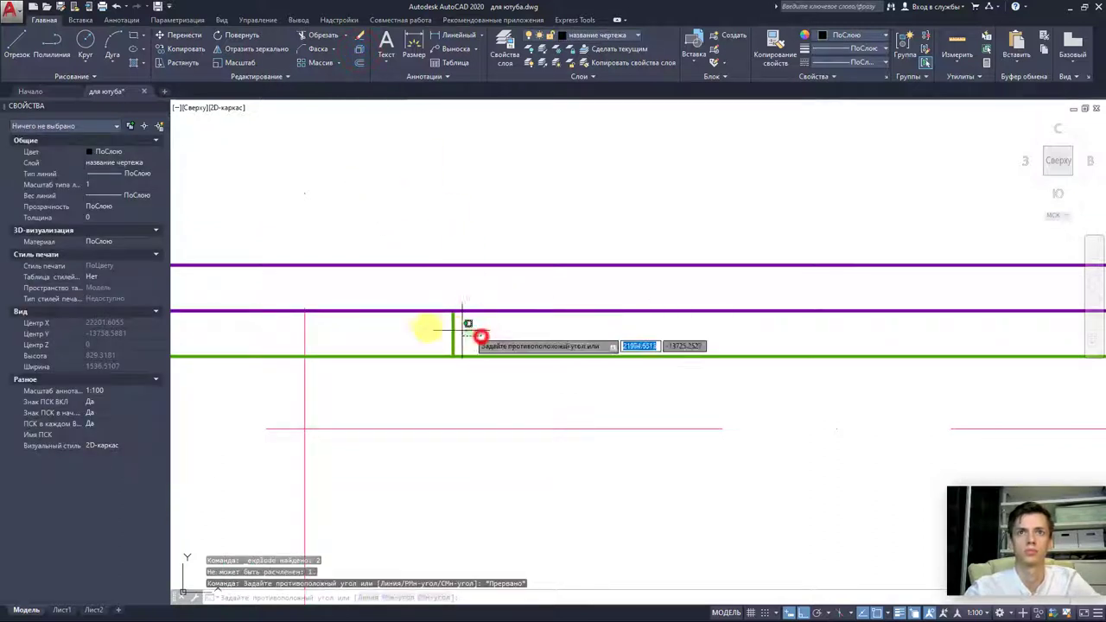
{"action": "left_click", "coordinate": [480, 336]}
{"action": "key", "text": "Delete"}
- Erase the two short green vertical stubs at the old opening
{"action": "scroll", "coordinate": [424, 323], "scroll_direction": "down", "scroll_amount": 4}
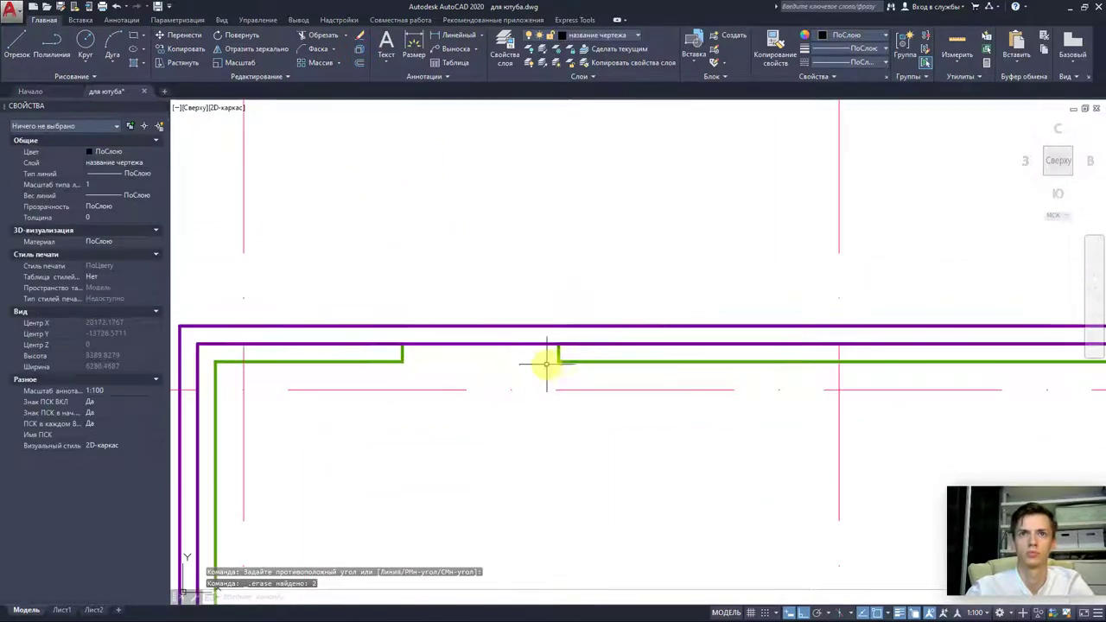
{"action": "left_click", "coordinate": [557, 352]}
{"action": "key", "text": "Delete"}
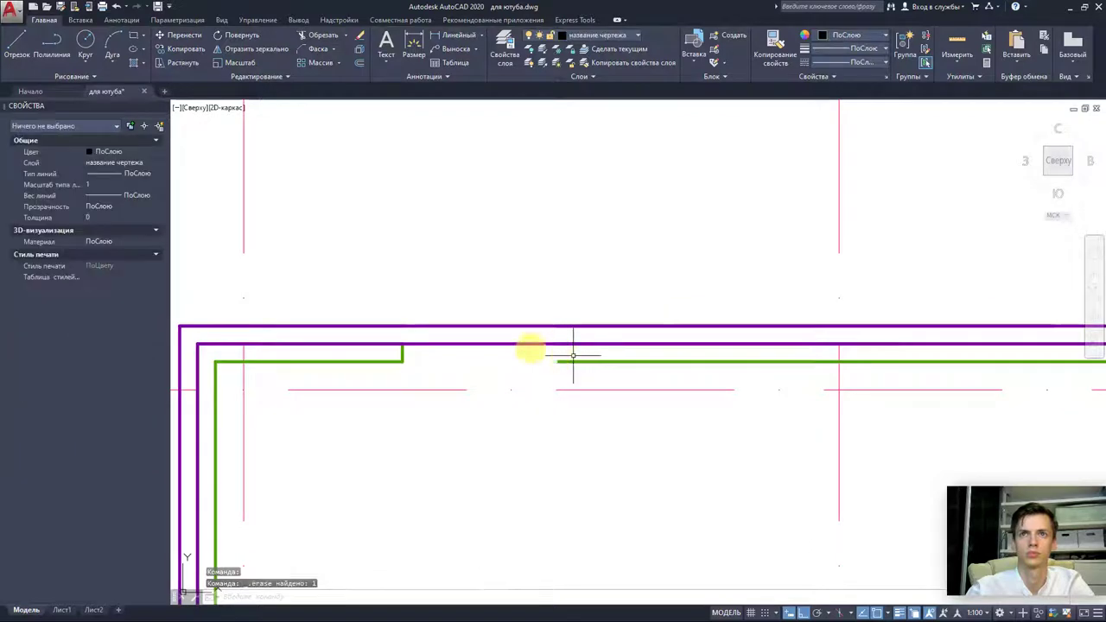
{"action": "left_click", "coordinate": [402, 353]}
{"action": "key", "text": "Delete"}
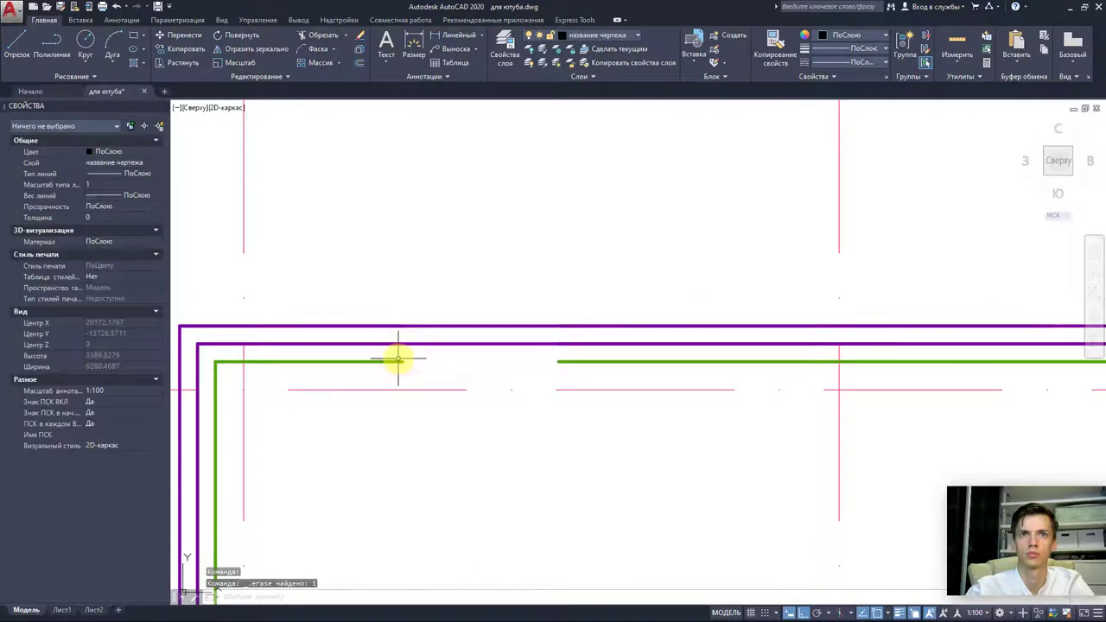
- Grip-stretch the left green insulation line to close the gap
{"action": "left_click", "coordinate": [389, 364]}
{"action": "left_click", "coordinate": [401, 361]}
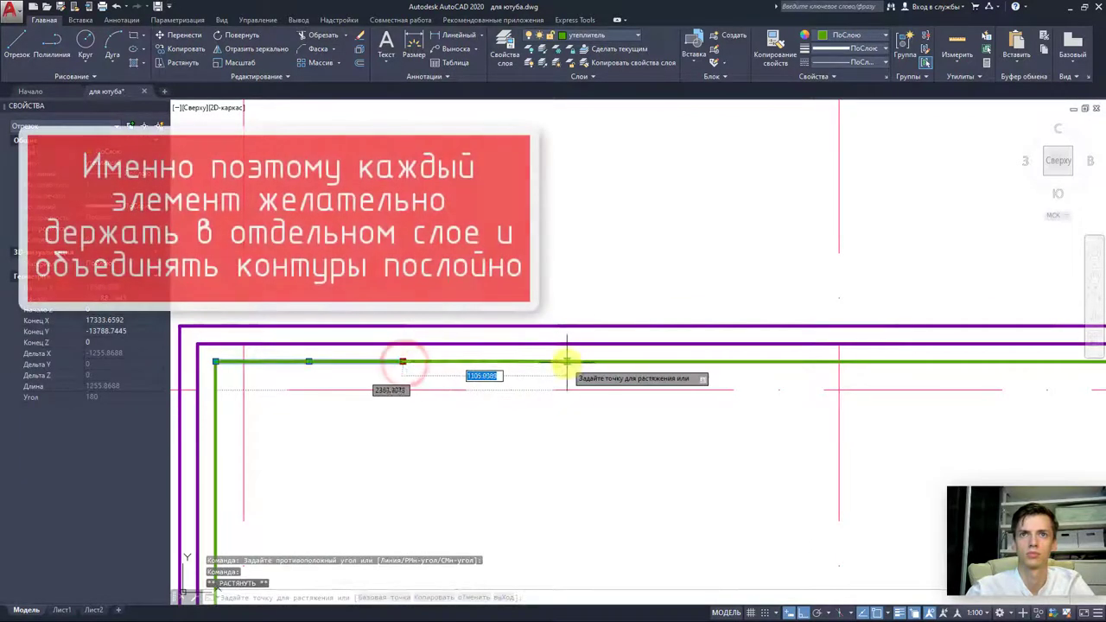
{"action": "key", "text": "Escape"}
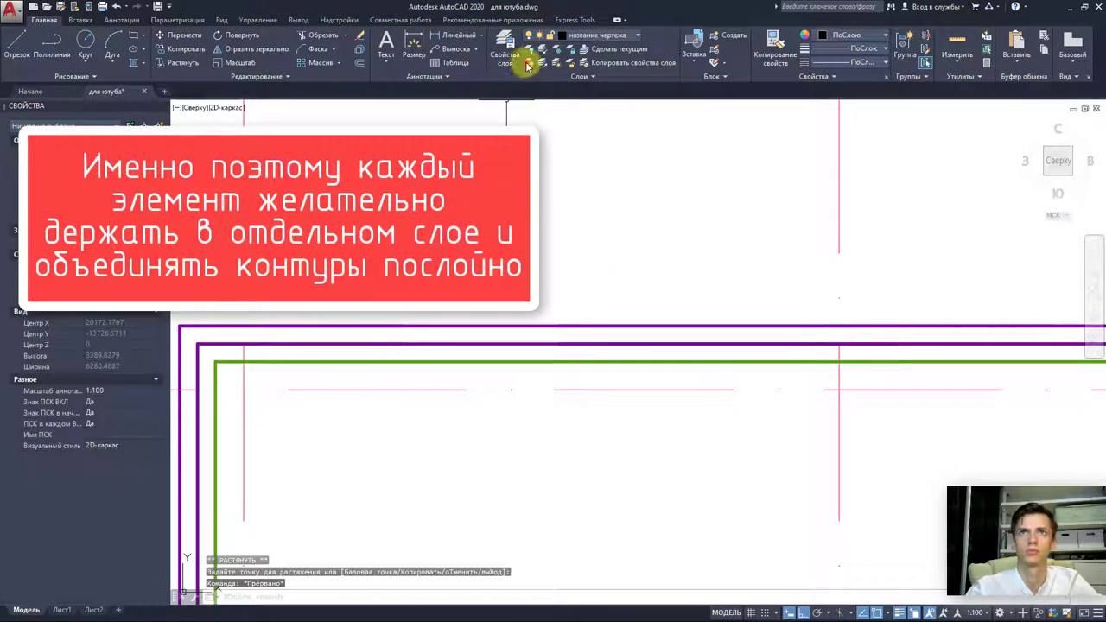
- Turn all layers back on with LAYON and select the short blue wall vertical
{"action": "left_click", "coordinate": [528, 66]}
{"action": "middle_click_drag", "start_coordinate": [492, 396], "coordinate": [473, 316]}
{"action": "left_click", "coordinate": [383, 325]}
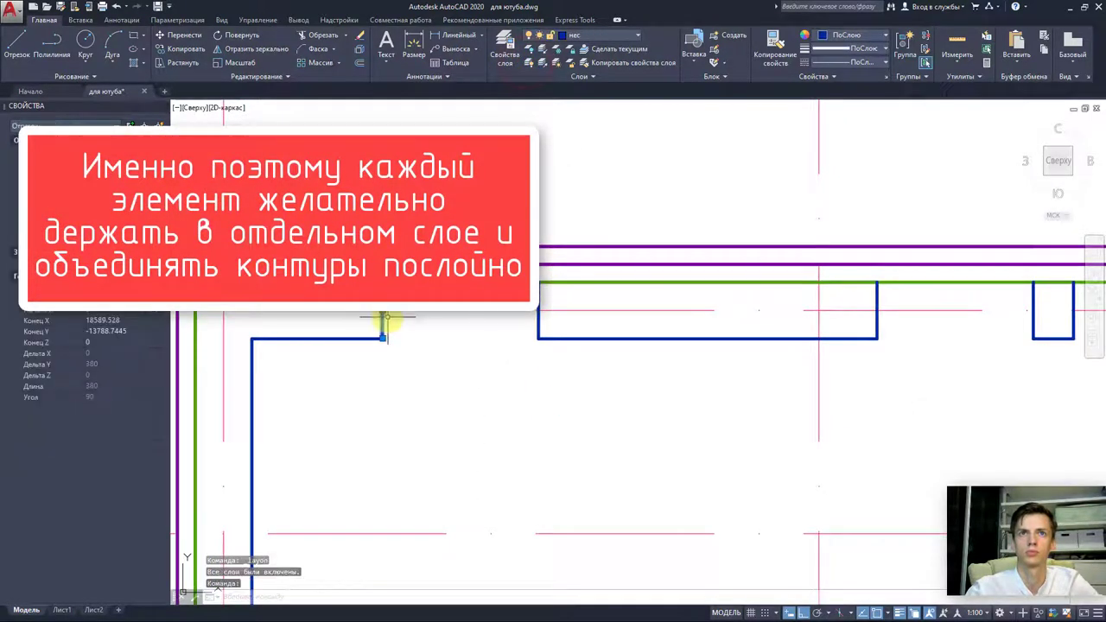
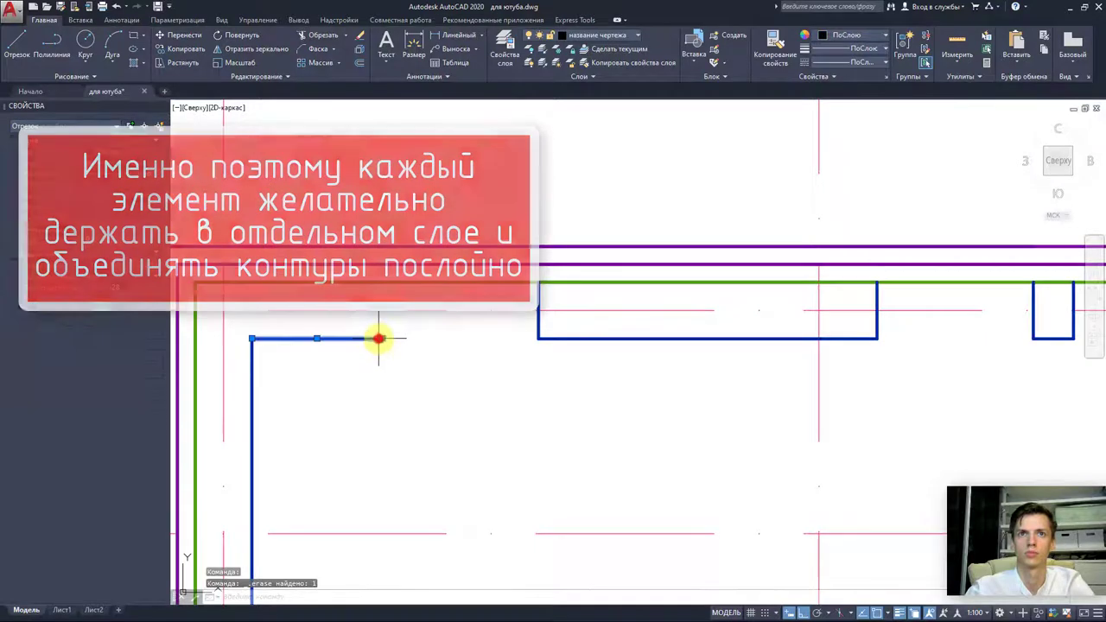
- Stretch the top blue wall line's end to the vertical wall line
{"action": "left_click", "coordinate": [383, 338]}
{"action": "left_click", "coordinate": [538, 338]}
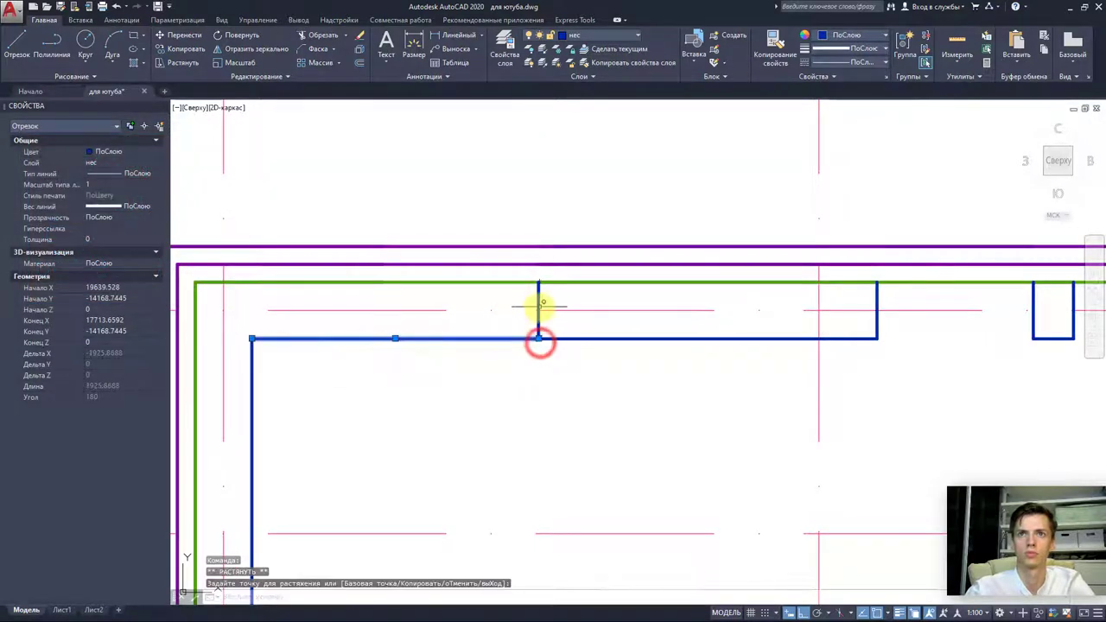
{"action": "key", "text": "Escape"}
- Erase the short vertical stub segments left at the old openings along the top wall
{"action": "left_click", "coordinate": [539, 301]}
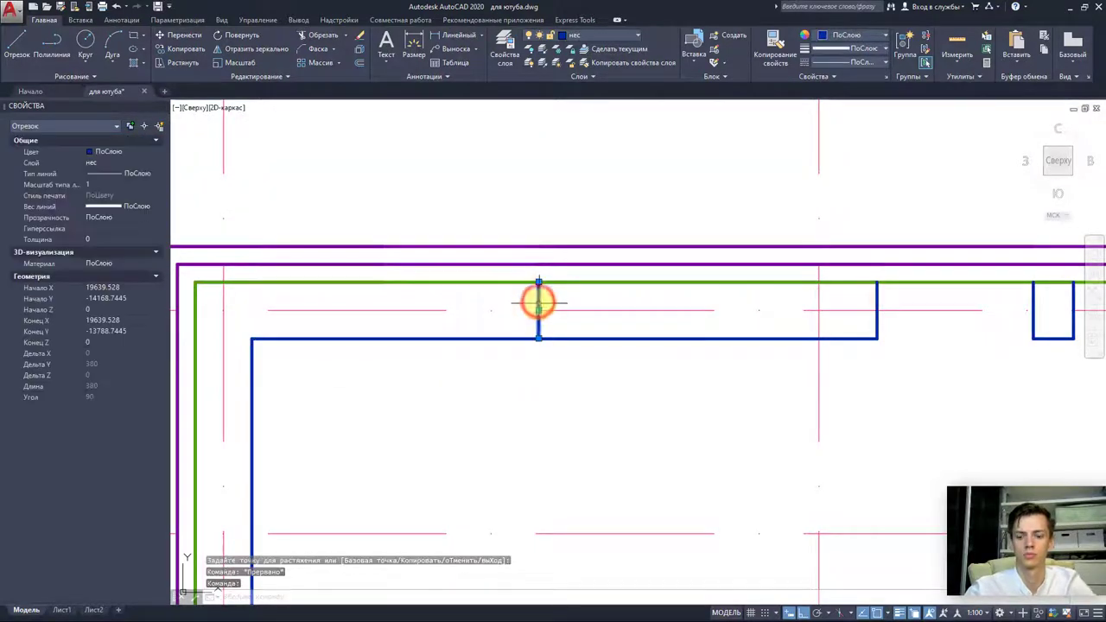
{"action": "key", "text": "Delete"}
{"action": "middle_click_drag", "start_coordinate": [692, 308], "coordinate": [367, 315]}
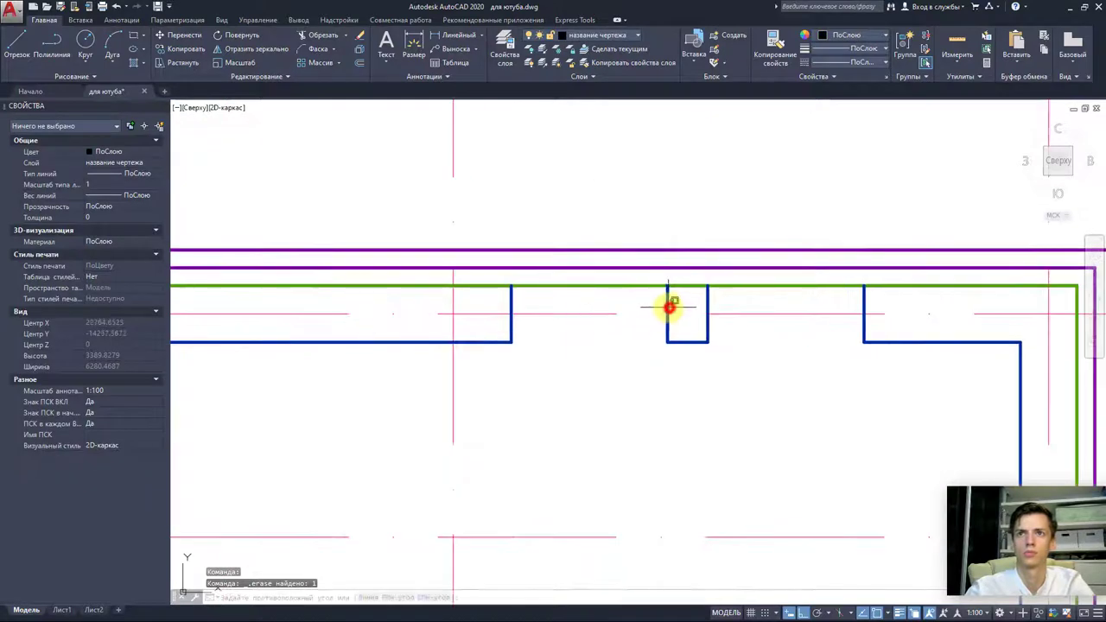
{"action": "left_click", "coordinate": [668, 307]}
{"action": "key", "text": "Delete"}
{"action": "left_click", "coordinate": [644, 273]}
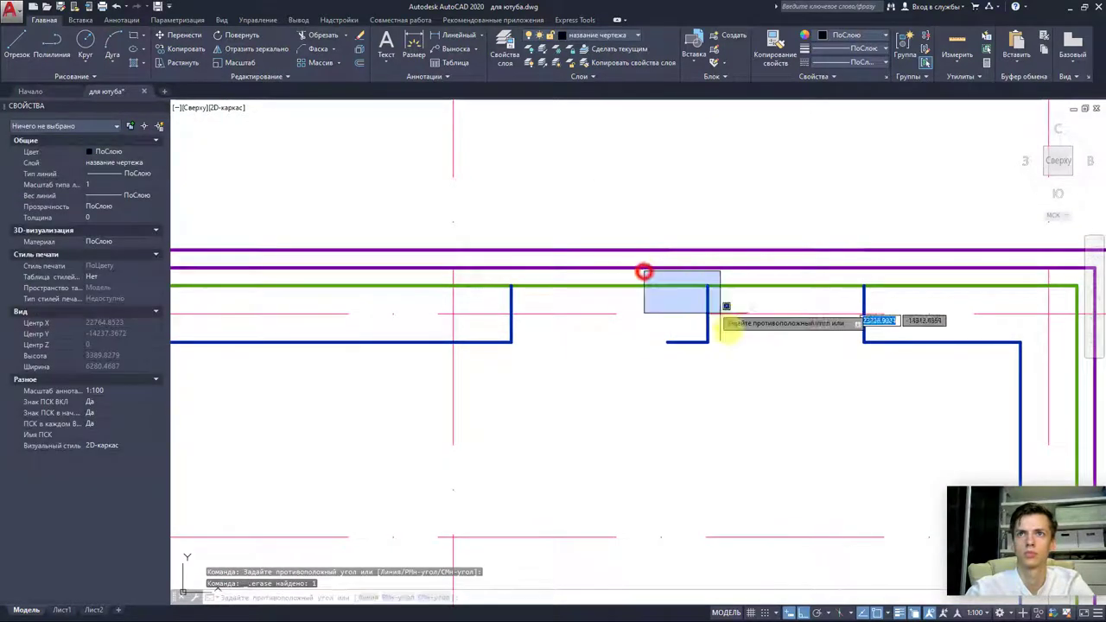
{"action": "left_click", "coordinate": [733, 368]}
{"action": "key", "text": "Delete"}
{"action": "left_click", "coordinate": [864, 308]}
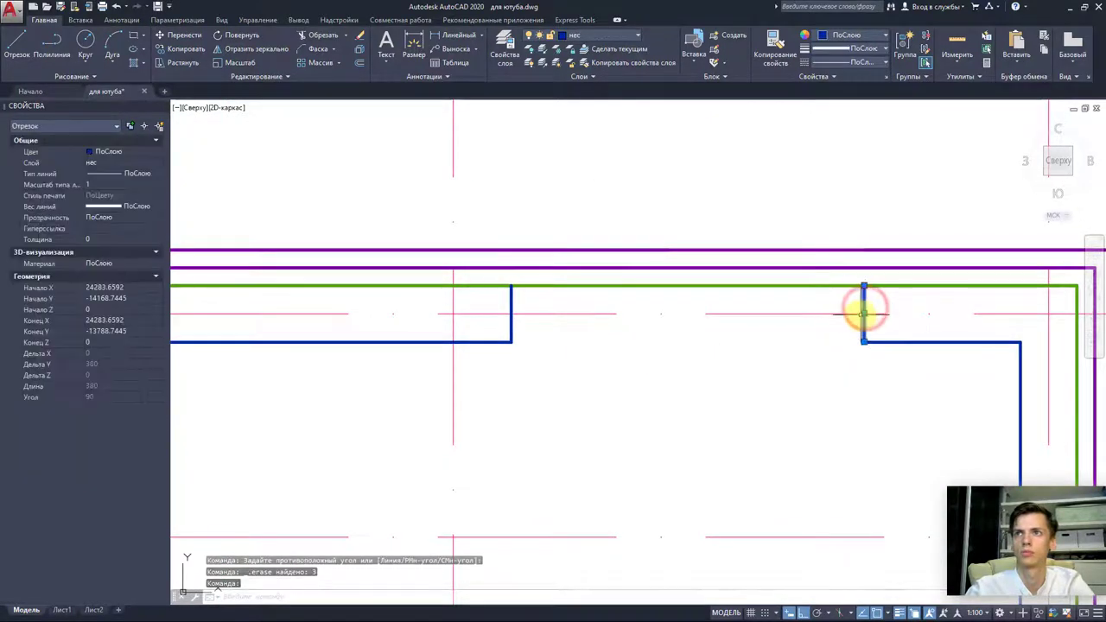
{"action": "key", "text": "Delete"}
- Extend the top polyline's left end to the wall corner, erase the last stub, and view the whole building
{"action": "left_click", "coordinate": [864, 345]}
{"action": "left_click", "coordinate": [865, 344]}
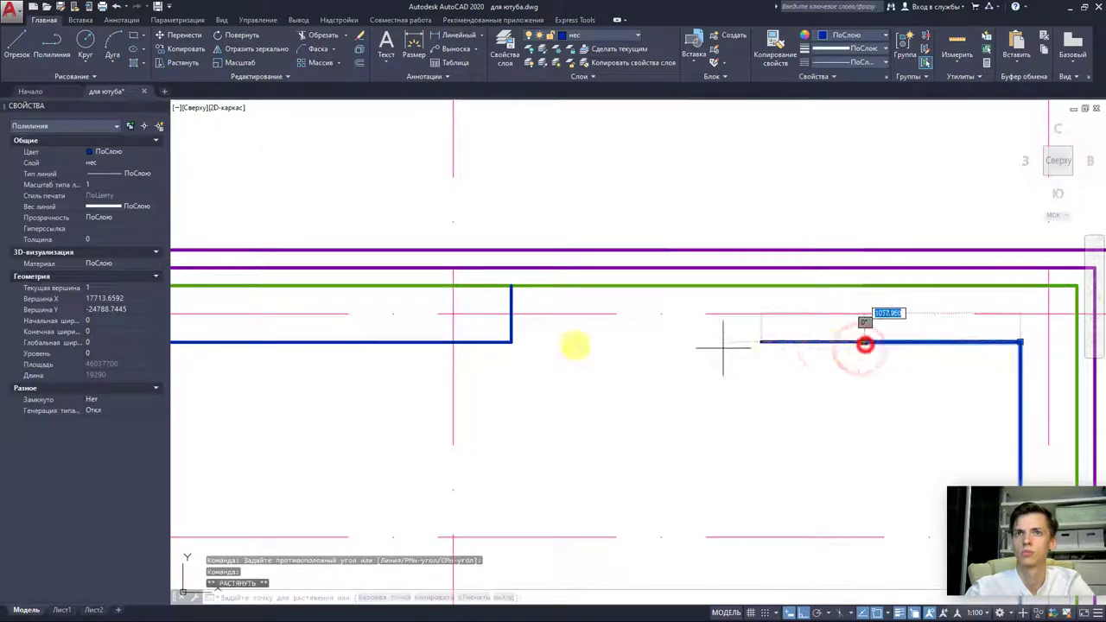
{"action": "left_click", "coordinate": [510, 341]}
{"action": "key", "text": "Escape"}
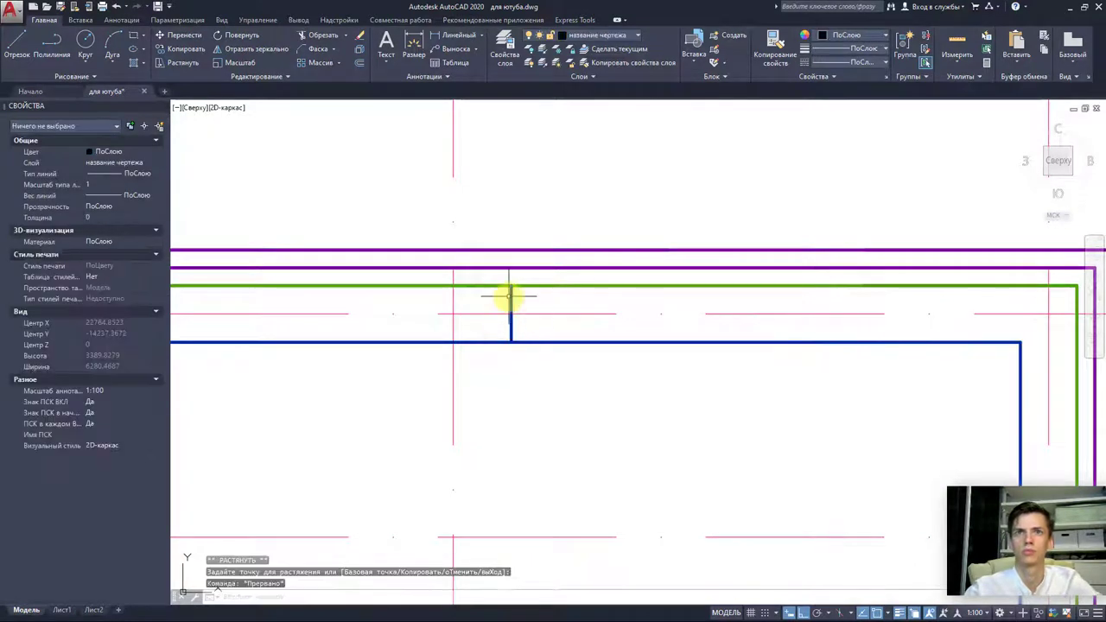
{"action": "left_click", "coordinate": [509, 297]}
{"action": "key", "text": "Delete"}
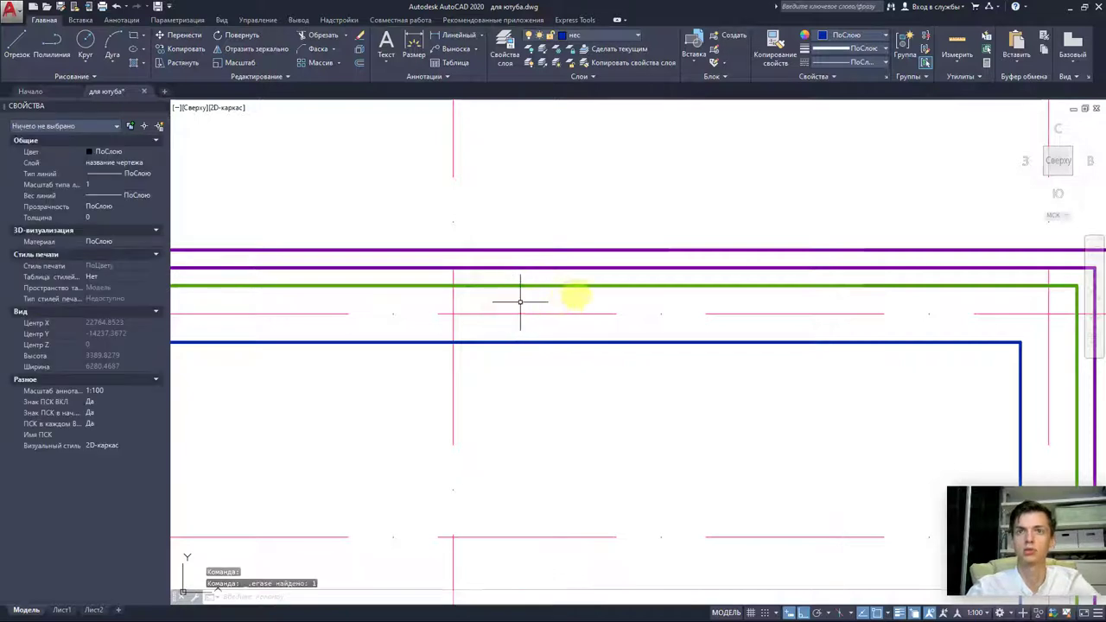
{"action": "scroll", "coordinate": [726, 300], "scroll_direction": "down", "scroll_amount": 5}
{"action": "middle_click_drag", "start_coordinate": [726, 300], "coordinate": [673, 156]}
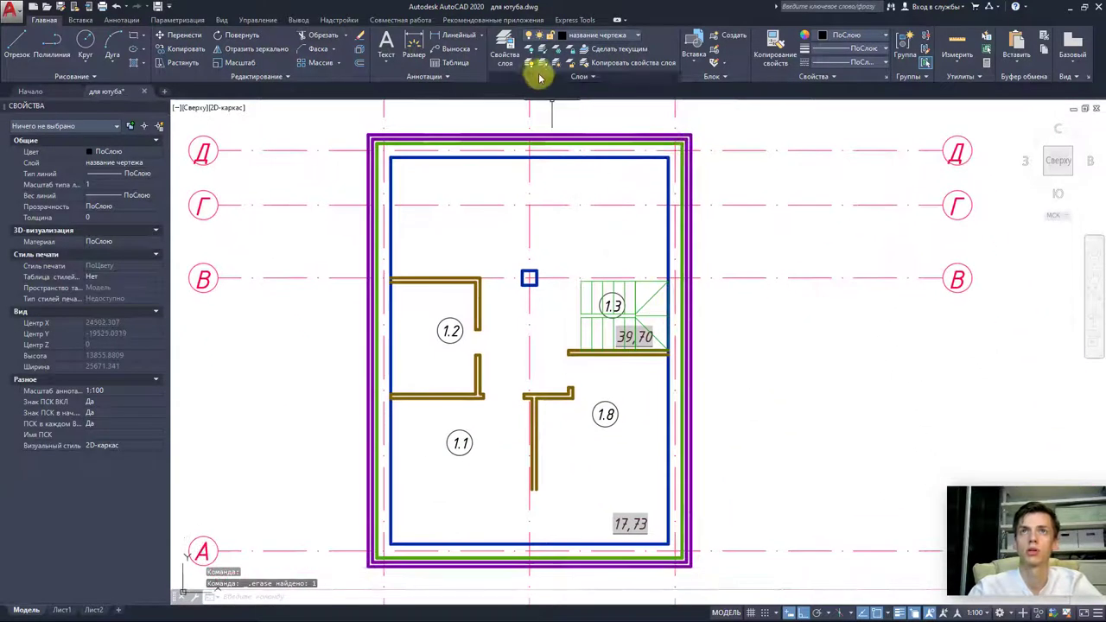
- Turn off the облицовка cladding layer by picking its purple line
{"action": "left_click", "coordinate": [527, 51]}
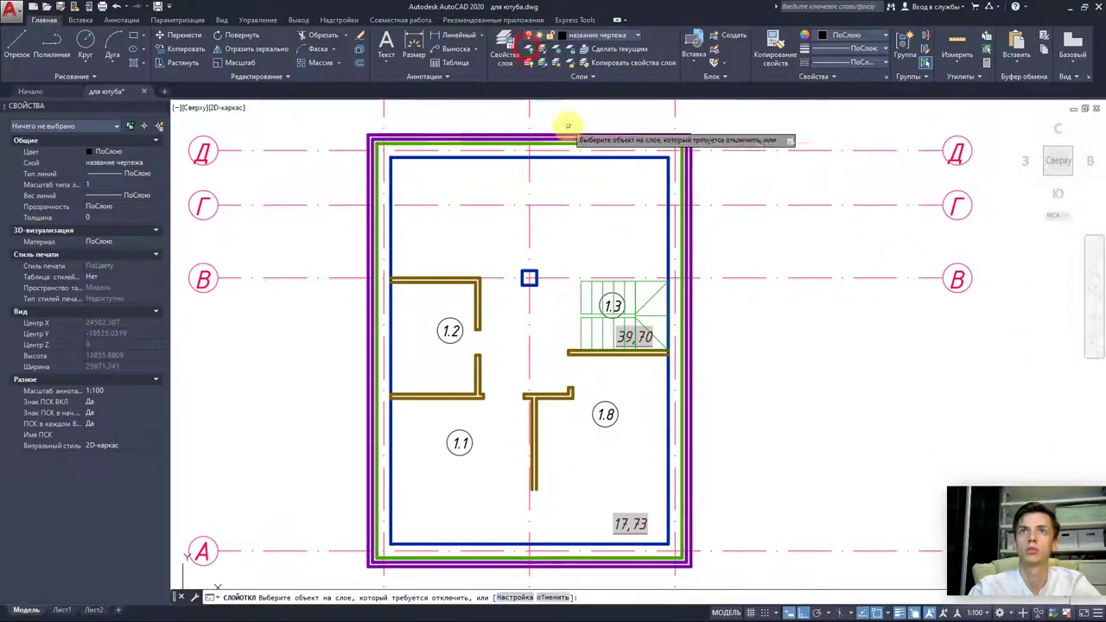
{"action": "left_click", "coordinate": [575, 138]}
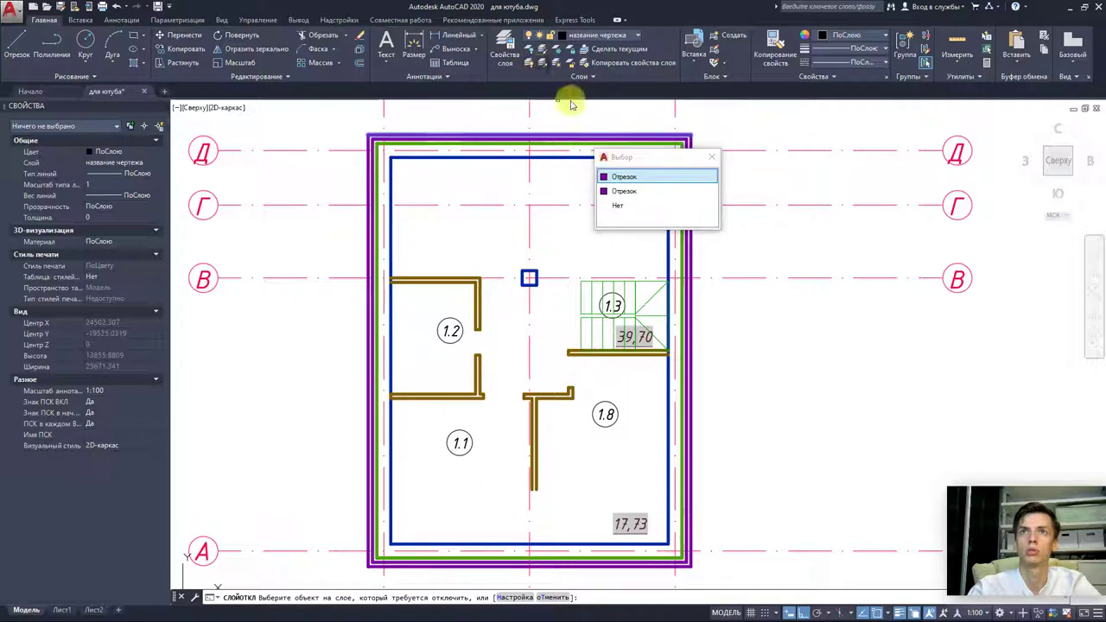
{"action": "left_click", "coordinate": [610, 178]}
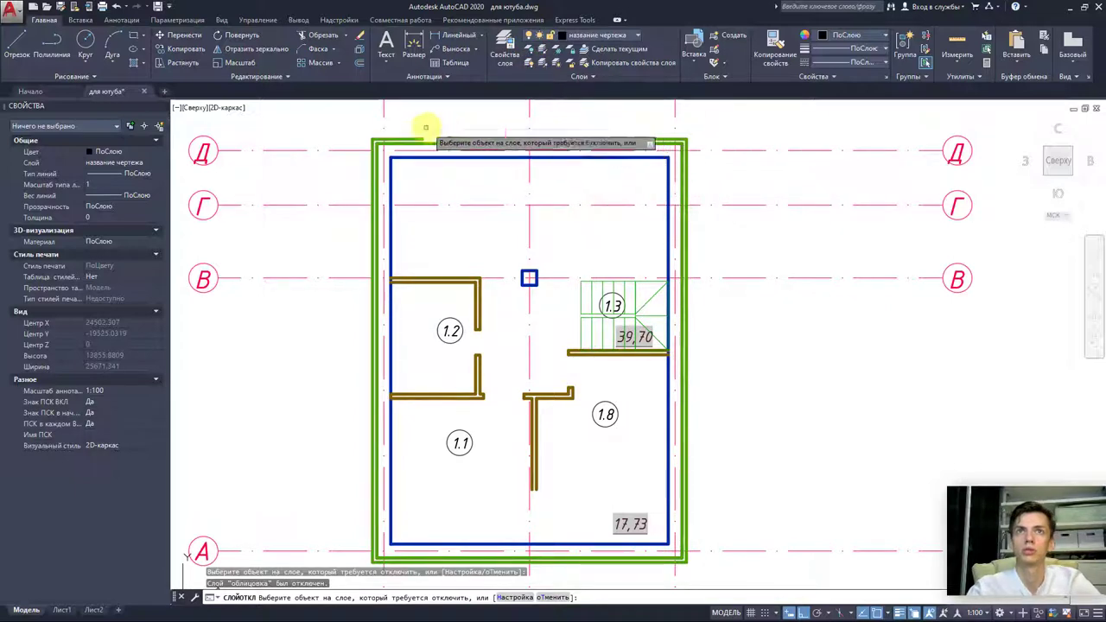
{"action": "middle_click_drag", "start_coordinate": [456, 153], "coordinate": [495, 212]}
{"action": "scroll", "coordinate": [495, 211], "scroll_direction": "up", "scroll_amount": 4}
{"action": "key", "text": "Escape"}
{"action": "left_click", "coordinate": [507, 190]}
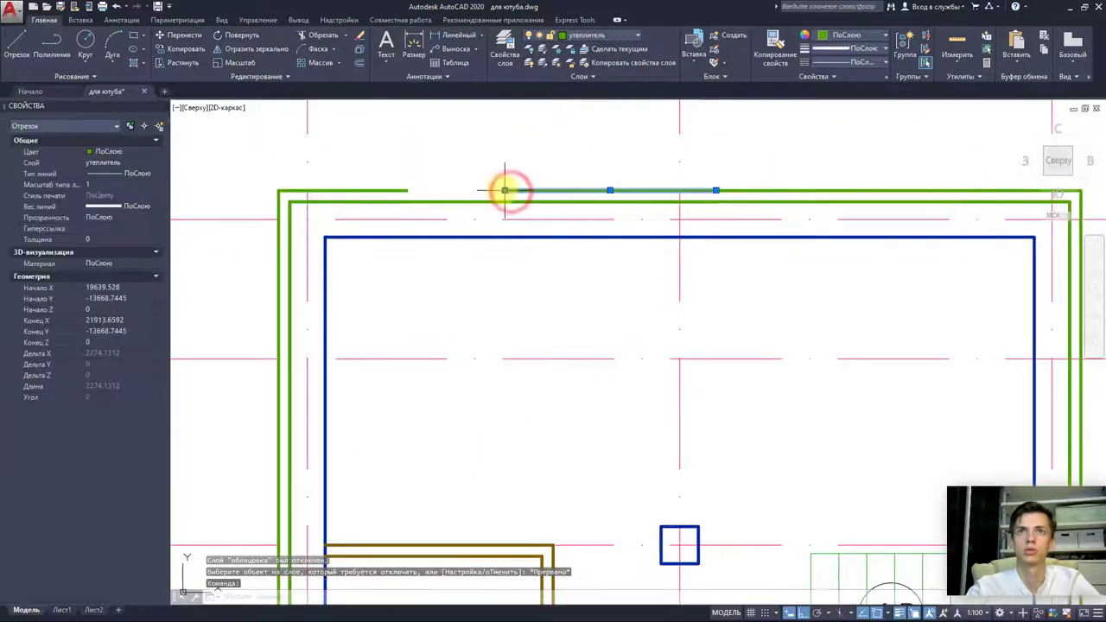
{"action": "left_click", "coordinate": [504, 190]}
{"action": "left_click", "coordinate": [400, 190]}
{"action": "key", "text": "Escape"}
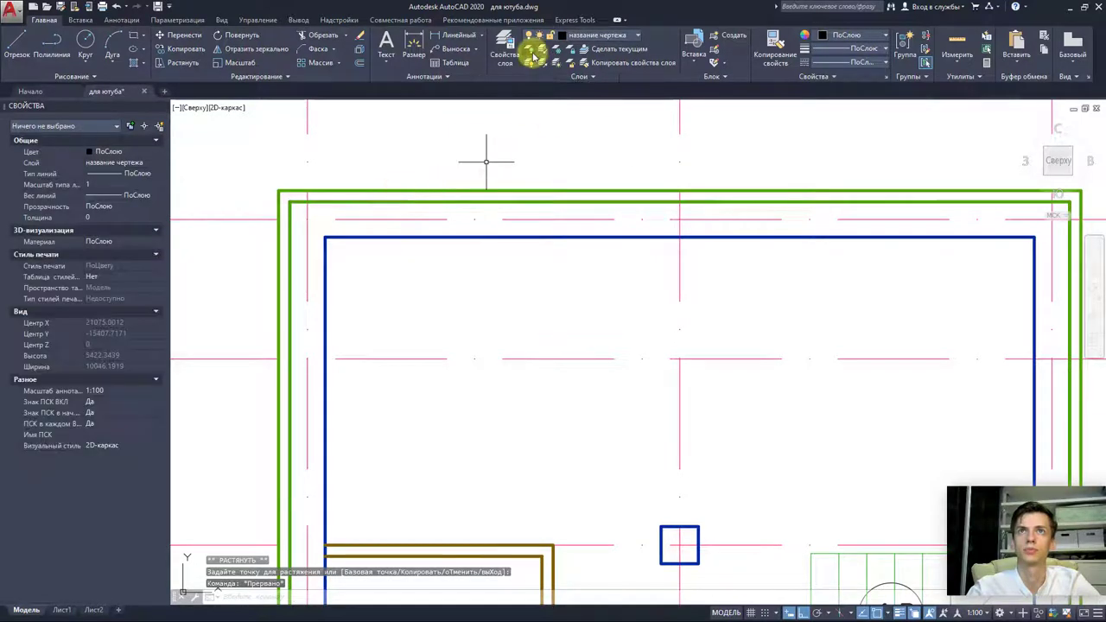
- Hide the blue wall layer and attempt to join the remaining plan objects
{"action": "left_click", "coordinate": [533, 51]}
{"action": "left_click", "coordinate": [523, 238]}
{"action": "key", "text": "Escape"}
{"action": "scroll", "coordinate": [490, 261], "scroll_direction": "down", "scroll_amount": 5}
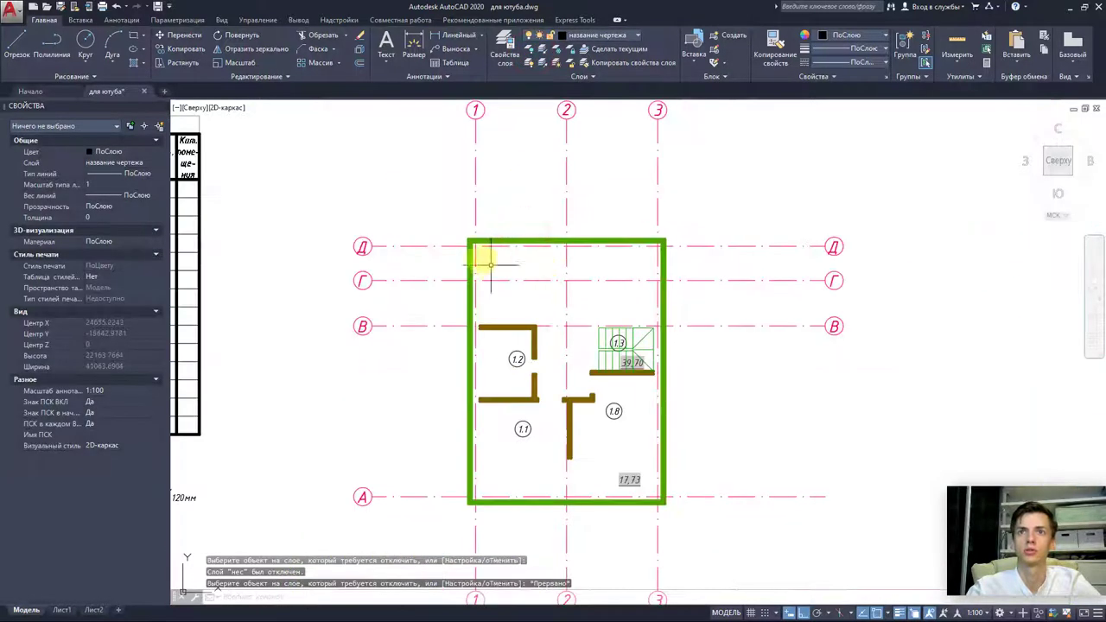
{"action": "left_click", "coordinate": [731, 543]}
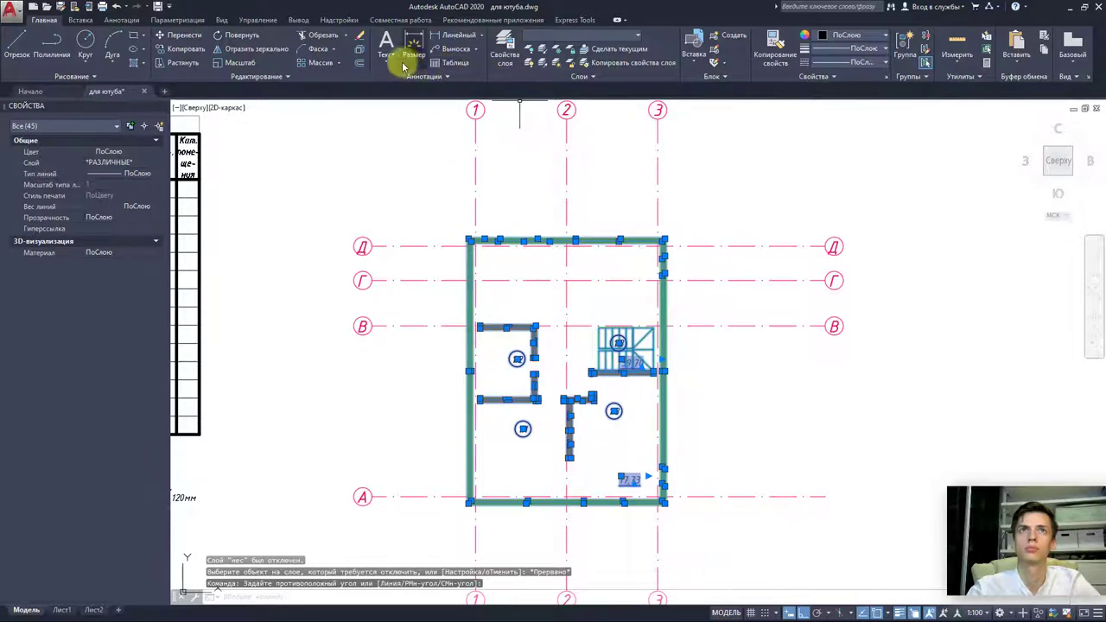
{"action": "left_click", "coordinate": [338, 77]}
{"action": "key", "text": "Escape"}
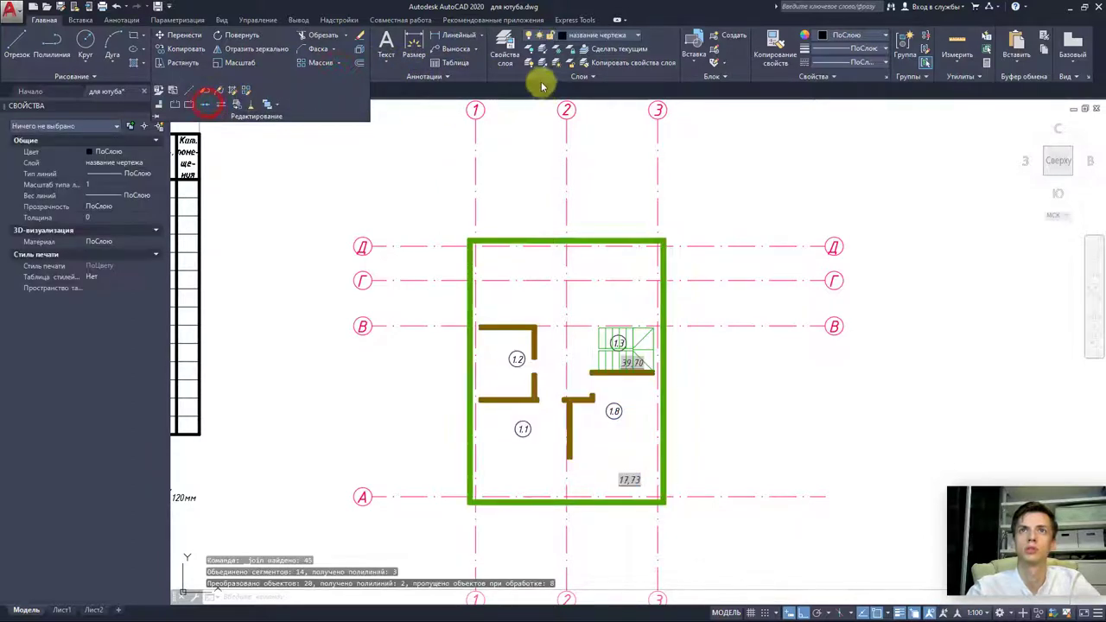
- Turn all layers back on, then hide only the cladding and утеплитель insulation layers
{"action": "left_click", "coordinate": [529, 55]}
{"action": "scroll", "coordinate": [544, 112], "scroll_direction": "up", "scroll_amount": 4}
{"action": "left_click", "coordinate": [536, 59]}
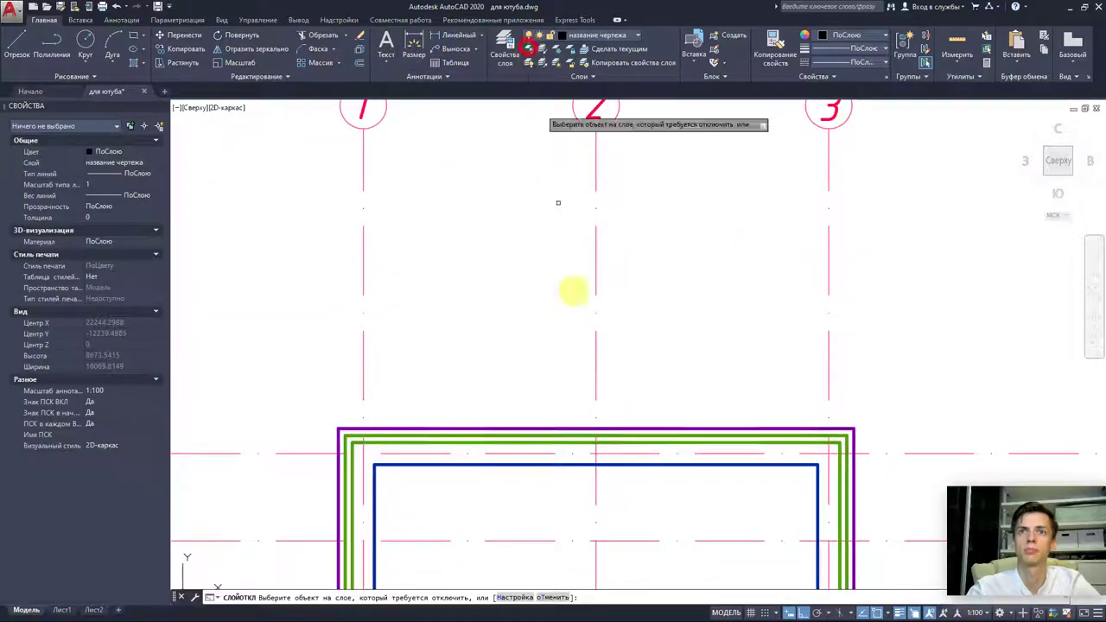
{"action": "middle_click_drag", "start_coordinate": [574, 478], "coordinate": [530, 313]}
{"action": "left_click", "coordinate": [533, 263]}
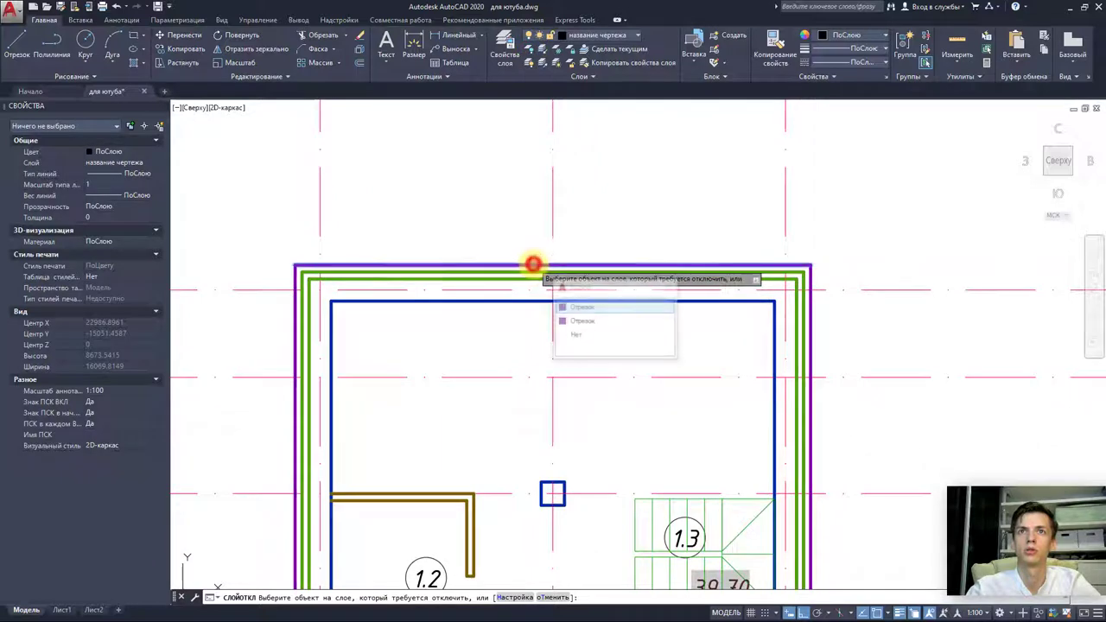
{"action": "left_click", "coordinate": [548, 307]}
{"action": "left_click", "coordinate": [537, 303]}
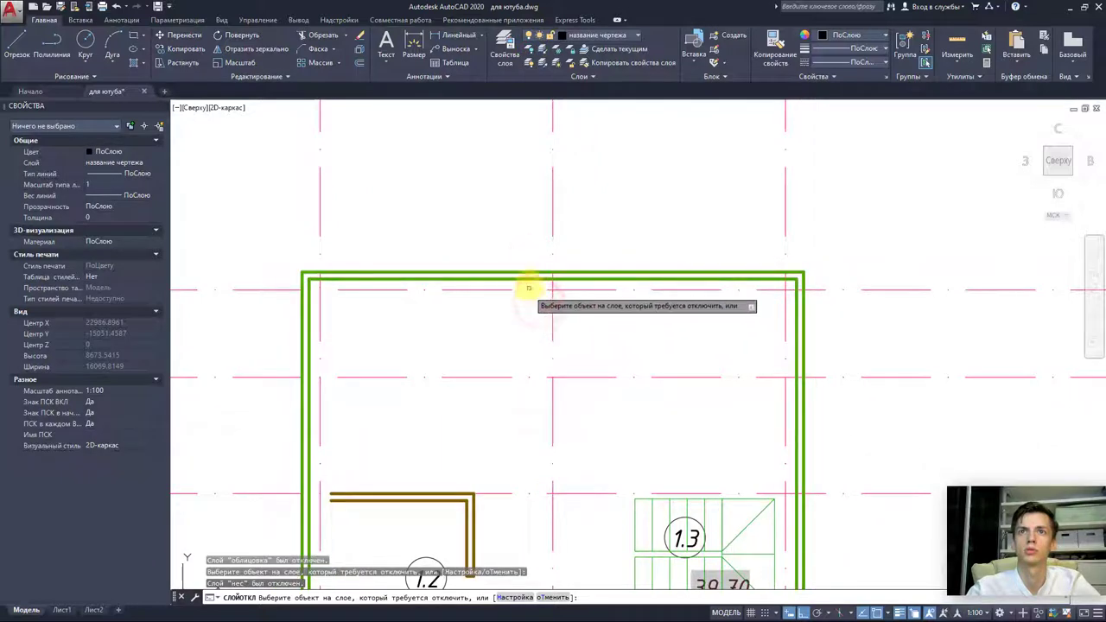
{"action": "type", "text": "u"}
{"action": "key", "text": "Return"}
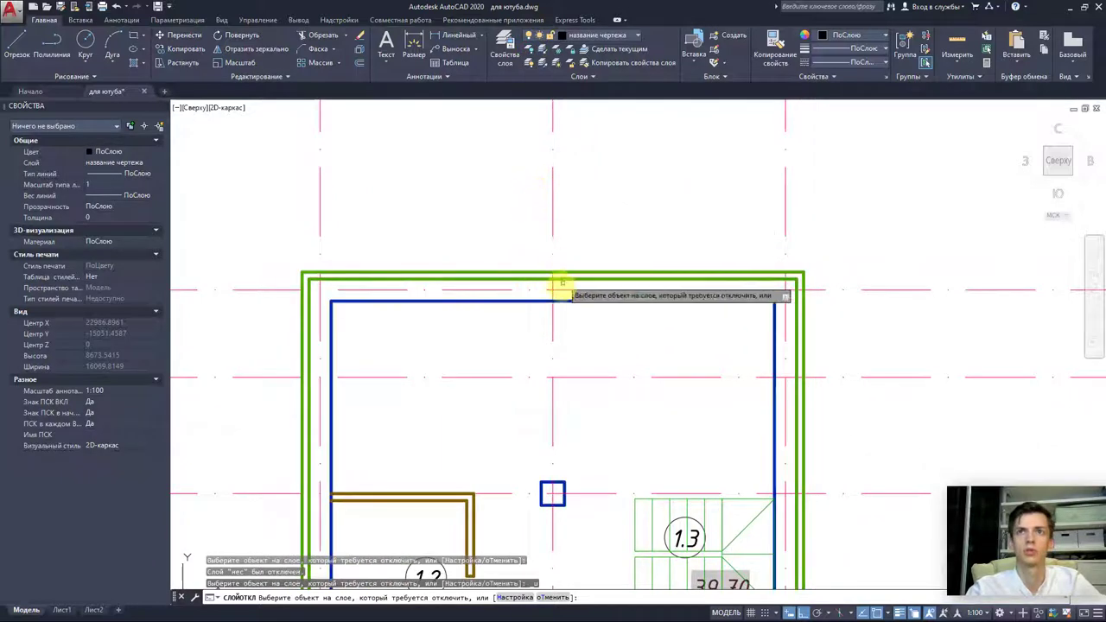
{"action": "left_click", "coordinate": [543, 273]}
{"action": "key", "text": "Escape"}
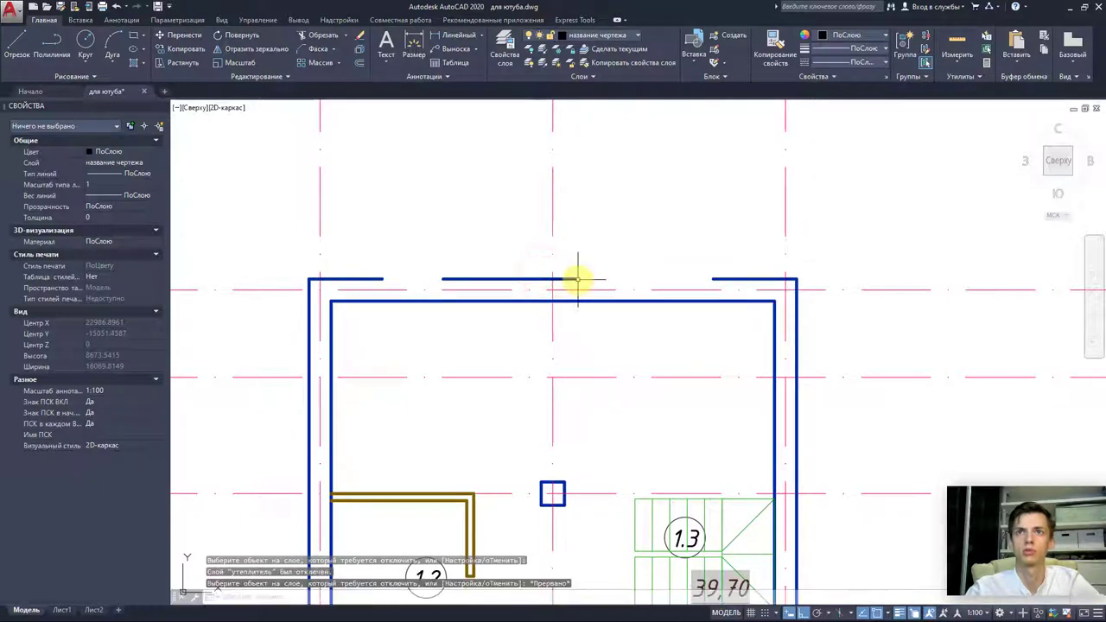
- Stretch the blue polyline ends across the gaps so the outer top wall line is continuous
{"action": "left_click", "coordinate": [575, 279]}
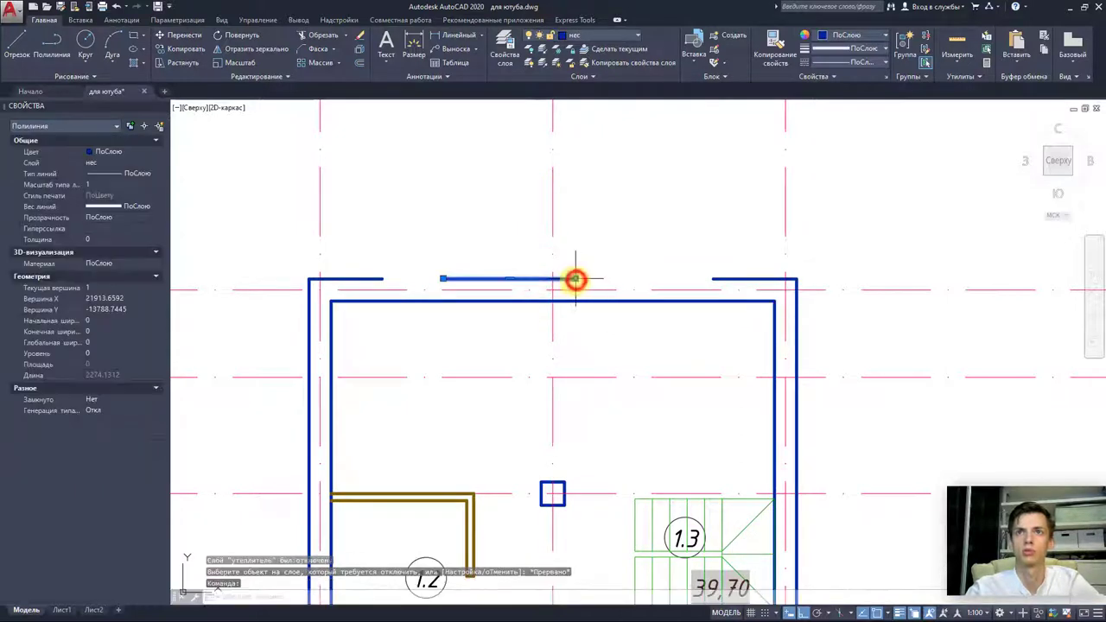
{"action": "left_click", "coordinate": [714, 279]}
{"action": "key", "text": "Escape"}
{"action": "left_click", "coordinate": [441, 279]}
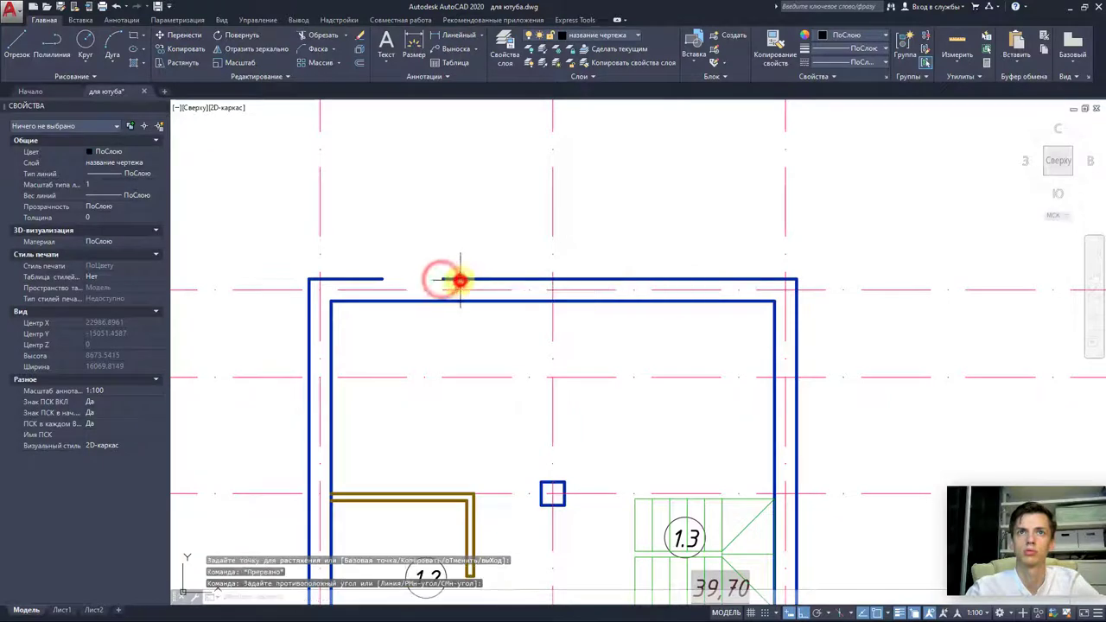
{"action": "left_click", "coordinate": [453, 277]}
{"action": "left_click", "coordinate": [445, 278]}
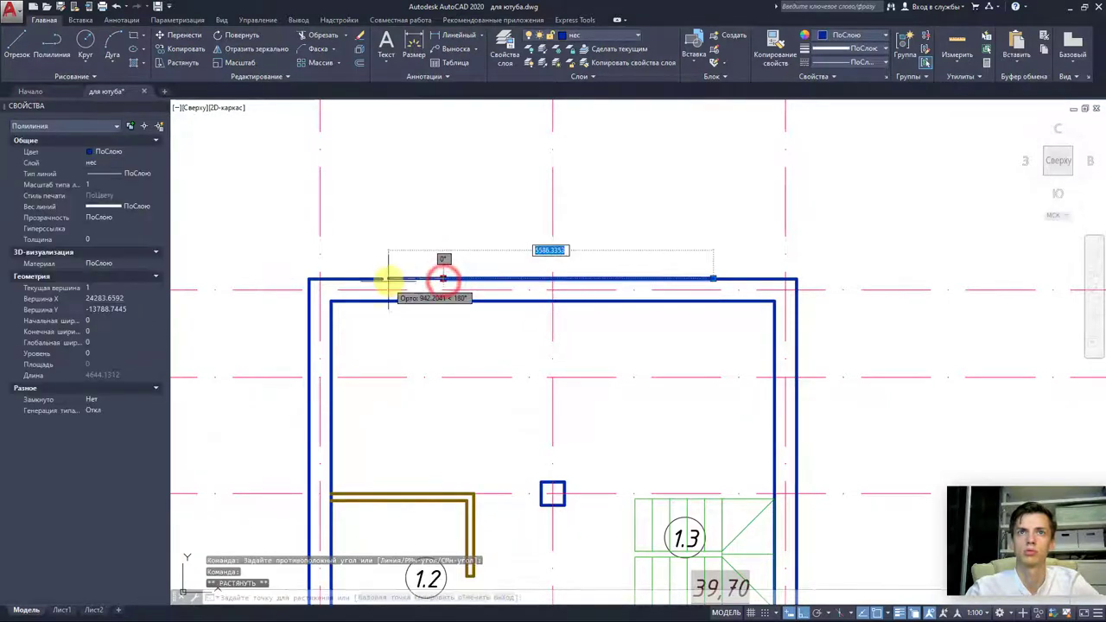
{"action": "key", "text": "Escape"}
- Join the outer blue wall segments into polylines
{"action": "scroll", "coordinate": [440, 311], "scroll_direction": "down", "scroll_amount": 2}
{"action": "left_click", "coordinate": [323, 251]}
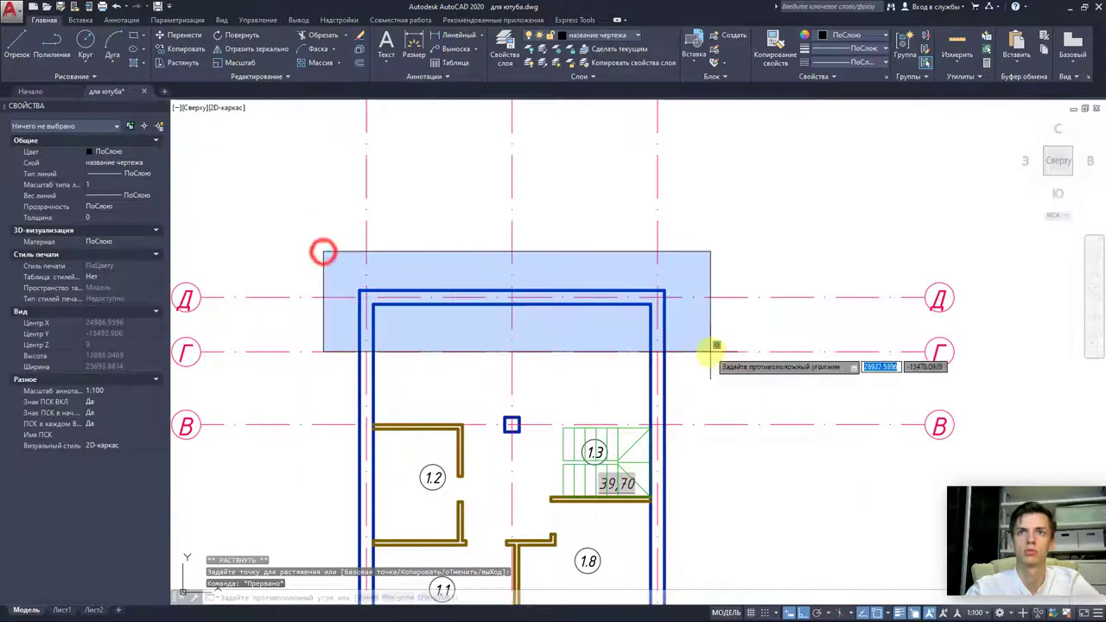
{"action": "left_click", "coordinate": [708, 350]}
{"action": "left_click", "coordinate": [302, 222]}
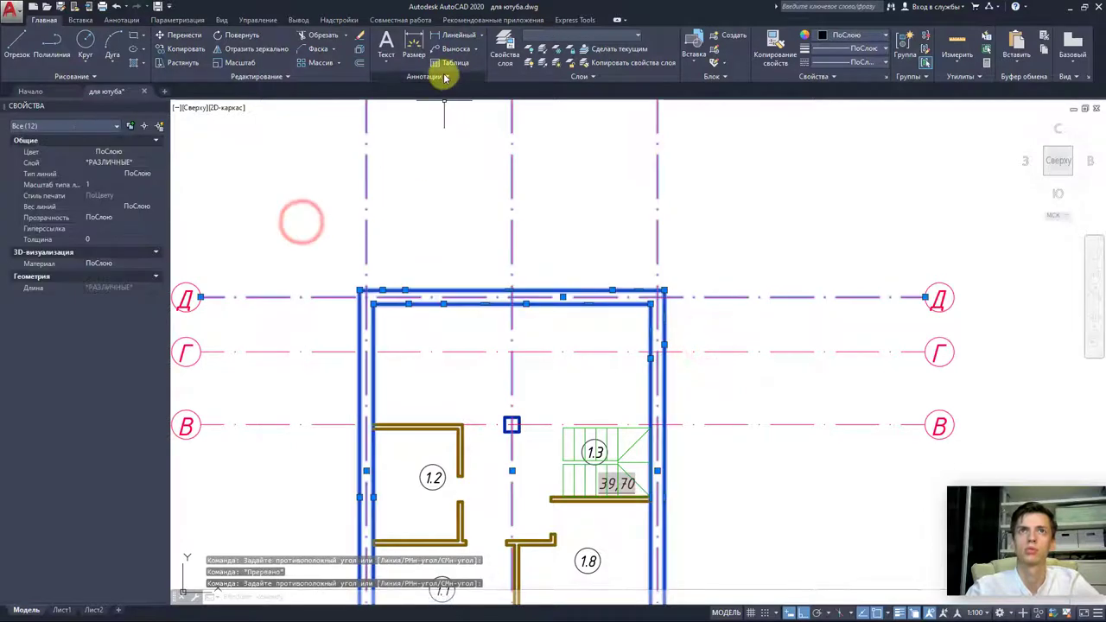
{"action": "left_click", "coordinate": [290, 78]}
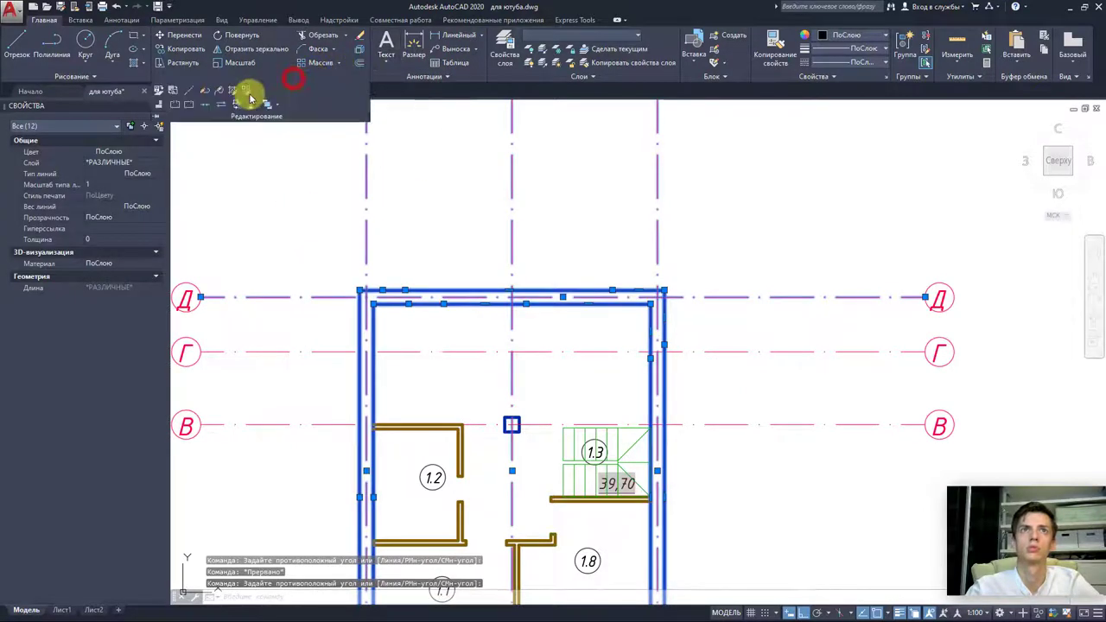
{"action": "left_click", "coordinate": [206, 105]}
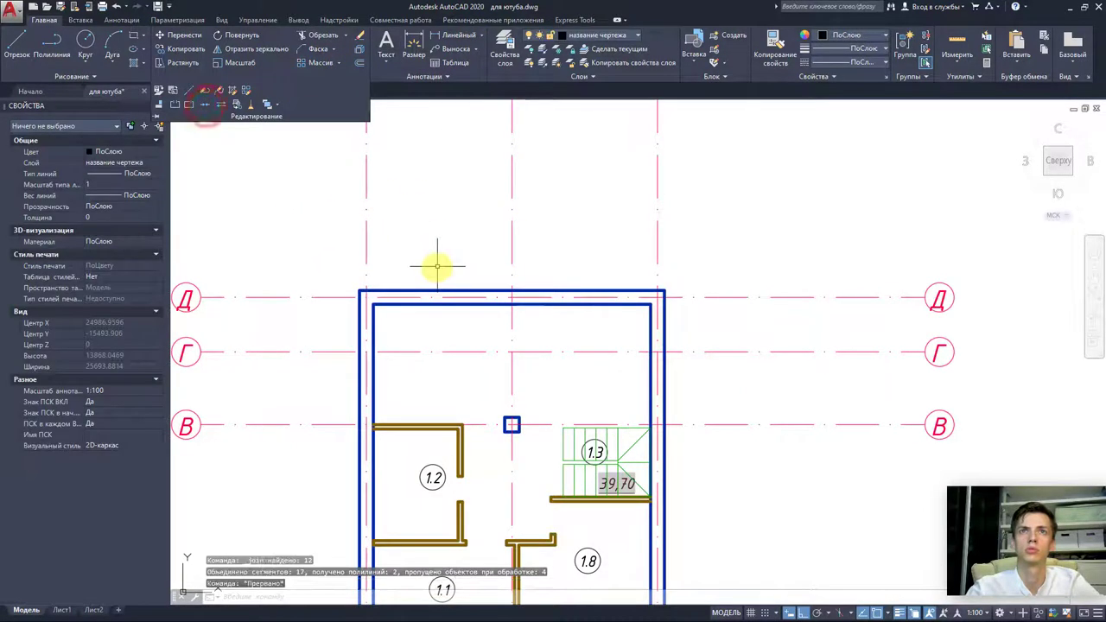
- Turn off the нес load-bearing and утеплитель insulation layers
{"action": "left_click", "coordinate": [525, 65]}
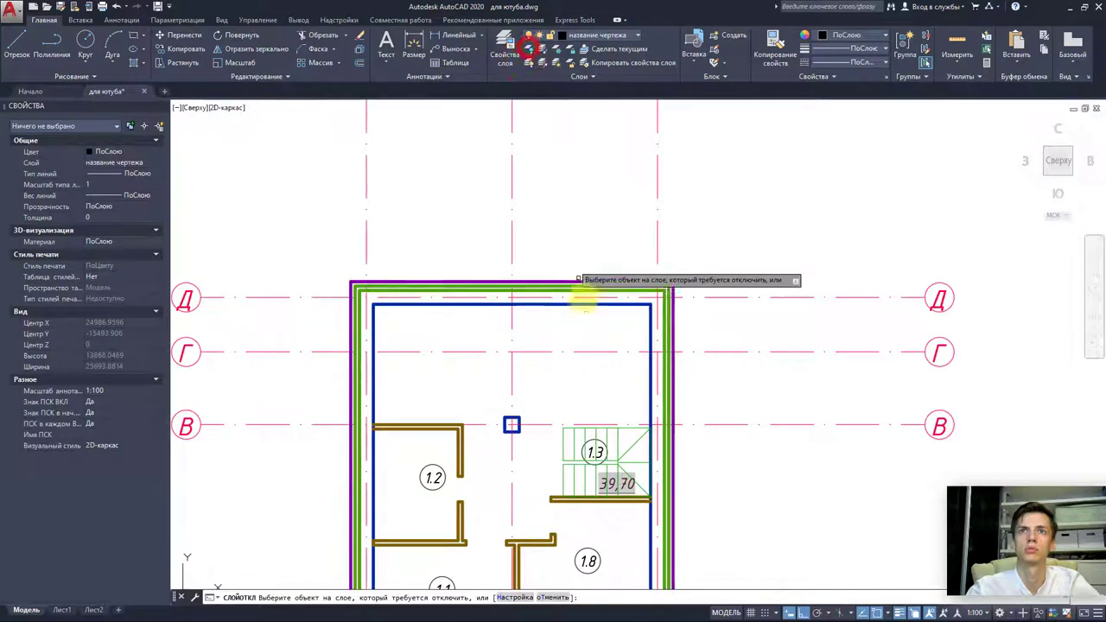
{"action": "left_click", "coordinate": [579, 305]}
{"action": "left_click", "coordinate": [573, 293]}
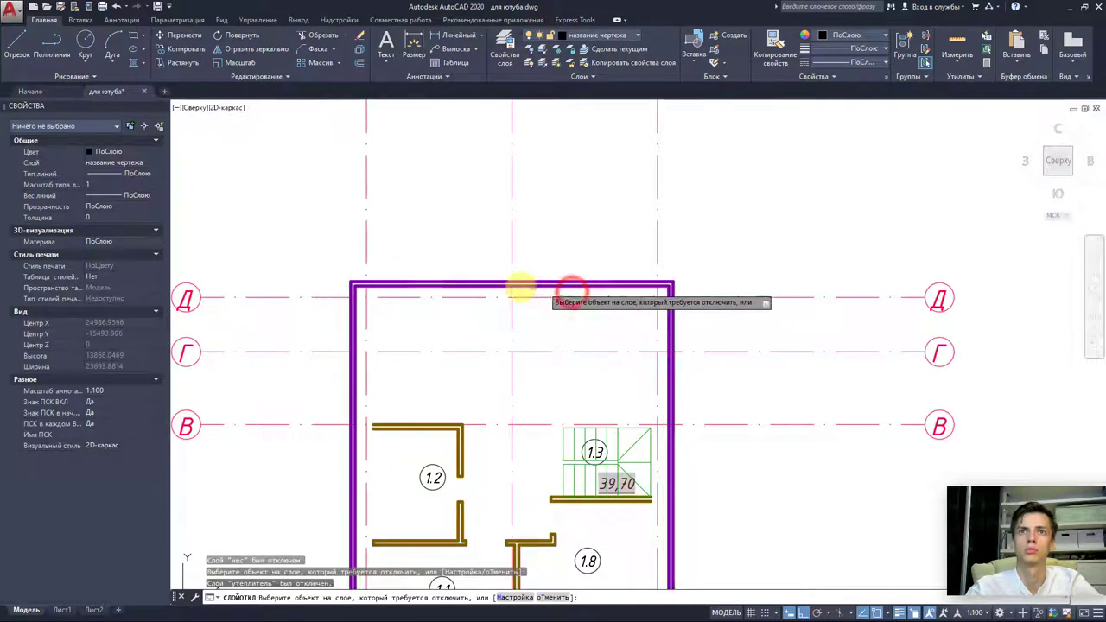
{"action": "key", "text": "Escape"}
- Join all remaining cladding lines of the floor plan into polylines
{"action": "left_click", "coordinate": [293, 247]}
{"action": "left_click", "coordinate": [758, 331]}
{"action": "scroll", "coordinate": [480, 284], "scroll_direction": "up", "scroll_amount": 2}
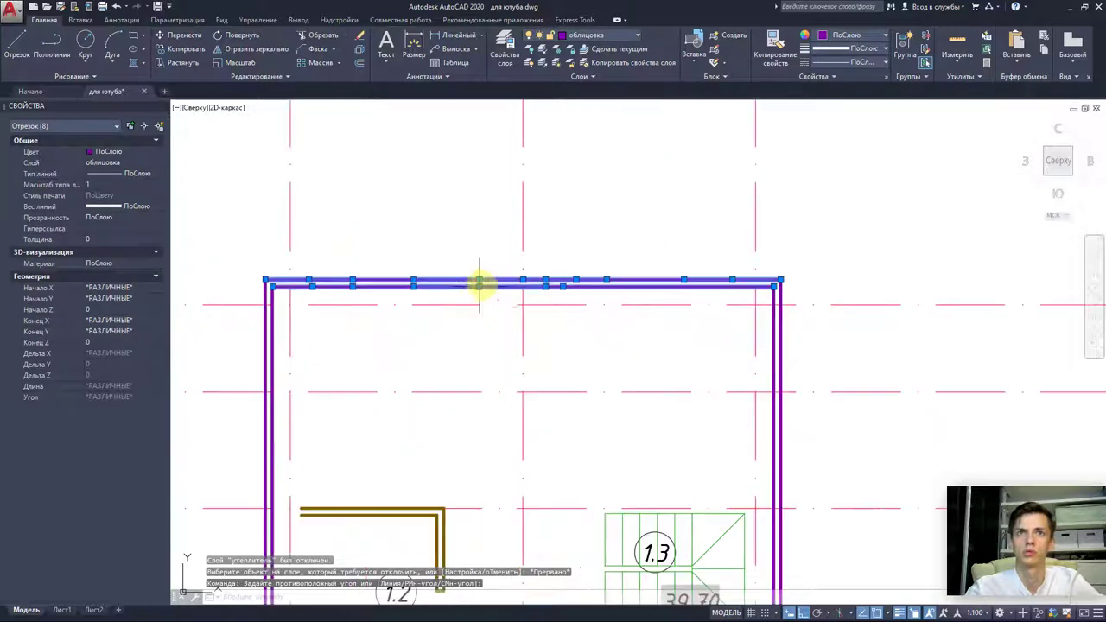
{"action": "key", "text": "Escape"}
{"action": "scroll", "coordinate": [432, 298], "scroll_direction": "down", "scroll_amount": 3}
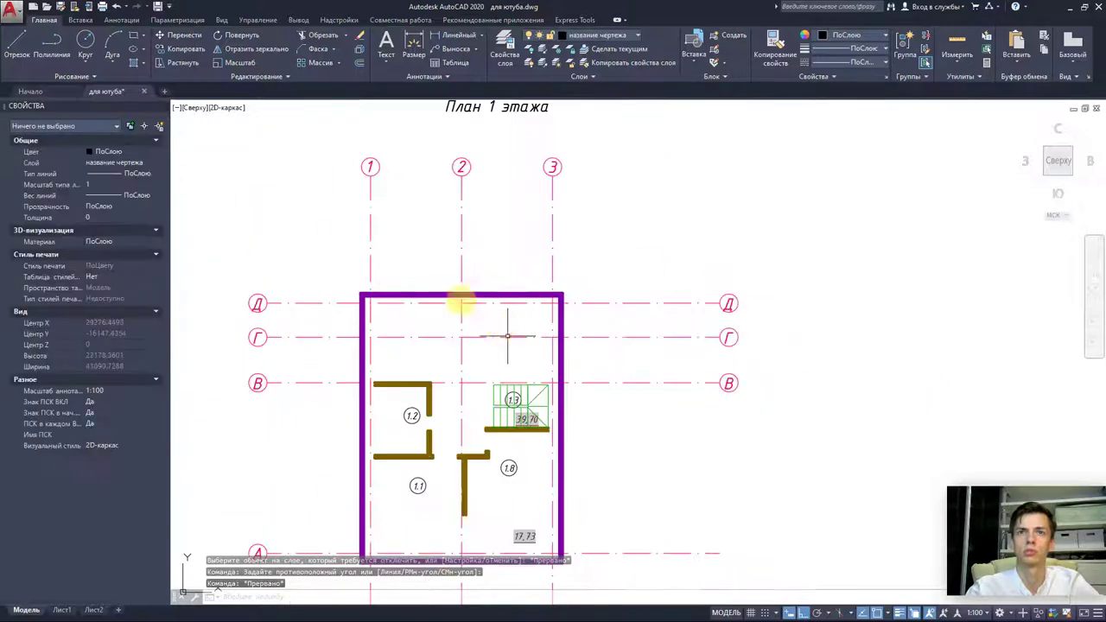
{"action": "left_click", "coordinate": [312, 237]}
{"action": "middle_click_drag", "start_coordinate": [388, 337], "coordinate": [389, 231]}
{"action": "left_click", "coordinate": [602, 469]}
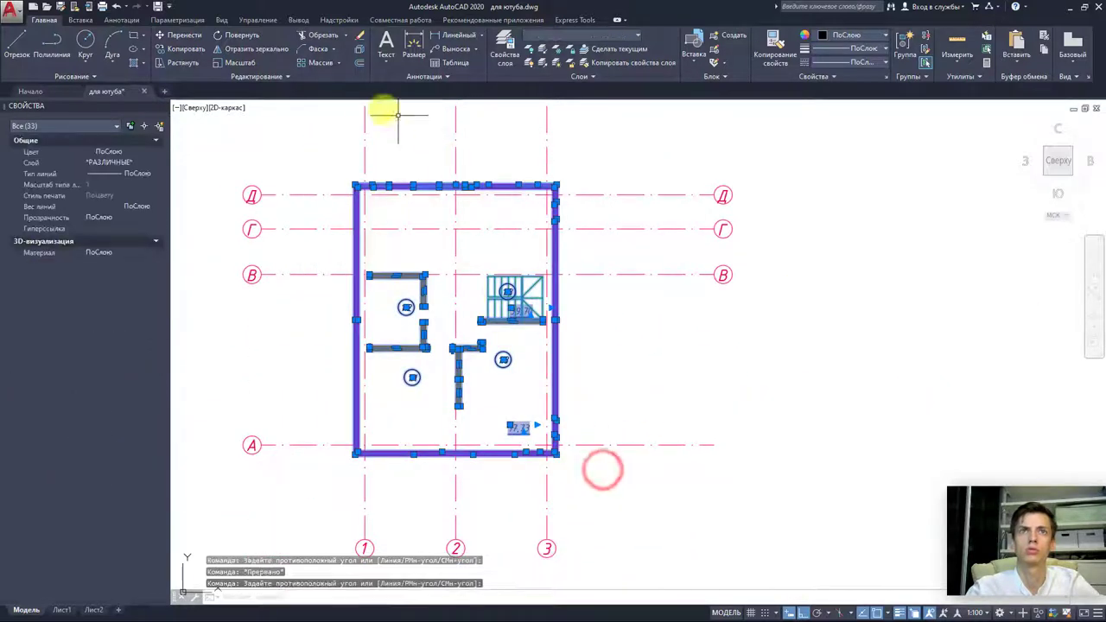
{"action": "left_click", "coordinate": [254, 78]}
{"action": "left_click", "coordinate": [203, 108]}
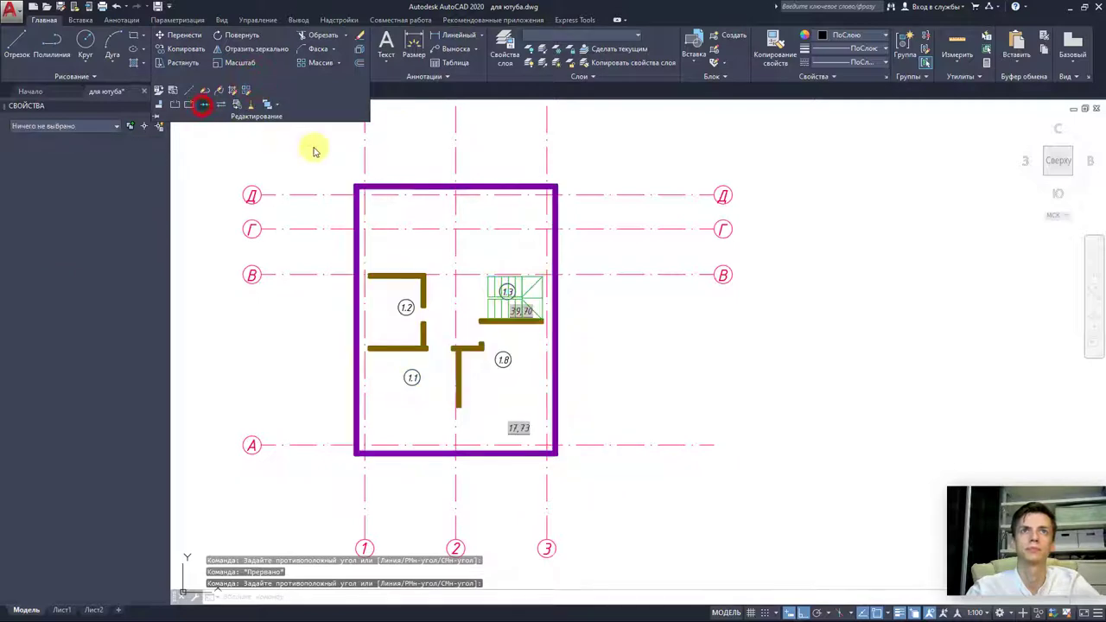
- Erase the thick top cladding wall segments
{"action": "left_click", "coordinate": [568, 210]}
{"action": "left_click", "coordinate": [327, 165]}
{"action": "left_click", "coordinate": [600, 232]}
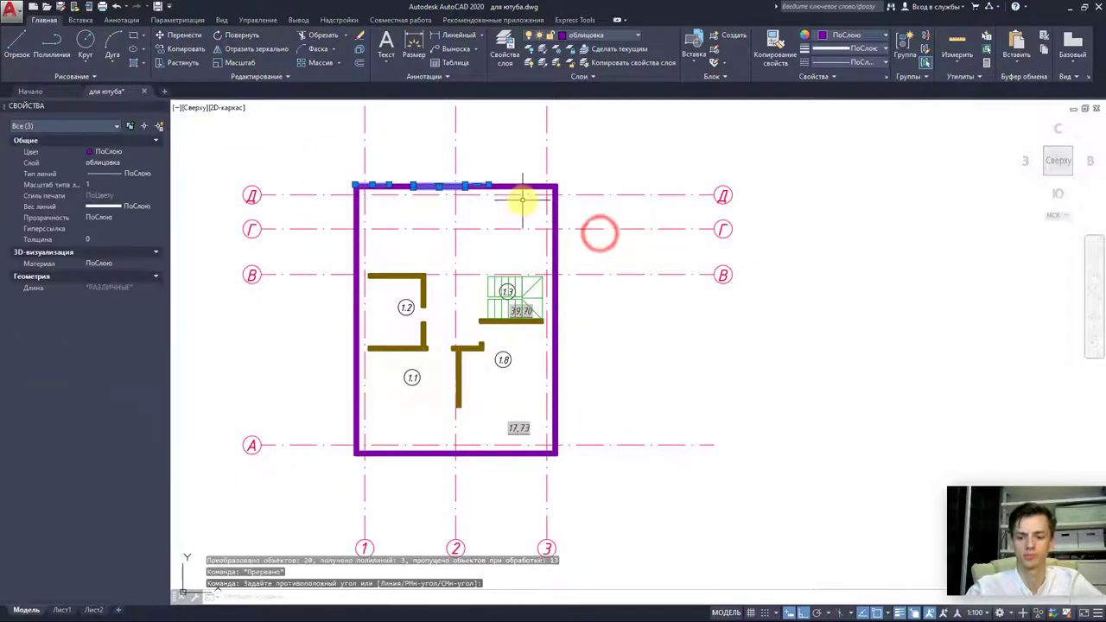
{"action": "key", "text": "Delete"}
{"action": "scroll", "coordinate": [329, 168], "scroll_direction": "up", "scroll_amount": 2}
- Turn all layers back on with LAYON
{"action": "left_click", "coordinate": [320, 165]}
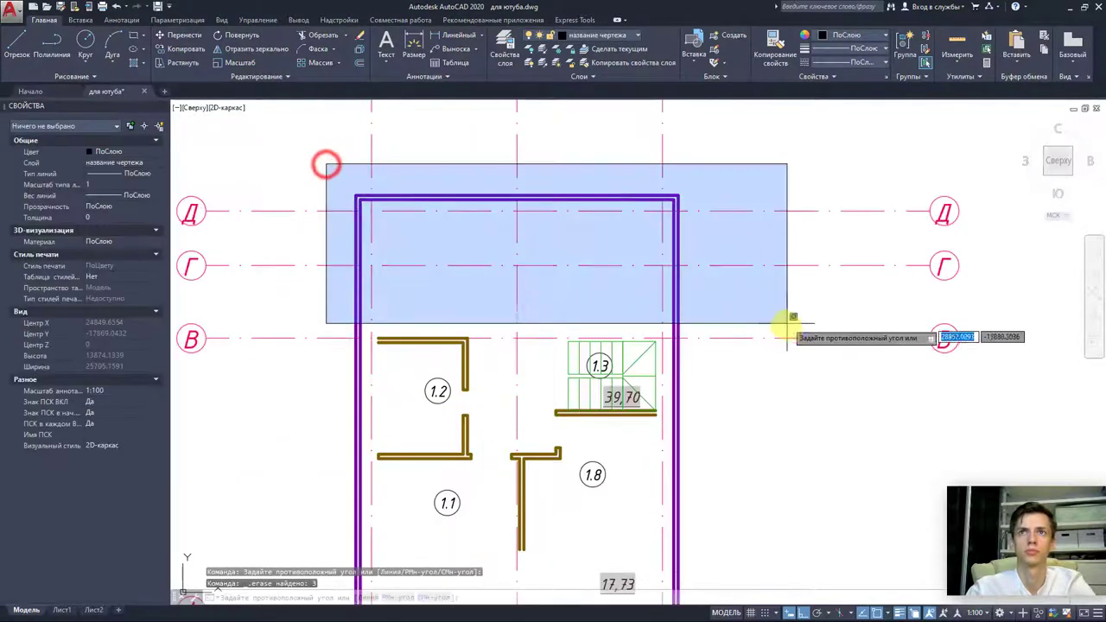
{"action": "left_click", "coordinate": [784, 326]}
{"action": "key", "text": "Escape"}
{"action": "scroll", "coordinate": [678, 298], "scroll_direction": "down", "scroll_amount": 6}
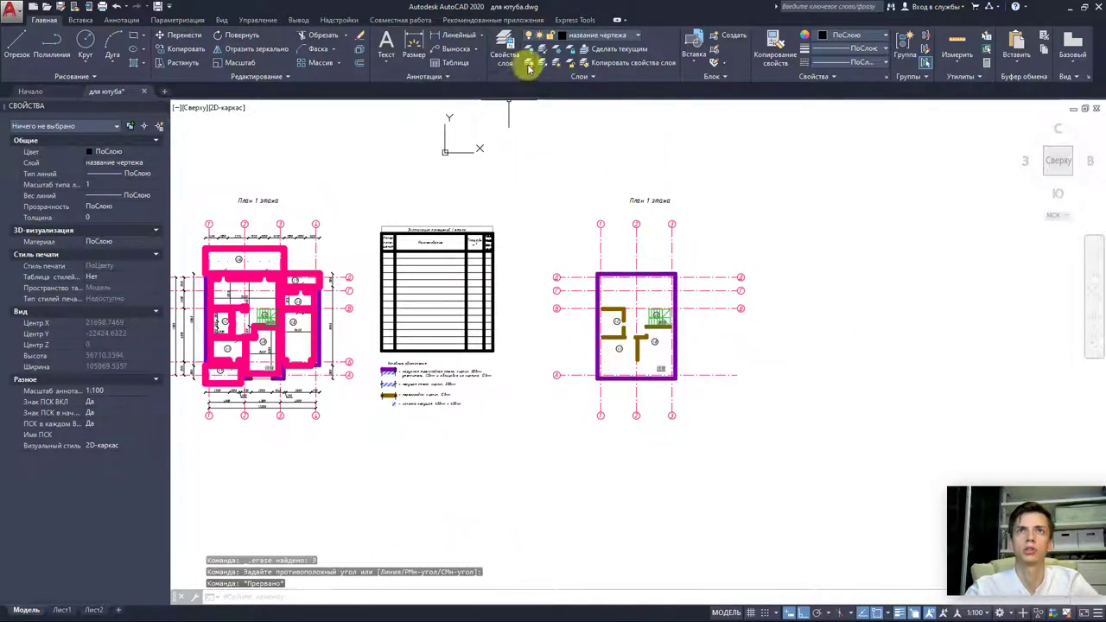
{"action": "left_click", "coordinate": [530, 67]}
{"action": "scroll", "coordinate": [704, 313], "scroll_direction": "up", "scroll_amount": 6}
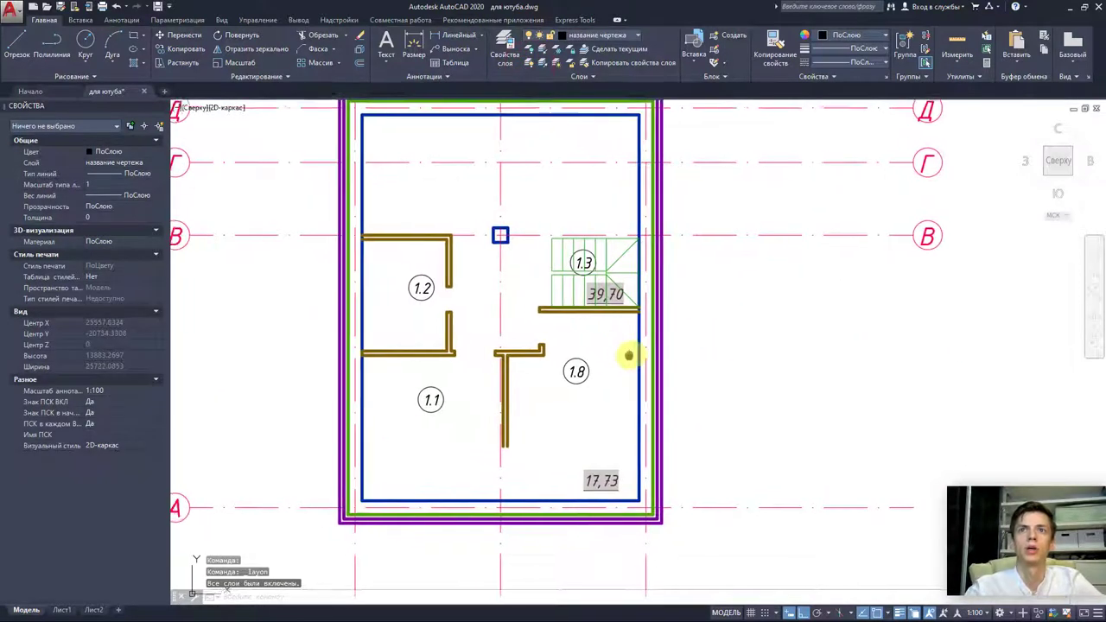
- Delete the 39,70 area figure from the plan
{"action": "middle_click_drag", "start_coordinate": [628, 355], "coordinate": [636, 366]}
{"action": "left_click", "coordinate": [625, 309]}
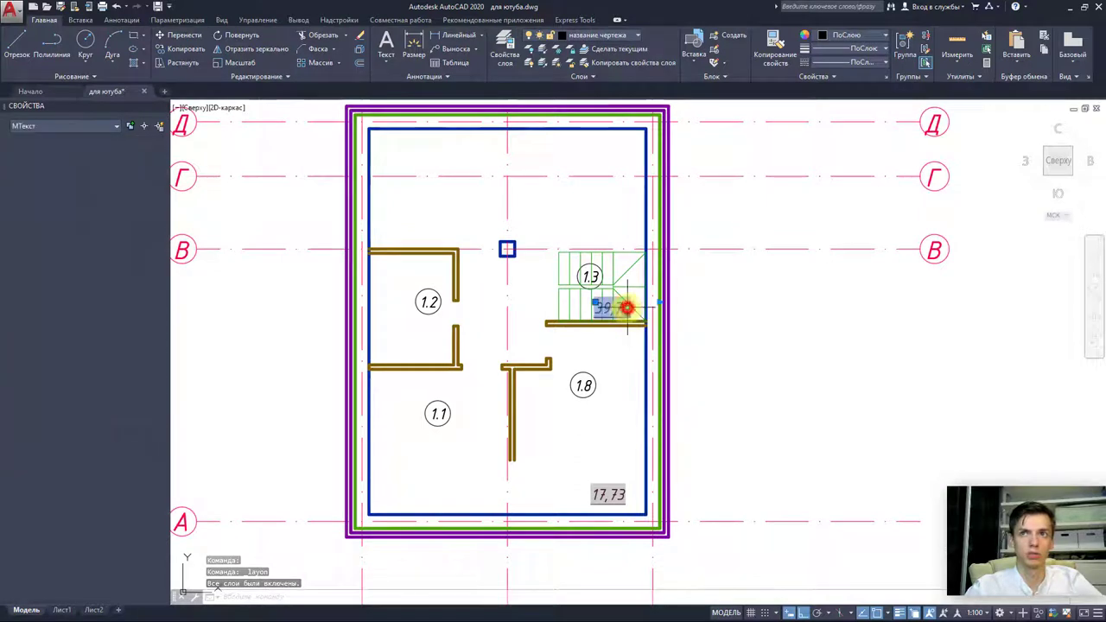
{"action": "key", "text": "Delete"}
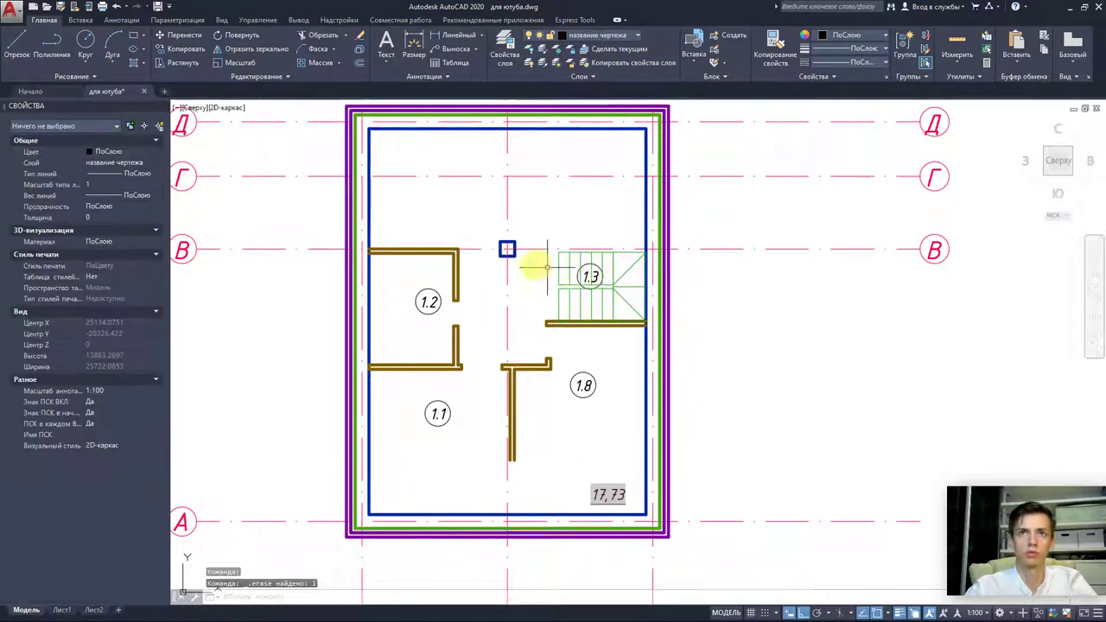
- Move room tag 1.3 up above the stairs
{"action": "left_click", "coordinate": [591, 275]}
{"action": "left_click", "coordinate": [590, 274]}
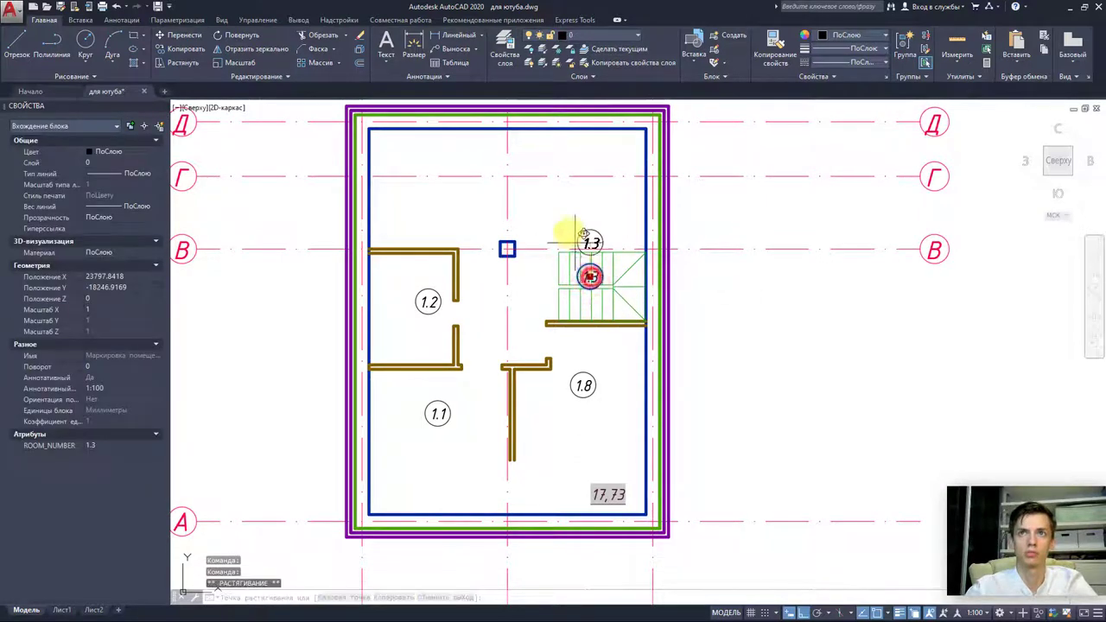
{"action": "scroll", "coordinate": [572, 234], "scroll_direction": "down", "scroll_amount": 3}
{"action": "scroll", "coordinate": [553, 260], "scroll_direction": "down", "scroll_amount": 3}
{"action": "scroll", "coordinate": [337, 294], "scroll_direction": "up", "scroll_amount": 3}
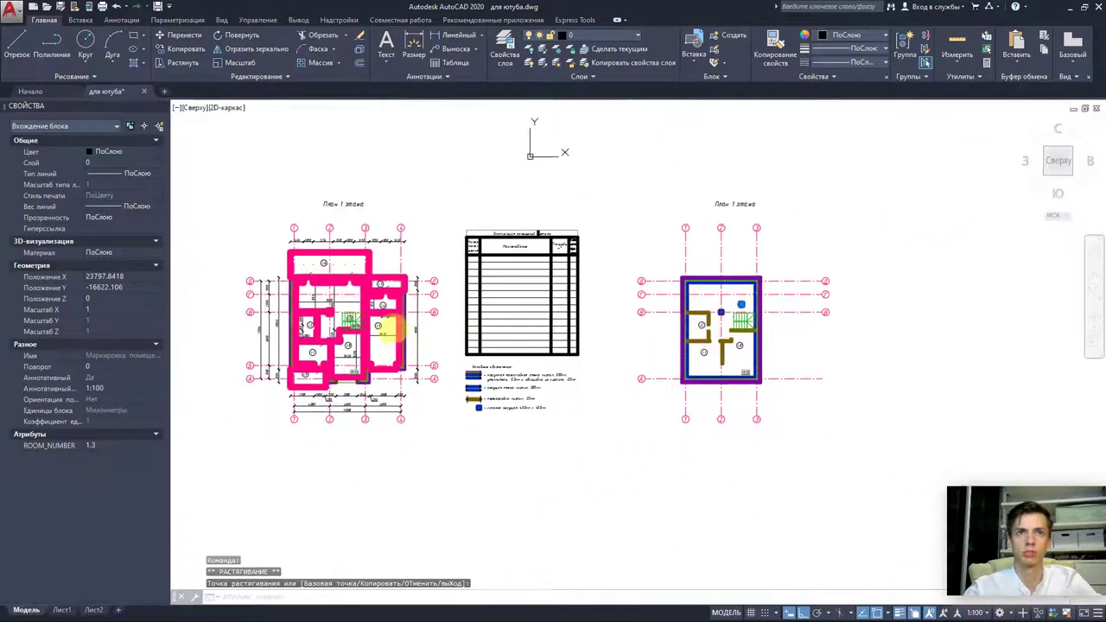
{"action": "scroll", "coordinate": [350, 316], "scroll_direction": "up", "scroll_amount": 3}
{"action": "key", "text": "Escape"}
{"action": "key", "text": "Escape"}
- Delete the stair hatch in room 1.3 of the left plan
{"action": "scroll", "coordinate": [350, 311], "scroll_direction": "up", "scroll_amount": 2}
{"action": "left_click", "coordinate": [295, 307]}
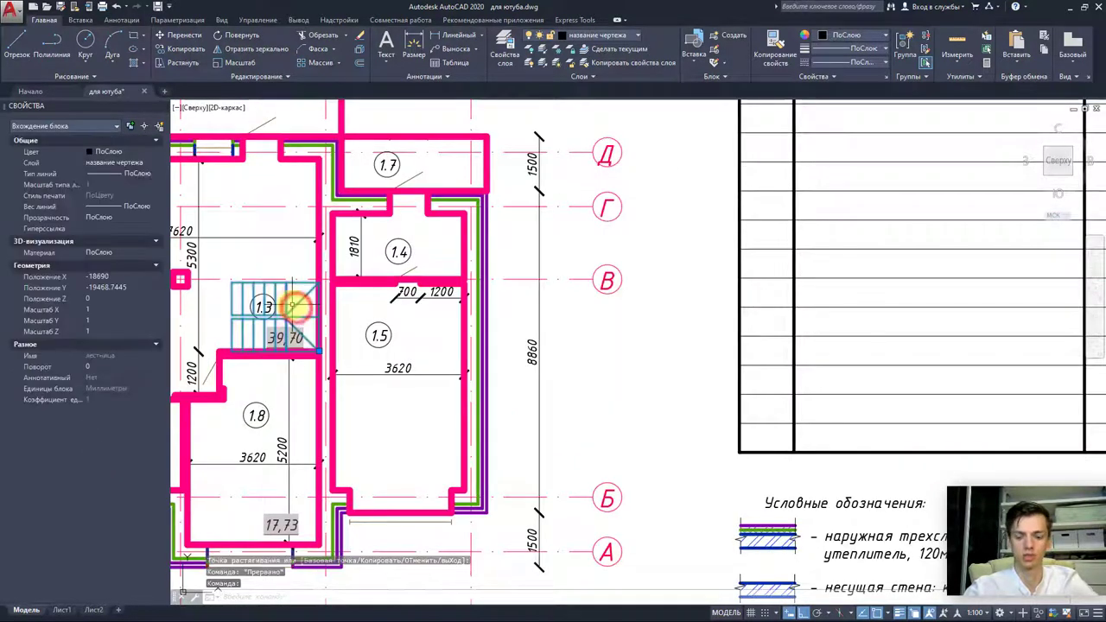
{"action": "key", "text": "Delete"}
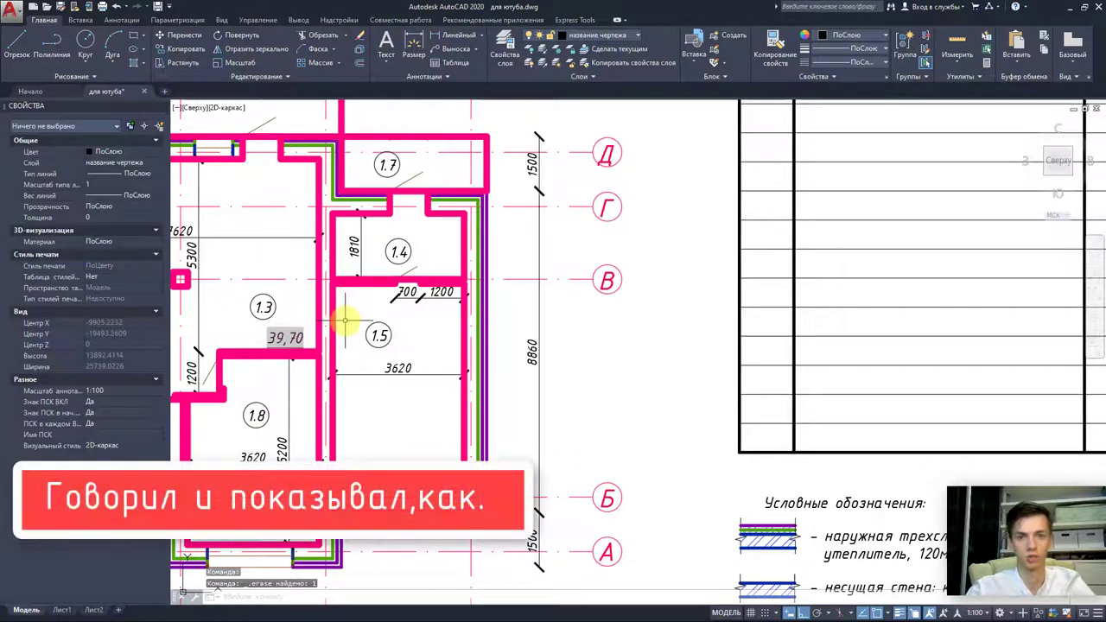
{"action": "scroll", "coordinate": [389, 321], "scroll_direction": "down", "scroll_amount": 5}
{"action": "scroll", "coordinate": [605, 320], "scroll_direction": "up", "scroll_amount": 4}
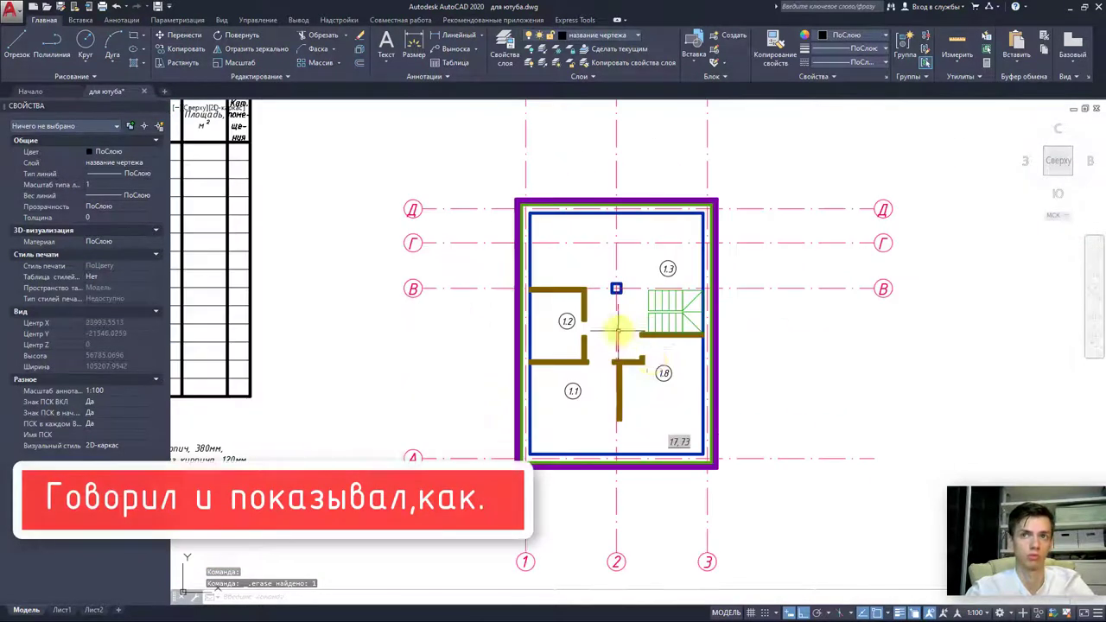
{"action": "middle_click_drag", "start_coordinate": [653, 372], "coordinate": [627, 377]}
- Copy the axis A bubble to the right end of axis A
{"action": "left_click", "coordinate": [355, 426]}
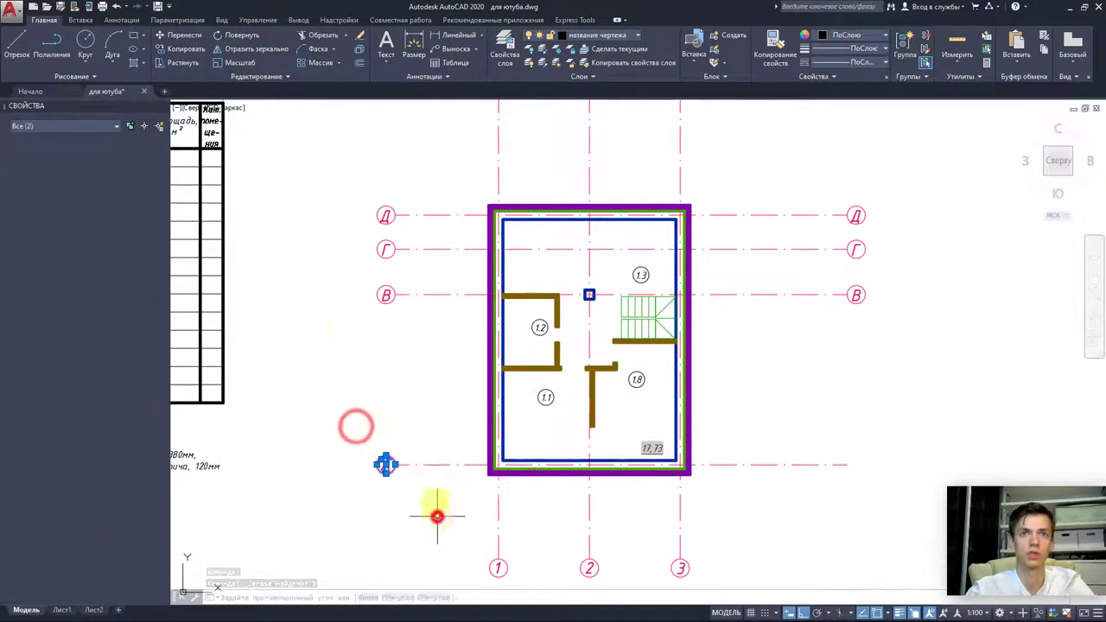
{"action": "left_click", "coordinate": [438, 515]}
{"action": "left_click", "coordinate": [177, 50]}
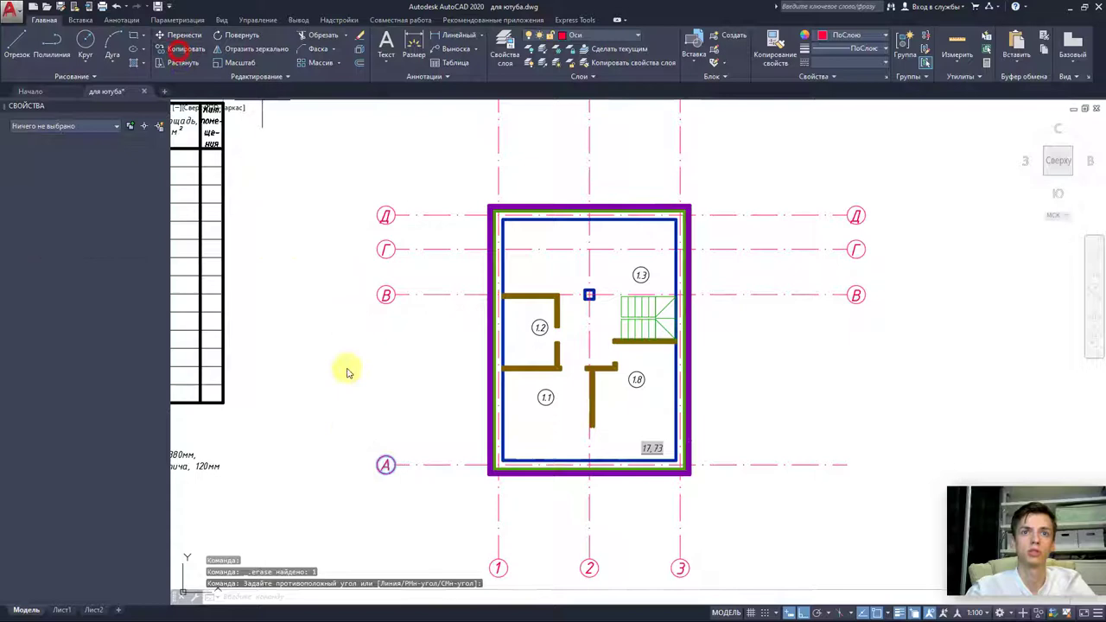
{"action": "left_click", "coordinate": [384, 464]}
{"action": "left_click", "coordinate": [854, 465]}
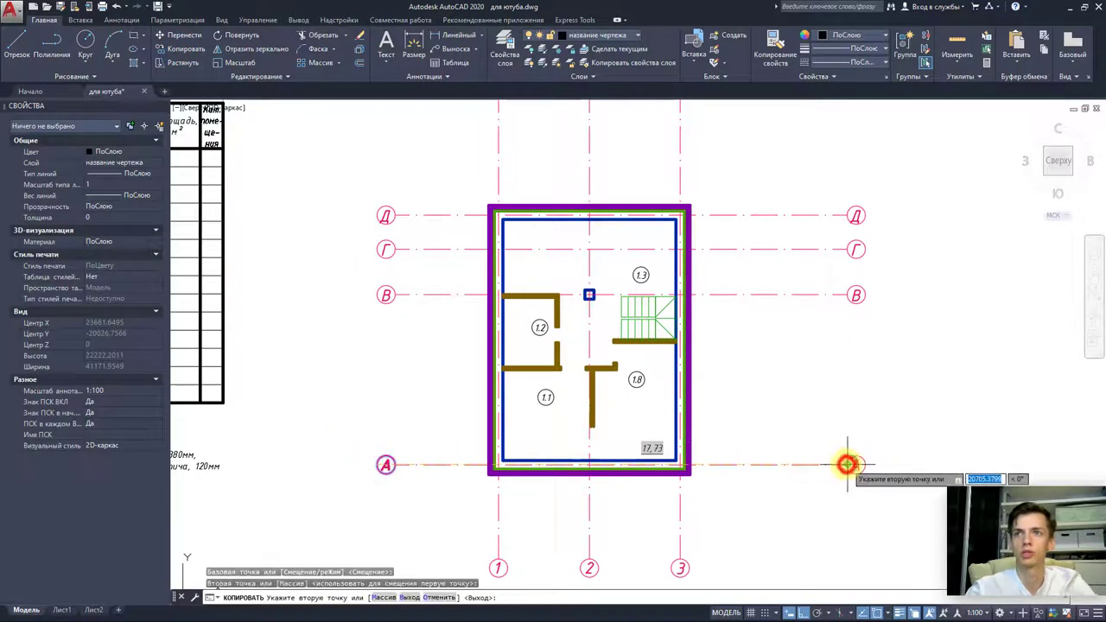
{"action": "key", "text": "Escape"}
- Delete grid axis Г along with both of its marker bubbles
{"action": "middle_click_drag", "start_coordinate": [782, 368], "coordinate": [761, 411]}
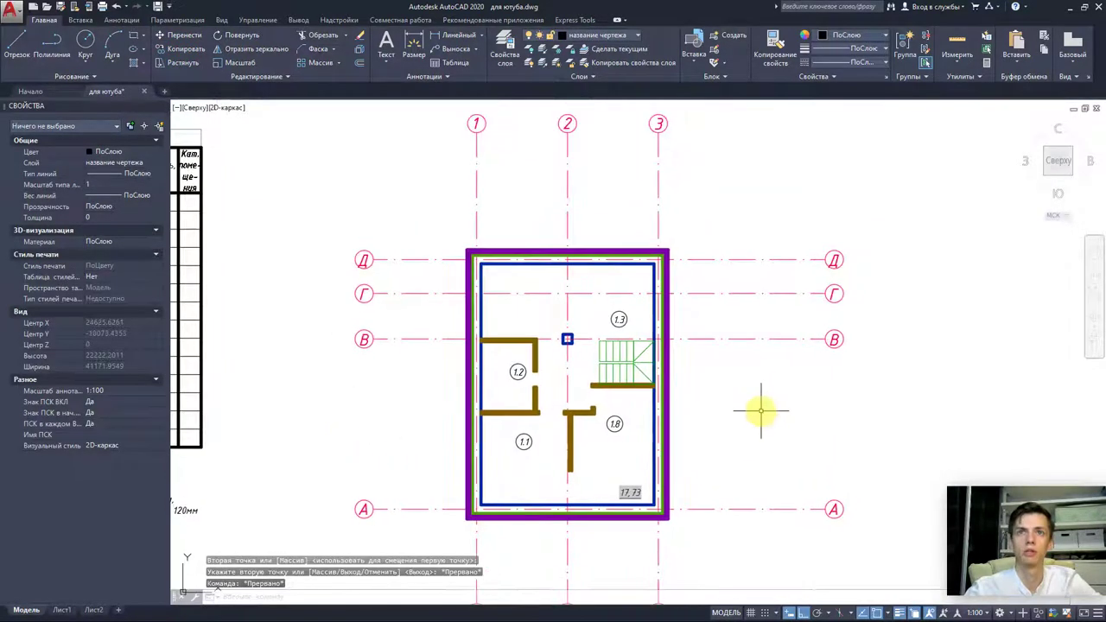
{"action": "left_click", "coordinate": [396, 306]}
{"action": "left_click", "coordinate": [345, 287]}
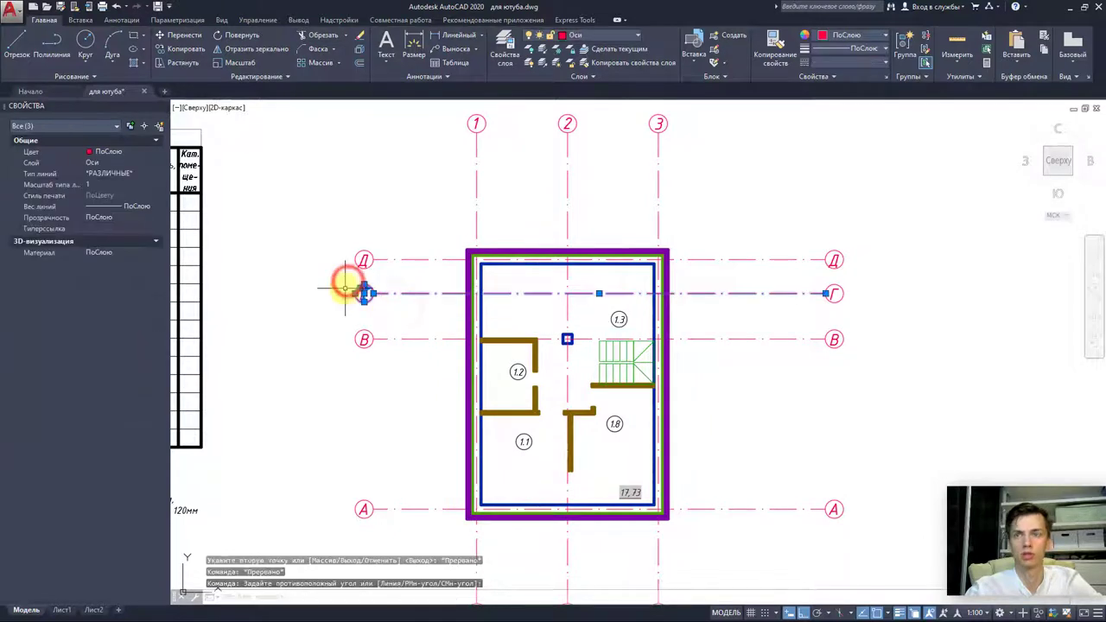
{"action": "key", "text": "Delete"}
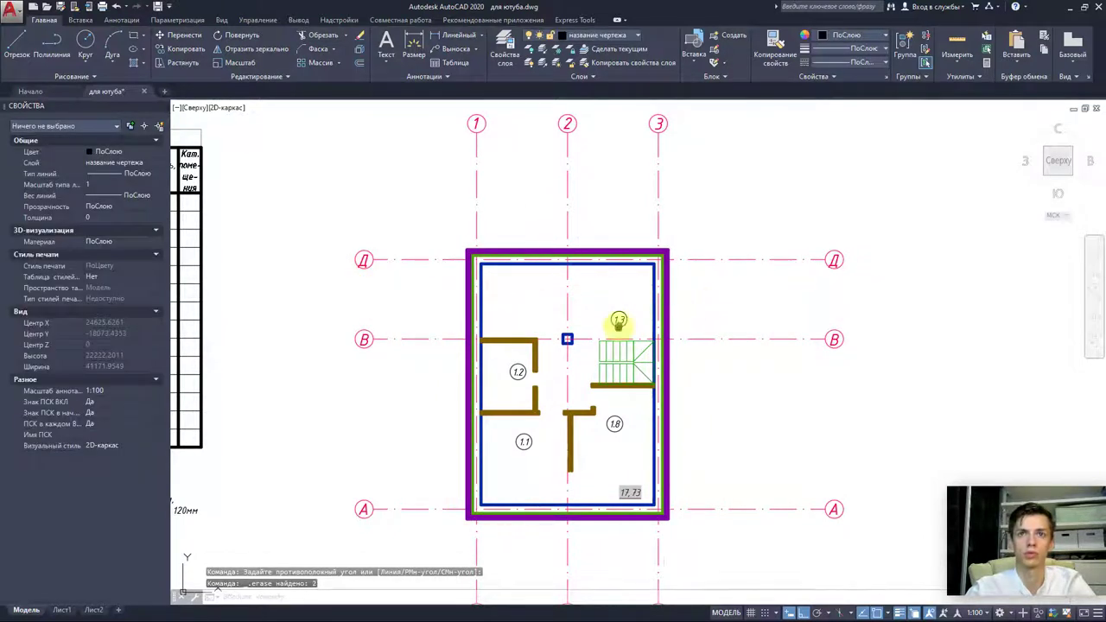
{"action": "mouse_move", "coordinate": [618, 322]}
{"action": "middle_mouse_down"}
{"action": "mouse_move", "coordinate": [596, 290]}
{"action": "mouse_move", "coordinate": [659, 390]}
{"action": "middle_mouse_up"}
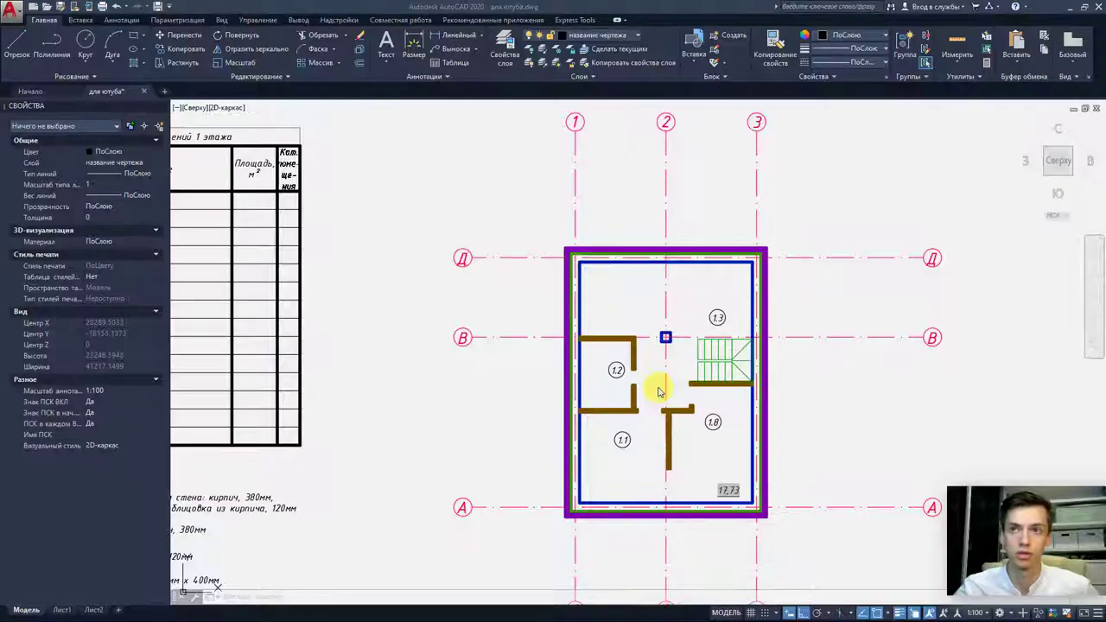
- Erase the 17,73 area text from the bottom-right room
{"action": "scroll", "coordinate": [739, 491], "scroll_direction": "up", "scroll_amount": 4}
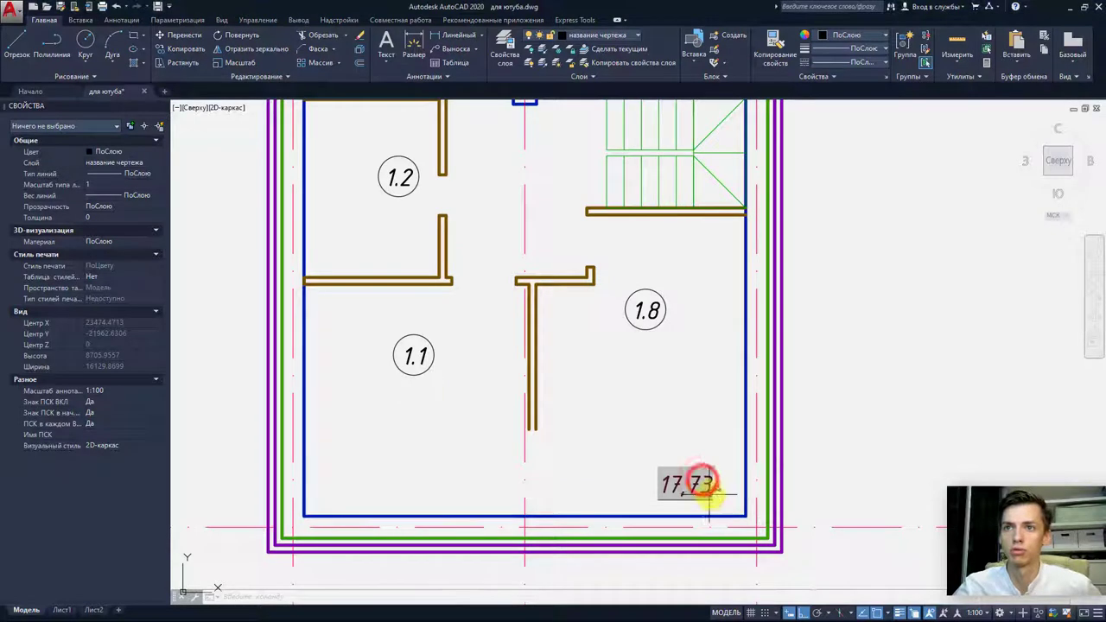
{"action": "left_click", "coordinate": [709, 485]}
{"action": "left_click", "coordinate": [647, 452]}
{"action": "key", "text": "Delete"}
{"action": "scroll", "coordinate": [650, 452], "scroll_direction": "down", "scroll_amount": 2}
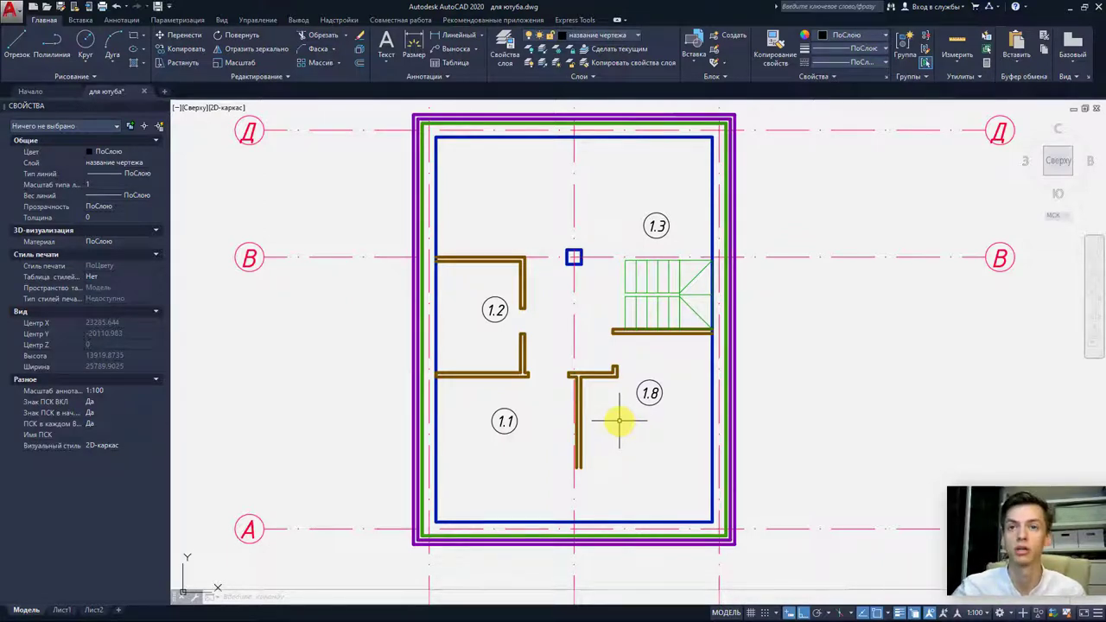
- Open room tag 1.8's attribute editor and close it without changes
{"action": "left_click", "coordinate": [650, 398]}
{"action": "key", "text": "Escape"}
{"action": "left_click", "coordinate": [652, 397]}
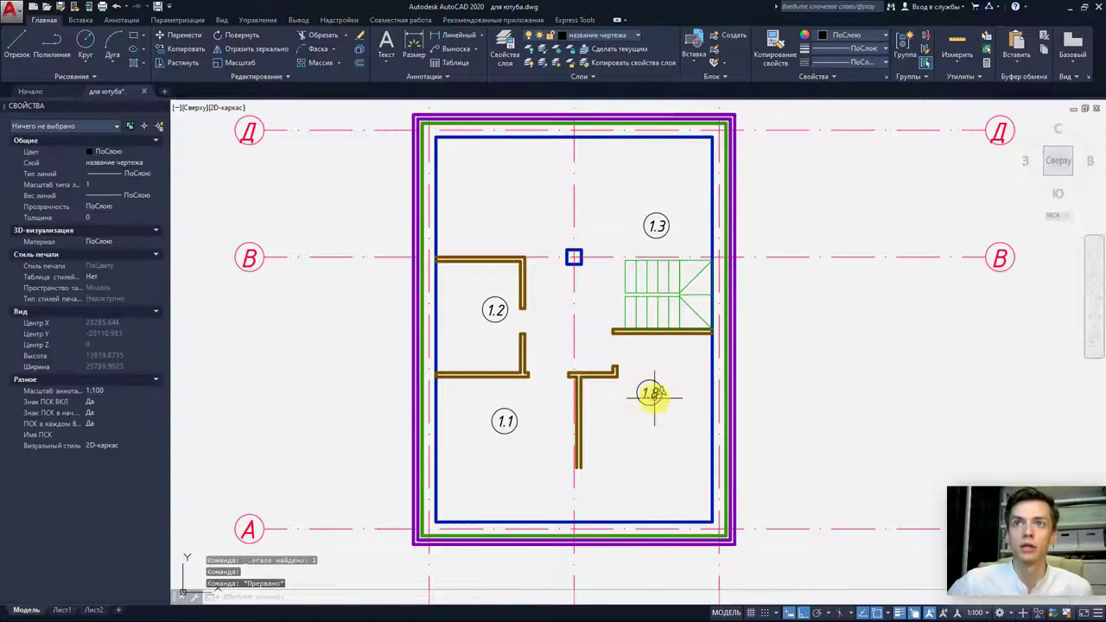
{"action": "key", "text": "Escape"}
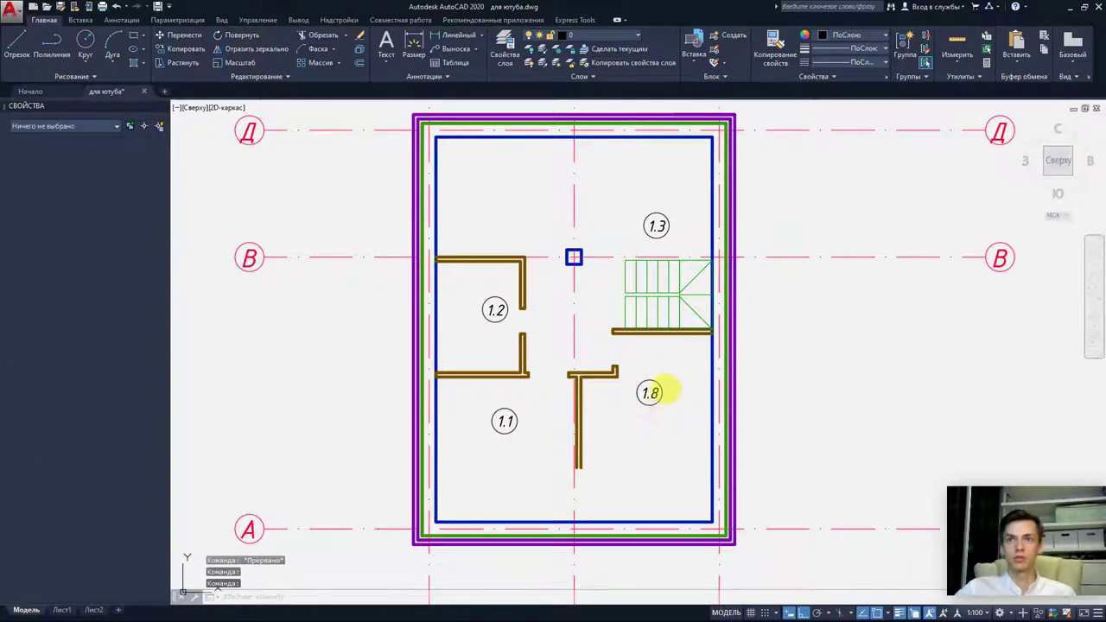
{"action": "double_click", "coordinate": [650, 395]}
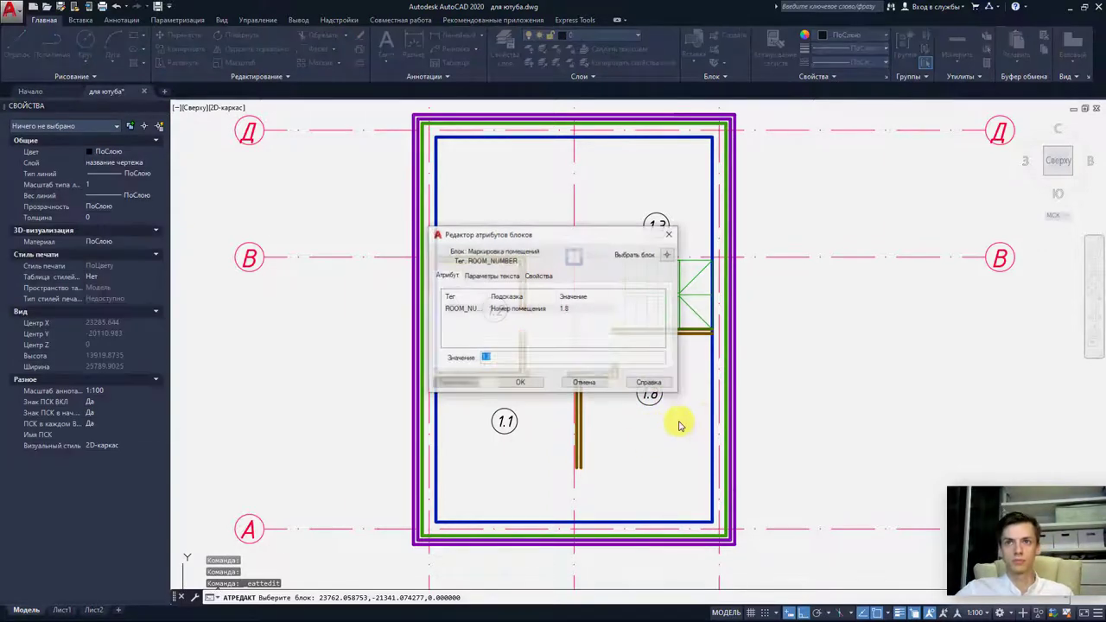
{"action": "left_click", "coordinate": [659, 373]}
{"action": "middle_click_drag", "start_coordinate": [639, 398], "coordinate": [650, 387]}
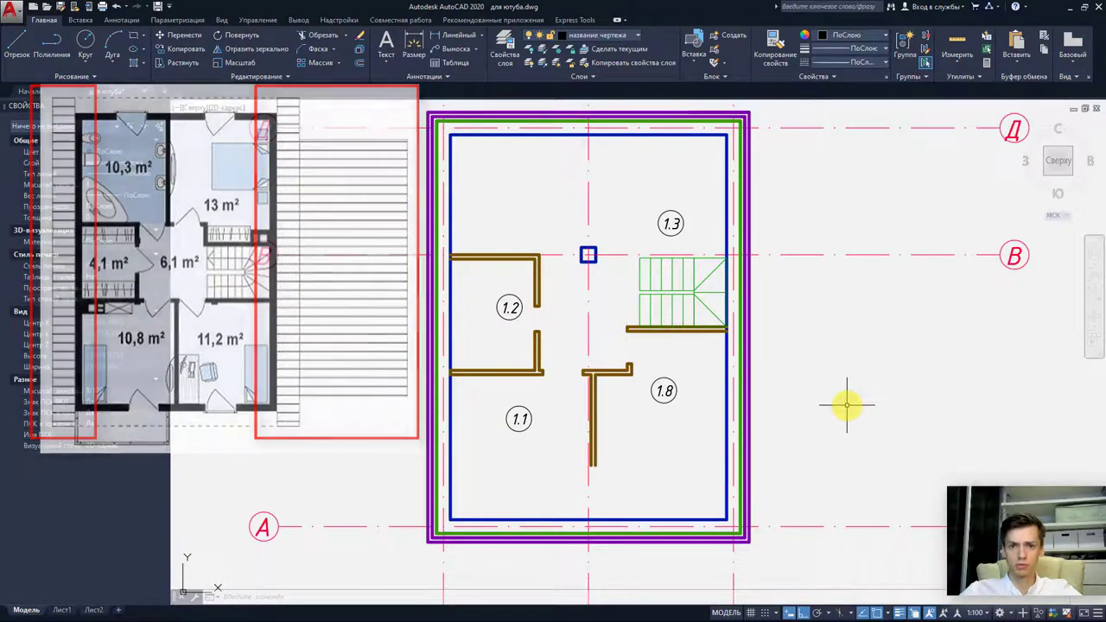
{"action": "middle_click_drag", "start_coordinate": [701, 393], "coordinate": [655, 363]}
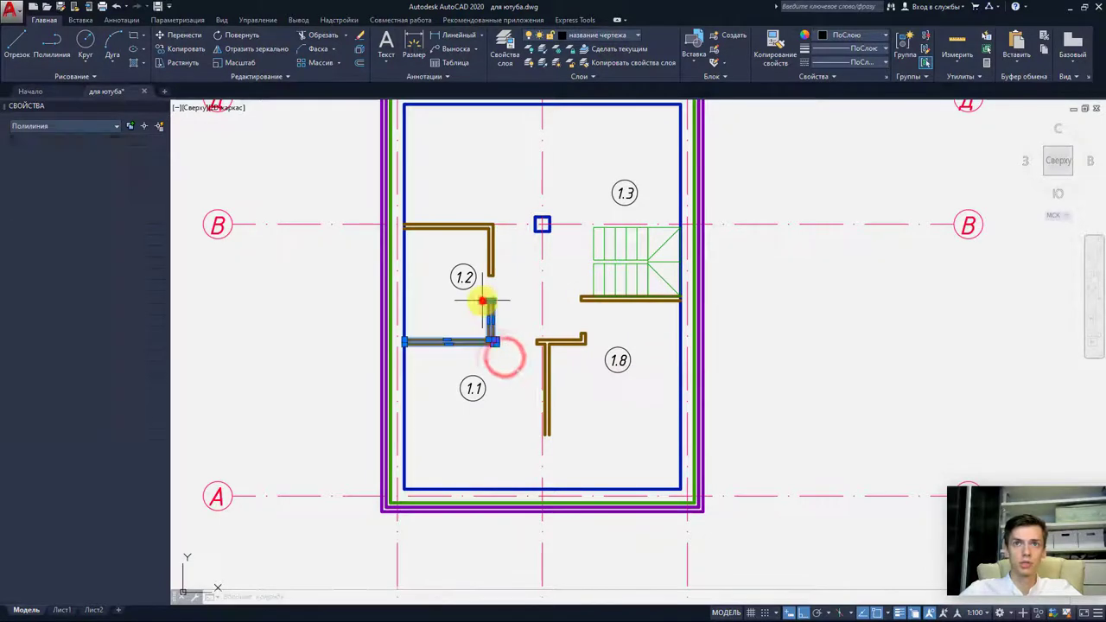
- Delete the short wall piece near room 1.2 and stretch the partition below the stairs to the left outer wall
{"action": "left_click", "coordinate": [484, 298]}
{"action": "key", "text": "Delete"}
{"action": "scroll", "coordinate": [584, 305], "scroll_direction": "up", "scroll_amount": 4}
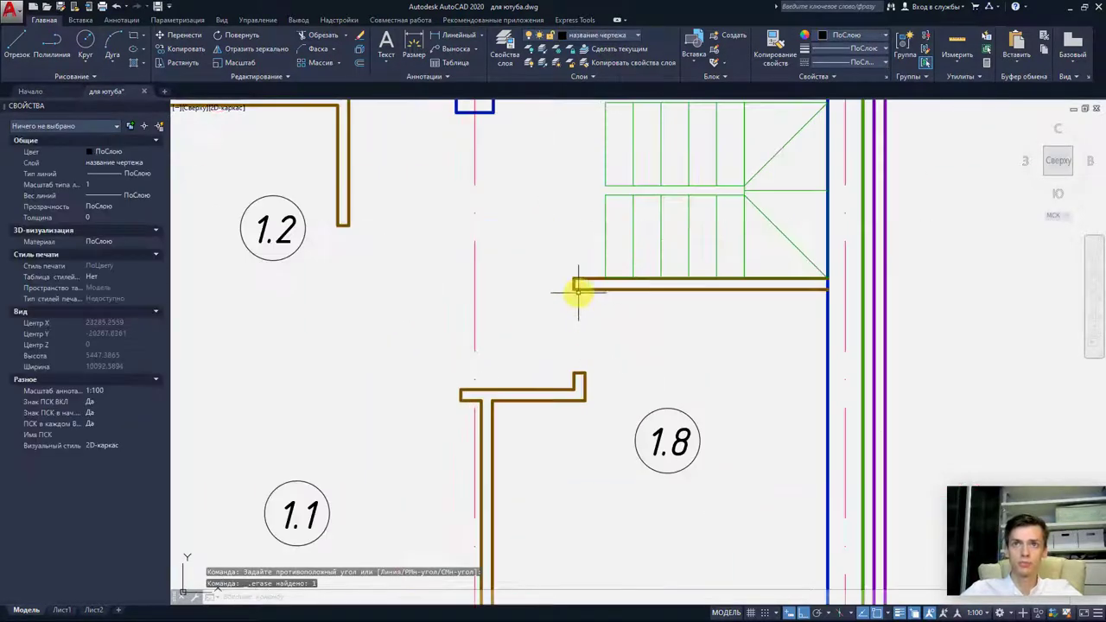
{"action": "left_click", "coordinate": [572, 285]}
{"action": "left_click", "coordinate": [574, 285]}
{"action": "middle_click_drag", "start_coordinate": [388, 292], "coordinate": [637, 316]}
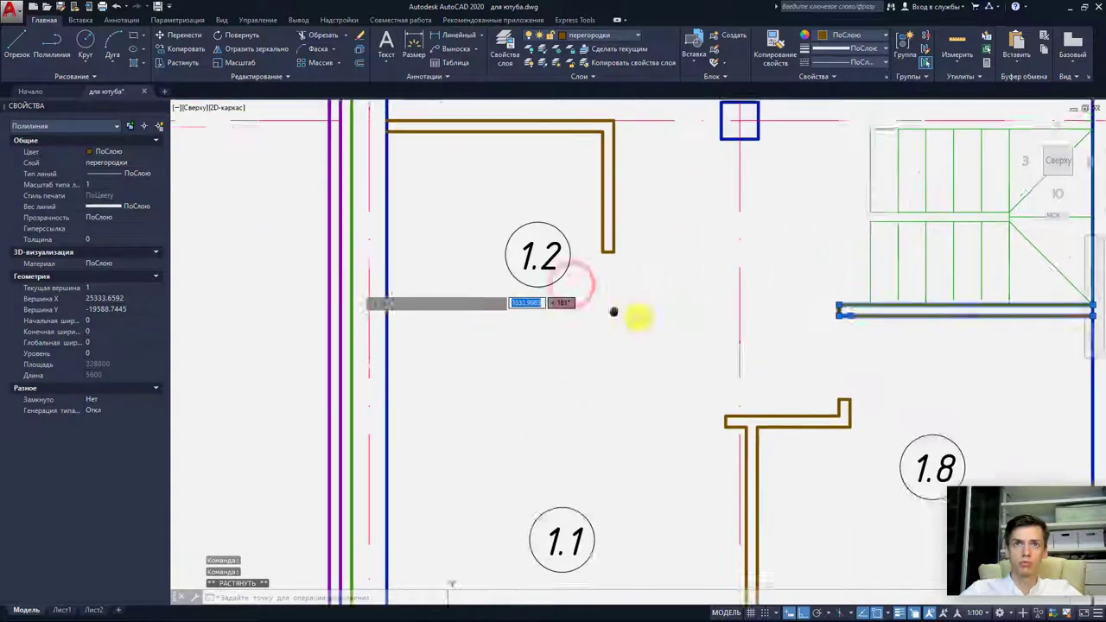
{"action": "left_click", "coordinate": [418, 319]}
{"action": "scroll", "coordinate": [573, 333], "scroll_direction": "down", "scroll_amount": 2}
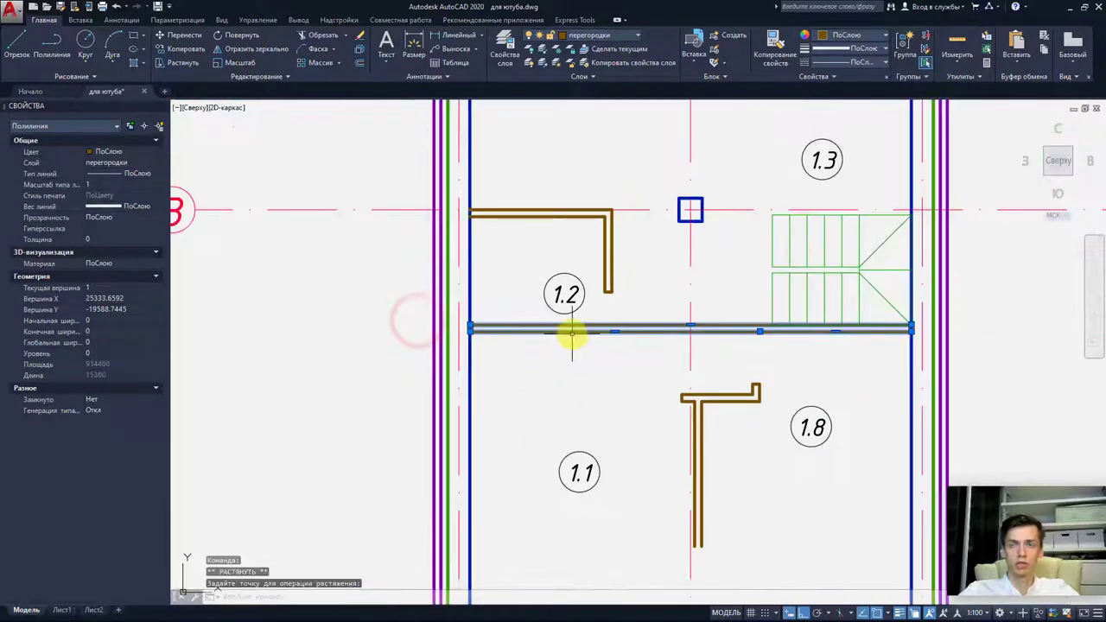
{"action": "key", "text": "Escape"}
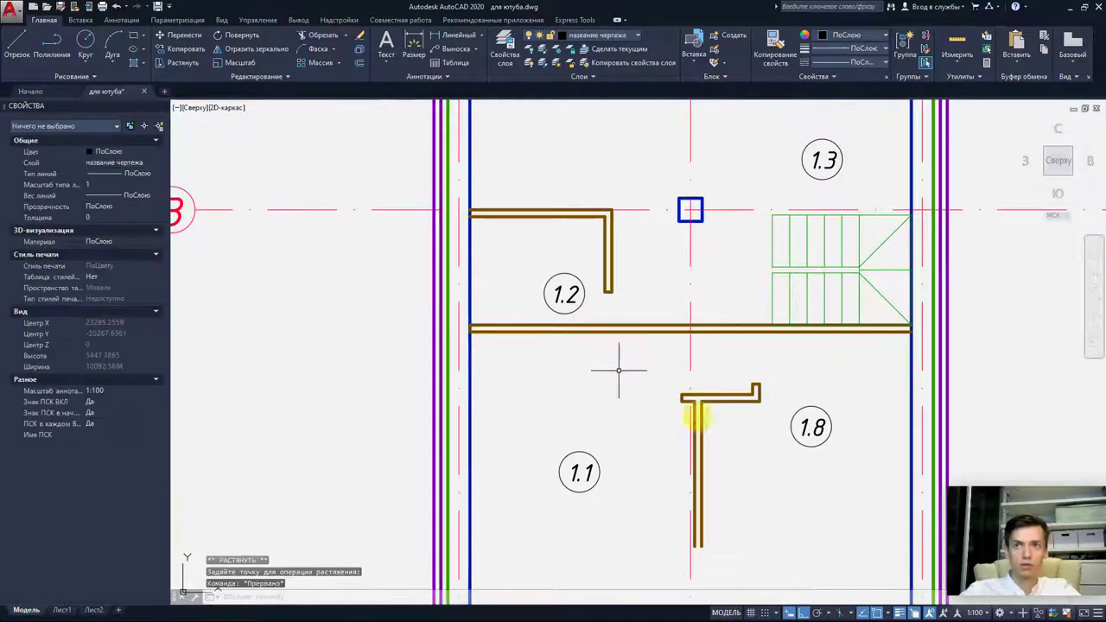
- Explode the L-shaped partition beside room 1.8 and delete its short wall lines and stub
{"action": "left_click", "coordinate": [702, 410]}
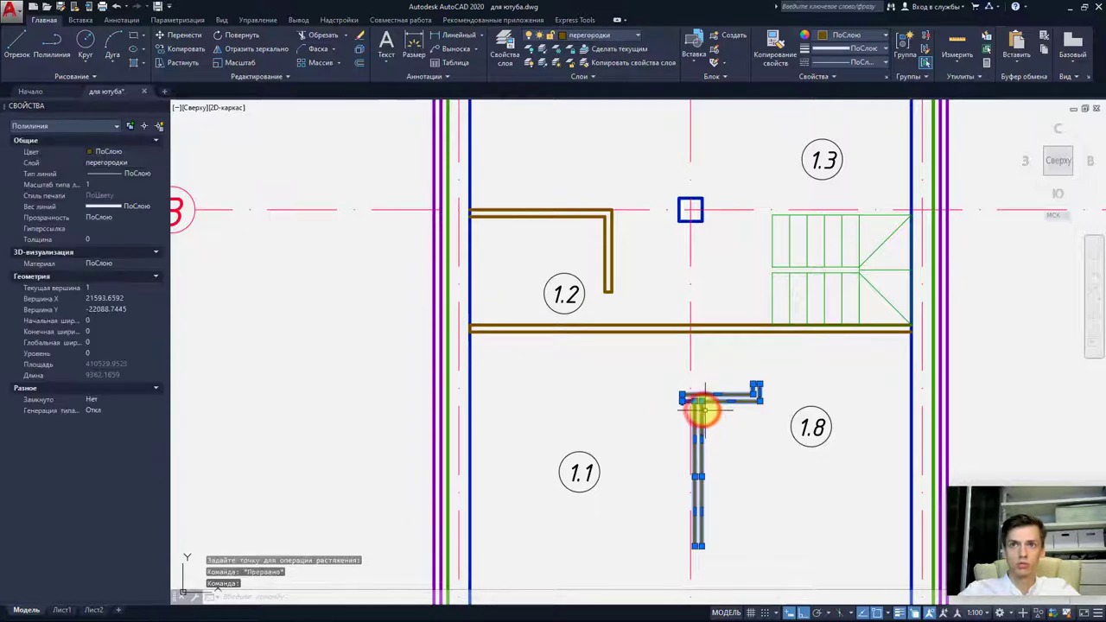
{"action": "left_click", "coordinate": [361, 50]}
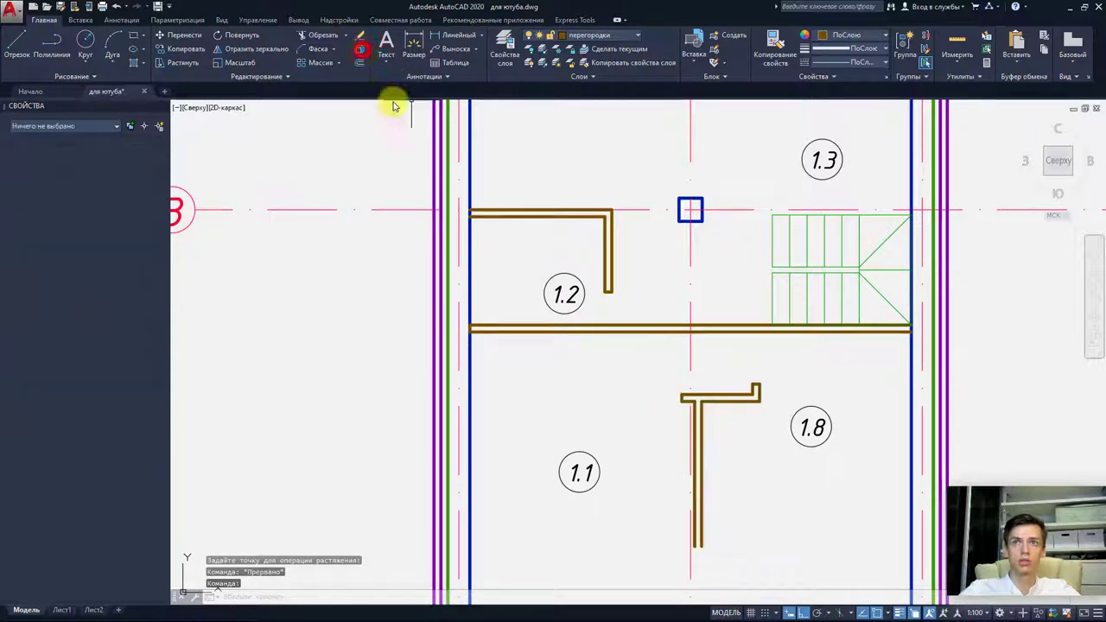
{"action": "left_click", "coordinate": [753, 413]}
{"action": "left_click", "coordinate": [728, 356]}
{"action": "key", "text": "Delete"}
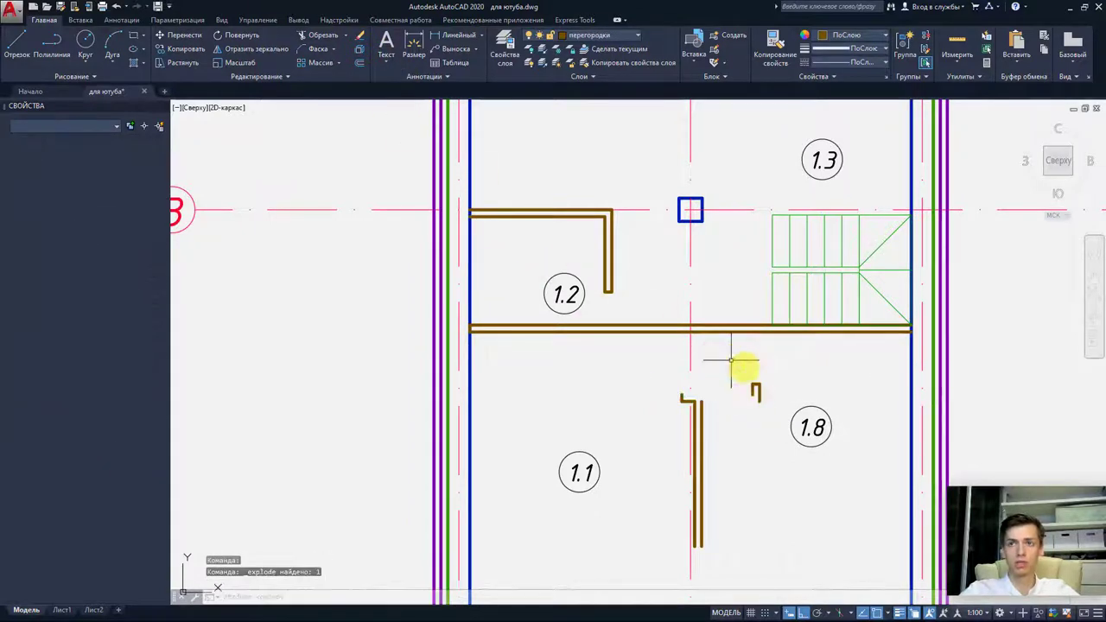
{"action": "left_click", "coordinate": [778, 412]}
{"action": "left_click", "coordinate": [725, 363]}
{"action": "key", "text": "Delete"}
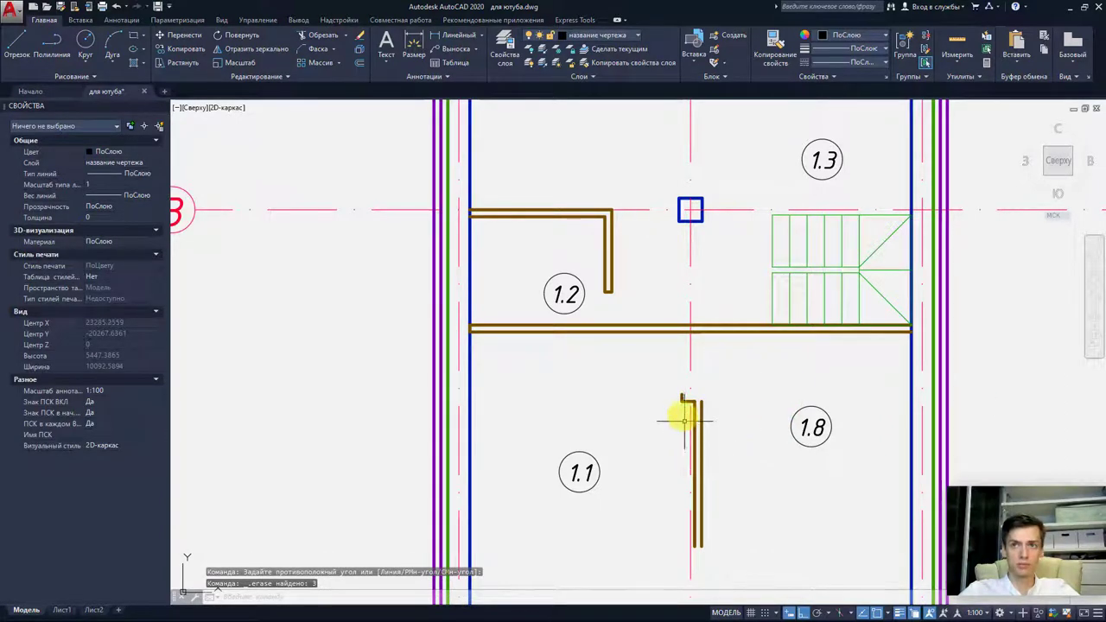
- Erase the remaining tiny leftover piece and the short horizontal stub near room 1.8
{"action": "left_click", "coordinate": [681, 390]}
{"action": "left_click", "coordinate": [671, 394]}
{"action": "scroll", "coordinate": [679, 398], "scroll_direction": "up", "scroll_amount": 5}
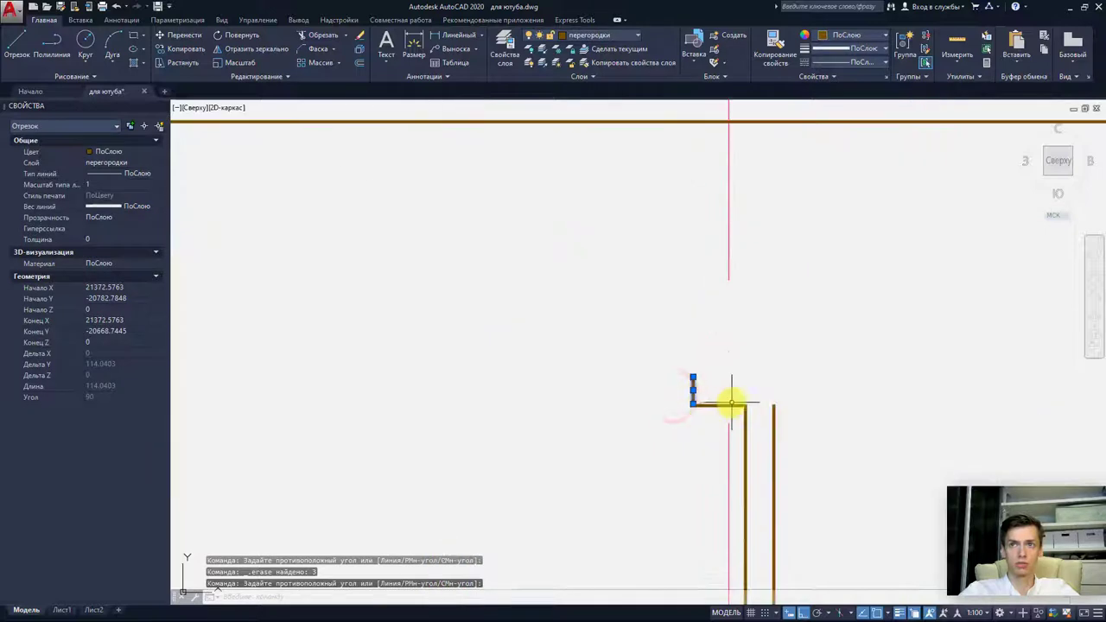
{"action": "key", "text": "Delete"}
{"action": "left_click", "coordinate": [711, 405]}
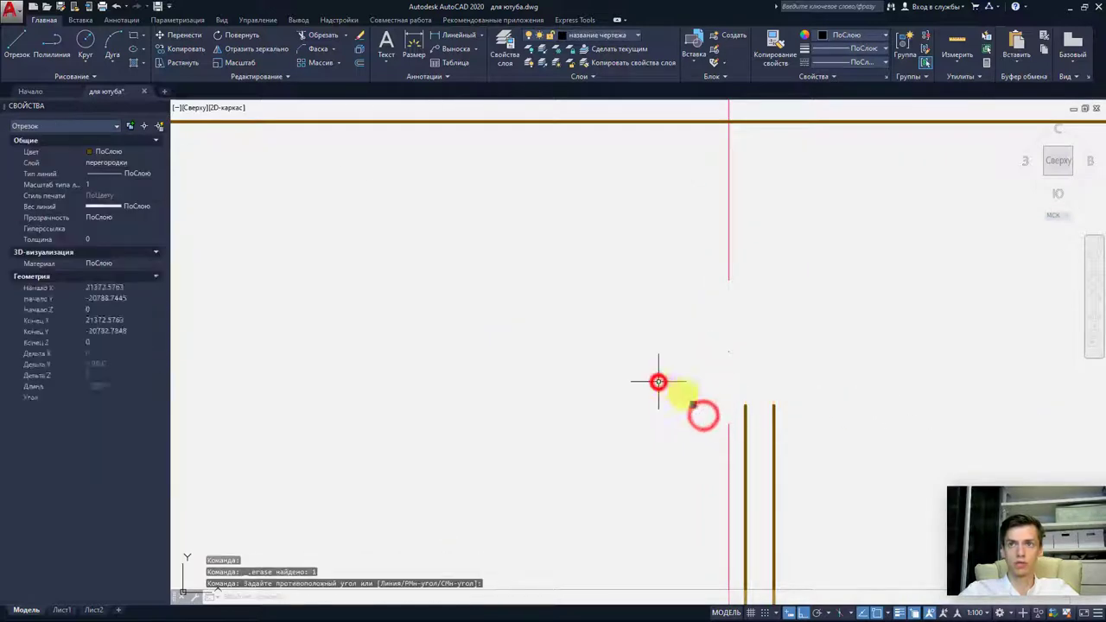
{"action": "key", "text": "Delete"}
{"action": "scroll", "coordinate": [760, 421], "scroll_direction": "down", "scroll_amount": 5}
- Stretch the vertical partition between rooms 1.1 and 1.8 down to the bottom outer wall
{"action": "middle_click_drag", "start_coordinate": [770, 444], "coordinate": [717, 398]}
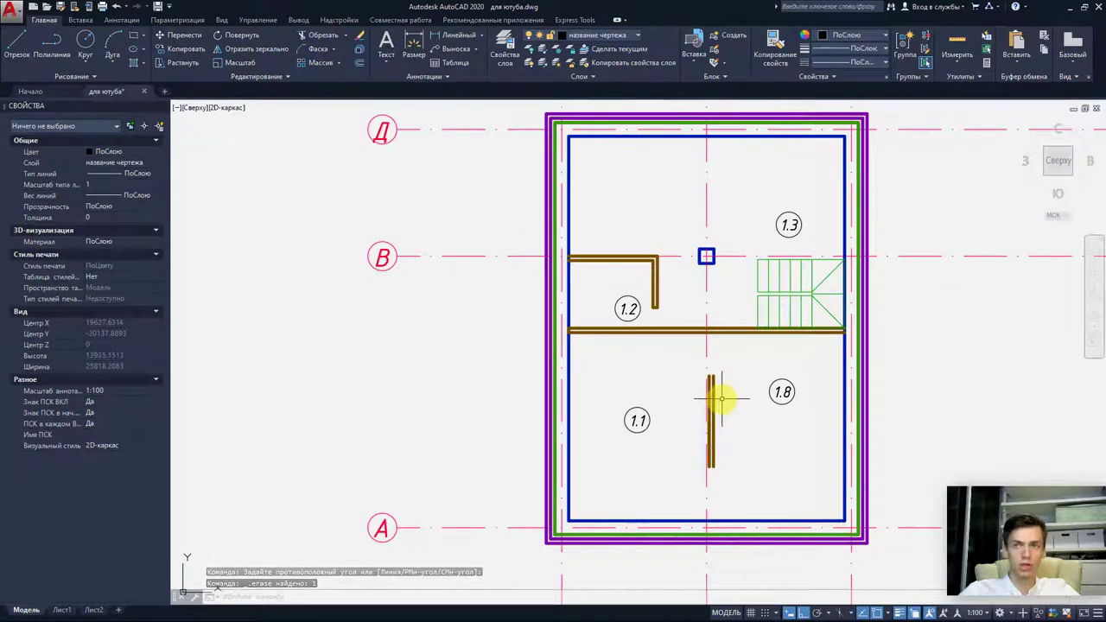
{"action": "left_click", "coordinate": [716, 379]}
{"action": "left_click", "coordinate": [716, 378]}
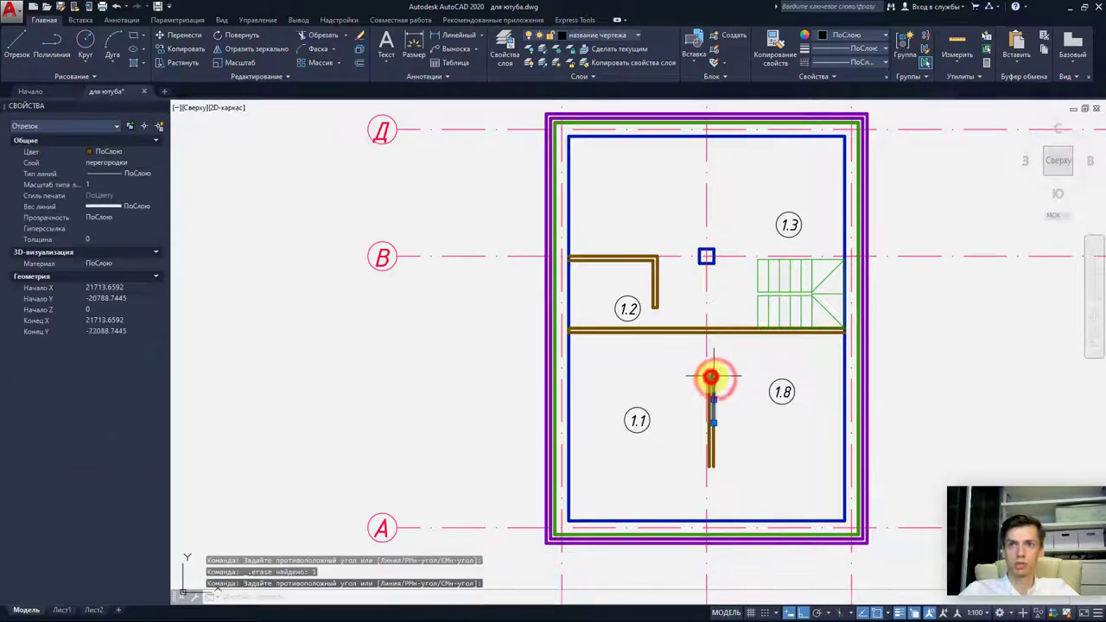
{"action": "scroll", "coordinate": [716, 377], "scroll_direction": "up", "scroll_amount": 2}
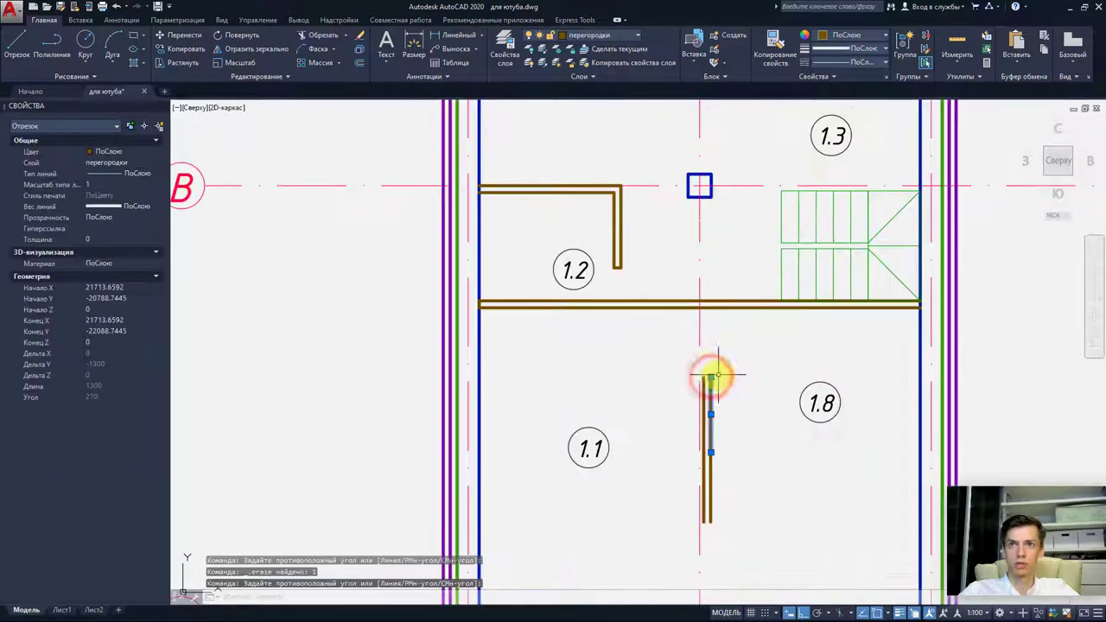
{"action": "left_click", "coordinate": [712, 309]}
{"action": "left_click", "coordinate": [704, 381]}
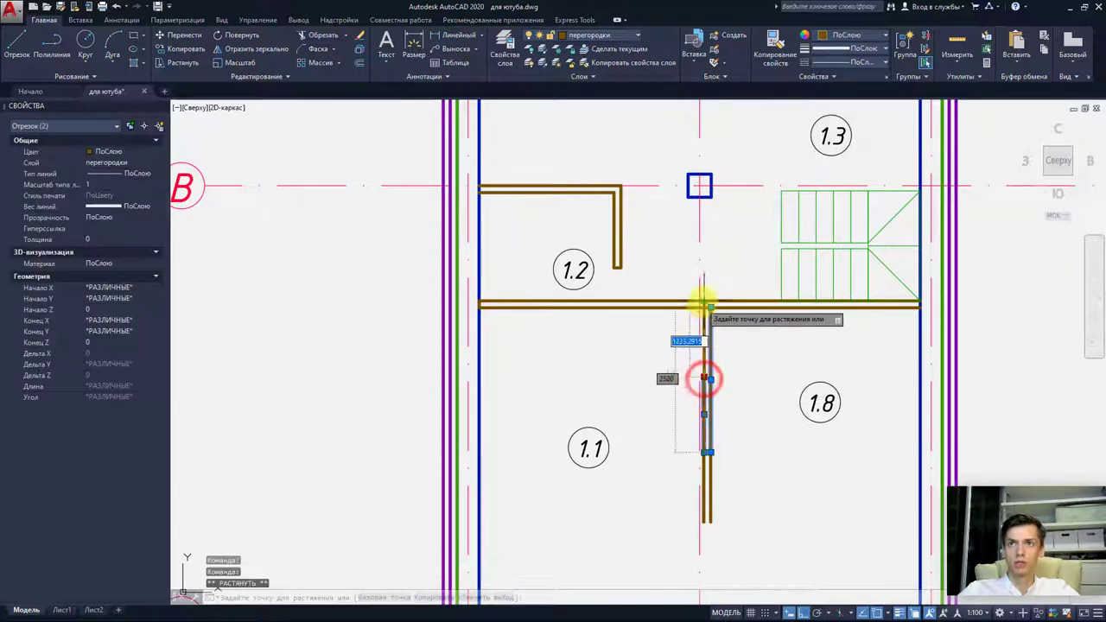
{"action": "scroll", "coordinate": [704, 309], "scroll_direction": "up", "scroll_amount": 5}
{"action": "key", "text": "Escape"}
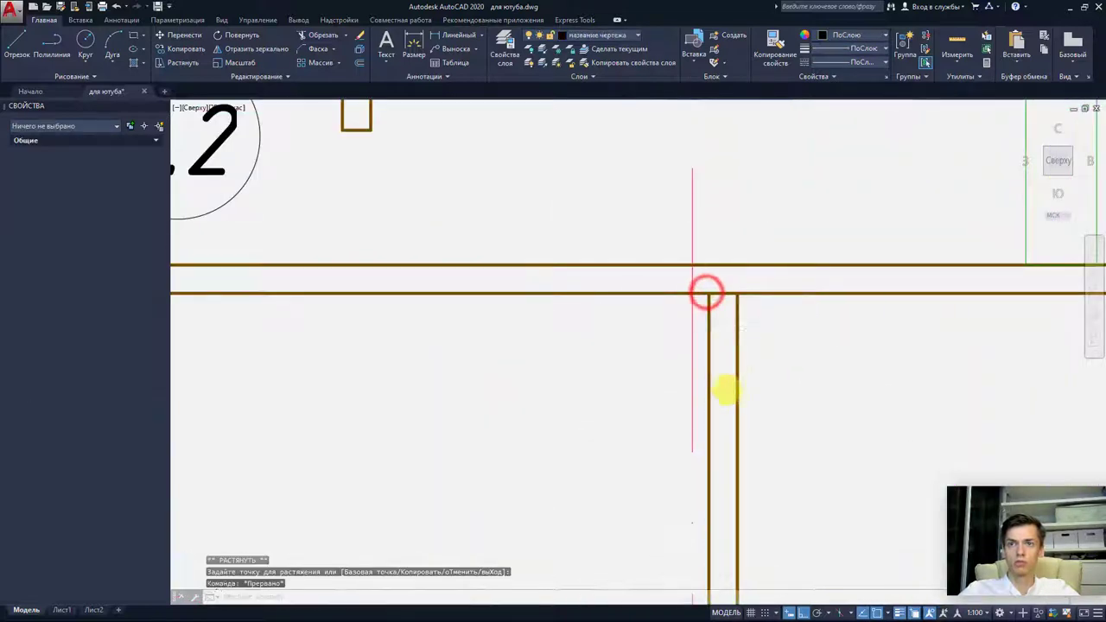
{"action": "scroll", "coordinate": [704, 291], "scroll_direction": "down", "scroll_amount": 5}
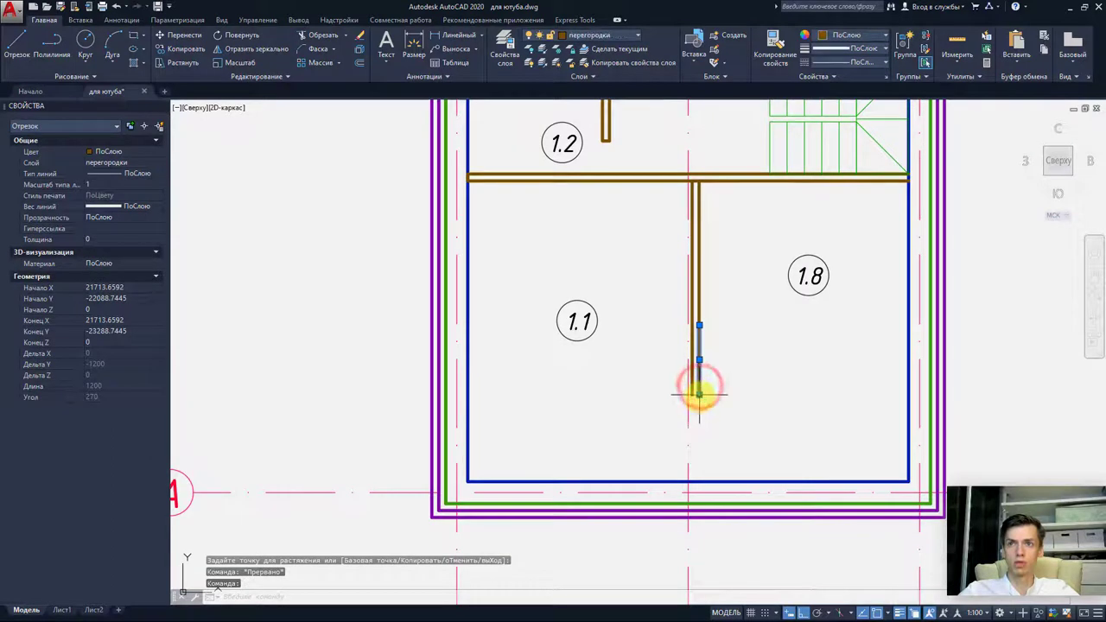
{"action": "left_click", "coordinate": [700, 393]}
{"action": "key", "text": "Escape"}
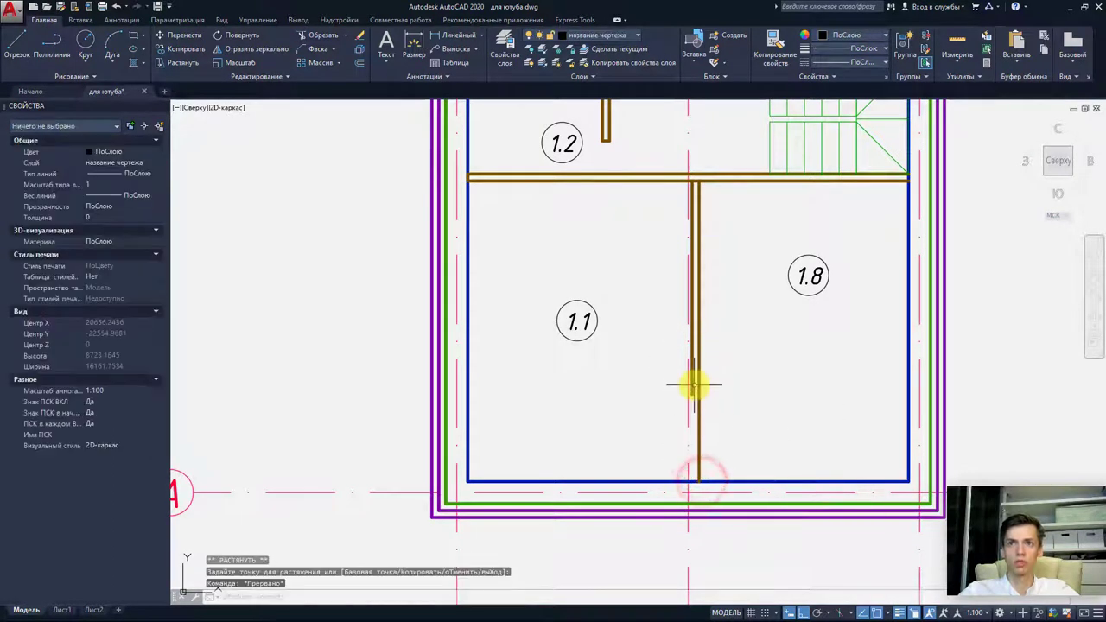
{"action": "left_click", "coordinate": [693, 385]}
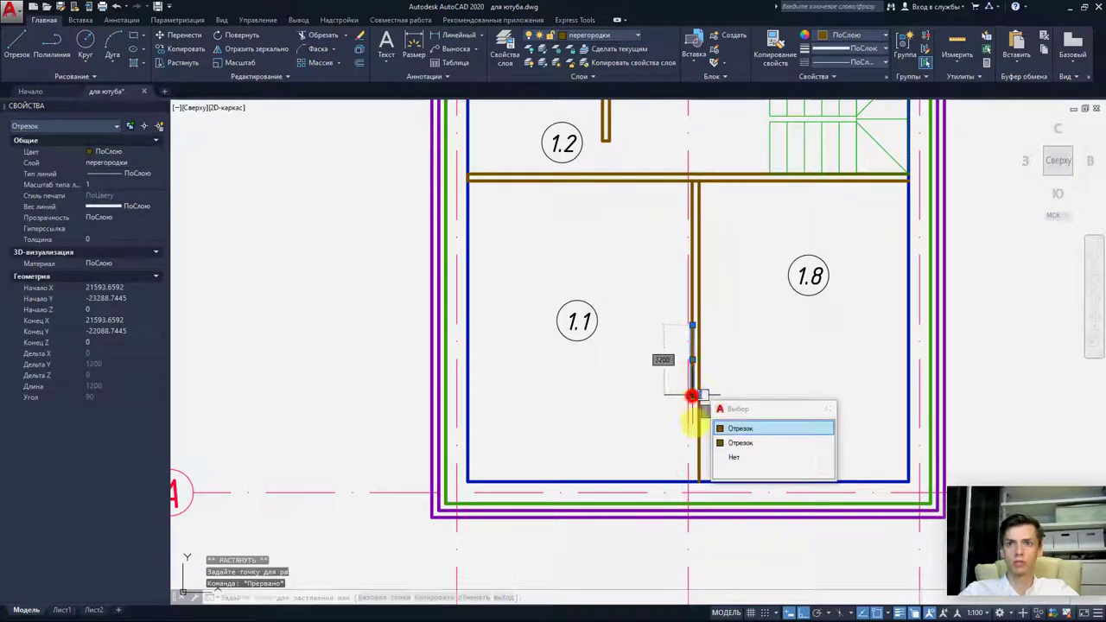
{"action": "left_click", "coordinate": [693, 393]}
{"action": "left_click", "coordinate": [691, 479]}
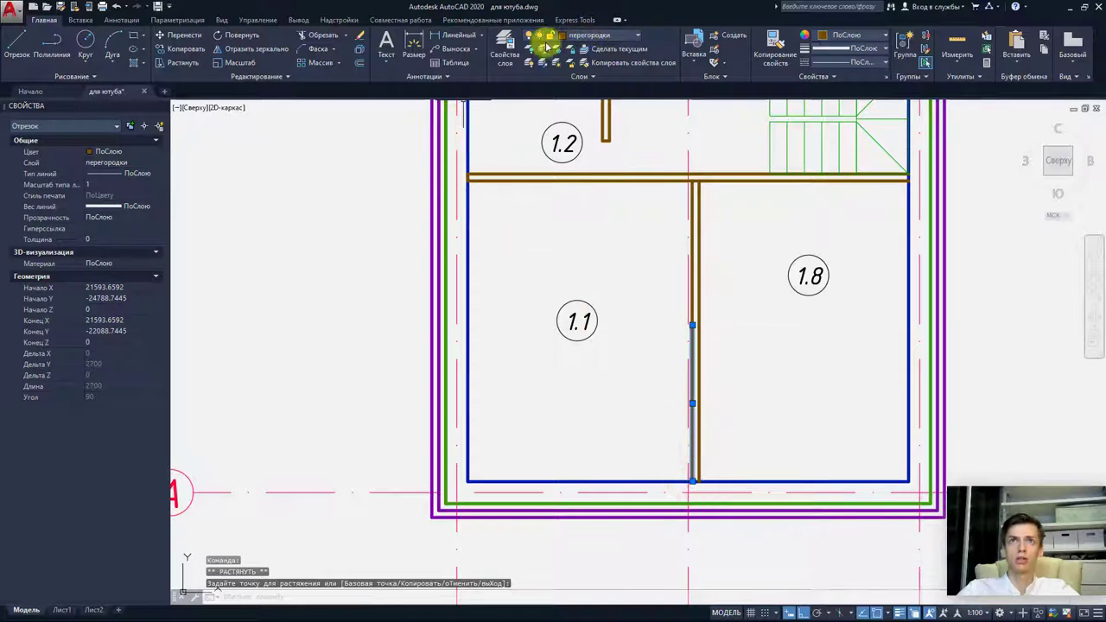
- Draw a short line segment at the bottom of the partition
{"action": "key", "text": "Escape"}
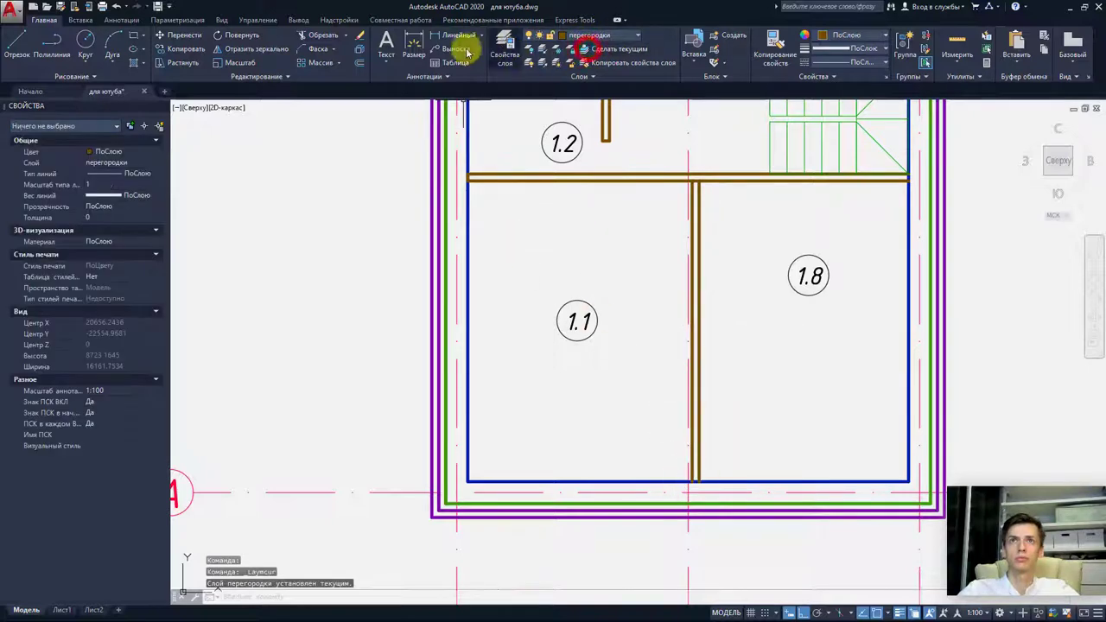
{"action": "left_click", "coordinate": [19, 38]}
{"action": "scroll", "coordinate": [678, 474], "scroll_direction": "up", "scroll_amount": 2}
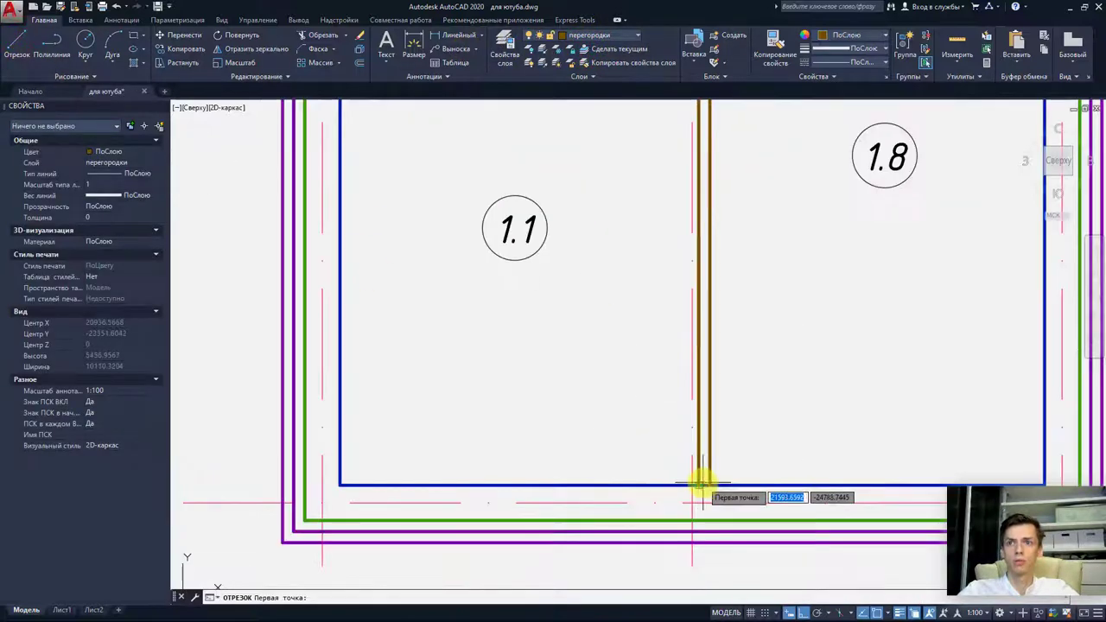
{"action": "left_click", "coordinate": [703, 471]}
{"action": "left_click", "coordinate": [714, 484]}
{"action": "key", "text": "Escape"}
{"action": "scroll", "coordinate": [735, 354], "scroll_direction": "down", "scroll_amount": 3}
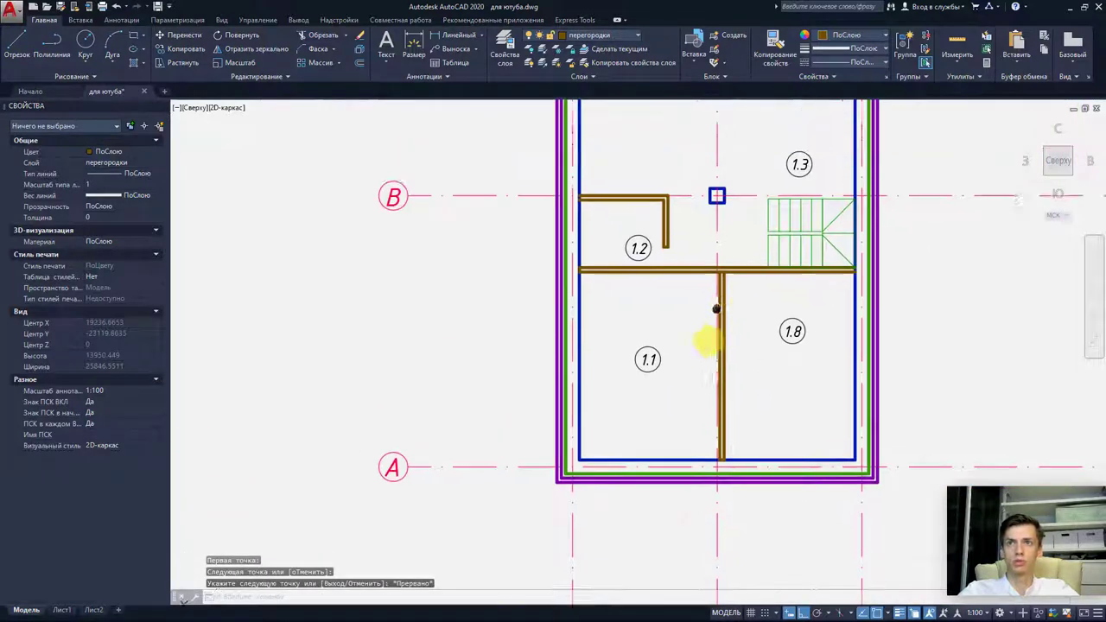
- Trim the wall line crossing the wall junction
{"action": "scroll", "coordinate": [709, 341], "scroll_direction": "up", "scroll_amount": 3}
{"action": "scroll", "coordinate": [734, 346], "scroll_direction": "up", "scroll_amount": 3}
{"action": "left_click", "coordinate": [720, 372]}
{"action": "left_click", "coordinate": [561, 230]}
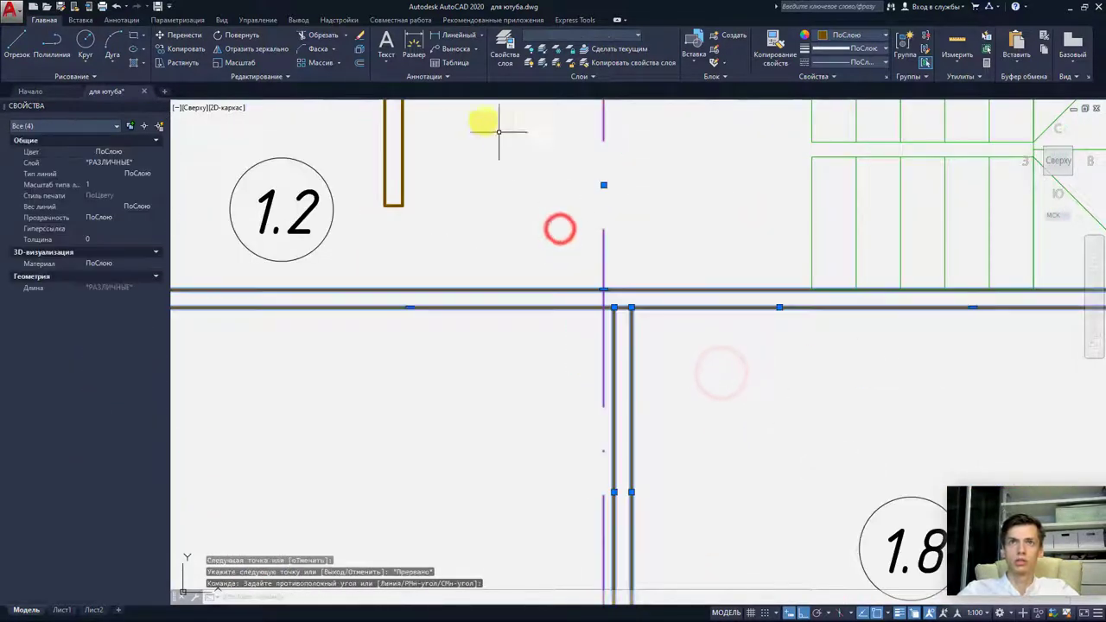
{"action": "left_click", "coordinate": [345, 36]}
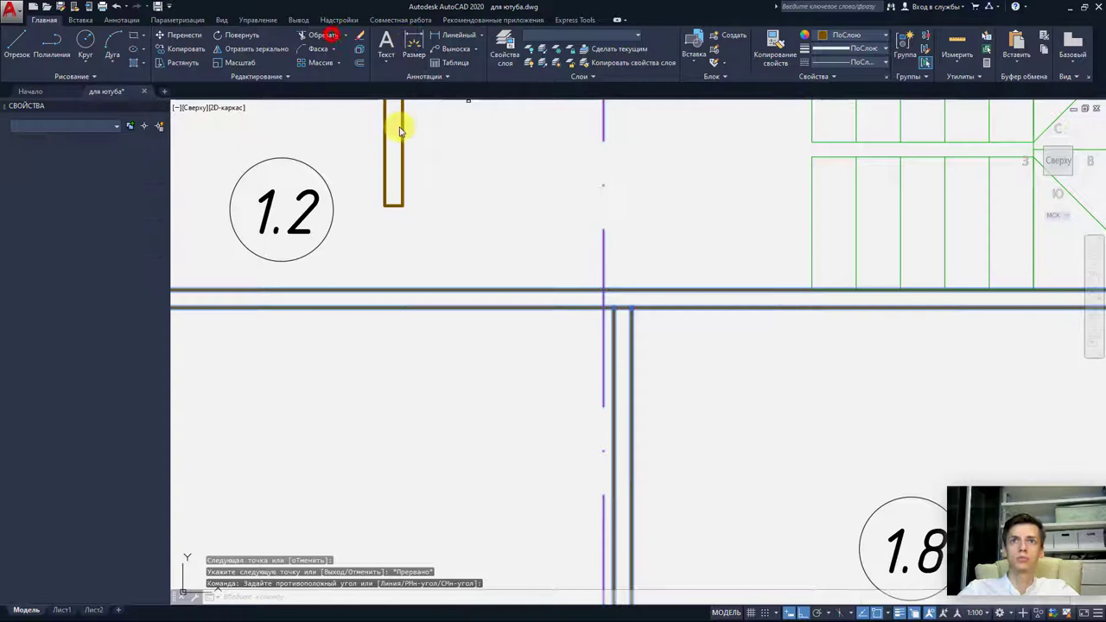
{"action": "left_click", "coordinate": [624, 308]}
{"action": "scroll", "coordinate": [667, 333], "scroll_direction": "down", "scroll_amount": 2}
{"action": "scroll", "coordinate": [695, 339], "scroll_direction": "down", "scroll_amount": 2}
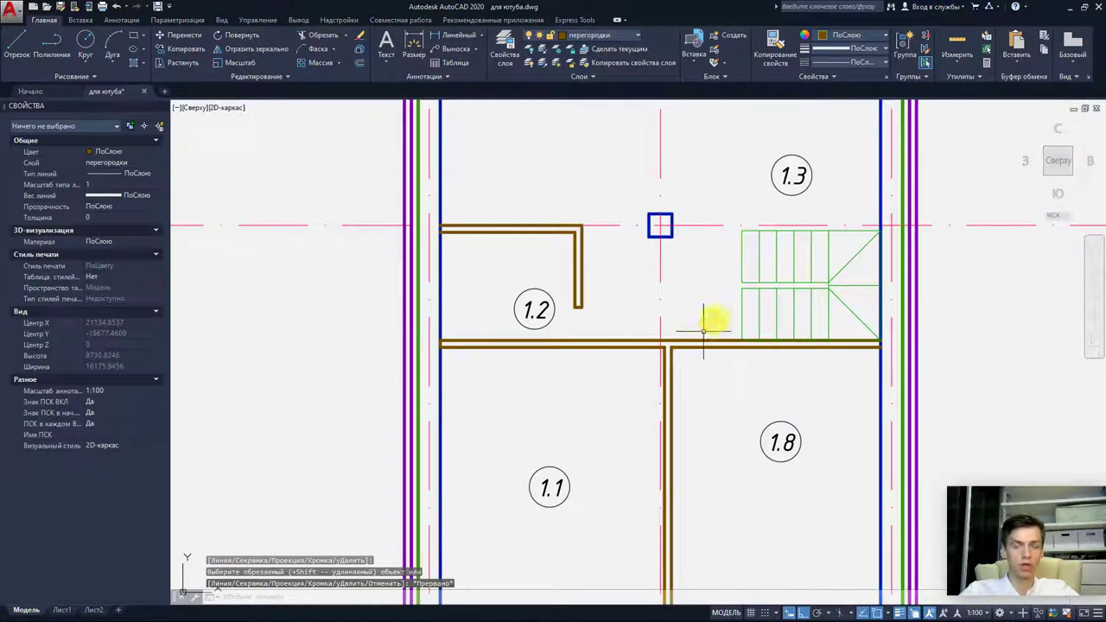
- Explode the L-shaped partition near room 1.2 and delete its vertical pieces
{"action": "middle_click_drag", "start_coordinate": [747, 229], "coordinate": [709, 252]}
{"action": "left_click", "coordinate": [555, 281]}
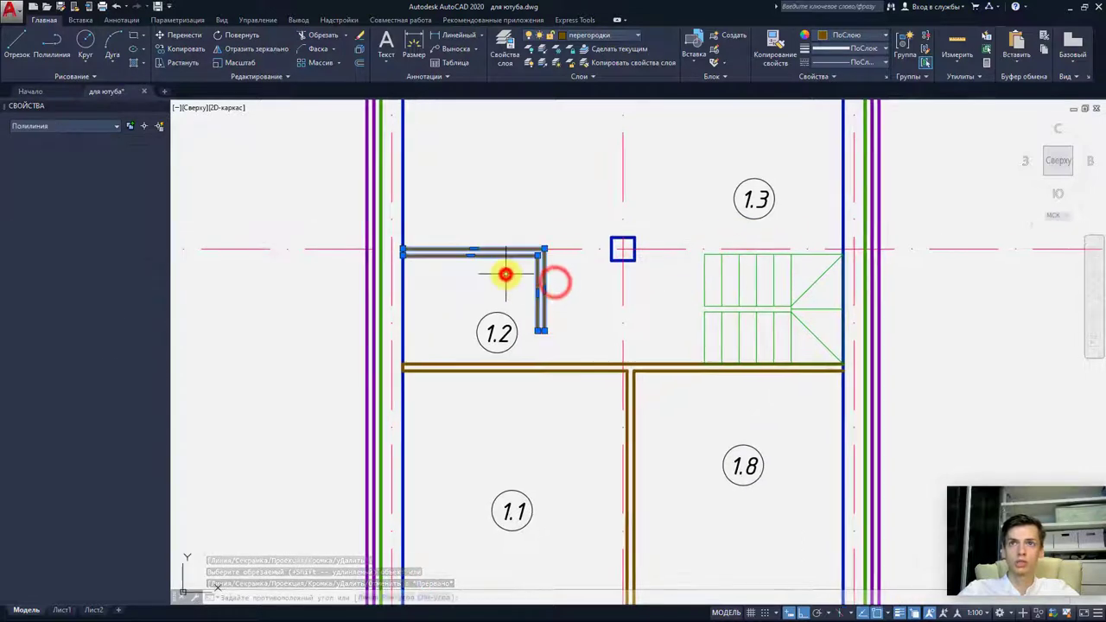
{"action": "left_click", "coordinate": [511, 277]}
{"action": "left_click", "coordinate": [357, 50]}
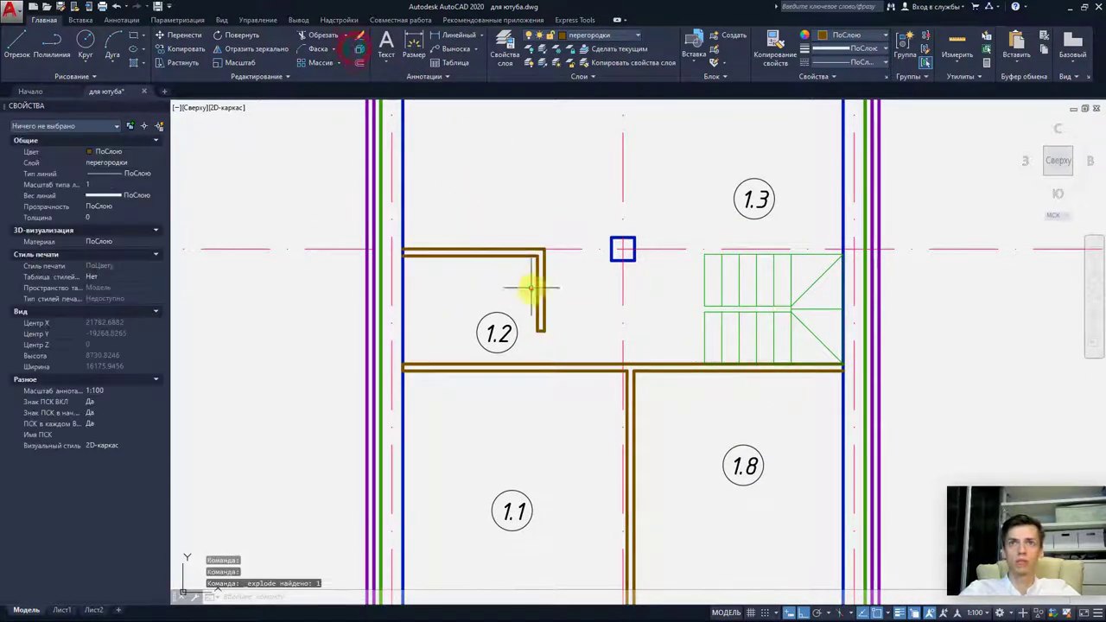
{"action": "left_click", "coordinate": [557, 302]}
{"action": "left_click", "coordinate": [524, 273]}
{"action": "key", "text": "Delete"}
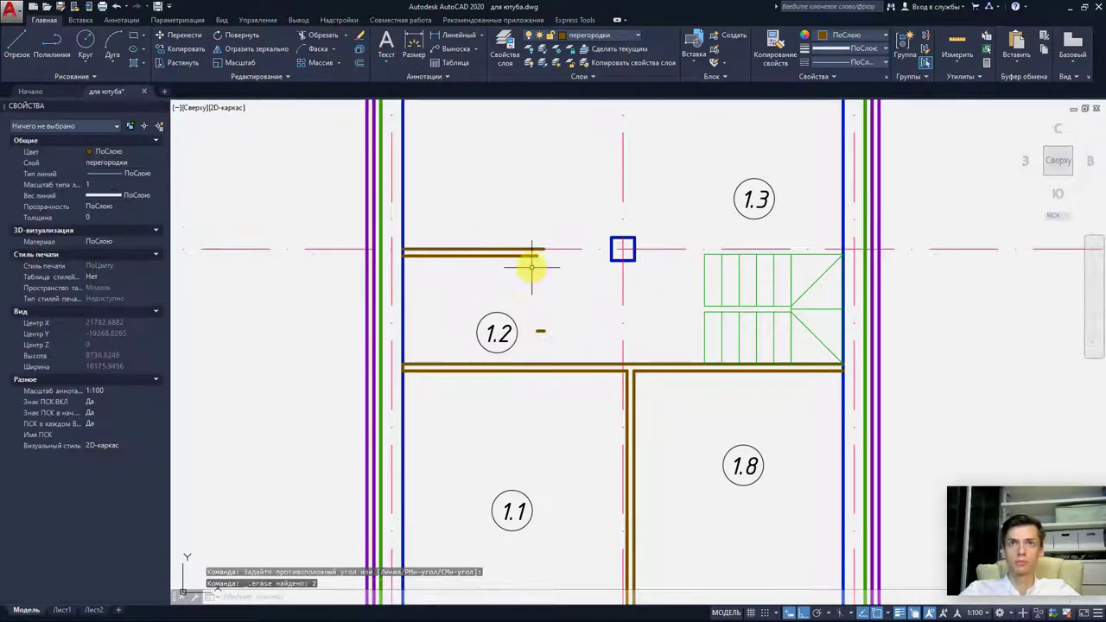
- Copy the two short partition lines by room 1.2 to the stair's right edge
{"action": "left_click", "coordinate": [392, 236]}
{"action": "key", "text": "Escape"}
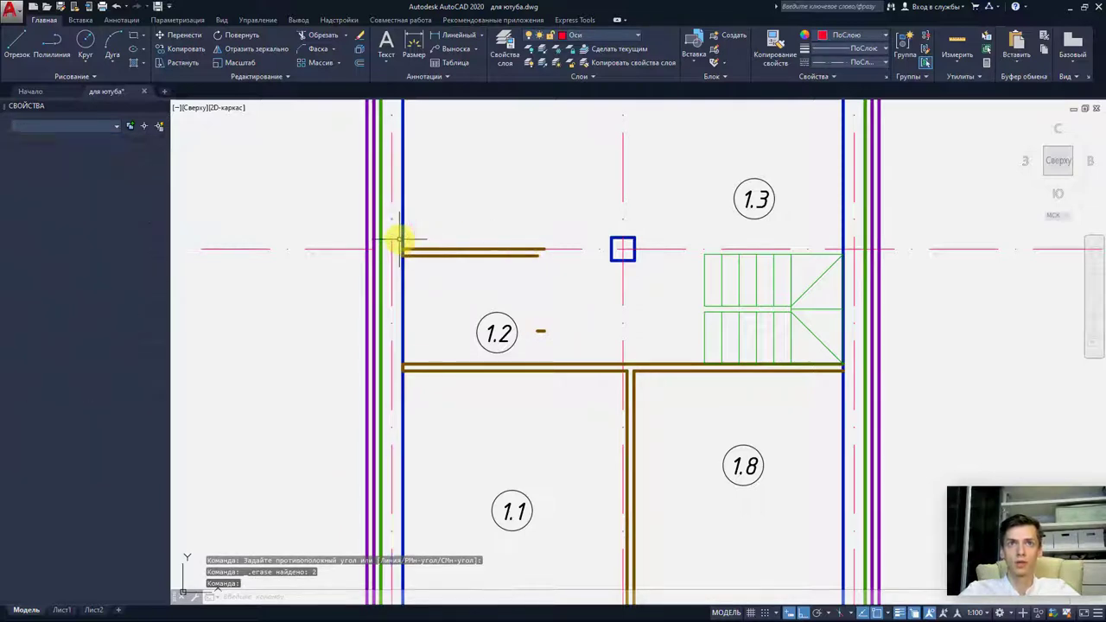
{"action": "left_click", "coordinate": [396, 231]}
{"action": "left_click", "coordinate": [566, 274]}
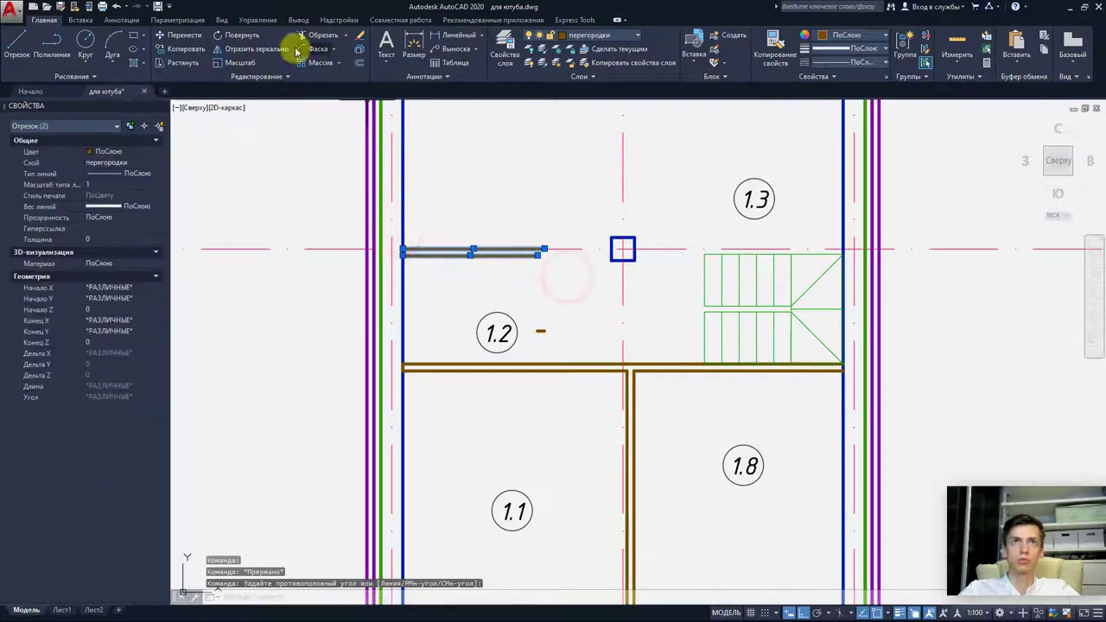
{"action": "left_click", "coordinate": [181, 50]}
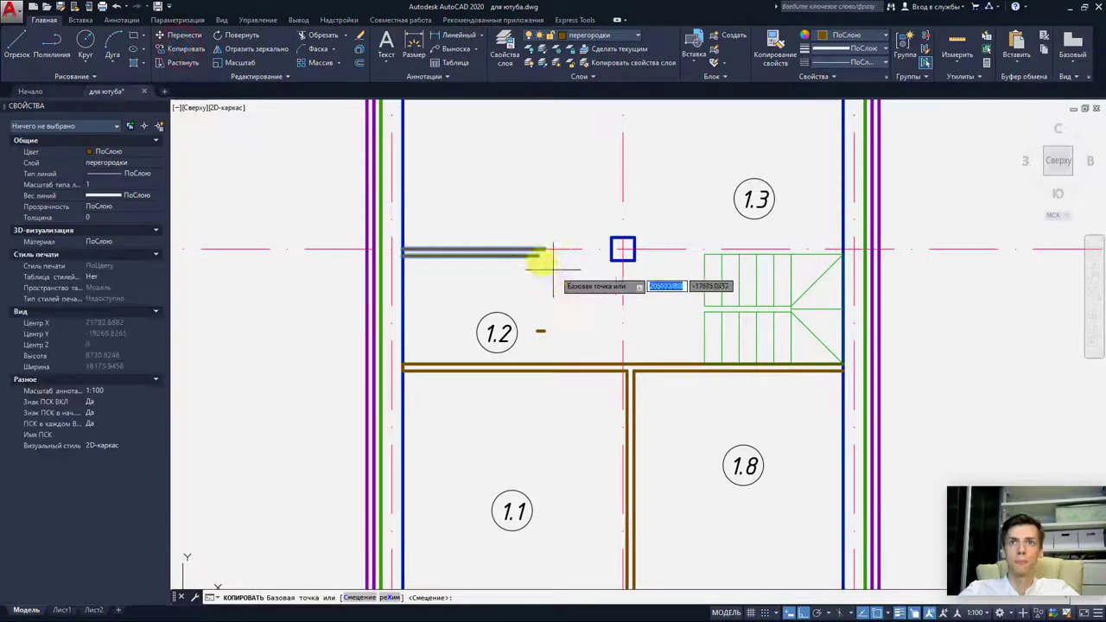
{"action": "left_click", "coordinate": [541, 254]}
{"action": "scroll", "coordinate": [837, 255], "scroll_direction": "up", "scroll_amount": 2}
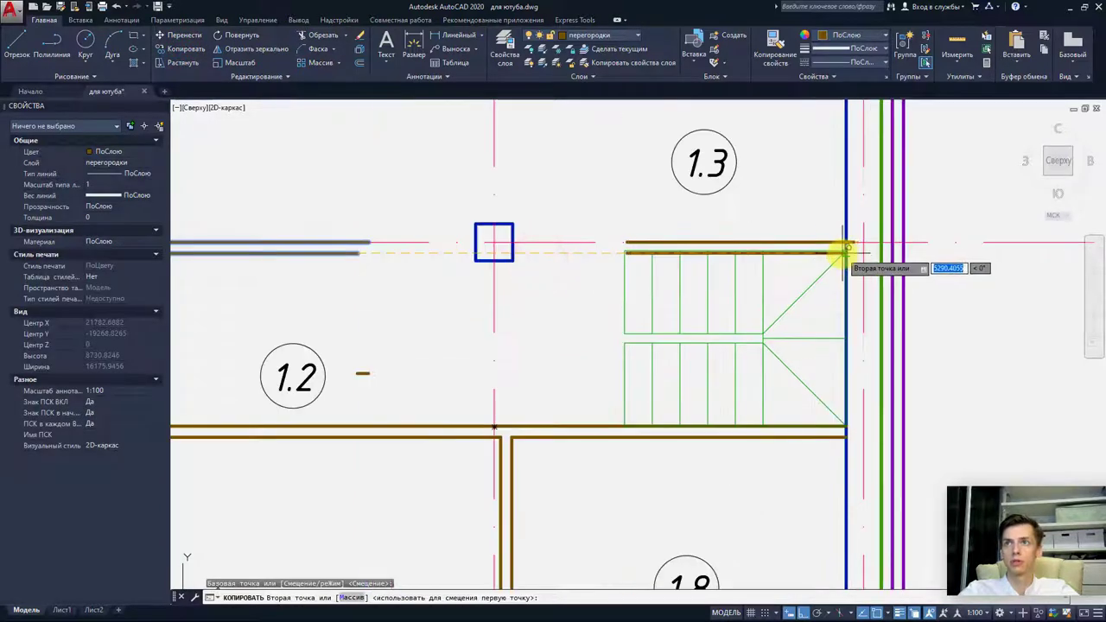
{"action": "left_click", "coordinate": [847, 248]}
{"action": "right_click", "coordinate": [855, 246]}
{"action": "key", "text": "Escape"}
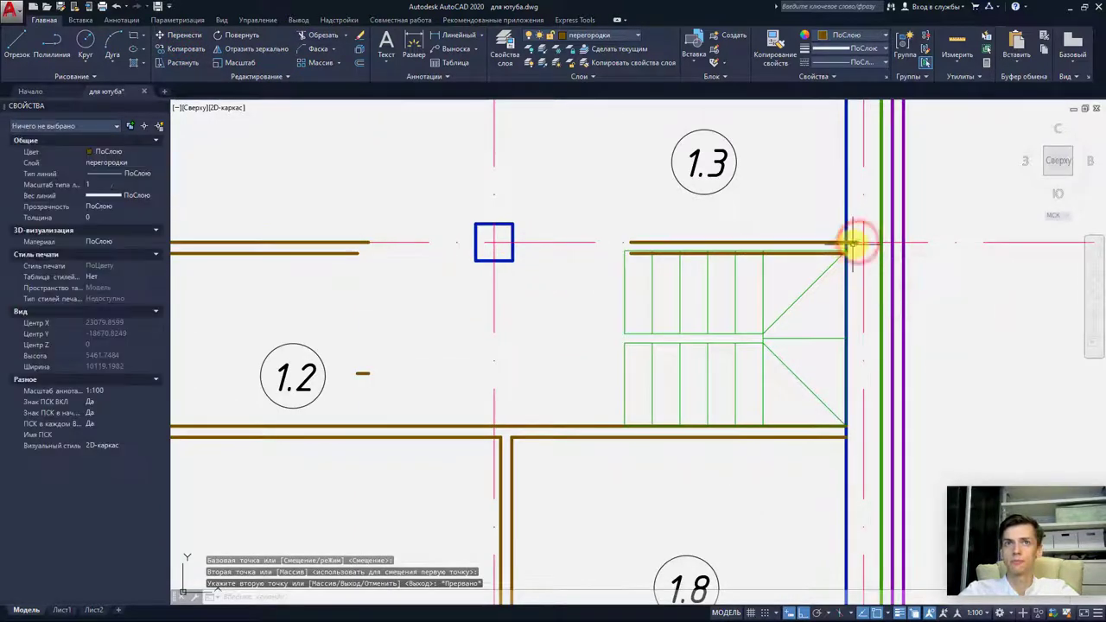
- Check the copied lines' end points at the stair corner, leaving them unchanged
{"action": "left_click", "coordinate": [853, 241]}
{"action": "left_click", "coordinate": [847, 242]}
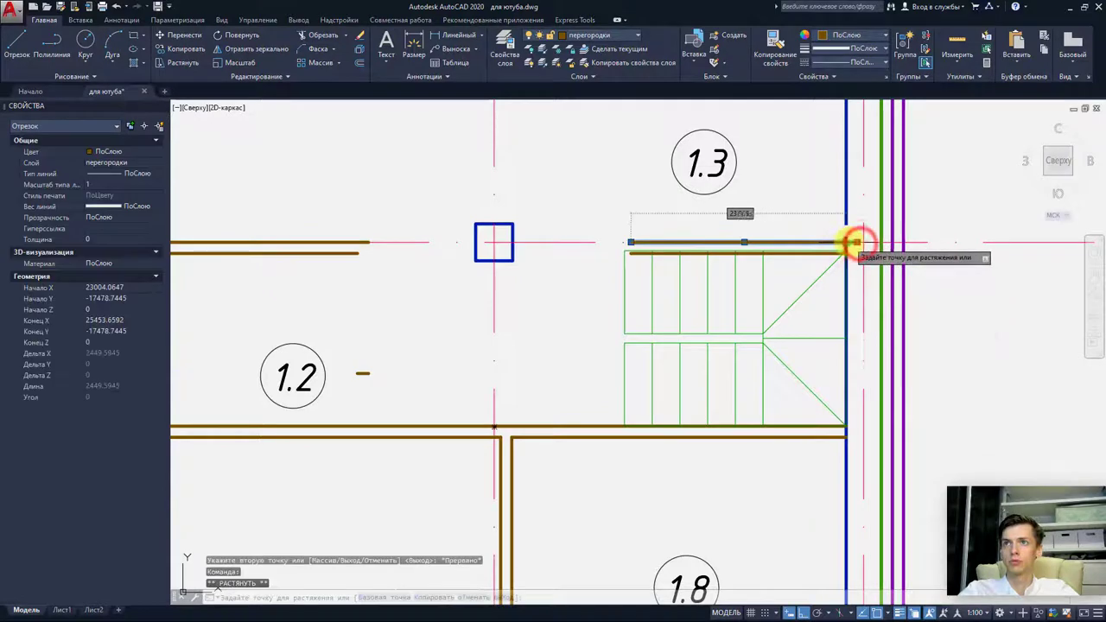
{"action": "key", "text": "Escape"}
{"action": "key", "text": "Escape"}
{"action": "left_click", "coordinate": [13, 45]}
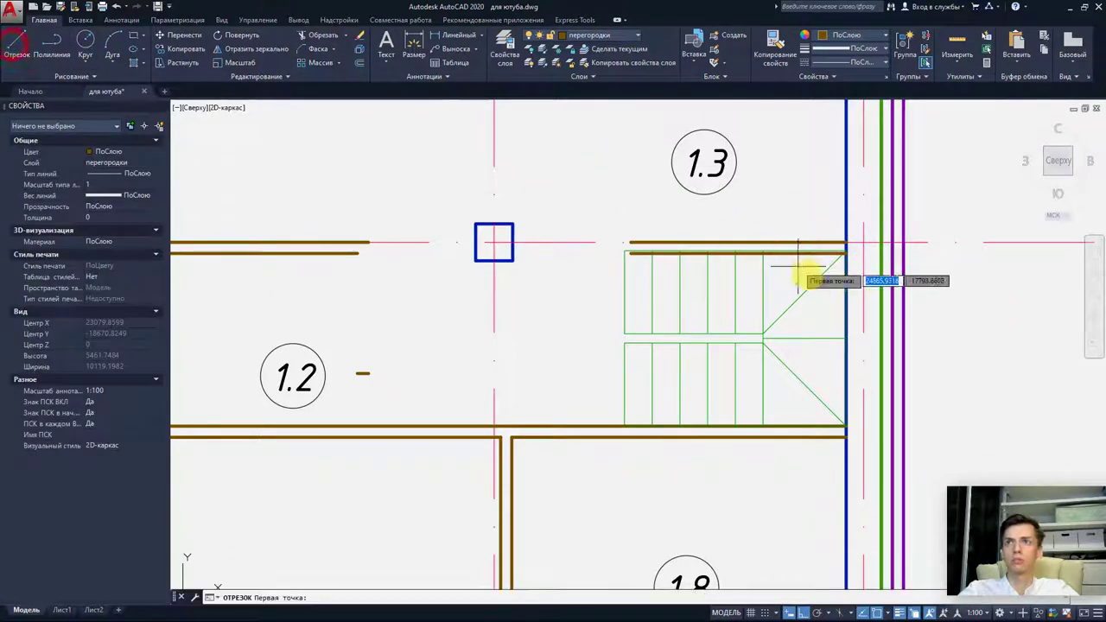
{"action": "key", "text": "Escape"}
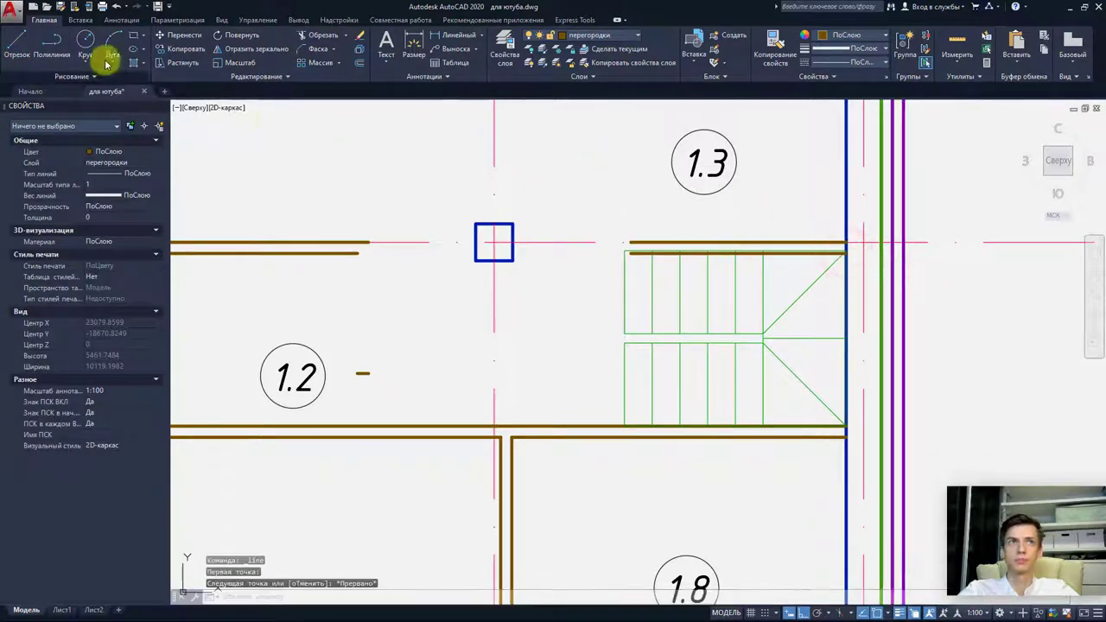
{"action": "left_click", "coordinate": [17, 45]}
{"action": "left_click", "coordinate": [849, 248]}
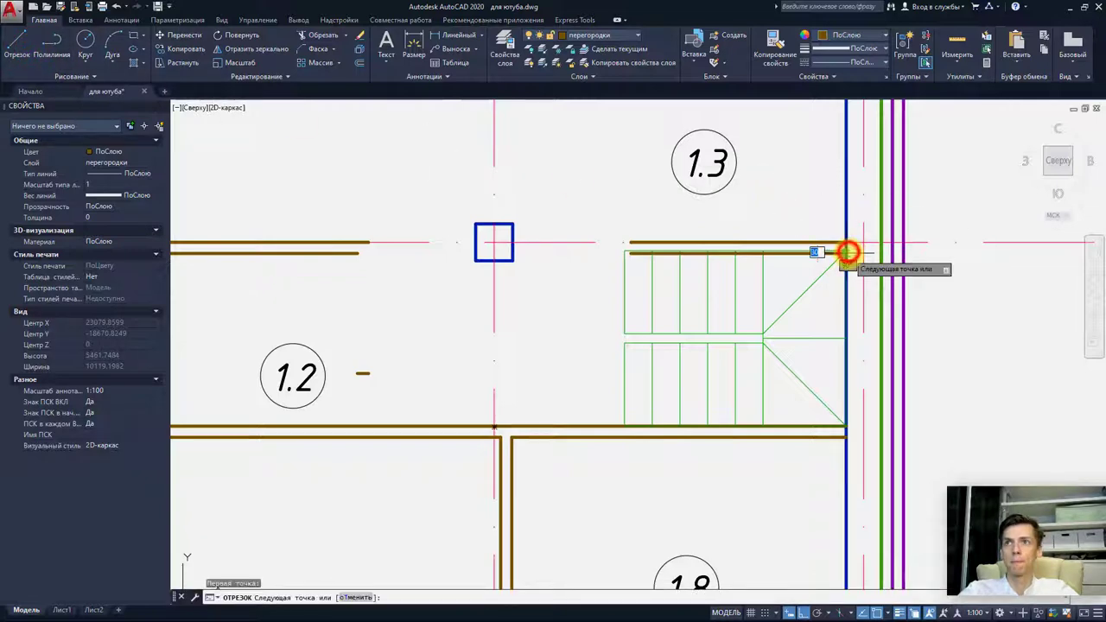
{"action": "key", "text": "Escape"}
{"action": "scroll", "coordinate": [853, 246], "scroll_direction": "up", "scroll_amount": 5}
{"action": "scroll", "coordinate": [531, 225], "scroll_direction": "down", "scroll_amount": 4}
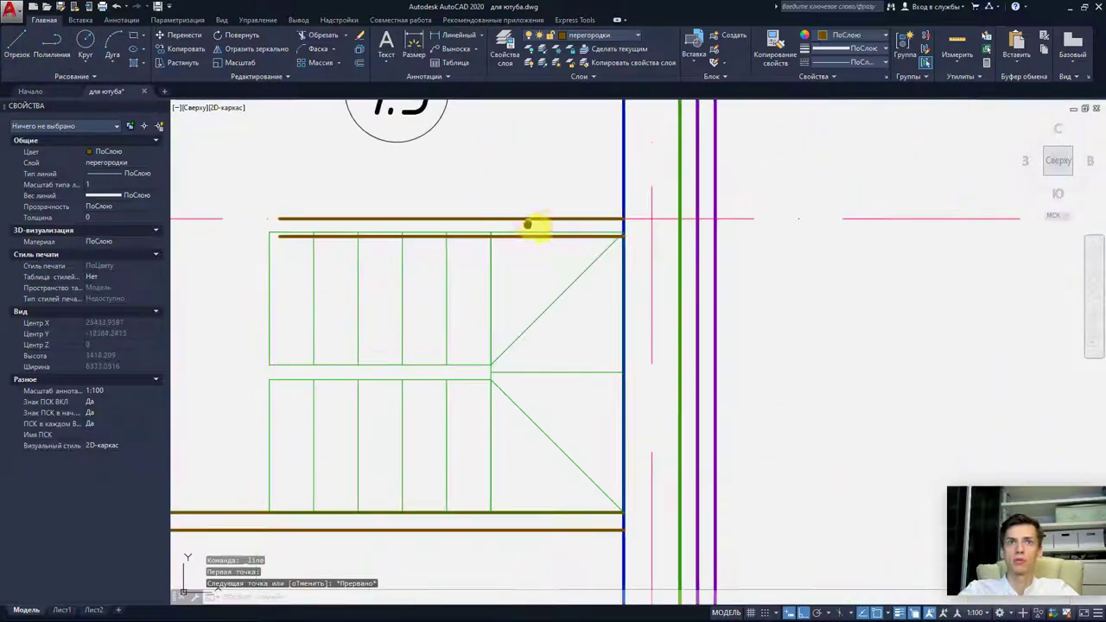
- Move both copied partition lines onto the stair's top edge
{"action": "left_click", "coordinate": [388, 223]}
{"action": "left_click", "coordinate": [795, 303]}
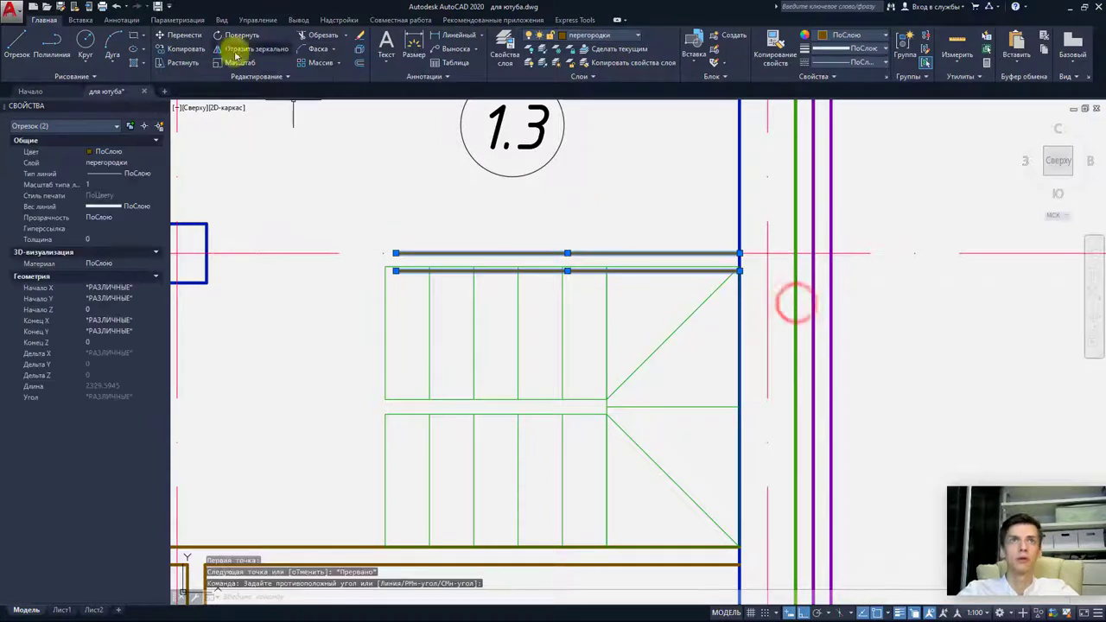
{"action": "left_click", "coordinate": [208, 39]}
{"action": "scroll", "coordinate": [735, 272], "scroll_direction": "up", "scroll_amount": 2}
{"action": "scroll", "coordinate": [747, 274], "scroll_direction": "up", "scroll_amount": 2}
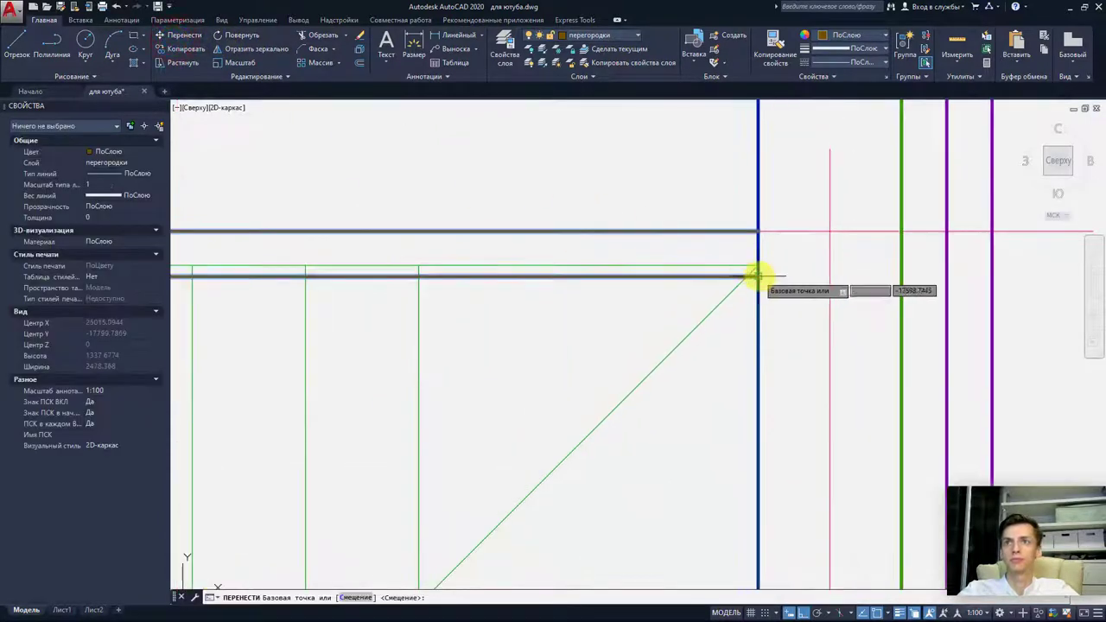
{"action": "left_click", "coordinate": [757, 275]}
{"action": "left_click", "coordinate": [758, 265]}
{"action": "left_click", "coordinate": [16, 41]}
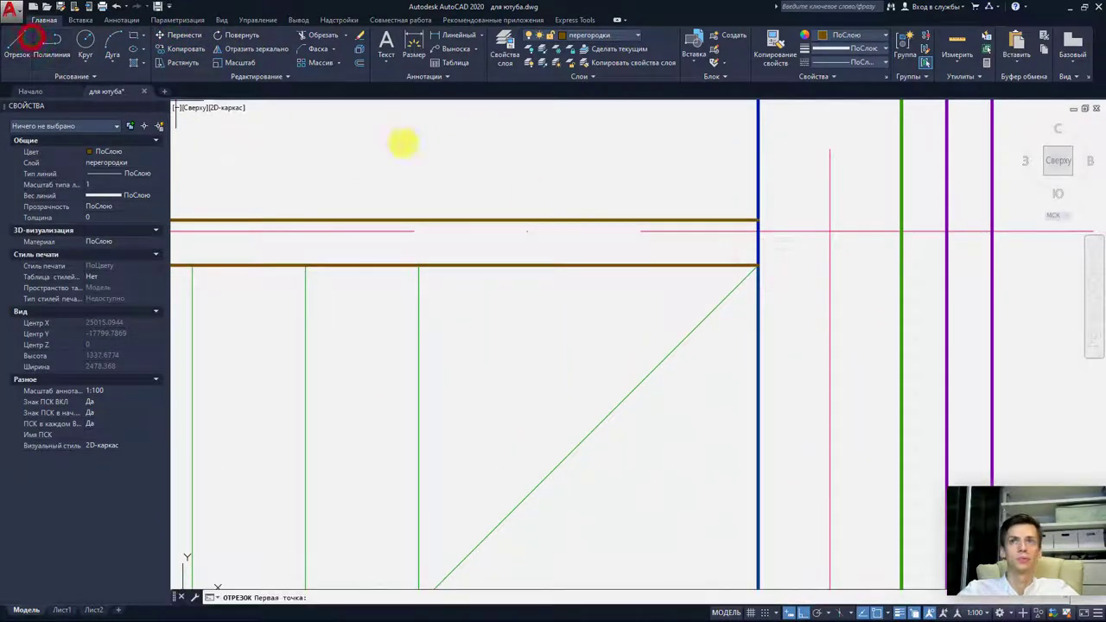
{"action": "left_click", "coordinate": [758, 267]}
{"action": "scroll", "coordinate": [758, 229], "scroll_direction": "down", "scroll_amount": 4}
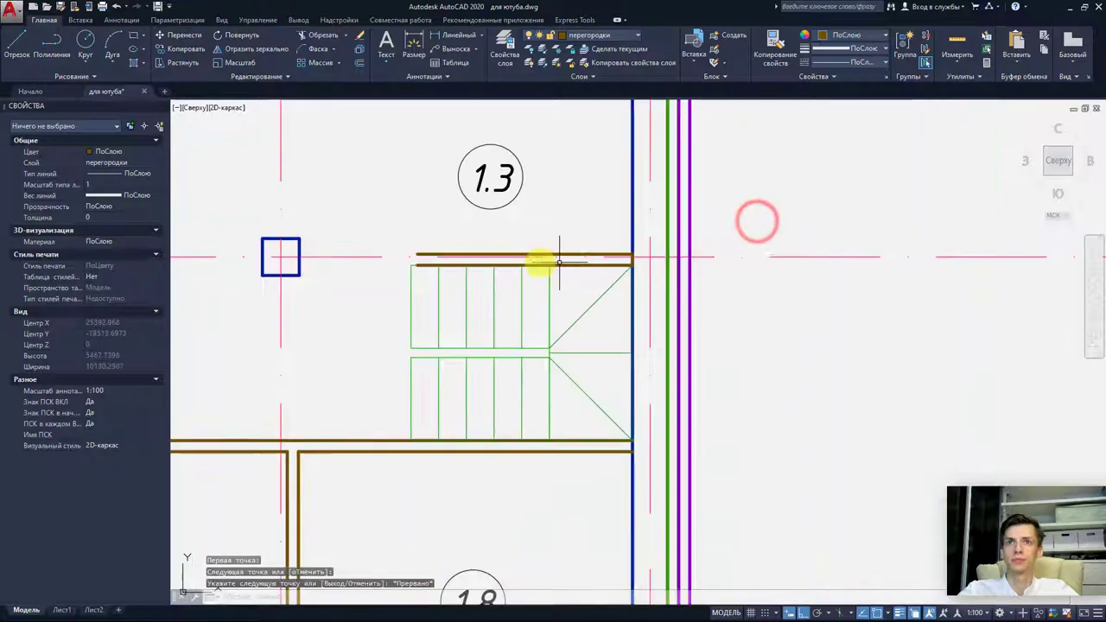
{"action": "key", "text": "Escape"}
- Delete the old two partition lines beside room 1.2
{"action": "middle_click_drag", "start_coordinate": [355, 313], "coordinate": [416, 298]}
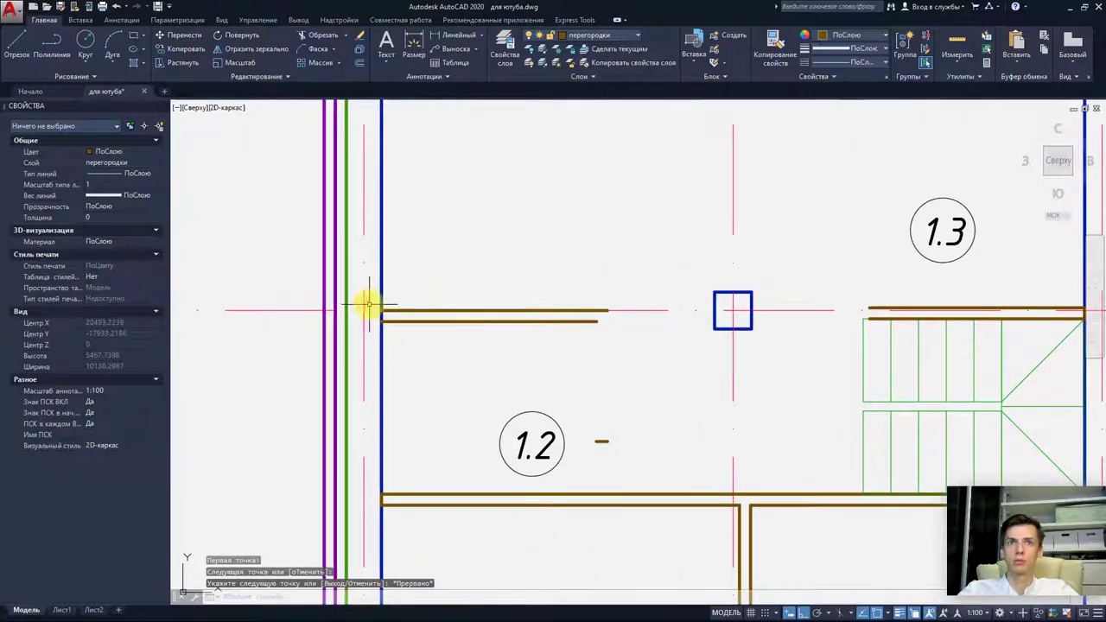
{"action": "left_click", "coordinate": [368, 304]}
{"action": "left_click", "coordinate": [660, 329]}
{"action": "key", "text": "Delete"}
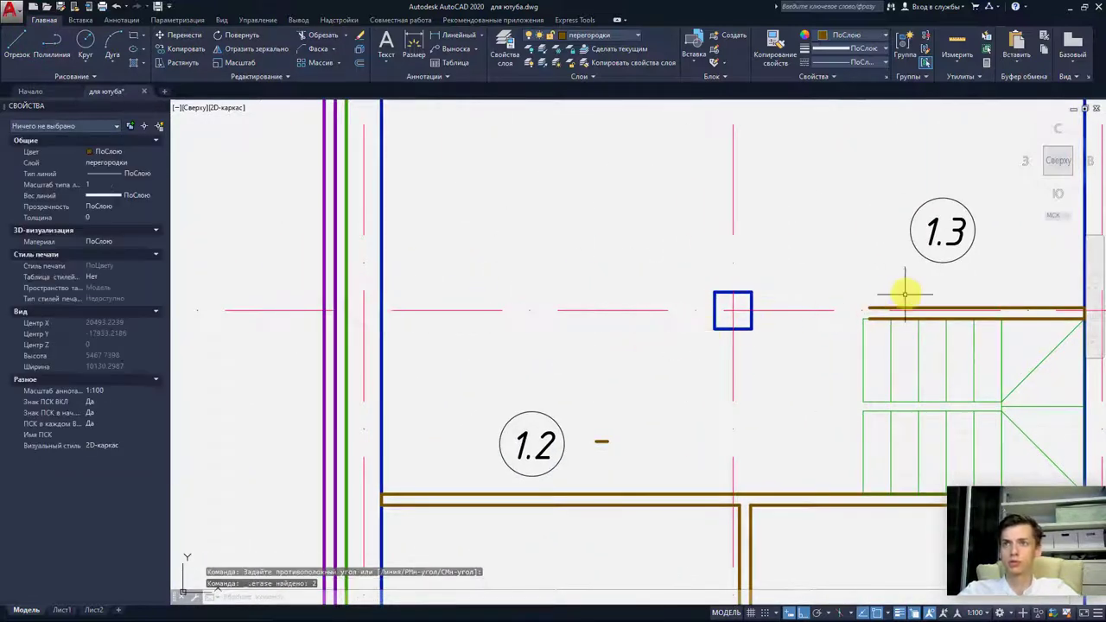
- Grip-stretch the upper and lower stair partition lines left to the outer wall
{"action": "left_click", "coordinate": [877, 308]}
{"action": "left_click", "coordinate": [869, 308]}
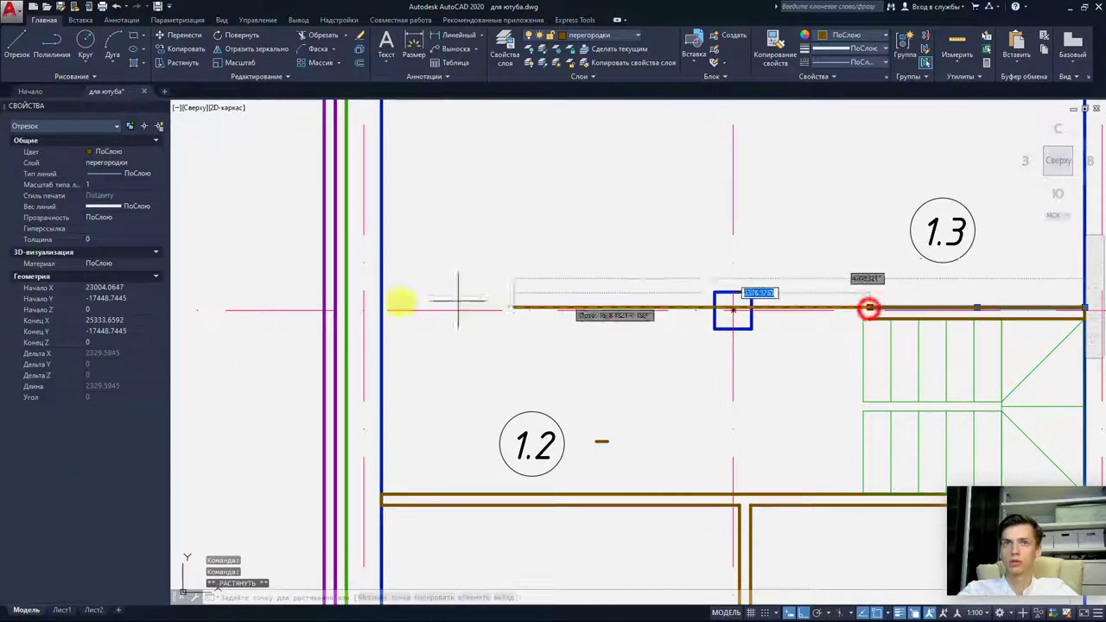
{"action": "left_click", "coordinate": [381, 307]}
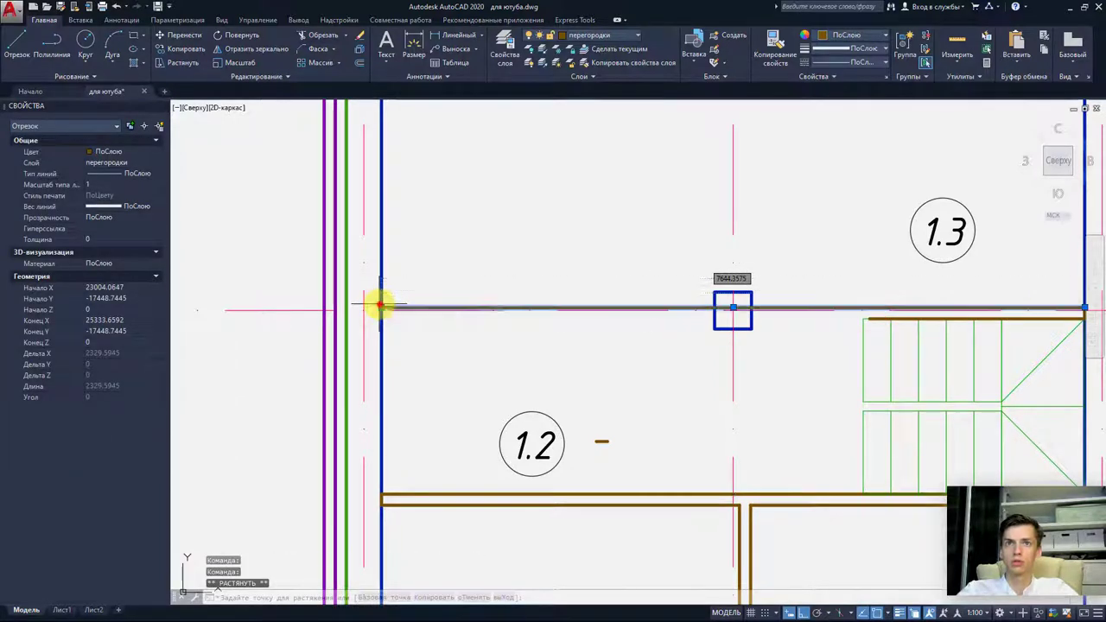
{"action": "left_click", "coordinate": [875, 320]}
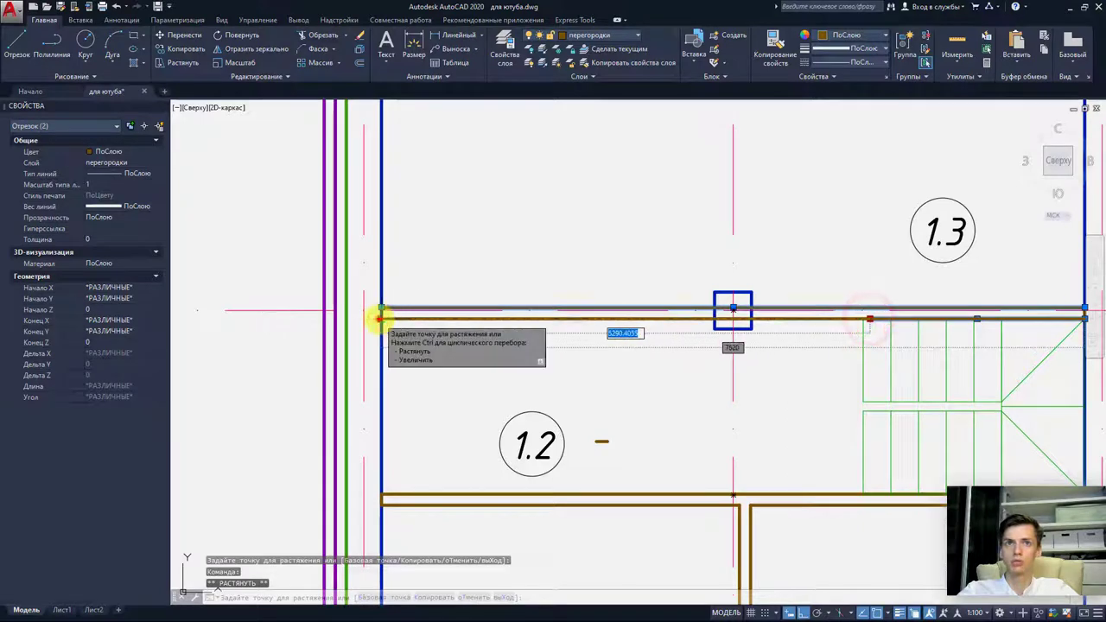
{"action": "left_click", "coordinate": [380, 318]}
{"action": "key", "text": "Escape"}
- Select the column square and a partition line at the partition's left end
{"action": "mouse_move", "coordinate": [683, 312]}
{"action": "middle_mouse_down"}
{"action": "mouse_move", "coordinate": [516, 318]}
{"action": "mouse_move", "coordinate": [630, 311]}
{"action": "middle_mouse_up"}
{"action": "left_click", "coordinate": [16, 44]}
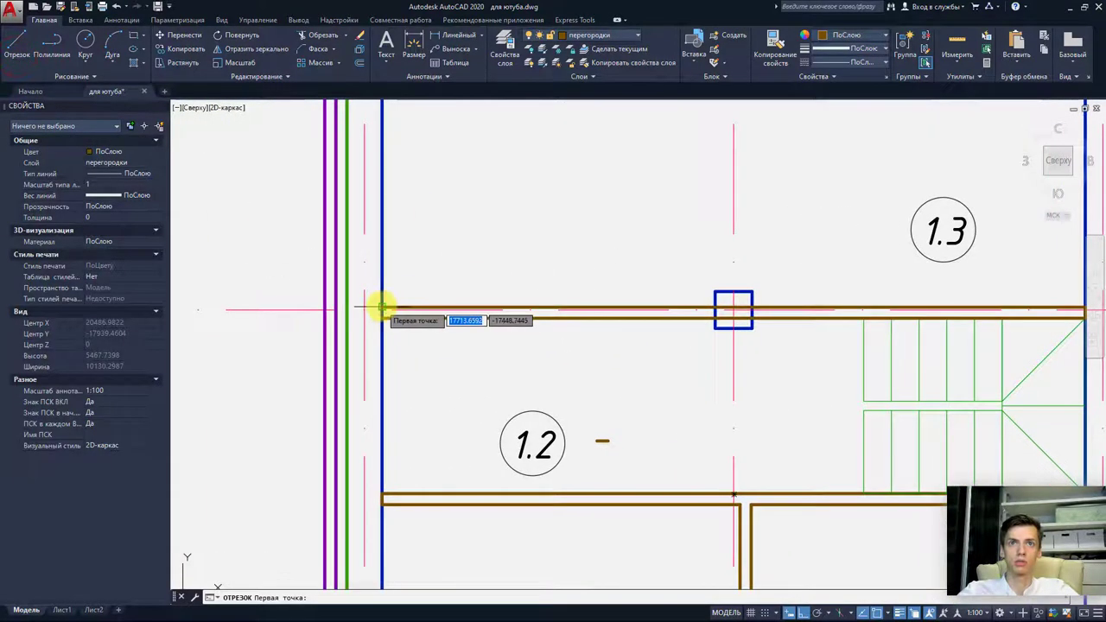
{"action": "left_click", "coordinate": [381, 309]}
{"action": "key", "text": "Escape"}
{"action": "left_click", "coordinate": [374, 262]}
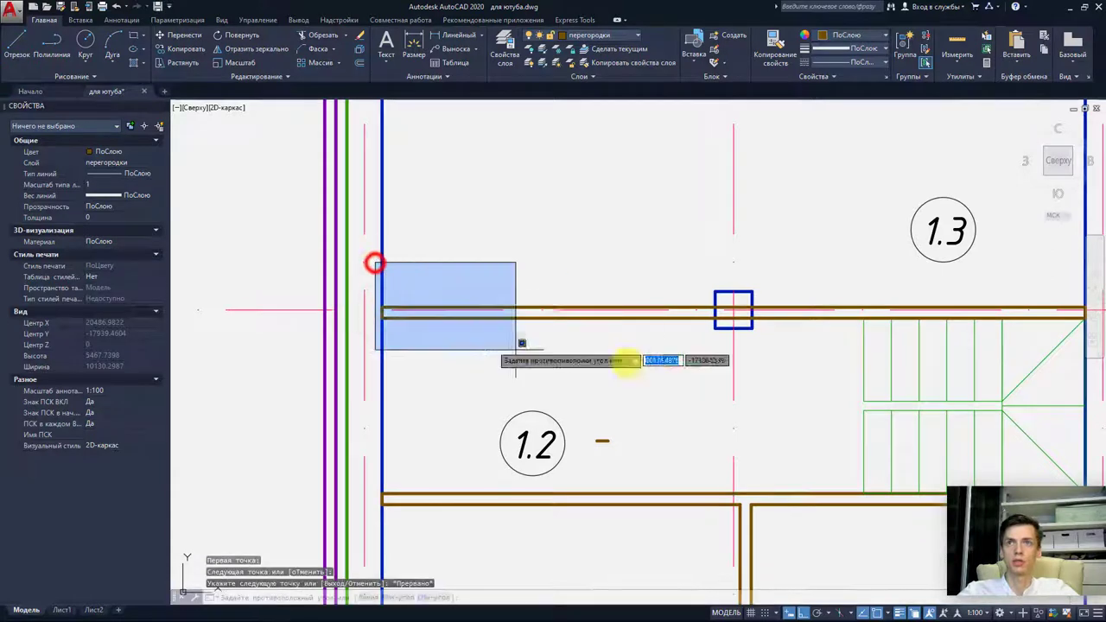
{"action": "left_click", "coordinate": [804, 375]}
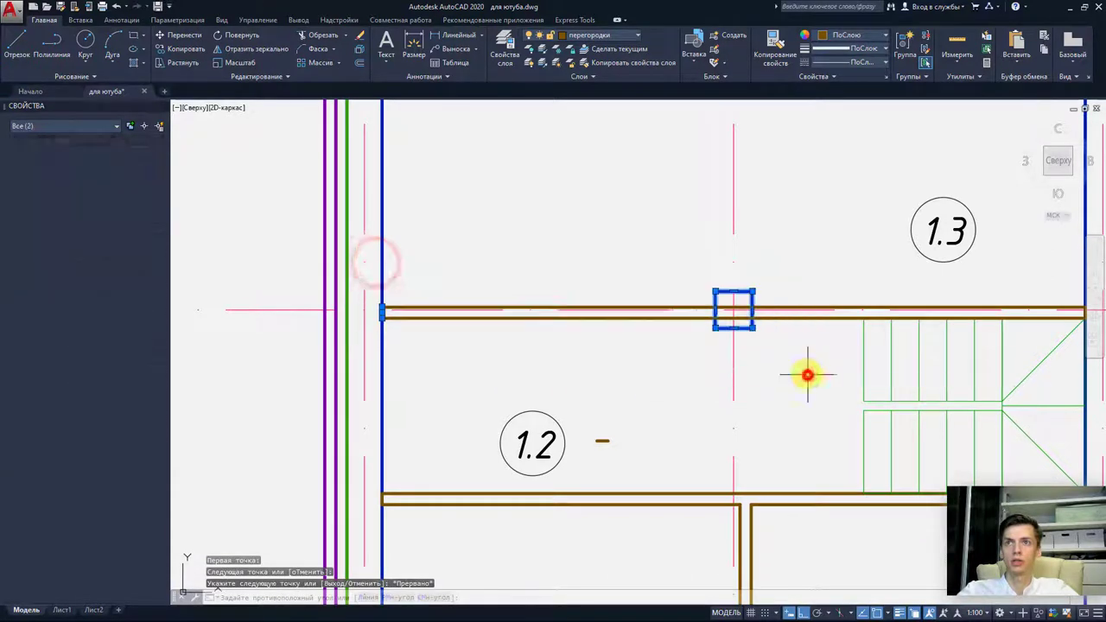
- Select the partition lines and the column square as trim boundaries
{"action": "left_click", "coordinate": [318, 39]}
{"action": "scroll", "coordinate": [734, 320], "scroll_direction": "up", "scroll_amount": 4}
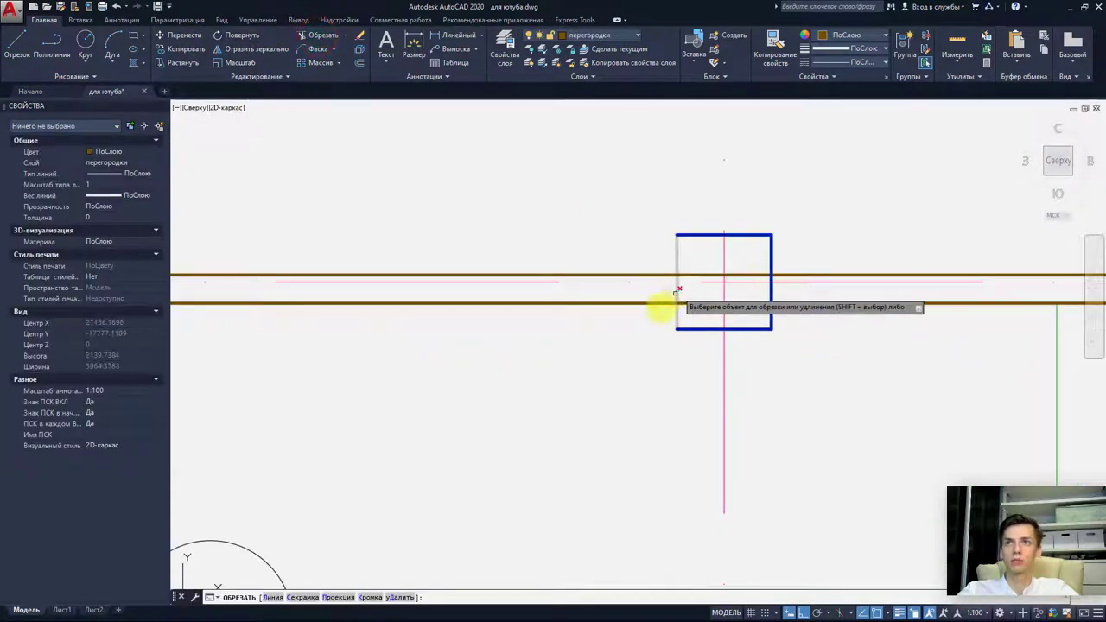
{"action": "key", "text": "Escape"}
{"action": "scroll", "coordinate": [648, 268], "scroll_direction": "down", "scroll_amount": 5}
{"action": "scroll", "coordinate": [519, 251], "scroll_direction": "down", "scroll_amount": 3}
{"action": "scroll", "coordinate": [497, 228], "scroll_direction": "up", "scroll_amount": 3}
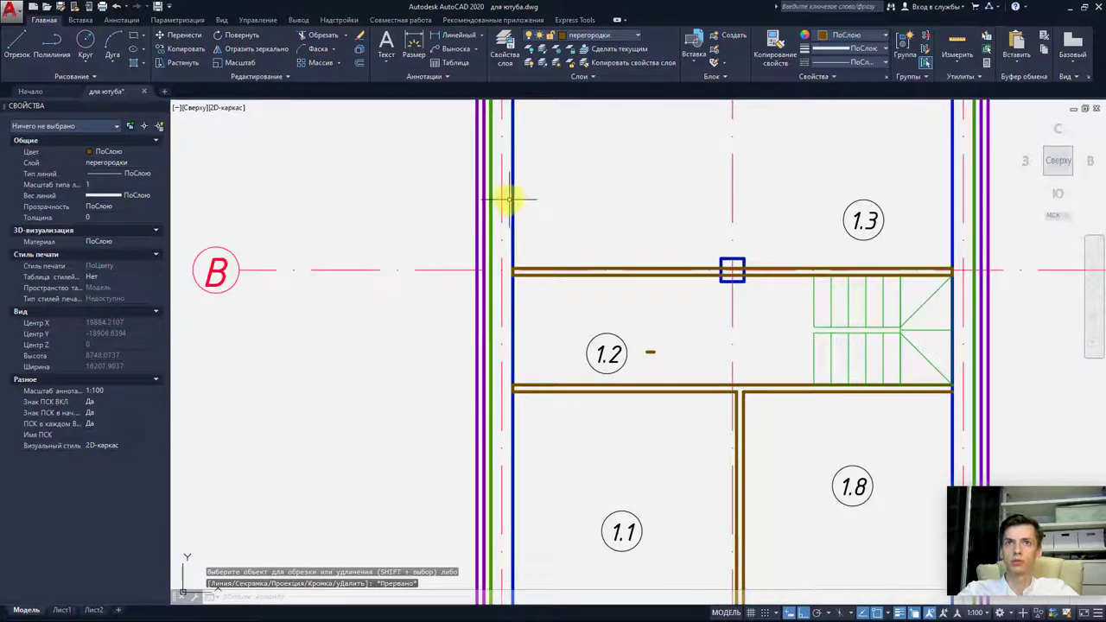
{"action": "left_click", "coordinate": [508, 196]}
{"action": "left_click", "coordinate": [983, 316]}
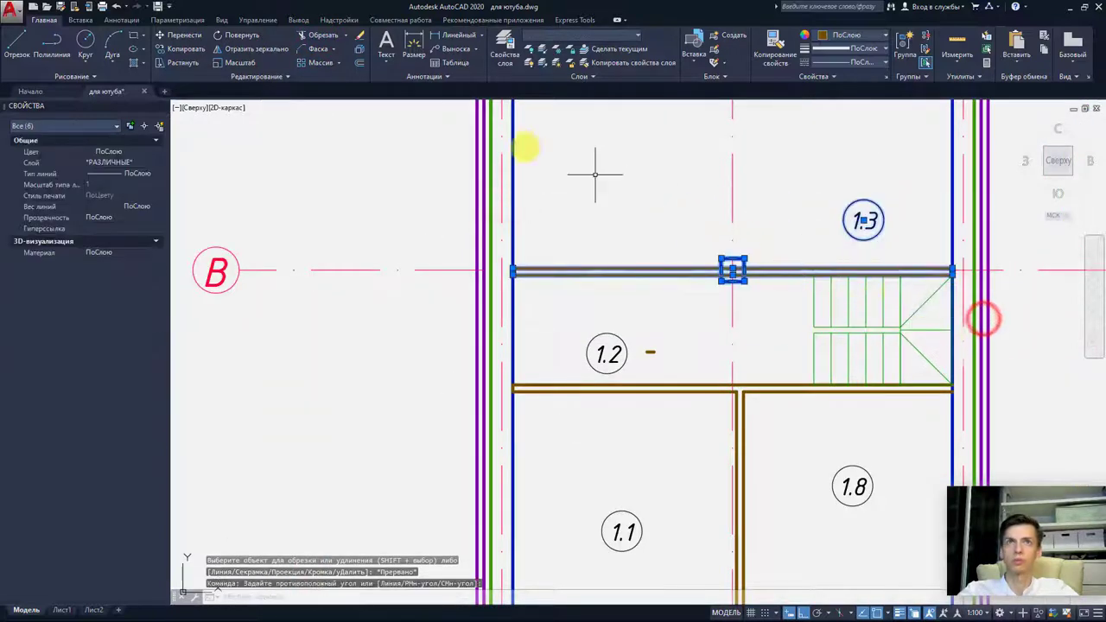
- Trim both partition lines where they run through the column square, undoing a misplaced trim
{"action": "left_click", "coordinate": [311, 39]}
{"action": "scroll", "coordinate": [769, 298], "scroll_direction": "up", "scroll_amount": 3}
{"action": "scroll", "coordinate": [659, 242], "scroll_direction": "up", "scroll_amount": 4}
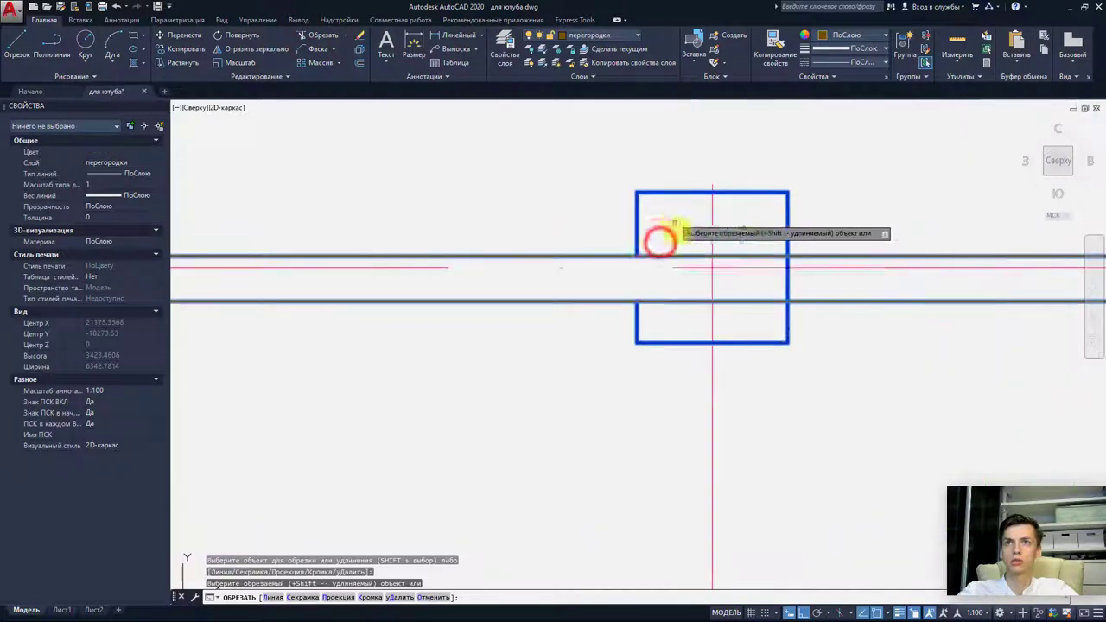
{"action": "scroll", "coordinate": [659, 242], "scroll_direction": "up", "scroll_amount": 3}
{"action": "scroll", "coordinate": [699, 279], "scroll_direction": "down", "scroll_amount": 5}
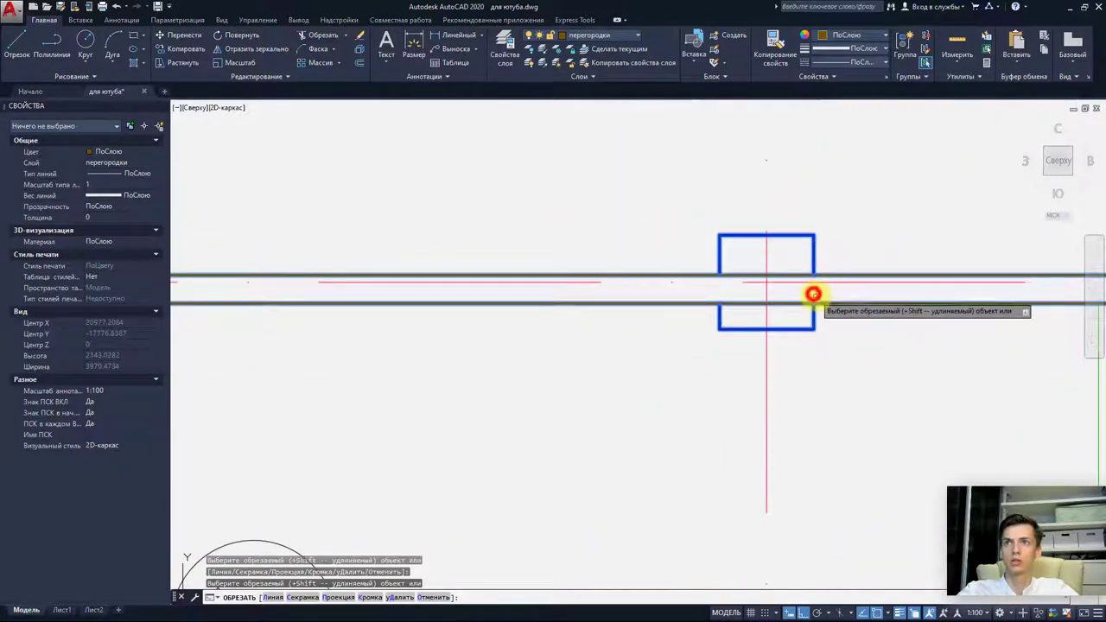
{"action": "scroll", "coordinate": [813, 295], "scroll_direction": "down", "scroll_amount": 2}
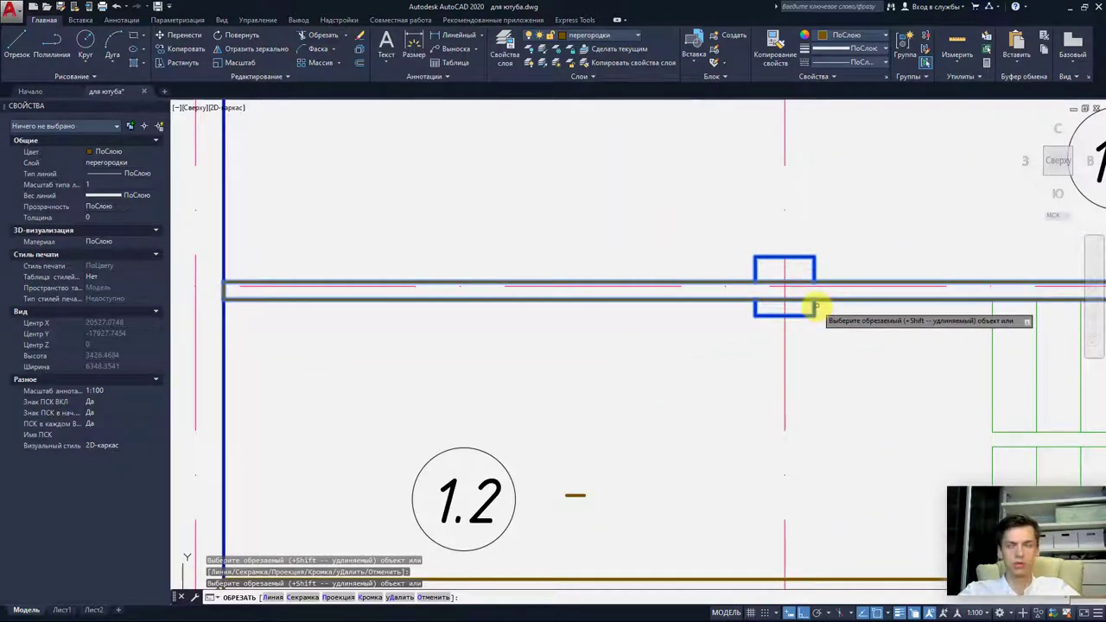
{"action": "type", "text": "u"}
{"action": "key", "text": "Return"}
{"action": "scroll", "coordinate": [751, 280], "scroll_direction": "down", "scroll_amount": 3}
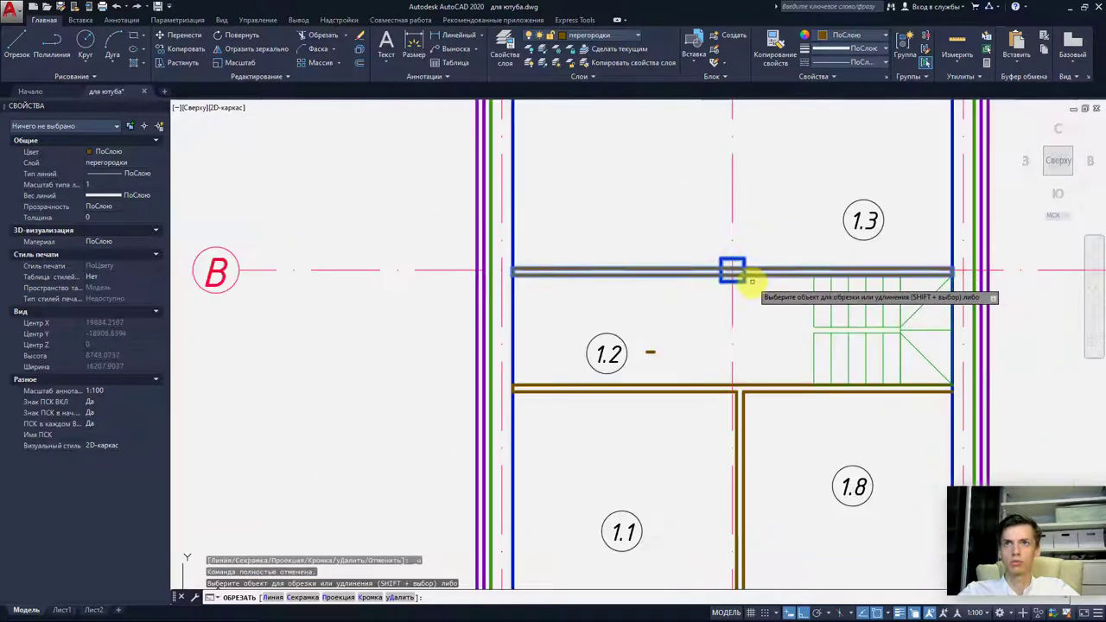
{"action": "scroll", "coordinate": [717, 282], "scroll_direction": "up", "scroll_amount": 4}
{"action": "scroll", "coordinate": [708, 274], "scroll_direction": "up", "scroll_amount": 2}
{"action": "left_click", "coordinate": [709, 272]}
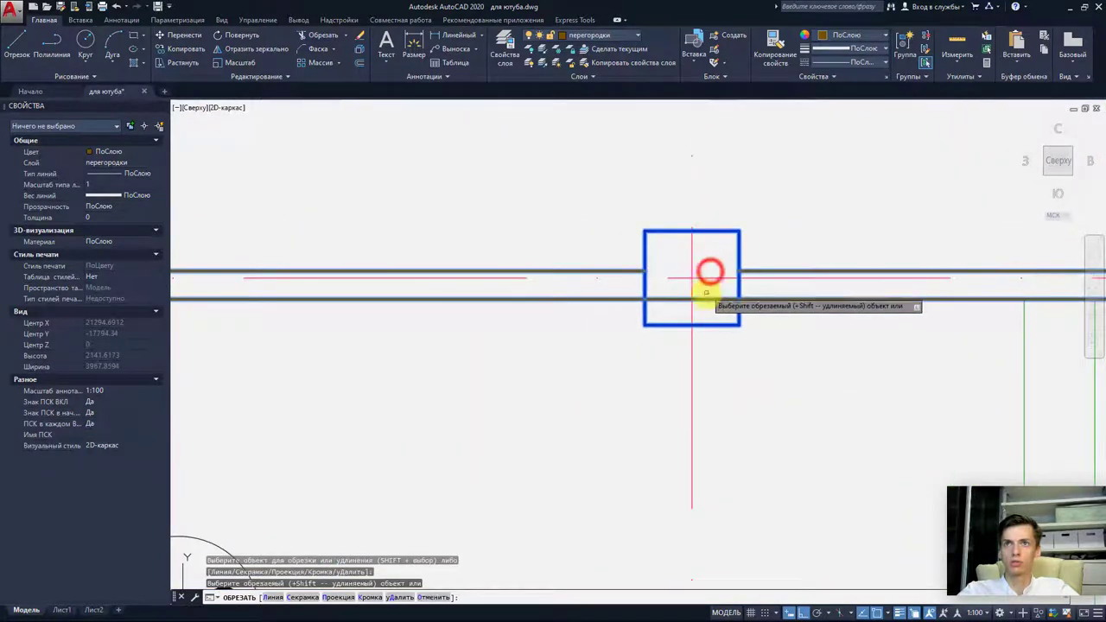
{"action": "left_click", "coordinate": [706, 298]}
{"action": "key", "text": "Escape"}
- Cap the partition ends with short lines at the column square's left and right edges
{"action": "left_click", "coordinate": [14, 40]}
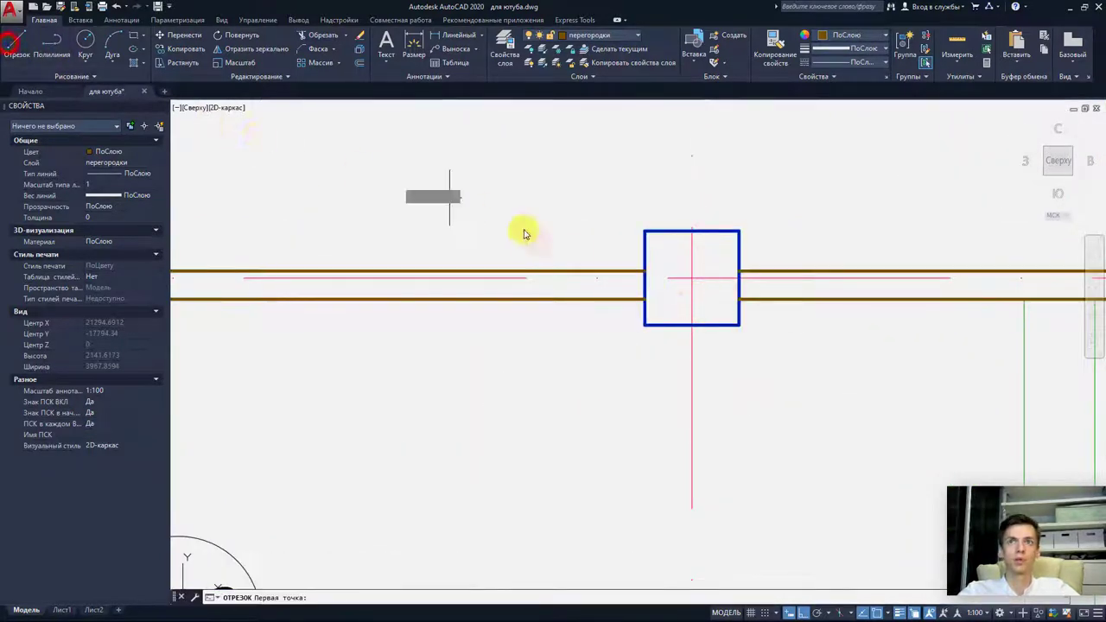
{"action": "left_click", "coordinate": [644, 272]}
{"action": "left_click", "coordinate": [643, 299]}
{"action": "key", "text": "Escape"}
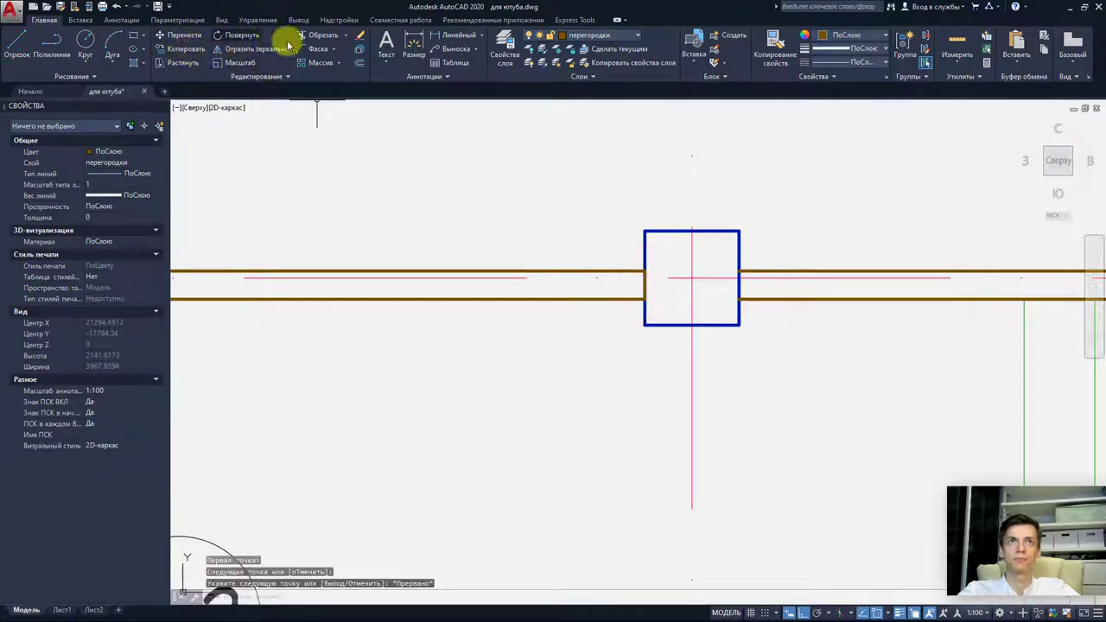
{"action": "left_click", "coordinate": [18, 40]}
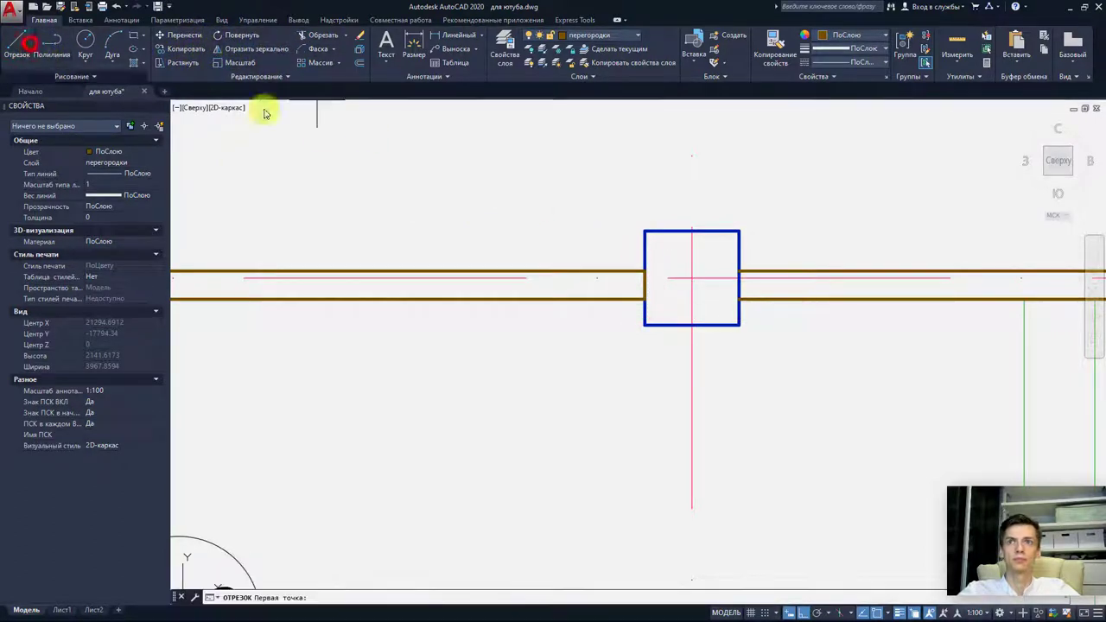
{"action": "left_click", "coordinate": [739, 271]}
{"action": "left_click", "coordinate": [741, 298]}
{"action": "key", "text": "Escape"}
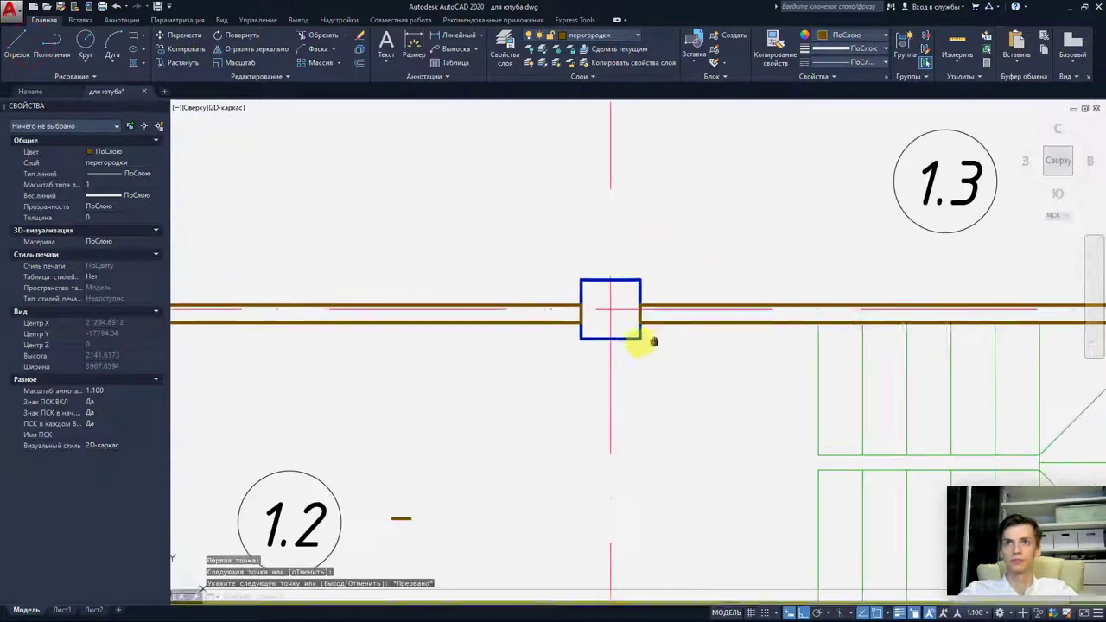
- Pan to room 1.2 and begin a selection window around the stray segment
{"action": "scroll", "coordinate": [657, 345], "scroll_direction": "down", "scroll_amount": 4}
{"action": "middle_click_drag", "start_coordinate": [780, 354], "coordinate": [829, 340]}
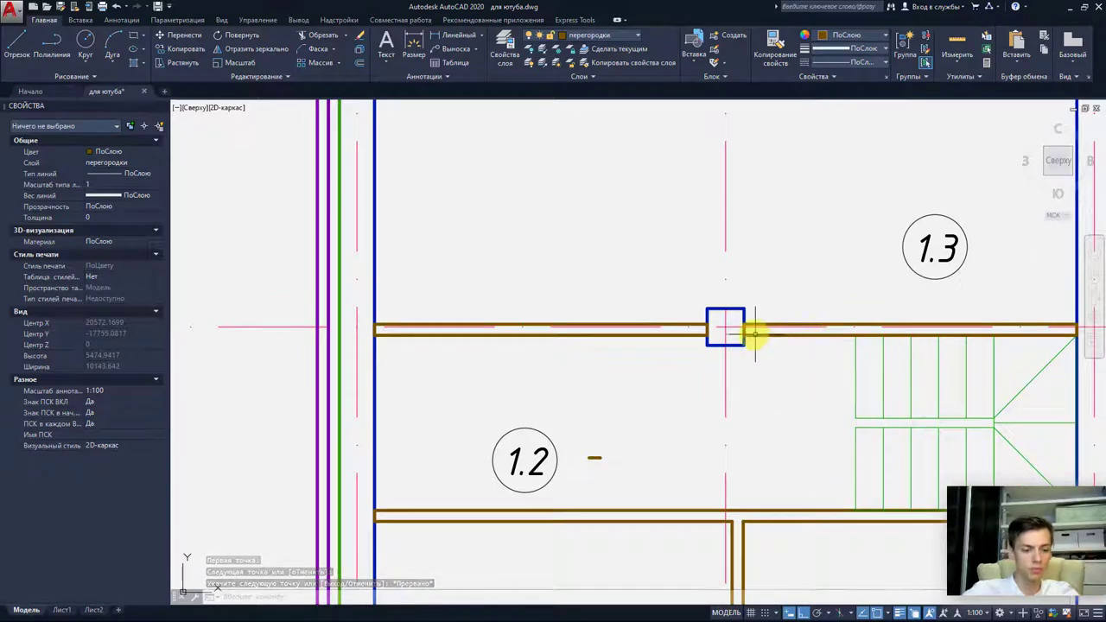
{"action": "scroll", "coordinate": [715, 329], "scroll_direction": "down", "scroll_amount": 2}
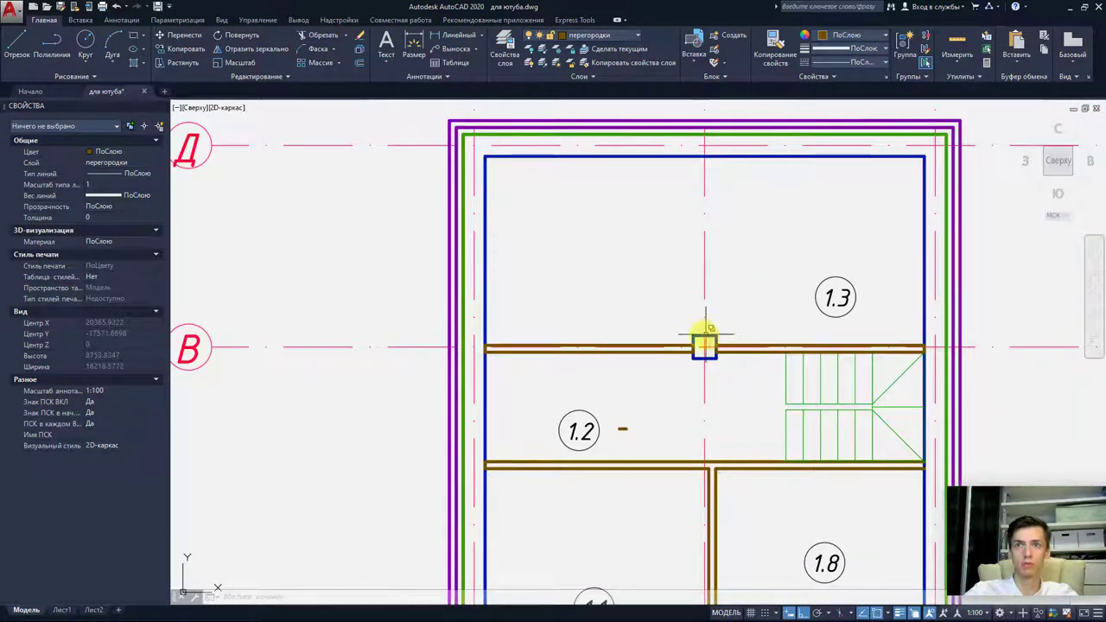
{"action": "left_click", "coordinate": [613, 415]}
- Delete the stray segment near 1.2, then draw a 120-wide partition from the blue square to the top wall
{"action": "left_click", "coordinate": [634, 447]}
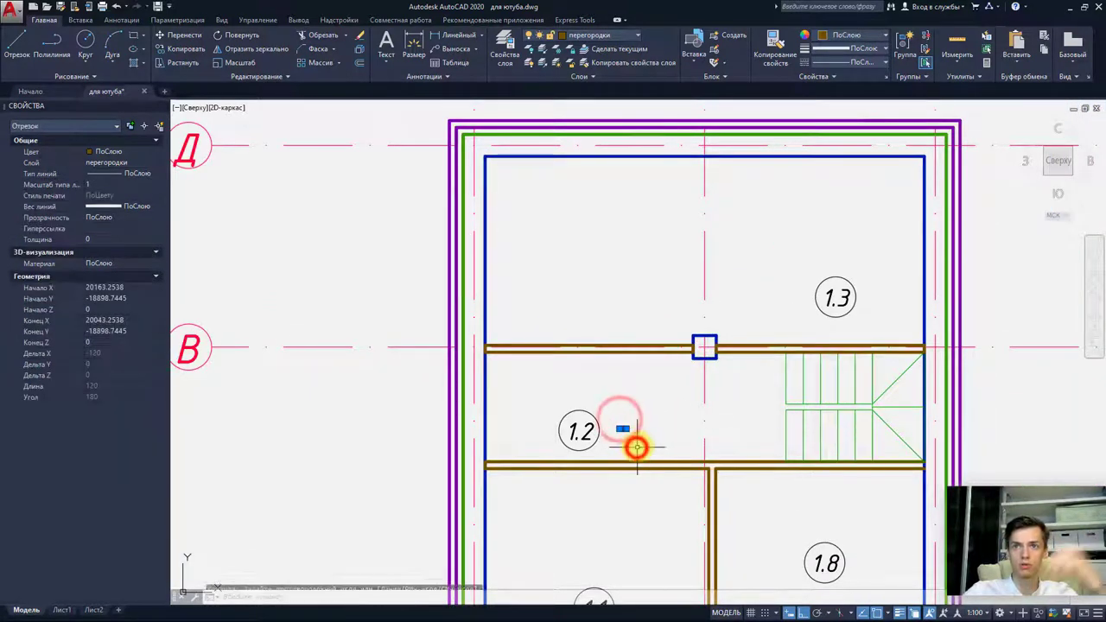
{"action": "key", "text": "Delete"}
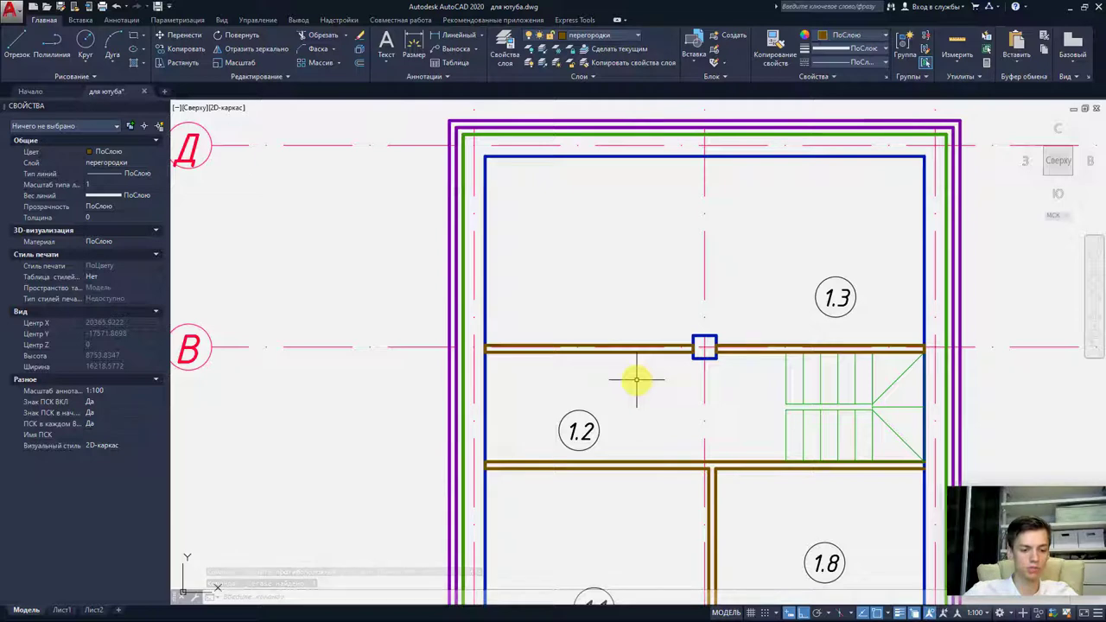
{"action": "left_click", "coordinate": [17, 43]}
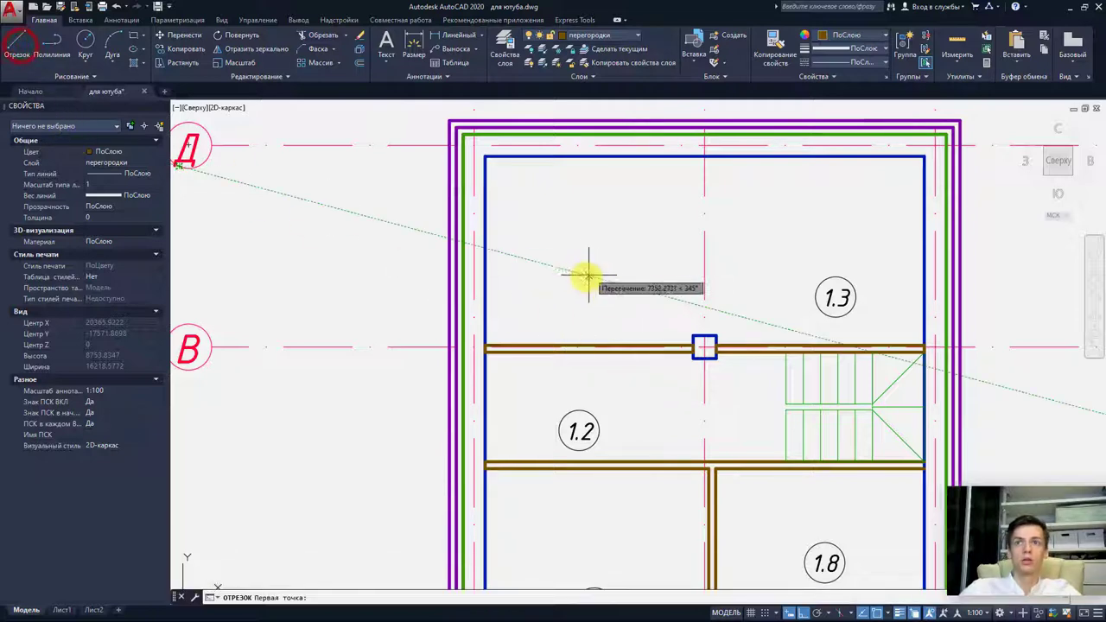
{"action": "scroll", "coordinate": [691, 345], "scroll_direction": "up", "scroll_amount": 2}
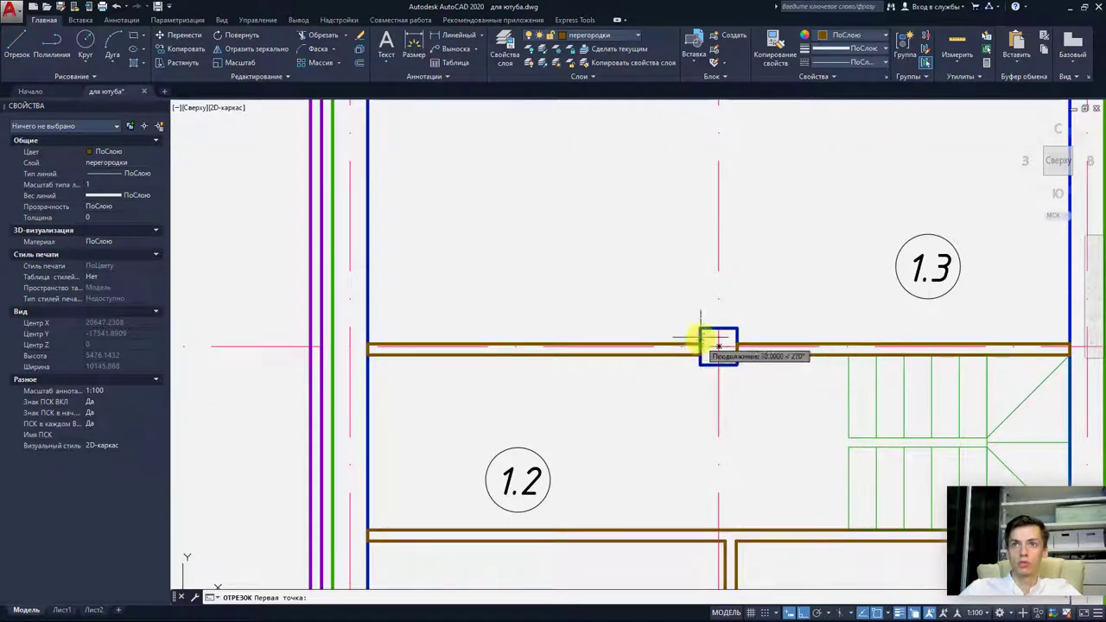
{"action": "scroll", "coordinate": [699, 346], "scroll_direction": "up", "scroll_amount": 1}
{"action": "scroll", "coordinate": [699, 343], "scroll_direction": "up", "scroll_amount": 2}
{"action": "left_click", "coordinate": [695, 344]}
{"action": "scroll", "coordinate": [691, 363], "scroll_direction": "down", "scroll_amount": 3}
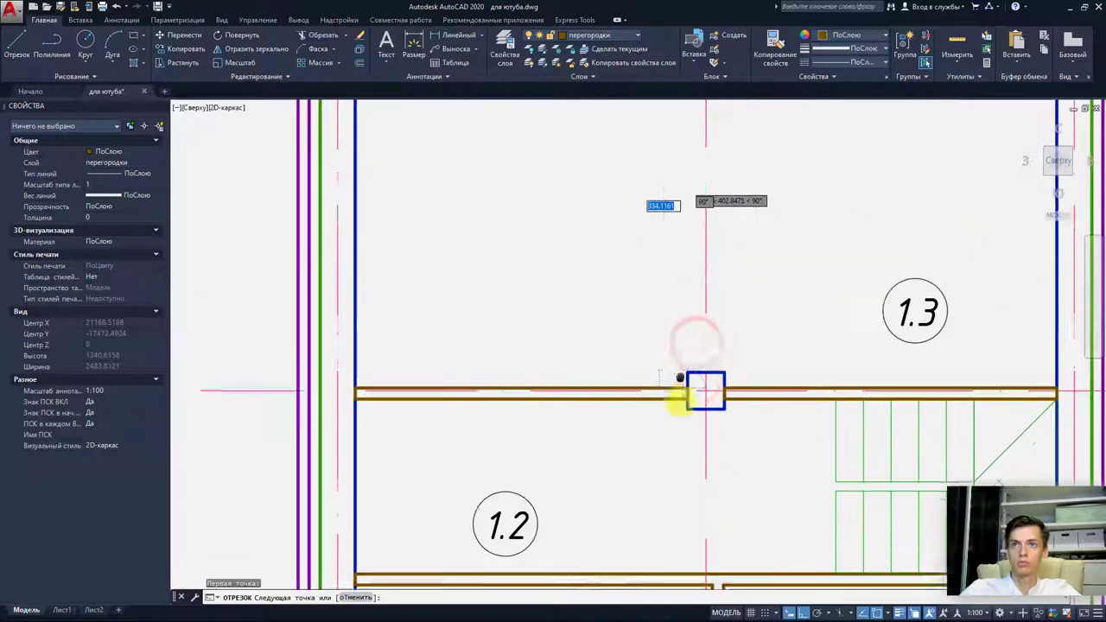
{"action": "scroll", "coordinate": [679, 380], "scroll_direction": "down", "scroll_amount": 1}
{"action": "scroll", "coordinate": [691, 294], "scroll_direction": "up", "scroll_amount": 1}
{"action": "left_click", "coordinate": [701, 244]}
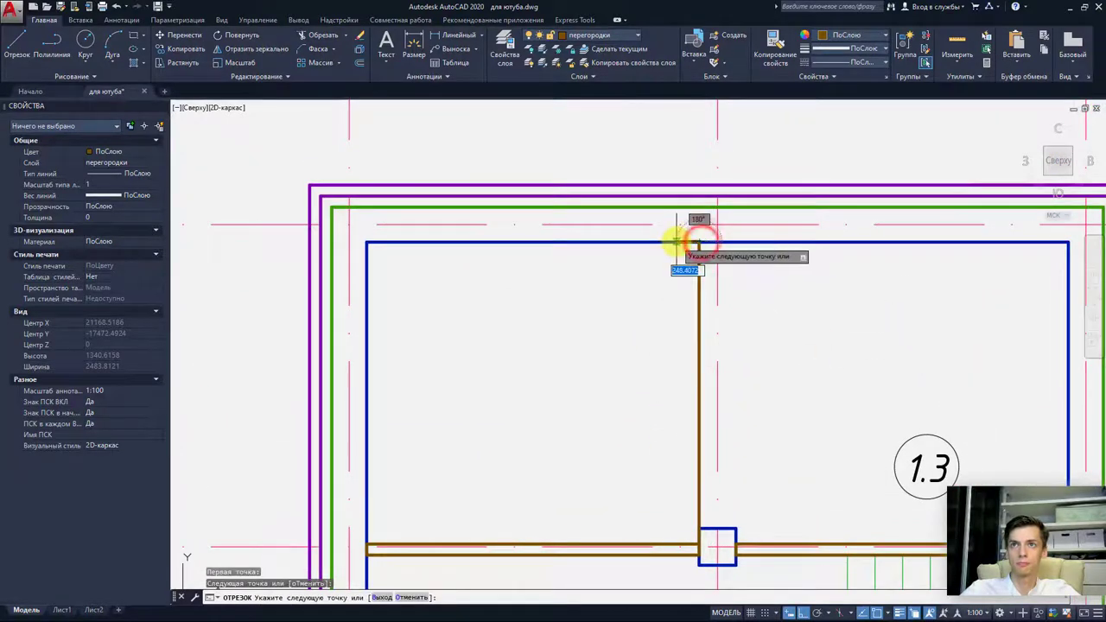
{"action": "type", "text": "120"}
{"action": "key", "text": "Return"}
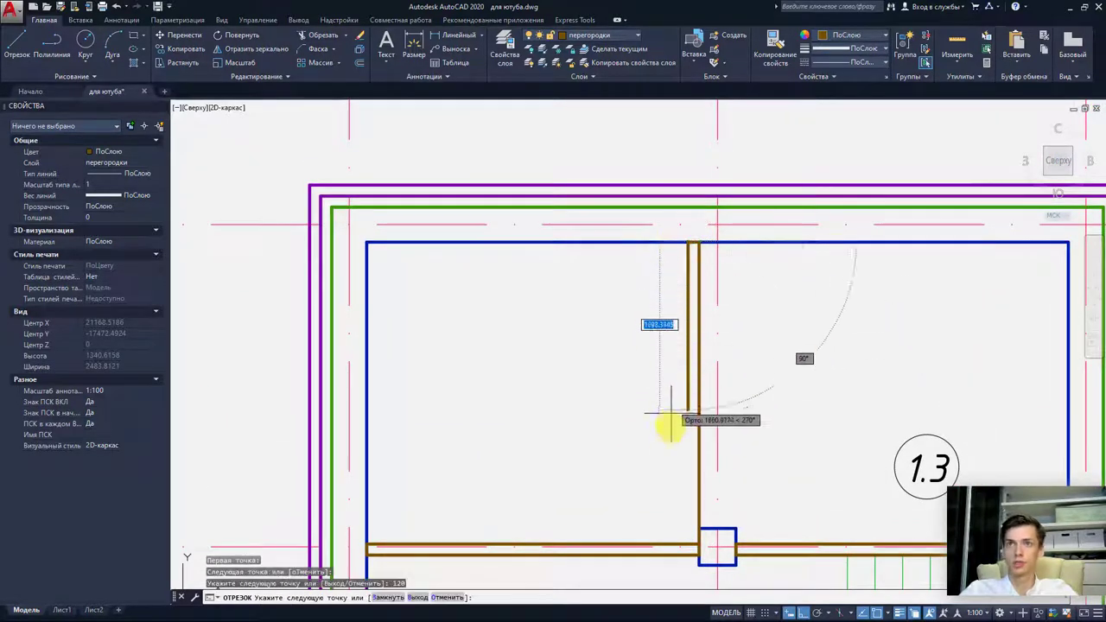
{"action": "left_click", "coordinate": [688, 541]}
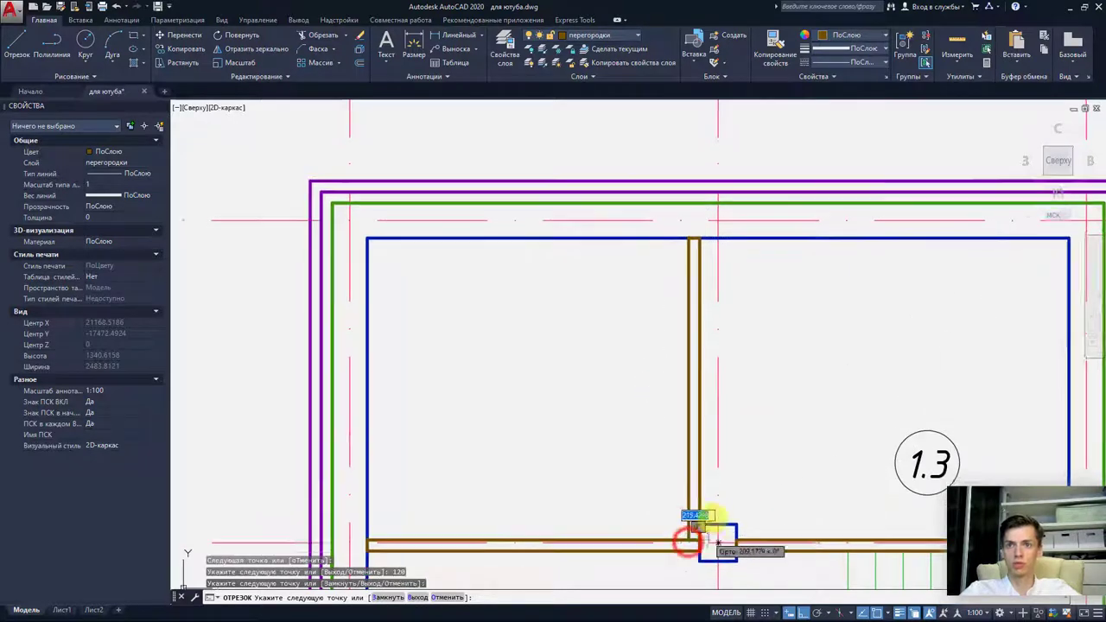
{"action": "scroll", "coordinate": [691, 536], "scroll_direction": "up", "scroll_amount": 2}
{"action": "key", "text": "Escape"}
- Trim away the wall piece inside the new partition's junction with the wall
{"action": "scroll", "coordinate": [724, 512], "scroll_direction": "up", "scroll_amount": 3}
{"action": "left_click", "coordinate": [724, 516]}
{"action": "left_click", "coordinate": [662, 346]}
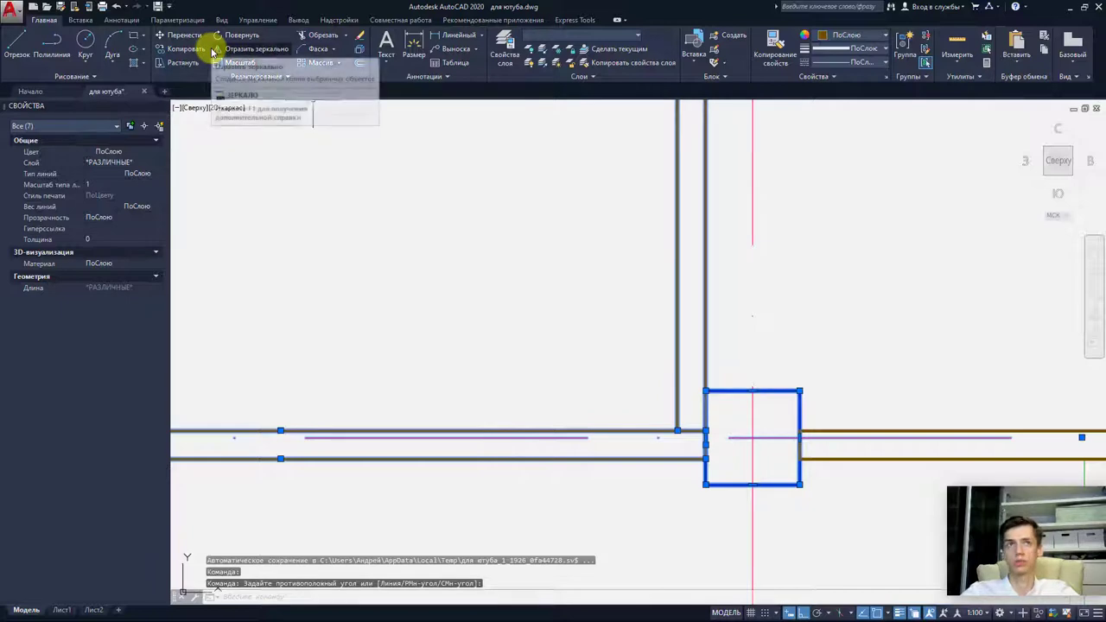
{"action": "left_click", "coordinate": [310, 36]}
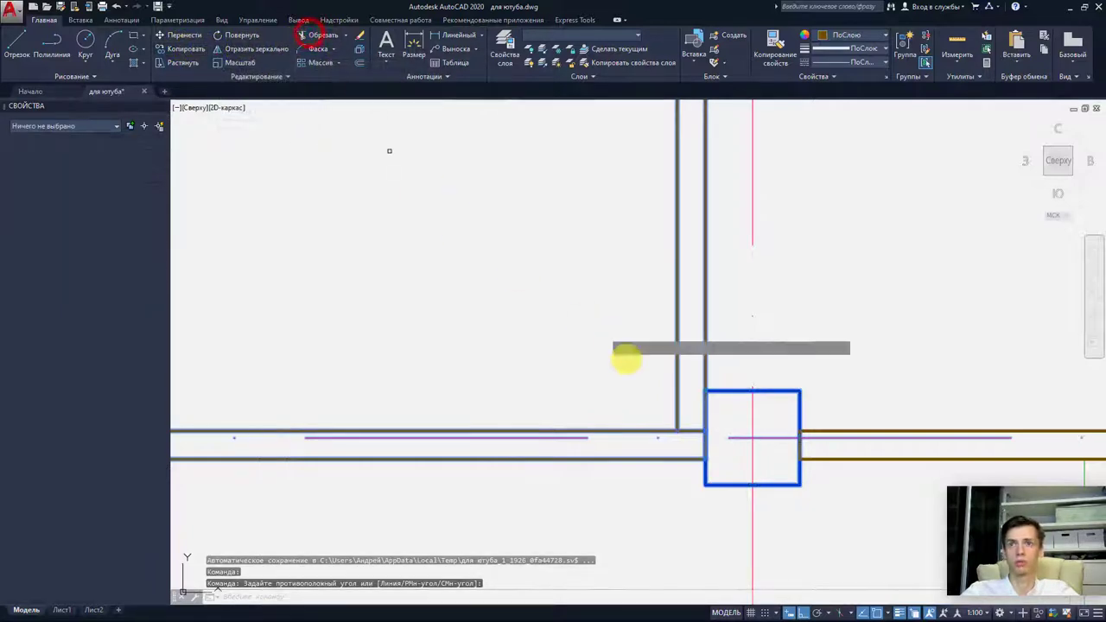
{"action": "left_click", "coordinate": [691, 430]}
{"action": "scroll", "coordinate": [757, 400], "scroll_direction": "down", "scroll_amount": 2}
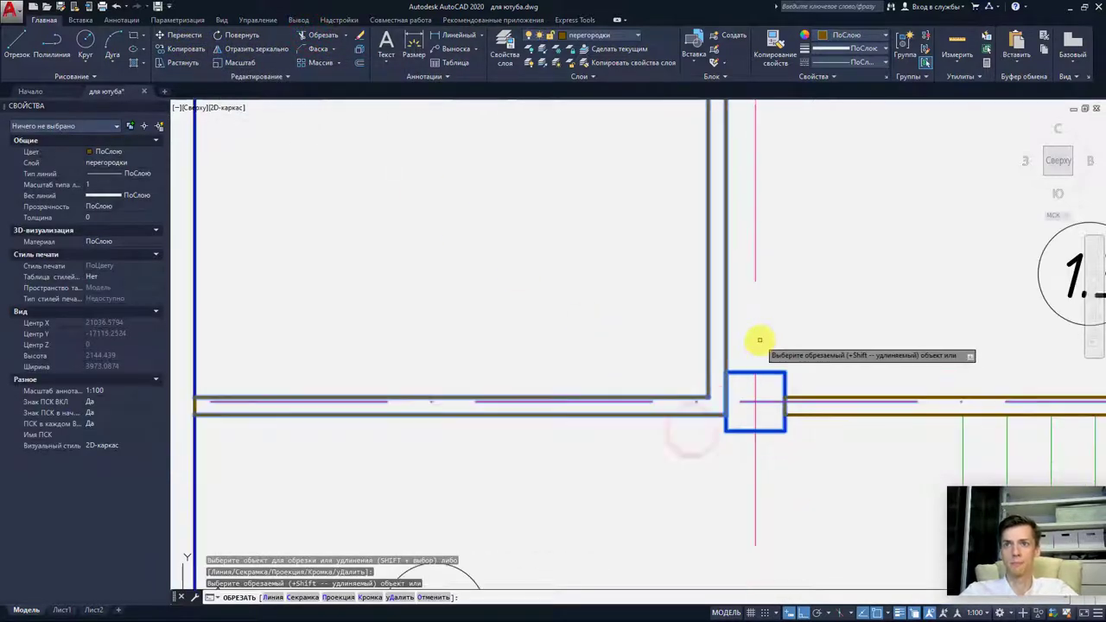
{"action": "key", "text": "Escape"}
{"action": "scroll", "coordinate": [752, 333], "scroll_direction": "down", "scroll_amount": 4}
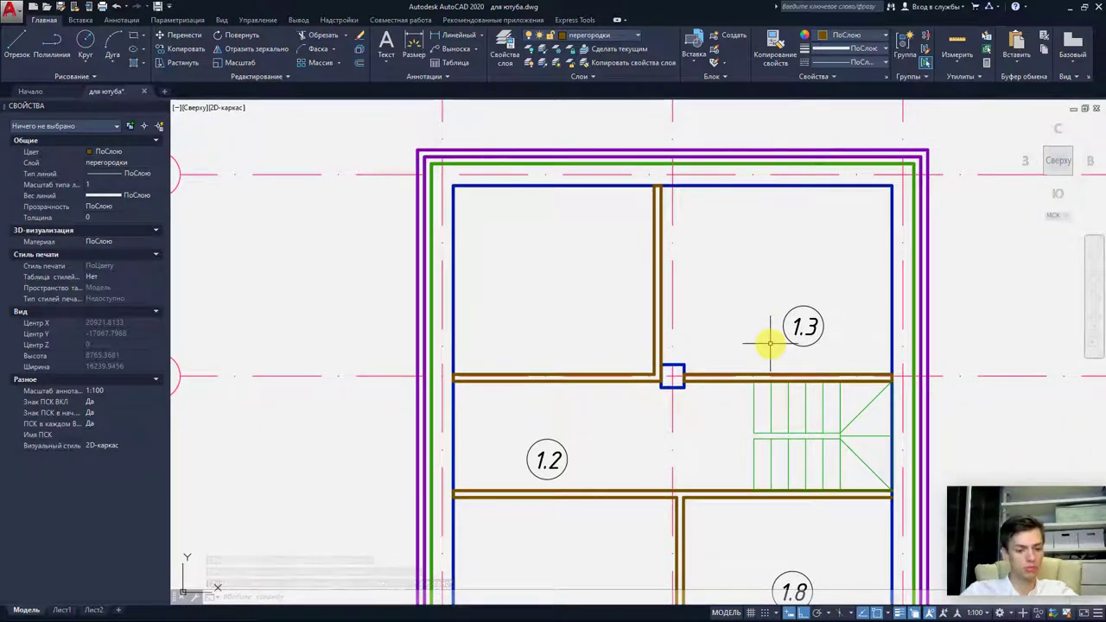
{"action": "scroll", "coordinate": [755, 352], "scroll_direction": "up", "scroll_amount": 2}
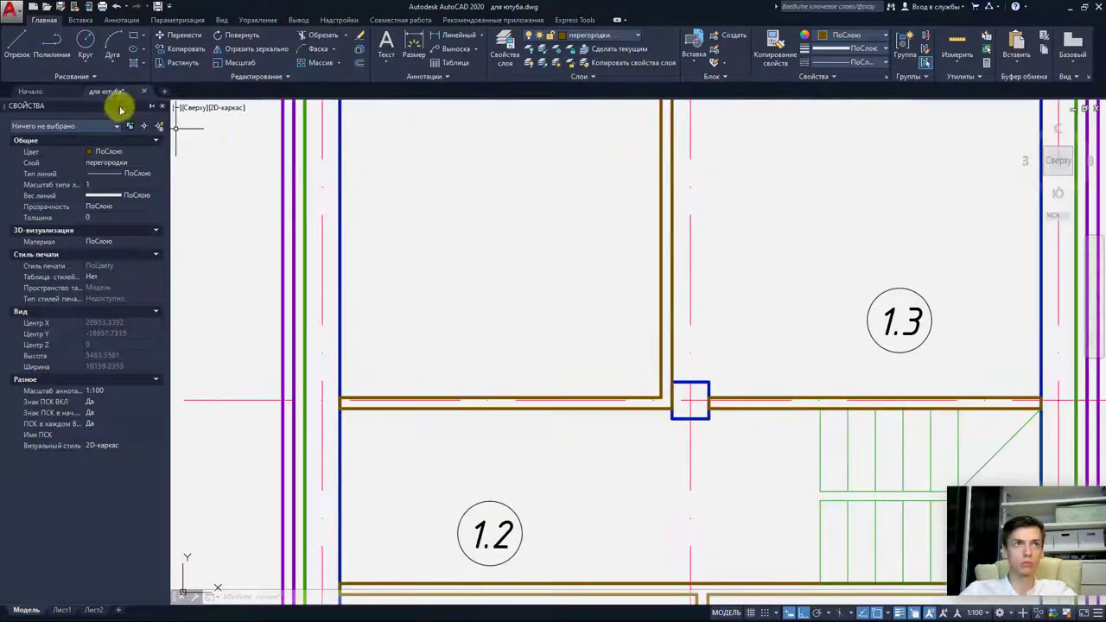
- Draw an 800-long, 120-wide partition stub rising from the wall into room 1.3
{"action": "left_click", "coordinate": [15, 43]}
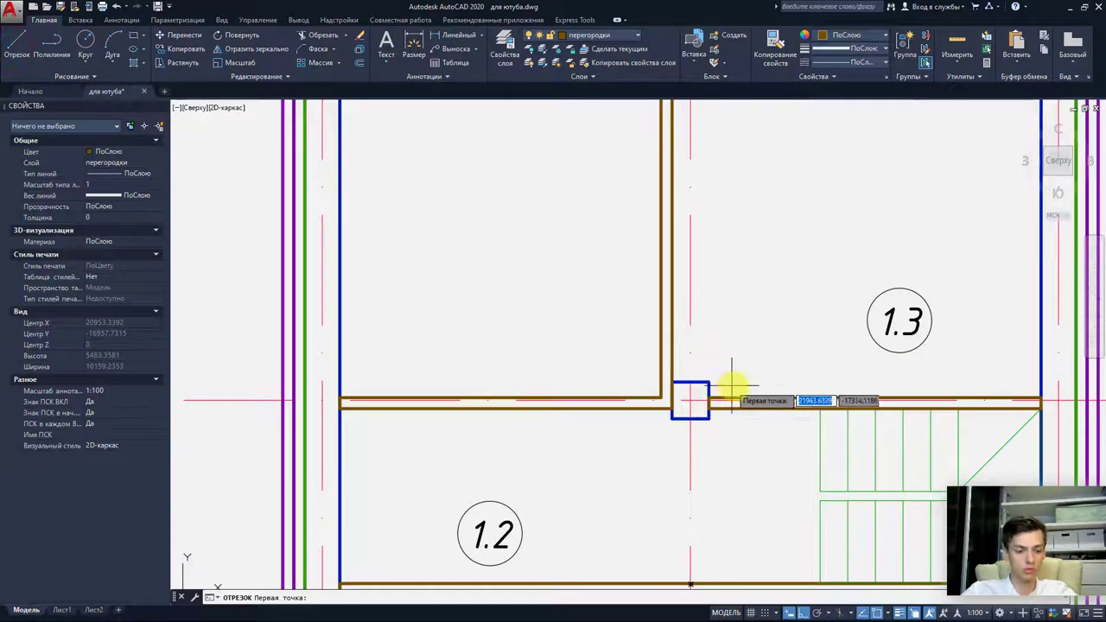
{"action": "middle_click_drag", "start_coordinate": [790, 395], "coordinate": [725, 414]}
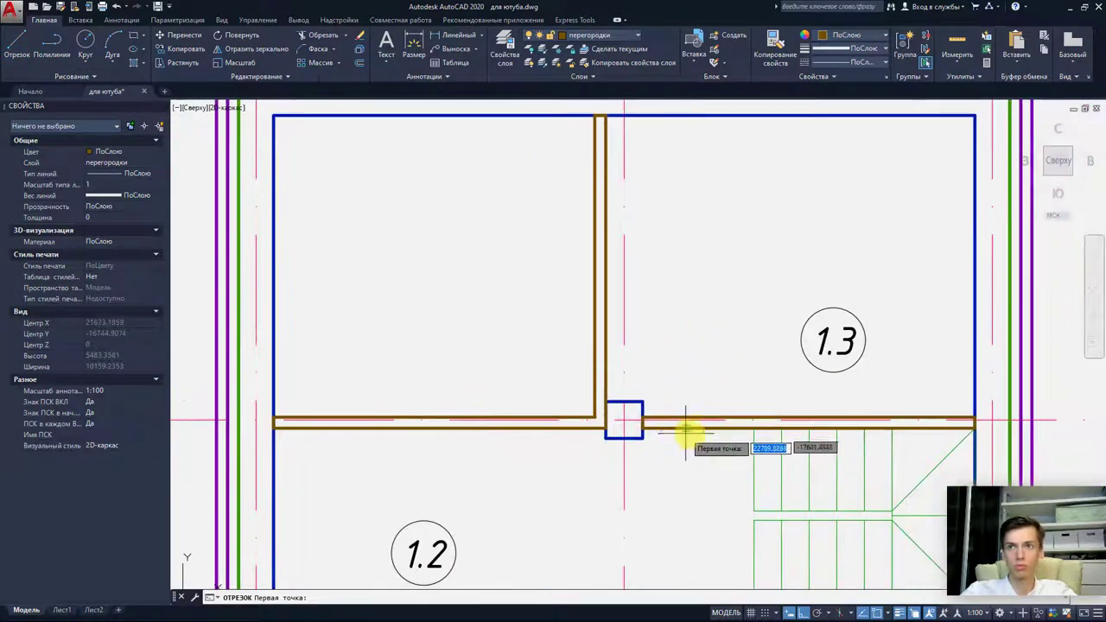
{"action": "left_click", "coordinate": [754, 424]}
{"action": "type", "text": "800"}
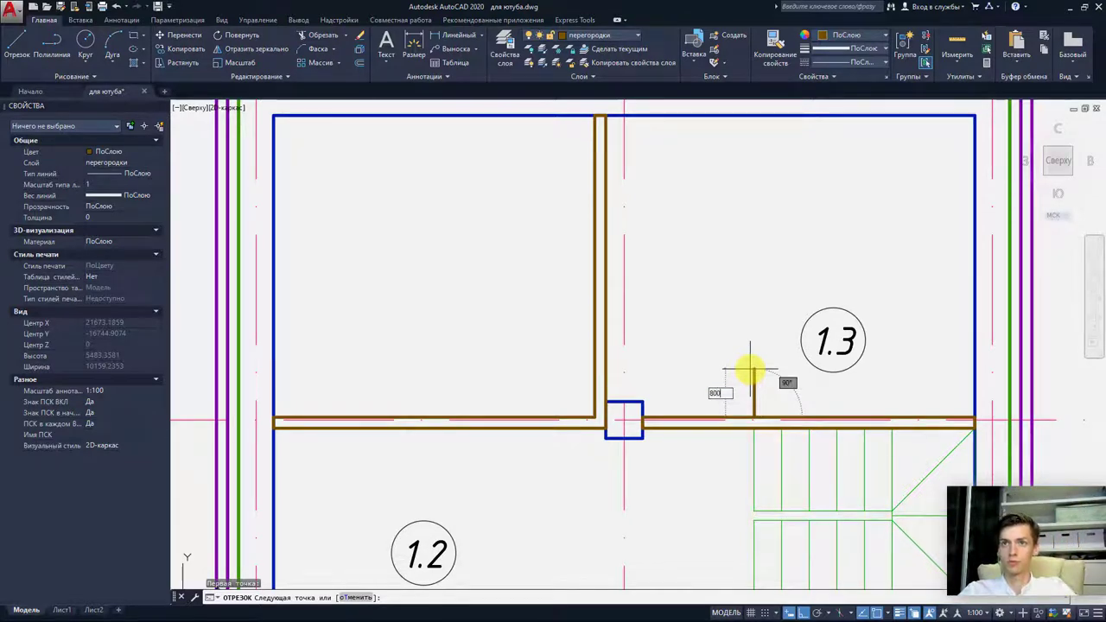
{"action": "key", "text": "Return"}
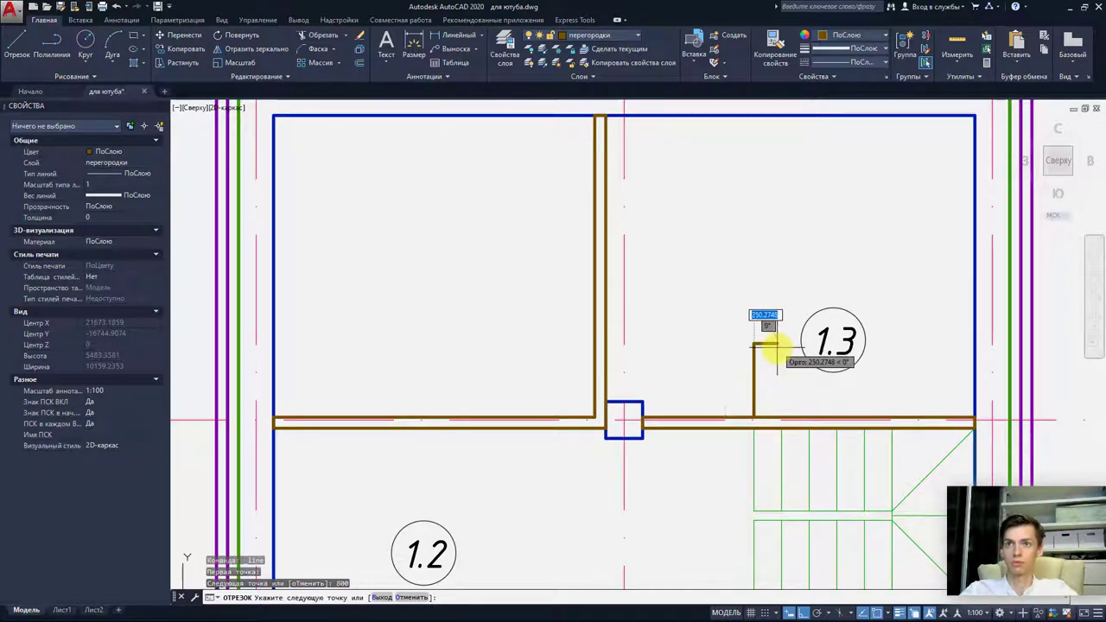
{"action": "type", "text": "120"}
{"action": "key", "text": "Return"}
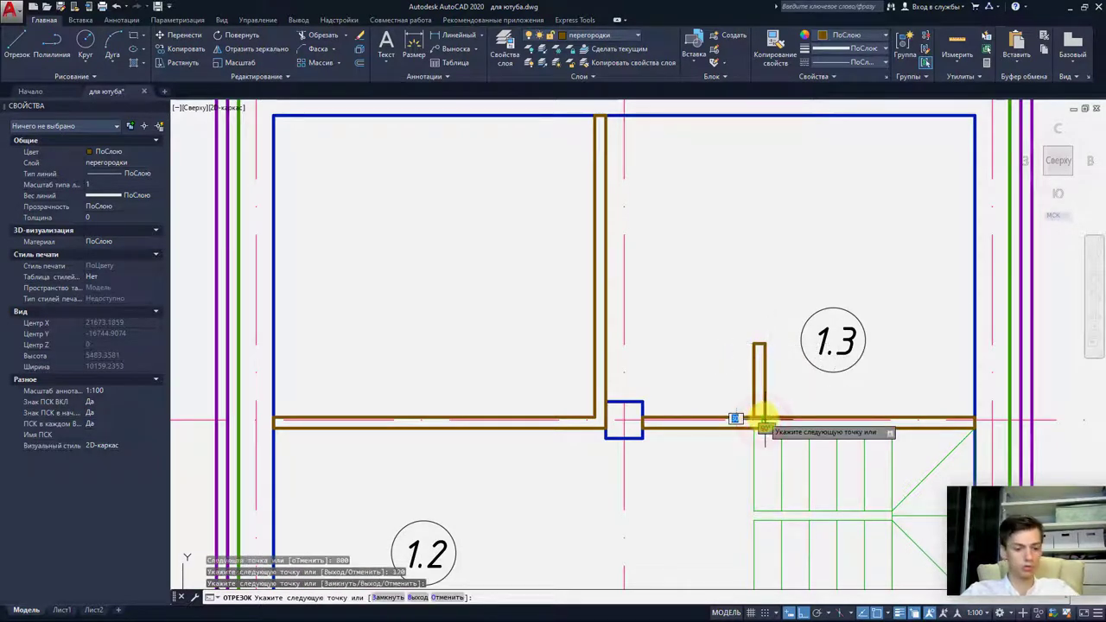
{"action": "key", "text": "Escape"}
{"action": "key", "text": "space"}
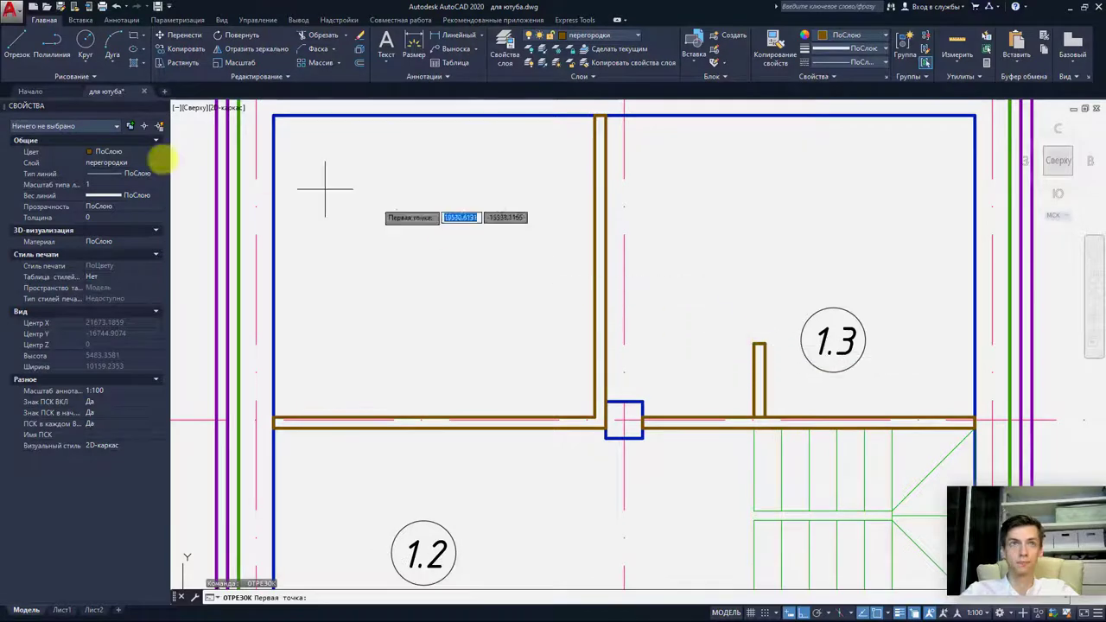
{"action": "key", "text": "Escape"}
{"action": "left_click", "coordinate": [695, 418]}
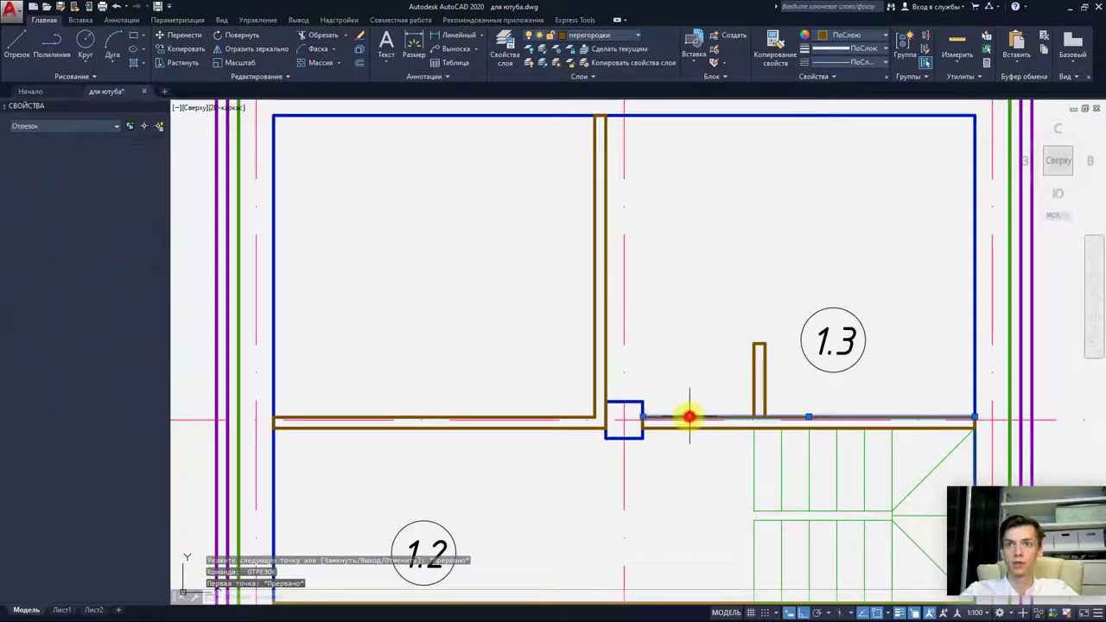
- Shorten the wall line under the stub so it starts at the stub
{"action": "left_click", "coordinate": [642, 418]}
{"action": "key", "text": "Escape"}
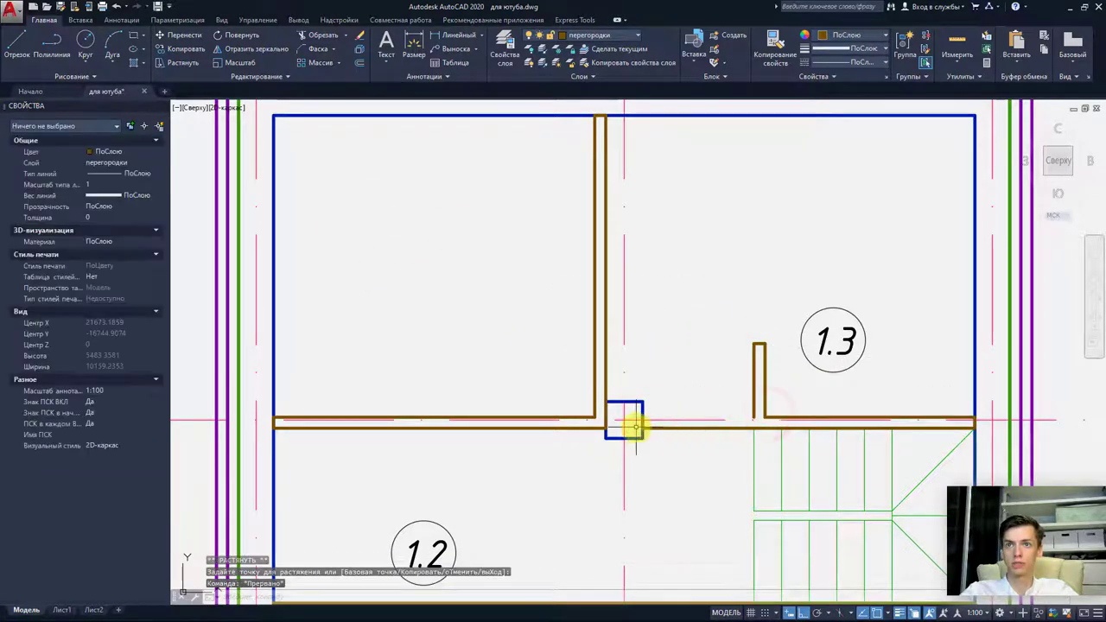
{"action": "left_click", "coordinate": [649, 428]}
{"action": "left_click", "coordinate": [643, 428]}
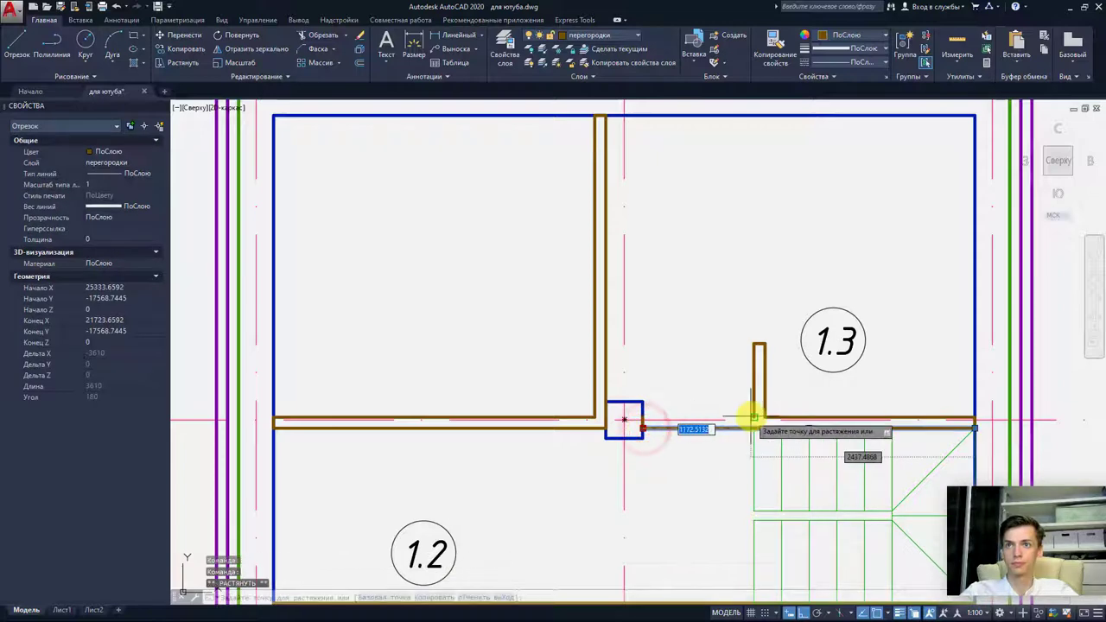
{"action": "left_click", "coordinate": [754, 428]}
- Pick the short line at the square's edge for a move, then cancel the move
{"action": "left_click", "coordinate": [646, 422]}
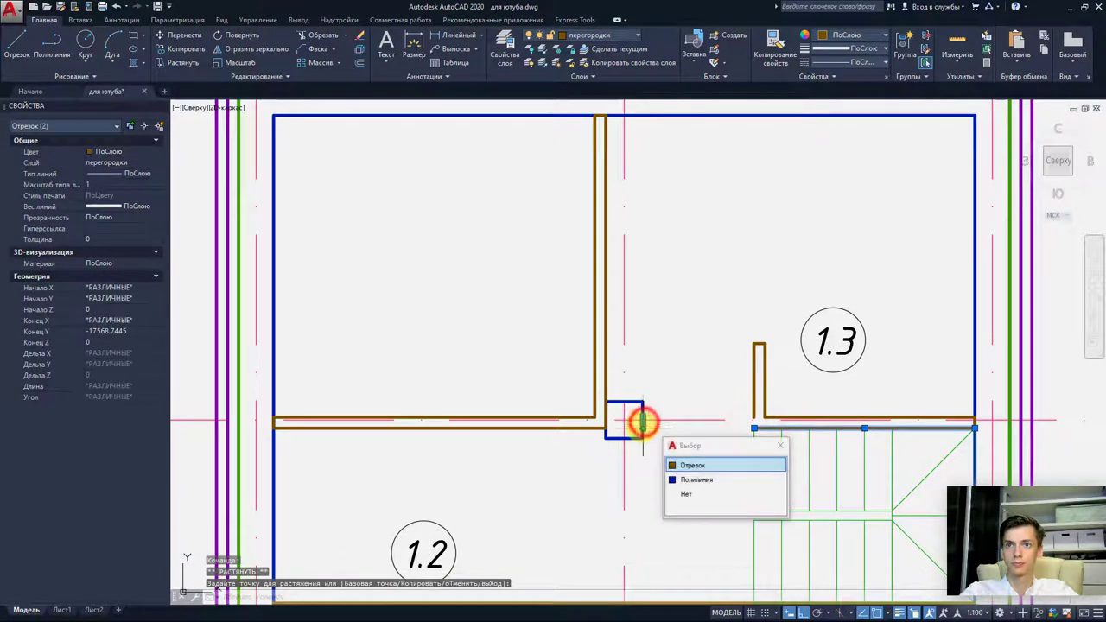
{"action": "left_click", "coordinate": [647, 422]}
{"action": "scroll", "coordinate": [644, 423], "scroll_direction": "up", "scroll_amount": 4}
{"action": "left_click", "coordinate": [644, 426]}
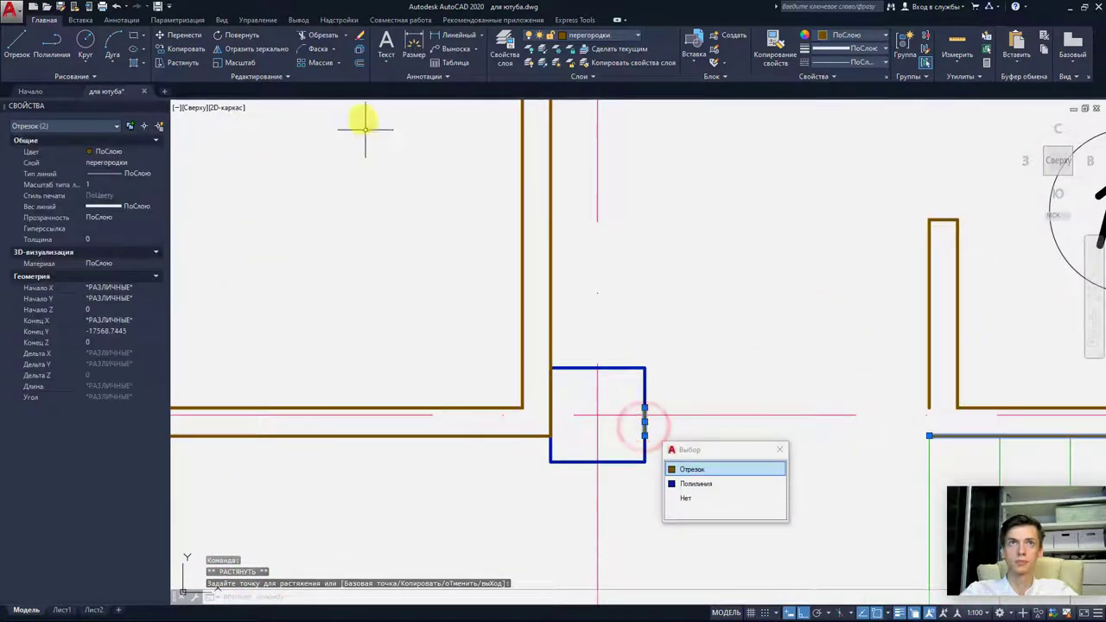
{"action": "left_click", "coordinate": [182, 35]}
{"action": "left_click", "coordinate": [644, 437]}
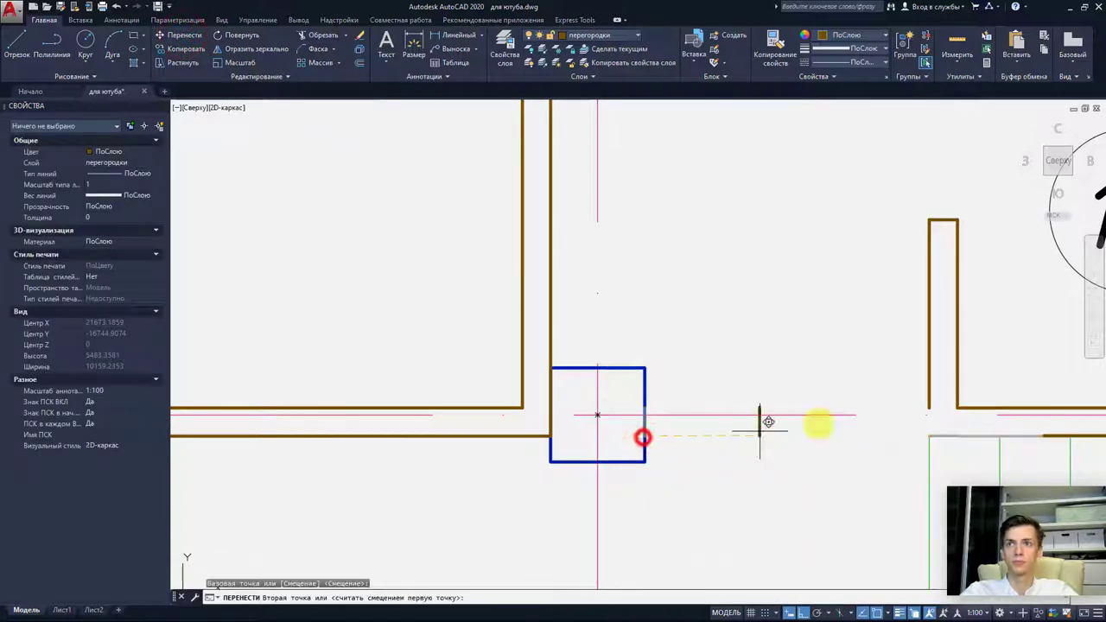
{"action": "key", "text": "Escape"}
- Pull the overshooting partition line's end back so it stops at the outer wall
{"action": "scroll", "coordinate": [726, 430], "scroll_direction": "down", "scroll_amount": 1}
{"action": "scroll", "coordinate": [613, 424], "scroll_direction": "down", "scroll_amount": 4}
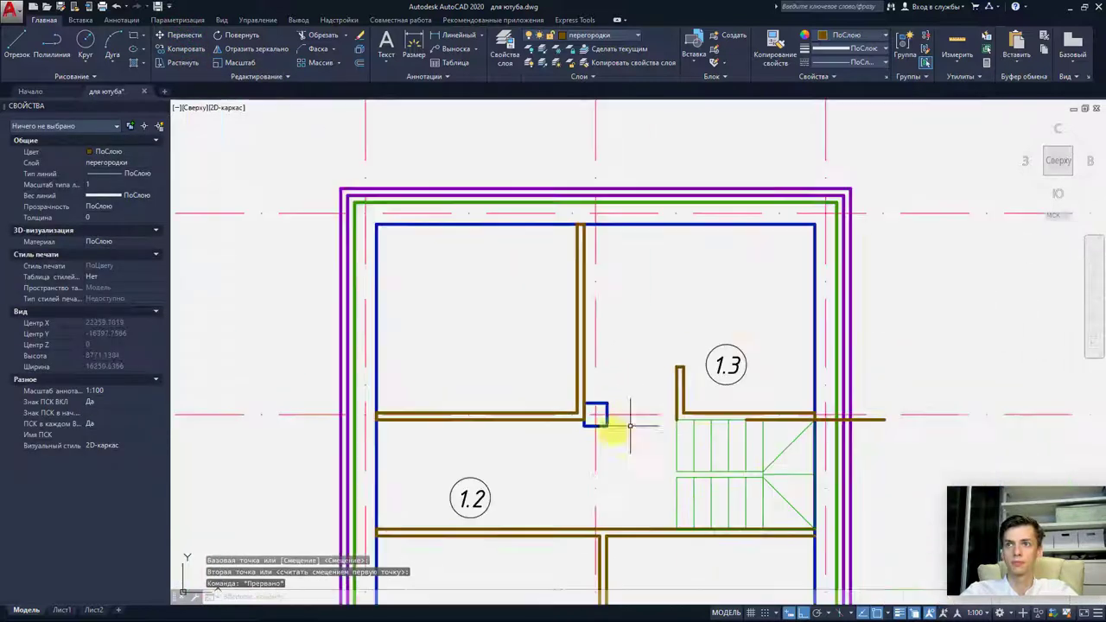
{"action": "left_click", "coordinate": [881, 420]}
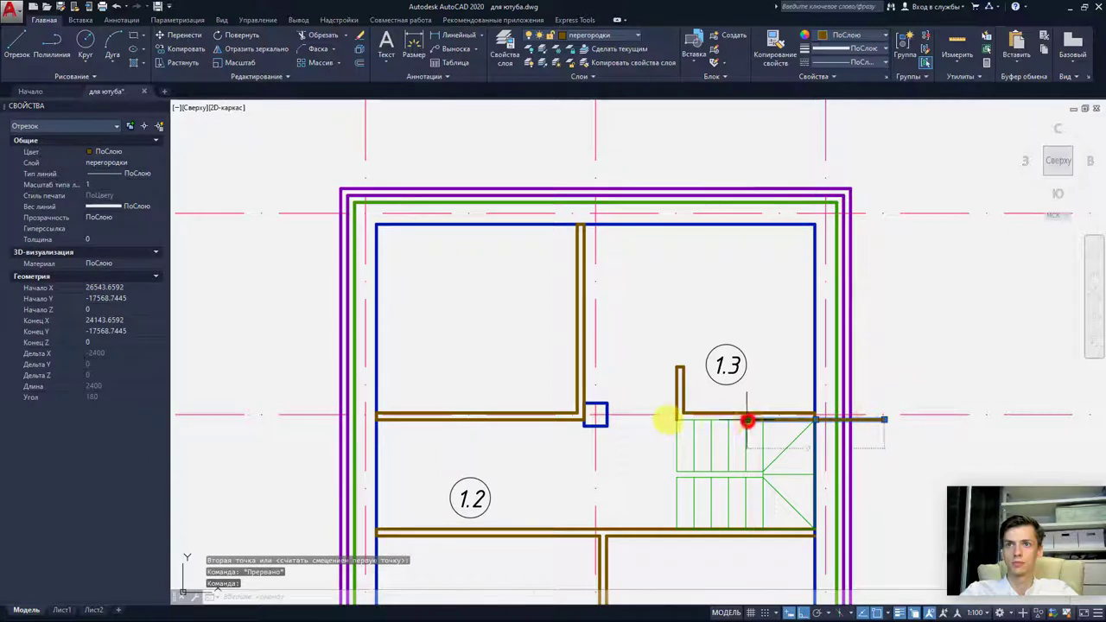
{"action": "left_click", "coordinate": [746, 421]}
{"action": "left_click", "coordinate": [676, 421]}
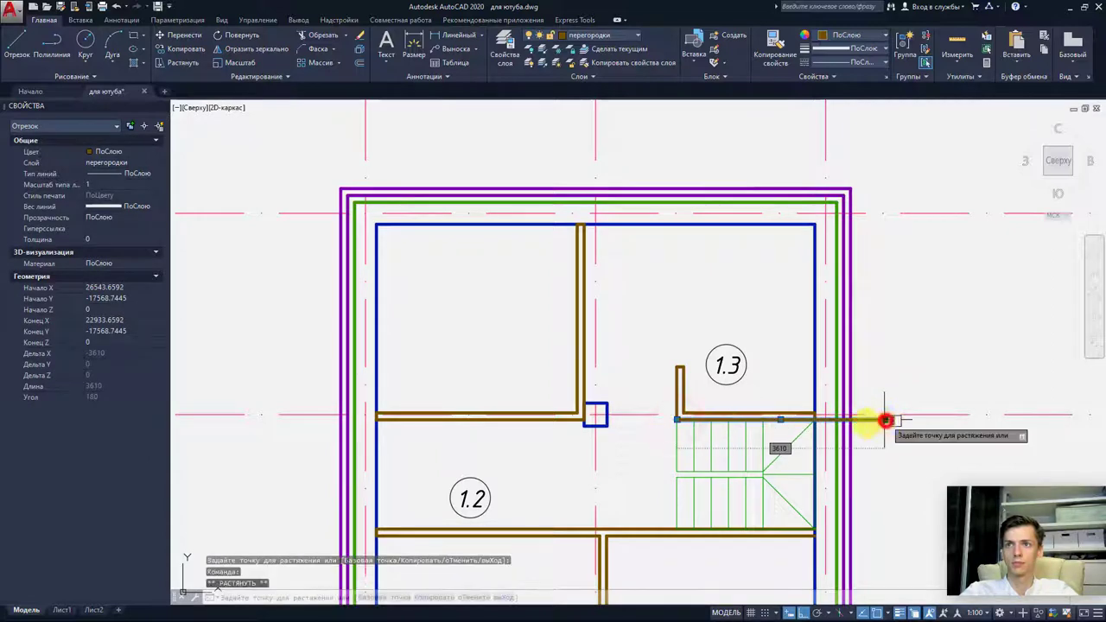
{"action": "left_click", "coordinate": [812, 420]}
{"action": "key", "text": "Escape"}
- Select both left horizontal partition lines for moving
{"action": "scroll", "coordinate": [623, 407], "scroll_direction": "up", "scroll_amount": 2}
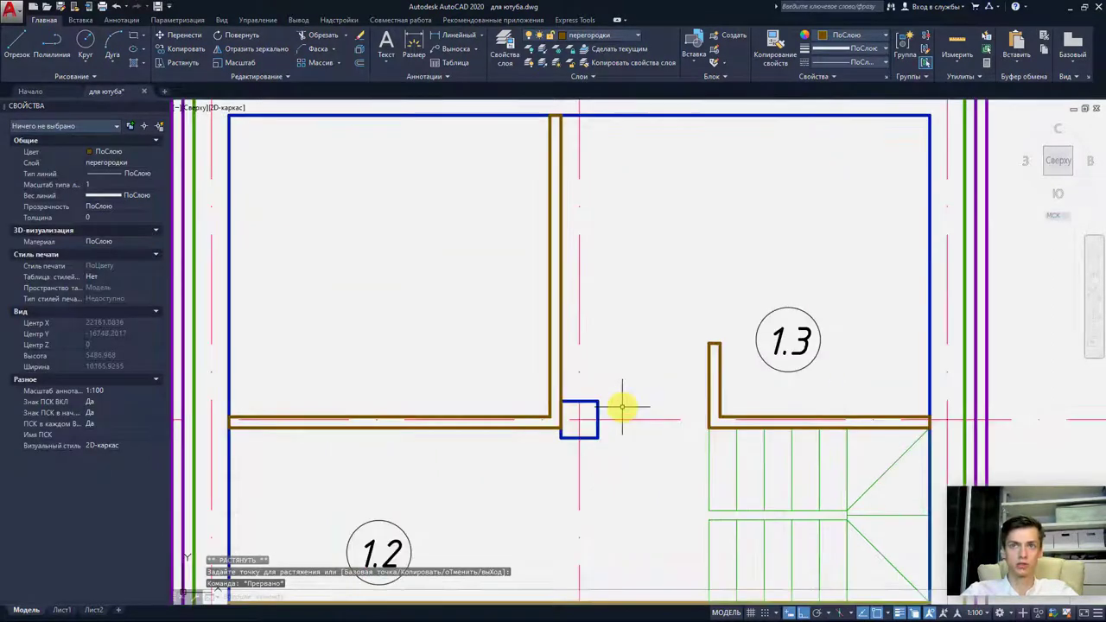
{"action": "left_click", "coordinate": [527, 418]}
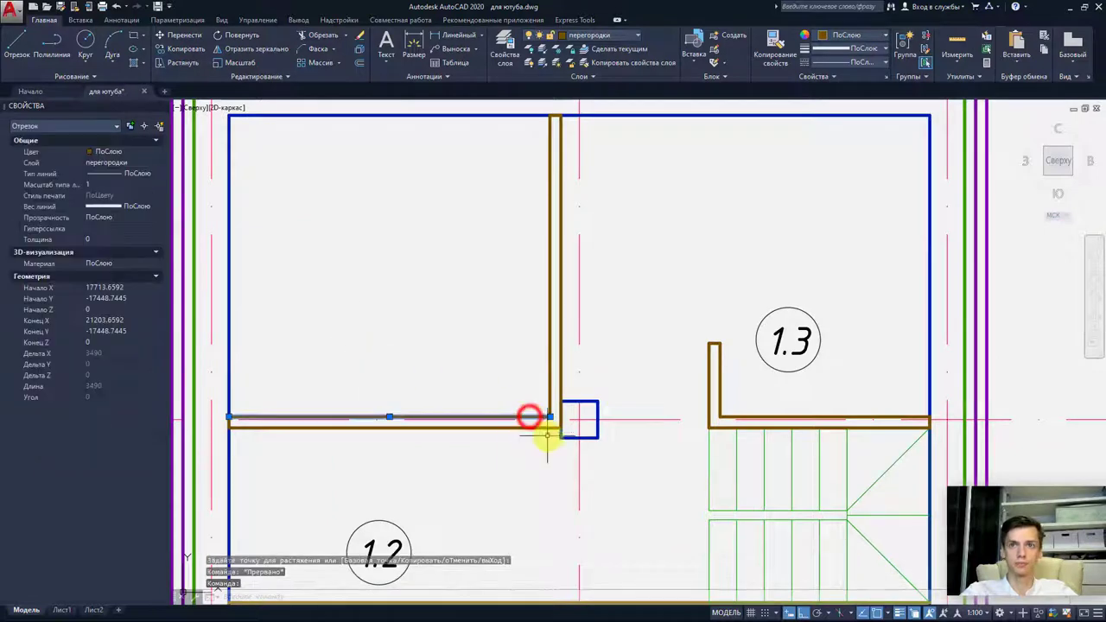
{"action": "left_click", "coordinate": [542, 427]}
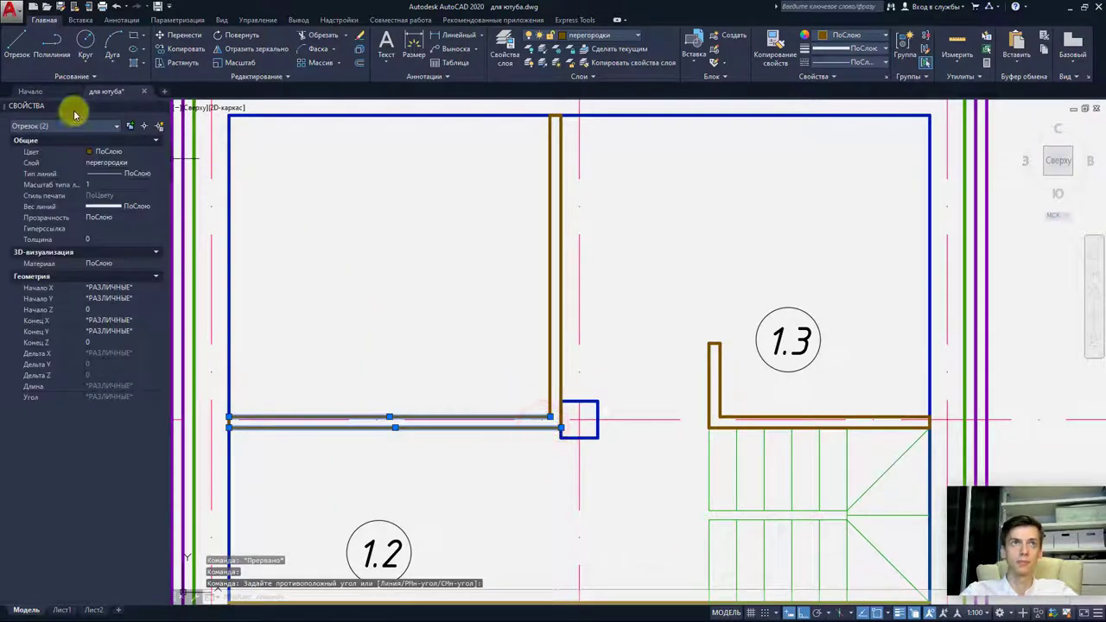
{"action": "left_click", "coordinate": [179, 34]}
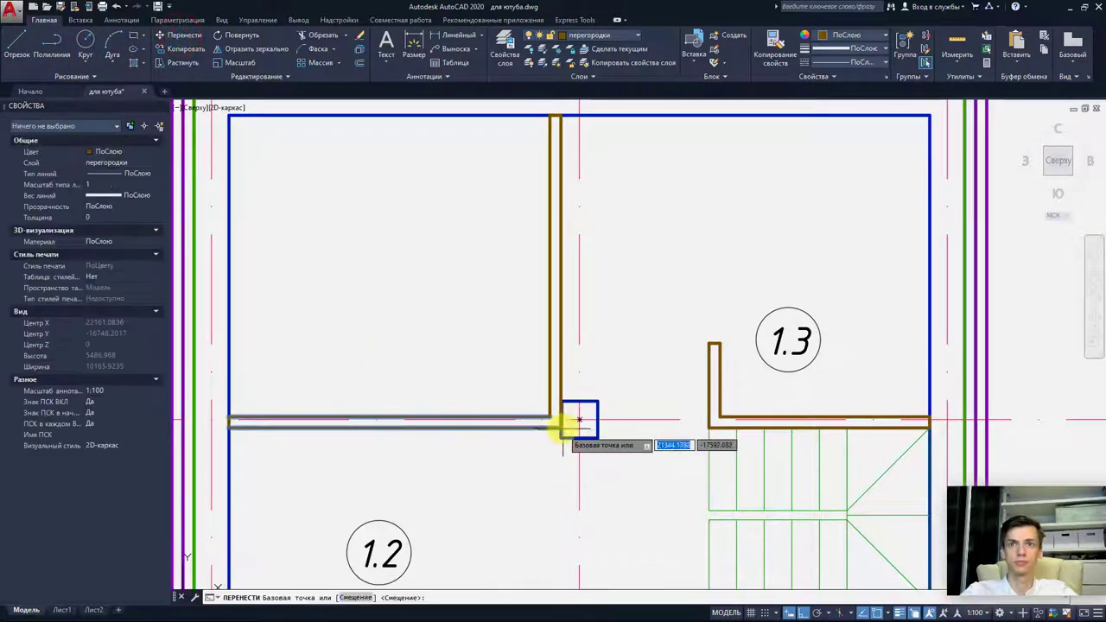
- Move the two horizontal partition lines up to align exactly with the 1.3 partition corner
{"action": "left_click", "coordinate": [561, 424]}
{"action": "left_click", "coordinate": [707, 344]}
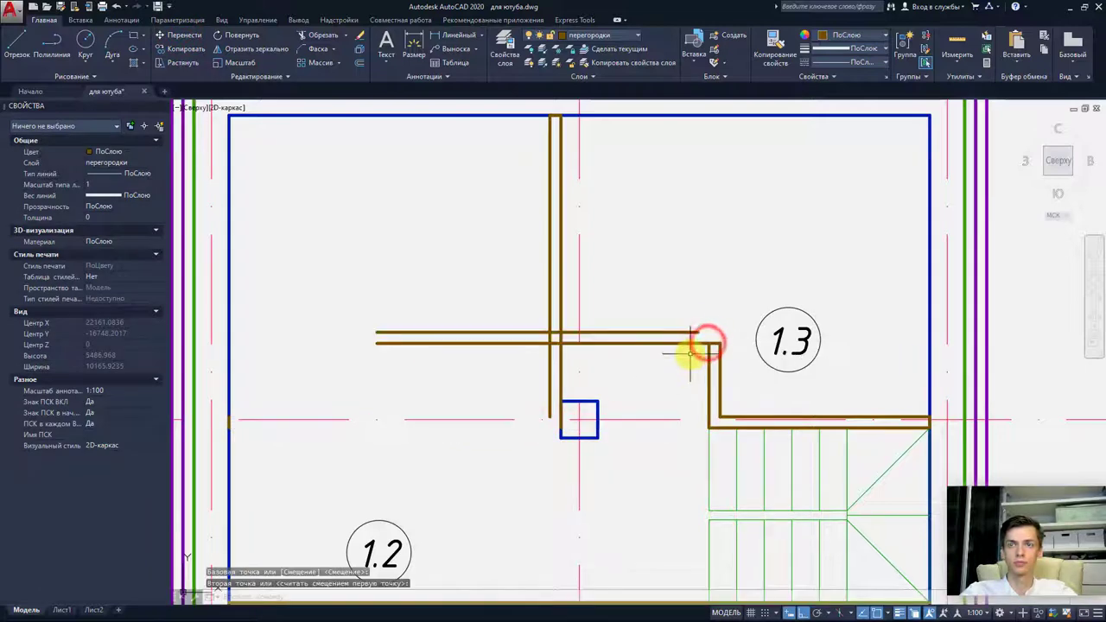
{"action": "left_click", "coordinate": [679, 355]}
{"action": "left_click", "coordinate": [635, 303]}
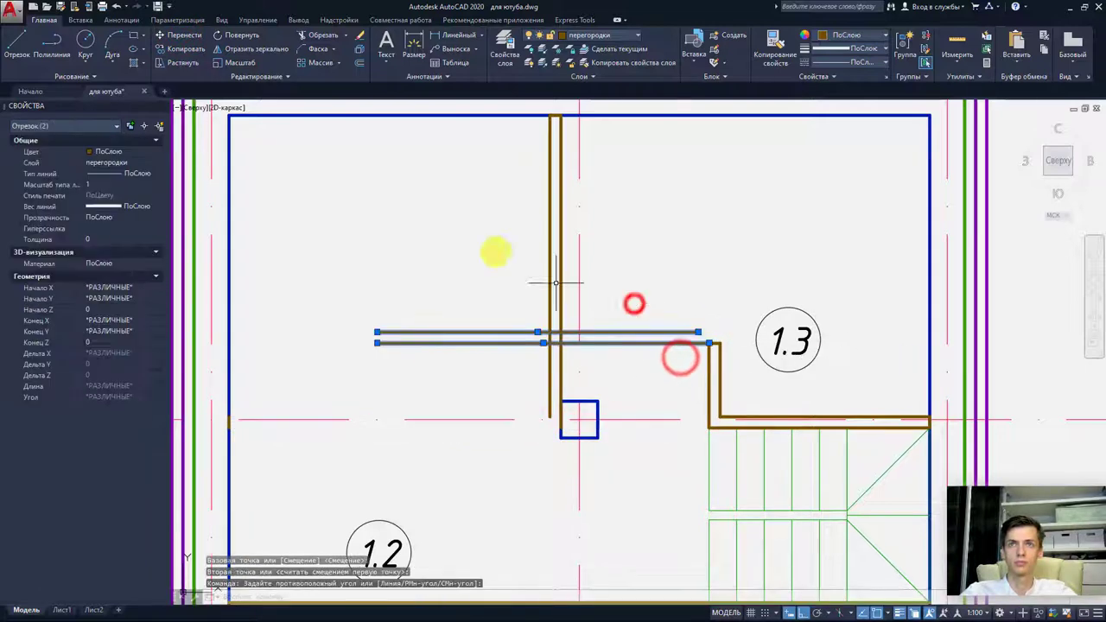
{"action": "left_click", "coordinate": [192, 35]}
{"action": "left_click", "coordinate": [698, 332]}
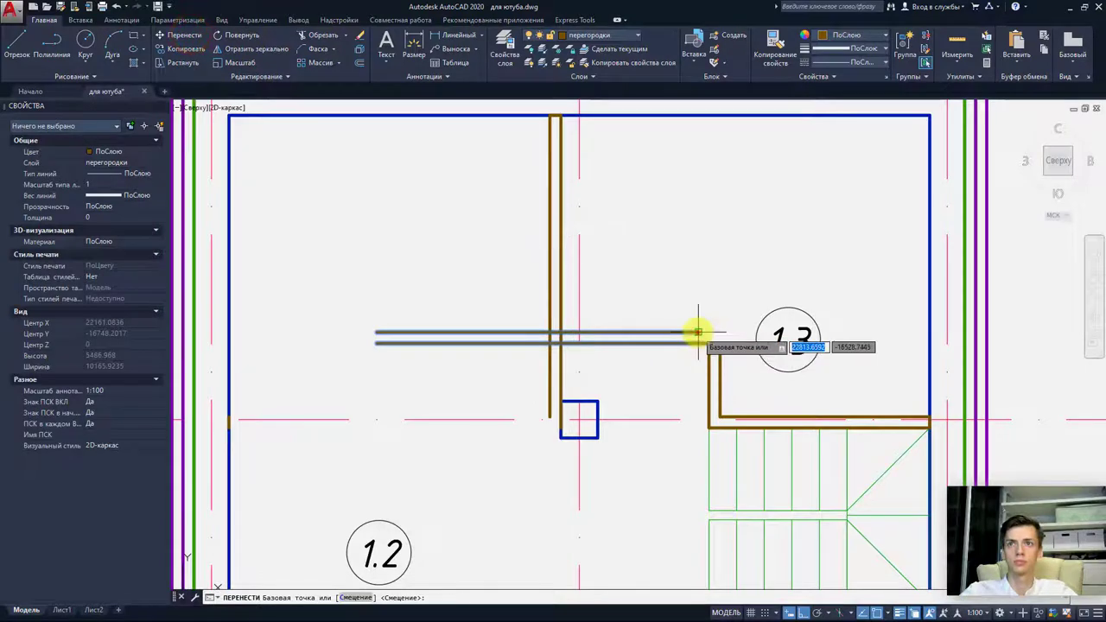
{"action": "left_click", "coordinate": [708, 343]}
{"action": "key", "text": "Escape"}
- Extend both partition lines' left ends to the left outer wall
{"action": "middle_click_drag", "start_coordinate": [495, 357], "coordinate": [526, 370]}
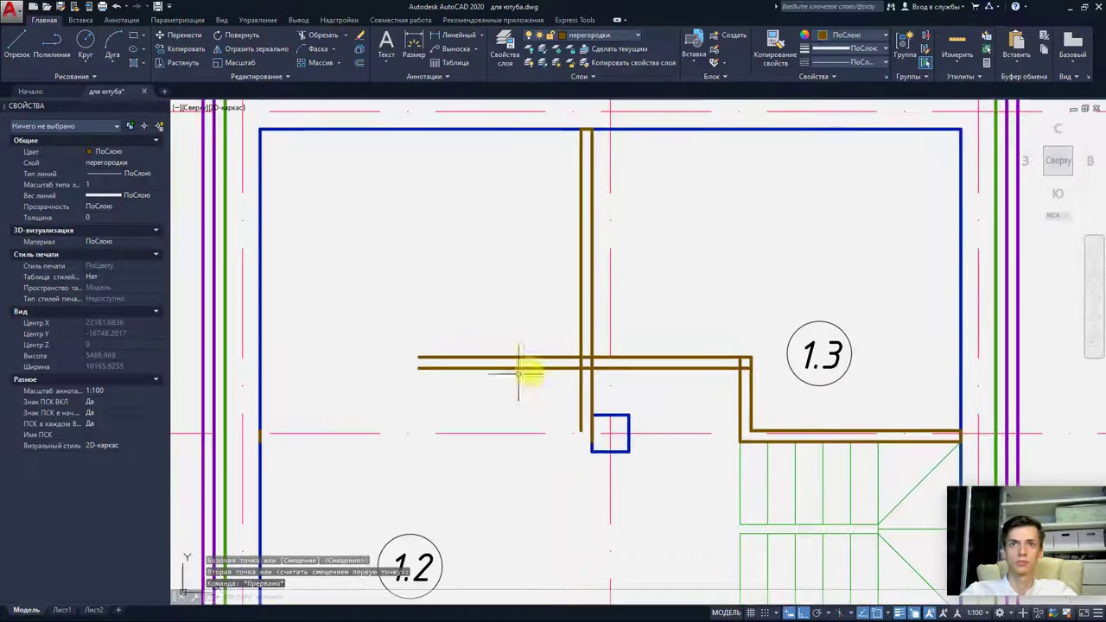
{"action": "left_click", "coordinate": [490, 359]}
{"action": "left_click", "coordinate": [419, 356]}
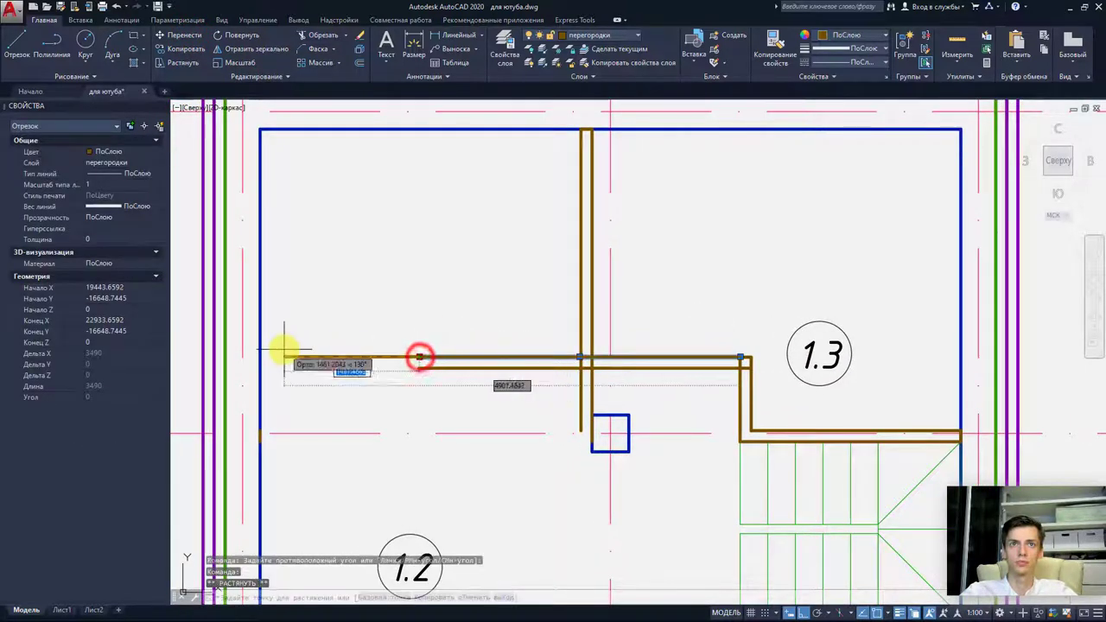
{"action": "left_click", "coordinate": [262, 356]}
{"action": "left_click", "coordinate": [481, 368]}
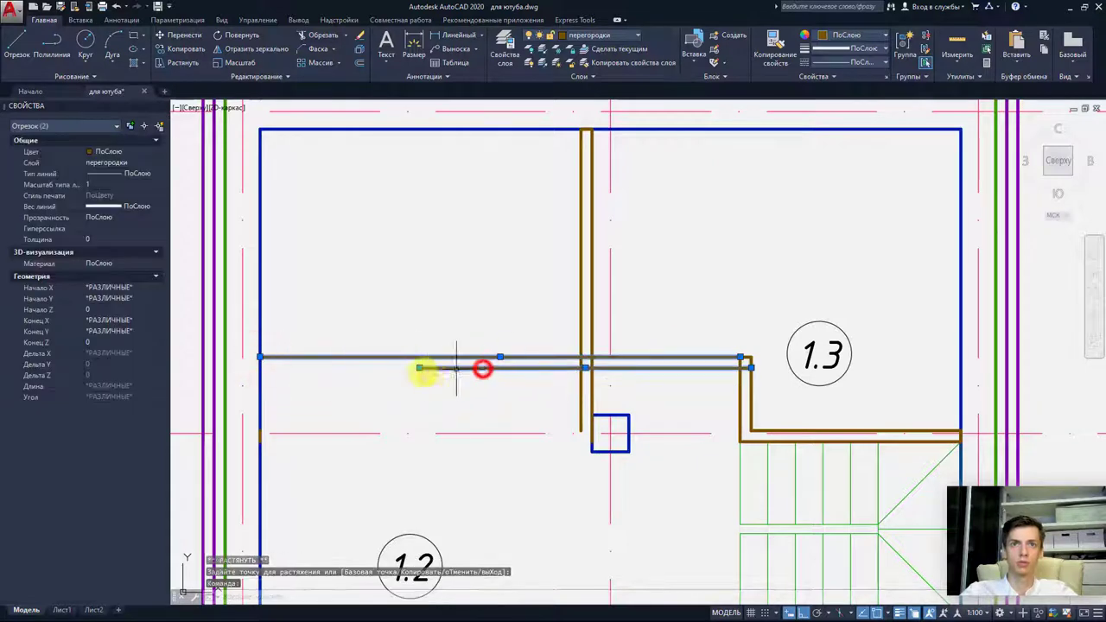
{"action": "left_click", "coordinate": [419, 368]}
{"action": "left_click", "coordinate": [259, 367]}
{"action": "key", "text": "Escape"}
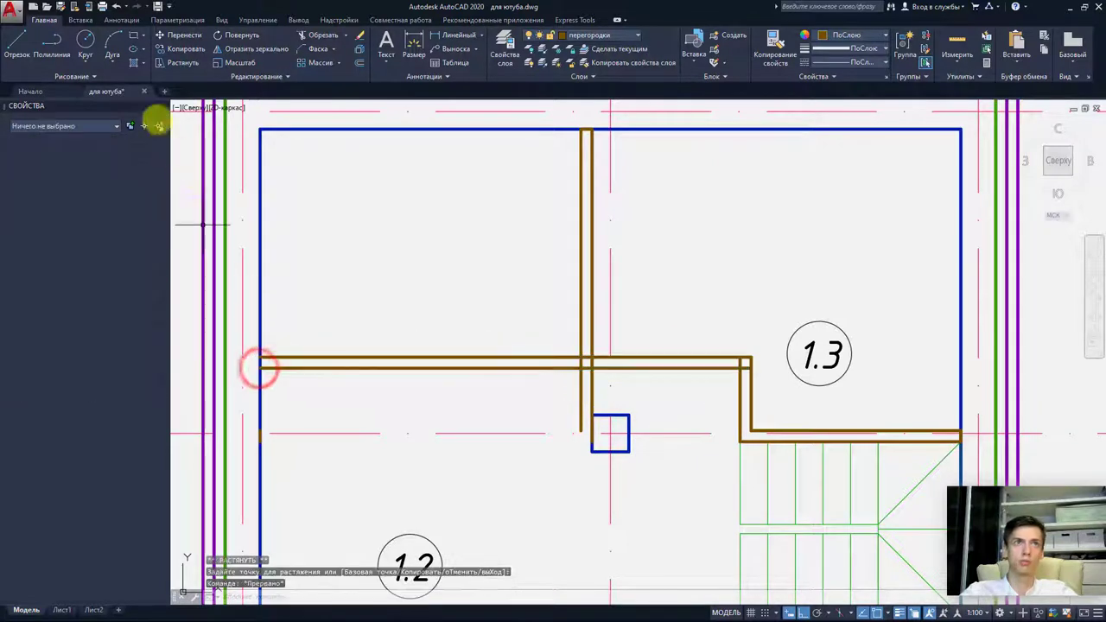
- Cap the partition's left end with a short line between its two lines
{"action": "left_click", "coordinate": [15, 43]}
{"action": "left_click", "coordinate": [259, 357]}
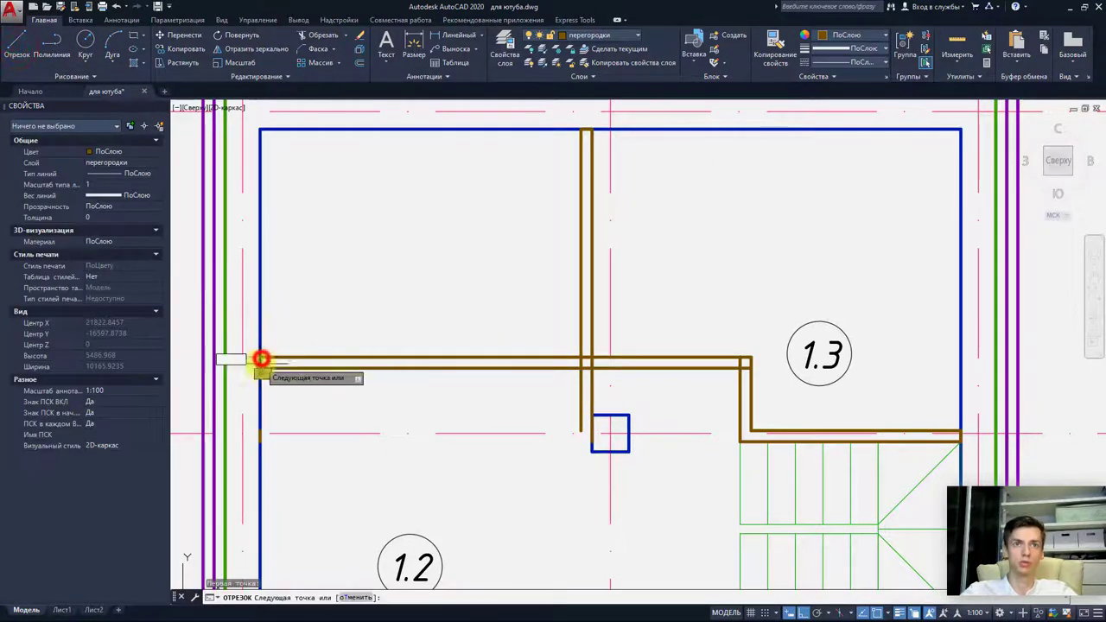
{"action": "left_click", "coordinate": [259, 367]}
{"action": "key", "text": "Escape"}
- Trim the vertical partition lines below the crossing and delete the leftover stub near the blue square
{"action": "left_click", "coordinate": [603, 388]}
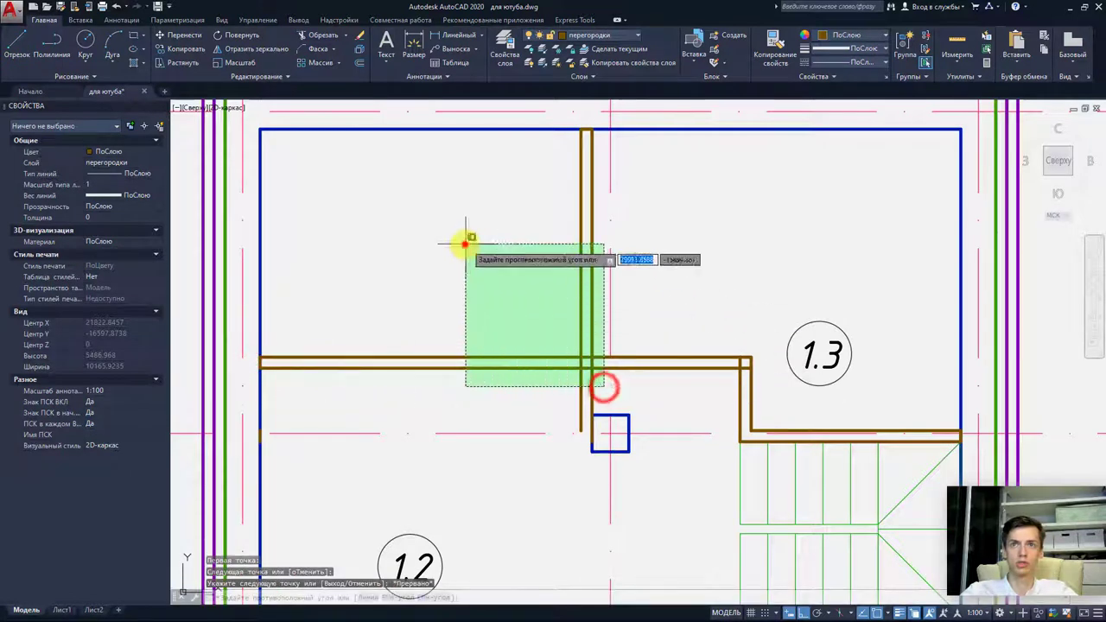
{"action": "left_click", "coordinate": [464, 239]}
{"action": "left_click", "coordinate": [304, 35]}
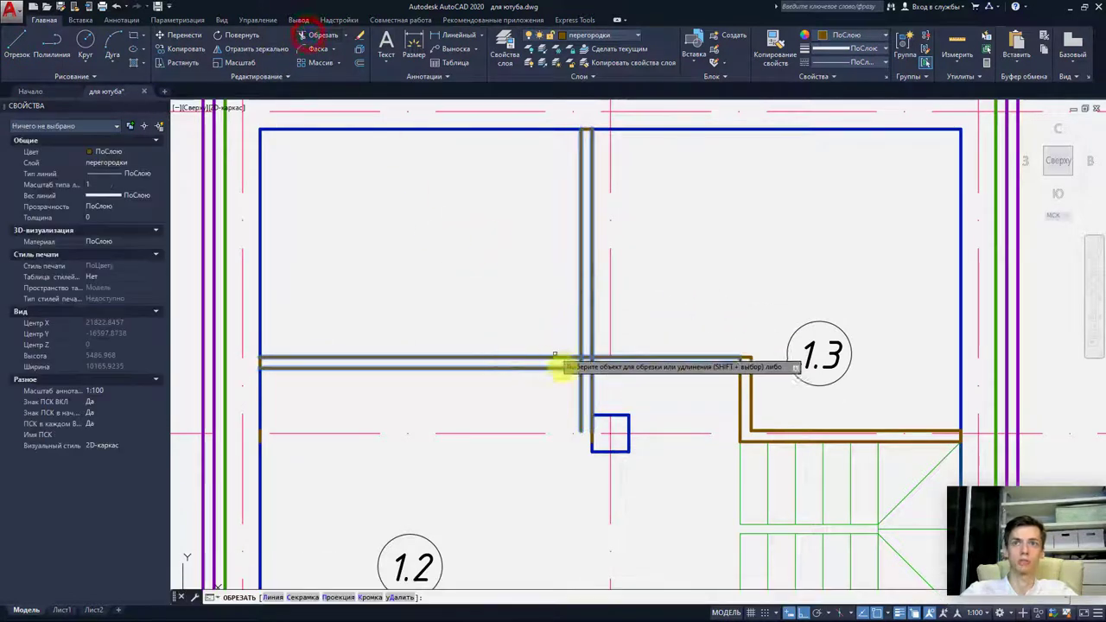
{"action": "left_click", "coordinate": [592, 385]}
{"action": "left_click", "coordinate": [580, 394]}
{"action": "key", "text": "Escape"}
{"action": "left_click", "coordinate": [576, 411]}
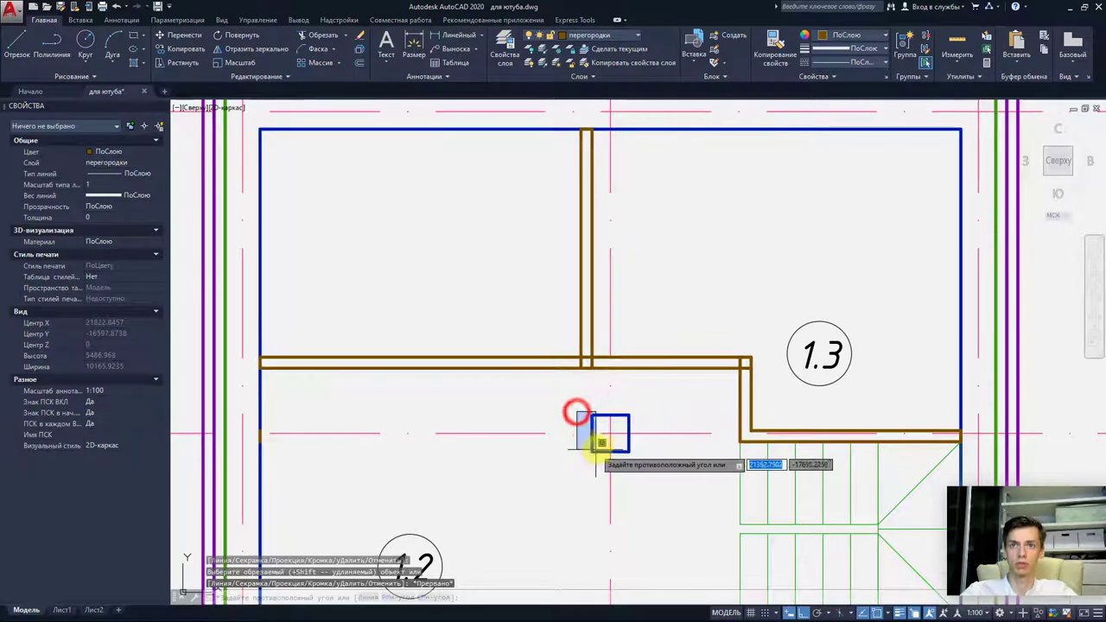
{"action": "left_click", "coordinate": [600, 444]}
{"action": "key", "text": "Delete"}
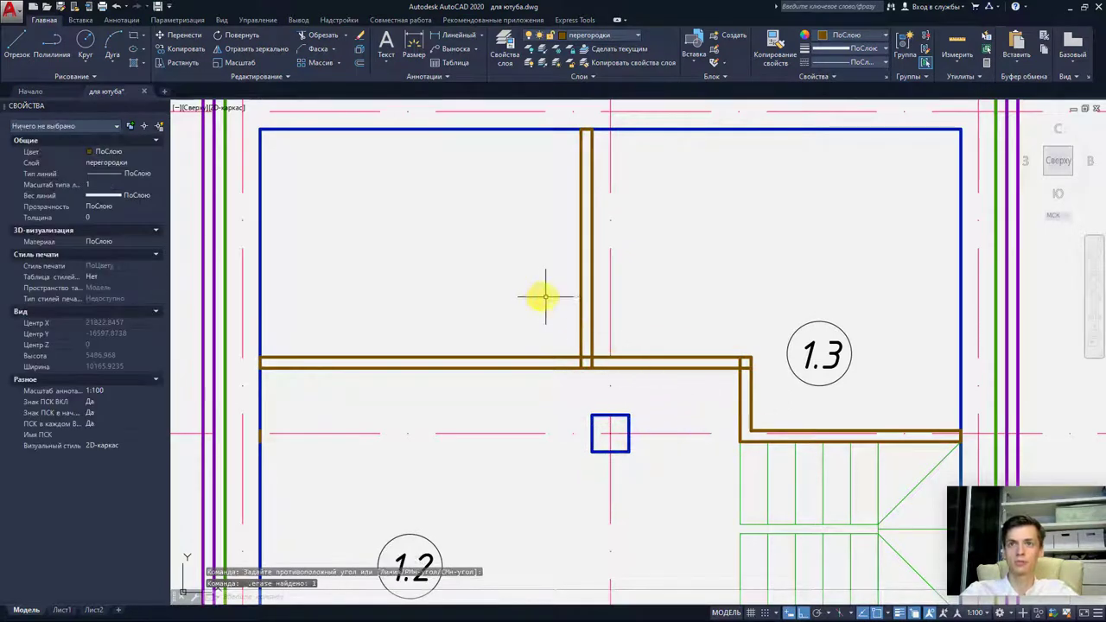
- Trim the partition lines to open the T-junction where the partitions meet
{"action": "left_click", "coordinate": [542, 296]}
{"action": "left_click", "coordinate": [770, 403]}
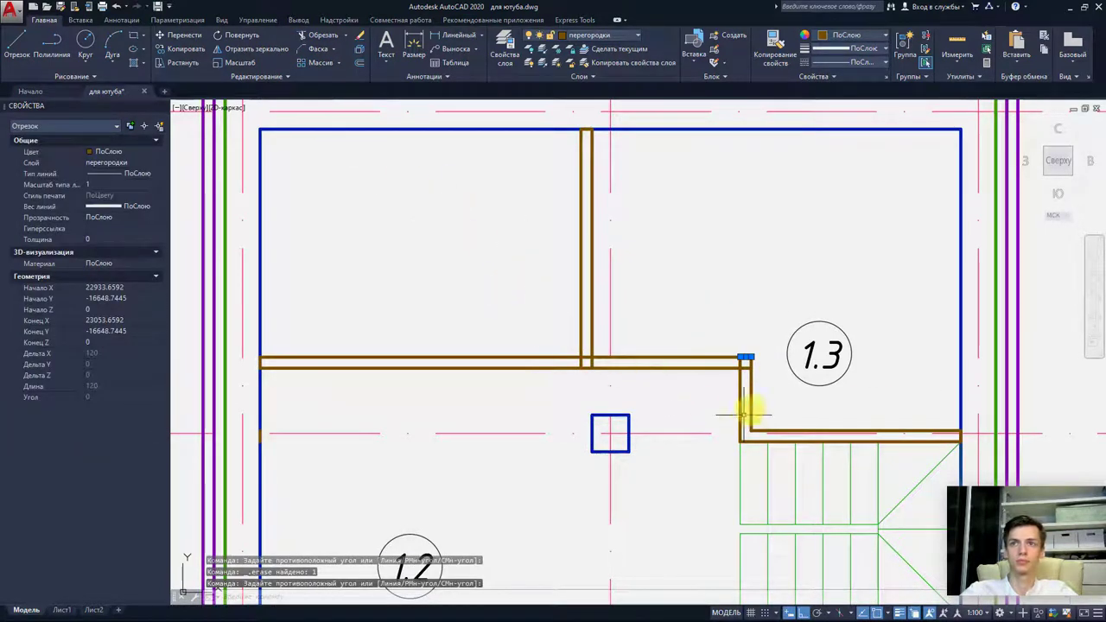
{"action": "left_click", "coordinate": [773, 400]}
{"action": "left_click", "coordinate": [442, 237]}
{"action": "left_click", "coordinate": [308, 34]}
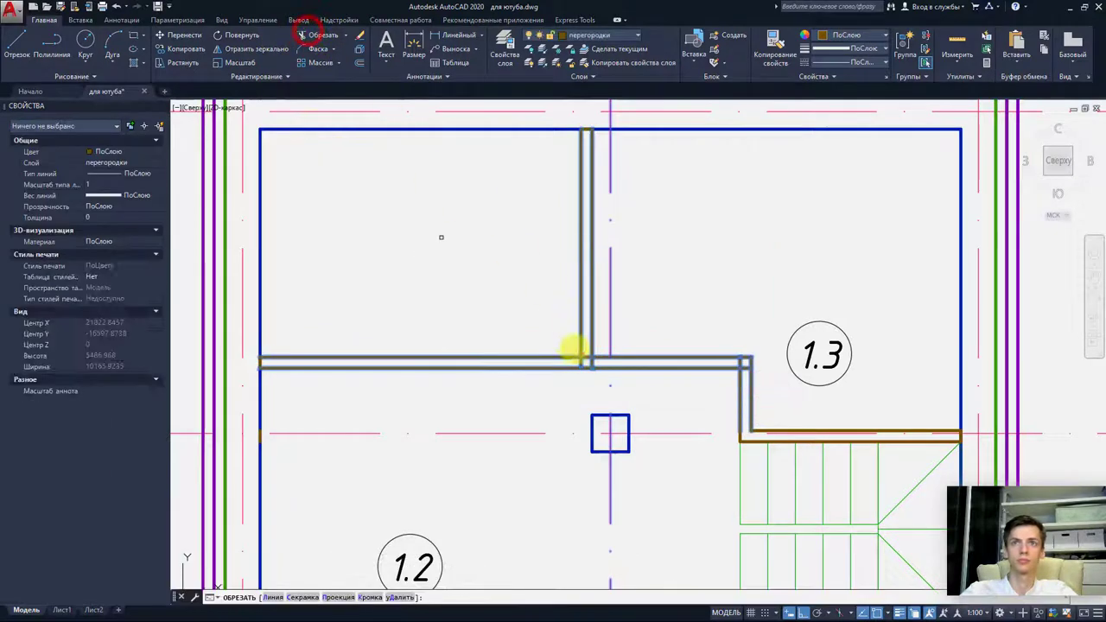
{"action": "left_click", "coordinate": [585, 357]}
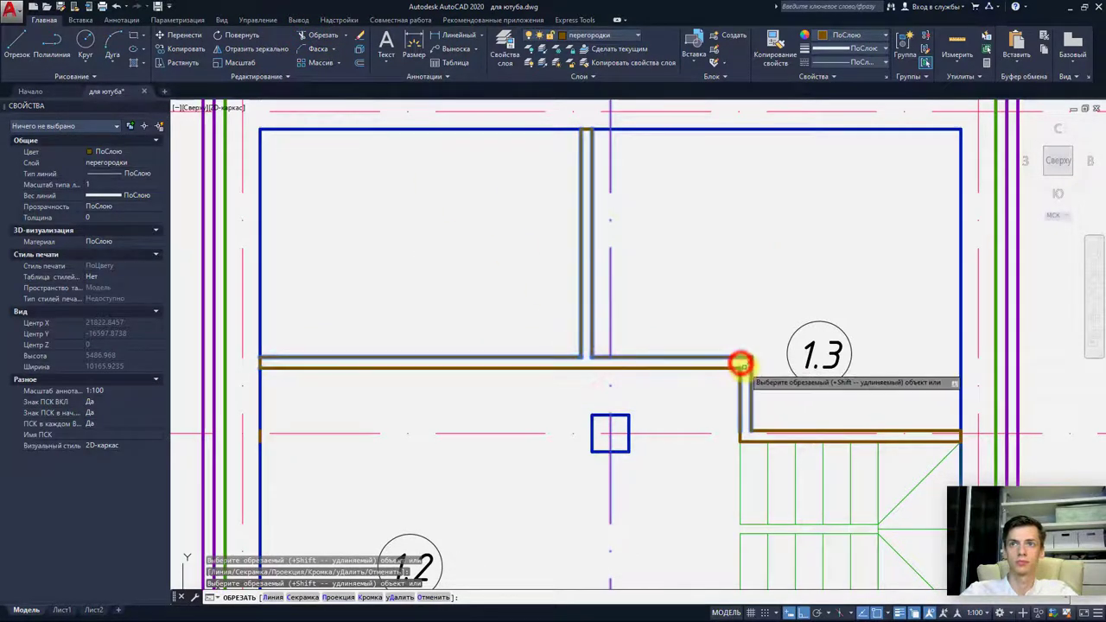
{"action": "scroll", "coordinate": [739, 363], "scroll_direction": "up", "scroll_amount": 4}
{"action": "key", "text": "Escape"}
- Delete the short corner segment at 1.3 and extend the upper partition line to close the corner
{"action": "left_click", "coordinate": [709, 345]}
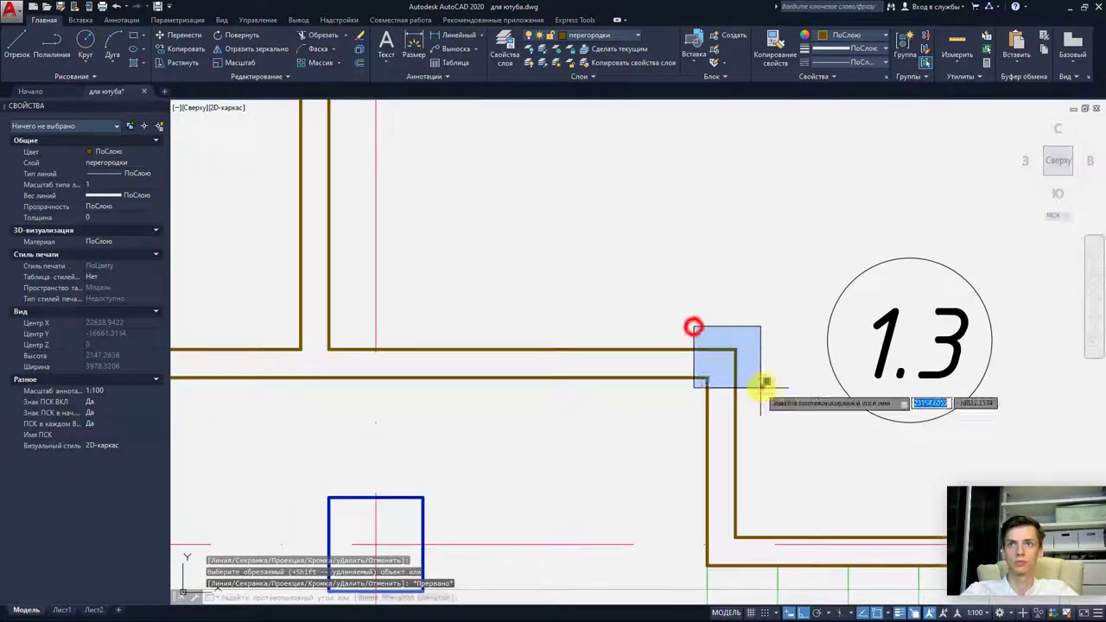
{"action": "left_click", "coordinate": [761, 384]}
{"action": "key", "text": "Delete"}
{"action": "scroll", "coordinate": [783, 346], "scroll_direction": "down", "scroll_amount": 4}
{"action": "scroll", "coordinate": [783, 346], "scroll_direction": "up", "scroll_amount": 4}
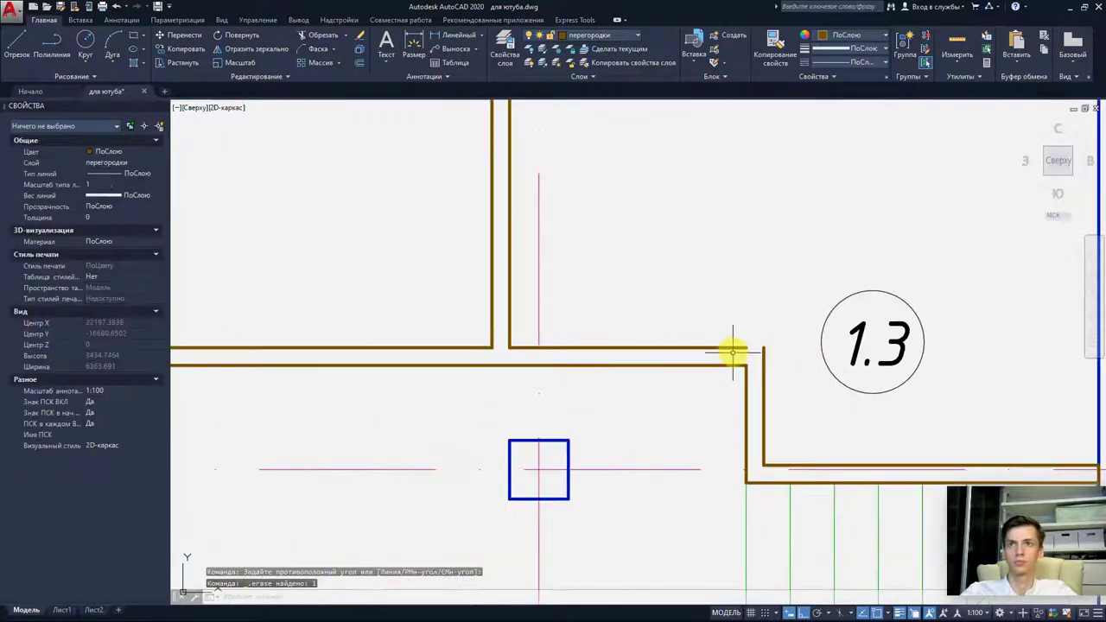
{"action": "left_click", "coordinate": [735, 347]}
{"action": "left_click", "coordinate": [745, 348]}
{"action": "left_click", "coordinate": [765, 347]}
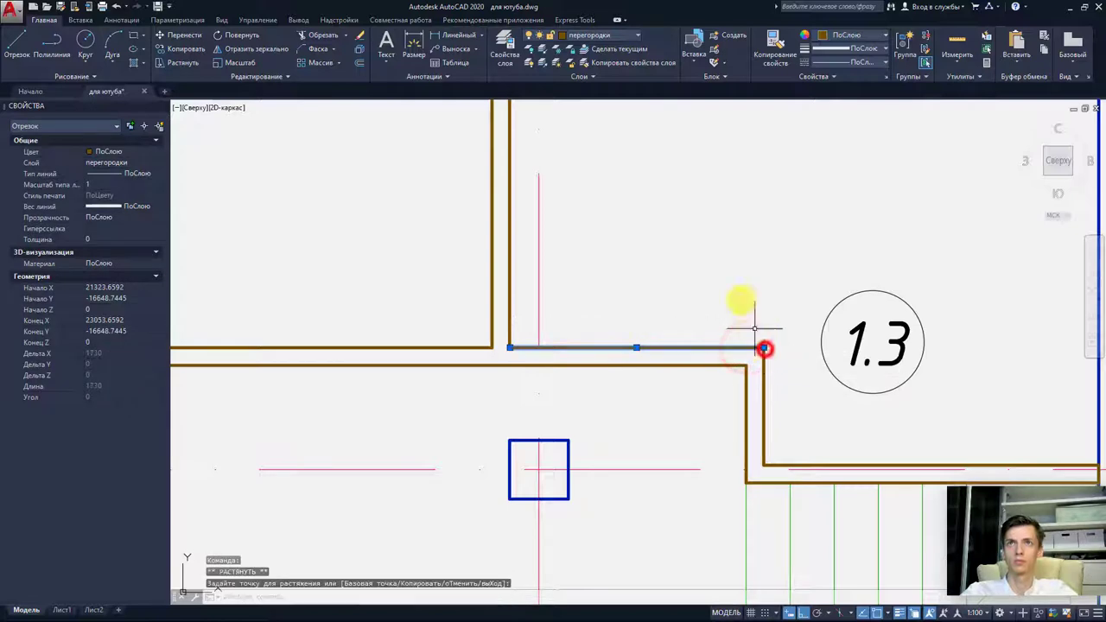
{"action": "key", "text": "Escape"}
{"action": "left_click", "coordinate": [598, 78]}
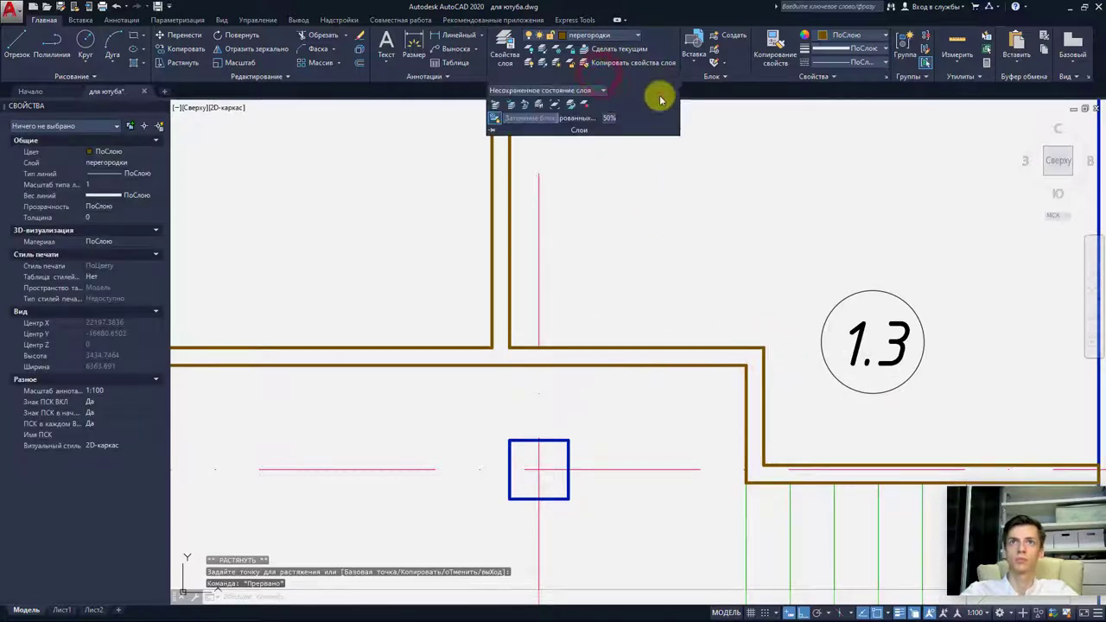
- Open Layer Walk and isolate the НЕсущие стены и колонны layer
{"action": "left_click", "coordinate": [598, 90]}
{"action": "left_click", "coordinate": [594, 90]}
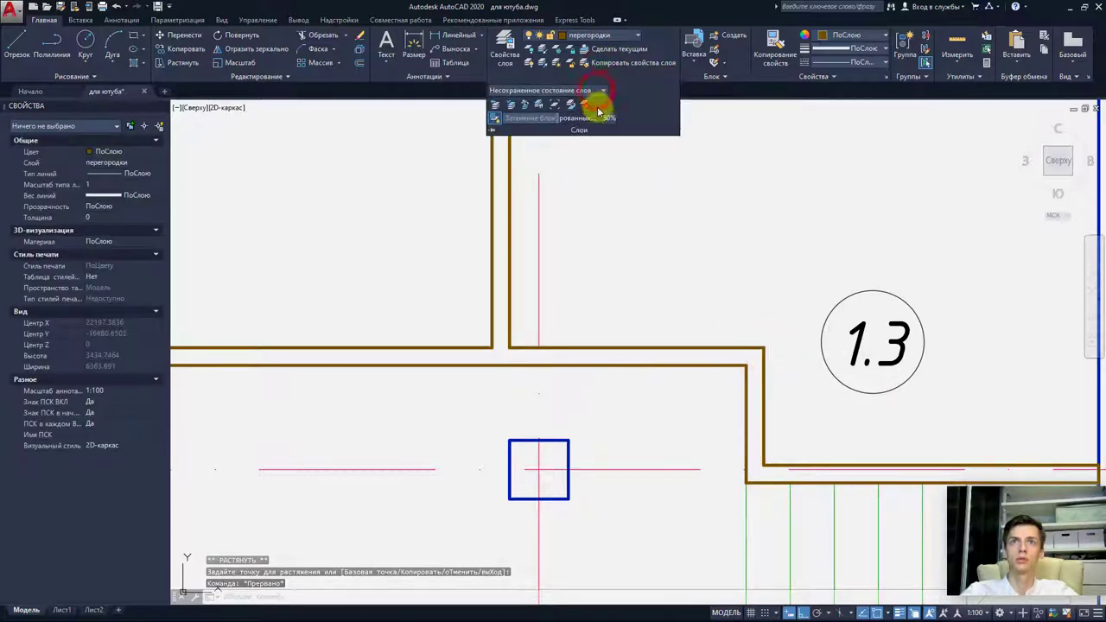
{"action": "left_click", "coordinate": [539, 105]}
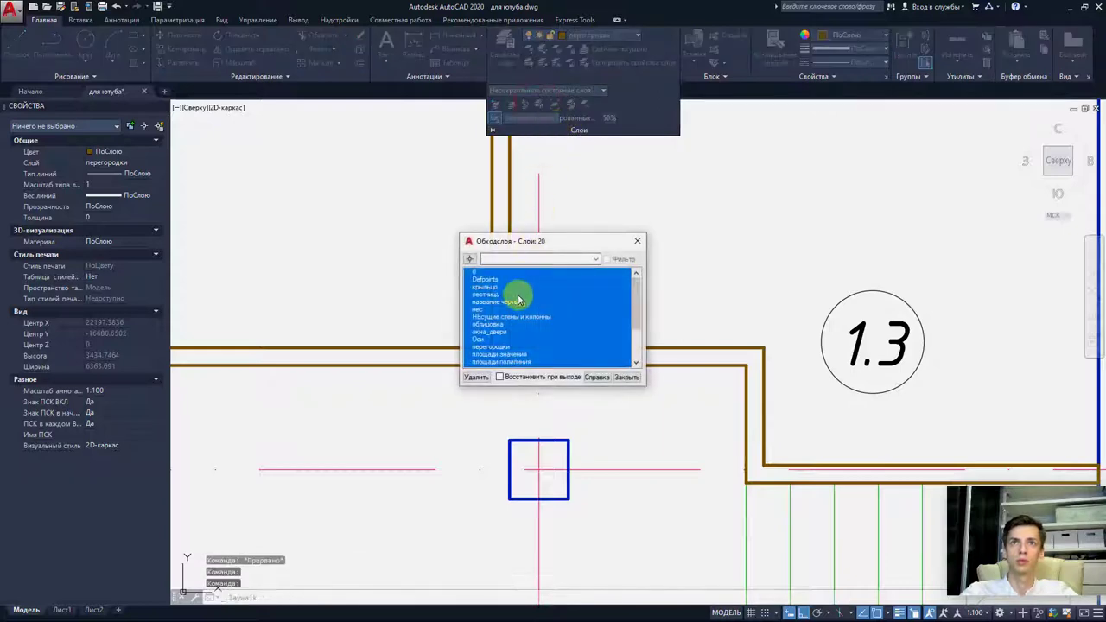
{"action": "left_click", "coordinate": [493, 318]}
- Isolate the перегородки layer in Layer Walk, then close the dialog
{"action": "scroll", "coordinate": [495, 329], "scroll_direction": "down", "scroll_amount": 1}
{"action": "scroll", "coordinate": [497, 337], "scroll_direction": "down", "scroll_amount": 1}
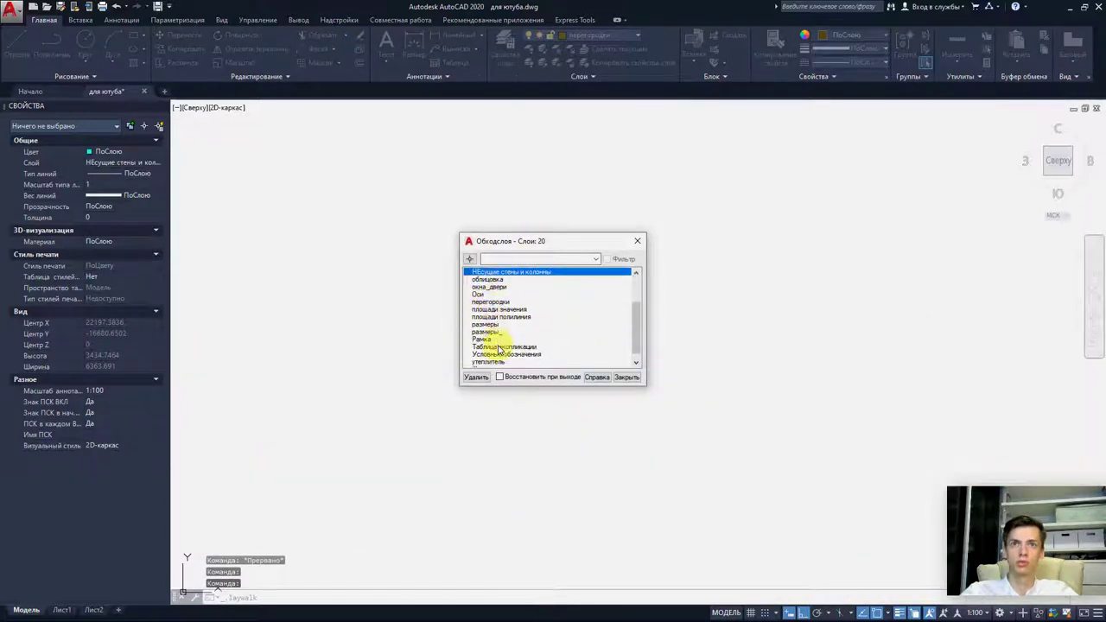
{"action": "scroll", "coordinate": [498, 346], "scroll_direction": "down", "scroll_amount": 1}
{"action": "scroll", "coordinate": [497, 344], "scroll_direction": "up", "scroll_amount": 2}
{"action": "scroll", "coordinate": [498, 337], "scroll_direction": "up", "scroll_amount": 2}
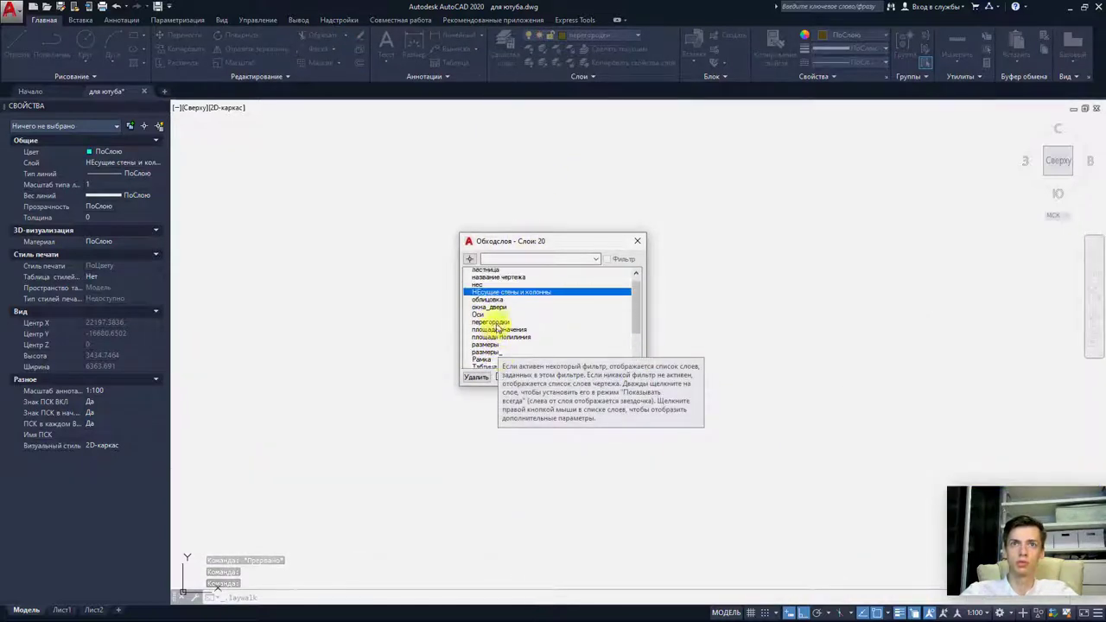
{"action": "scroll", "coordinate": [497, 328], "scroll_direction": "up", "scroll_amount": 2}
{"action": "scroll", "coordinate": [498, 315], "scroll_direction": "up", "scroll_amount": 1}
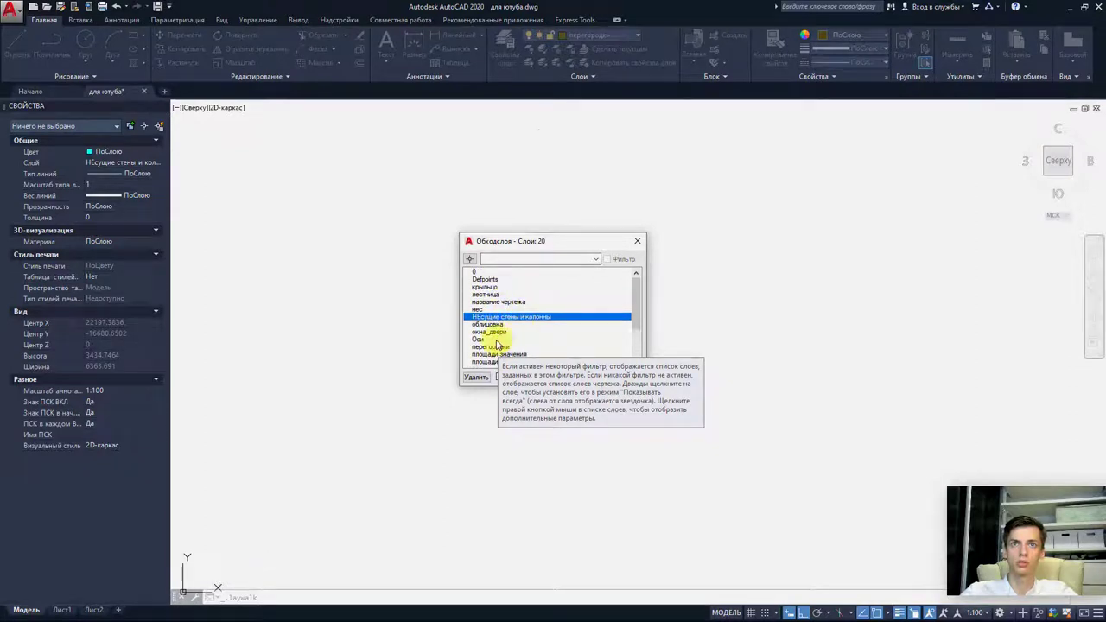
{"action": "left_click", "coordinate": [498, 346]}
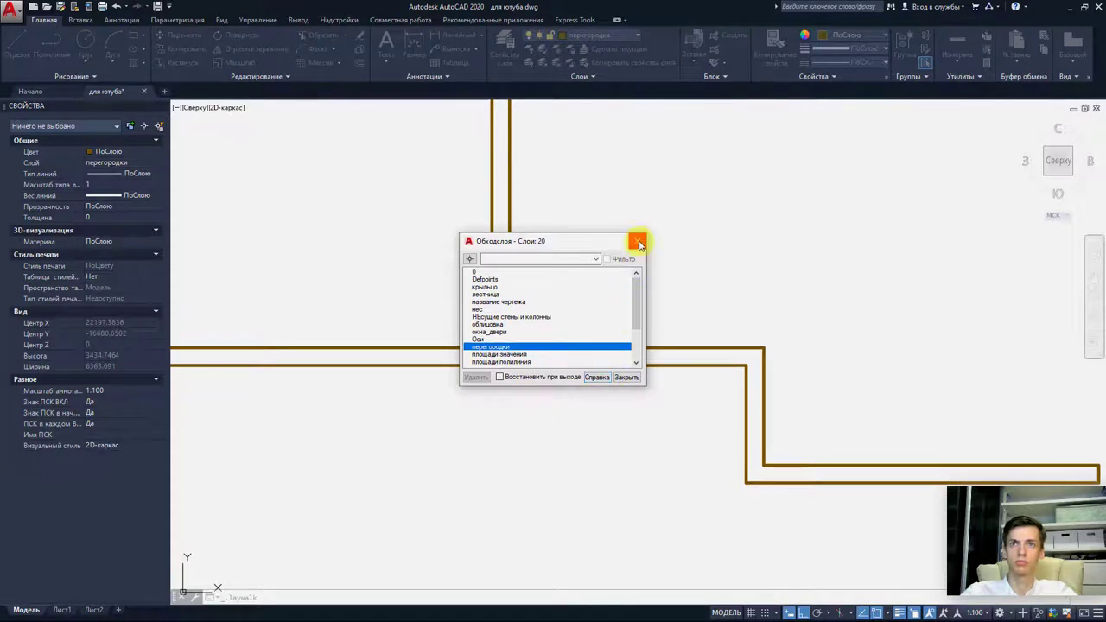
{"action": "left_click", "coordinate": [637, 243]}
{"action": "scroll", "coordinate": [622, 276], "scroll_direction": "down", "scroll_amount": 3}
- Delete the stray short partition line
{"action": "scroll", "coordinate": [625, 353], "scroll_direction": "down", "scroll_amount": 3}
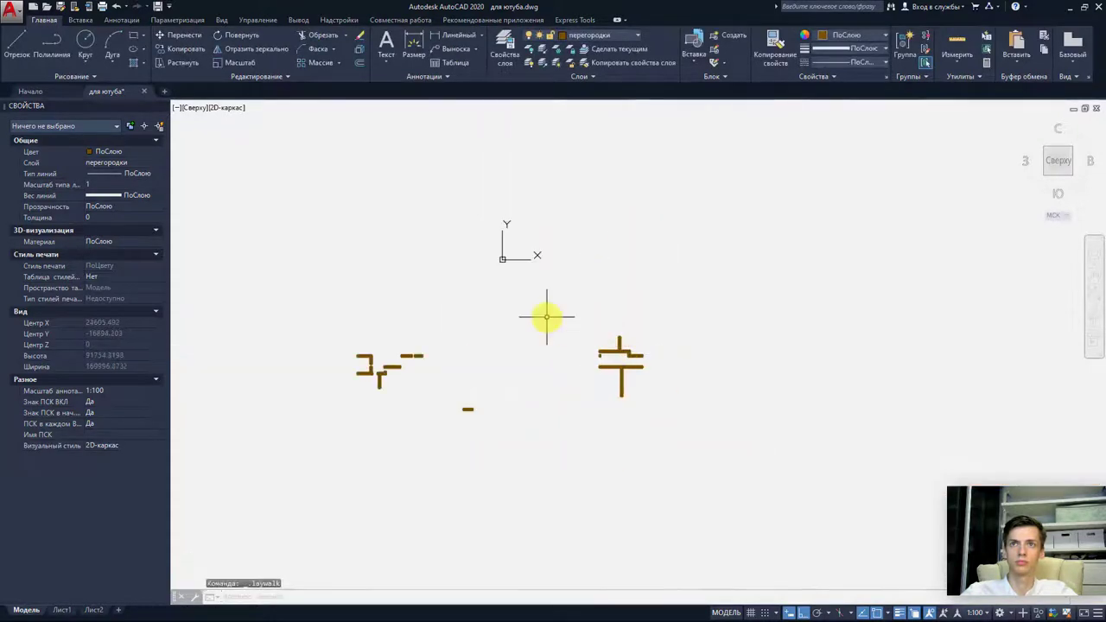
{"action": "scroll", "coordinate": [544, 314], "scroll_direction": "up", "scroll_amount": 3}
{"action": "left_click", "coordinate": [596, 349]}
{"action": "scroll", "coordinate": [608, 336], "scroll_direction": "up", "scroll_amount": 3}
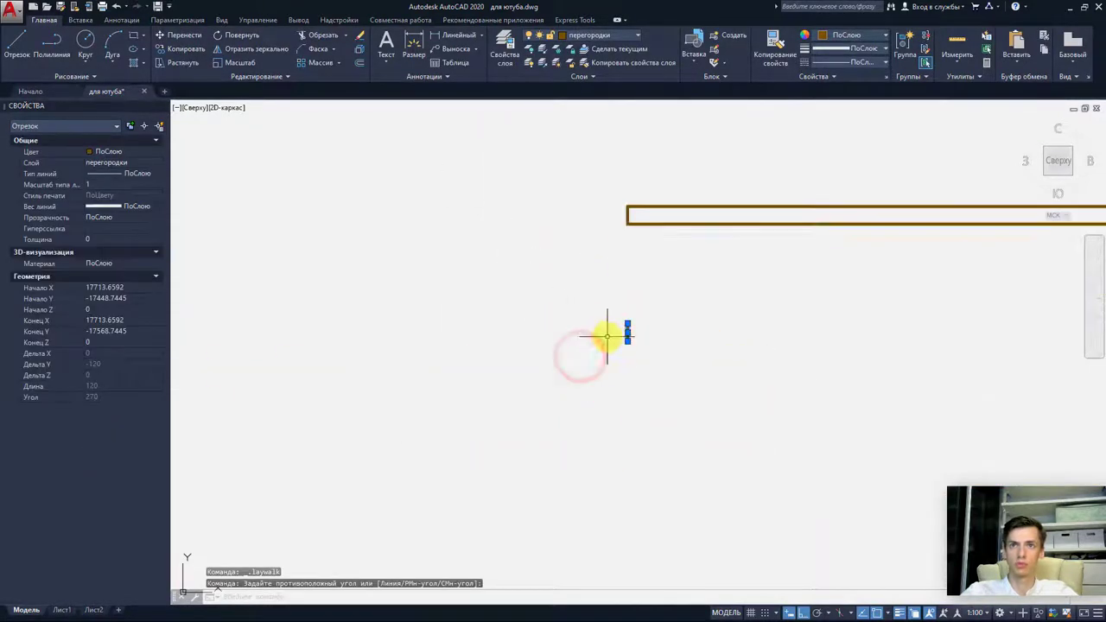
{"action": "key", "text": "Delete"}
- Window-select the 21 right-side partition segments and join them into polylines
{"action": "scroll", "coordinate": [609, 335], "scroll_direction": "down", "scroll_amount": 3}
{"action": "scroll", "coordinate": [632, 338], "scroll_direction": "down", "scroll_amount": 2}
{"action": "left_click", "coordinate": [608, 274]}
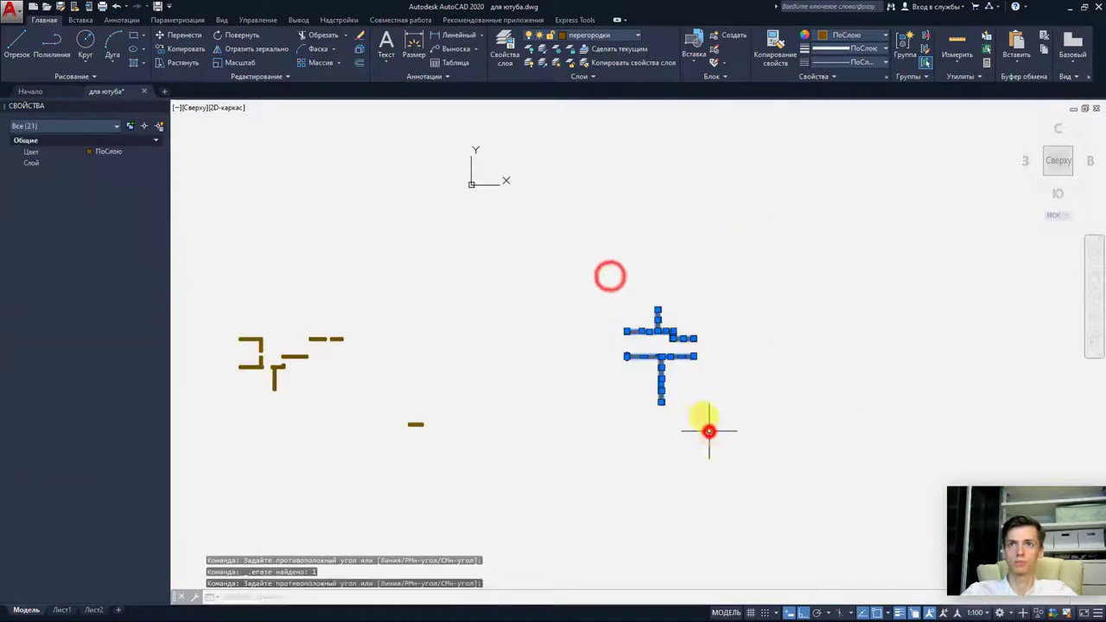
{"action": "left_click", "coordinate": [708, 430]}
{"action": "left_click", "coordinate": [294, 75]}
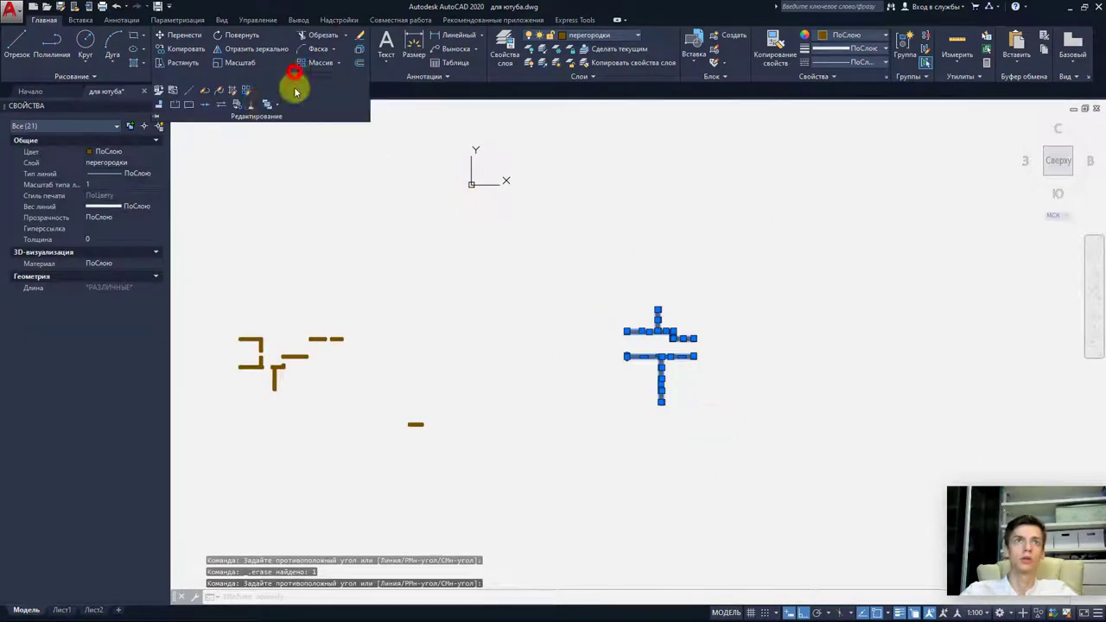
{"action": "left_click", "coordinate": [205, 108]}
- Start Layer Walk from the expanded Layers panel, then cancel it
{"action": "left_click", "coordinate": [594, 76]}
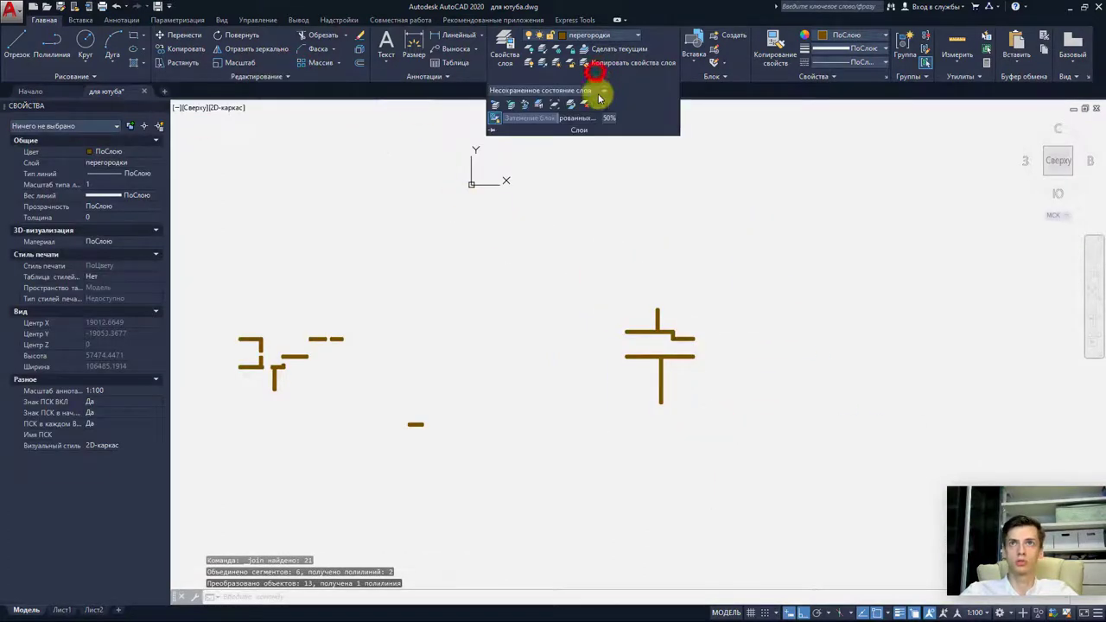
{"action": "left_click", "coordinate": [542, 106]}
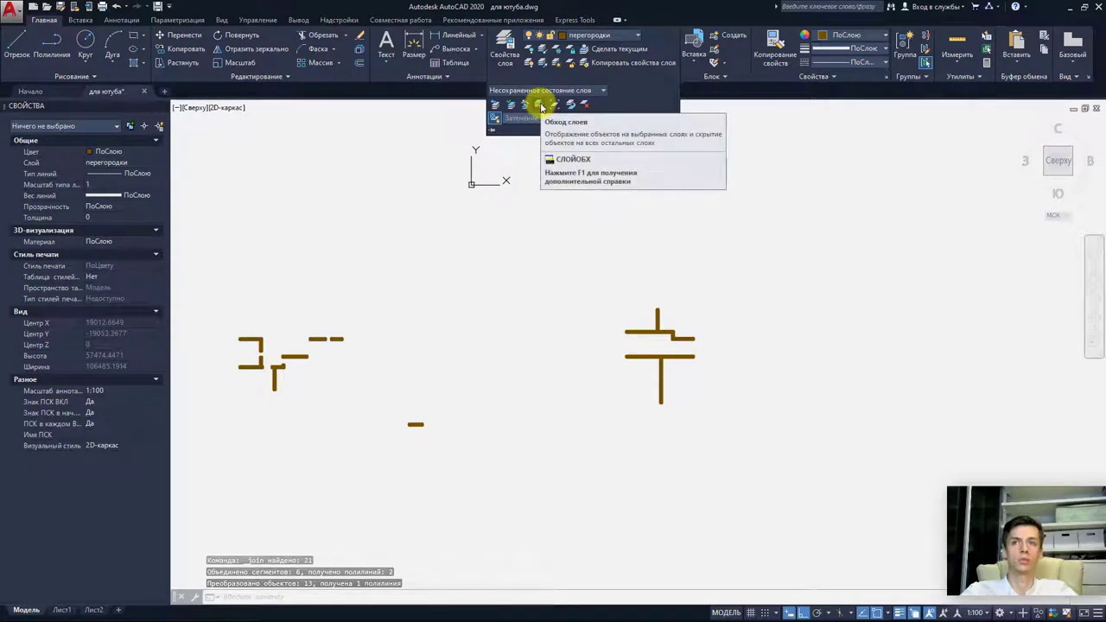
{"action": "key", "text": "Escape"}
{"action": "key", "text": "Escape"}
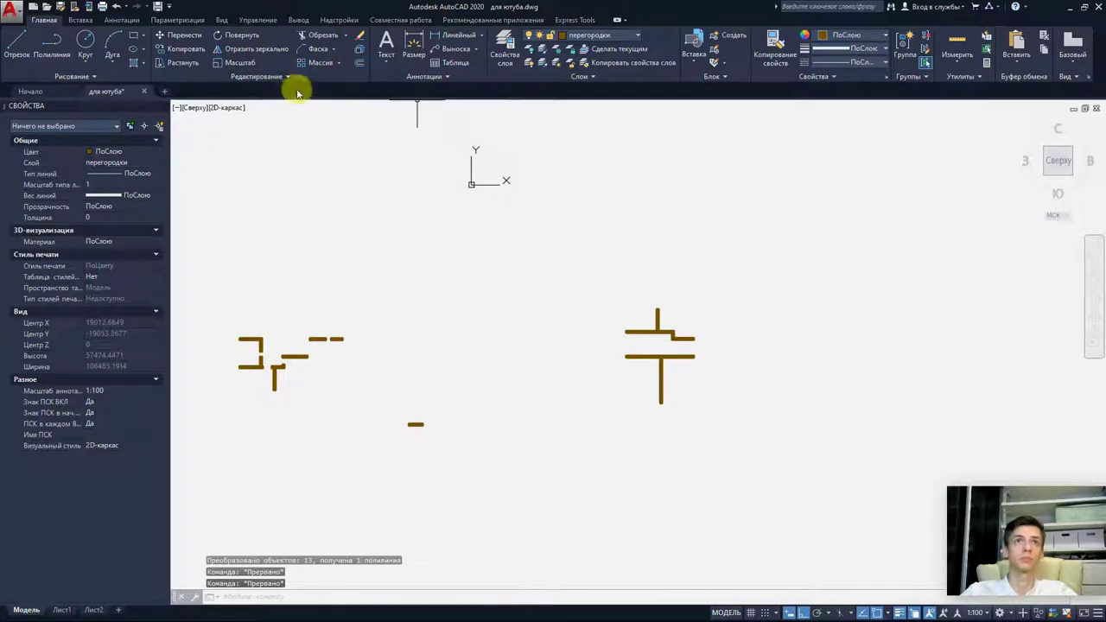
- Turn all layers on with LAYON and pan the legend table and plan into view
{"action": "left_click", "coordinate": [525, 62]}
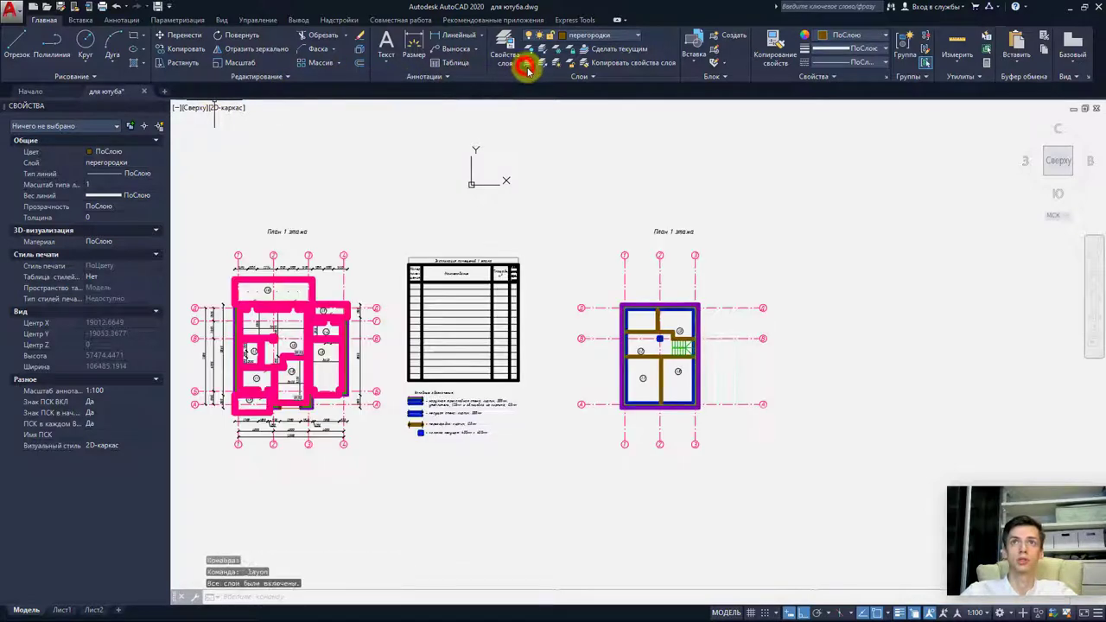
{"action": "scroll", "coordinate": [682, 329], "scroll_direction": "up", "scroll_amount": 4}
{"action": "scroll", "coordinate": [637, 301], "scroll_direction": "up", "scroll_amount": 4}
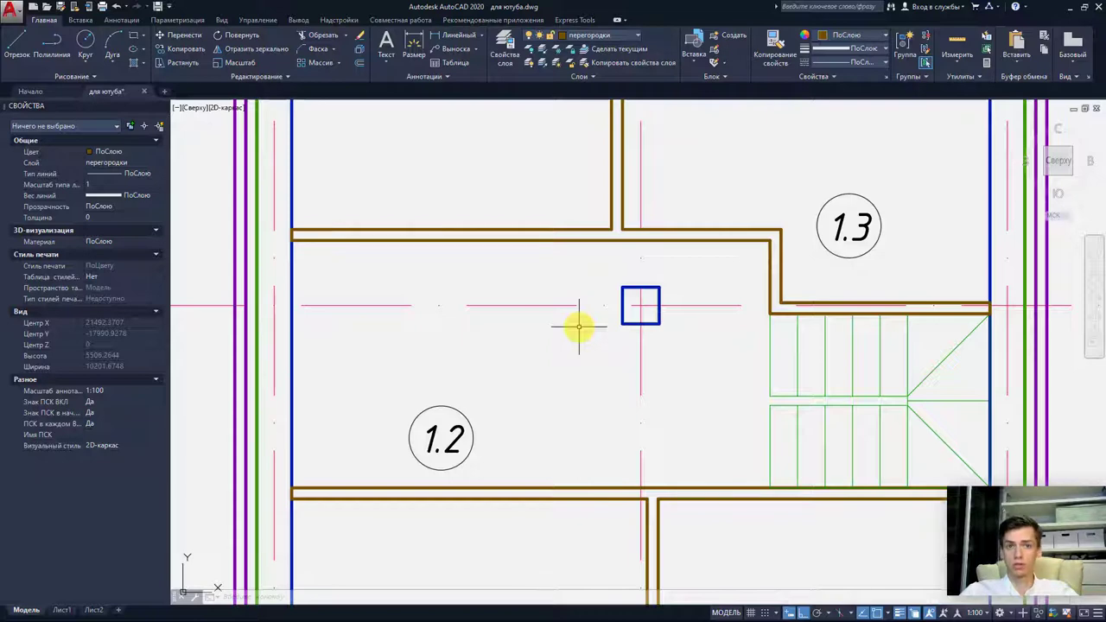
{"action": "scroll", "coordinate": [577, 337], "scroll_direction": "down", "scroll_amount": 5}
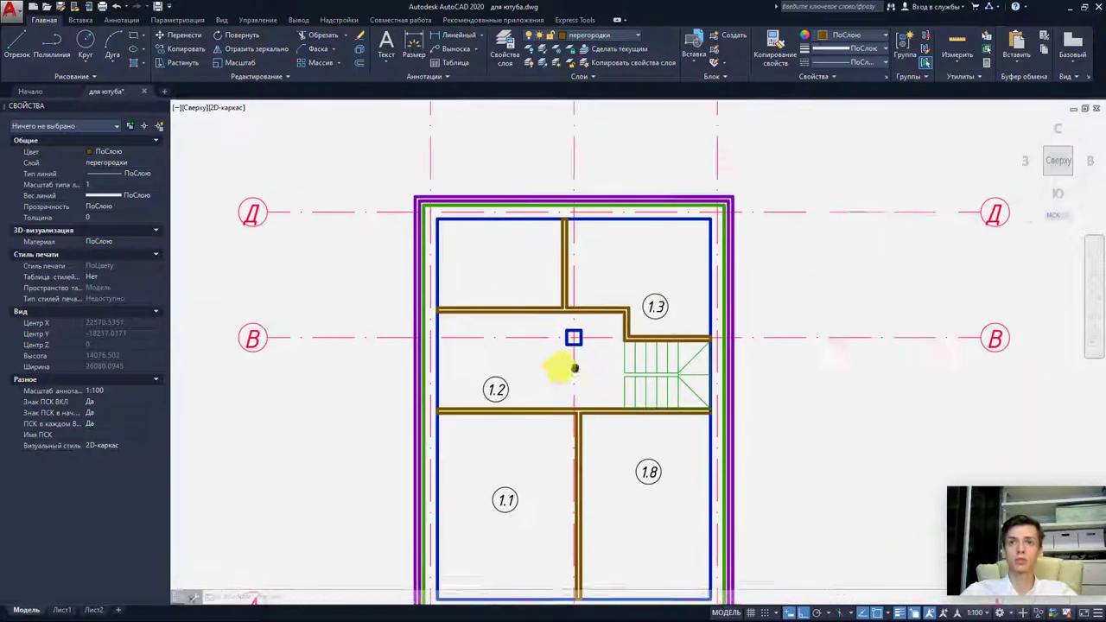
{"action": "scroll", "coordinate": [587, 363], "scroll_direction": "down", "scroll_amount": 4}
{"action": "scroll", "coordinate": [614, 359], "scroll_direction": "up", "scroll_amount": 2}
{"action": "scroll", "coordinate": [616, 357], "scroll_direction": "up", "scroll_amount": 2}
{"action": "scroll", "coordinate": [617, 354], "scroll_direction": "down", "scroll_amount": 2}
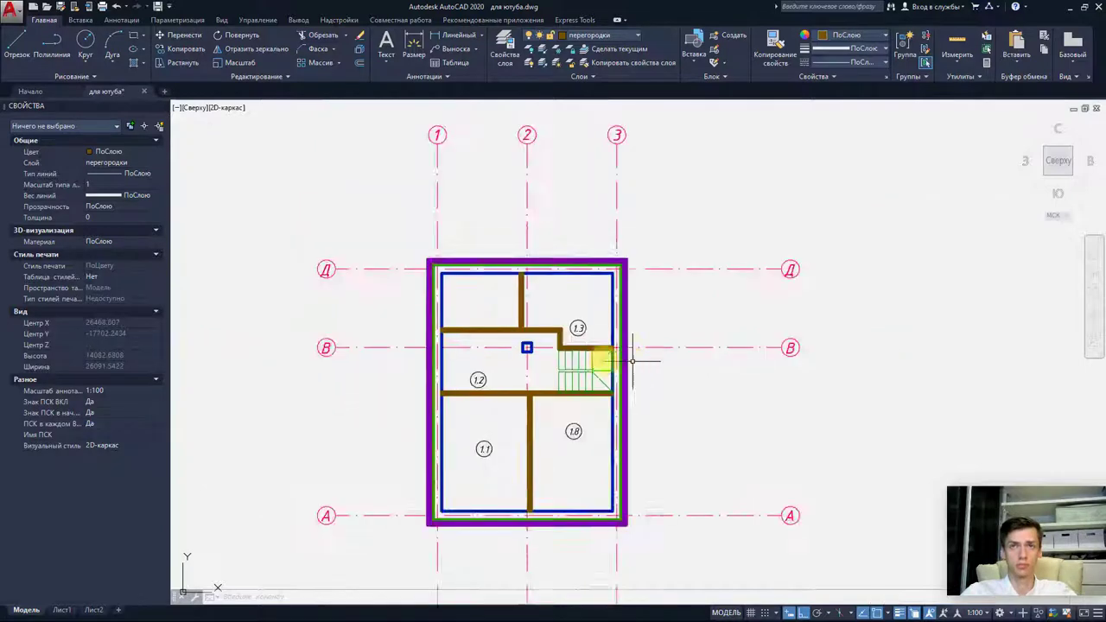
{"action": "scroll", "coordinate": [579, 360], "scroll_direction": "down", "scroll_amount": 2}
{"action": "middle_click_drag", "start_coordinate": [458, 358], "coordinate": [513, 358]}
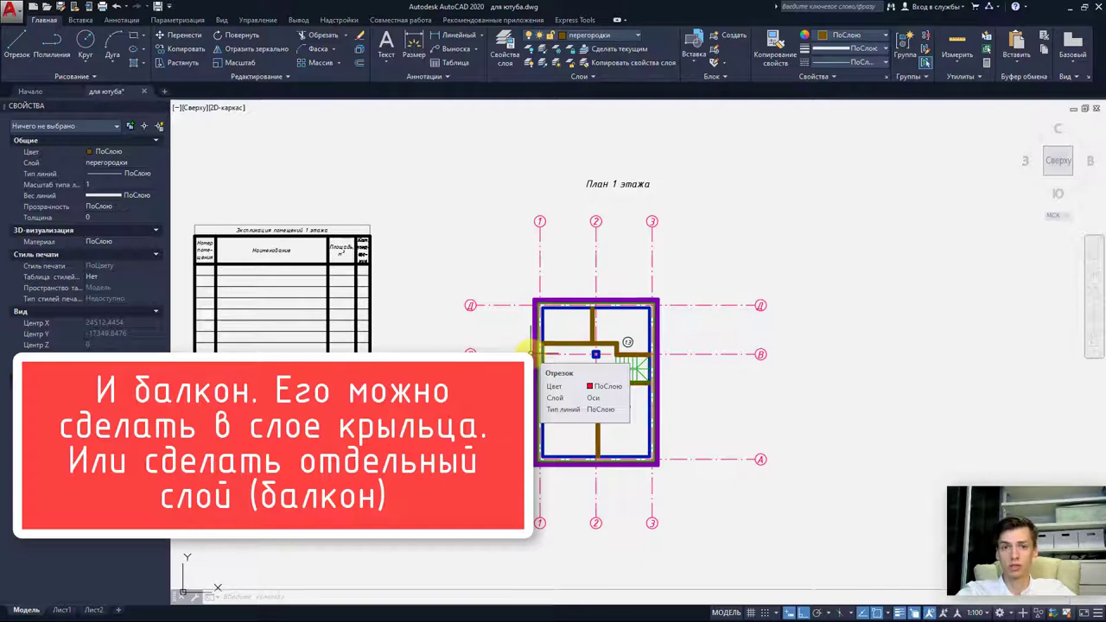
- Add the new крыша layer, delete the extra Слой1 layer, and select крыша
{"action": "left_click", "coordinate": [508, 44]}
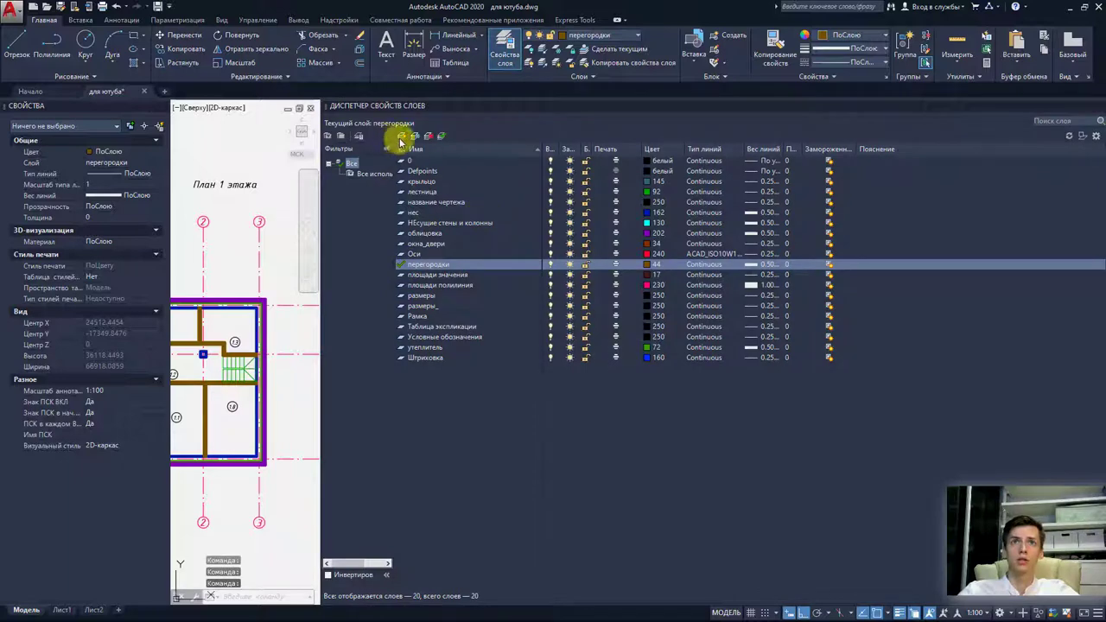
{"action": "left_click", "coordinate": [401, 136]}
{"action": "type", "text": "крыша"}
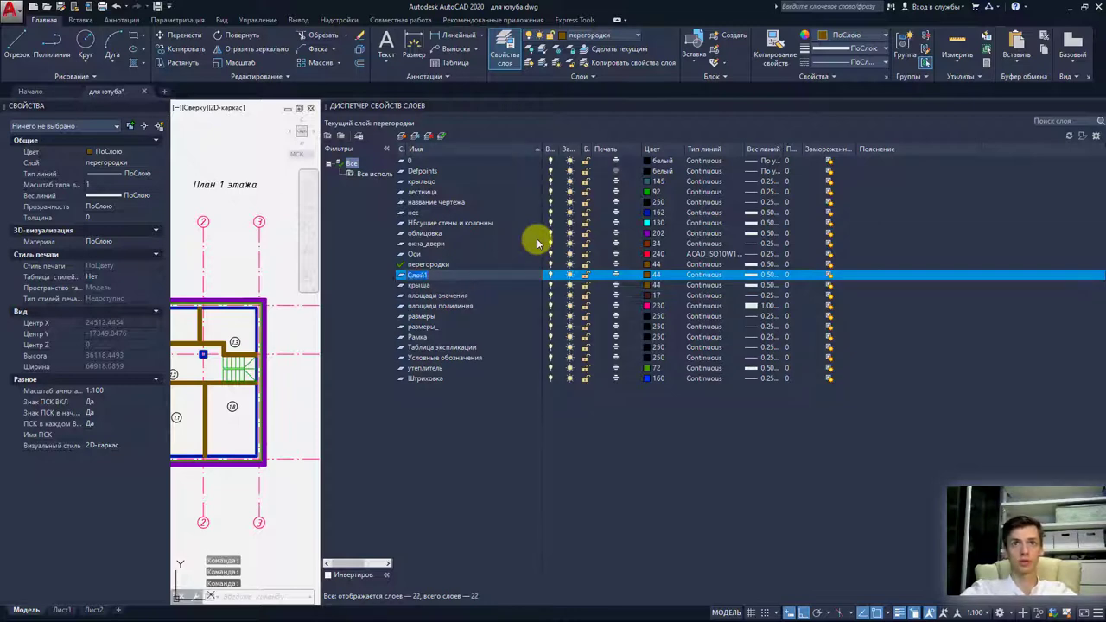
{"action": "left_click", "coordinate": [458, 321]}
{"action": "left_click", "coordinate": [423, 284]}
{"action": "left_click", "coordinate": [430, 272]}
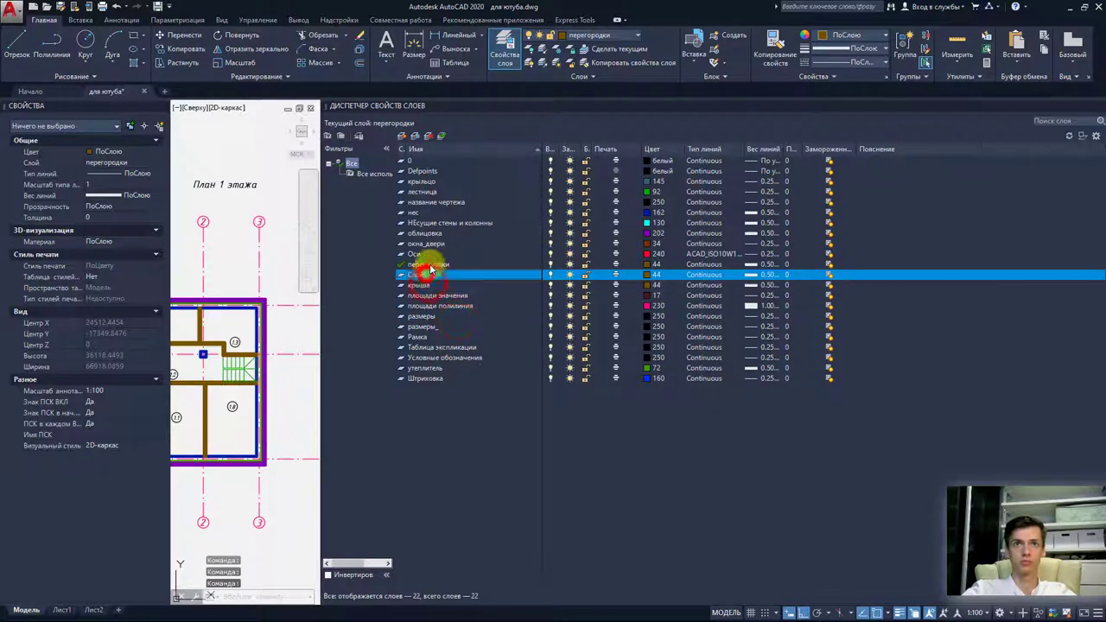
{"action": "left_click", "coordinate": [428, 136]}
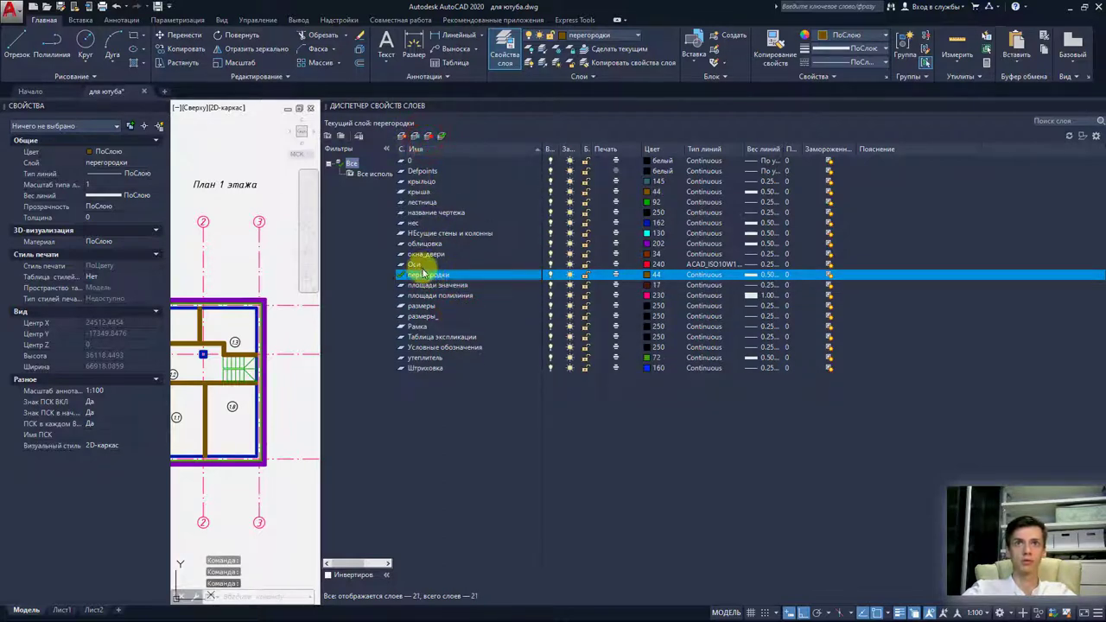
{"action": "left_click", "coordinate": [427, 191]}
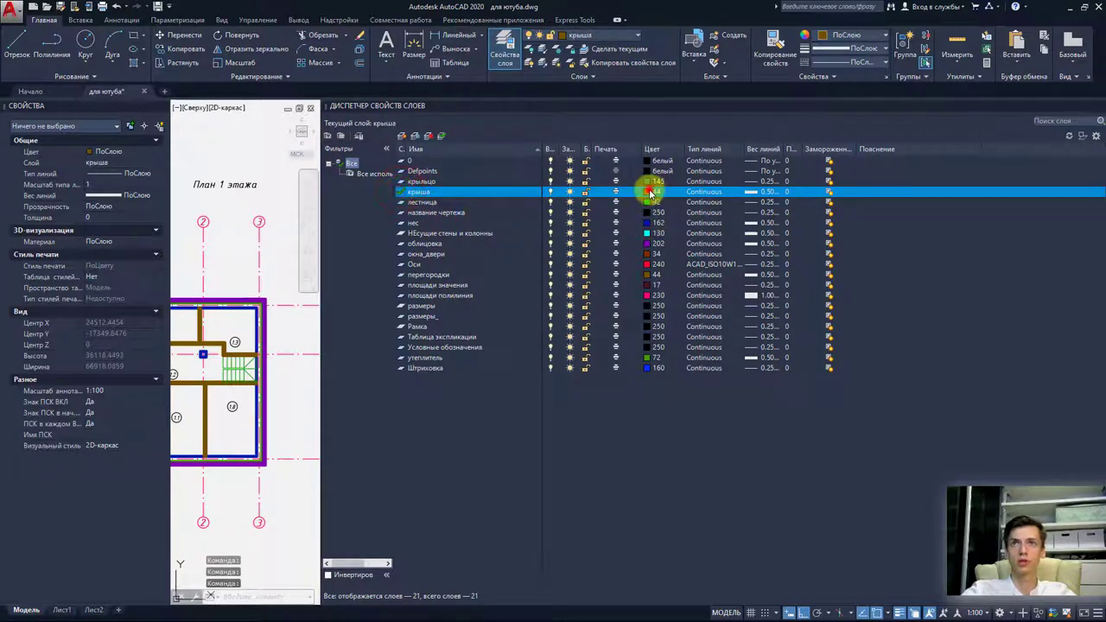
- Give крыша colour 181 and a 0.25 mm lineweight, then close Layer Properties
{"action": "left_click", "coordinate": [649, 192]}
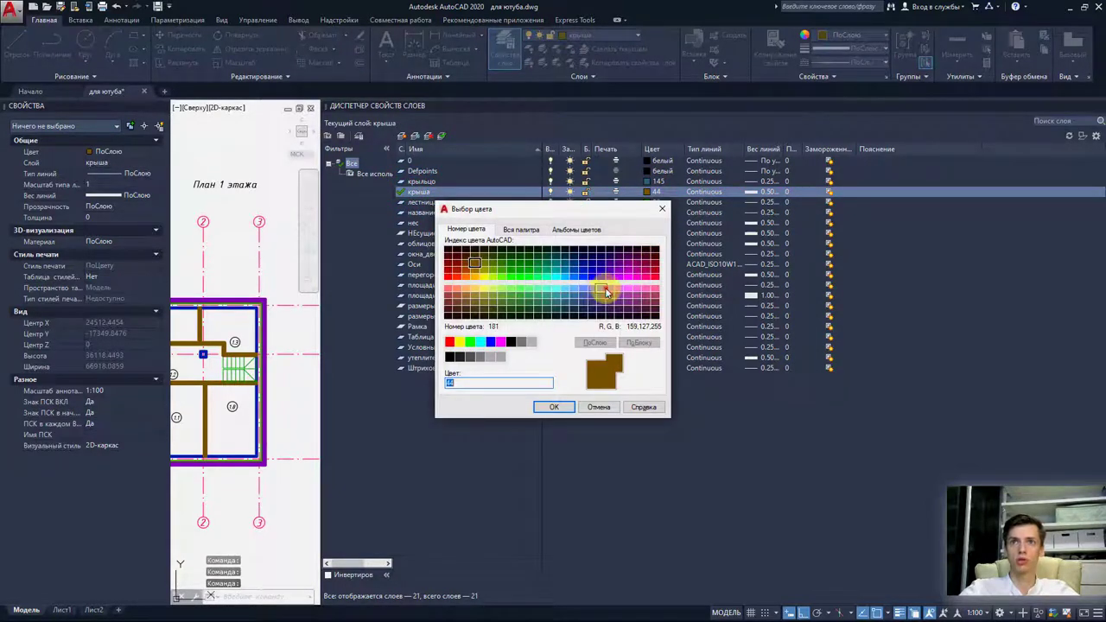
{"action": "left_click", "coordinate": [605, 290]}
{"action": "left_click", "coordinate": [560, 408]}
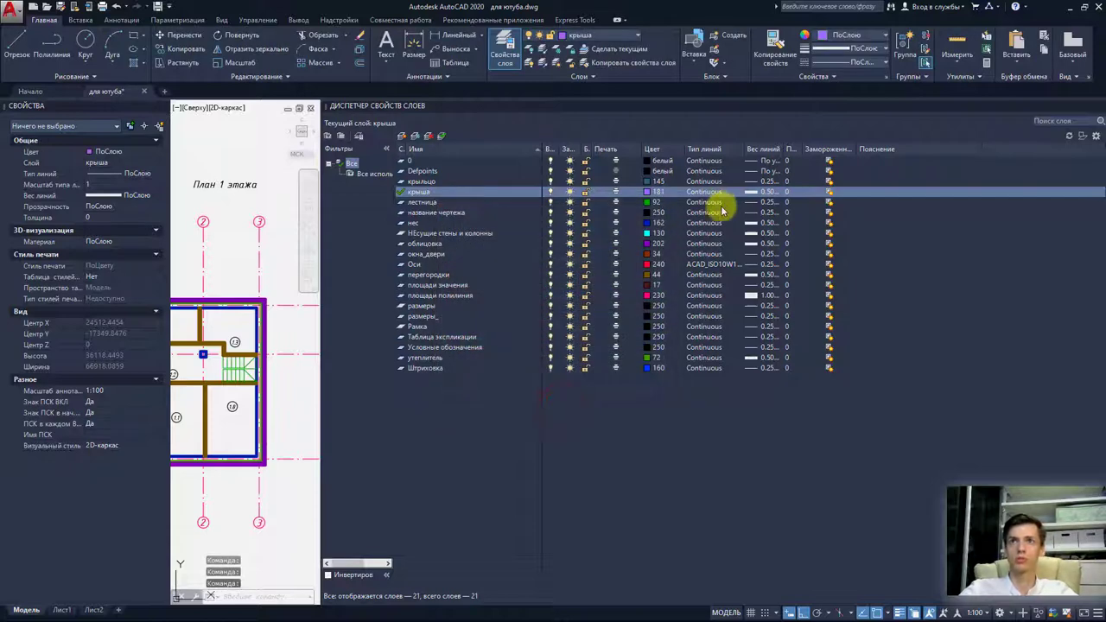
{"action": "left_click", "coordinate": [748, 194]}
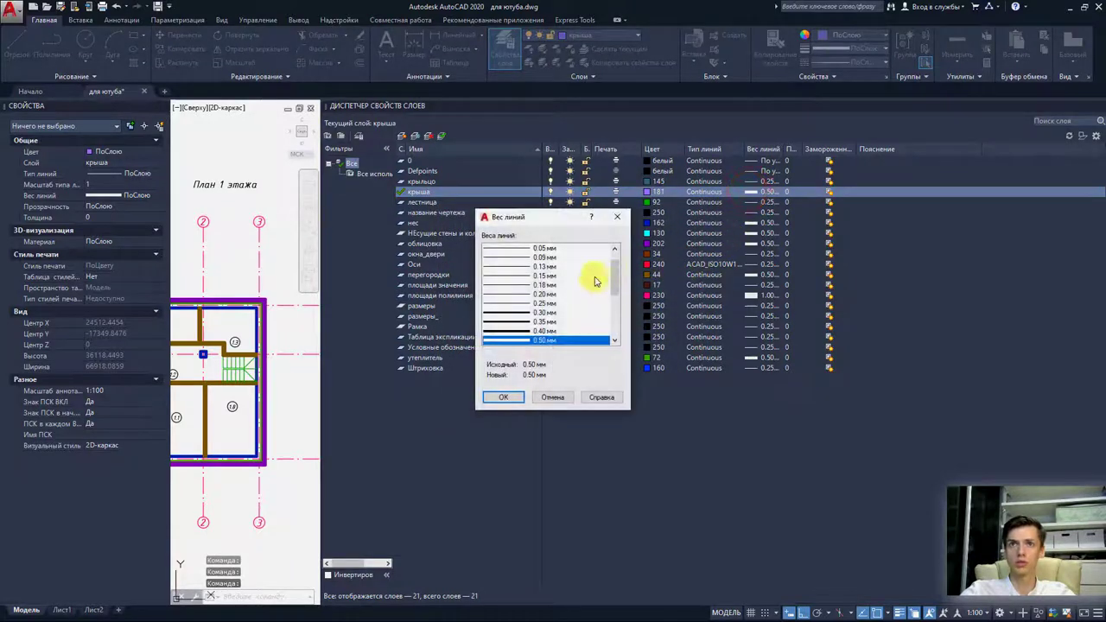
{"action": "left_click", "coordinate": [520, 304]}
{"action": "left_click", "coordinate": [506, 399]}
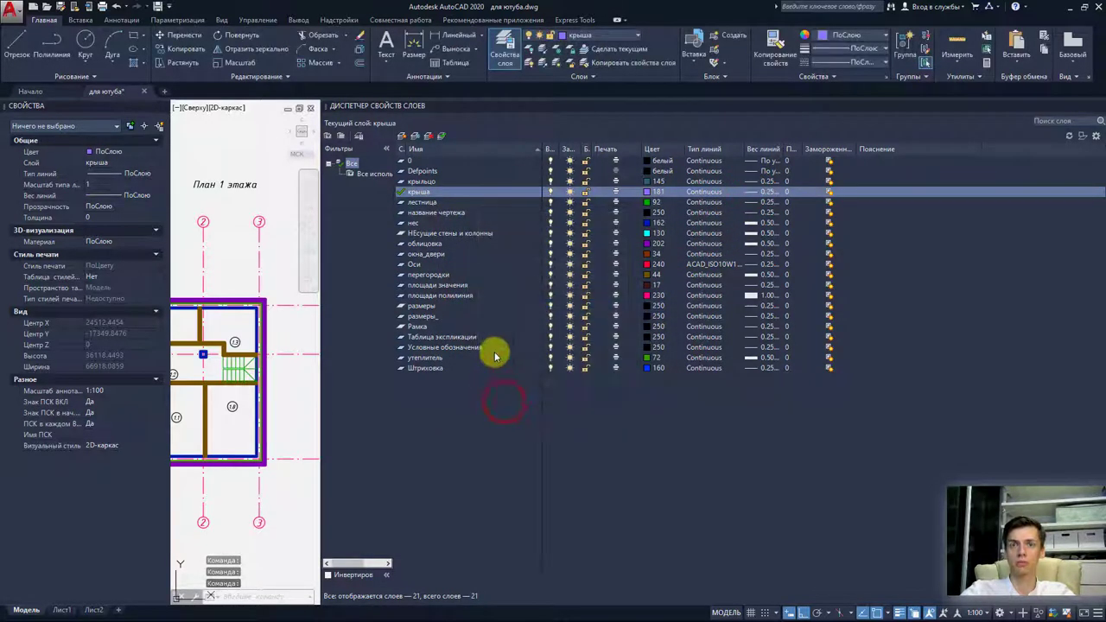
{"action": "left_click", "coordinate": [504, 59]}
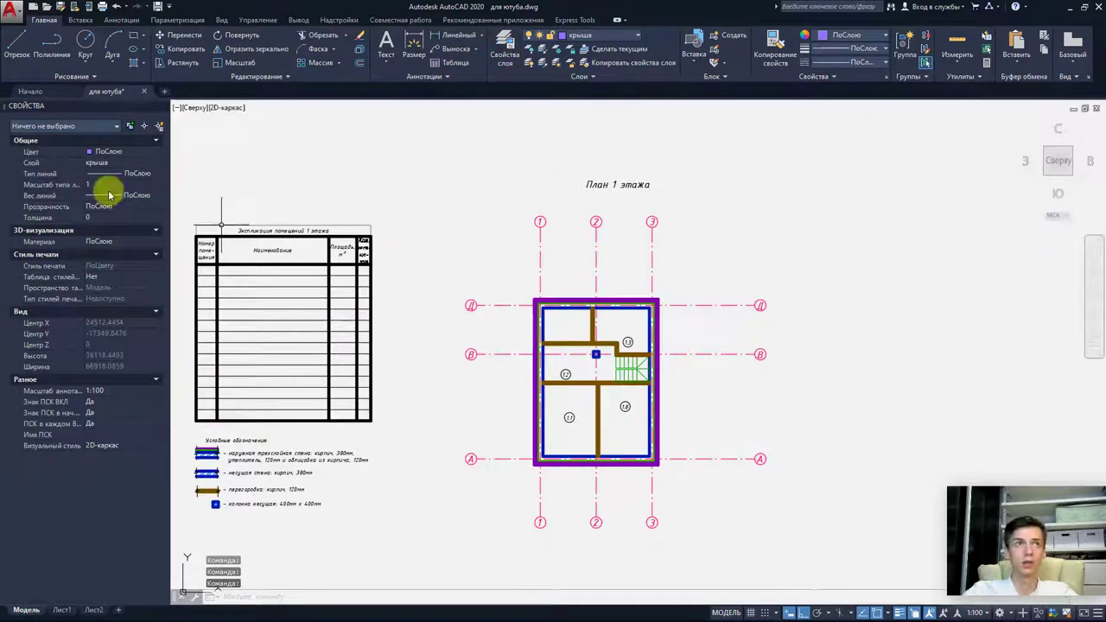
- Draw the 600-long roof line stub beside the right wall near axis Б
{"action": "left_click", "coordinate": [9, 56]}
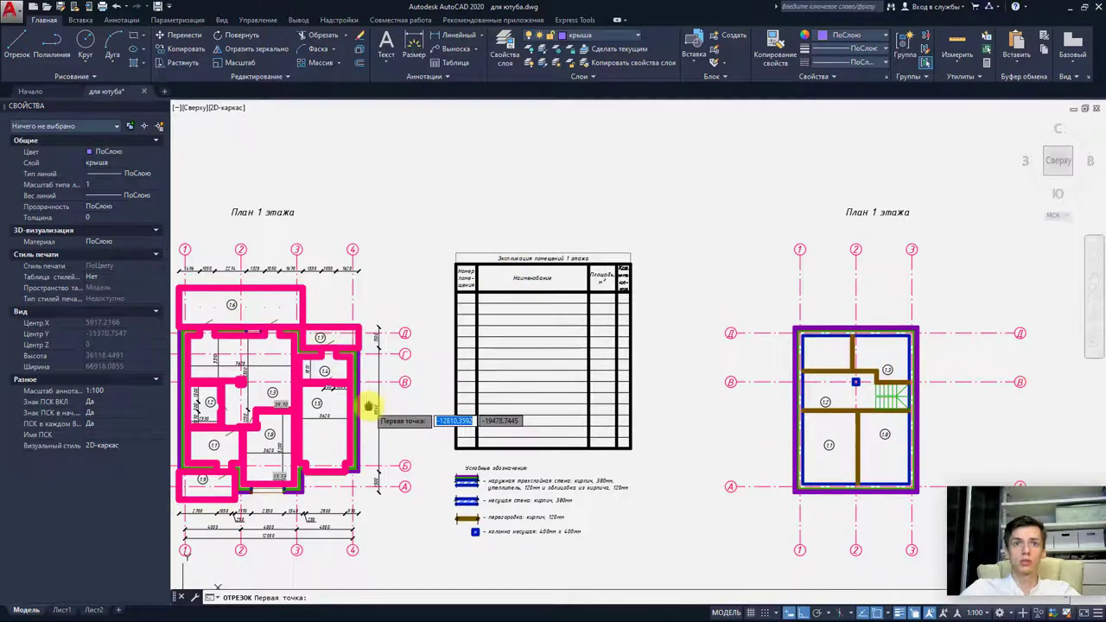
{"action": "scroll", "coordinate": [365, 402], "scroll_direction": "up", "scroll_amount": 2}
{"action": "scroll", "coordinate": [501, 383], "scroll_direction": "up", "scroll_amount": 4}
{"action": "scroll", "coordinate": [501, 456], "scroll_direction": "up", "scroll_amount": 2}
{"action": "scroll", "coordinate": [505, 458], "scroll_direction": "down", "scroll_amount": 3}
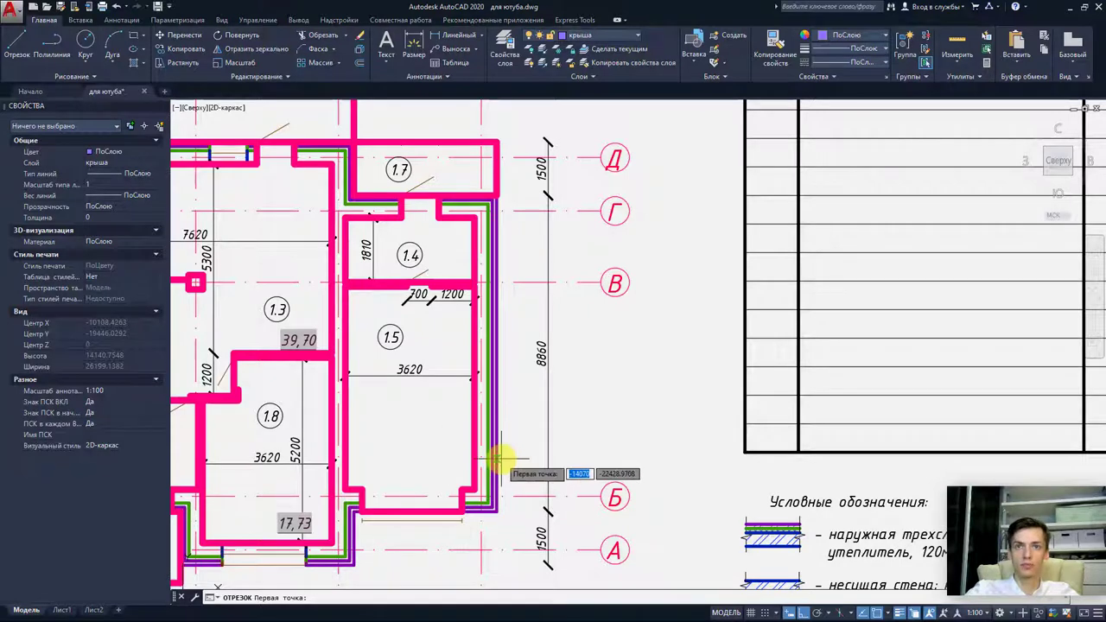
{"action": "scroll", "coordinate": [499, 461], "scroll_direction": "up", "scroll_amount": 2}
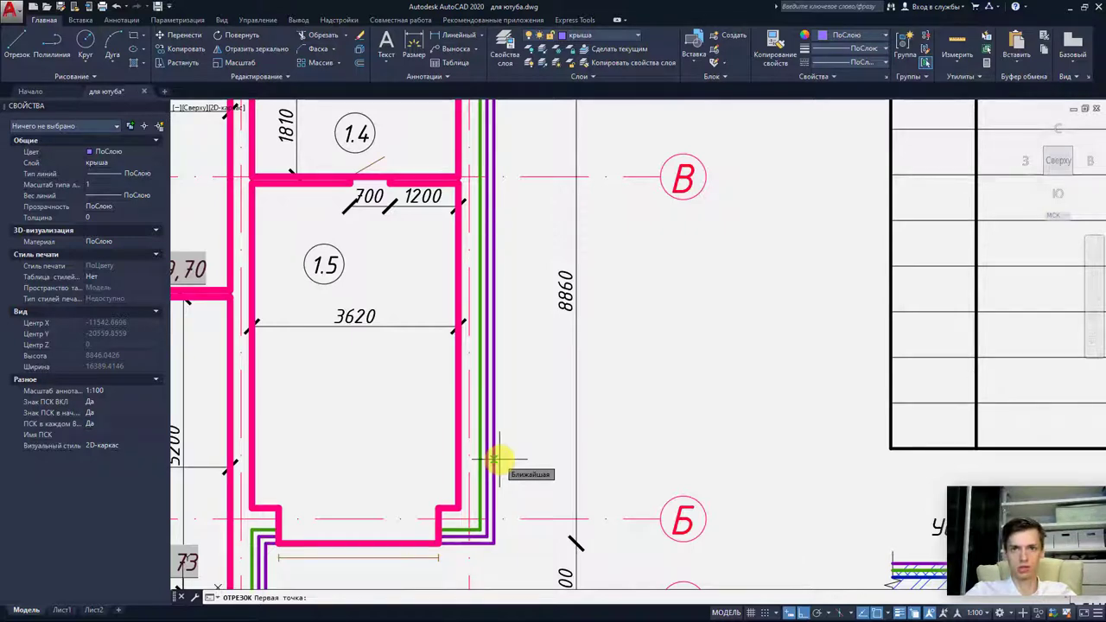
{"action": "left_click", "coordinate": [495, 459]}
{"action": "type", "text": "600"}
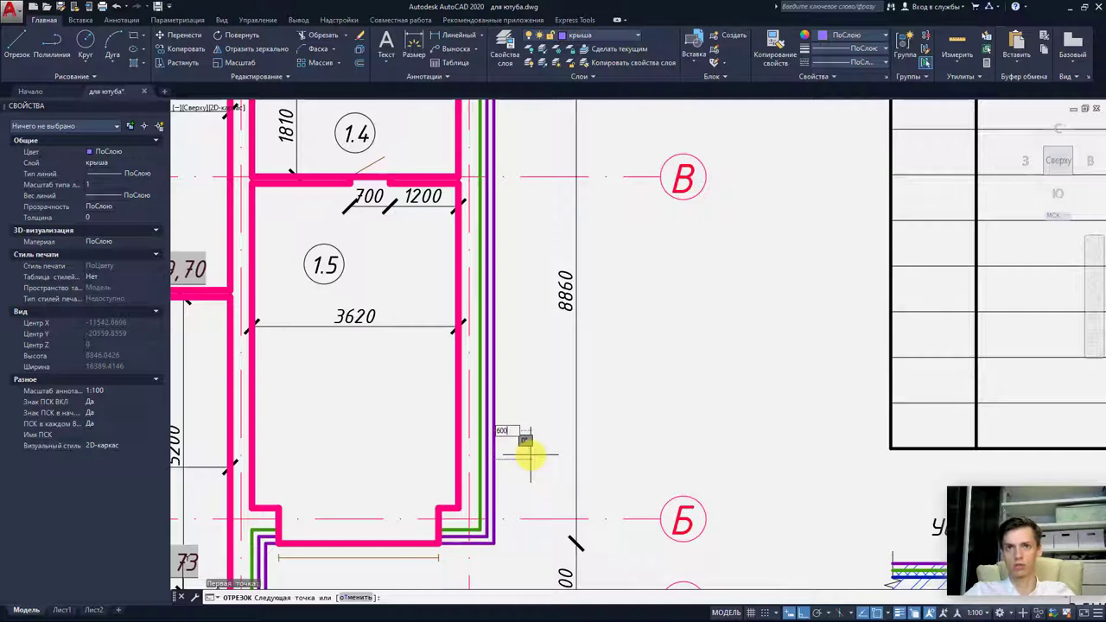
{"action": "key", "text": "Return"}
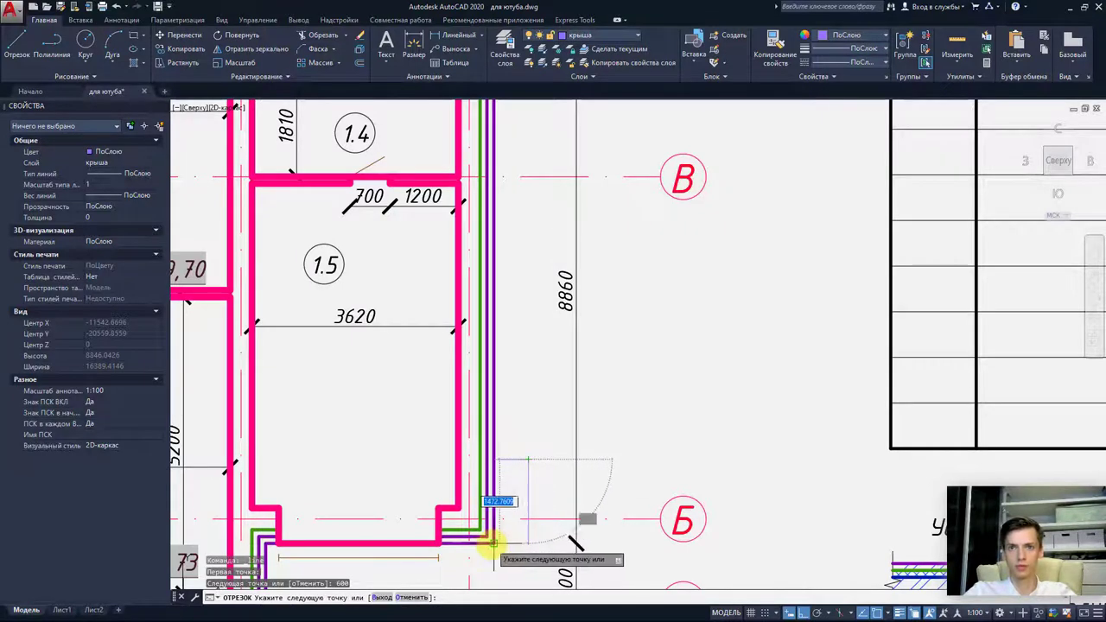
{"action": "left_click", "coordinate": [526, 542]}
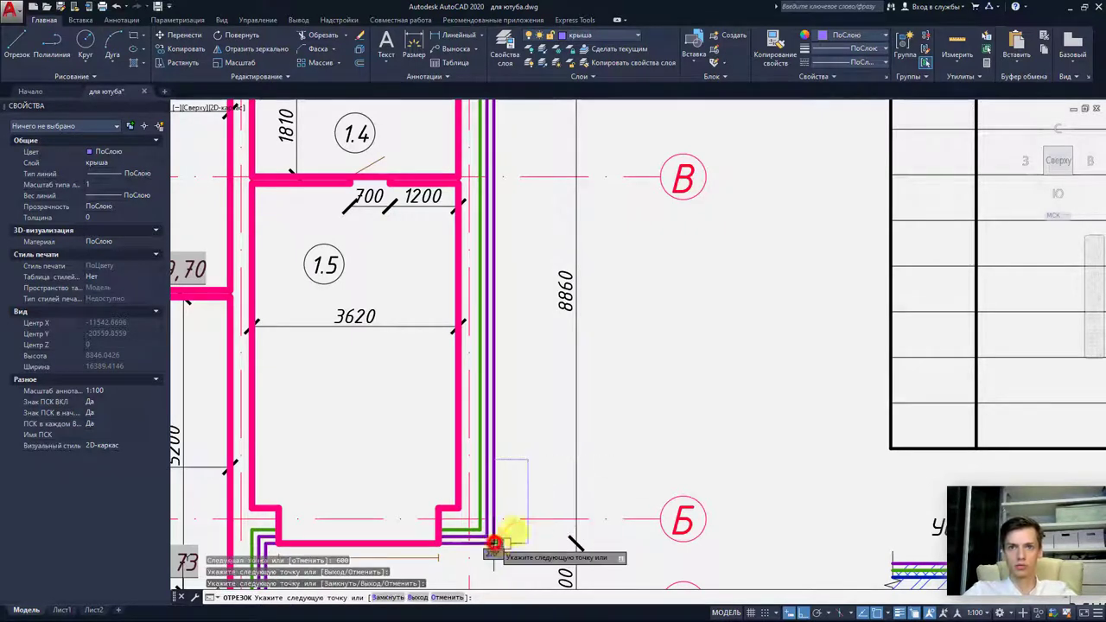
{"action": "left_click", "coordinate": [524, 469]}
{"action": "key", "text": "Escape"}
- Grip-stretch the vertical roof line up level with the upper wall corner
{"action": "left_click", "coordinate": [513, 463]}
{"action": "left_click", "coordinate": [511, 459]}
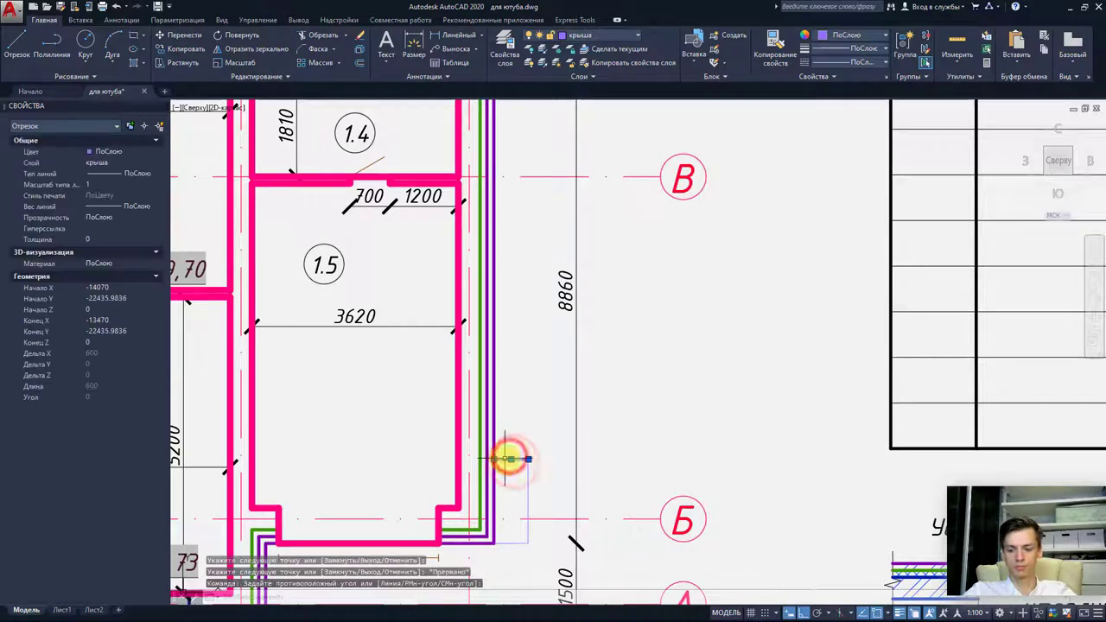
{"action": "left_click", "coordinate": [529, 476]}
{"action": "left_click", "coordinate": [526, 471]}
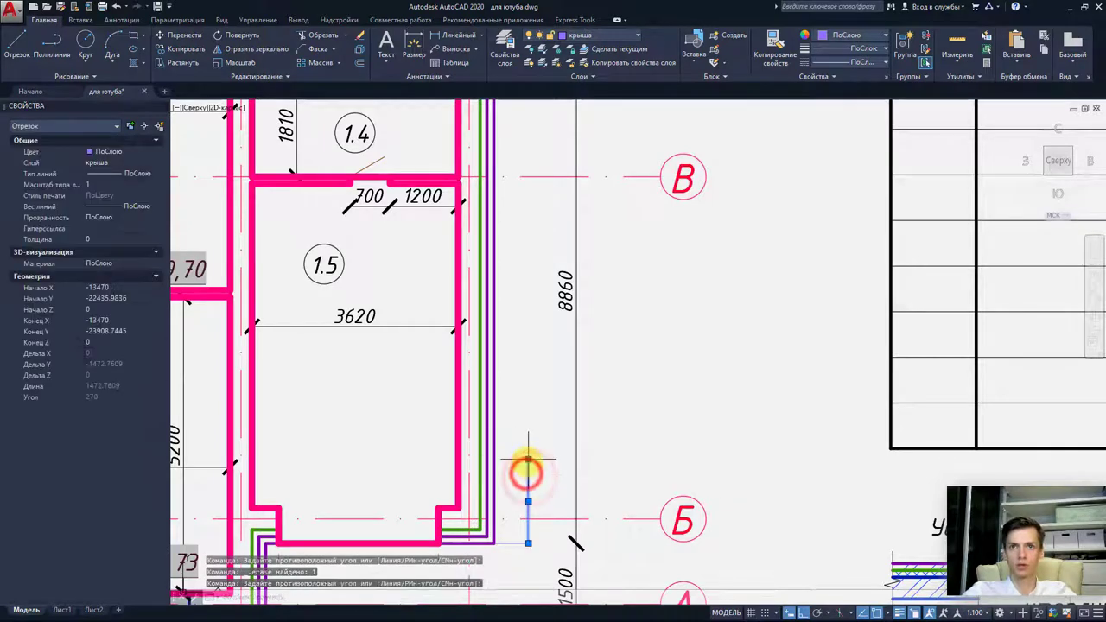
{"action": "left_click", "coordinate": [526, 462]}
{"action": "middle_click_drag", "start_coordinate": [501, 109], "coordinate": [500, 391]}
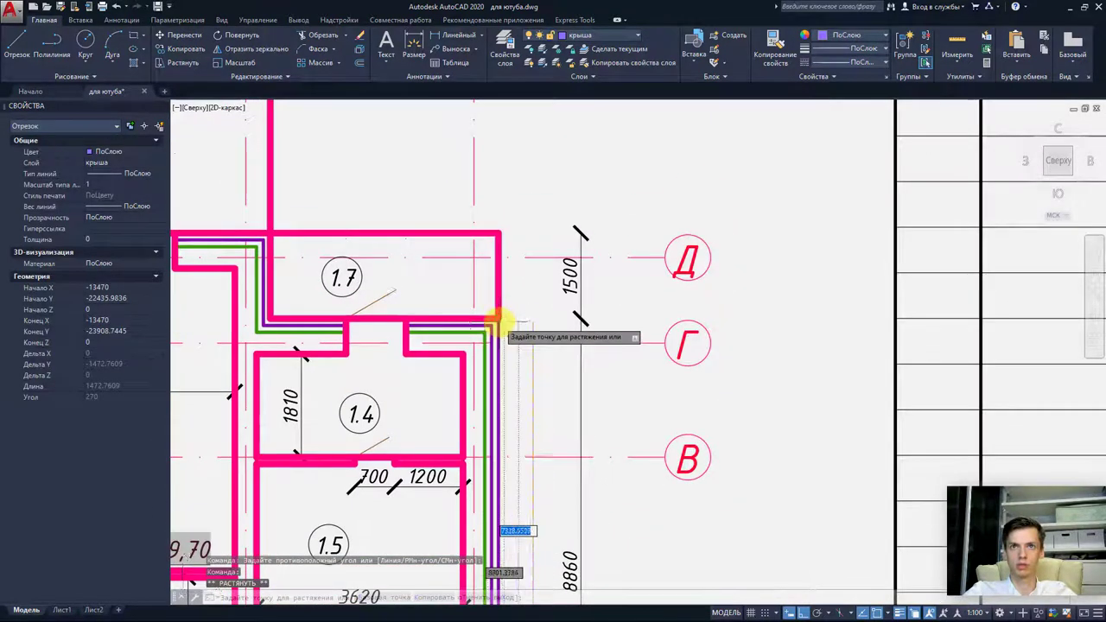
{"action": "scroll", "coordinate": [498, 322], "scroll_direction": "up", "scroll_amount": 4}
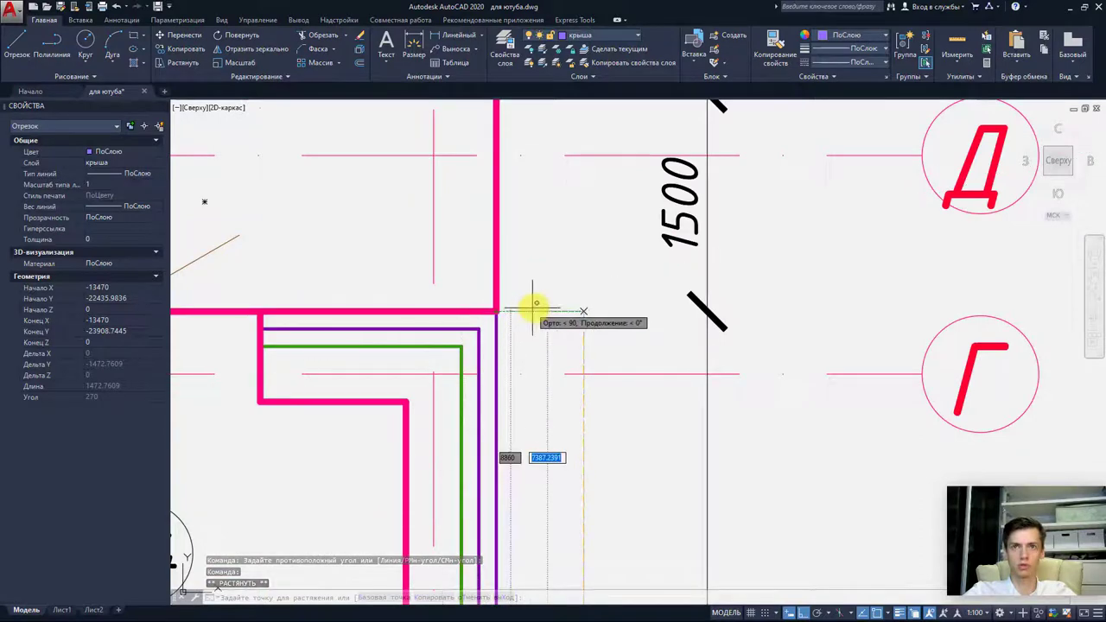
{"action": "left_click", "coordinate": [536, 309]}
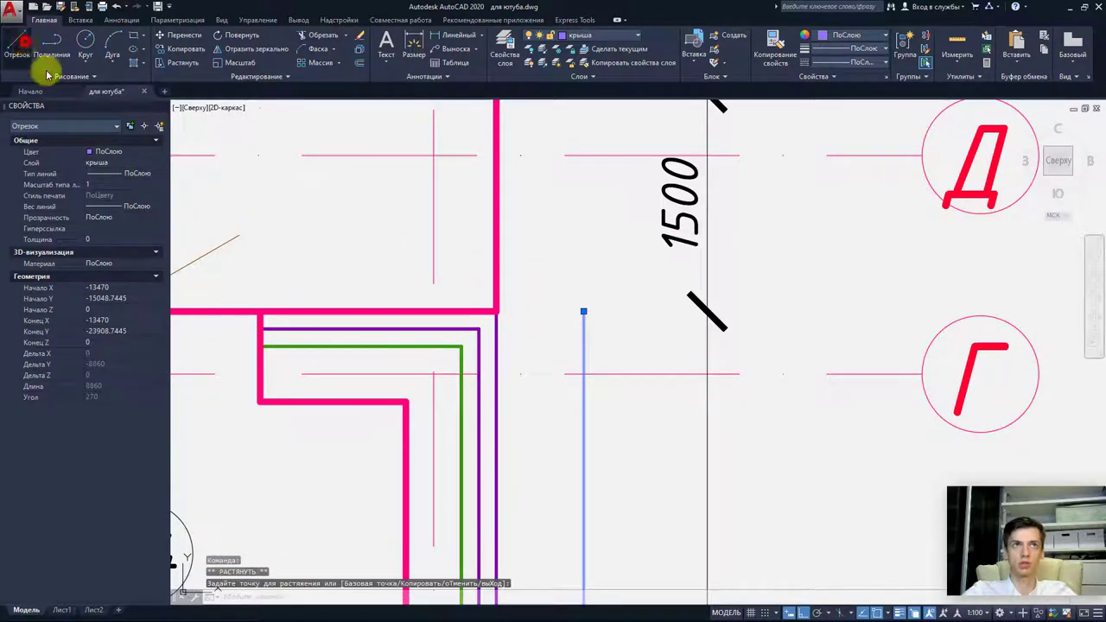
- Draw a connector line from the outline's top end to the wall corner
{"action": "left_click", "coordinate": [17, 41]}
{"action": "left_click", "coordinate": [576, 313]}
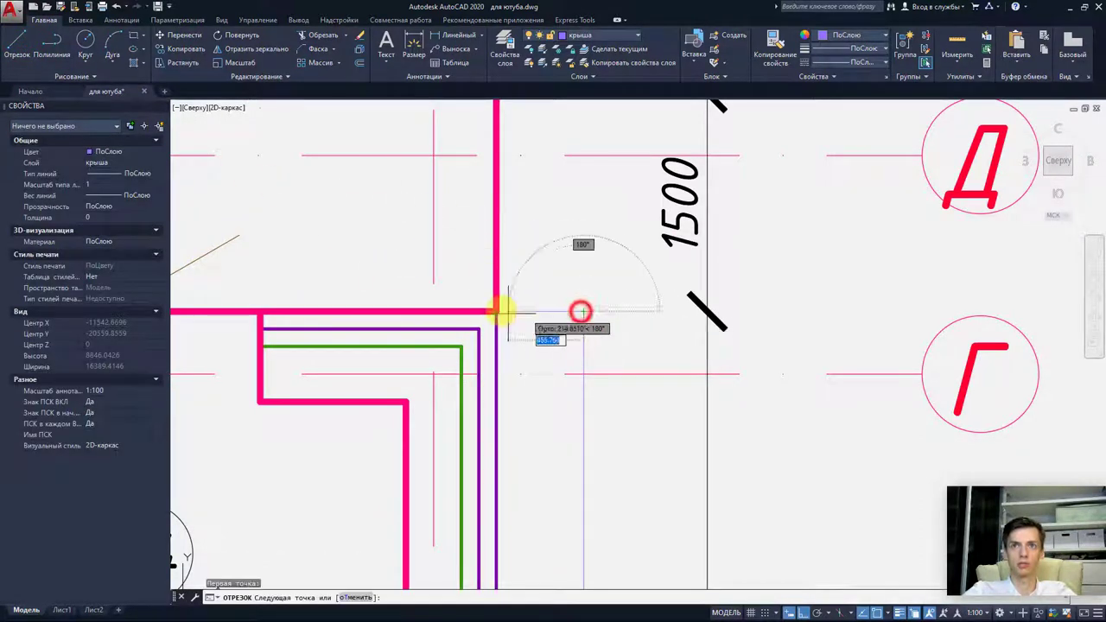
{"action": "left_click", "coordinate": [499, 310]}
{"action": "scroll", "coordinate": [549, 318], "scroll_direction": "down", "scroll_amount": 4}
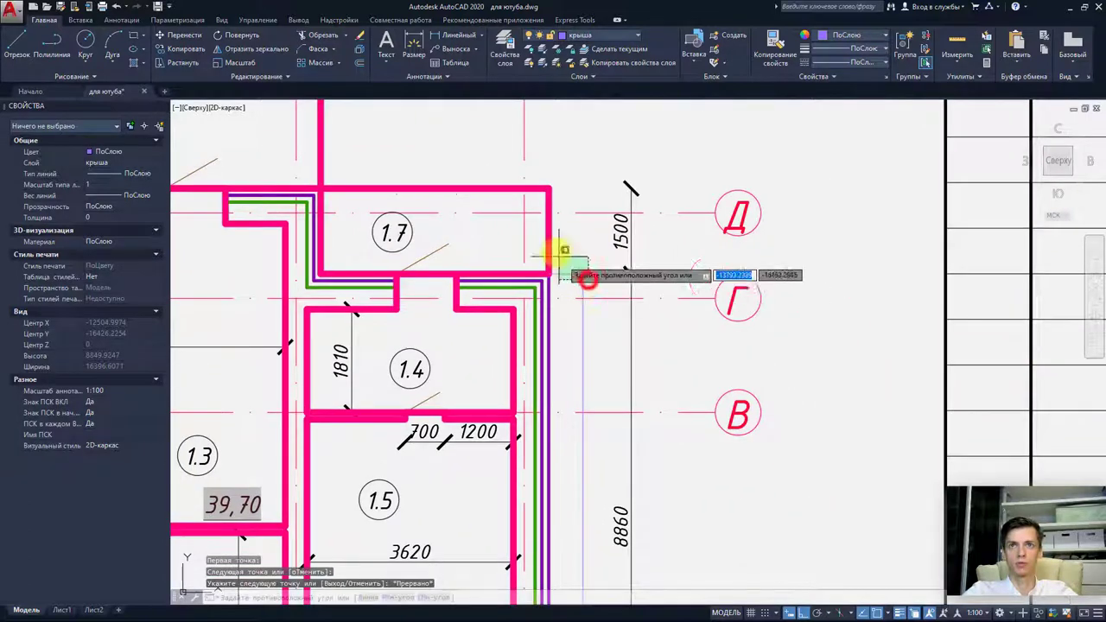
{"action": "key", "text": "Escape"}
- Select the roof outline's short bottom segment and launch Copy
{"action": "left_click_drag", "start_coordinate": [553, 254], "coordinate": [622, 204]}
{"action": "scroll", "coordinate": [591, 451], "scroll_direction": "up", "scroll_amount": 4}
{"action": "left_click", "coordinate": [594, 476]}
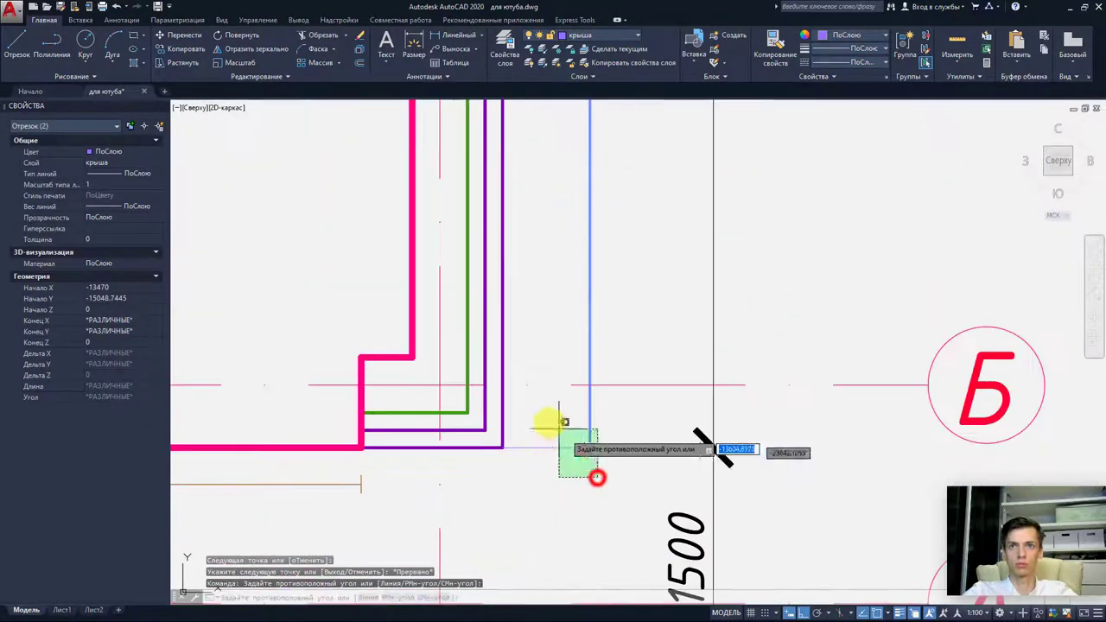
{"action": "left_click", "coordinate": [548, 423]}
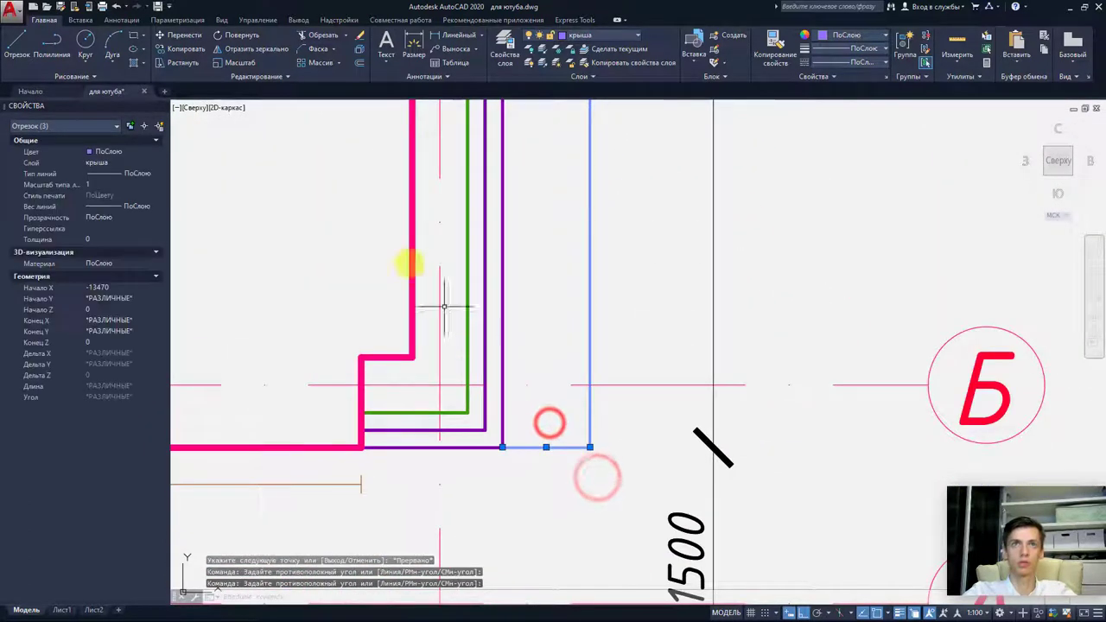
{"action": "left_click", "coordinate": [185, 50]}
{"action": "scroll", "coordinate": [531, 358], "scroll_direction": "down", "scroll_amount": 3}
- Cancel the copy and select all roof outline lines, including the top connector
{"action": "scroll", "coordinate": [526, 389], "scroll_direction": "down", "scroll_amount": 2}
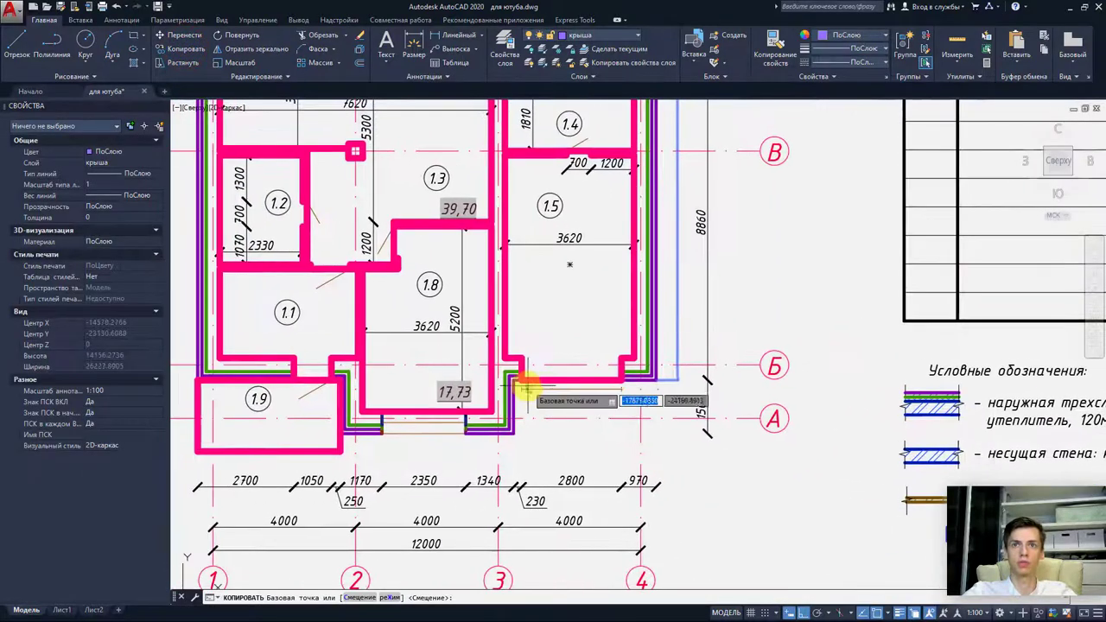
{"action": "scroll", "coordinate": [644, 381], "scroll_direction": "up", "scroll_amount": 5}
{"action": "key", "text": "Escape"}
{"action": "left_click", "coordinate": [626, 384]}
{"action": "left_click", "coordinate": [596, 358]}
{"action": "scroll", "coordinate": [634, 505], "scroll_direction": "up", "scroll_amount": 1}
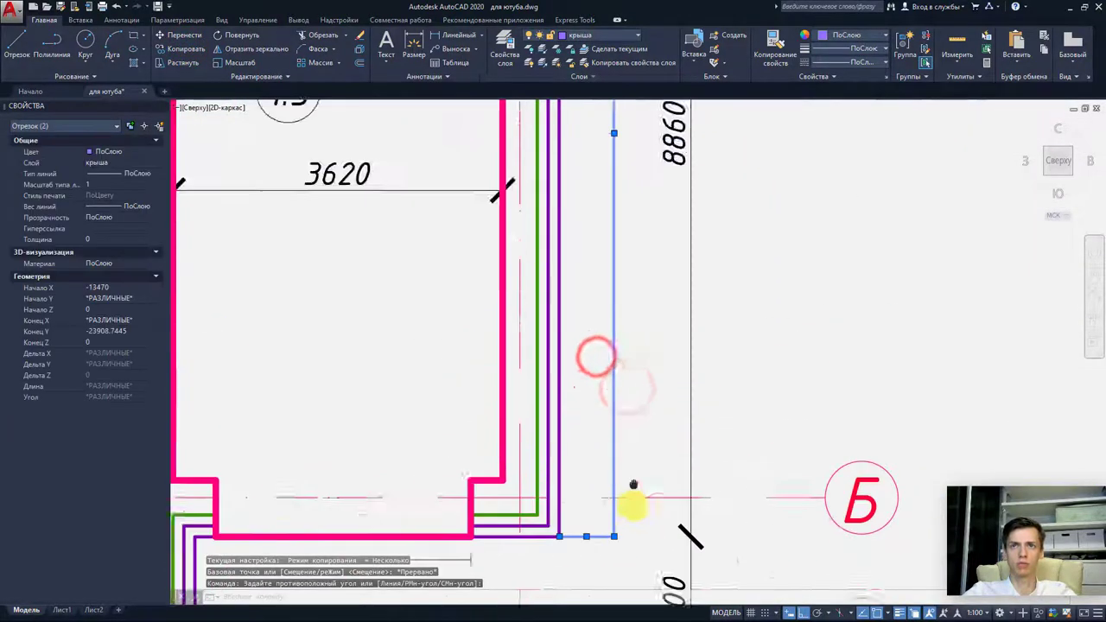
{"action": "scroll", "coordinate": [634, 505], "scroll_direction": "down", "scroll_amount": 3}
{"action": "scroll", "coordinate": [630, 234], "scroll_direction": "up", "scroll_amount": 3}
{"action": "left_click", "coordinate": [619, 179]}
{"action": "left_click", "coordinate": [593, 153]}
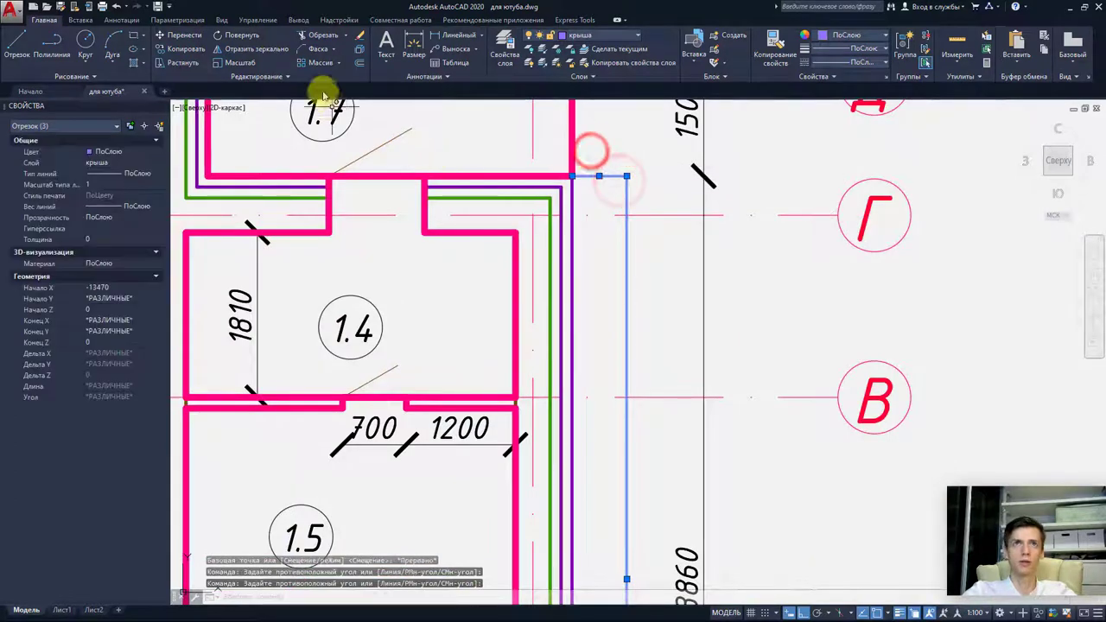
- Move the outline from the wall point at axis В to the matching point on the staircase plan
{"action": "left_click", "coordinate": [181, 37]}
{"action": "scroll", "coordinate": [388, 227], "scroll_direction": "down", "scroll_amount": 3}
{"action": "scroll", "coordinate": [467, 307], "scroll_direction": "up", "scroll_amount": 3}
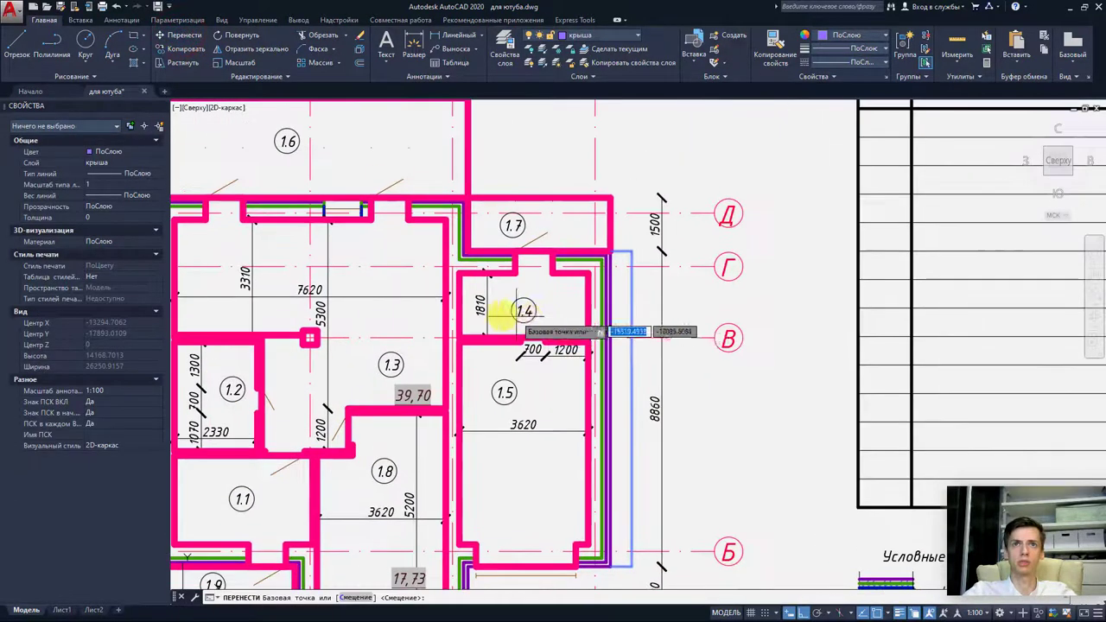
{"action": "scroll", "coordinate": [497, 316], "scroll_direction": "down", "scroll_amount": 3}
{"action": "scroll", "coordinate": [488, 316], "scroll_direction": "up", "scroll_amount": 1}
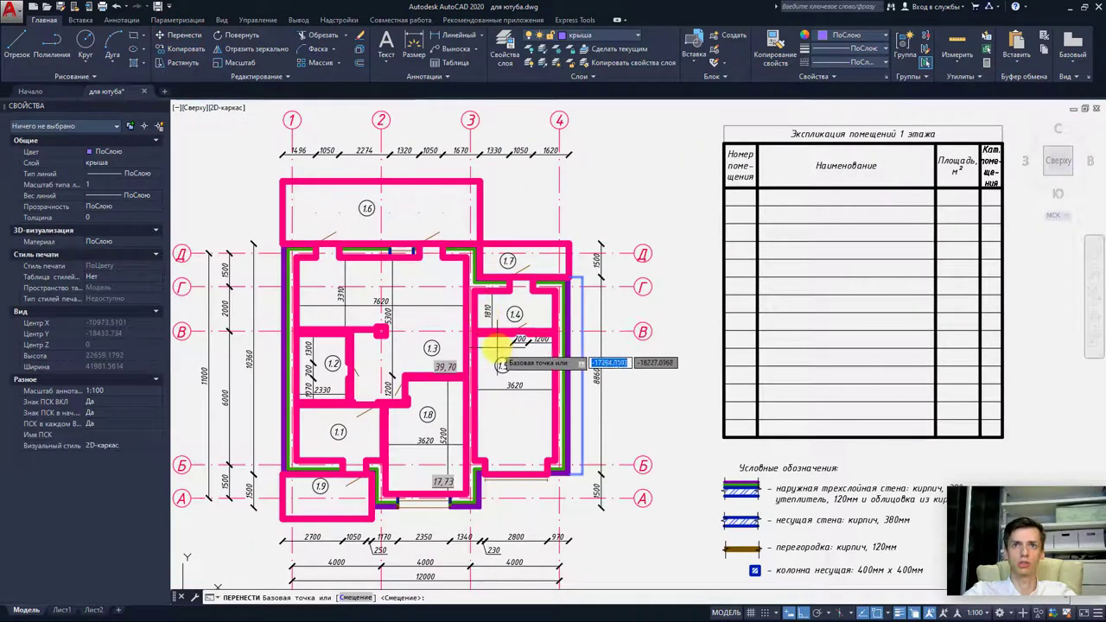
{"action": "scroll", "coordinate": [458, 315], "scroll_direction": "up", "scroll_amount": 4}
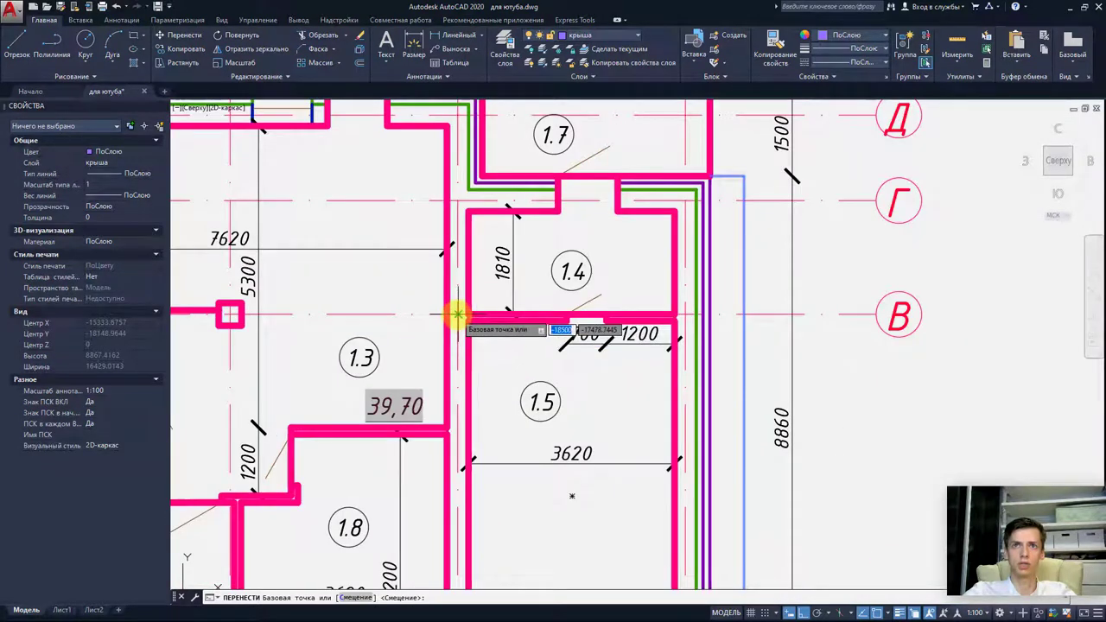
{"action": "left_click", "coordinate": [458, 314]}
{"action": "scroll", "coordinate": [766, 346], "scroll_direction": "down", "scroll_amount": 3}
{"action": "middle_click_drag", "start_coordinate": [766, 345], "coordinate": [617, 334]}
{"action": "scroll", "coordinate": [669, 335], "scroll_direction": "up", "scroll_amount": 3}
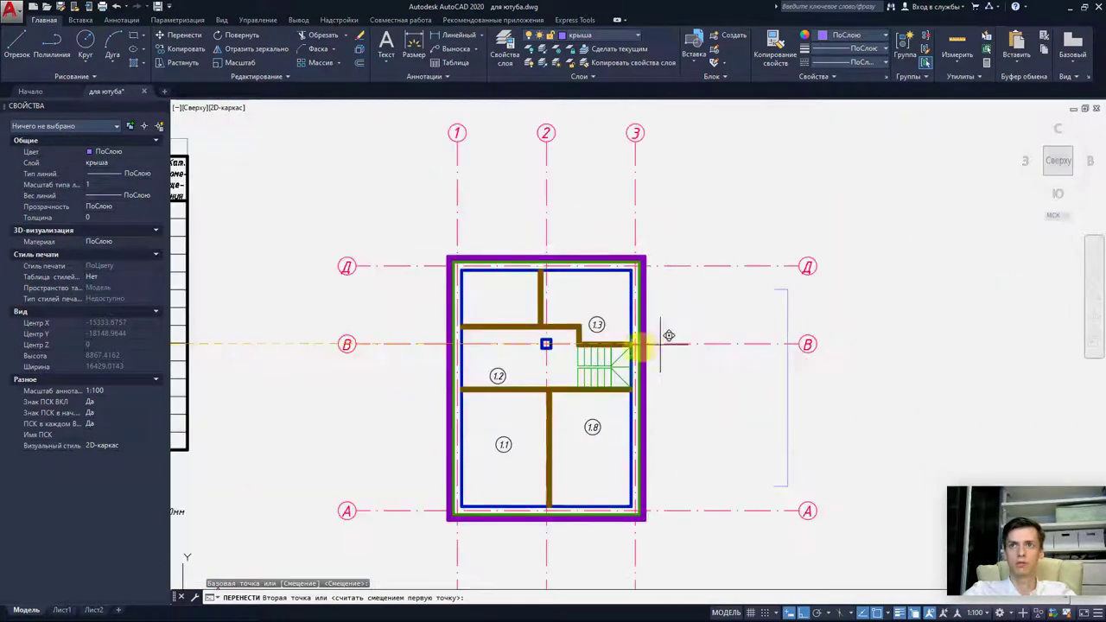
{"action": "scroll", "coordinate": [637, 344], "scroll_direction": "up", "scroll_amount": 2}
{"action": "left_click", "coordinate": [635, 339]}
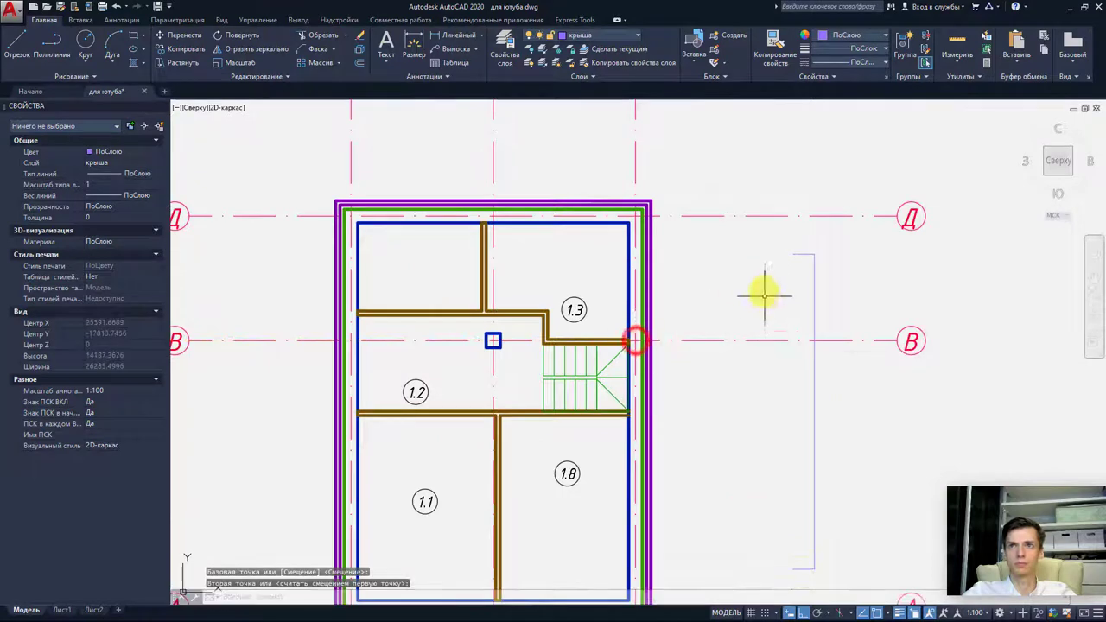
{"action": "key", "text": "Escape"}
- Stretch the top line to 4600 and the bottom line to meet the wall
{"action": "left_click", "coordinate": [799, 253]}
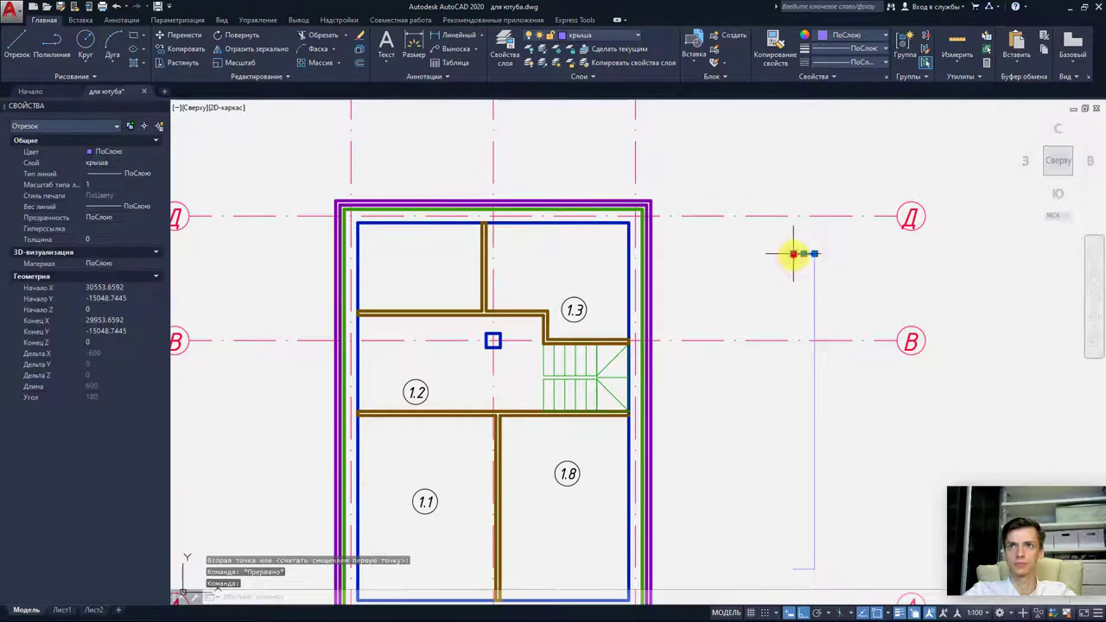
{"action": "left_click", "coordinate": [793, 253]}
{"action": "left_click", "coordinate": [648, 253]}
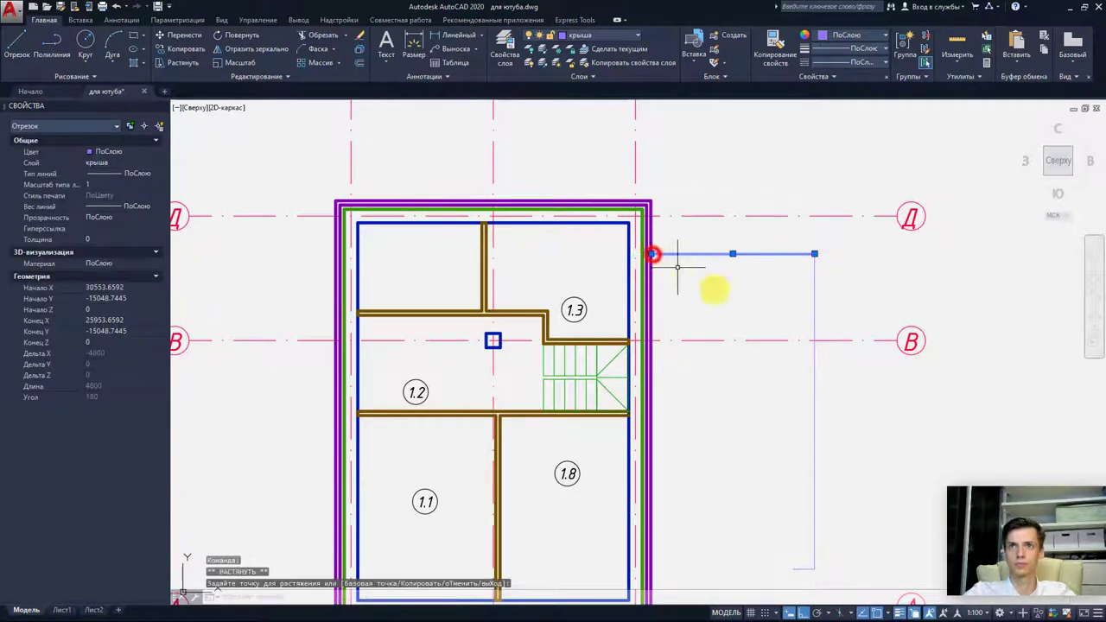
{"action": "middle_click_drag", "start_coordinate": [711, 288], "coordinate": [698, 229]}
{"action": "left_click", "coordinate": [739, 451]}
{"action": "left_click", "coordinate": [738, 458]}
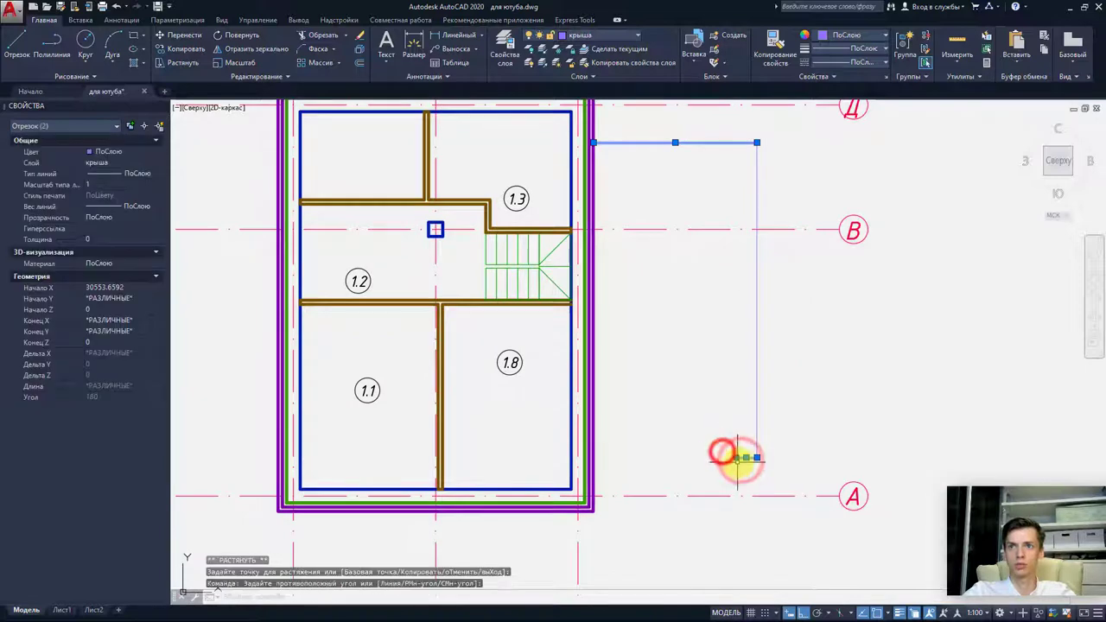
{"action": "left_click", "coordinate": [595, 458]}
{"action": "key", "text": "Escape"}
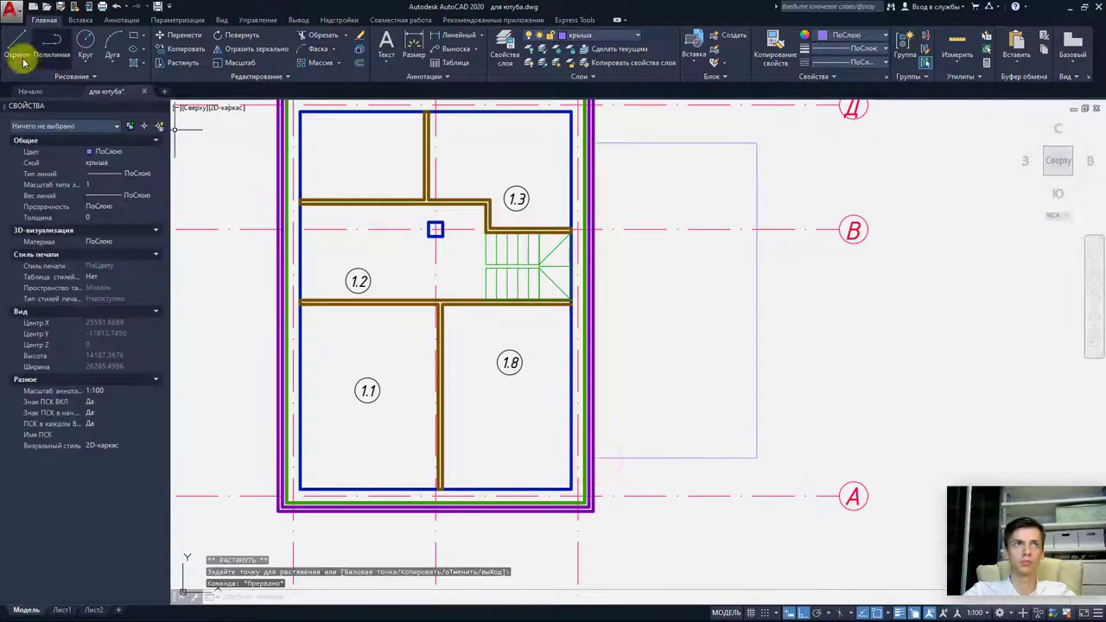
- Draw a vertical line from the outline's bottom end up to its top
{"action": "left_click", "coordinate": [17, 47]}
{"action": "left_click", "coordinate": [594, 458]}
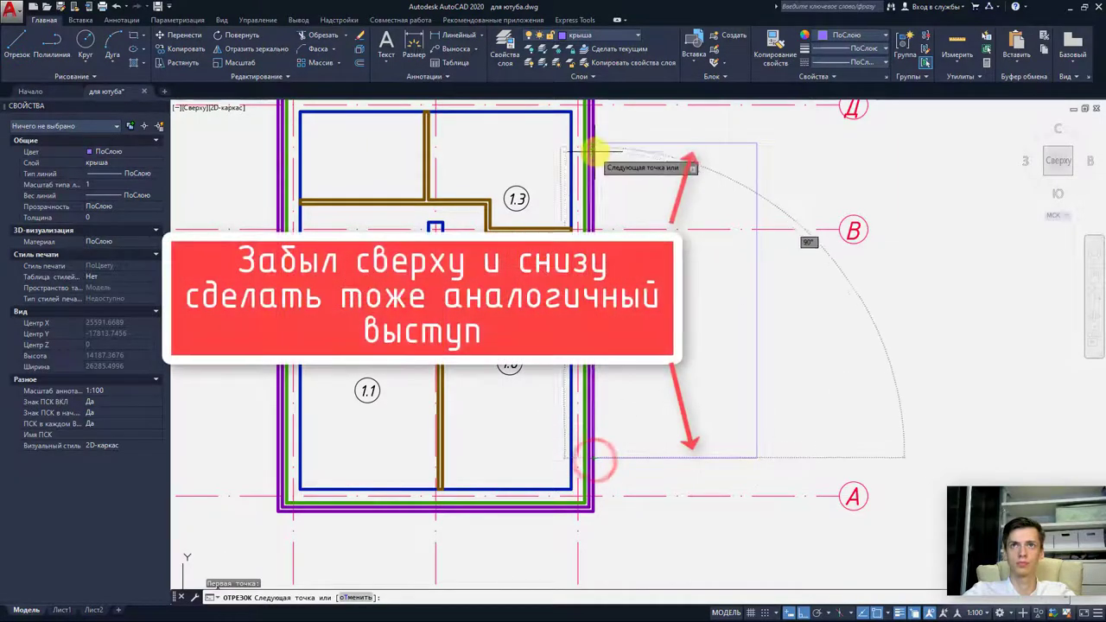
{"action": "left_click", "coordinate": [595, 143]}
{"action": "key", "text": "Escape"}
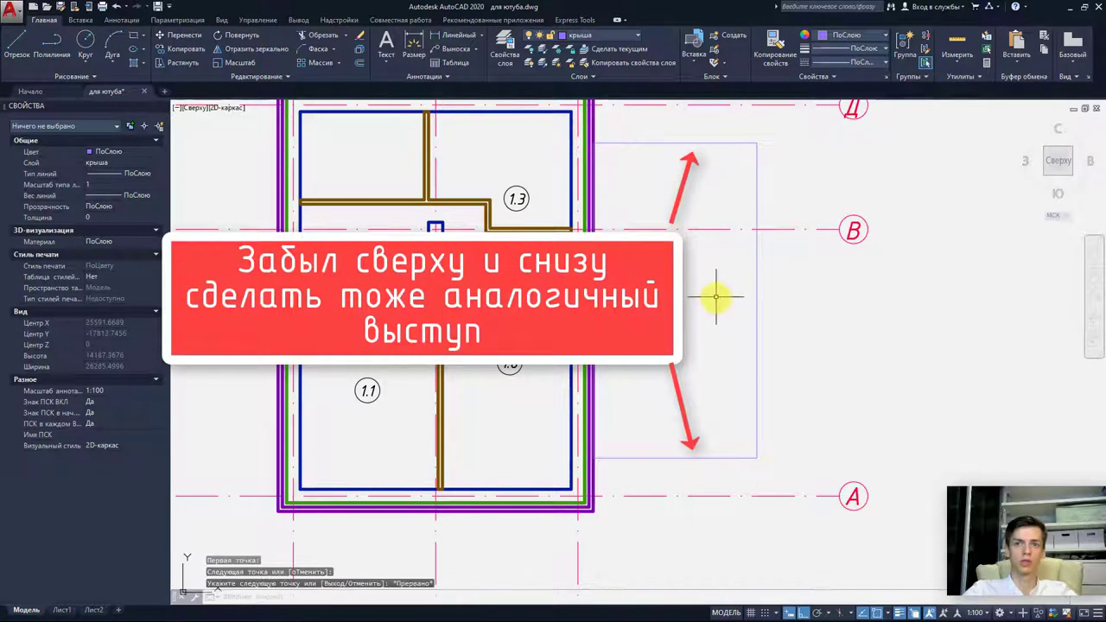
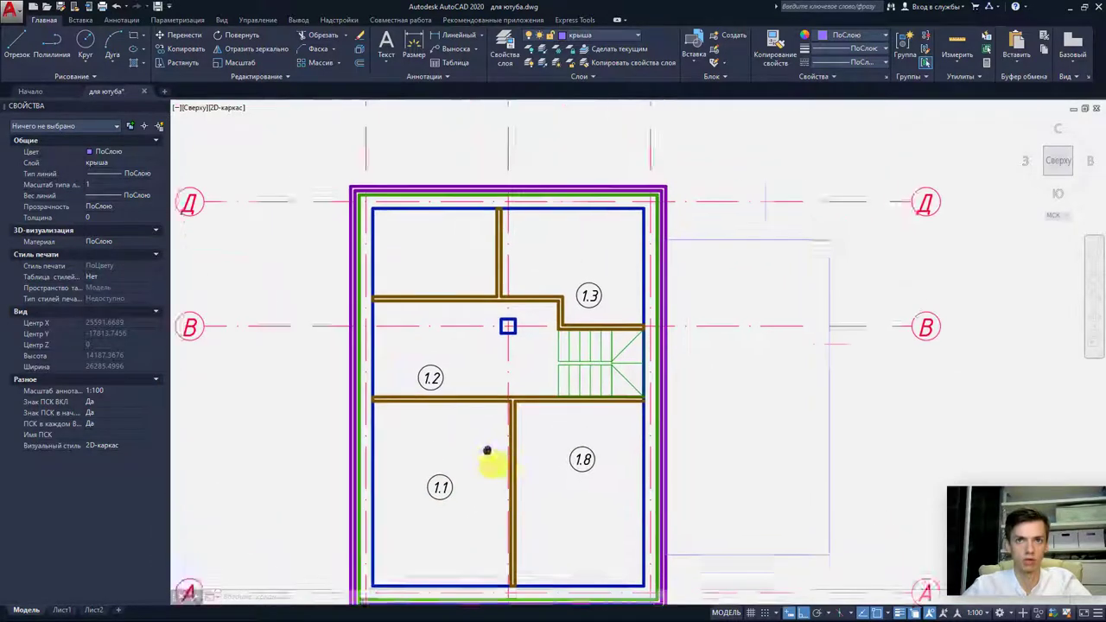
- Draw a rectangle for the house walls beside the first-floor plan
{"action": "middle_click_drag", "start_coordinate": [628, 304], "coordinate": [510, 300]}
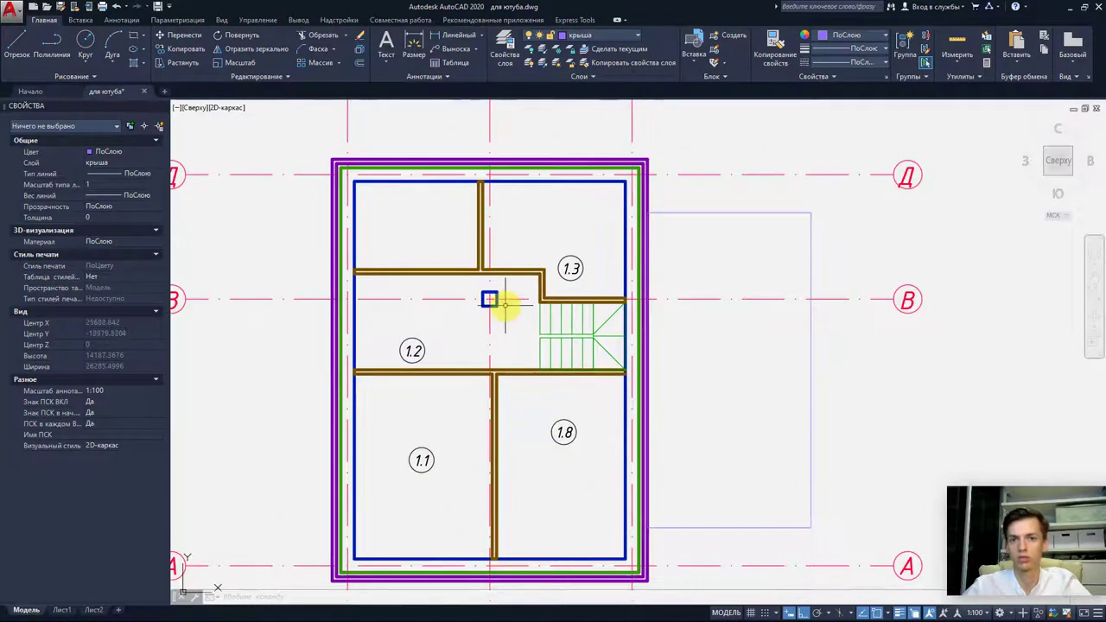
{"action": "left_click", "coordinate": [16, 43]}
{"action": "left_click", "coordinate": [136, 39]}
{"action": "scroll", "coordinate": [494, 277], "scroll_direction": "down", "scroll_amount": 5}
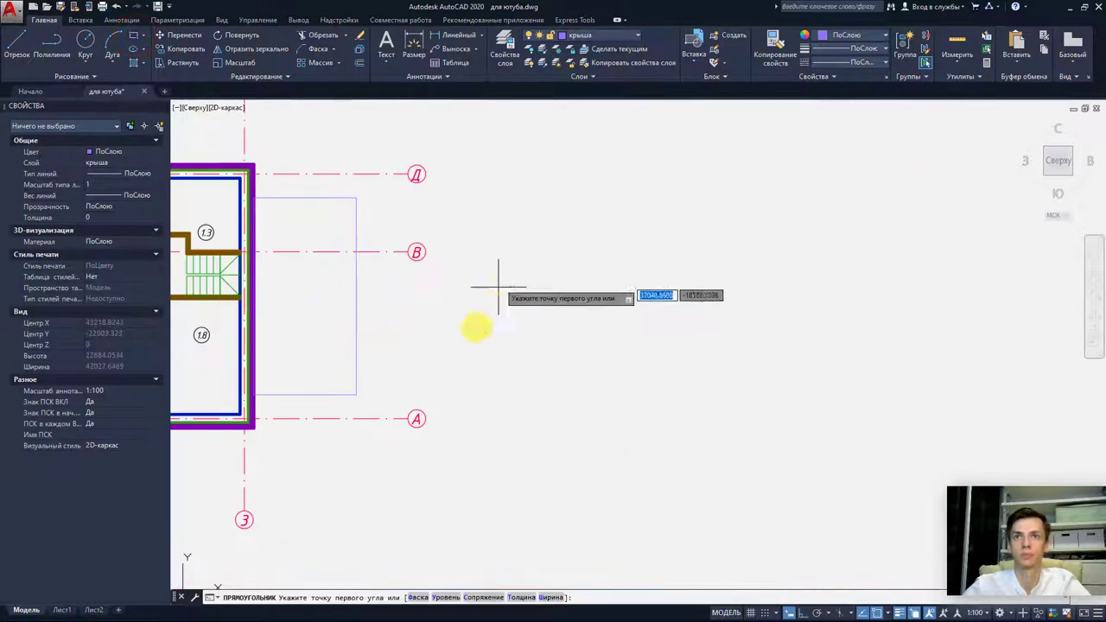
{"action": "left_click", "coordinate": [550, 427]}
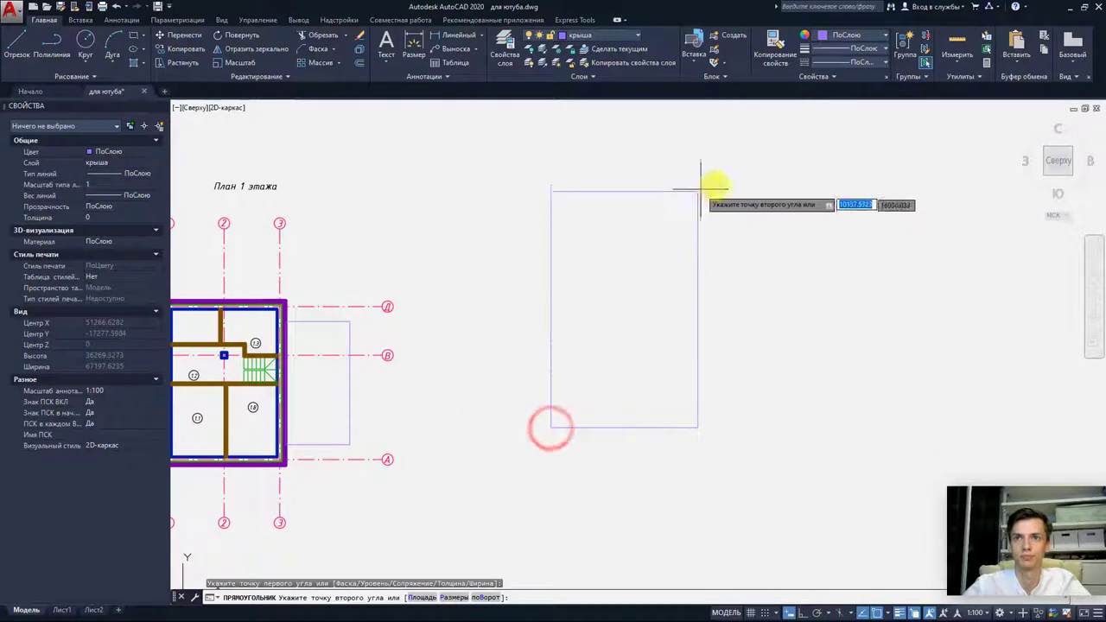
{"action": "left_click", "coordinate": [759, 187]}
- Draw a triangular roof of three lines above the rectangle with polar tracking on
{"action": "left_click", "coordinate": [18, 41]}
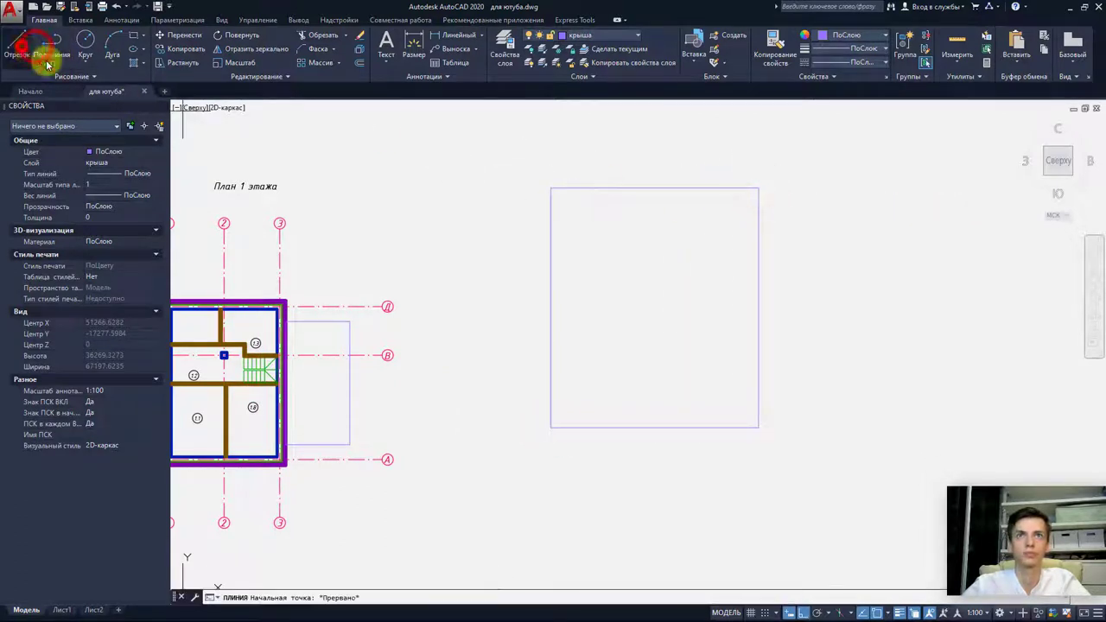
{"action": "left_click", "coordinate": [641, 110]}
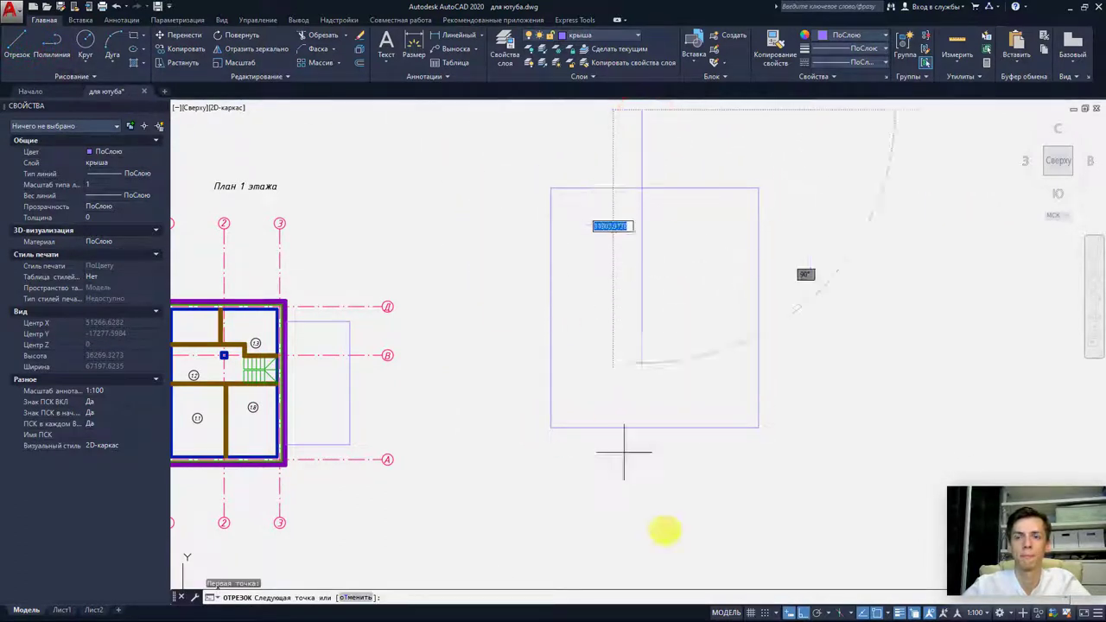
{"action": "left_click", "coordinate": [816, 613]}
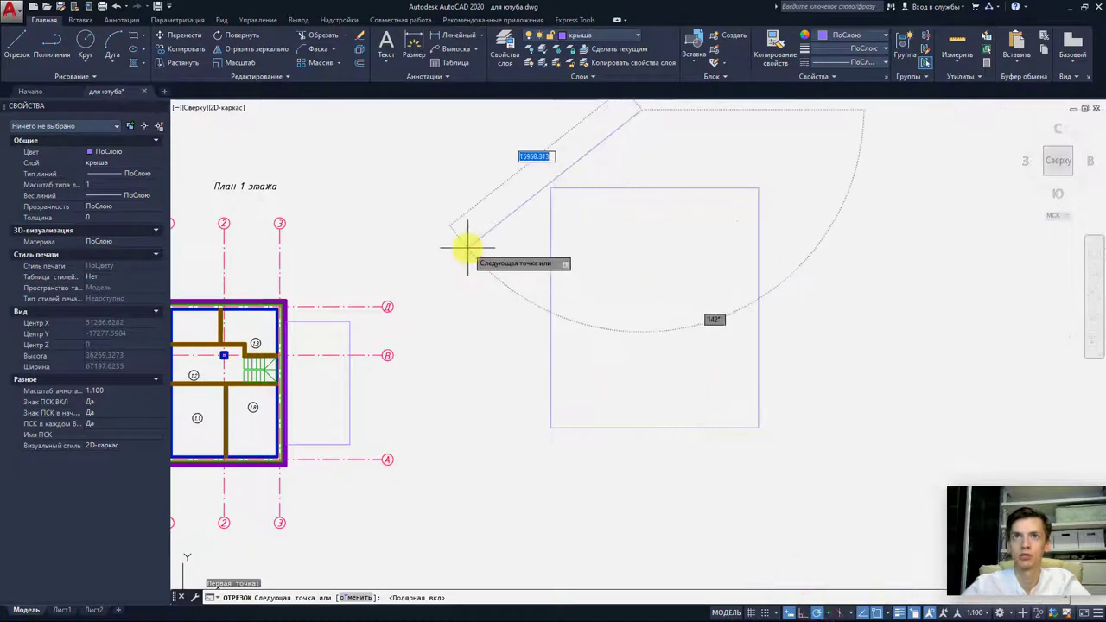
{"action": "left_click", "coordinate": [501, 291]}
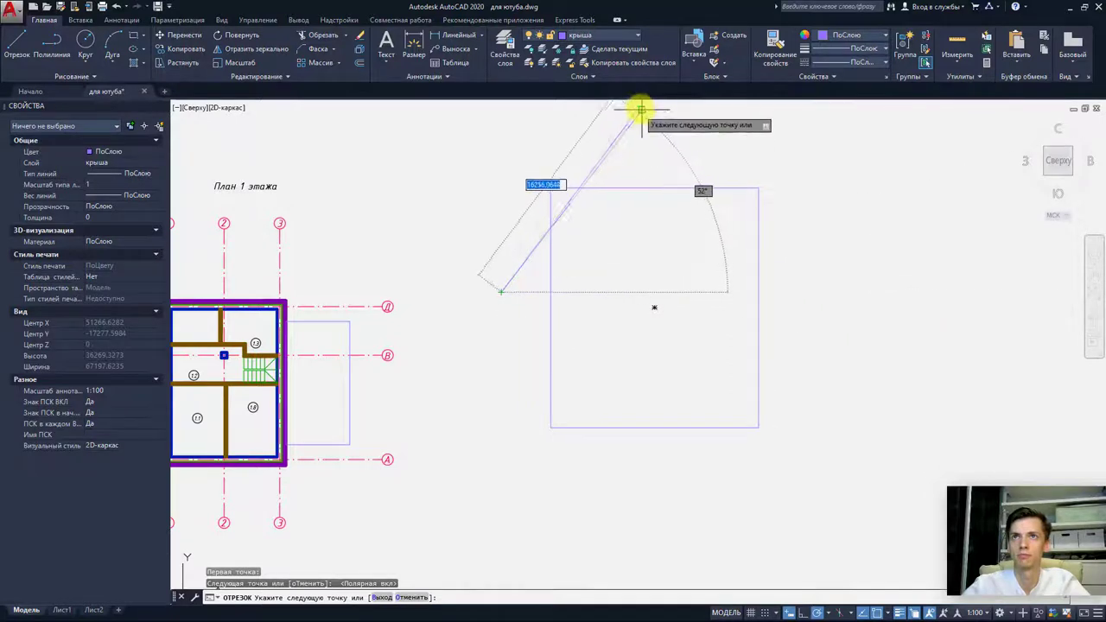
{"action": "left_click", "coordinate": [811, 292]}
{"action": "left_click", "coordinate": [641, 110]}
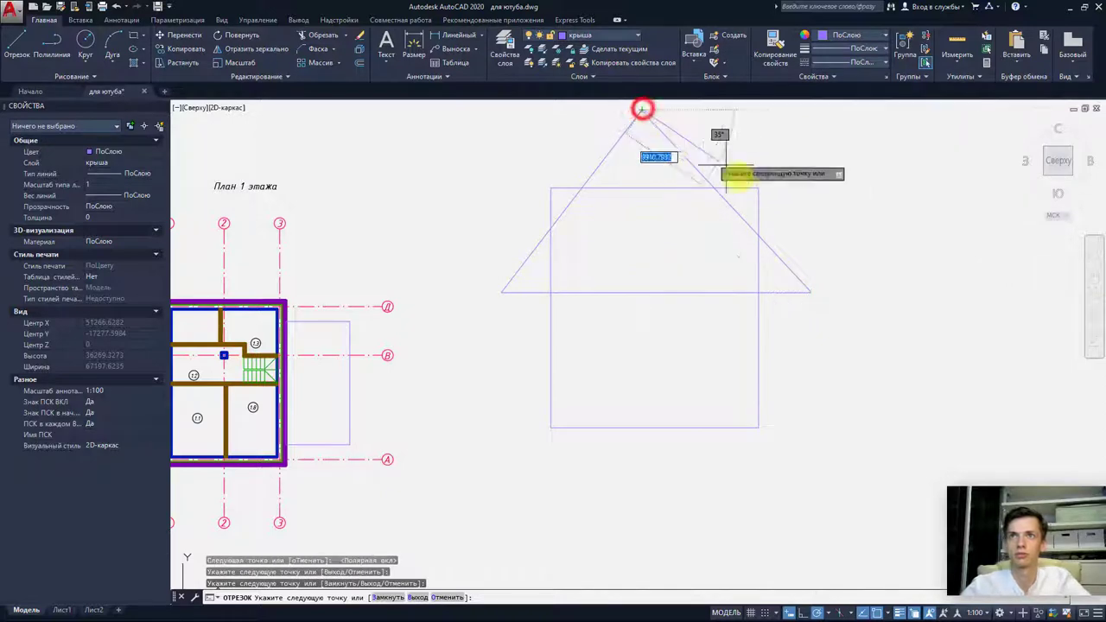
{"action": "key", "text": "Escape"}
{"action": "key", "text": "Escape"}
- Select all the house lines to serve as trim edges
{"action": "left_click", "coordinate": [825, 340]}
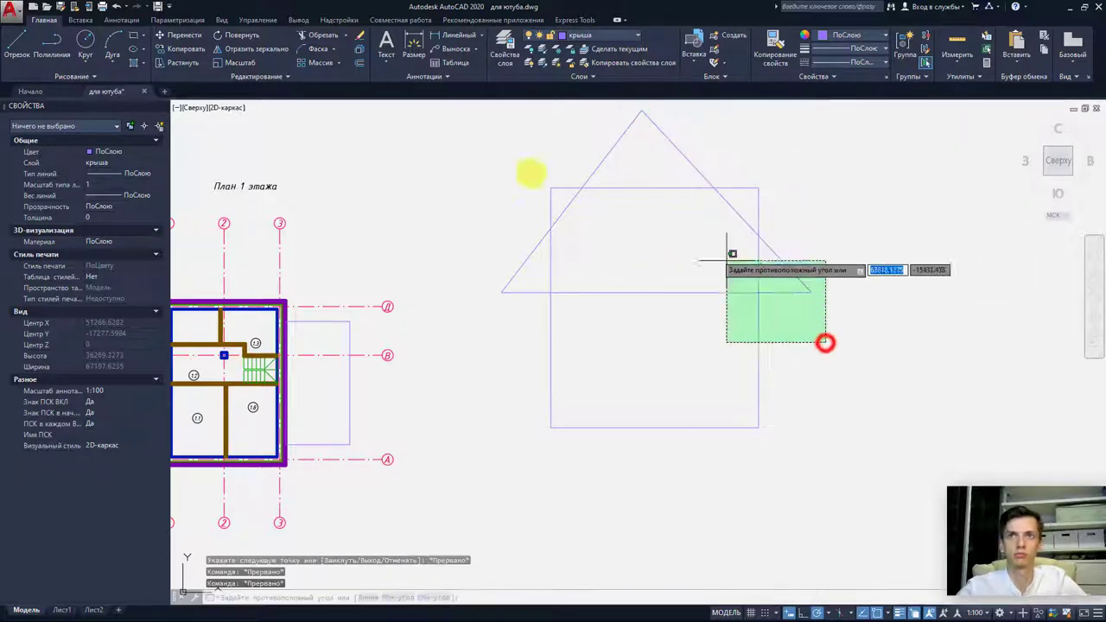
{"action": "left_click", "coordinate": [501, 161]}
{"action": "left_click", "coordinate": [304, 36]}
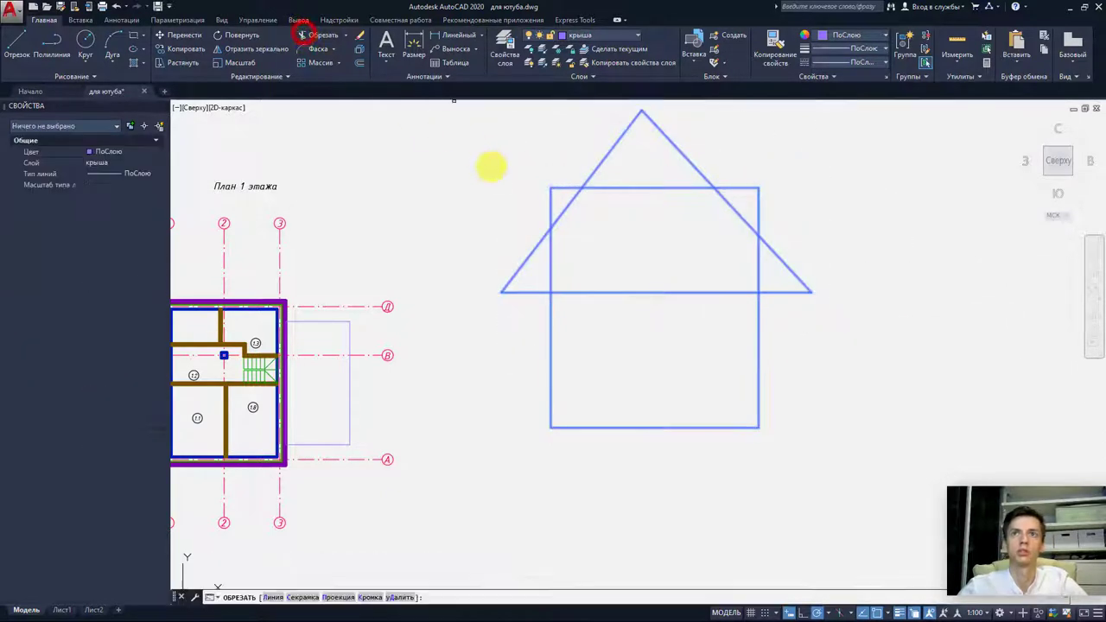
- Trim the wall corner outside the roof and the left and middle of the roof base
{"action": "left_click", "coordinate": [548, 199]}
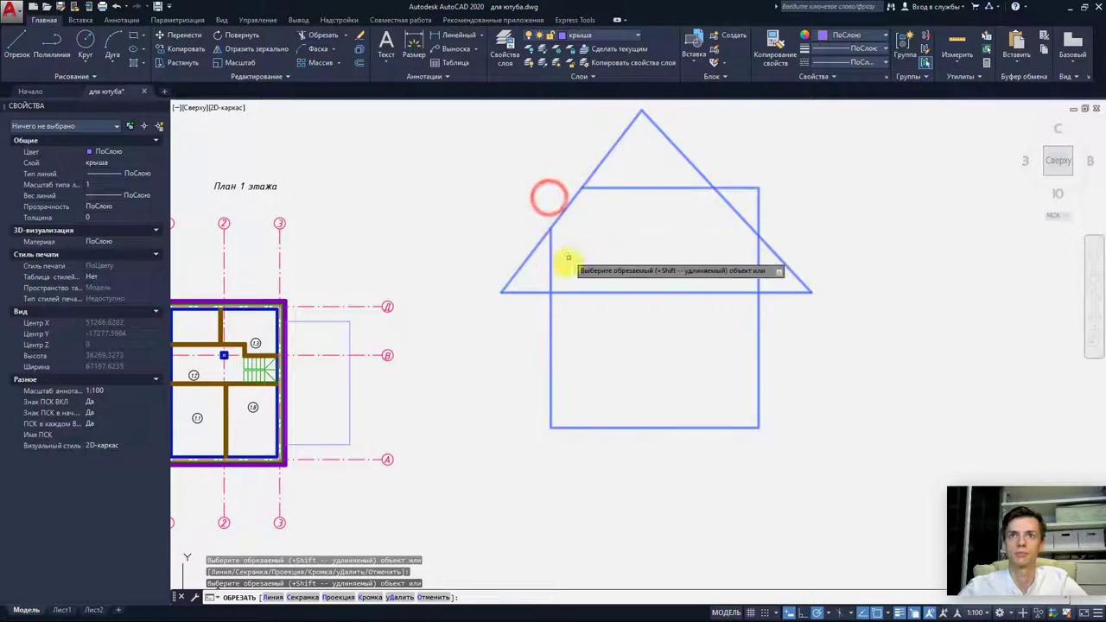
{"action": "left_click", "coordinate": [537, 291]}
{"action": "left_click", "coordinate": [637, 294]}
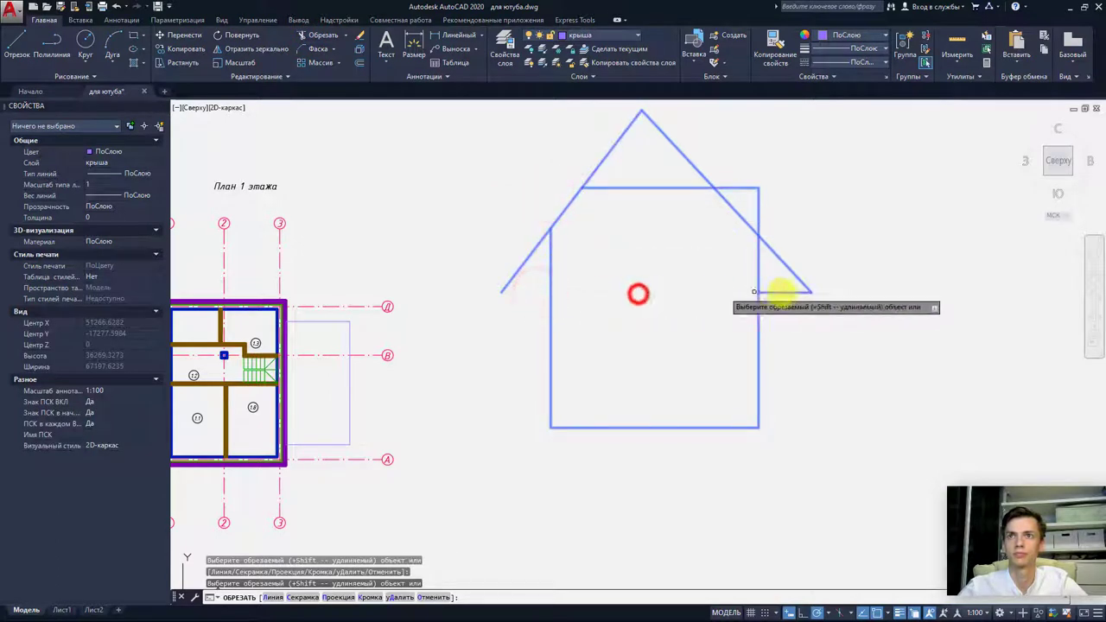
{"action": "left_click", "coordinate": [782, 293]}
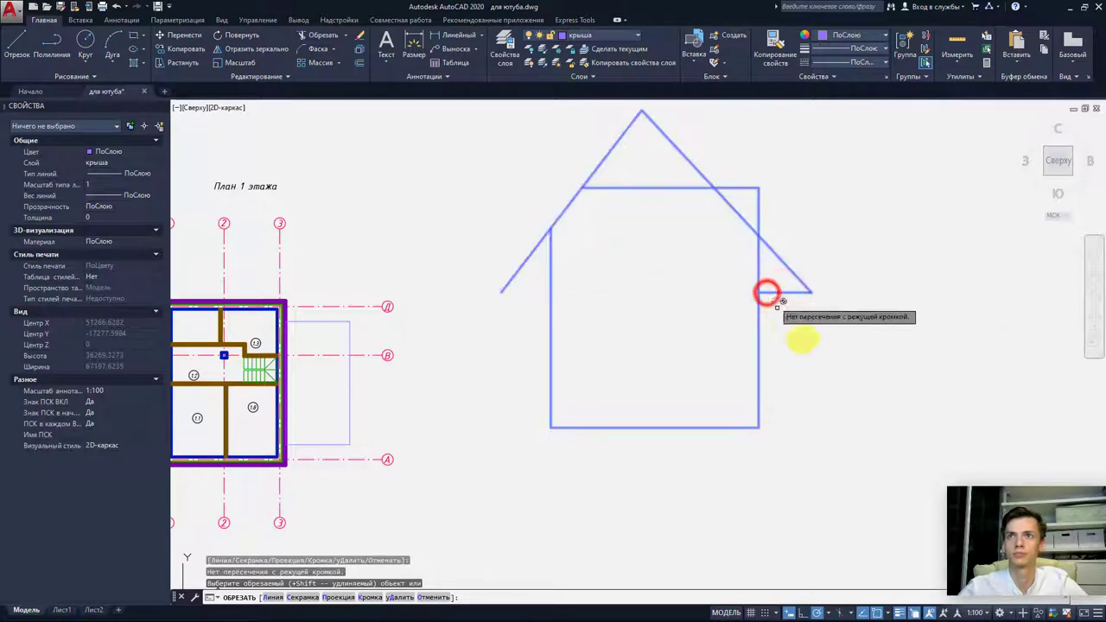
{"action": "key", "text": "Escape"}
- Trim the rectangle's top and the right wall stub so the walls meet the roof slopes
{"action": "left_click", "coordinate": [844, 373]}
{"action": "left_click", "coordinate": [485, 123]}
{"action": "left_click", "coordinate": [307, 35]}
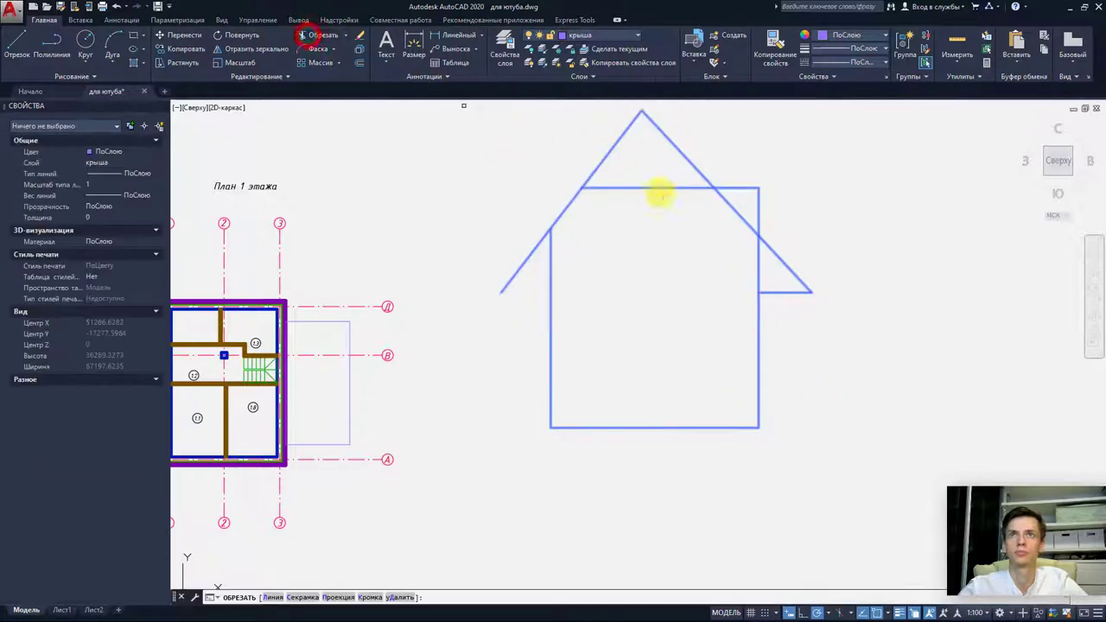
{"action": "left_click", "coordinate": [734, 187]}
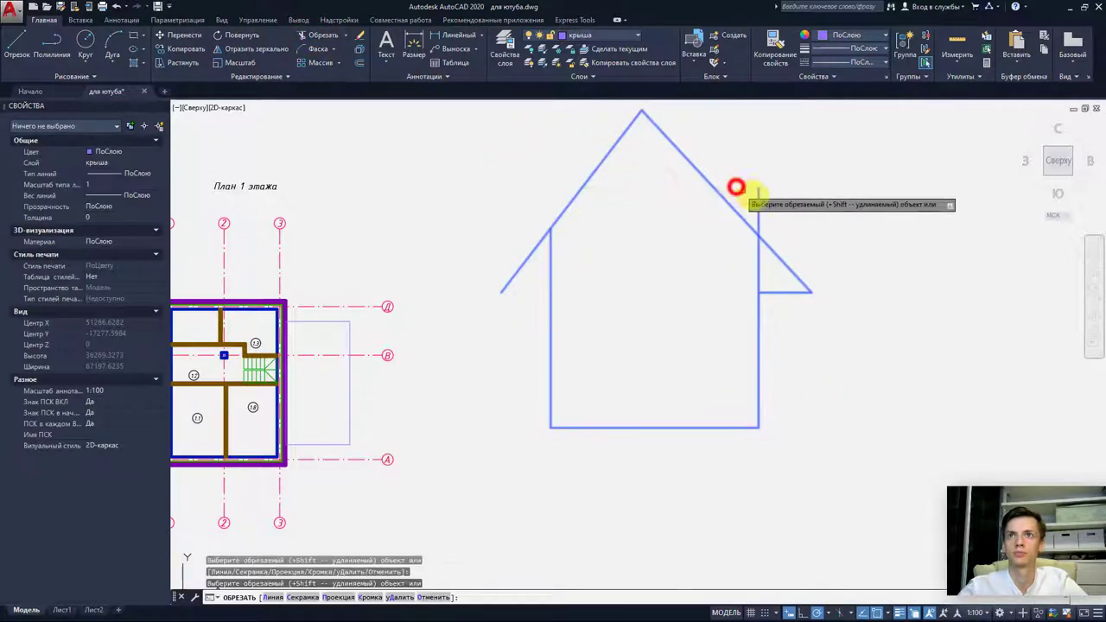
{"action": "left_click", "coordinate": [759, 198]}
{"action": "left_click", "coordinate": [759, 278], "text": "shift"}
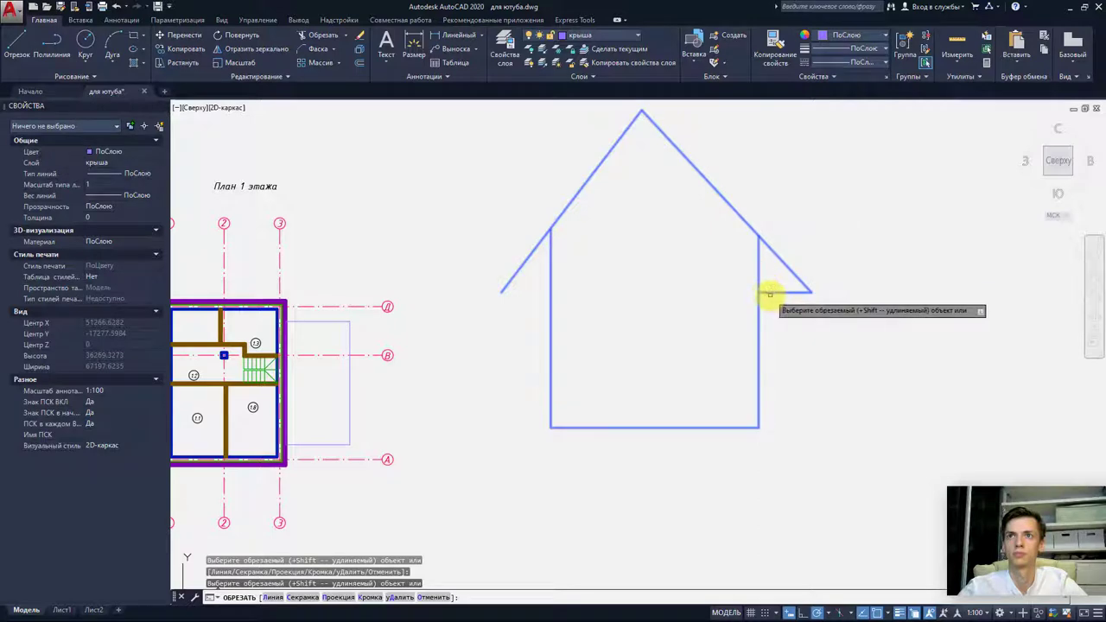
{"action": "key", "text": "Escape"}
- Erase the leftover roof base segment at the right overhang
{"action": "left_click", "coordinate": [781, 295]}
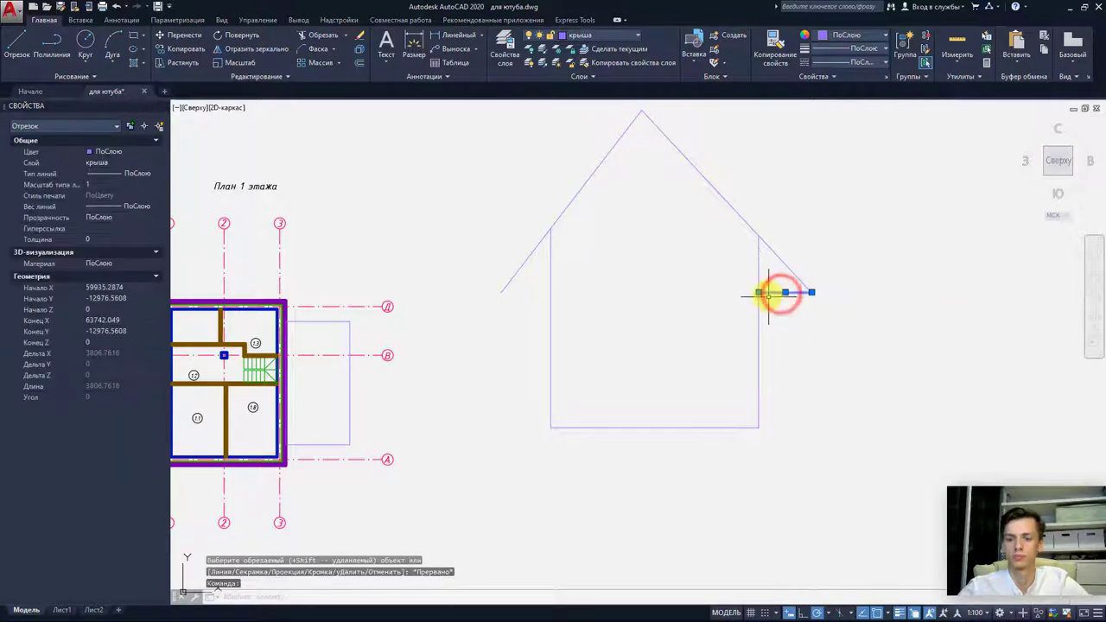
{"action": "key", "text": "Delete"}
{"action": "middle_click_drag", "start_coordinate": [791, 341], "coordinate": [788, 344]}
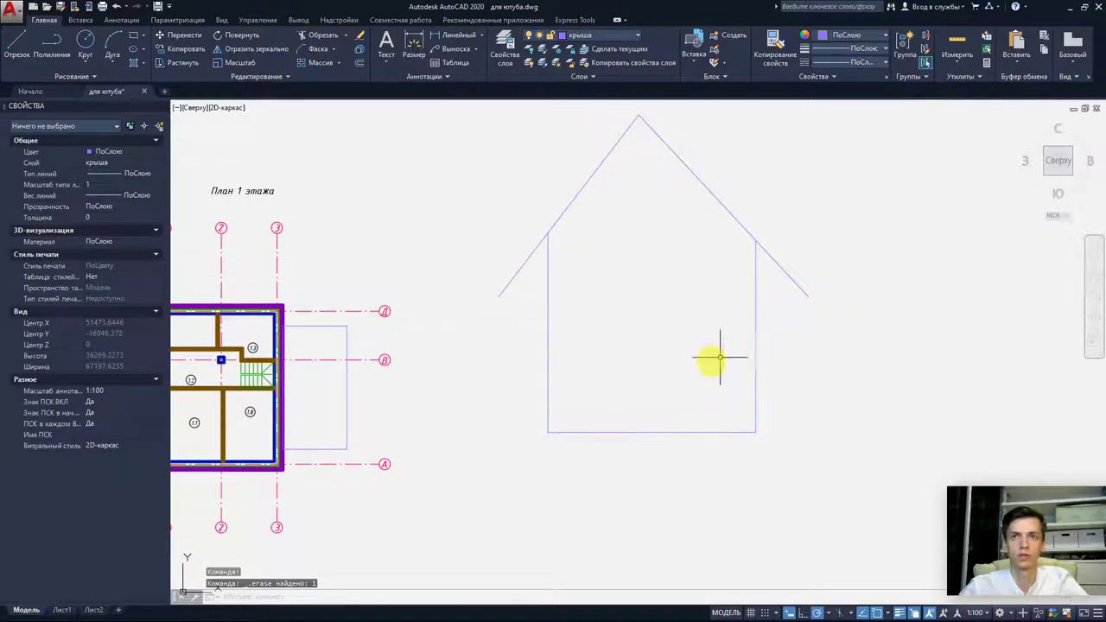
{"action": "middle_click_drag", "start_coordinate": [720, 357], "coordinate": [724, 358]}
{"action": "left_click", "coordinate": [16, 43]}
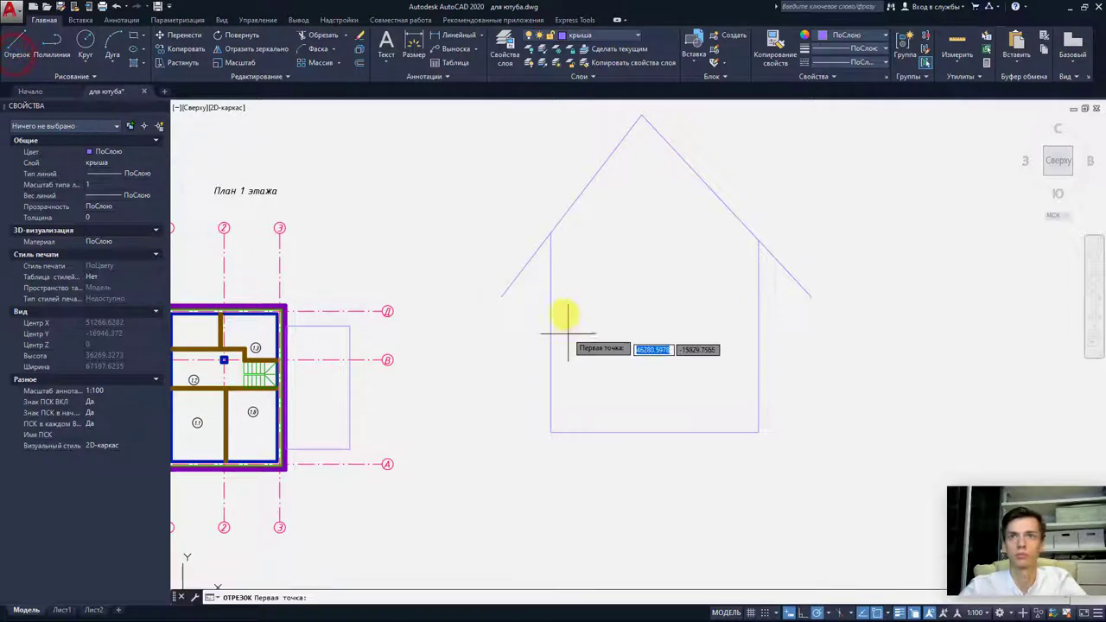
- Draw a horizontal line from the left wall to the right wall, creating an attic level
{"action": "left_click", "coordinate": [550, 335]}
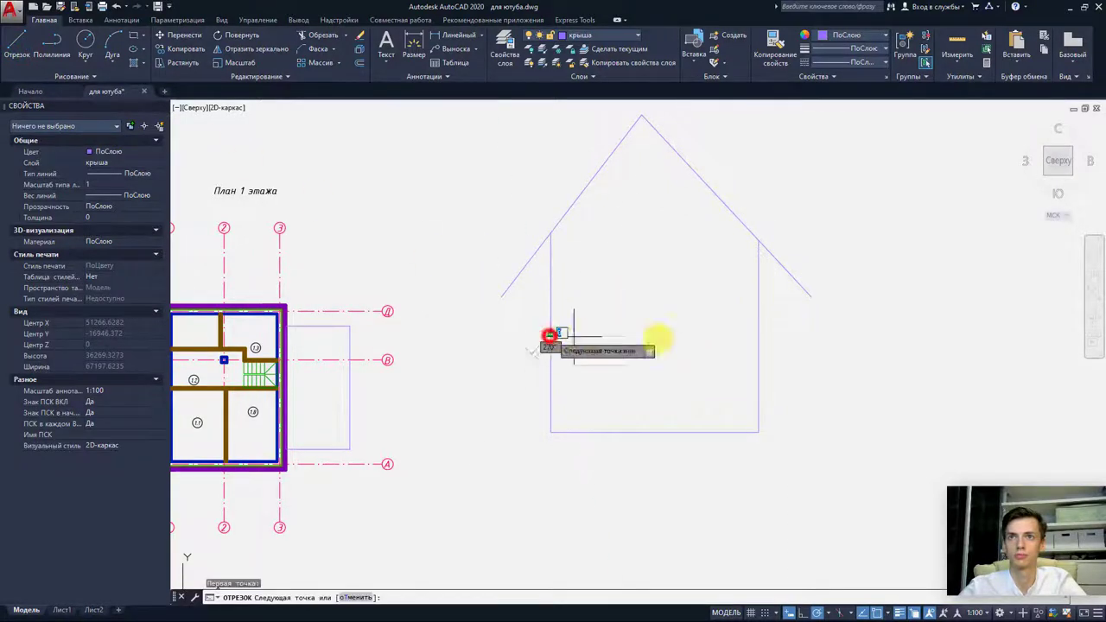
{"action": "scroll", "coordinate": [756, 332], "scroll_direction": "up", "scroll_amount": 4}
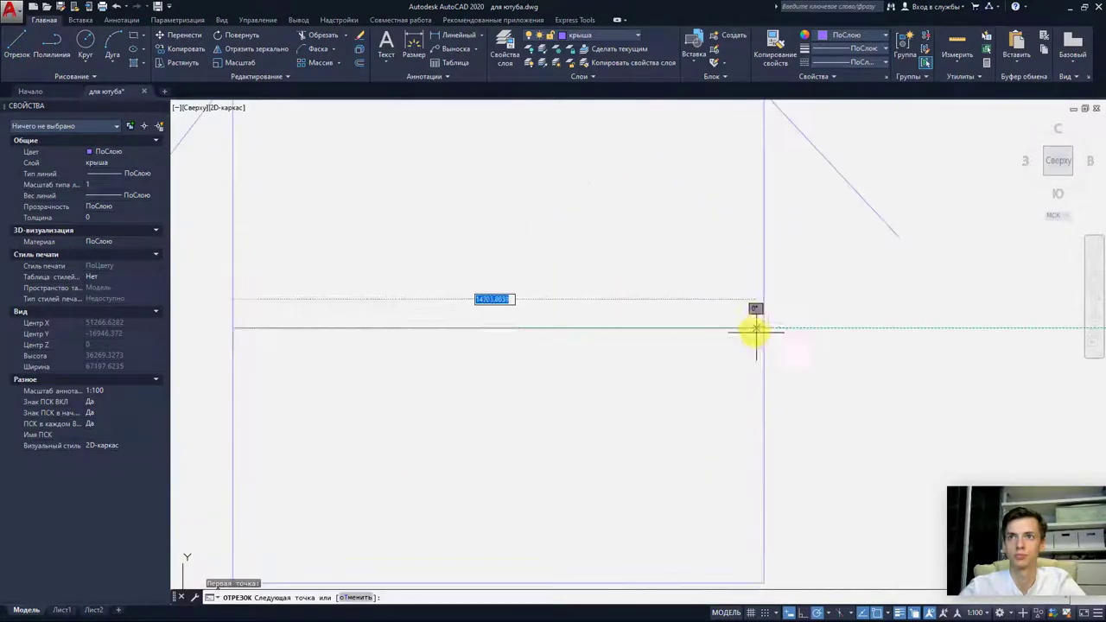
{"action": "left_click", "coordinate": [756, 329]}
{"action": "key", "text": "Escape"}
{"action": "scroll", "coordinate": [747, 330], "scroll_direction": "down", "scroll_amount": 5}
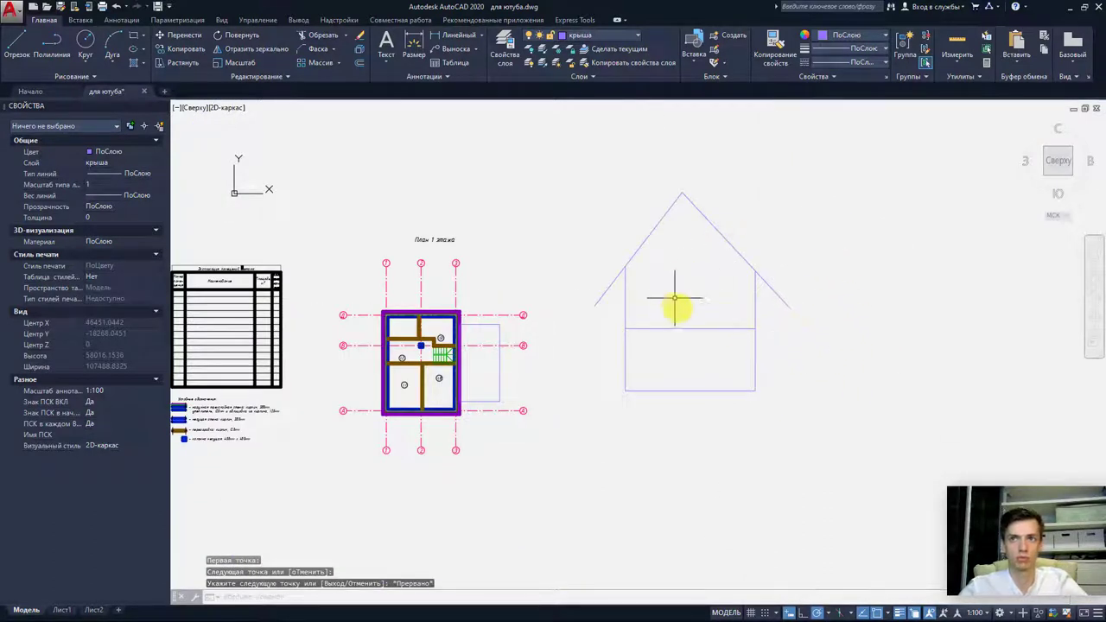
{"action": "scroll", "coordinate": [657, 354], "scroll_direction": "up", "scroll_amount": 1}
{"action": "scroll", "coordinate": [624, 364], "scroll_direction": "up", "scroll_amount": 1}
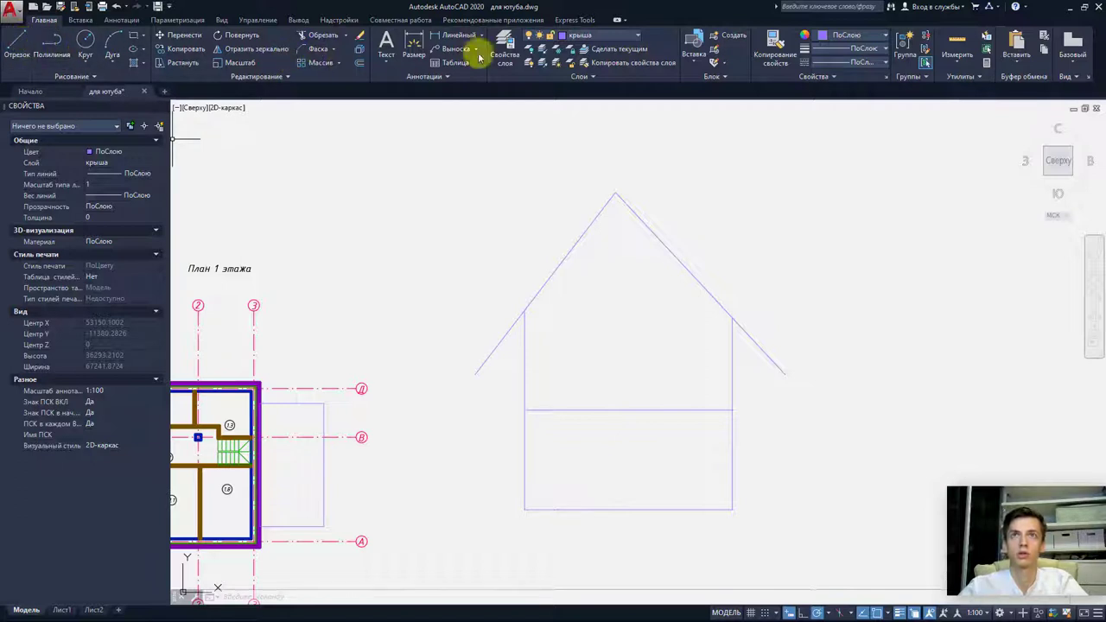
- Set the current lineweight to 0.80 mm
{"action": "left_click", "coordinate": [860, 48]}
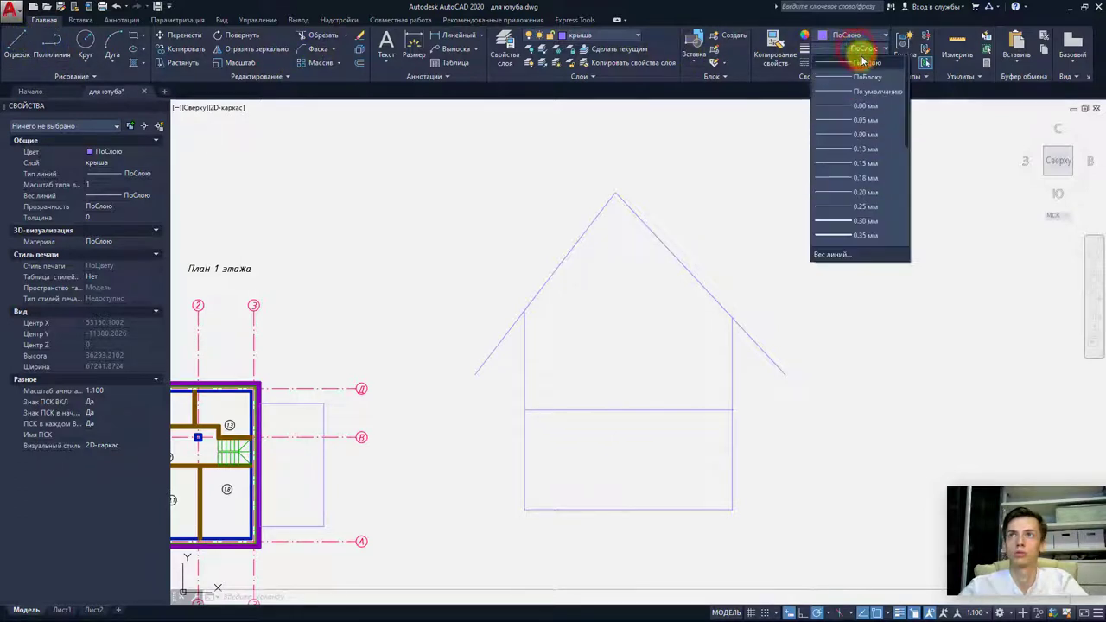
{"action": "scroll", "coordinate": [859, 216], "scroll_direction": "down", "scroll_amount": 3}
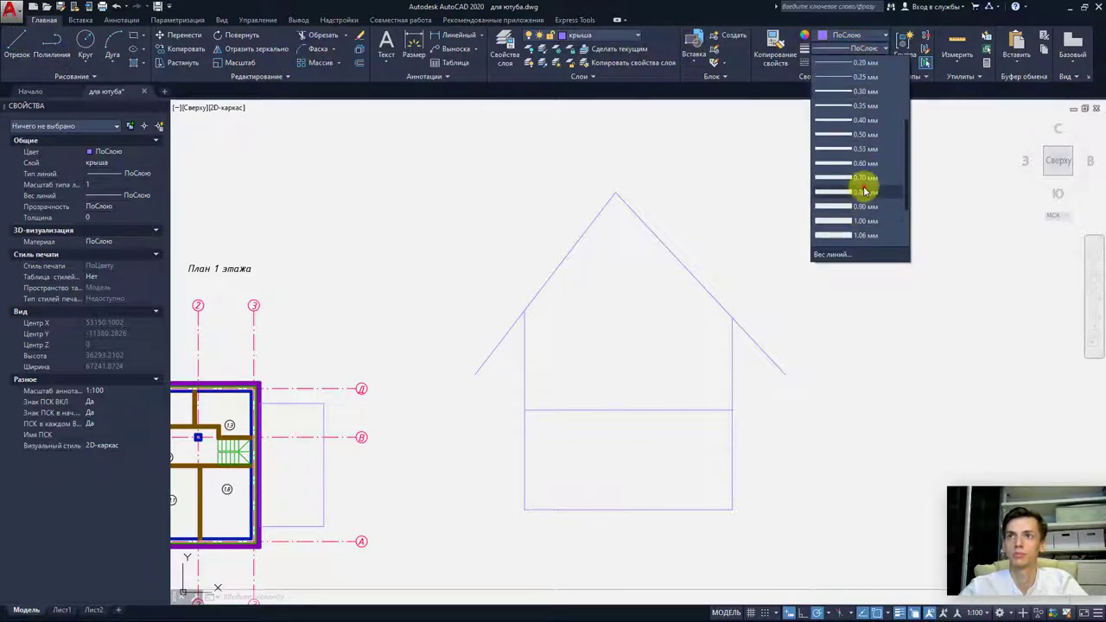
{"action": "left_click", "coordinate": [865, 191]}
- Draw a thick horizontal line from left of the house to right of it
{"action": "left_click", "coordinate": [16, 42]}
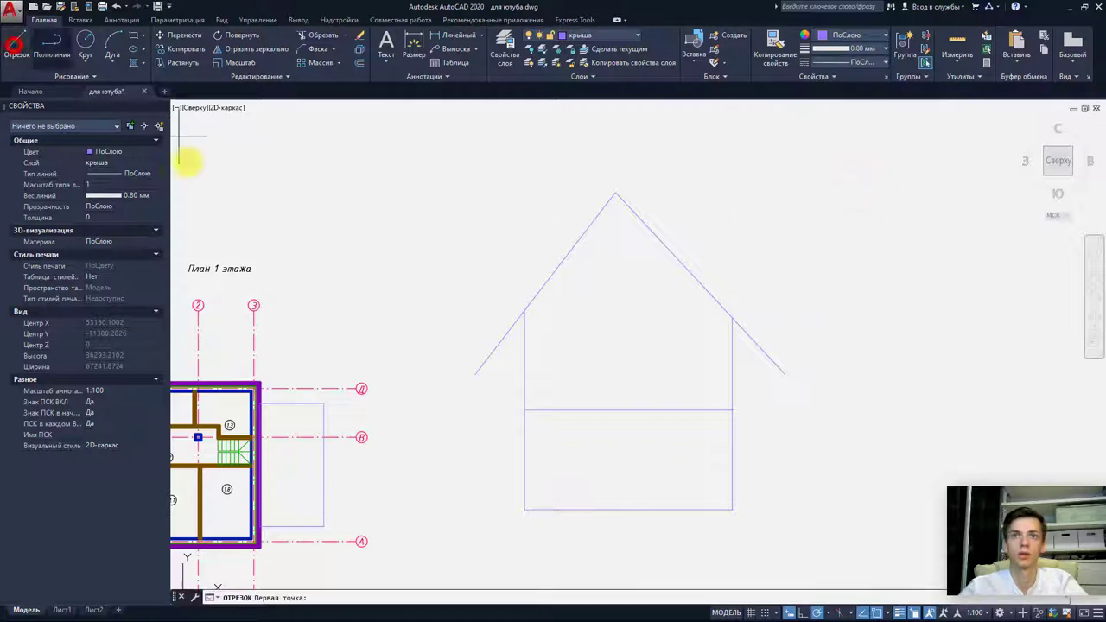
{"action": "left_click", "coordinate": [563, 410]}
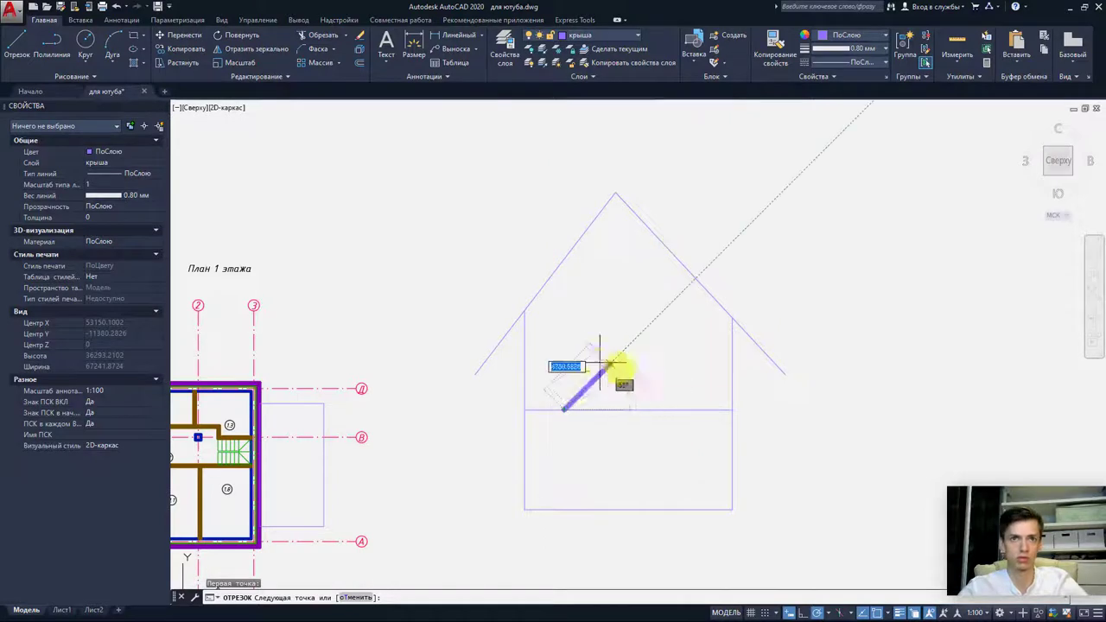
{"action": "key", "text": "Escape"}
{"action": "left_click", "coordinate": [16, 41]}
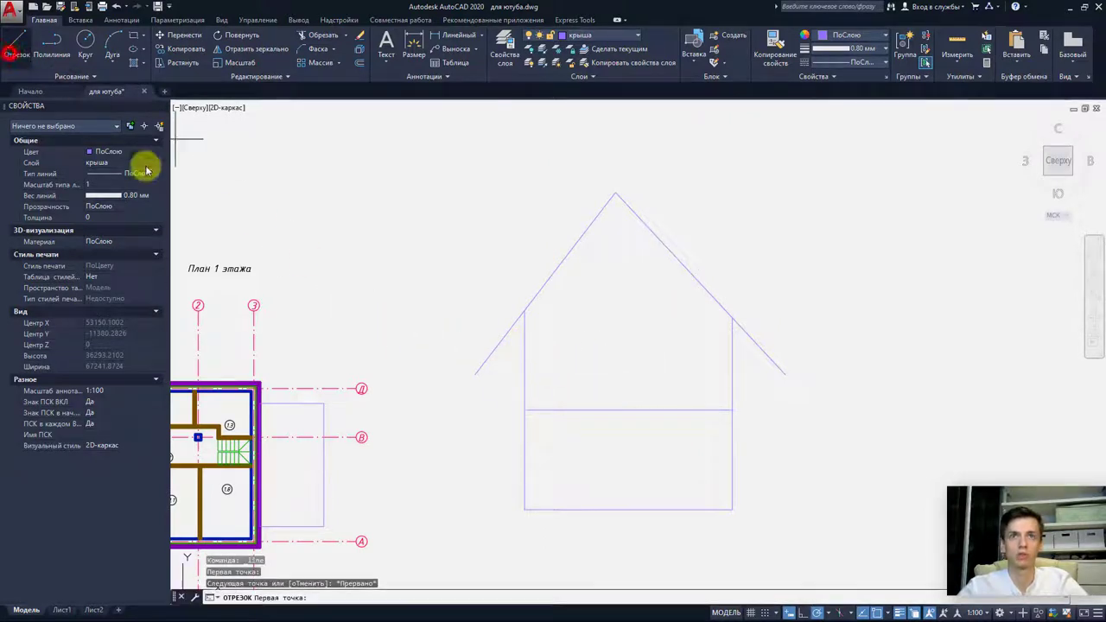
{"action": "left_click", "coordinate": [436, 354]}
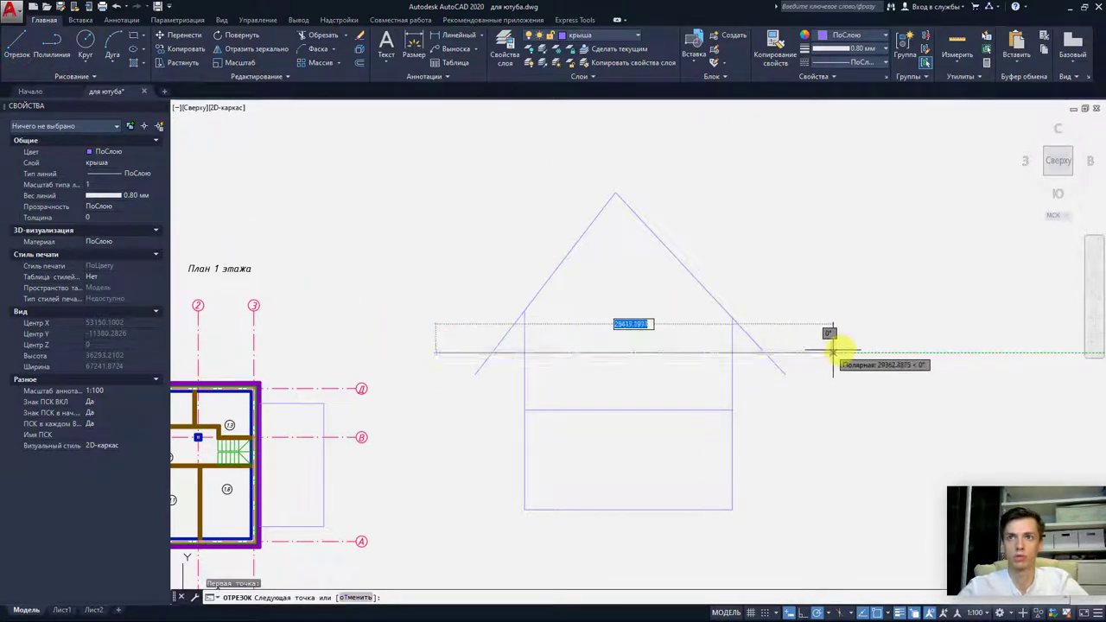
{"action": "left_click", "coordinate": [844, 353]}
{"action": "key", "text": "Escape"}
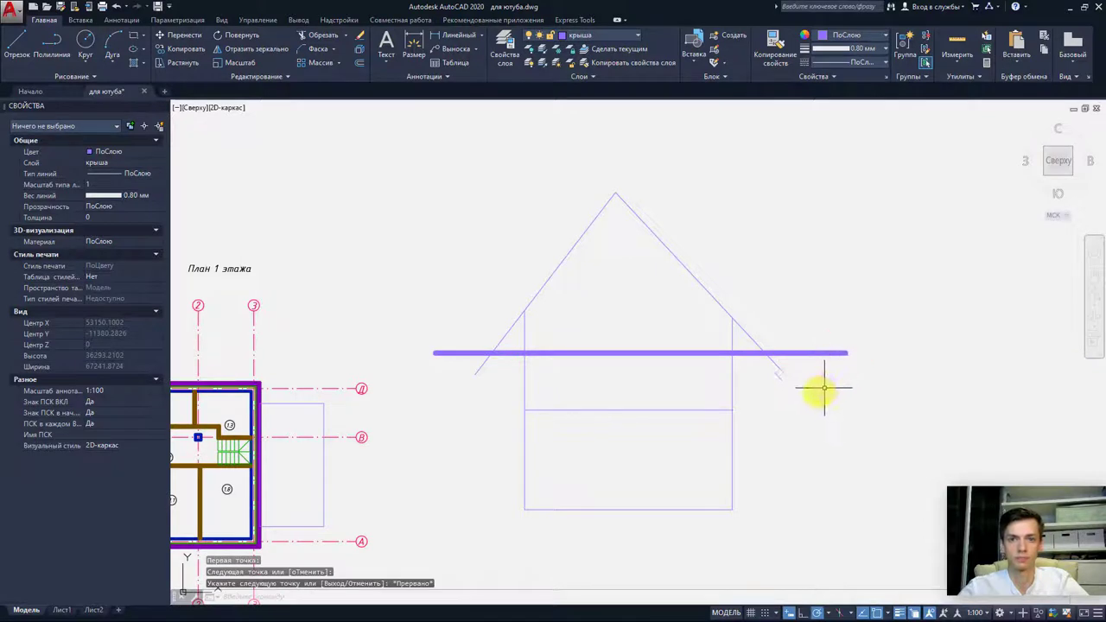
- Draw square rectangles over the right and left roof slopes
{"action": "left_click", "coordinate": [131, 35]}
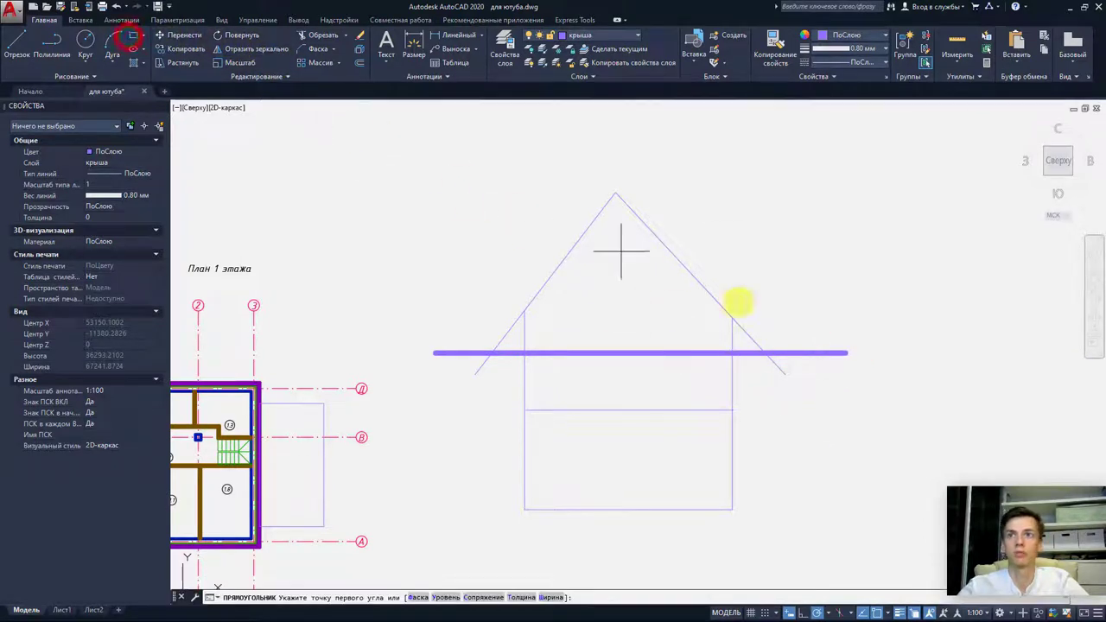
{"action": "left_click", "coordinate": [708, 284]}
{"action": "left_click", "coordinate": [805, 388]}
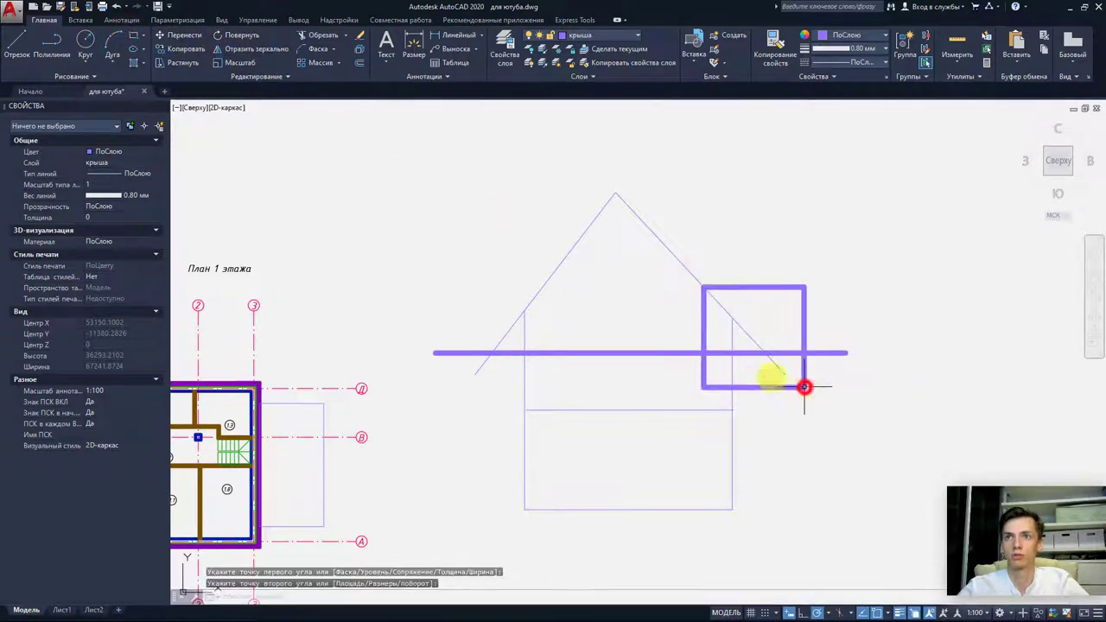
{"action": "left_click", "coordinate": [442, 254]}
{"action": "key", "text": "Escape"}
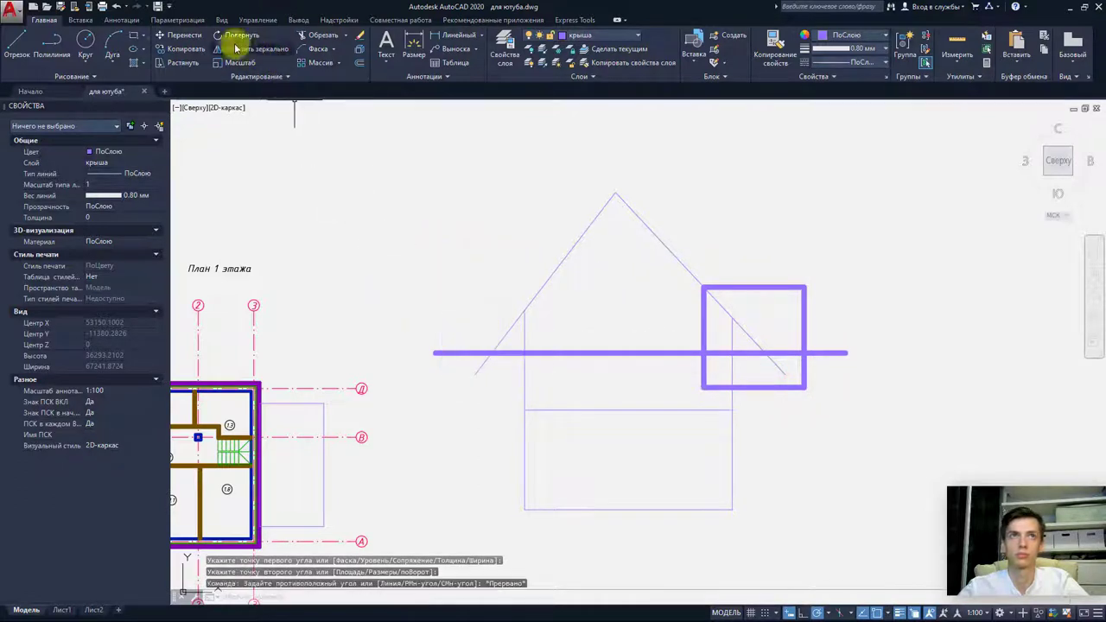
{"action": "left_click", "coordinate": [134, 35]}
{"action": "left_click", "coordinate": [441, 272]}
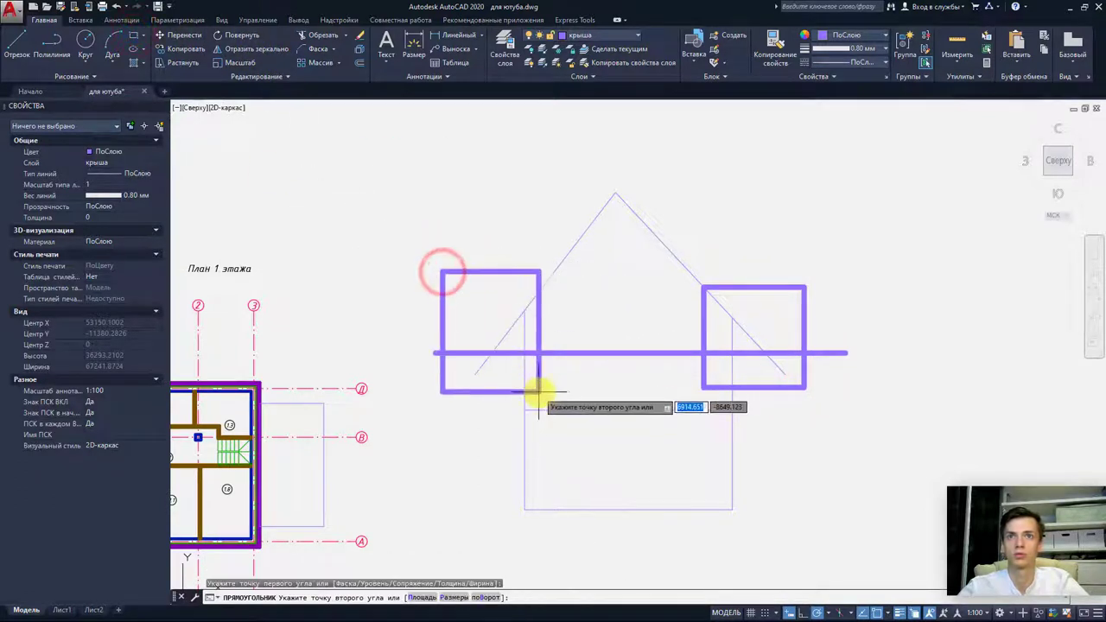
{"action": "left_click", "coordinate": [539, 384]}
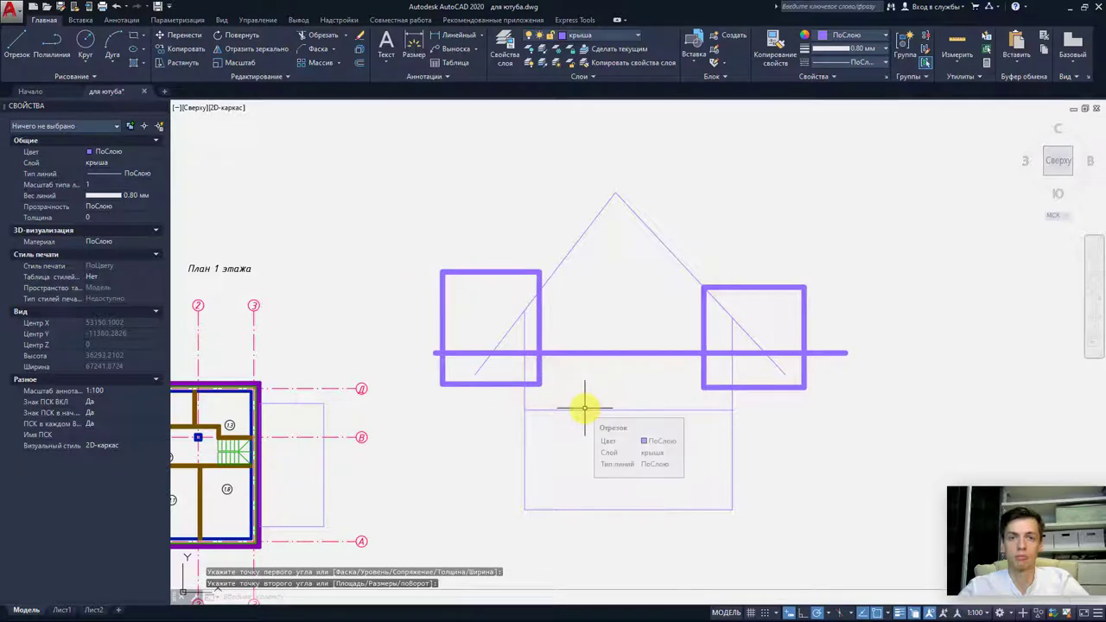
{"action": "middle_click_drag", "start_coordinate": [395, 466], "coordinate": [585, 410]}
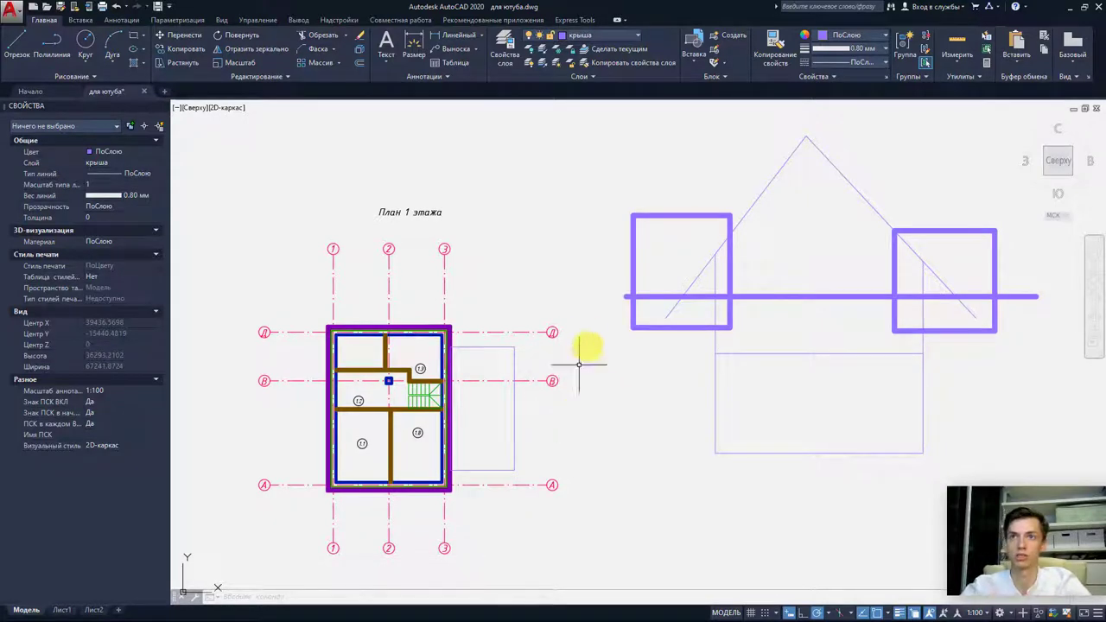
{"action": "scroll", "coordinate": [704, 282], "scroll_direction": "up", "scroll_amount": 4}
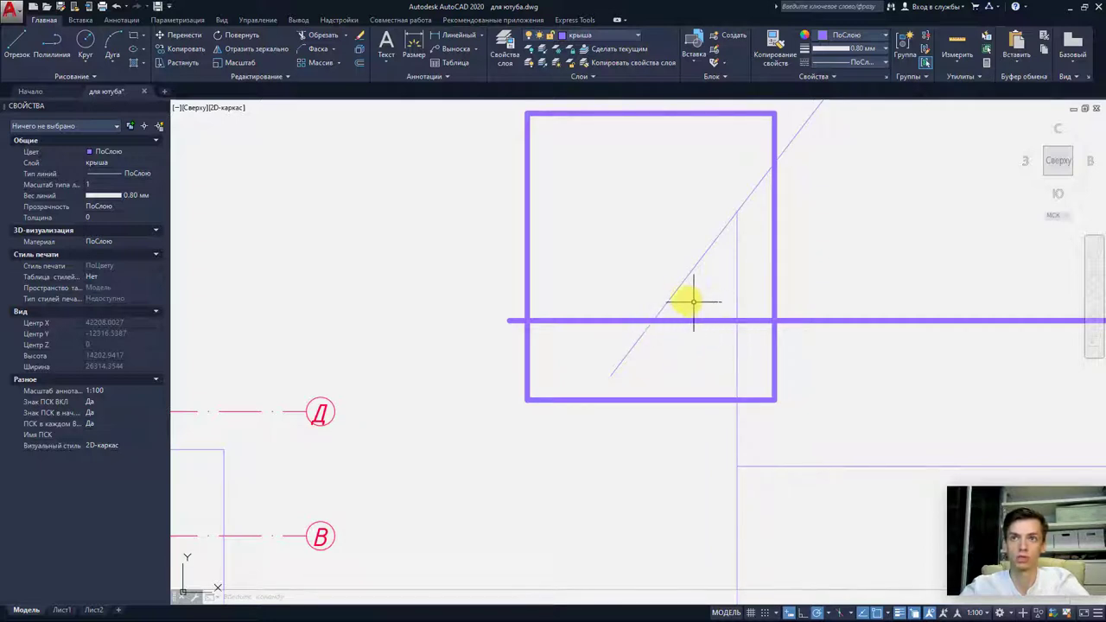
- Draw a slanted line with a short horizontal foot and upward tick inside the square
{"action": "left_click", "coordinate": [17, 43]}
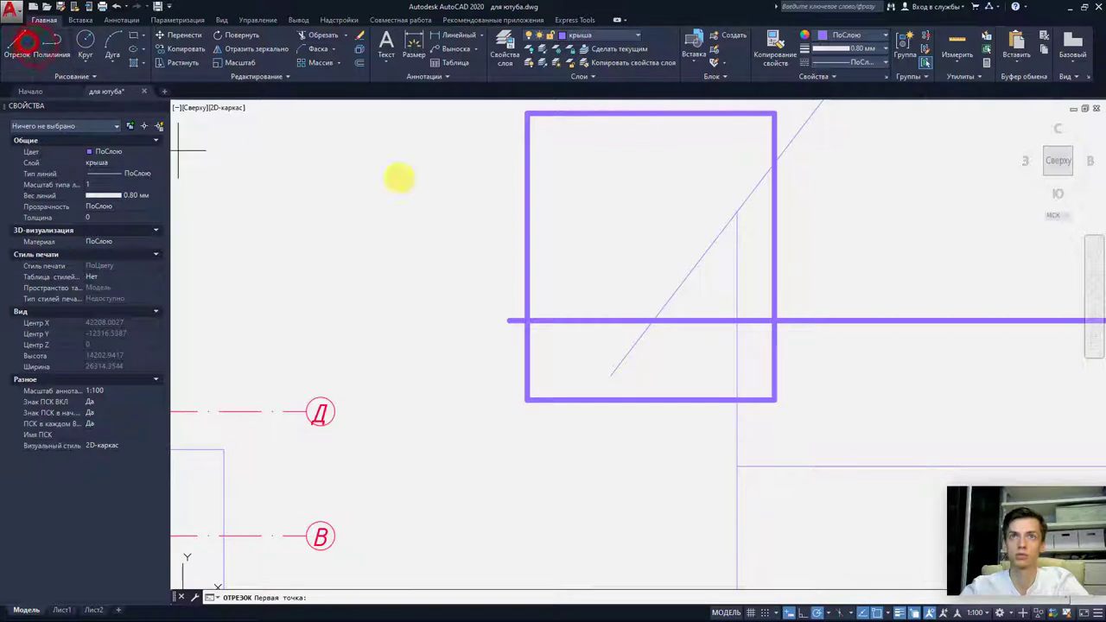
{"action": "left_click", "coordinate": [737, 255]}
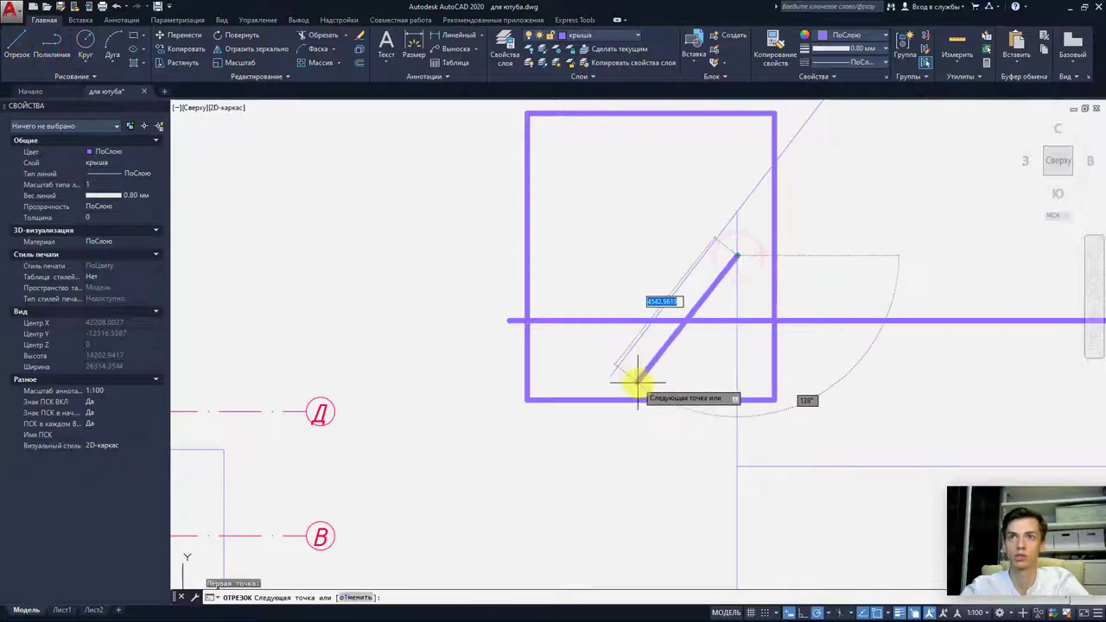
{"action": "left_click", "coordinate": [638, 383]}
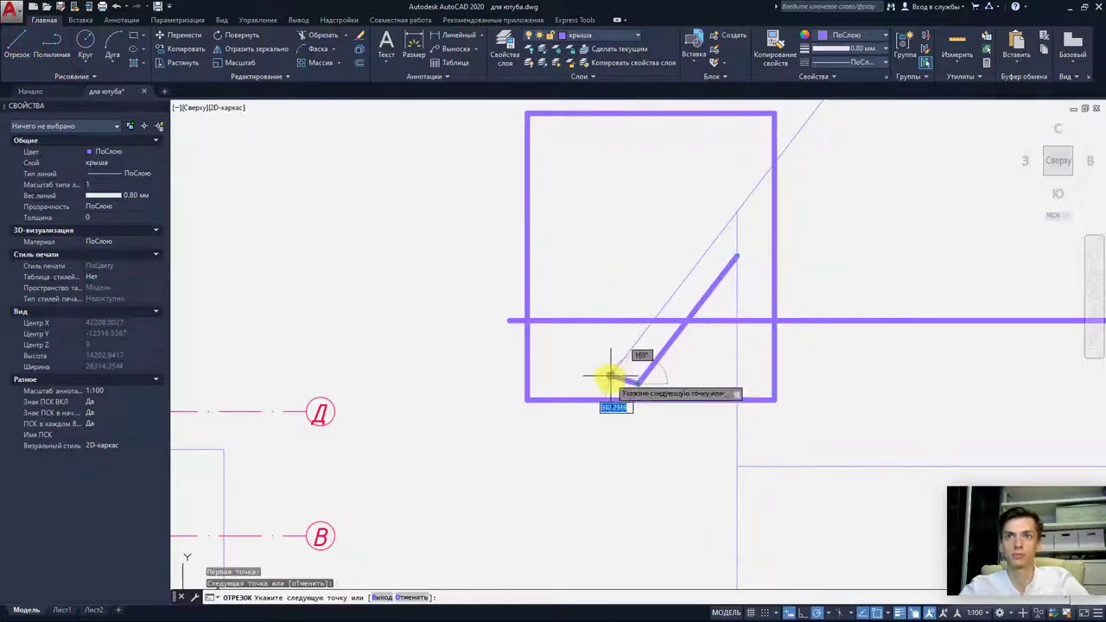
{"action": "left_click", "coordinate": [609, 383]}
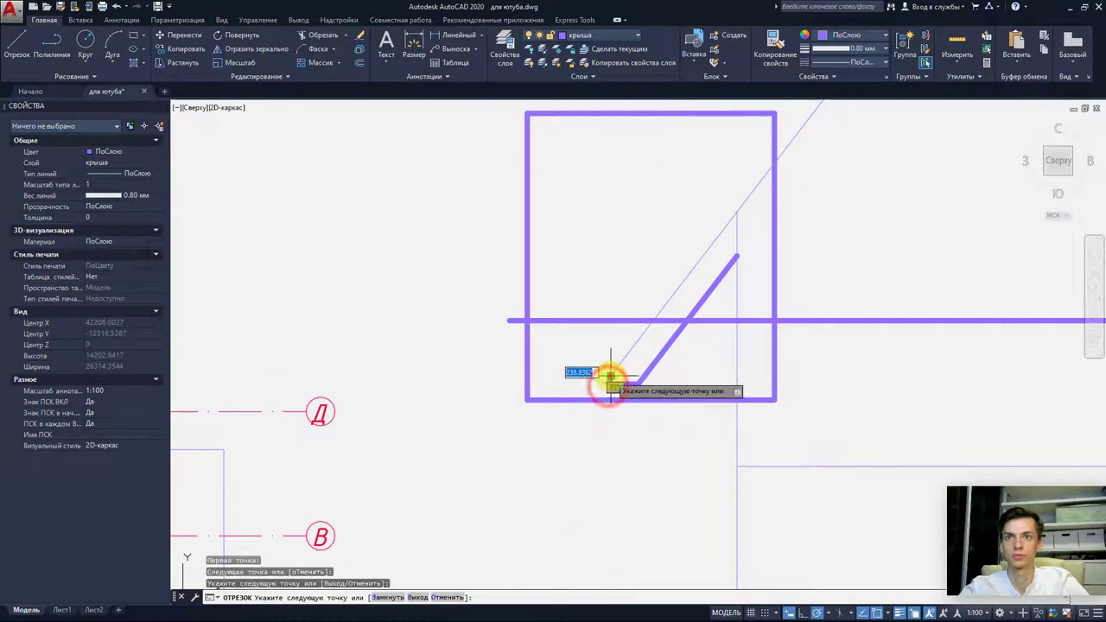
{"action": "left_click", "coordinate": [610, 378]}
{"action": "key", "text": "Escape"}
- Draw a small rectangle across the slanted line and color it red
{"action": "left_click", "coordinate": [134, 35]}
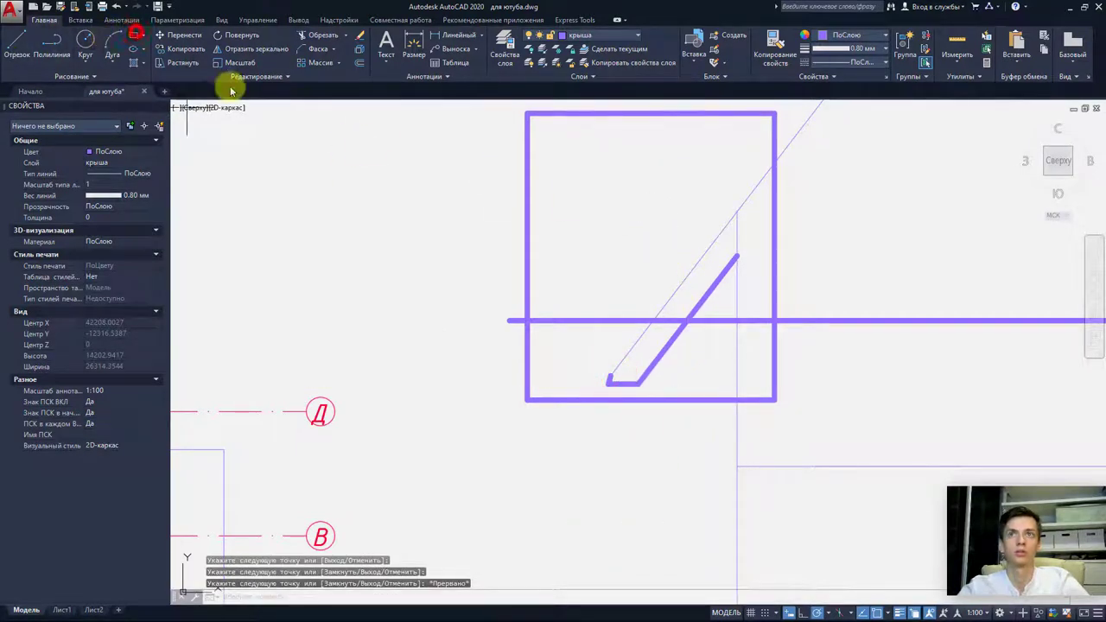
{"action": "left_click", "coordinate": [599, 291]}
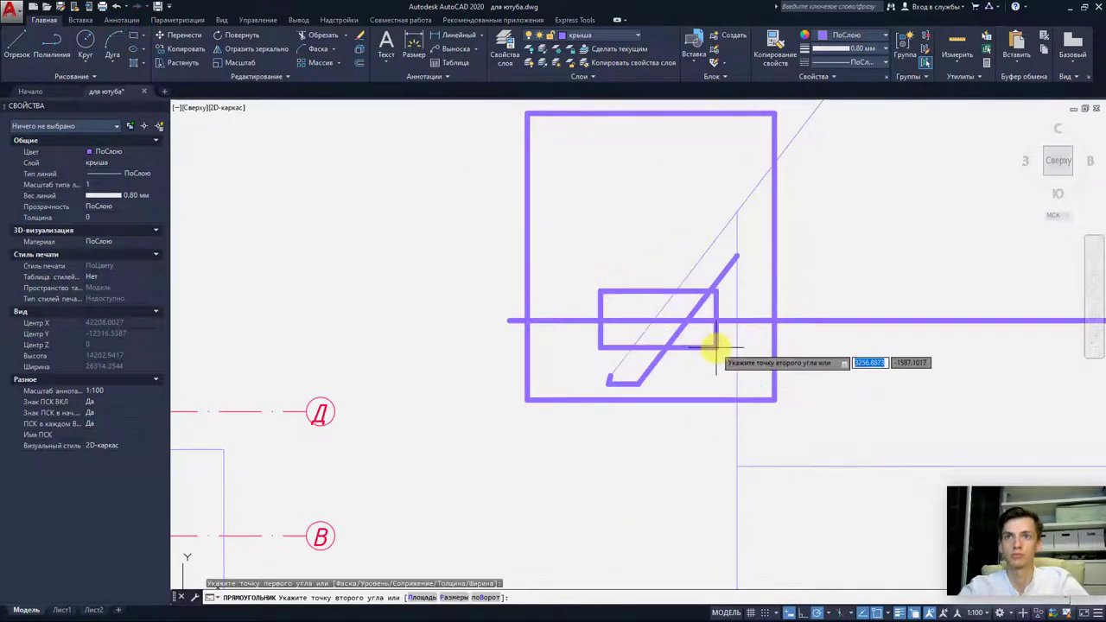
{"action": "left_click", "coordinate": [717, 348]}
{"action": "key", "text": "Escape"}
{"action": "left_click", "coordinate": [716, 346]}
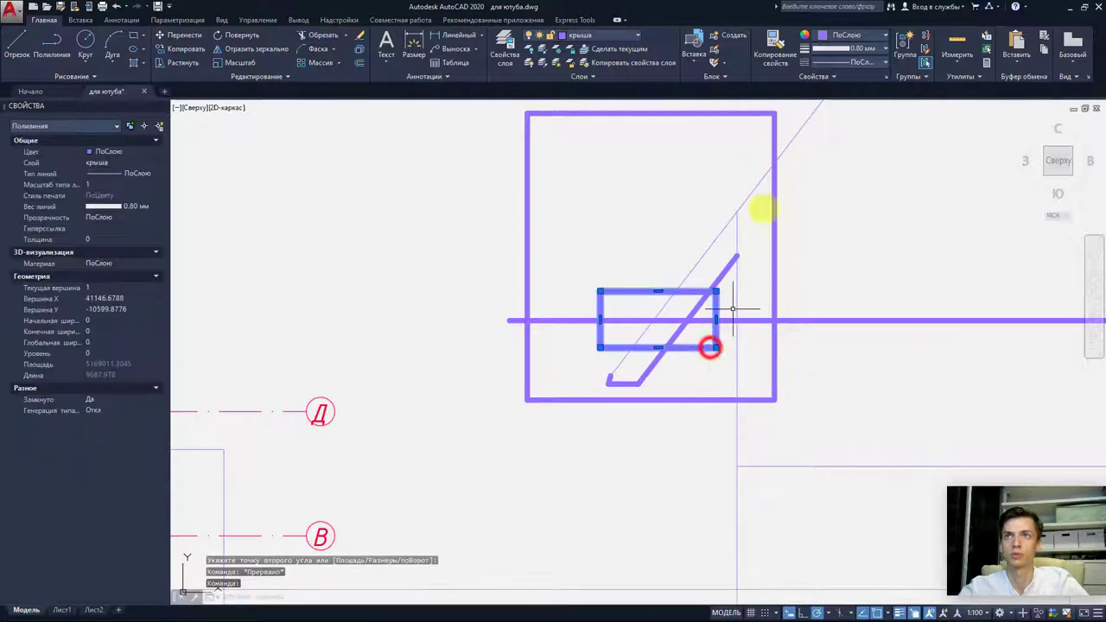
{"action": "left_click", "coordinate": [845, 34]}
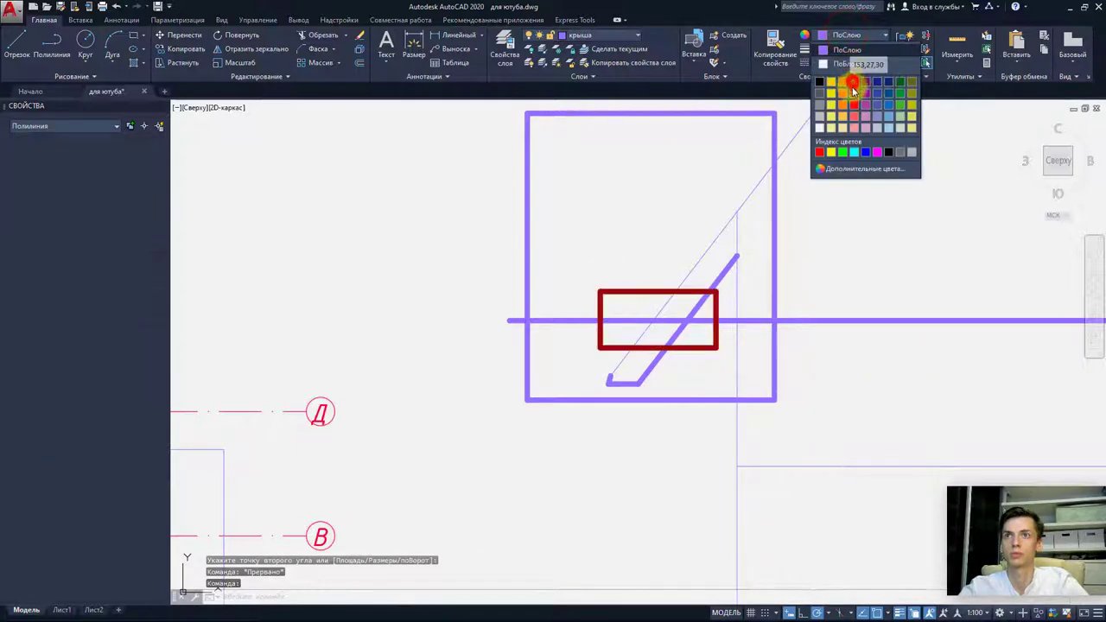
{"action": "key", "text": "Escape"}
{"action": "scroll", "coordinate": [683, 313], "scroll_direction": "up", "scroll_amount": 4}
{"action": "scroll", "coordinate": [671, 316], "scroll_direction": "up", "scroll_amount": 4}
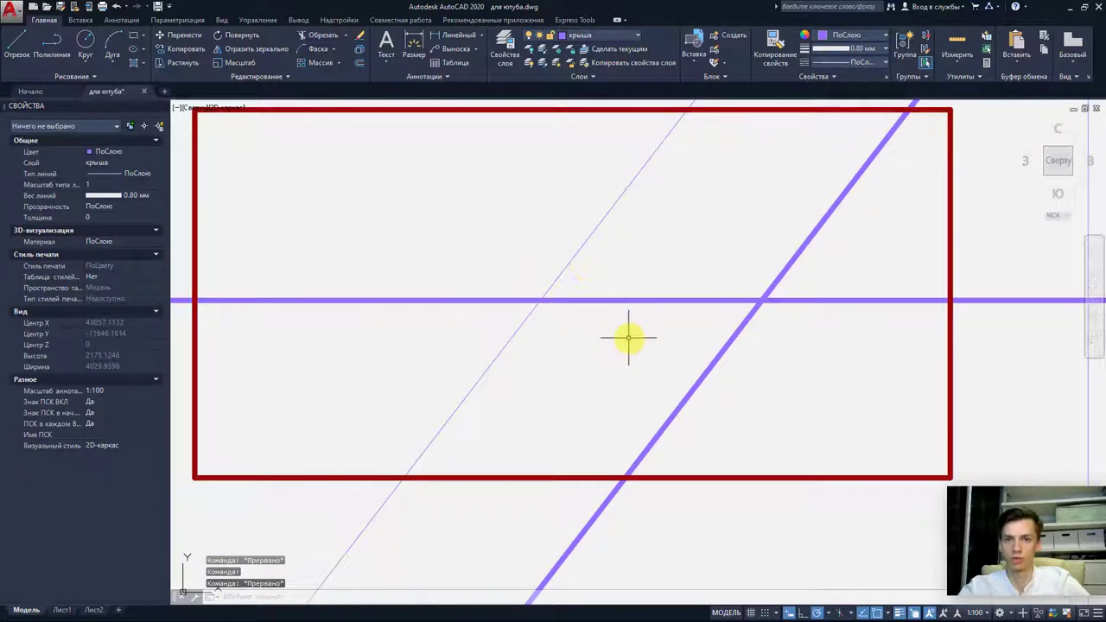
{"action": "scroll", "coordinate": [640, 338], "scroll_direction": "down", "scroll_amount": 2}
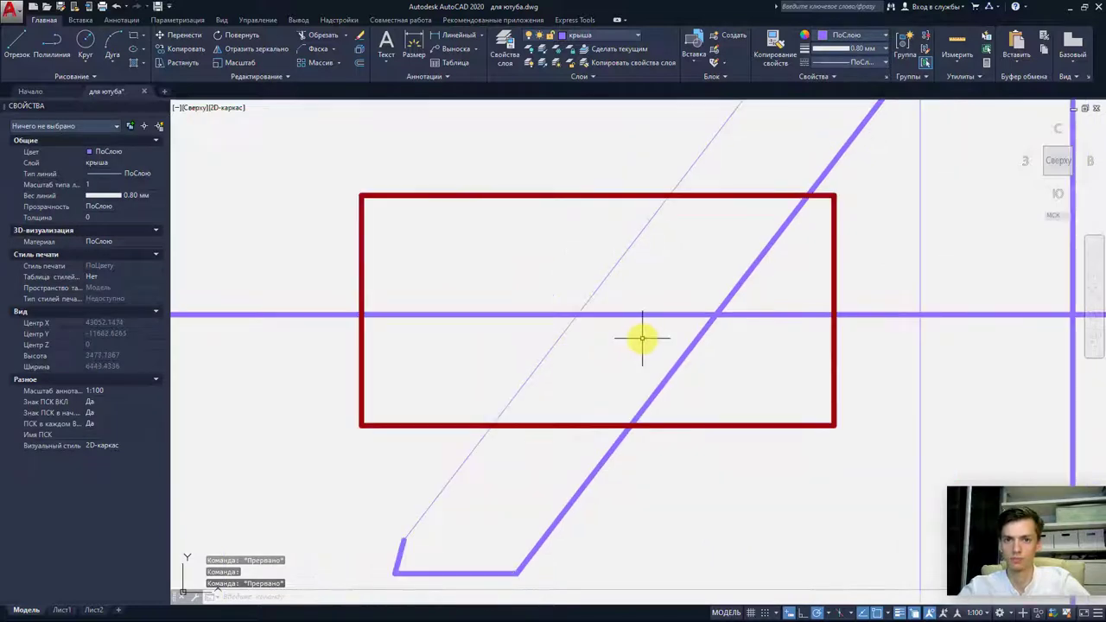
{"action": "scroll", "coordinate": [642, 338], "scroll_direction": "down", "scroll_amount": 4}
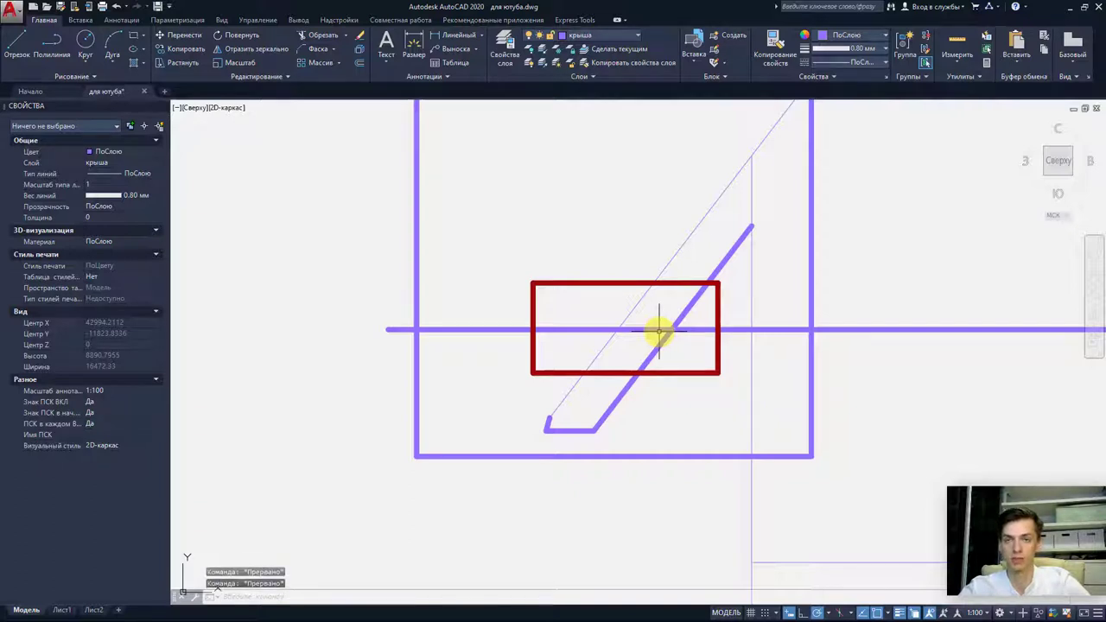
{"action": "scroll", "coordinate": [659, 331], "scroll_direction": "down", "scroll_amount": 2}
{"action": "left_click", "coordinate": [683, 484]}
{"action": "key", "text": "Escape"}
{"action": "scroll", "coordinate": [615, 445], "scroll_direction": "down", "scroll_amount": 2}
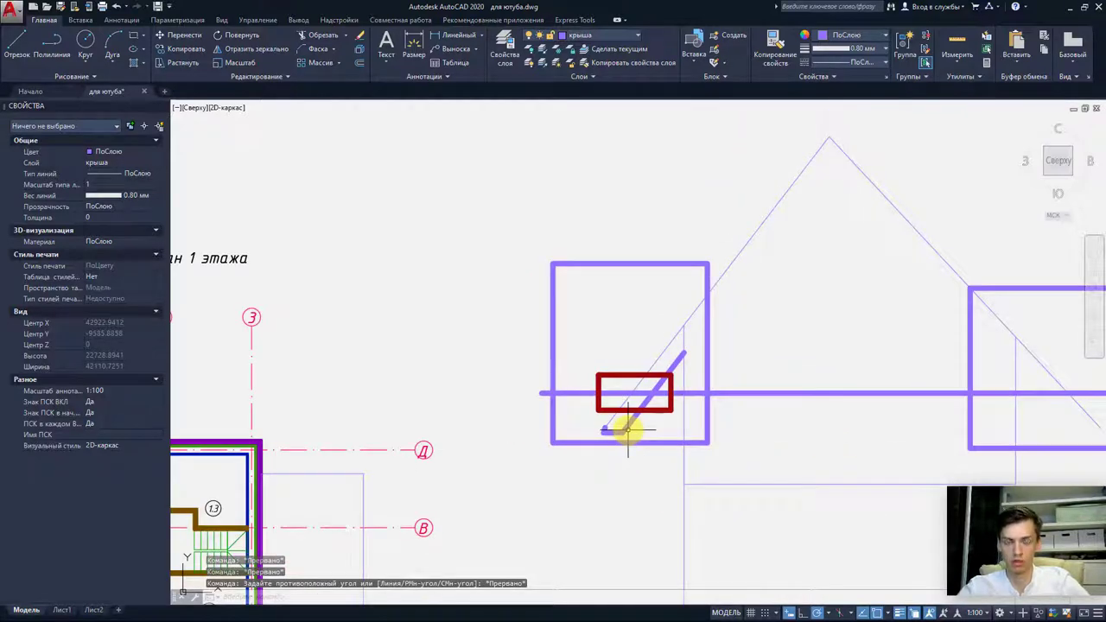
{"action": "scroll", "coordinate": [629, 429], "scroll_direction": "down", "scroll_amount": 2}
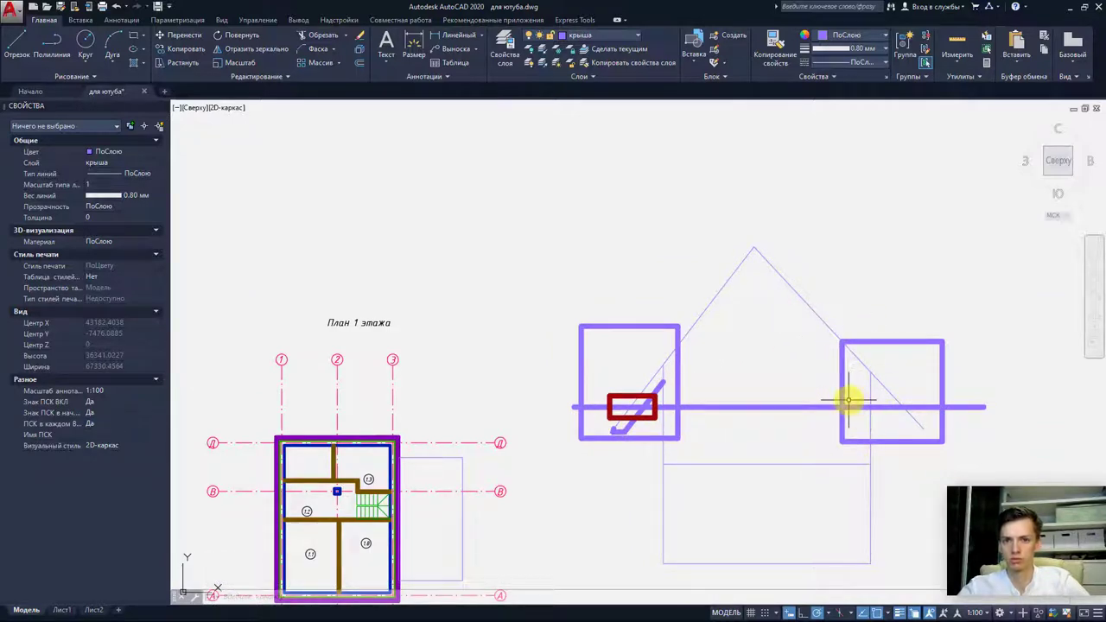
{"action": "middle_click_drag", "start_coordinate": [406, 521], "coordinate": [563, 395]}
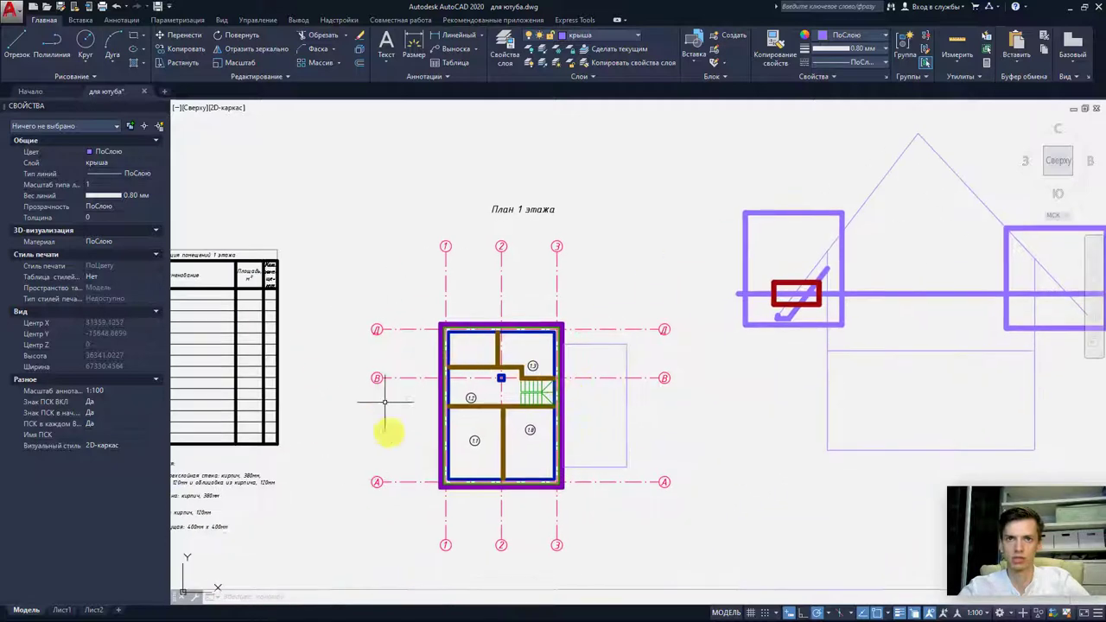
{"action": "scroll", "coordinate": [388, 432], "scroll_direction": "up", "scroll_amount": 2}
{"action": "scroll", "coordinate": [435, 430], "scroll_direction": "up", "scroll_amount": 2}
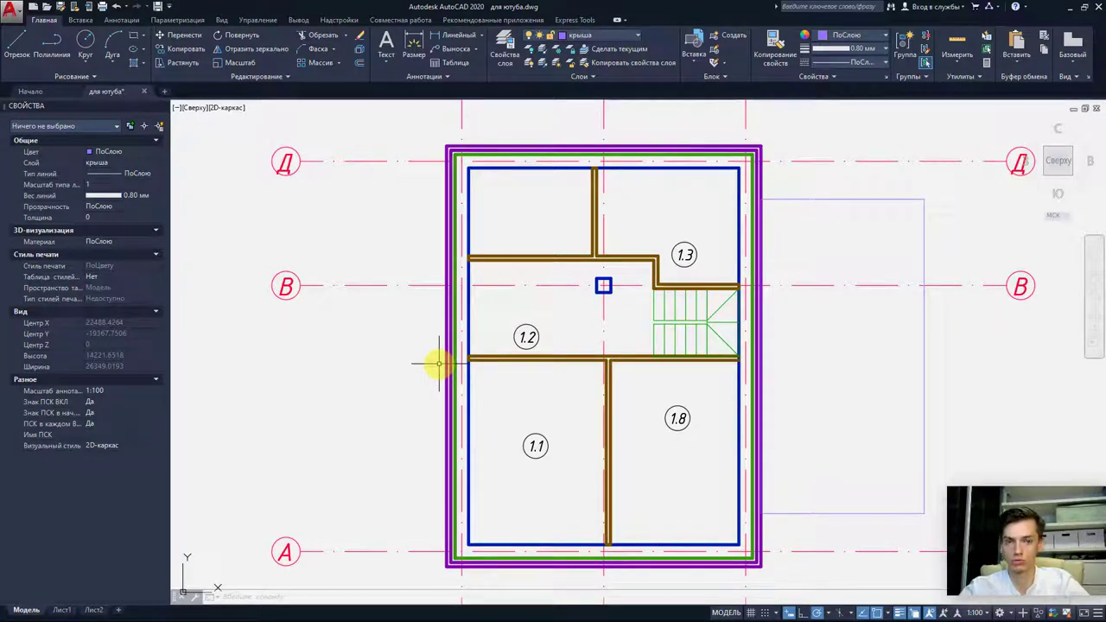
{"action": "scroll", "coordinate": [444, 388], "scroll_direction": "down", "scroll_amount": 3}
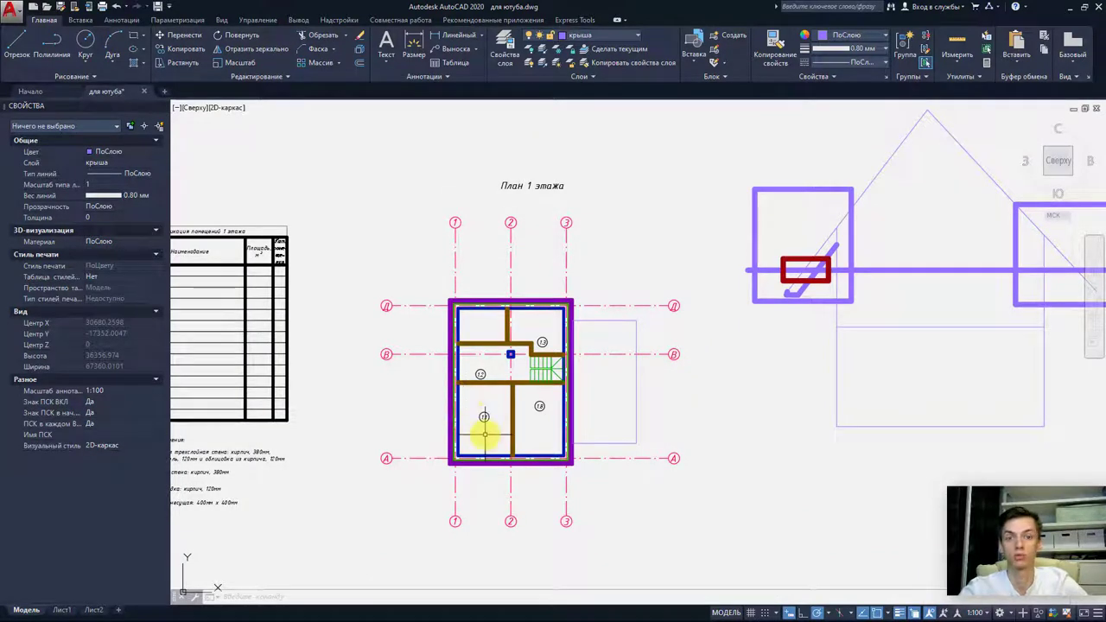
- Window-select the house sketch and delete it
{"action": "left_click", "coordinate": [484, 436]}
{"action": "key", "text": "Escape"}
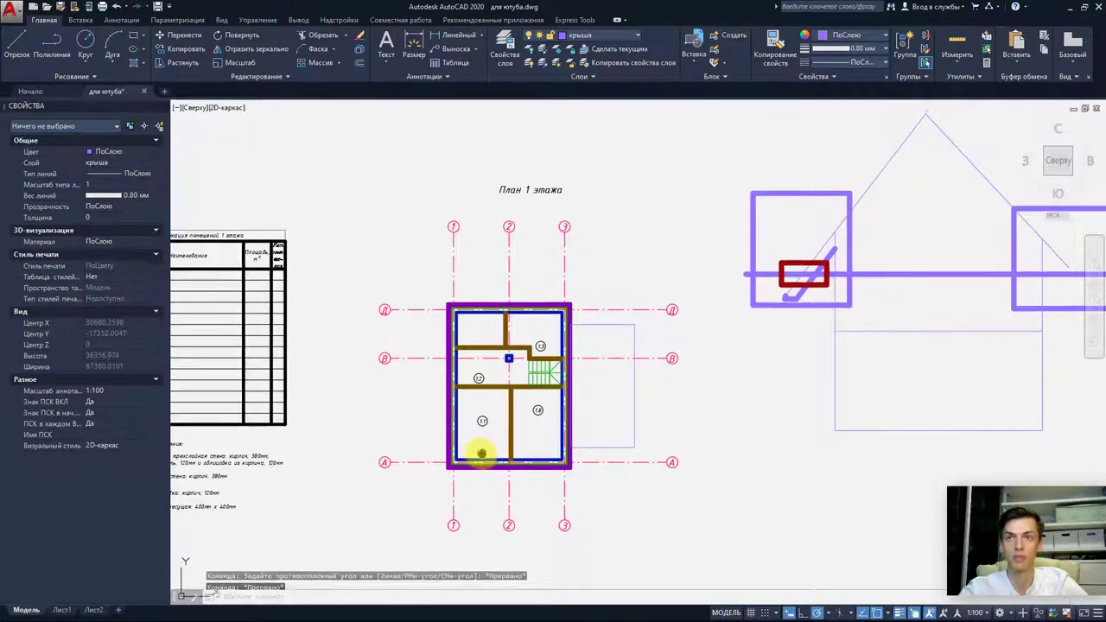
{"action": "scroll", "coordinate": [519, 453], "scroll_direction": "down", "scroll_amount": 2}
{"action": "scroll", "coordinate": [855, 488], "scroll_direction": "down", "scroll_amount": 2}
{"action": "left_click", "coordinate": [854, 489]}
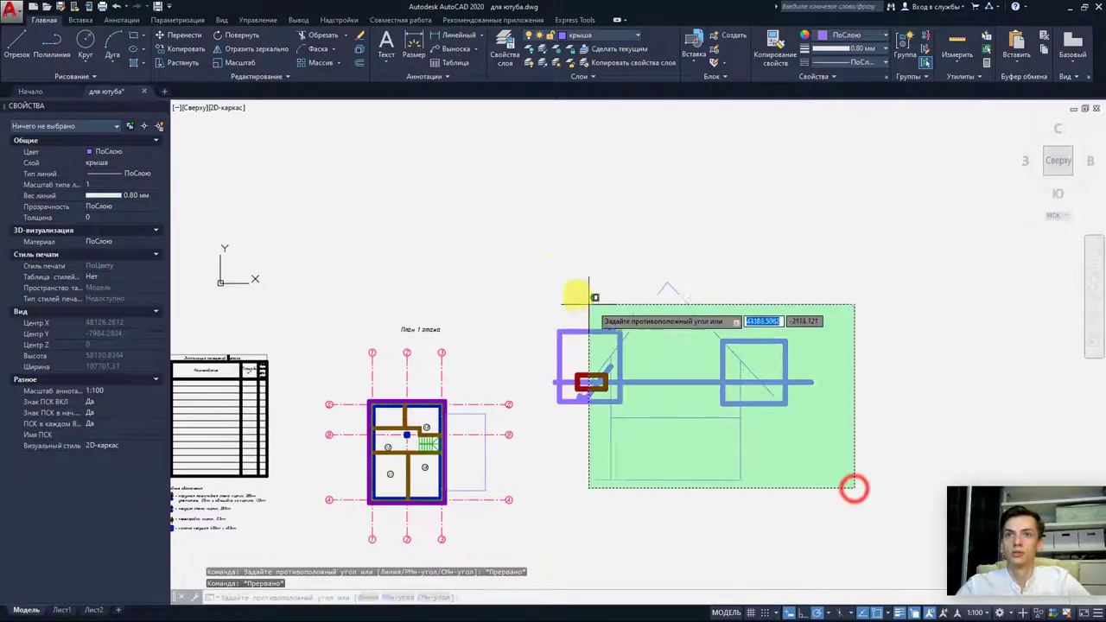
{"action": "left_click", "coordinate": [555, 271]}
{"action": "key", "text": "Delete"}
- Select the room explication table and legend notes with a window
{"action": "middle_click_drag", "start_coordinate": [573, 407], "coordinate": [671, 375]}
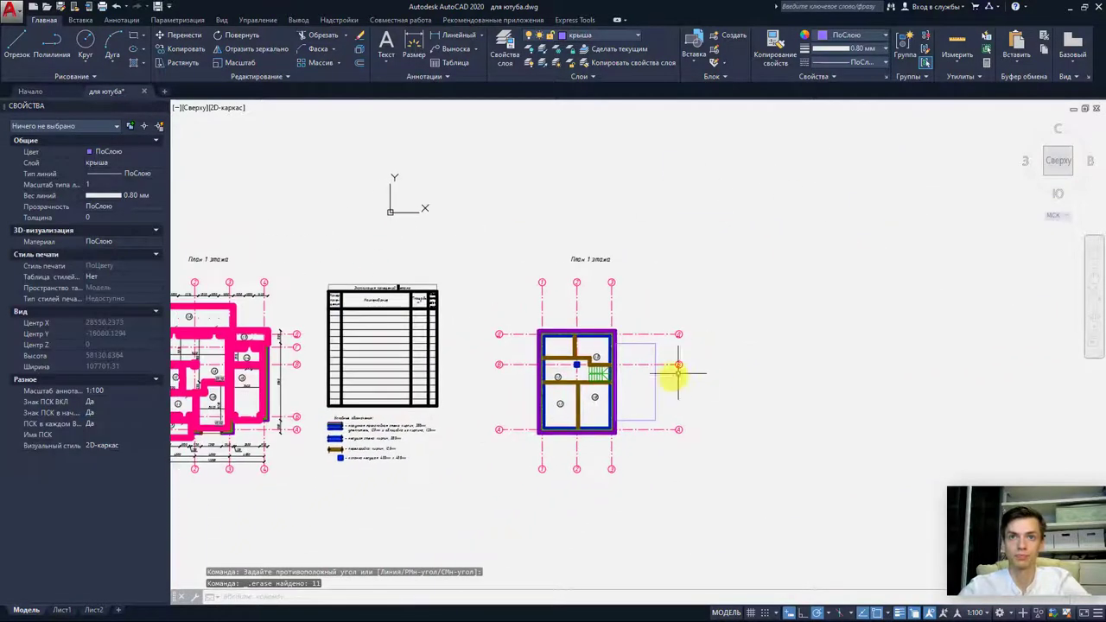
{"action": "scroll", "coordinate": [617, 424], "scroll_direction": "up", "scroll_amount": 5}
{"action": "scroll", "coordinate": [678, 474], "scroll_direction": "down", "scroll_amount": 2}
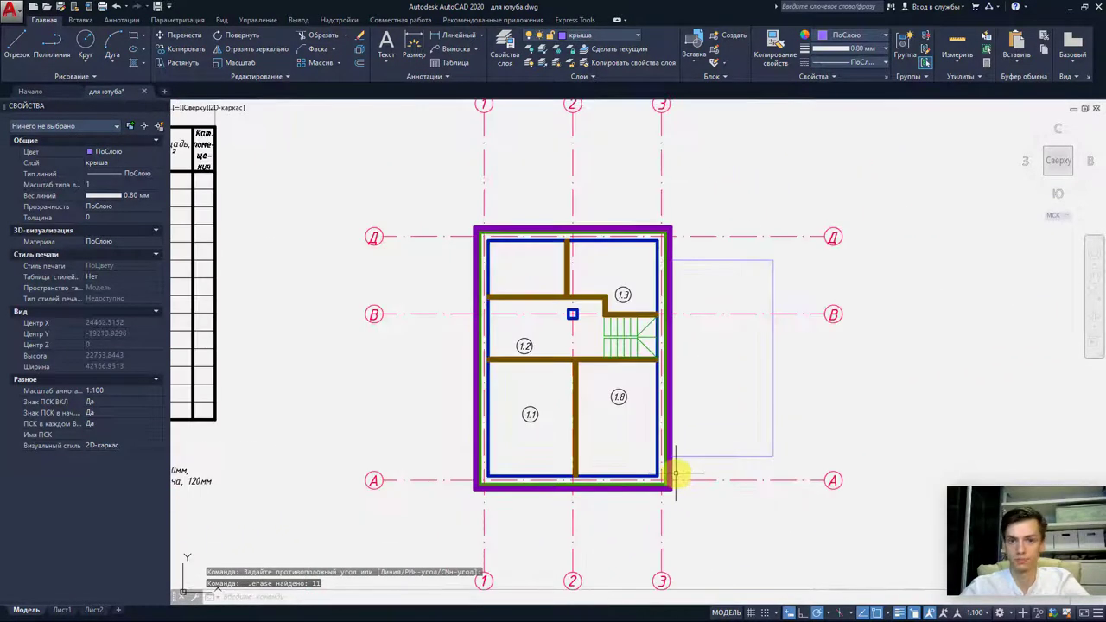
{"action": "middle_click_drag", "start_coordinate": [671, 469], "coordinate": [780, 437]}
{"action": "scroll", "coordinate": [590, 415], "scroll_direction": "down", "scroll_amount": 4}
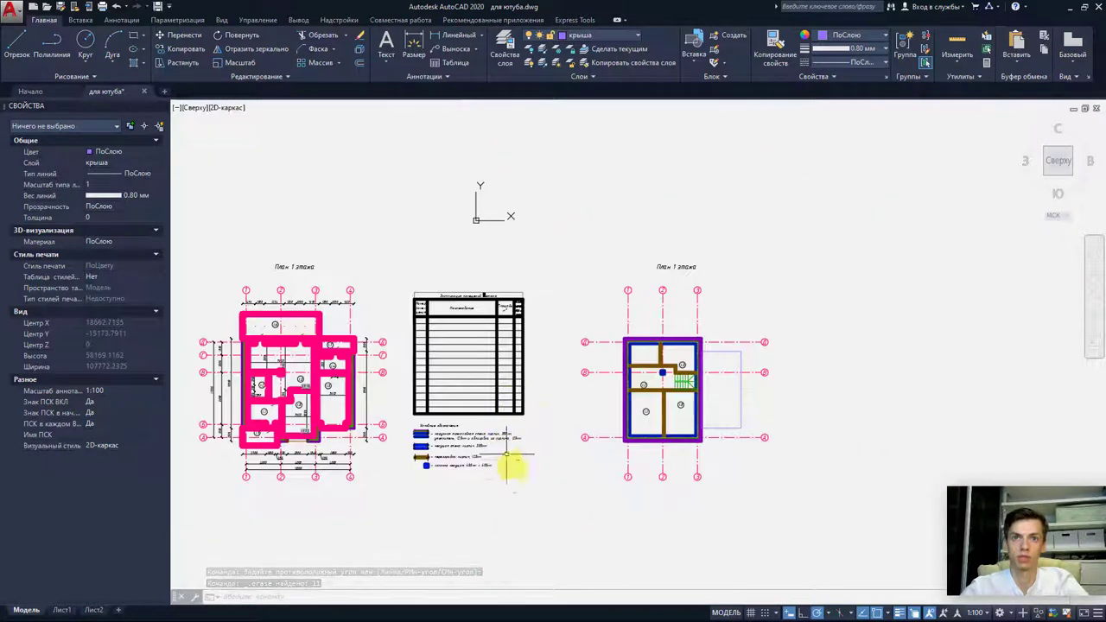
{"action": "left_click", "coordinate": [542, 507]}
{"action": "left_click", "coordinate": [404, 260]}
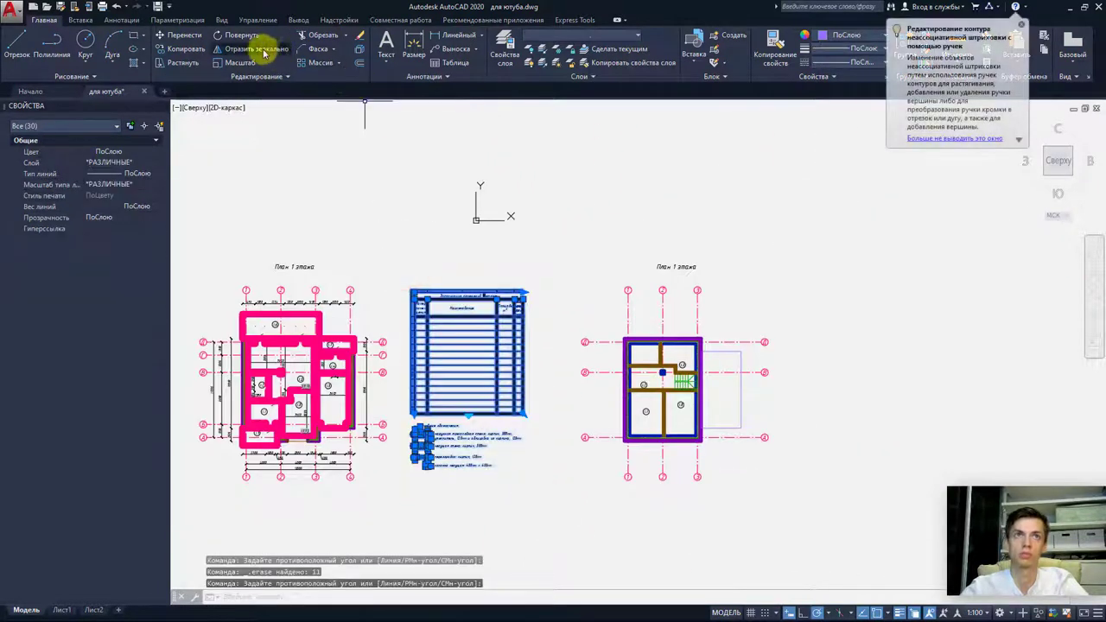
- Copy the room table and legend to a spot right of the copied floor plan
{"action": "left_click", "coordinate": [164, 48]}
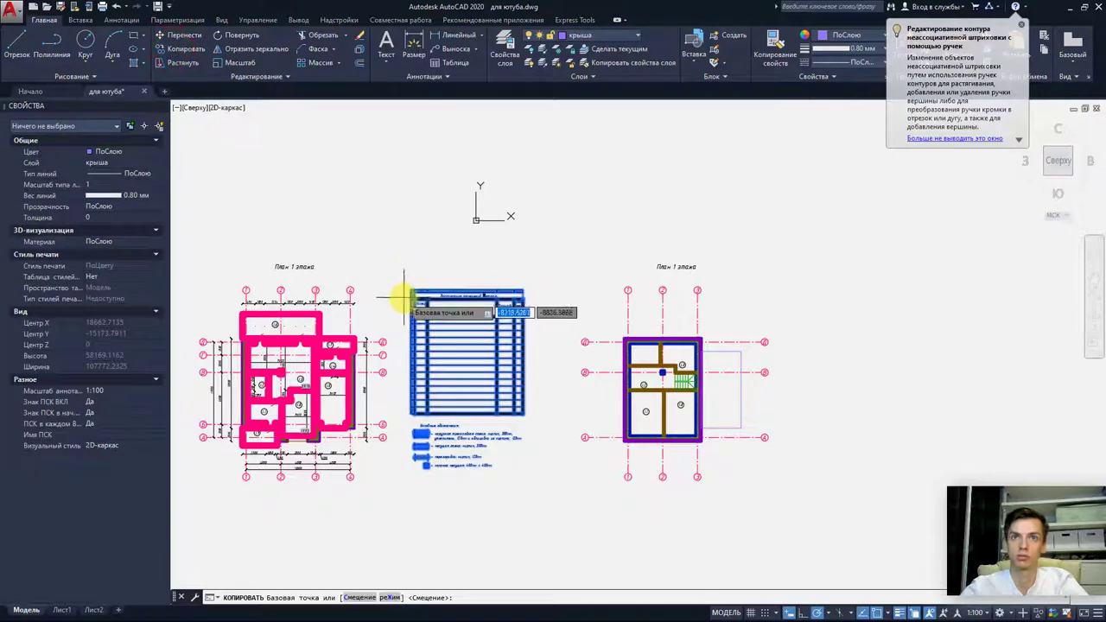
{"action": "left_click", "coordinate": [403, 296]}
{"action": "middle_click_drag", "start_coordinate": [734, 316], "coordinate": [532, 333]}
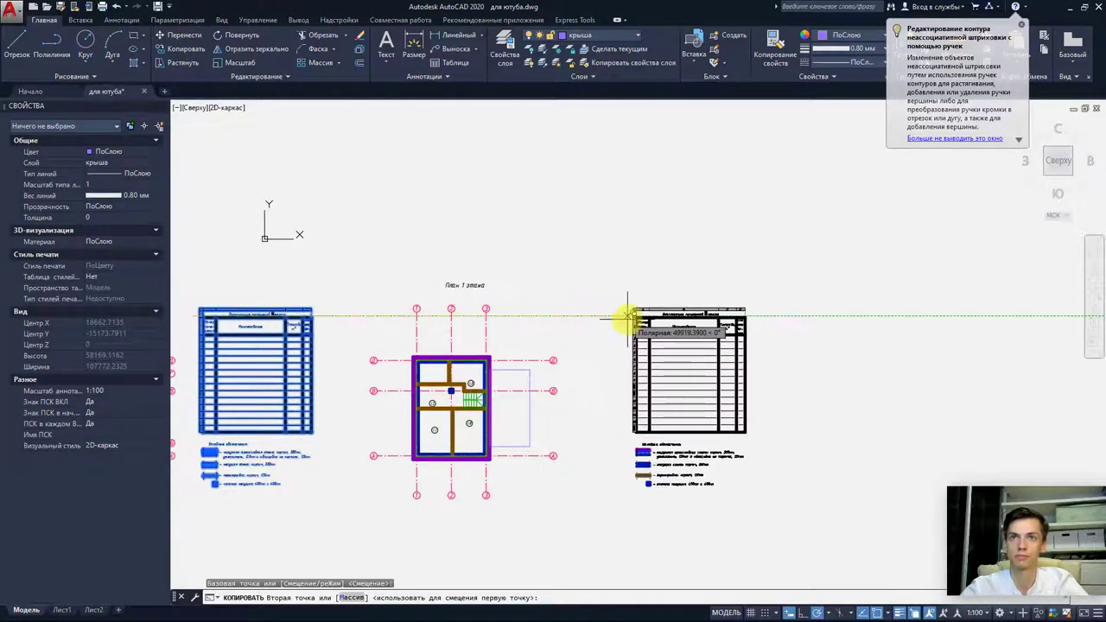
{"action": "left_click", "coordinate": [574, 312]}
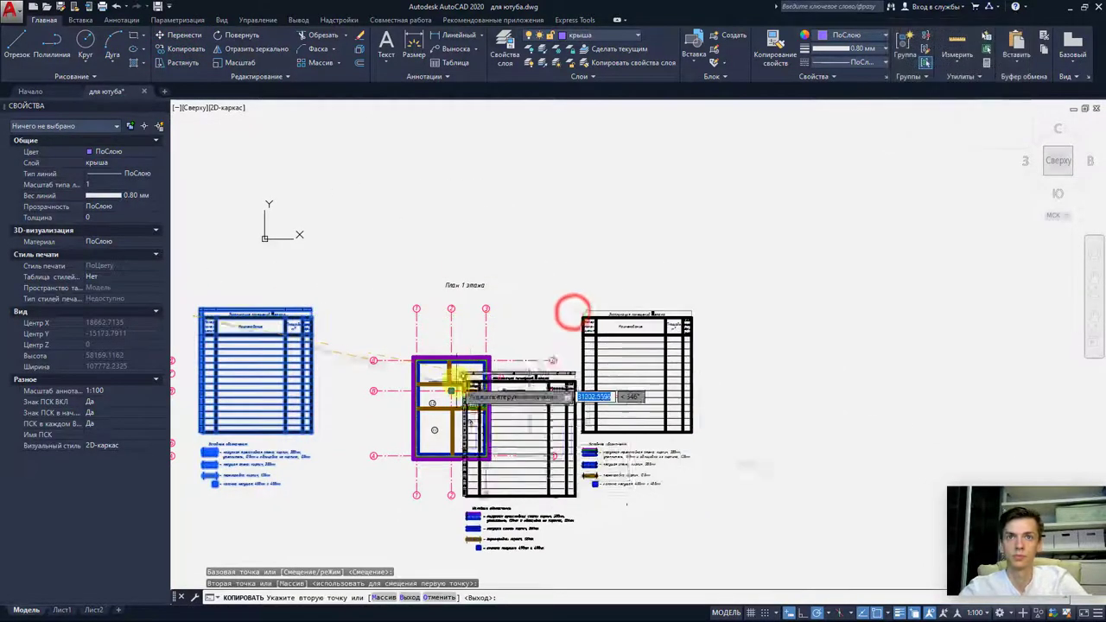
{"action": "scroll", "coordinate": [452, 384], "scroll_direction": "up", "scroll_amount": 4}
{"action": "key", "text": "Escape"}
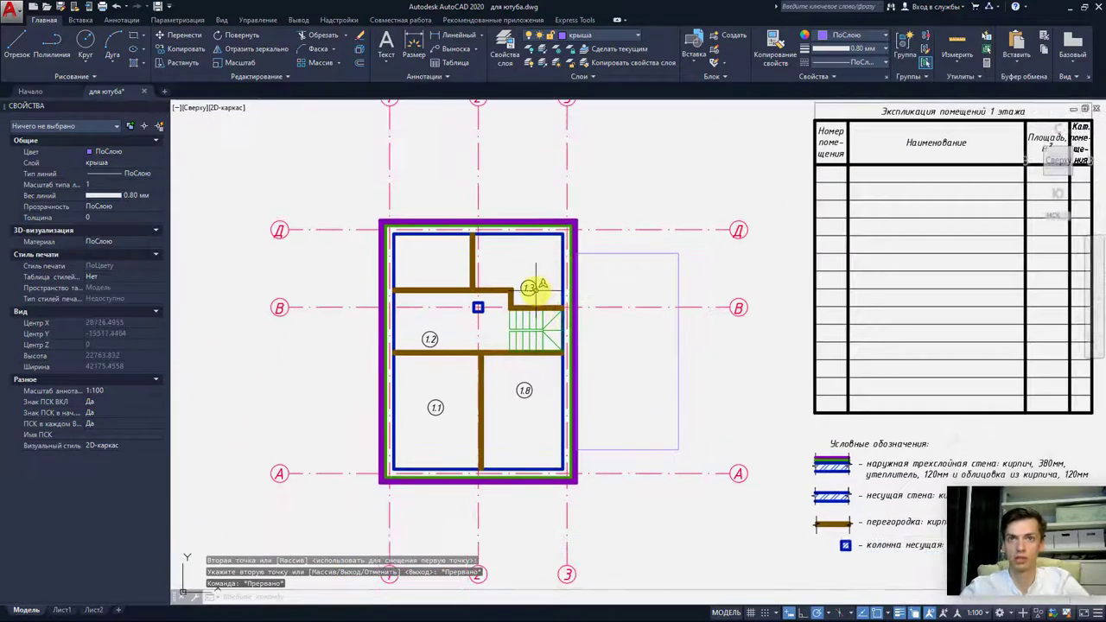
{"action": "scroll", "coordinate": [536, 285], "scroll_direction": "up", "scroll_amount": 4}
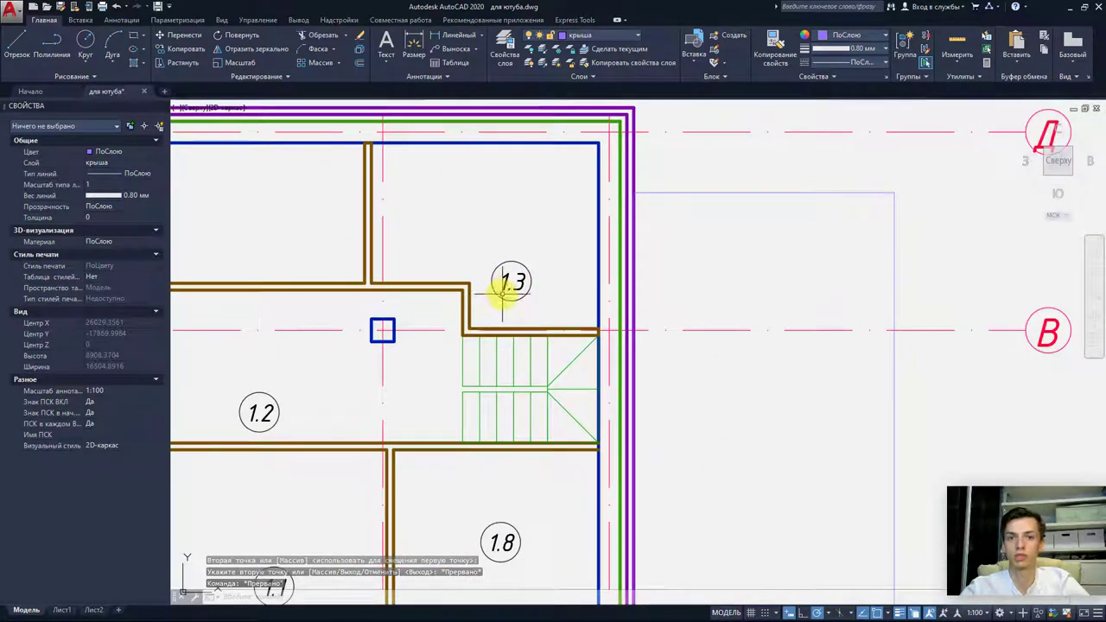
- Change the copied plan's room tag value from 1.3 to 2.3
{"action": "left_click", "coordinate": [505, 283]}
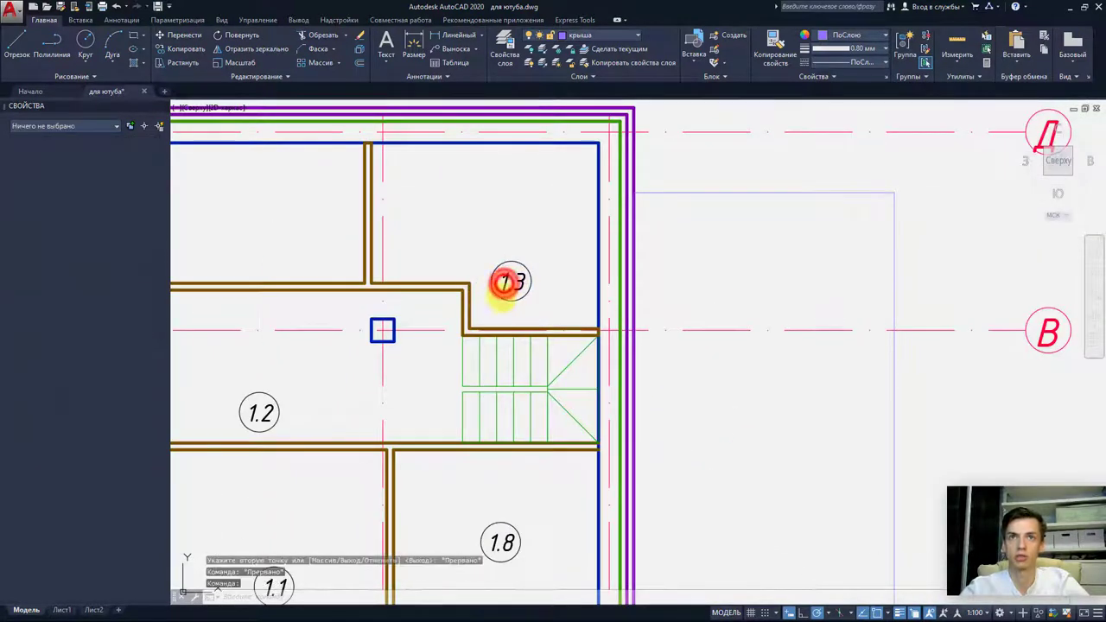
{"action": "double_click", "coordinate": [505, 283]}
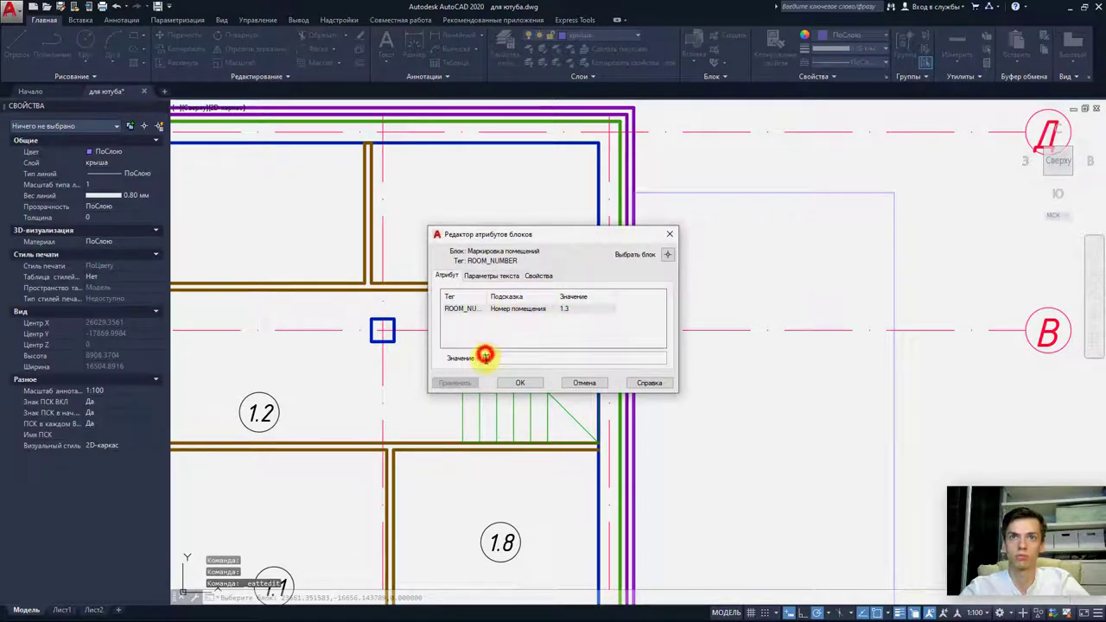
{"action": "left_click", "coordinate": [485, 356]}
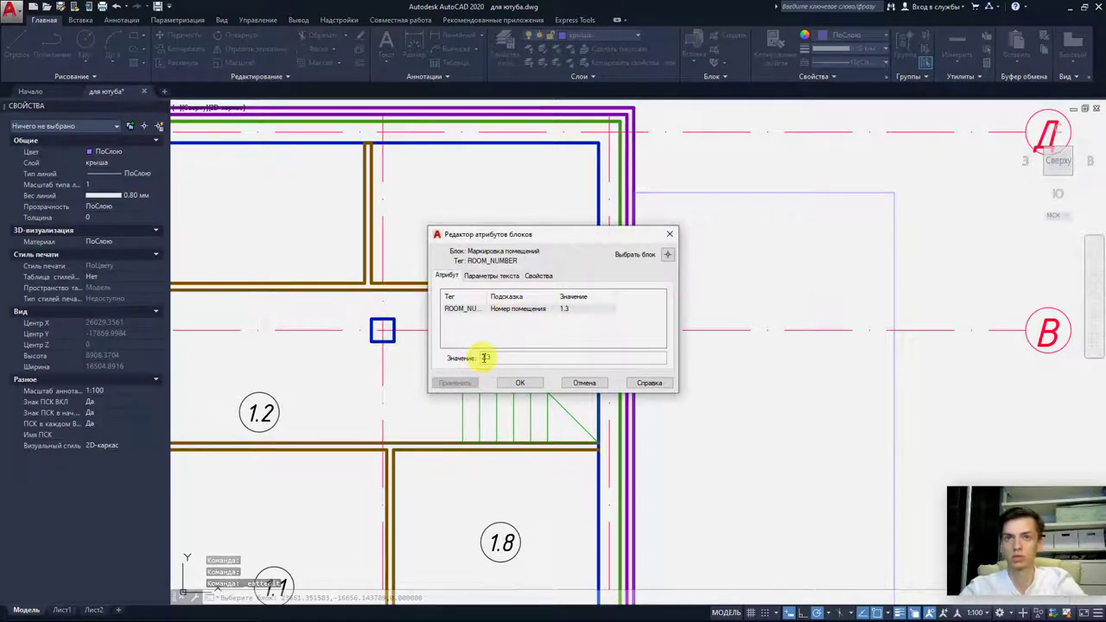
{"action": "type", "text": "2.3"}
{"action": "left_click", "coordinate": [519, 383]}
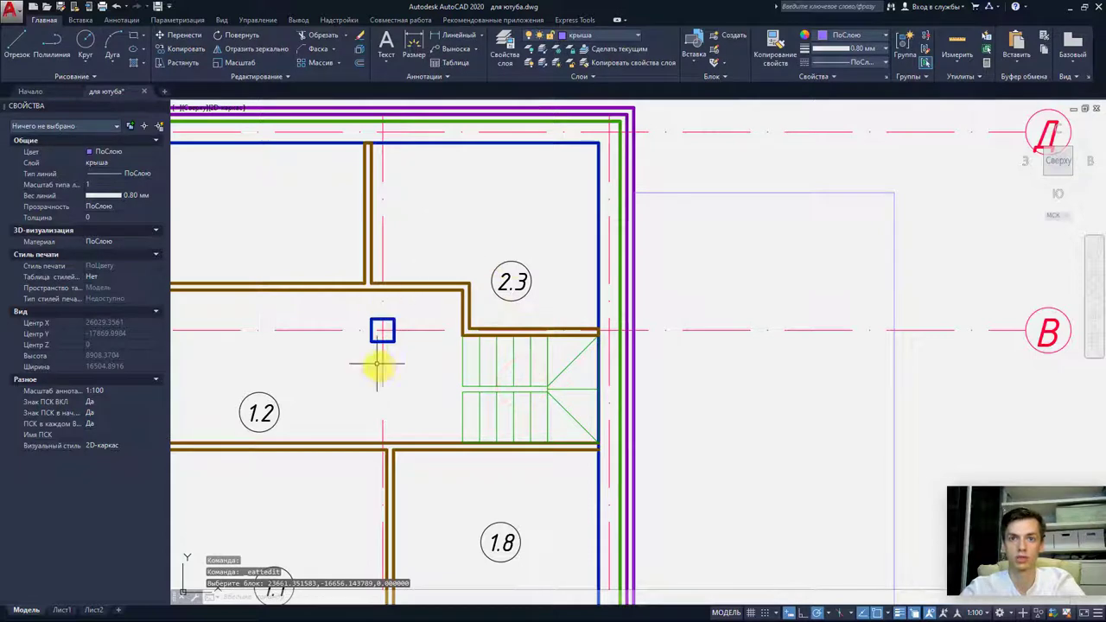
{"action": "middle_click_drag", "start_coordinate": [450, 388], "coordinate": [489, 358]}
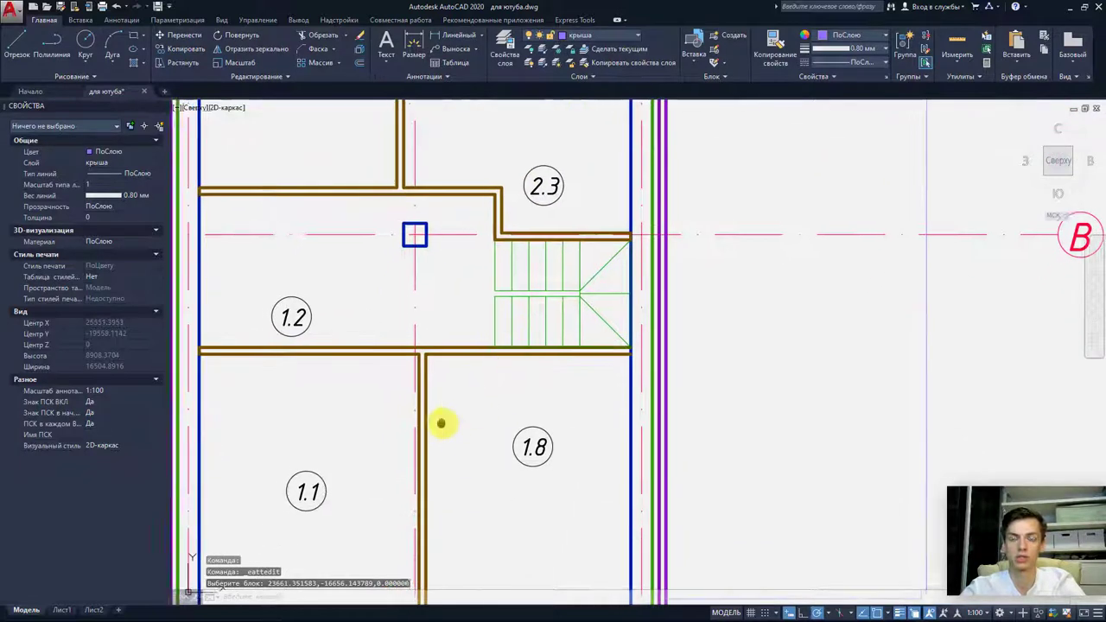
{"action": "middle_click_drag", "start_coordinate": [441, 423], "coordinate": [442, 423]}
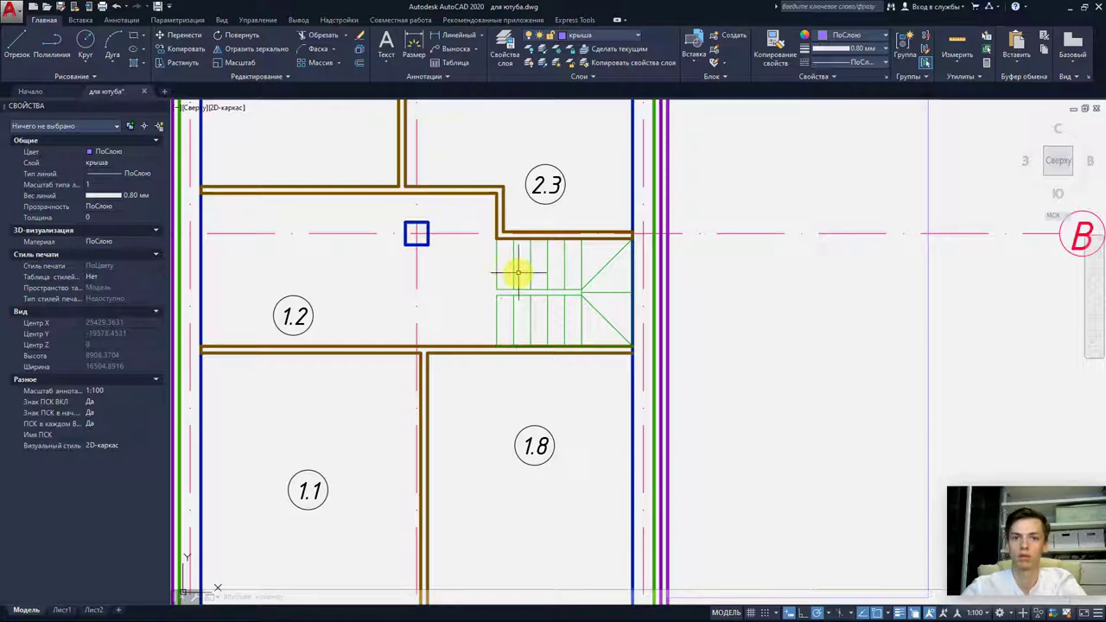
{"action": "scroll", "coordinate": [523, 276], "scroll_direction": "down", "scroll_amount": 3}
{"action": "scroll", "coordinate": [543, 317], "scroll_direction": "down", "scroll_amount": 2}
{"action": "scroll", "coordinate": [553, 415], "scroll_direction": "down", "scroll_amount": 1}
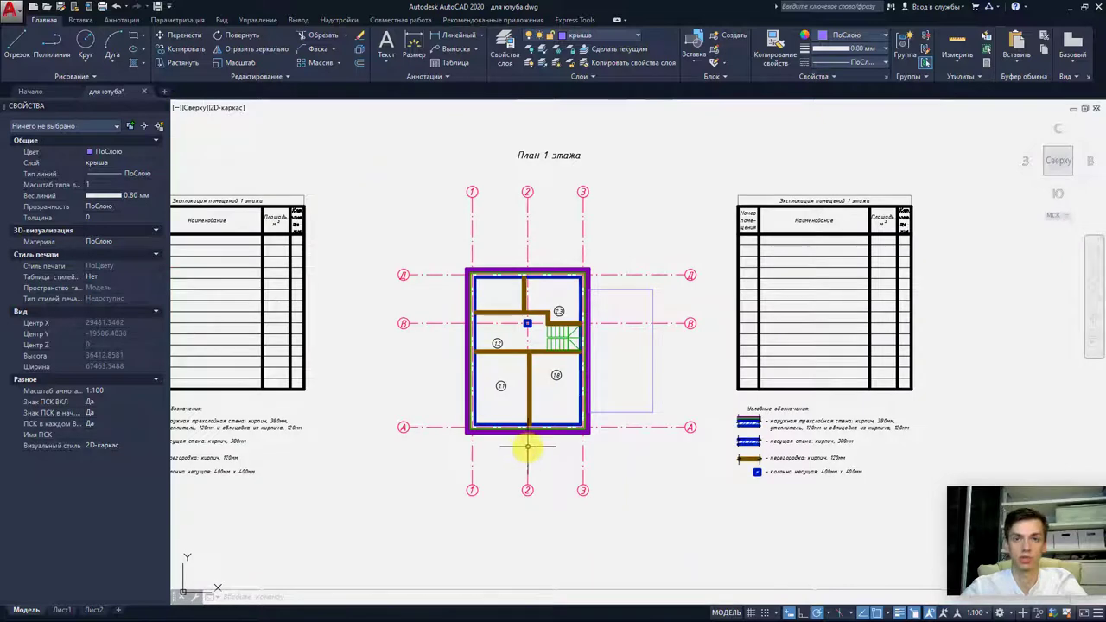
{"action": "middle_click_drag", "start_coordinate": [523, 442], "coordinate": [815, 440]}
{"action": "middle_click_drag", "start_coordinate": [328, 405], "coordinate": [638, 399]}
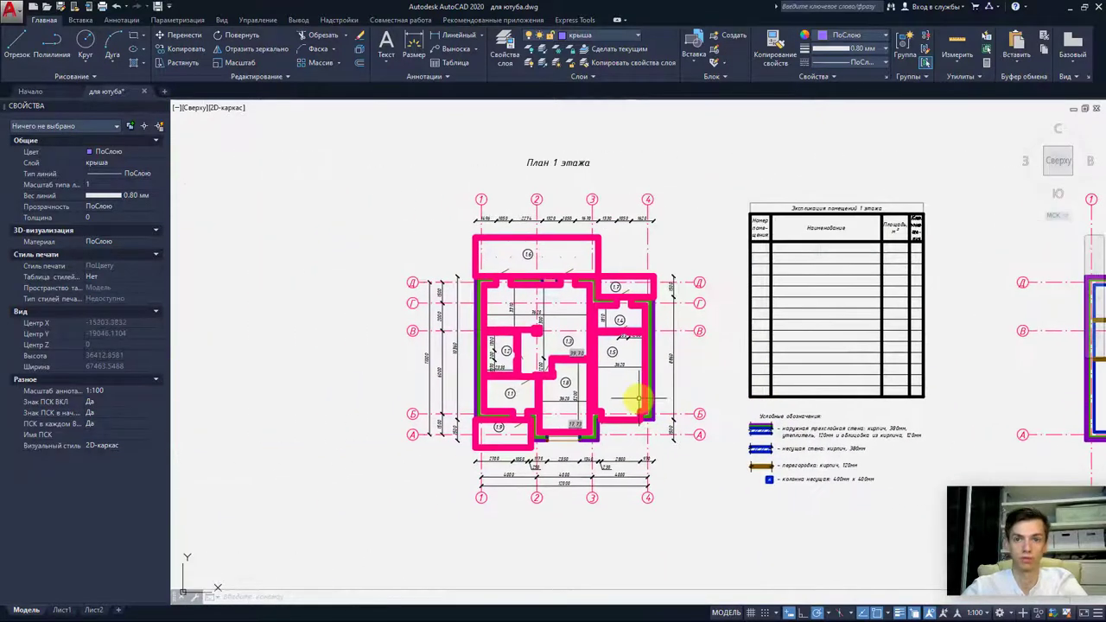